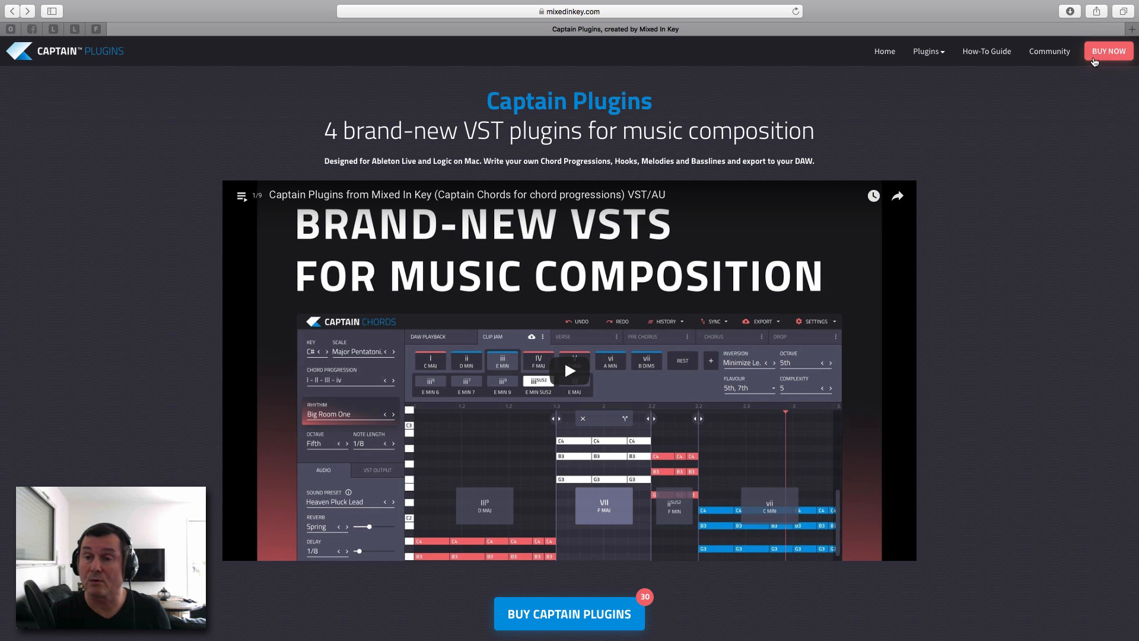
left_click(1096, 59)
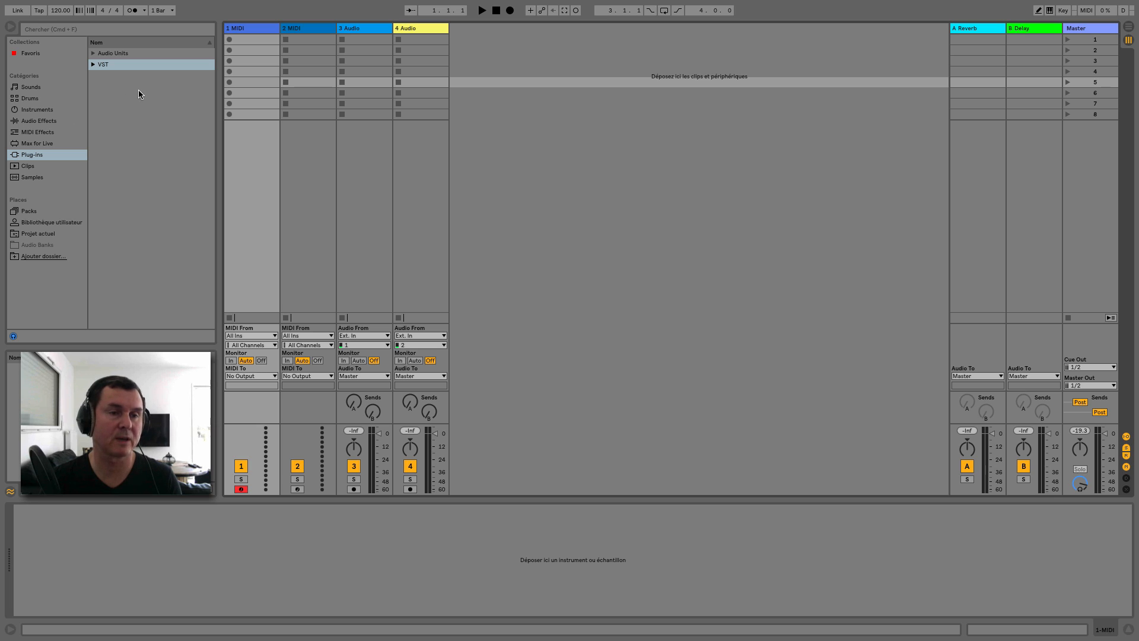
- Switch to Ableton Live and load the Captain Chords VST plug-in onto the 1 MIDI track
left_click(92, 65)
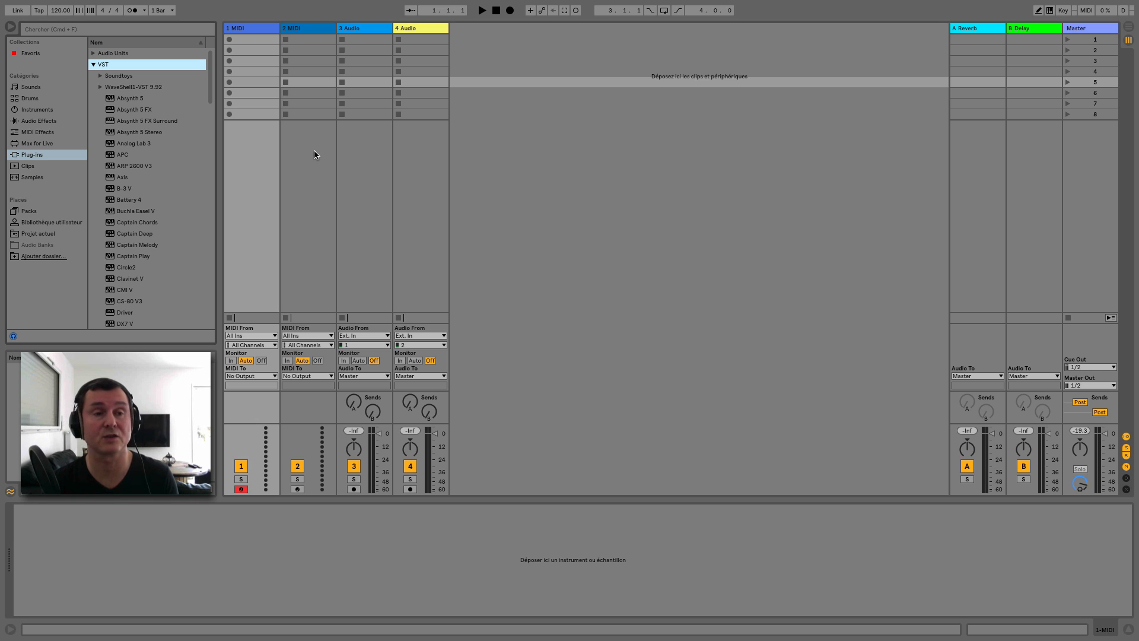
scroll(123, 184, "down", 3)
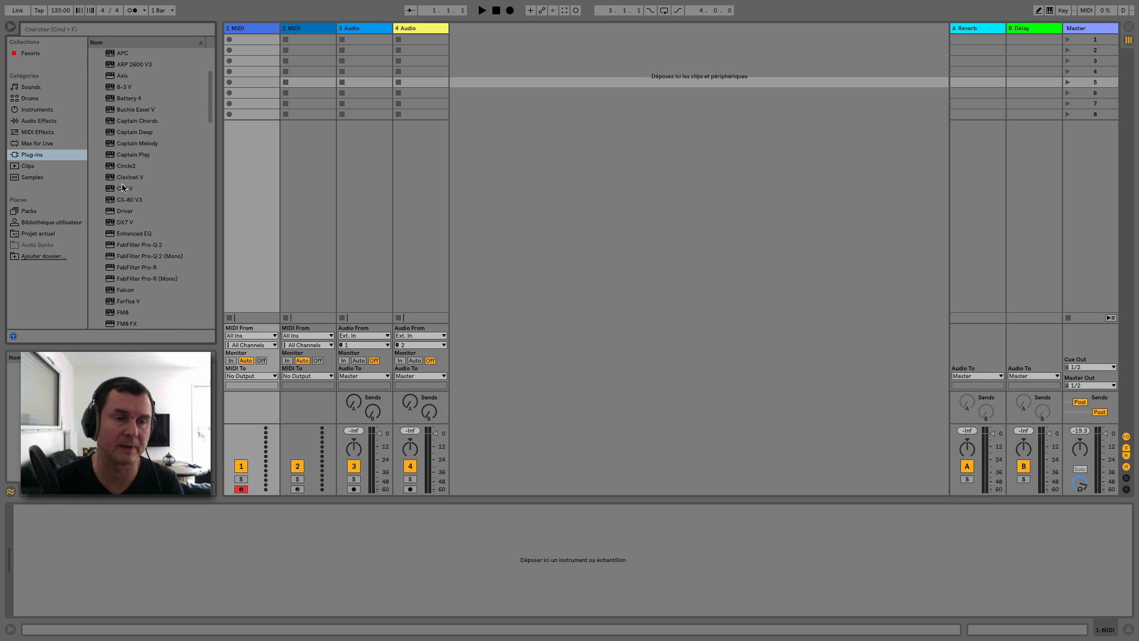
scroll(148, 205, "up", 3)
left_click_drag(135, 222, 251, 195)
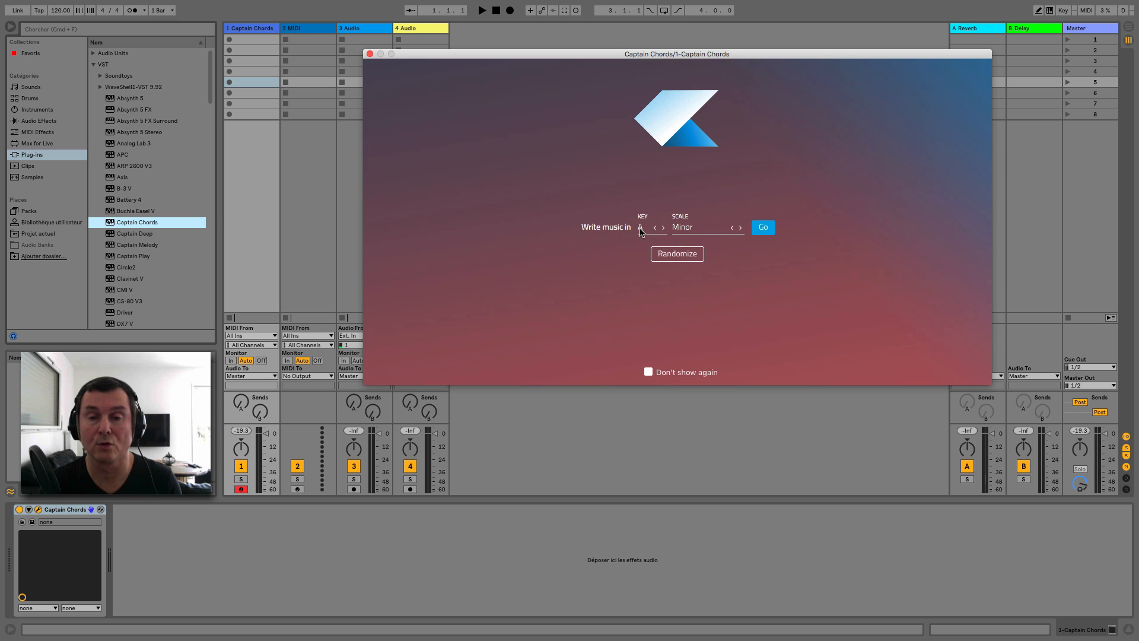
- Set the starting scale to Lydian in the key of A and open the Captain Chords editor
left_click(694, 229)
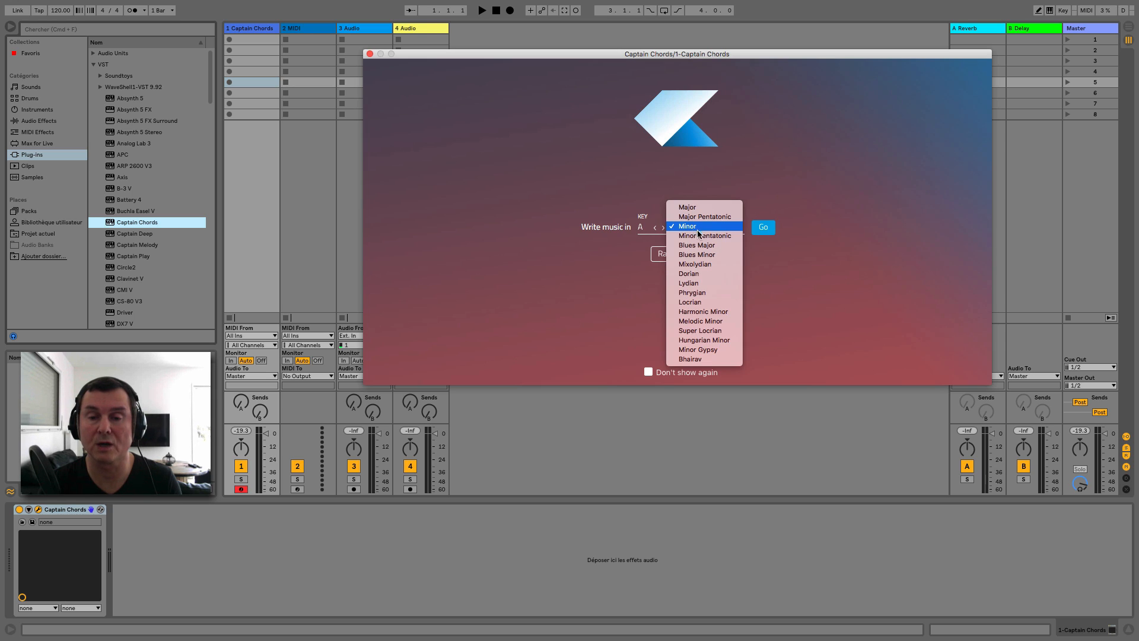
left_click(707, 284)
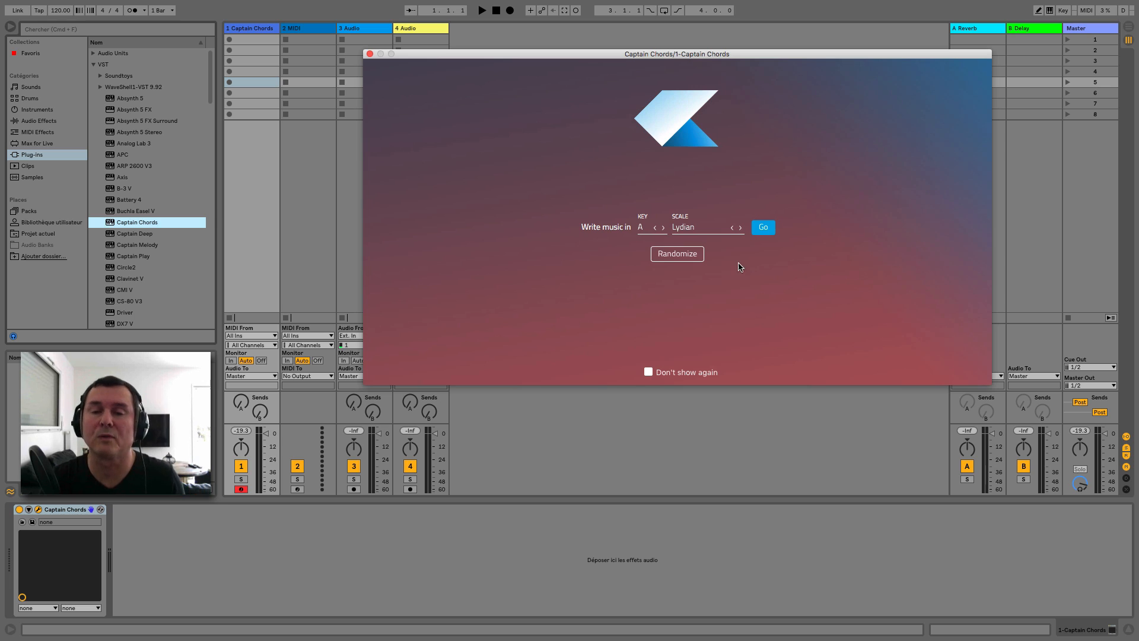
left_click(764, 228)
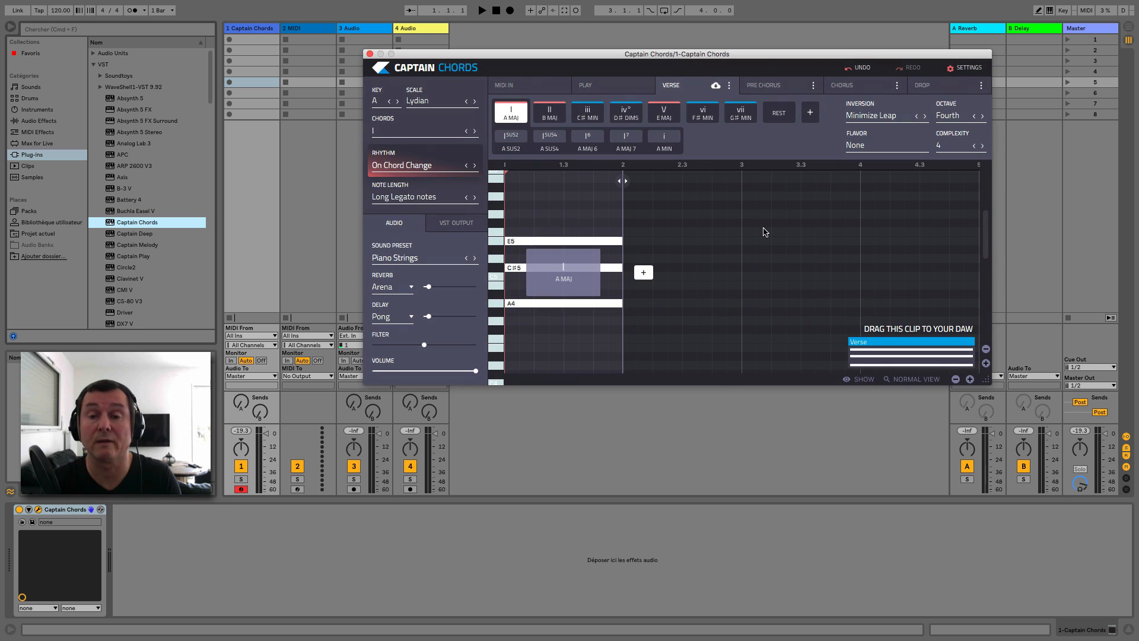
- Reposition the Captain Chords window and enlarge it to give the chord editor more room
left_click_drag(683, 53, 662, 43)
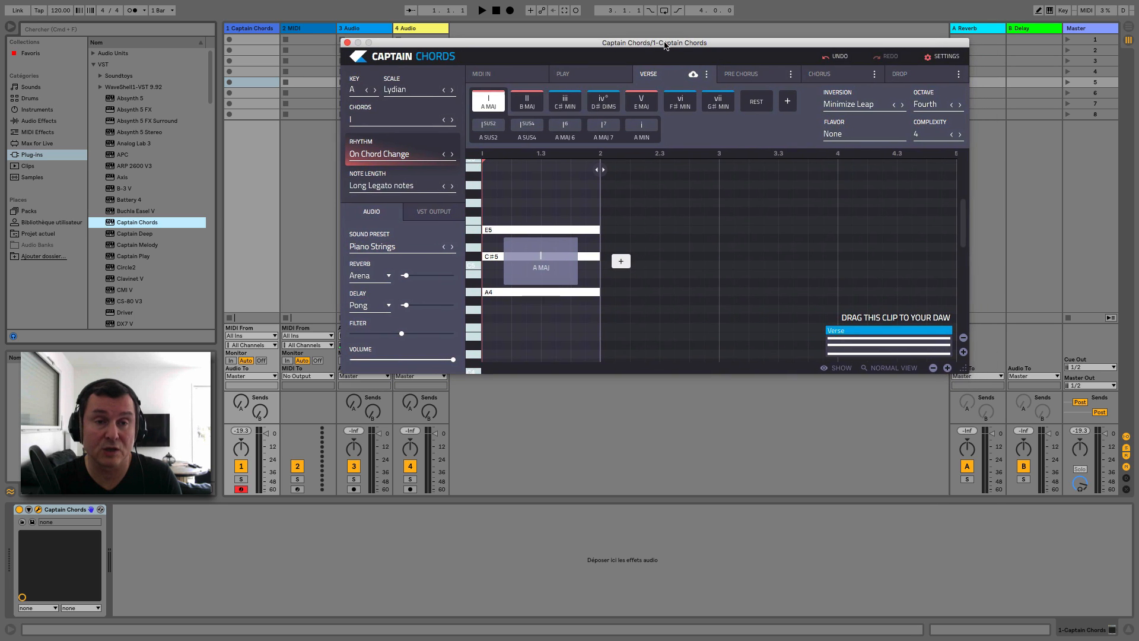
left_click_drag(968, 372, 1003, 462)
mouse_move(733, 45)
left_mouse_down()
mouse_move(689, 44)
mouse_move(734, 46)
left_mouse_up()
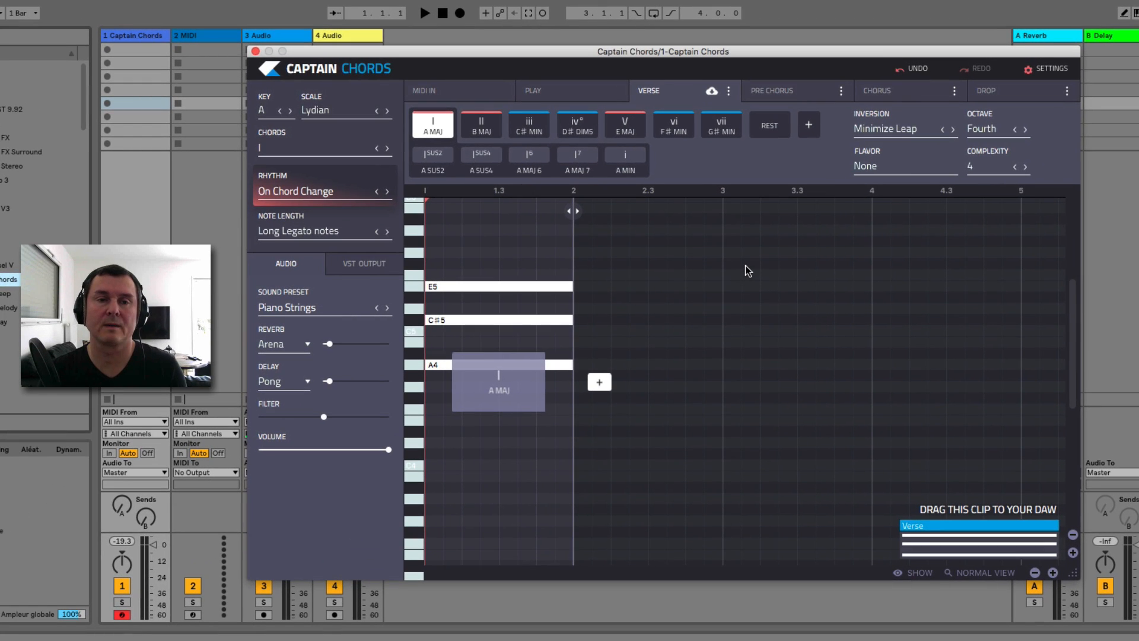
- Look through the MIDI In, Play, Pre Chorus and Chorus sections of Captain Chords and return to Verse
left_click(460, 94)
left_click(563, 91)
left_click(666, 94)
left_click(783, 92)
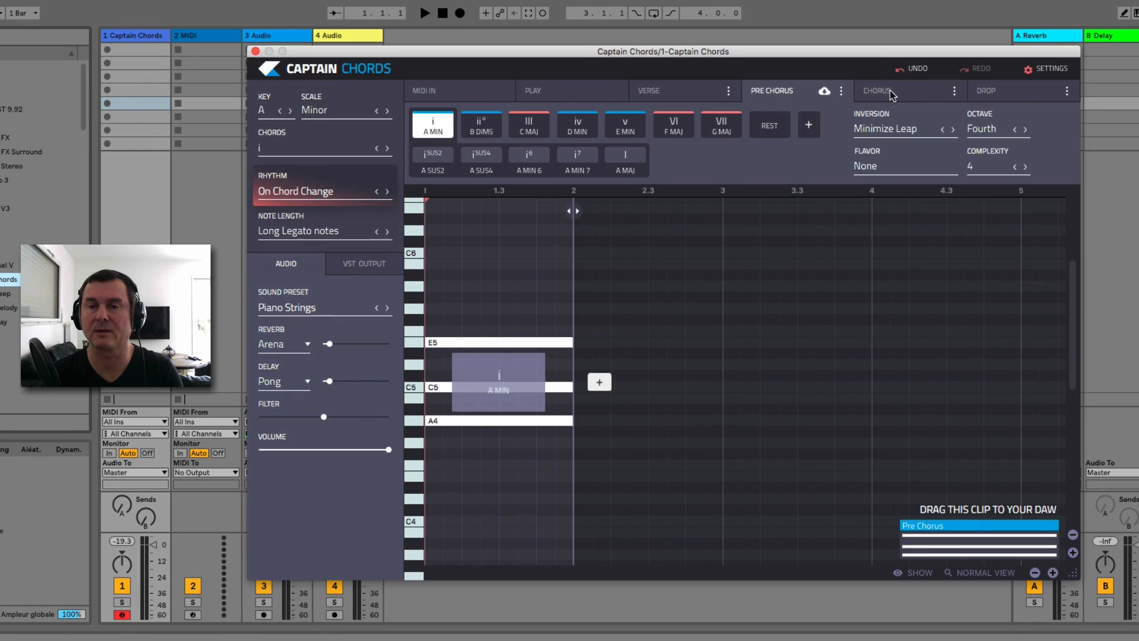
left_click(890, 90)
left_click(476, 97)
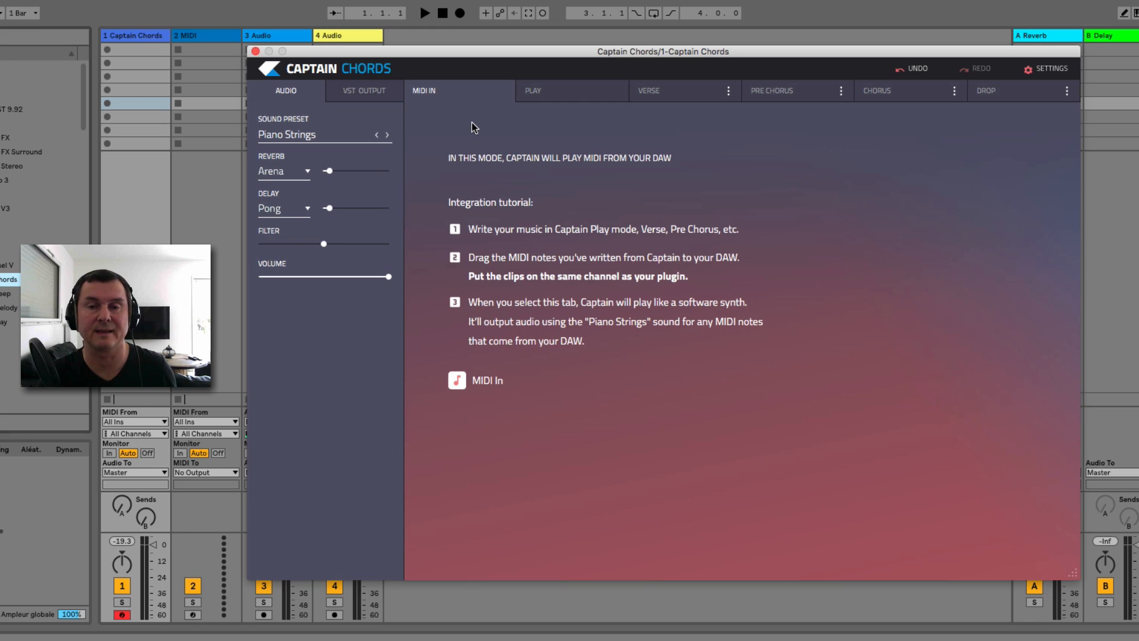
left_click(657, 91)
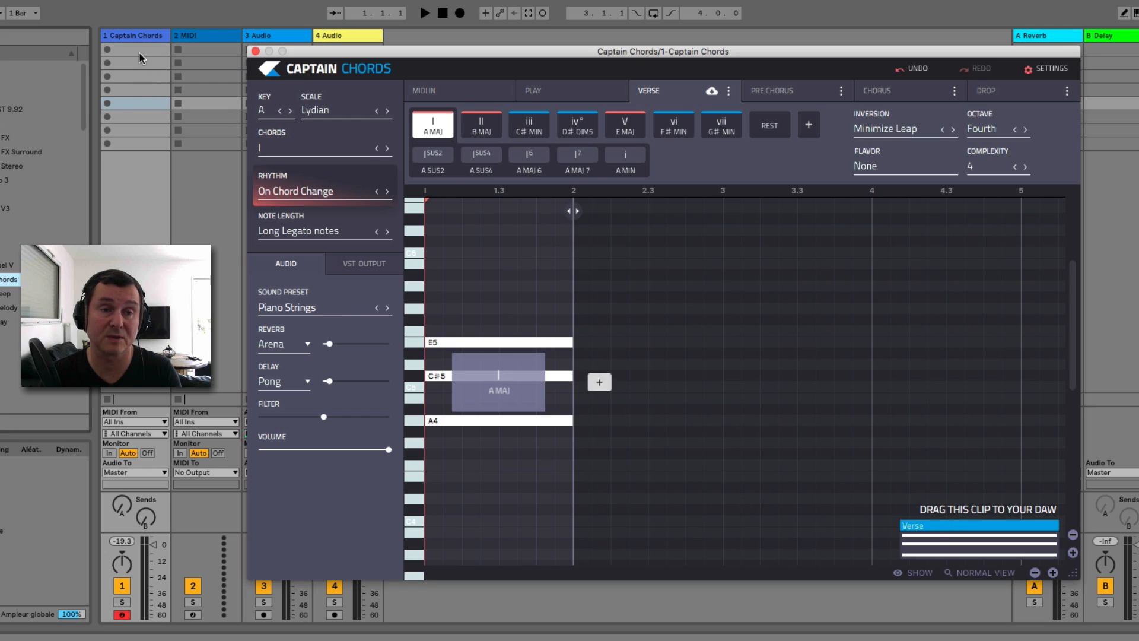
- Examine the sound preset library from Plucks to Guitar, and the available reverb types
left_click(303, 309)
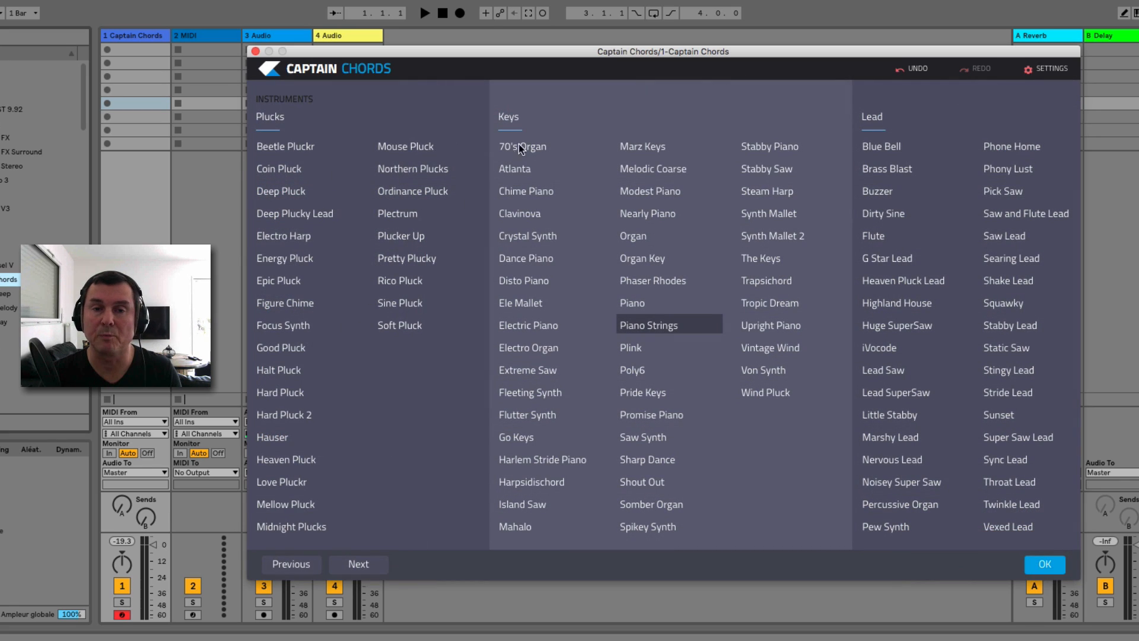
scroll(660, 215, "right", 10)
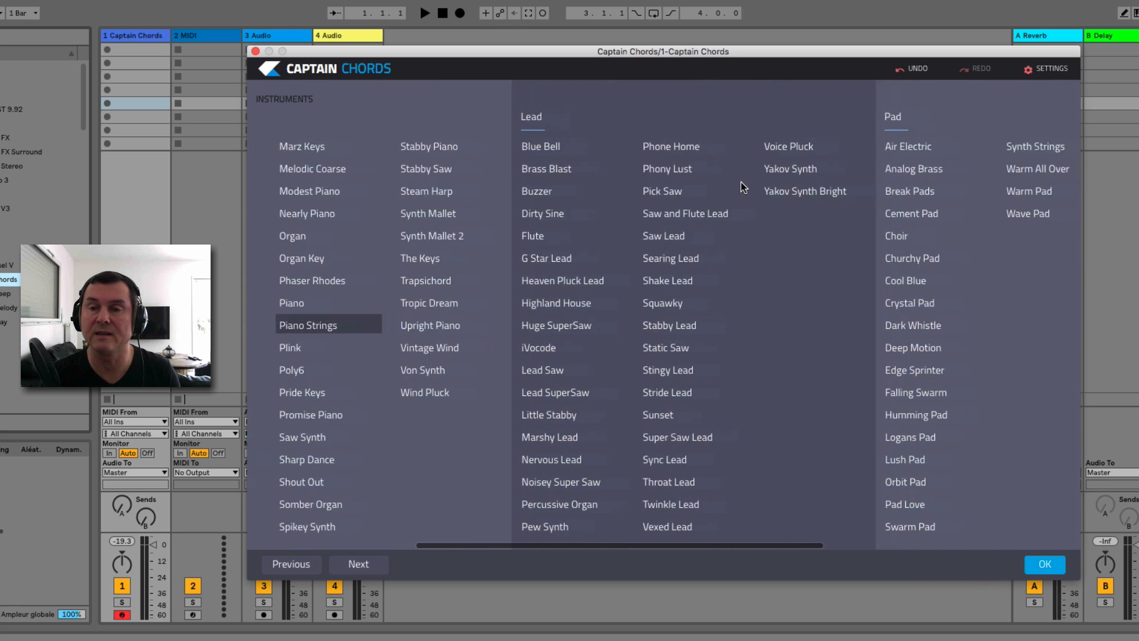
scroll(742, 187, "right", 12)
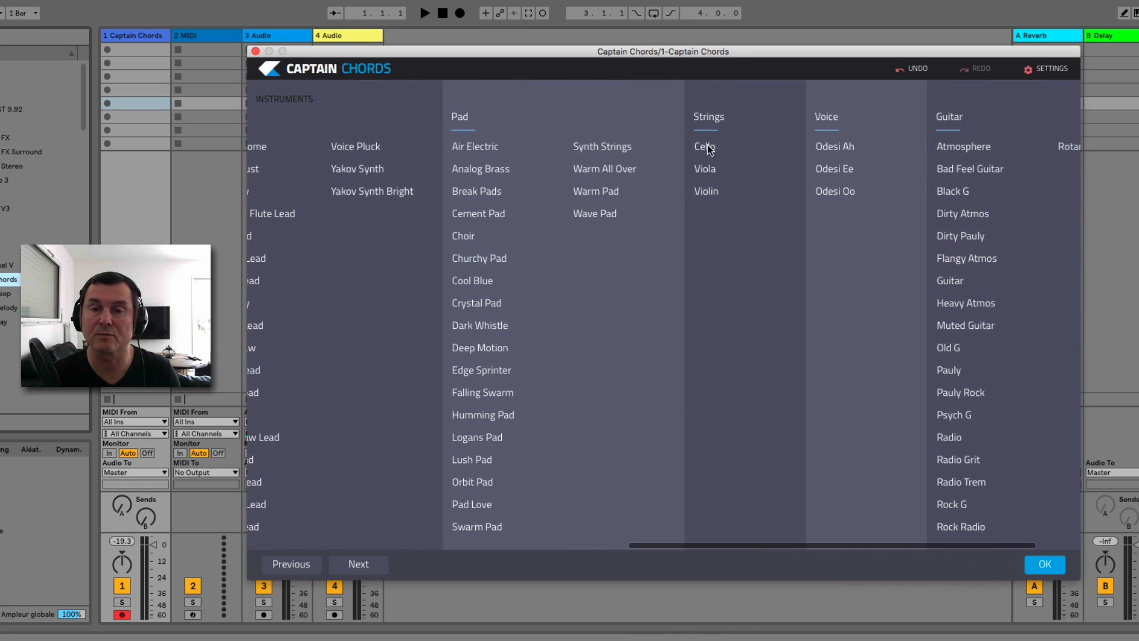
scroll(939, 180, "right", 3)
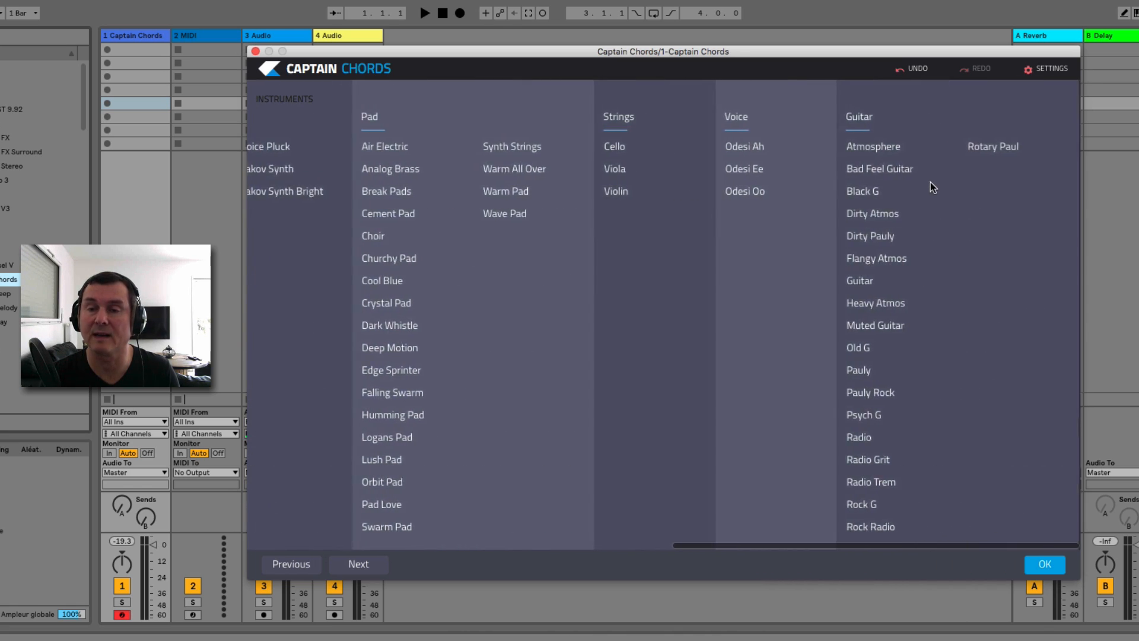
scroll(931, 183, "left", 20)
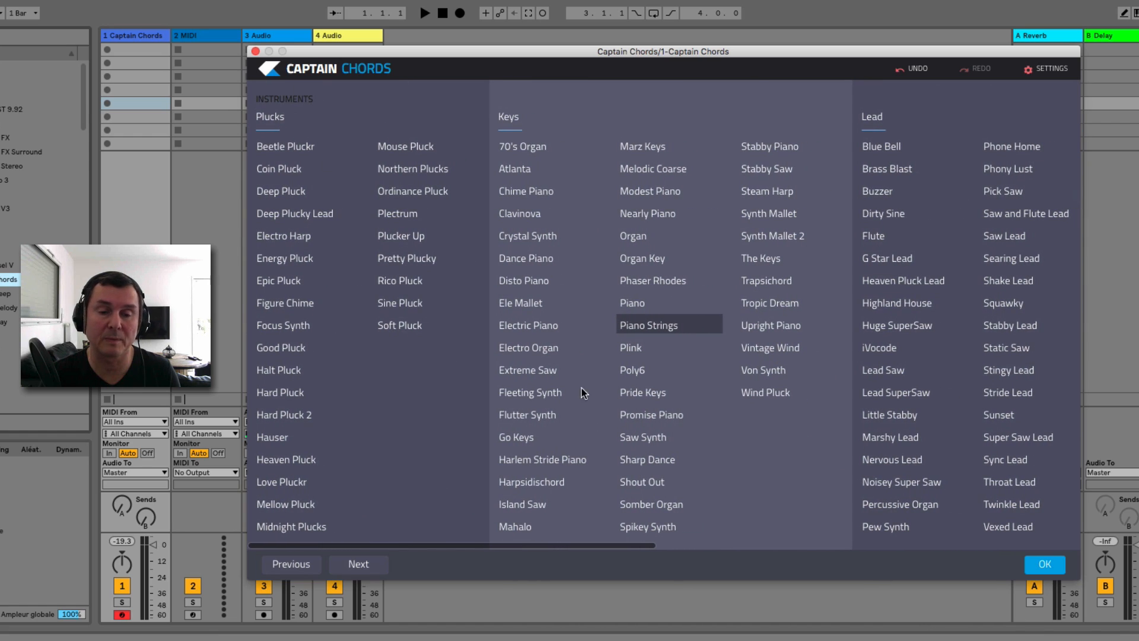
left_click(1044, 564)
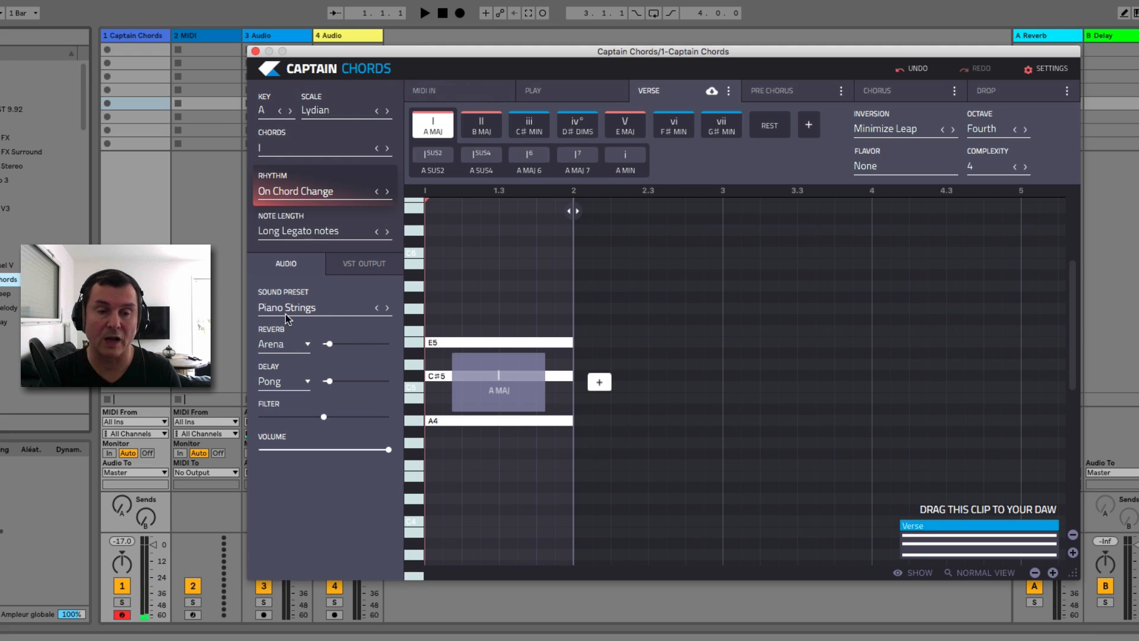
left_click(282, 346)
left_click(297, 483)
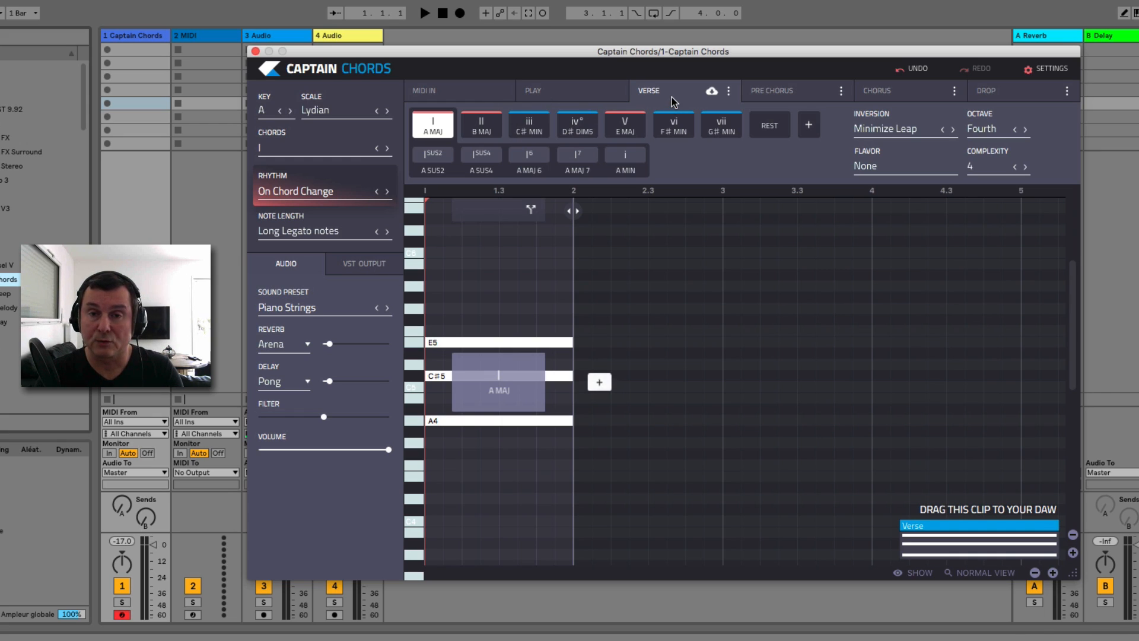
- Compare the MIDI In, Play, Verse, Pre Chorus, Chorus and Drop sections, finishing on Verse
left_click(475, 95)
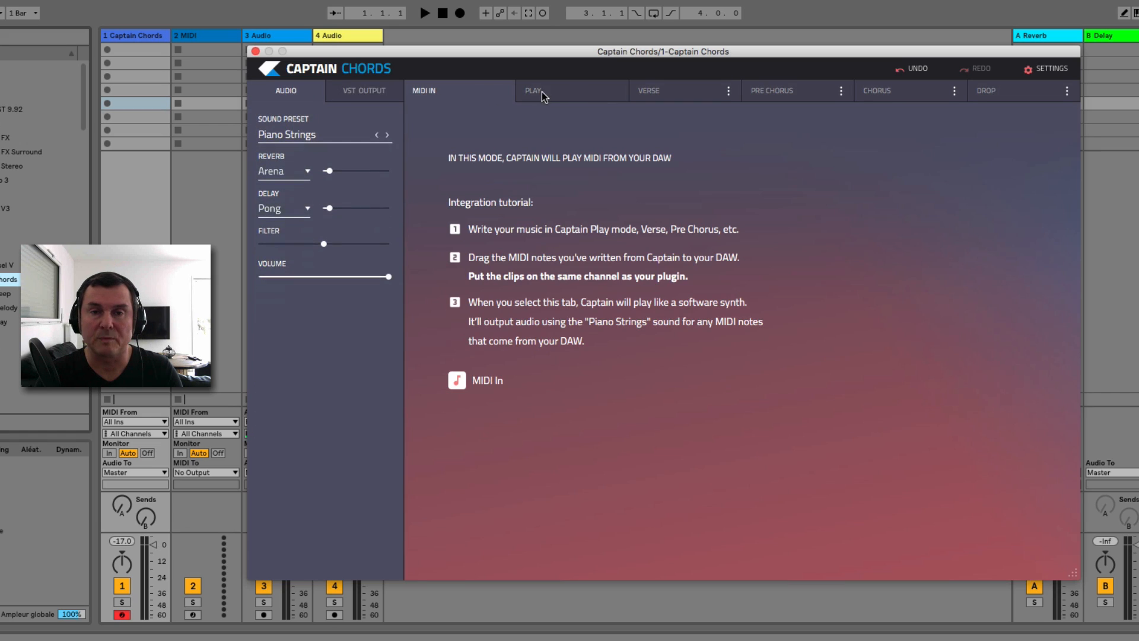
left_click(543, 92)
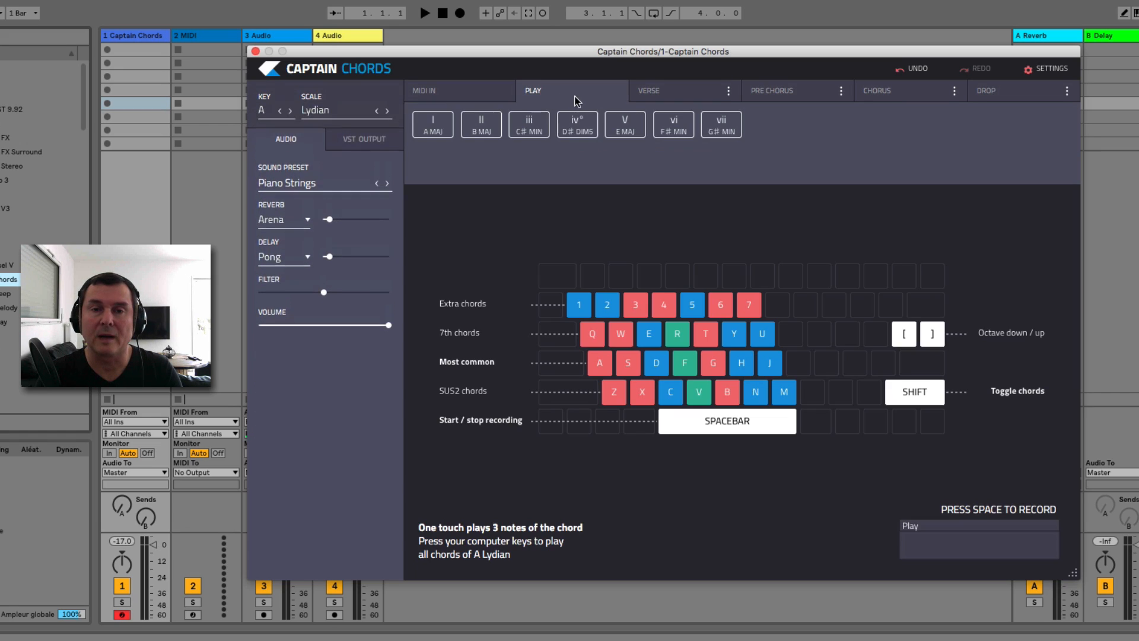
left_click(666, 94)
left_click(767, 92)
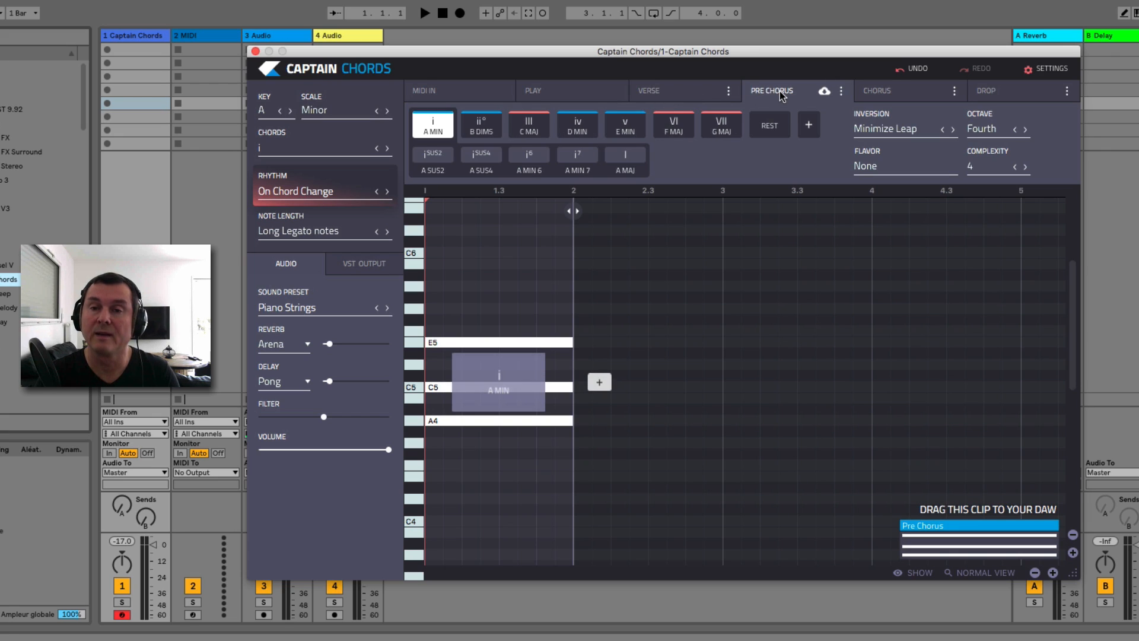
left_click(887, 94)
left_click(997, 95)
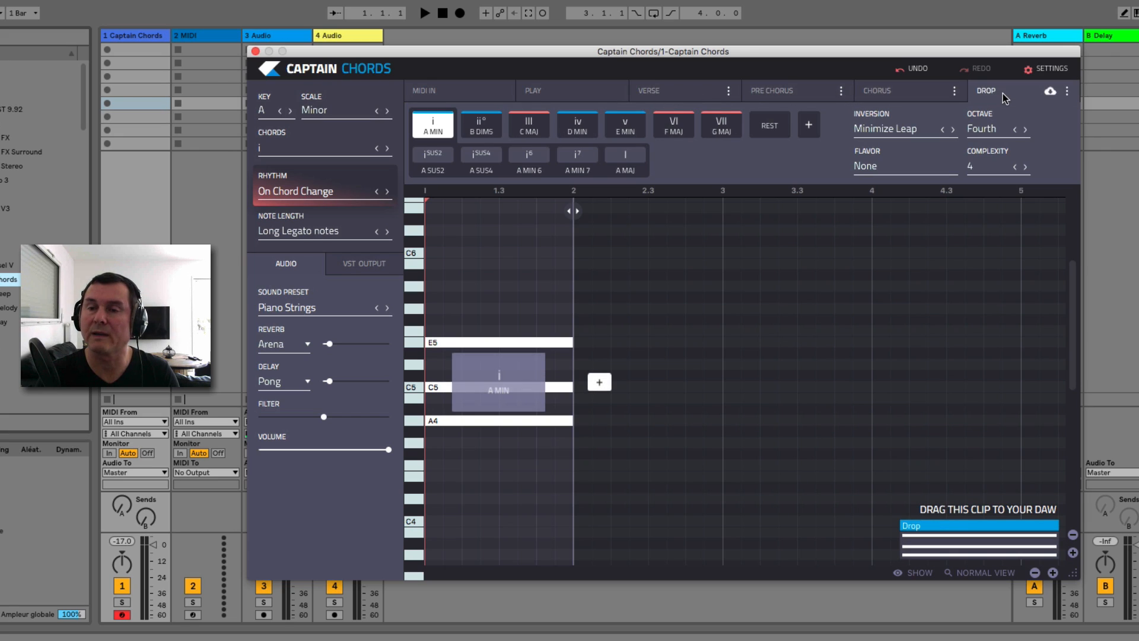
left_click(680, 95)
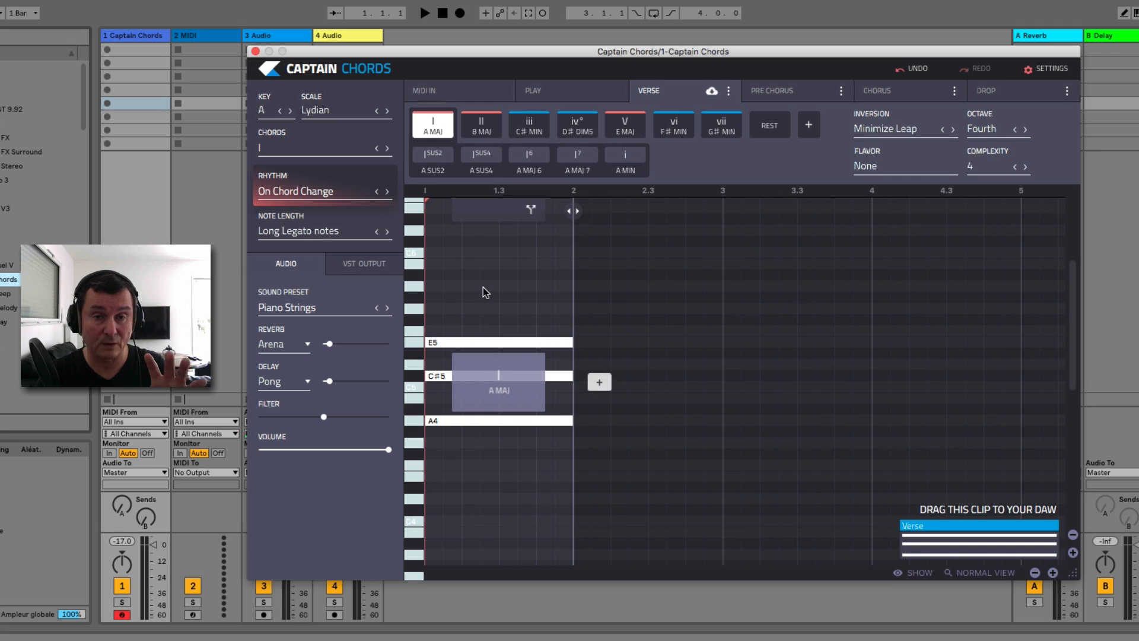
- Examine the key, scale and chord progression choices available for the verse
left_click(264, 113)
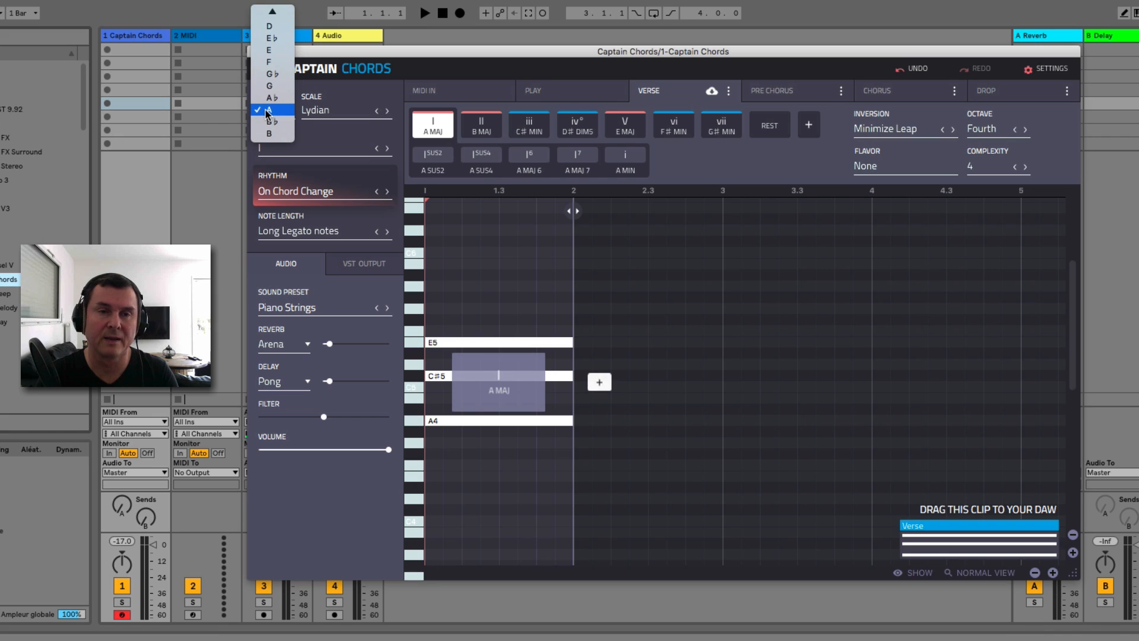
left_click(265, 113)
left_click(319, 114)
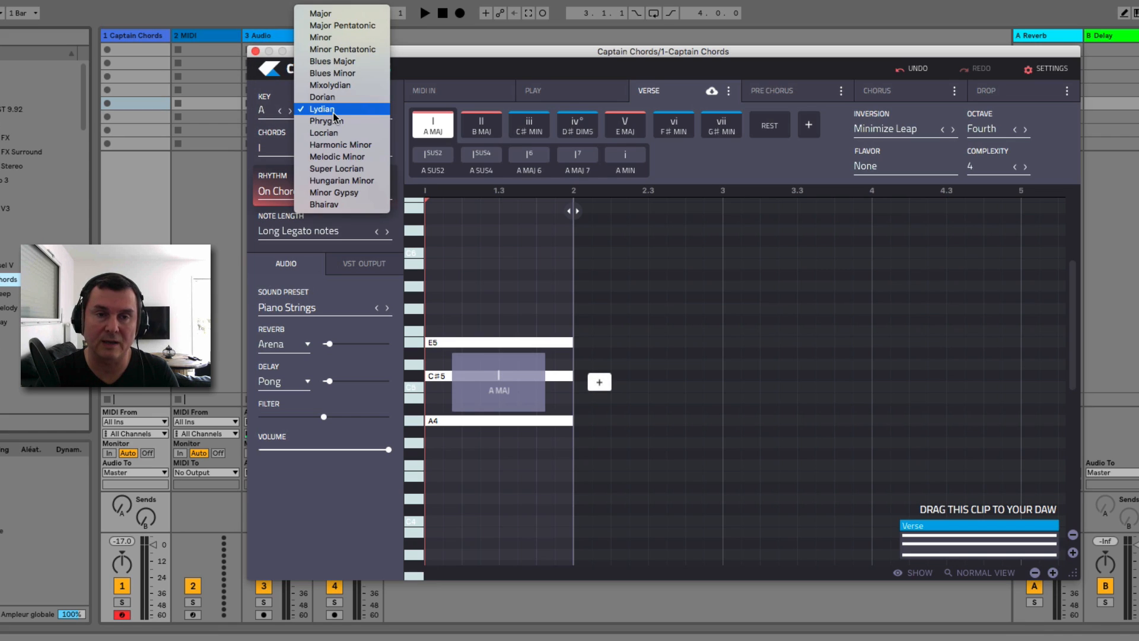
left_click(333, 113)
left_click(333, 150)
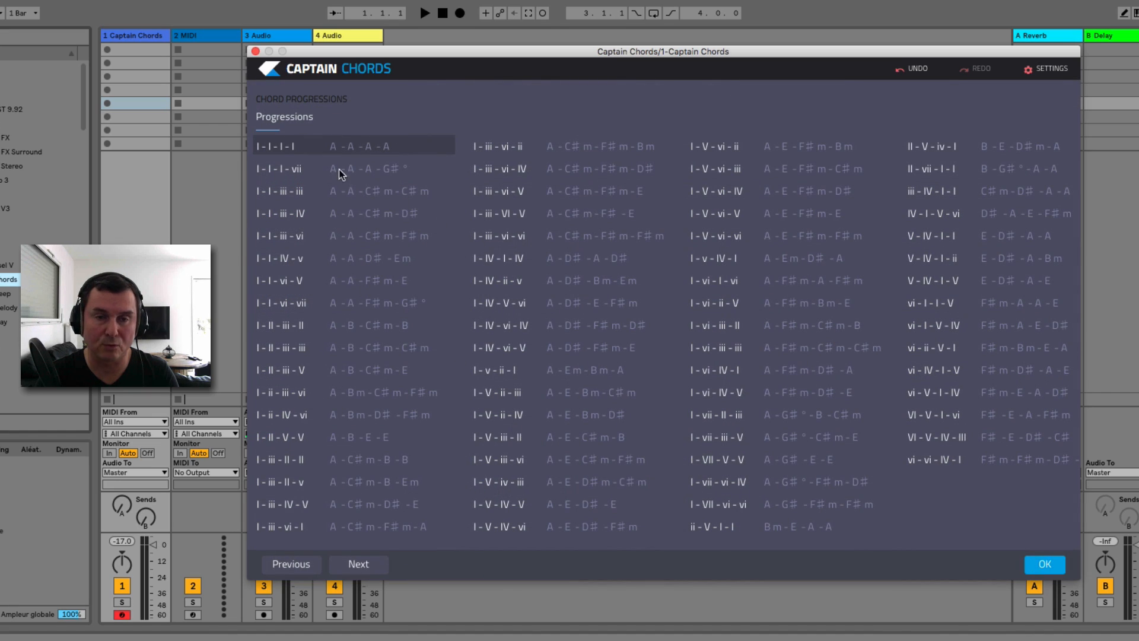
left_click(1045, 564)
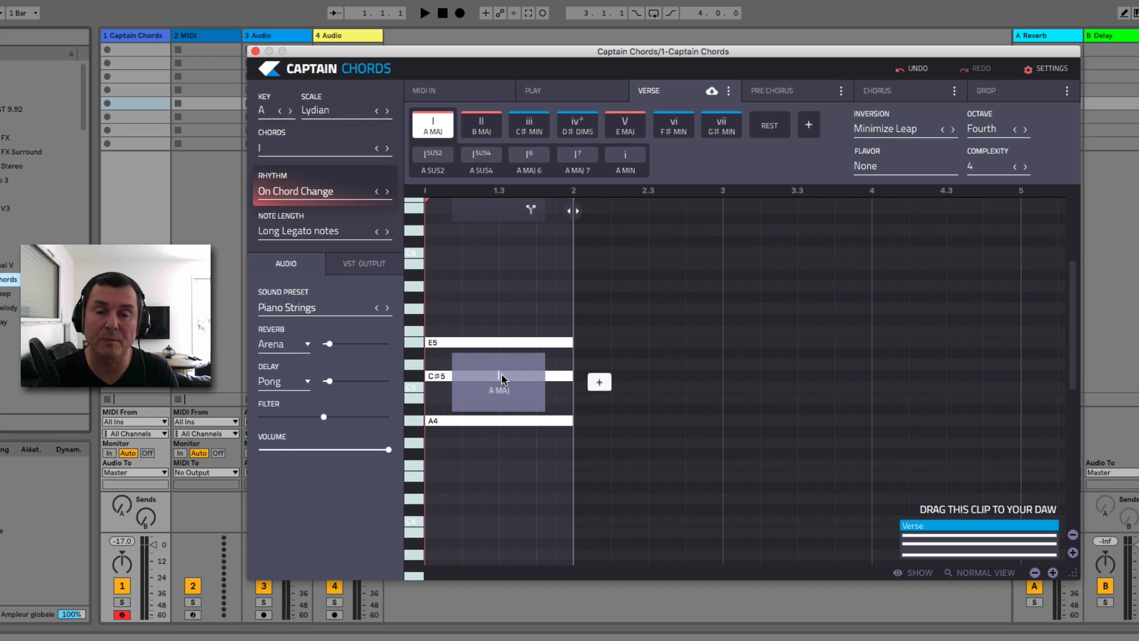
- Audition the A Maj, B Maj and C# Min verse chords while lowering the Captain Chords track volume to -8.7 dB
left_click(442, 131)
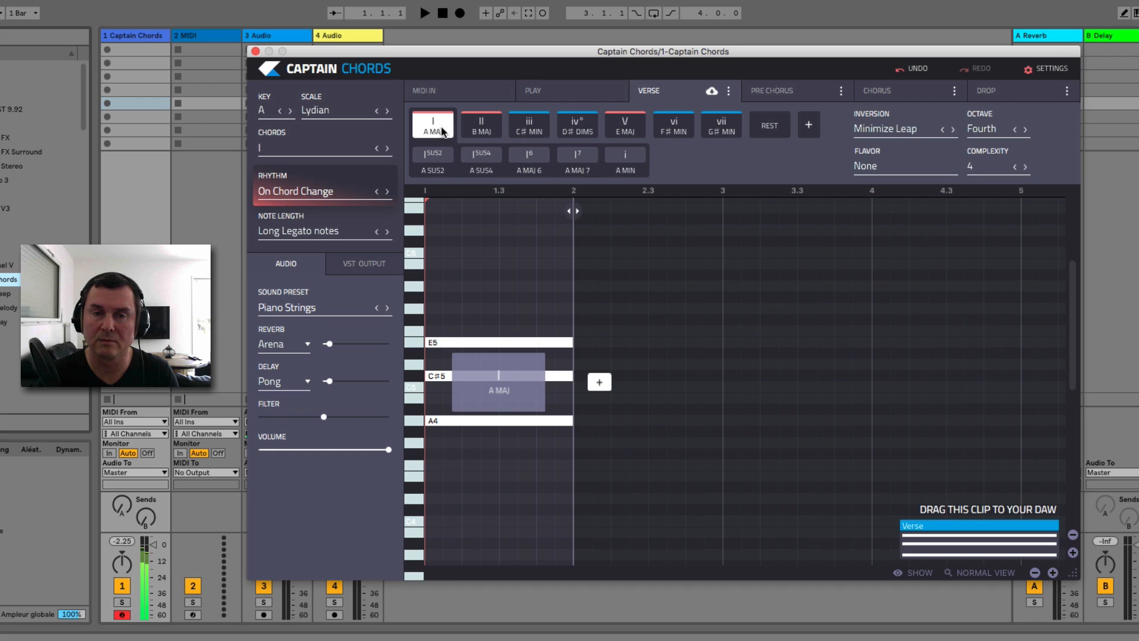
left_click(482, 129)
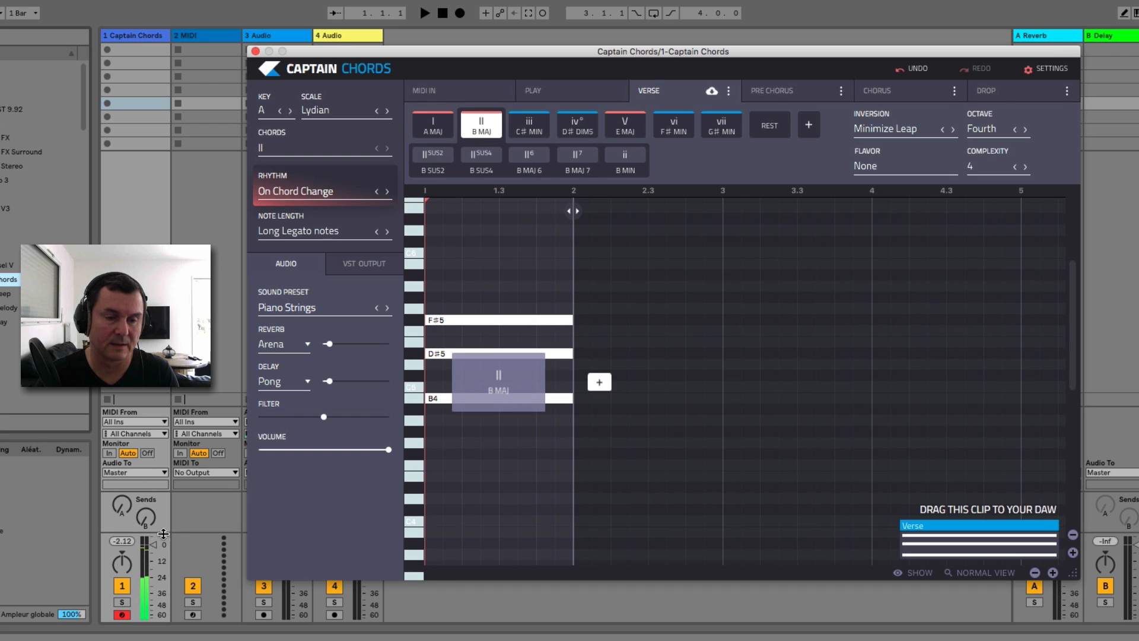
mouse_move(178, 532)
left_mouse_down()
mouse_move(153, 473)
mouse_move(153, 483)
left_mouse_up()
left_click(530, 127)
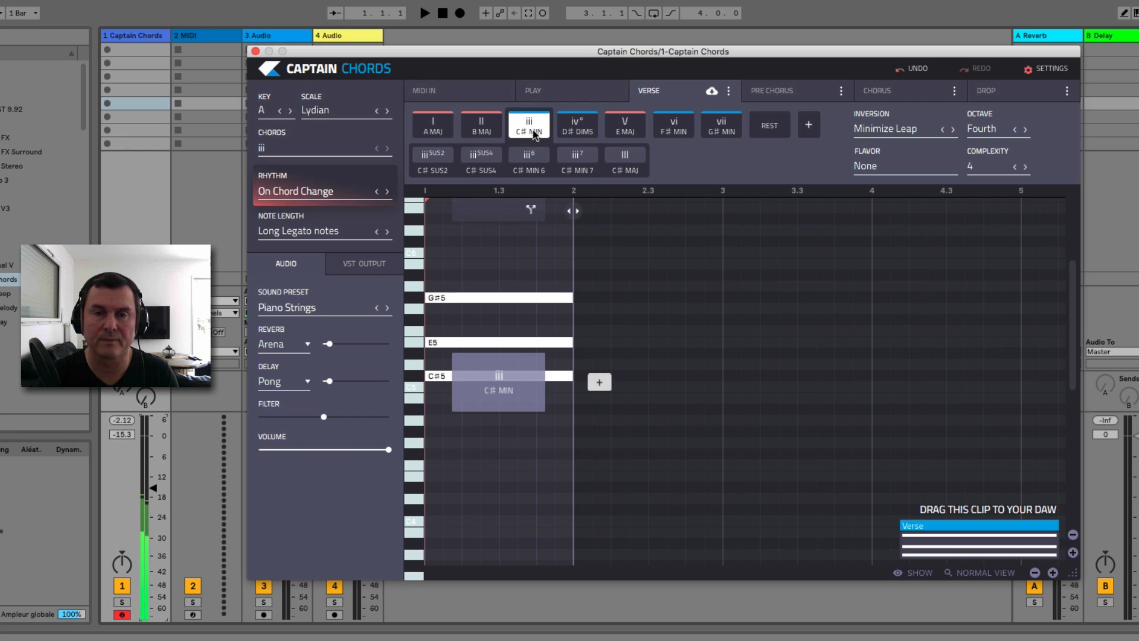
left_click_drag(160, 493, 160, 465)
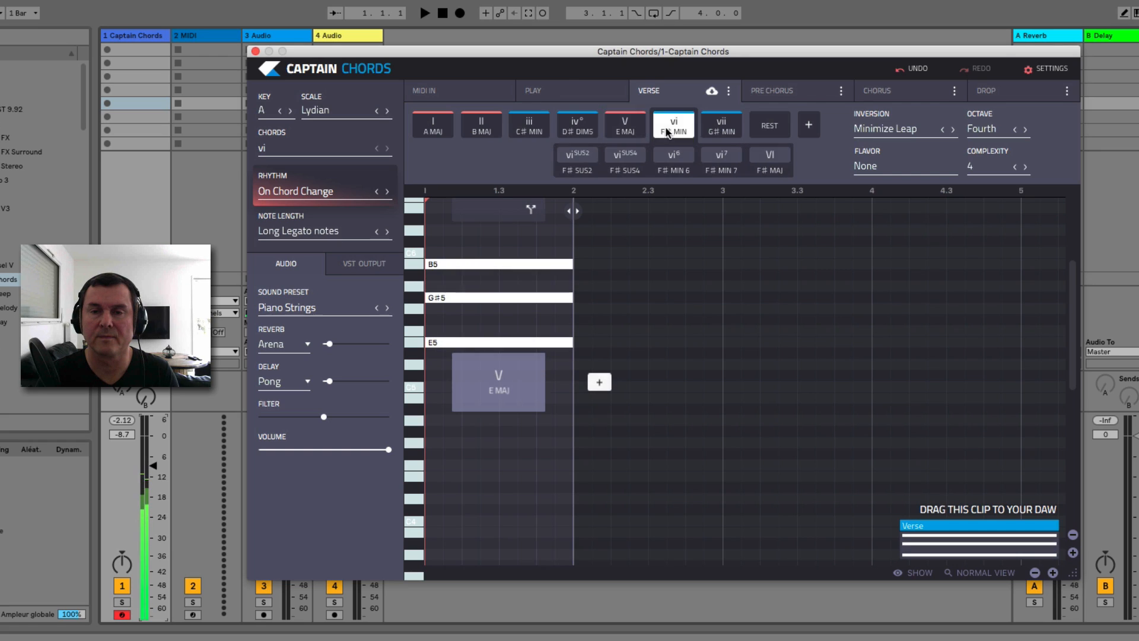
- Try a rest in place of the verse chord, and set the chord to the A sus2 variation of I
left_click(792, 129)
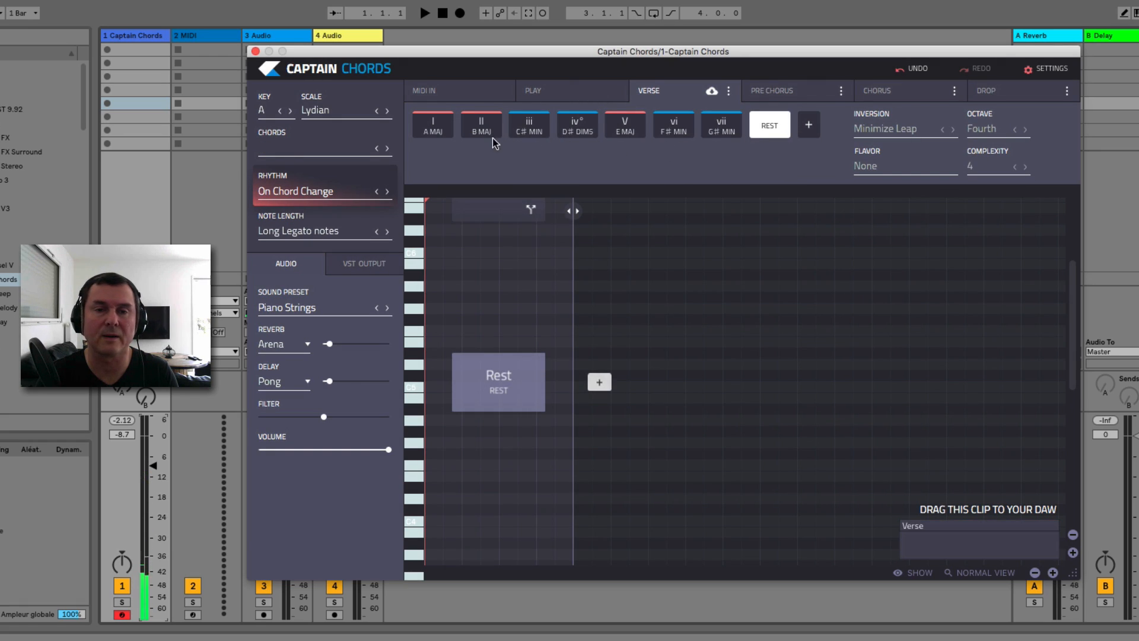
left_click(433, 126)
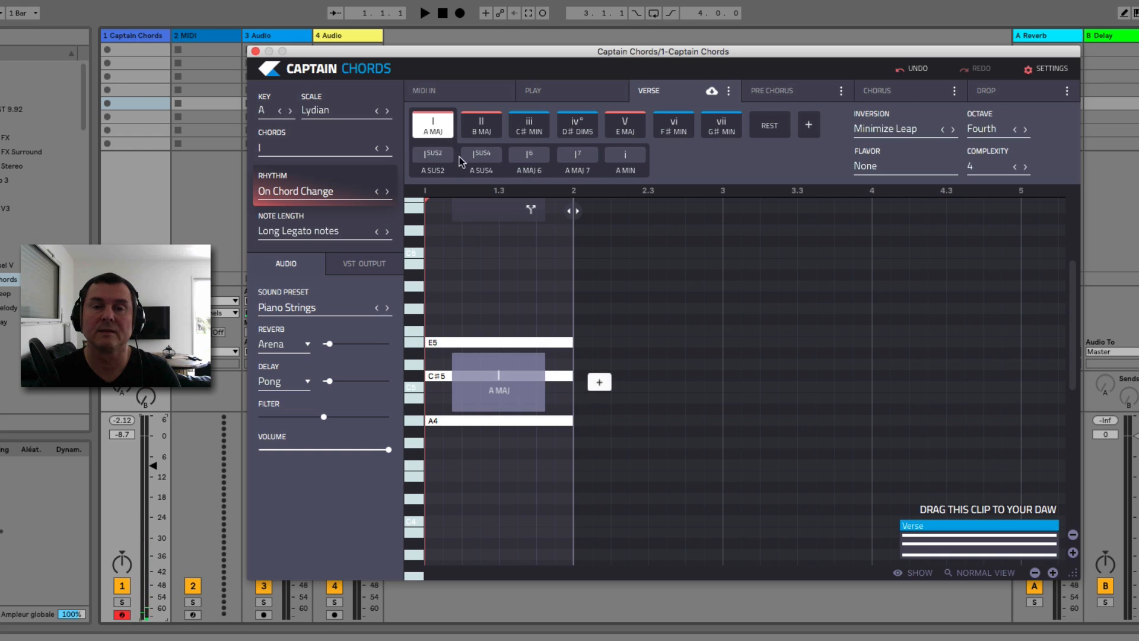
left_click(440, 159)
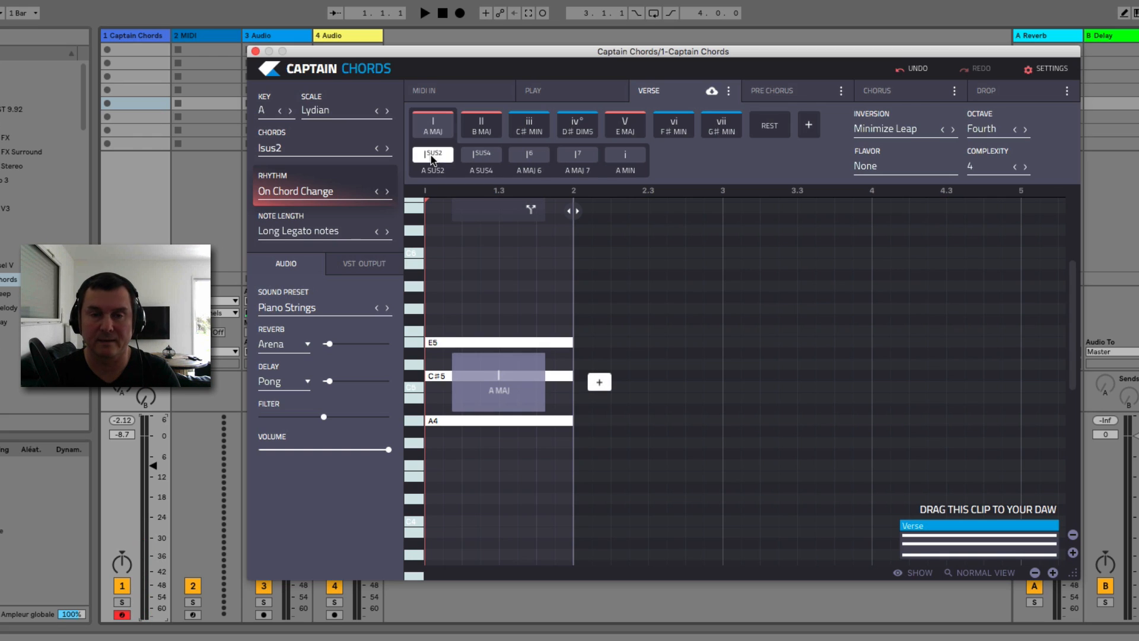
- Audition the A sus4 and A Maj 6 variations of the verse chord, and set it to A Maj 7
left_click(481, 158)
left_click(529, 158)
left_click(573, 157)
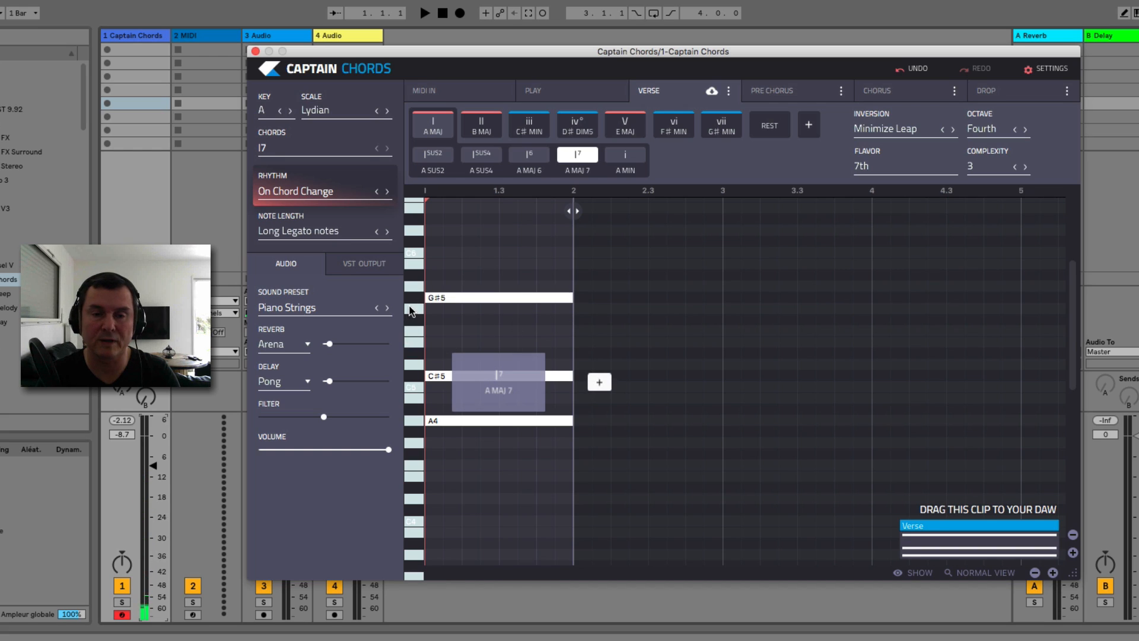
- Try hiding the grid lines and note labels in the piano roll, and turn them back on
left_click(914, 574)
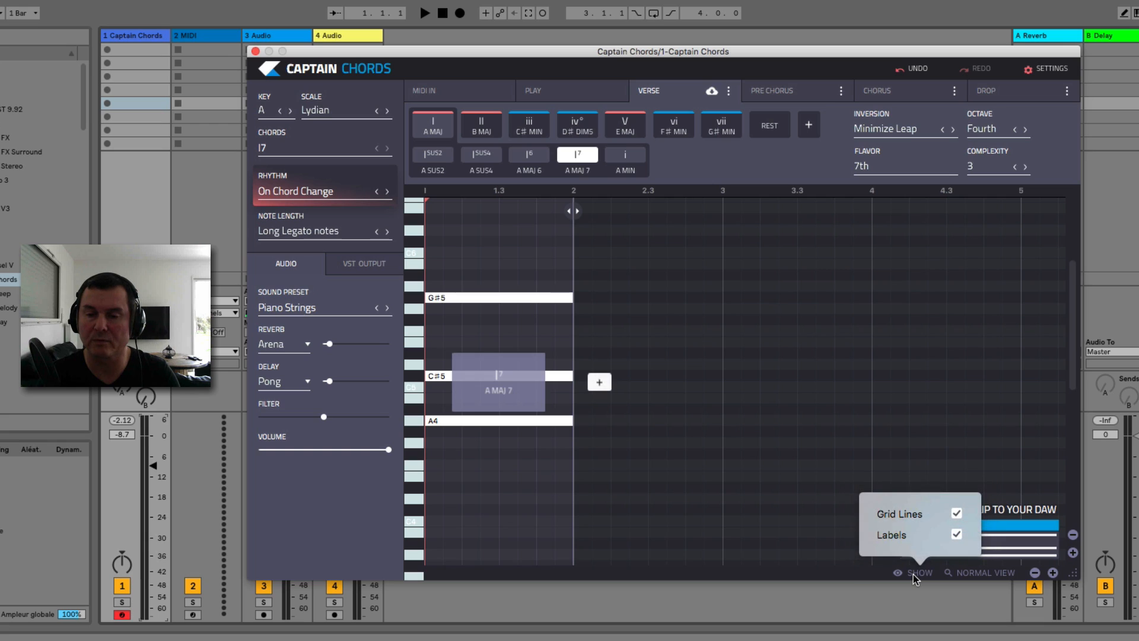
left_click(957, 514)
left_click(957, 534)
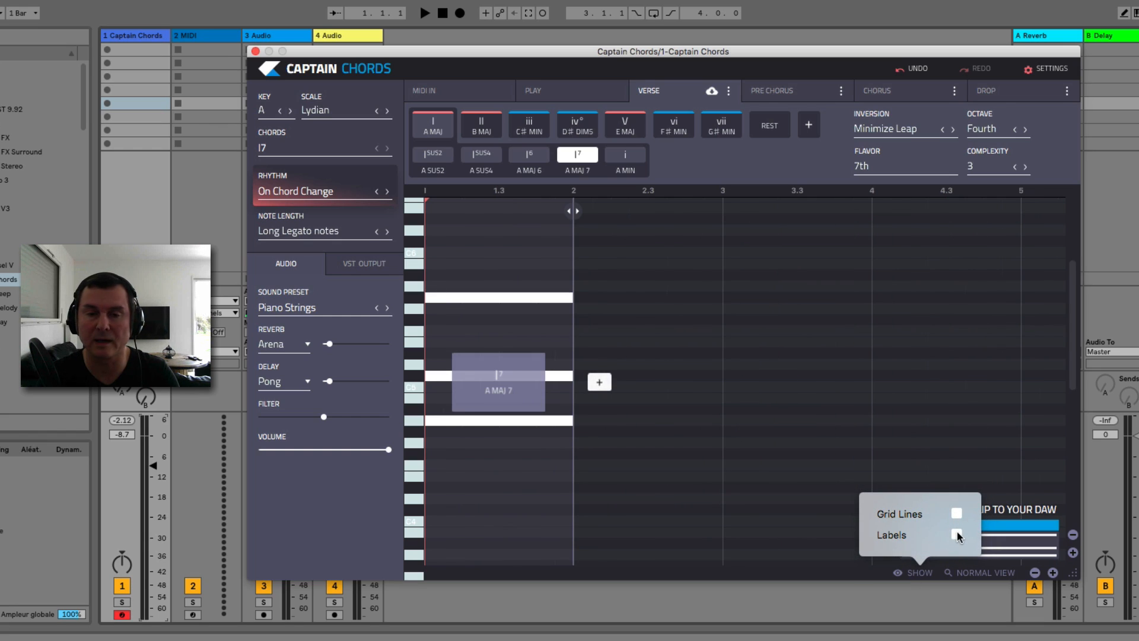
left_click(955, 535)
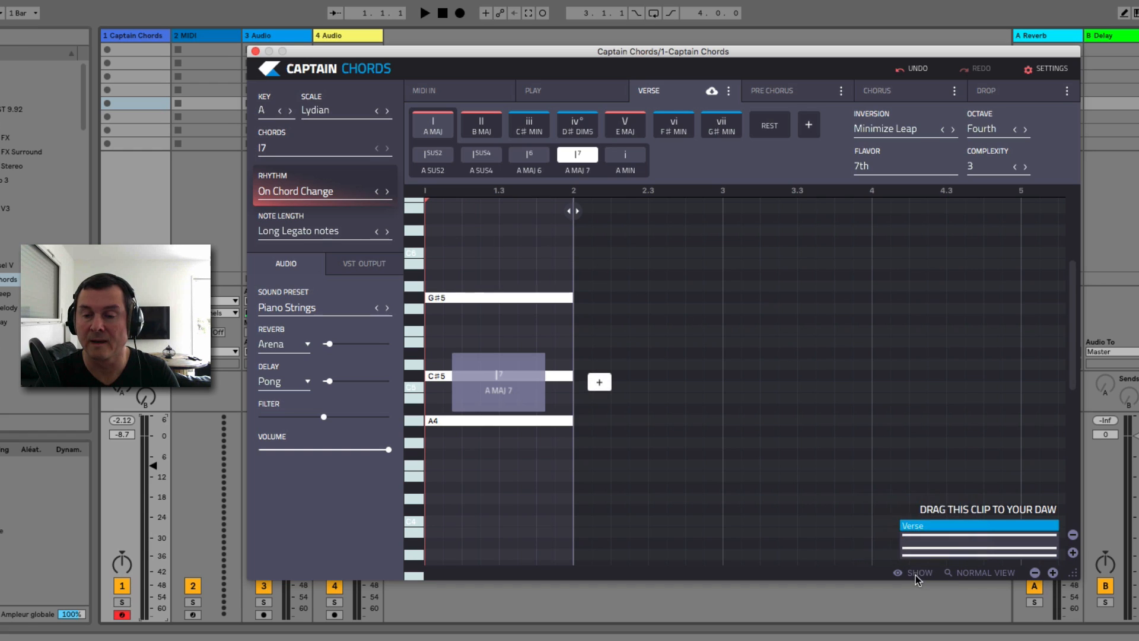
- Compare the Scale, Folded and Fit to View displays of the piano roll, and return to Normal View
left_click(990, 573)
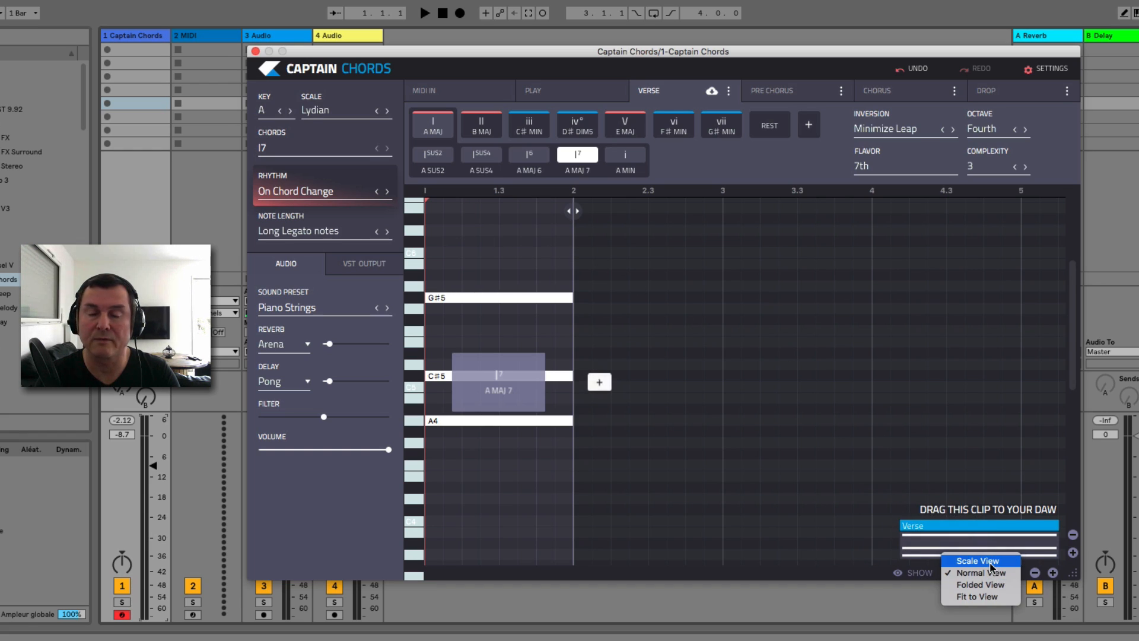
left_click(990, 563)
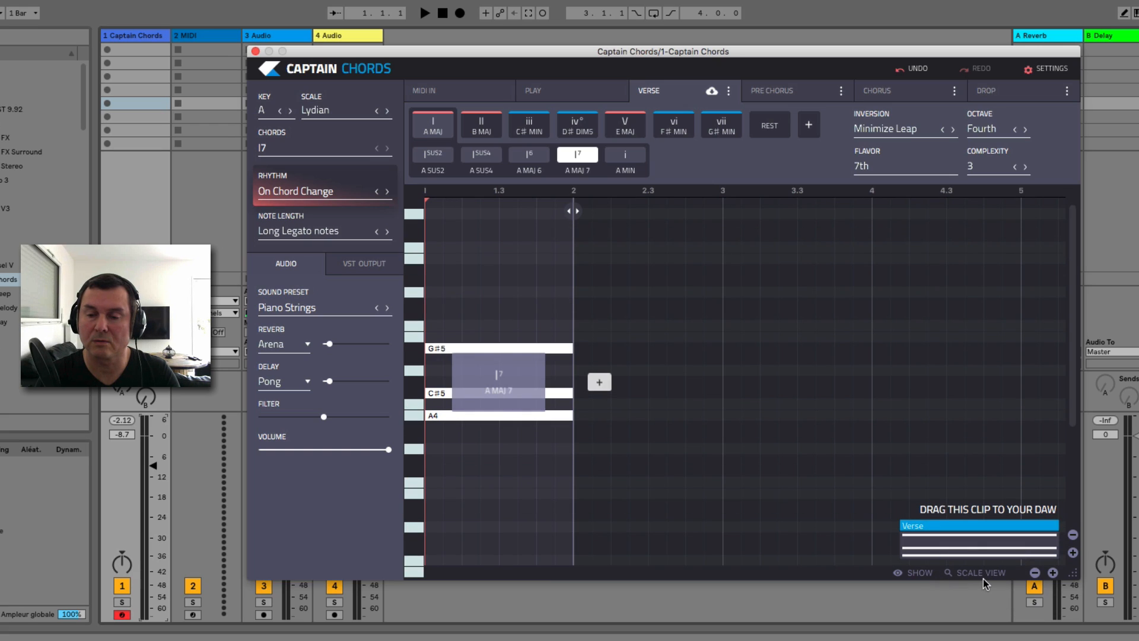
left_click(984, 577)
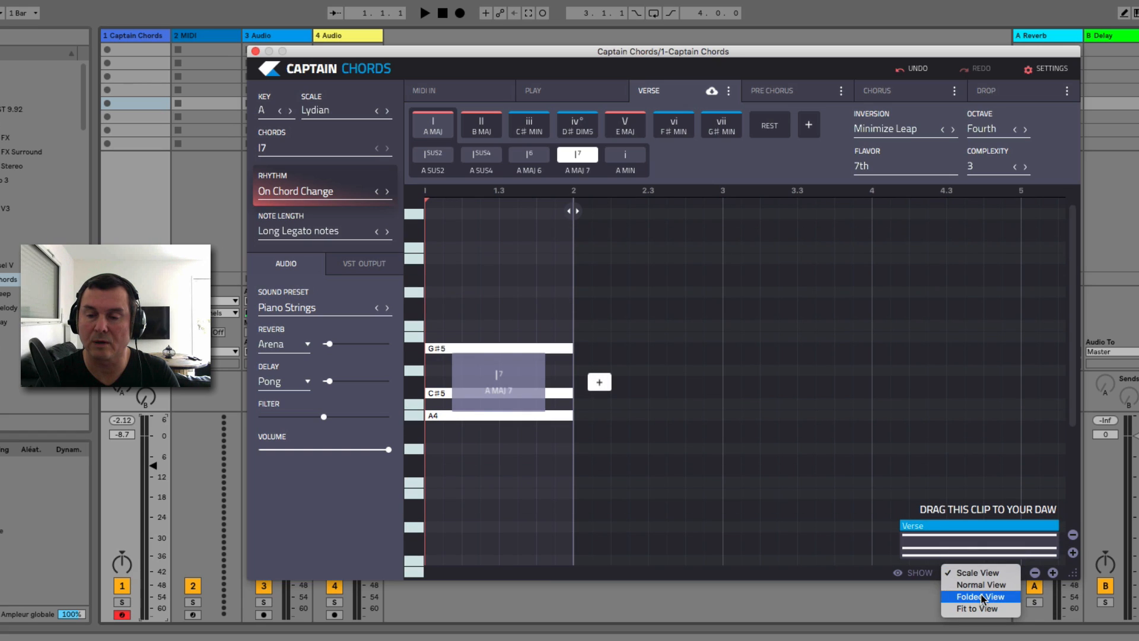
left_click(983, 595)
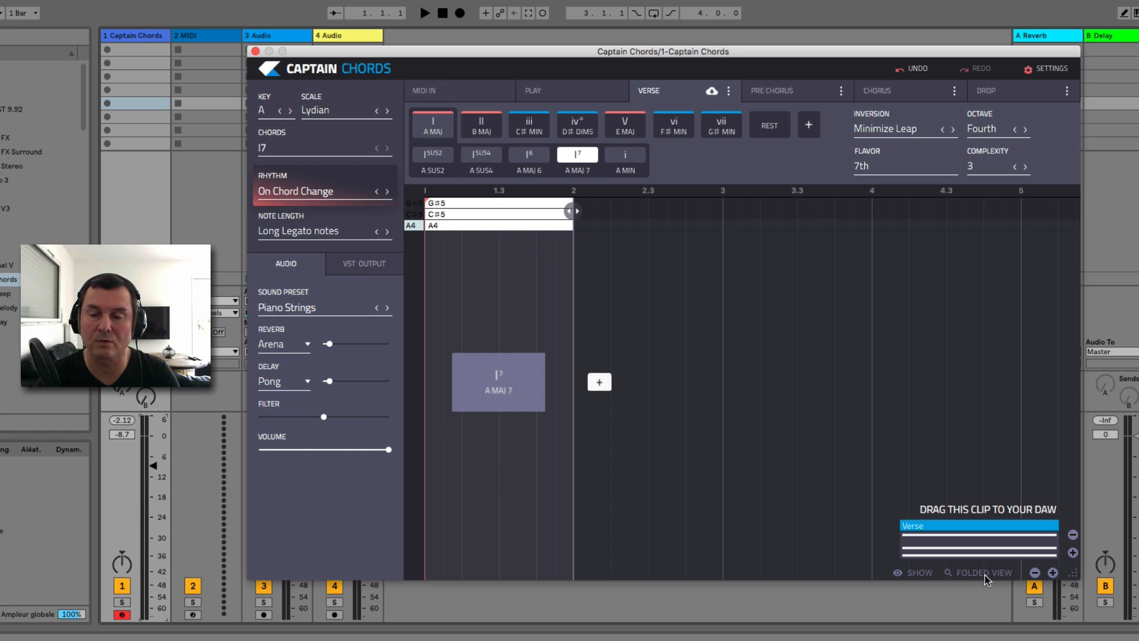
left_click(985, 575)
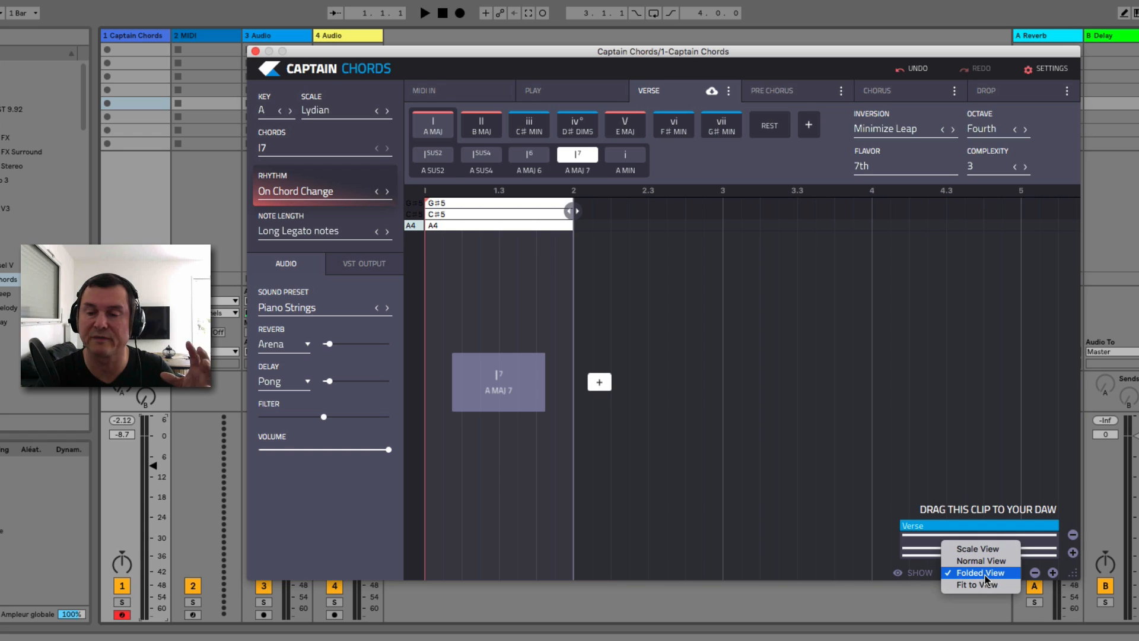
left_click(979, 586)
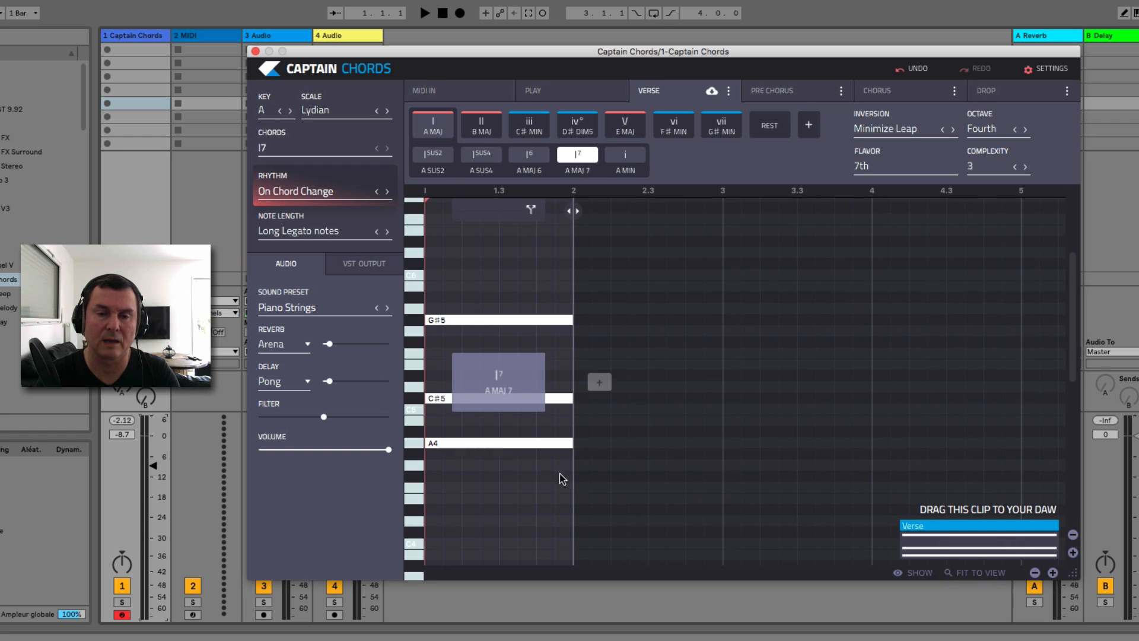
left_click(966, 572)
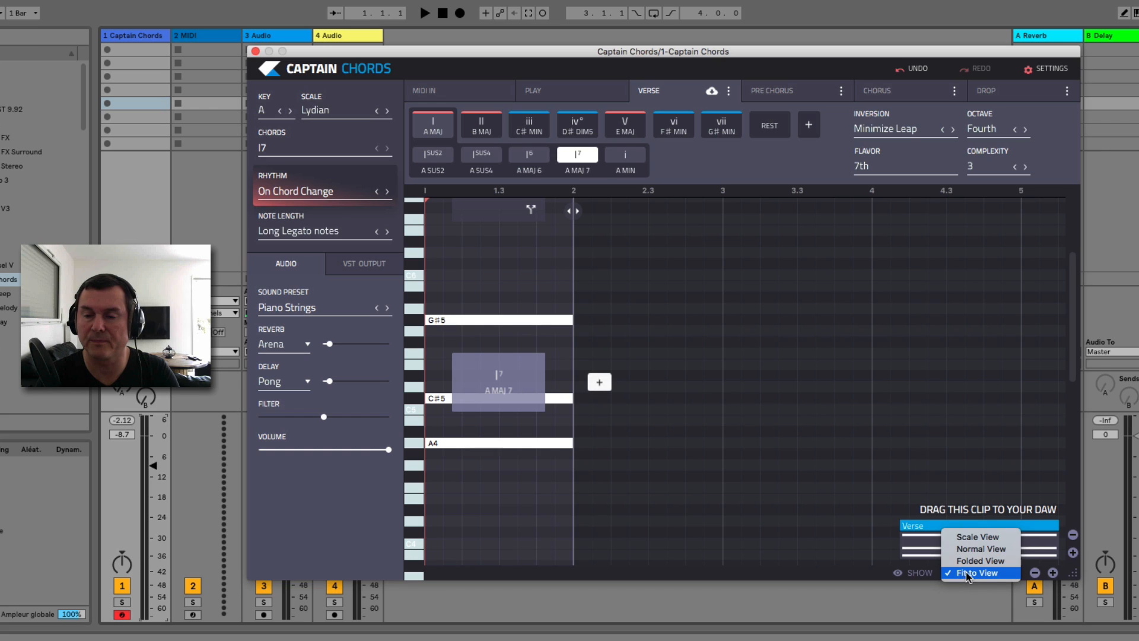
left_click(971, 551)
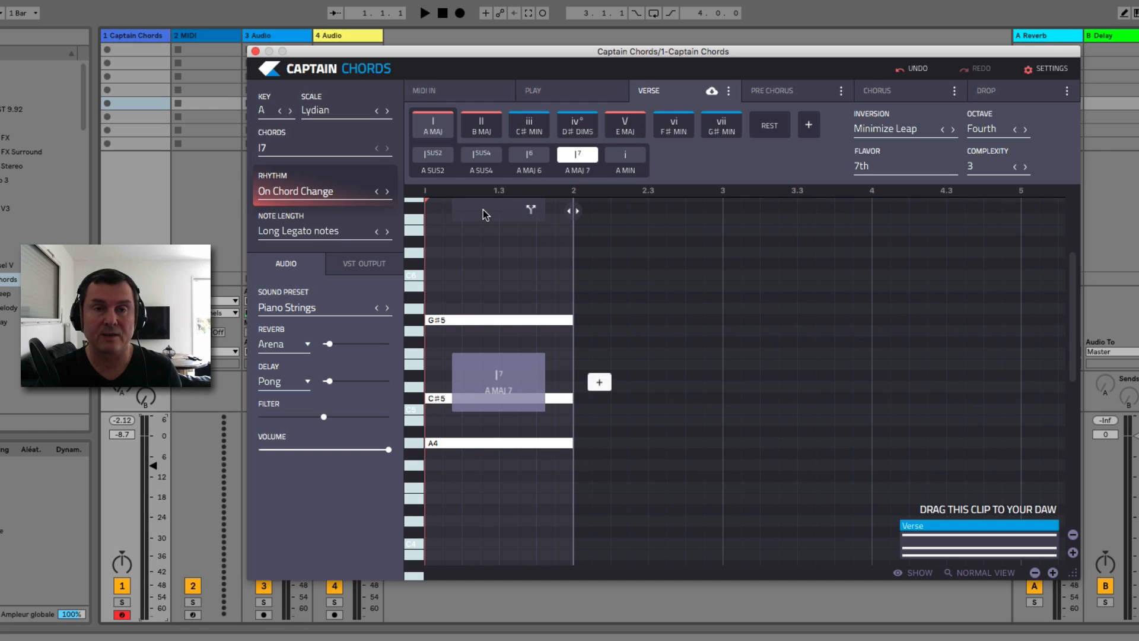
- Play back the one-bar A Maj 7 verse chord and stop playback
left_click(425, 13)
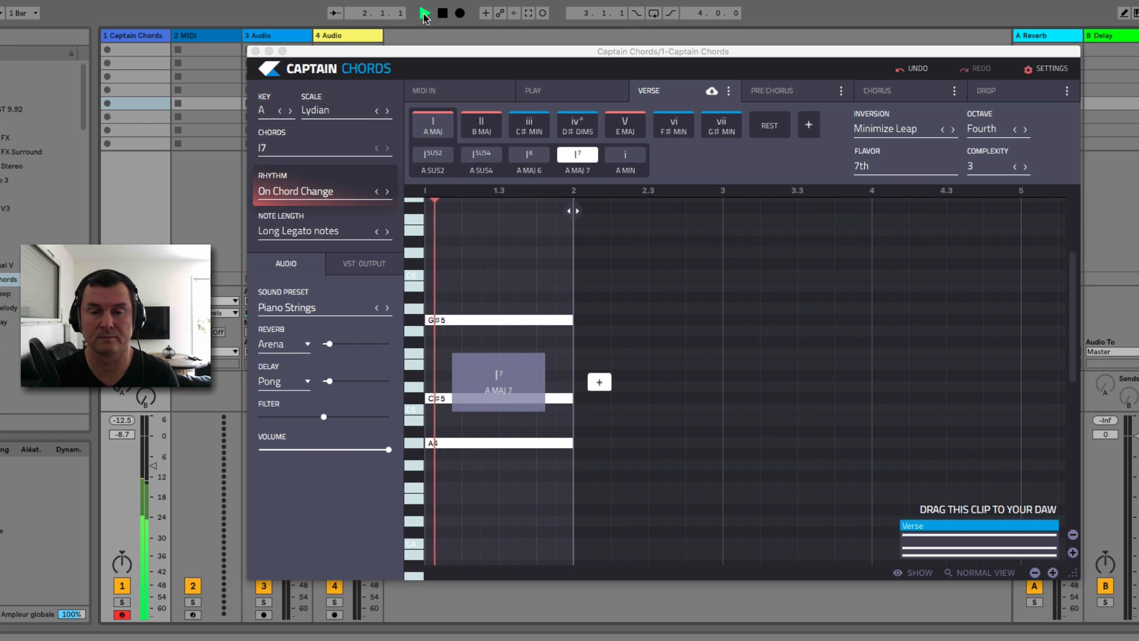
key("space")
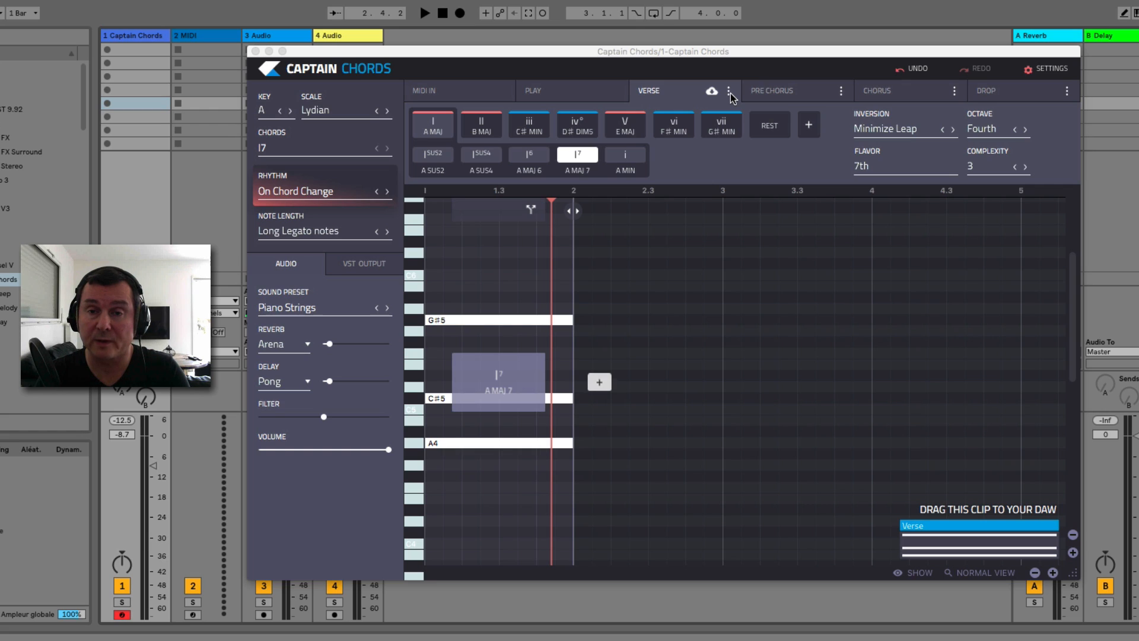
- Check the save dialog for the Verse section without saving, and review the section's MIDI, copy, load and clear options
left_click(711, 90)
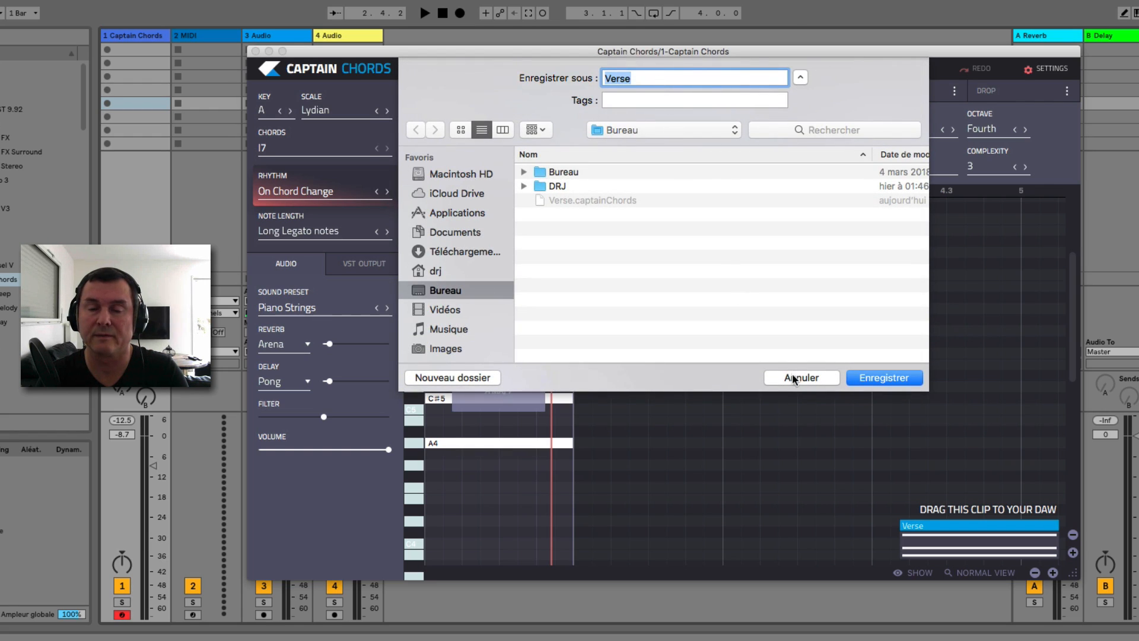
left_click(794, 378)
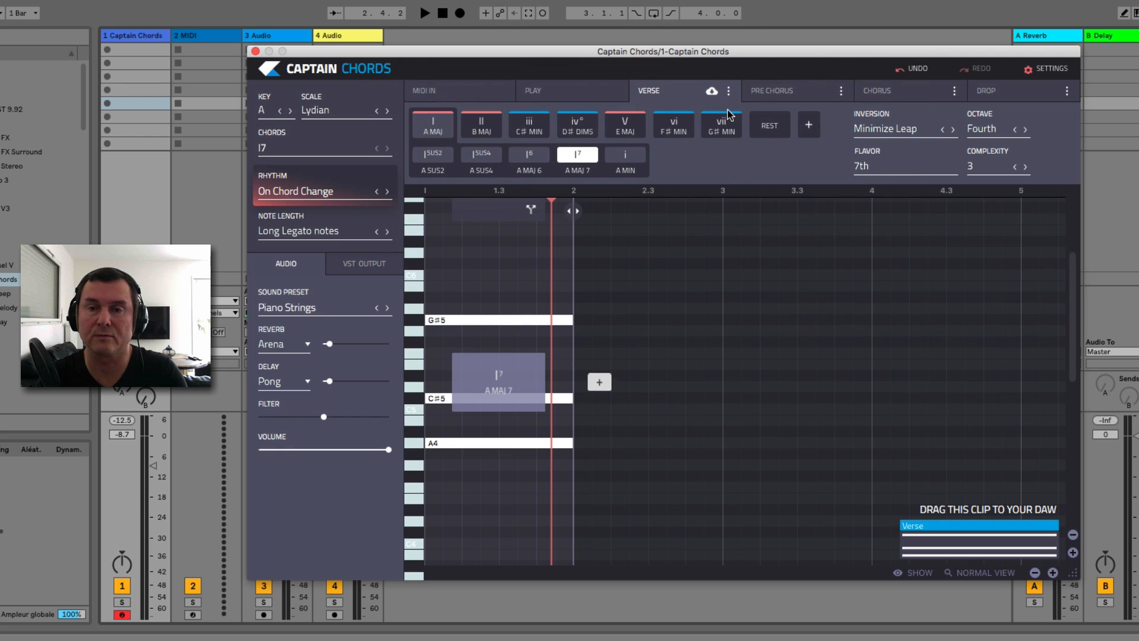
left_click(730, 93)
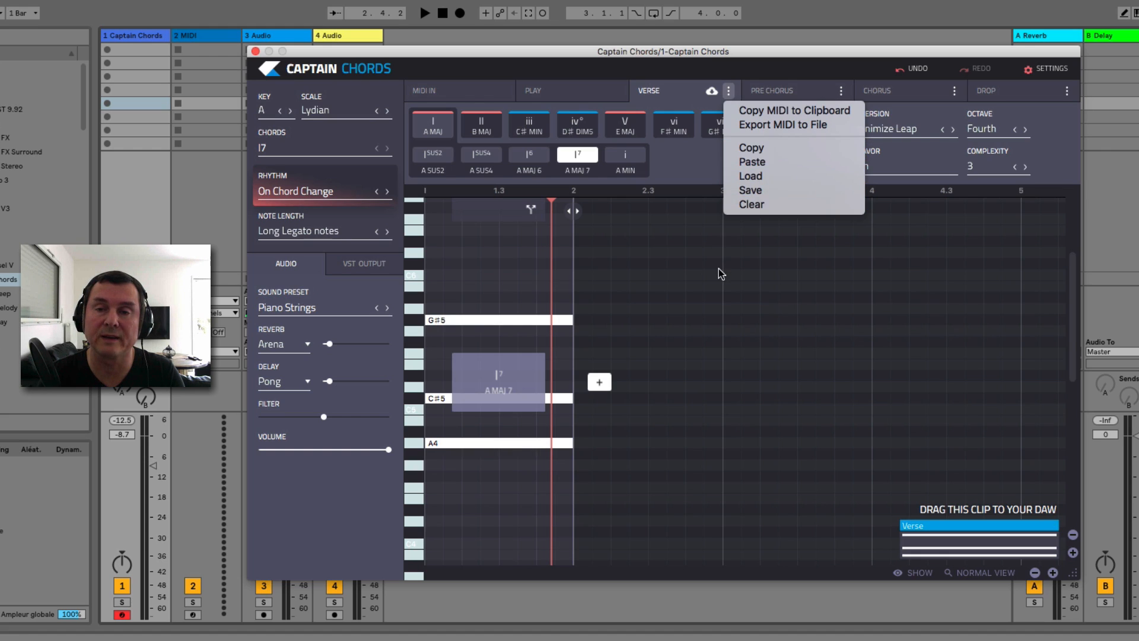
left_click(698, 270)
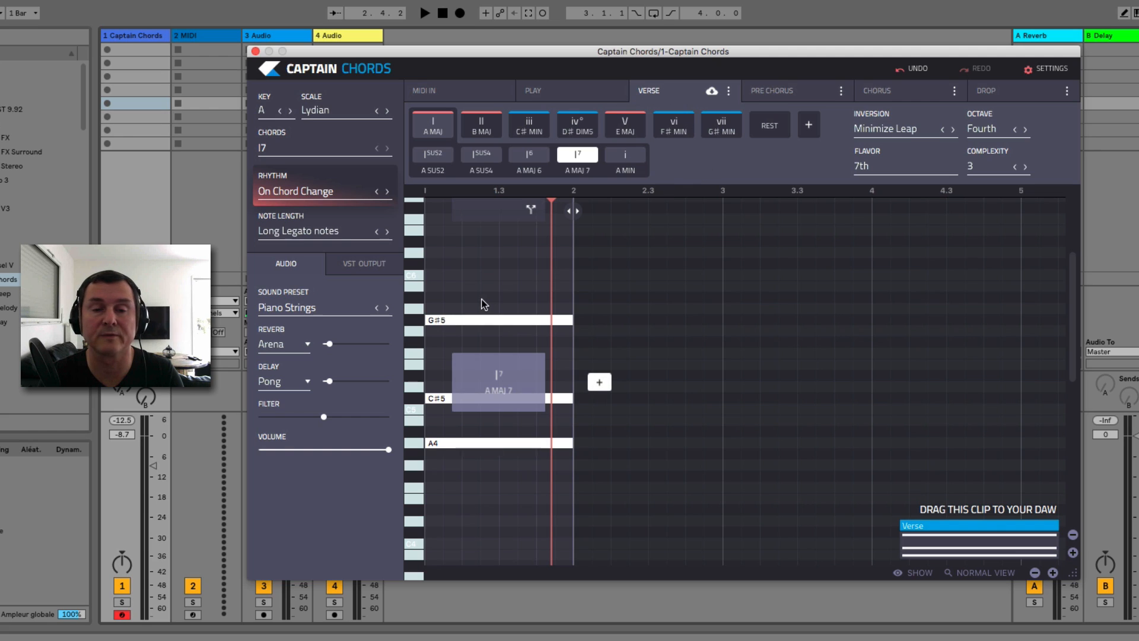
- Show the Pre Chorus section and examine its copy, paste, load, save and clear options
left_click(789, 96)
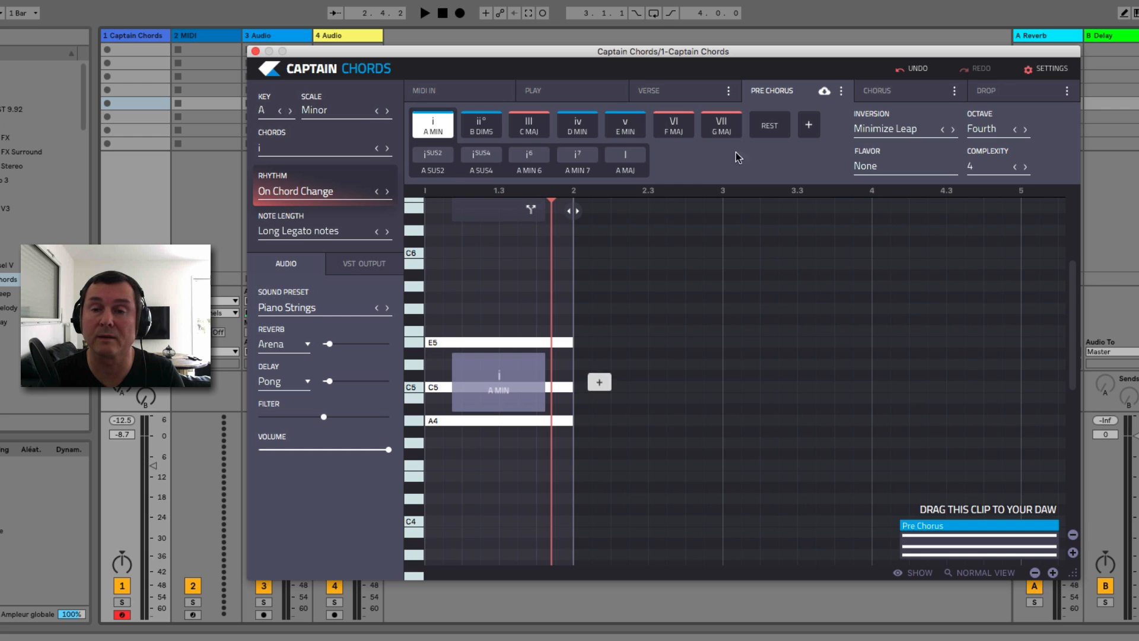
left_click(841, 91)
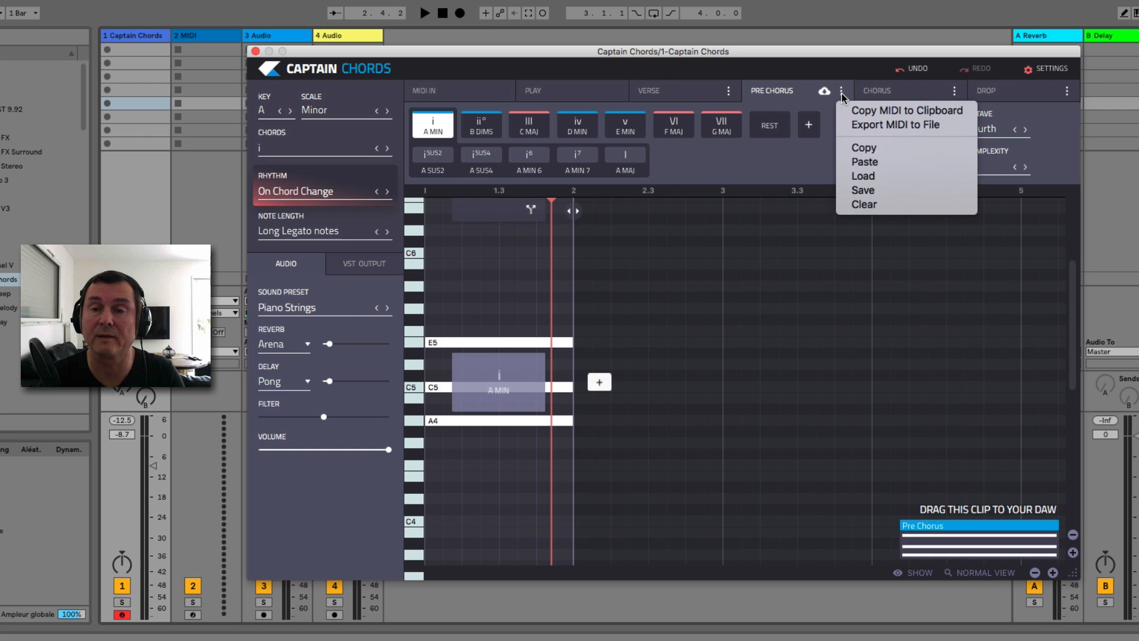
left_click(856, 163)
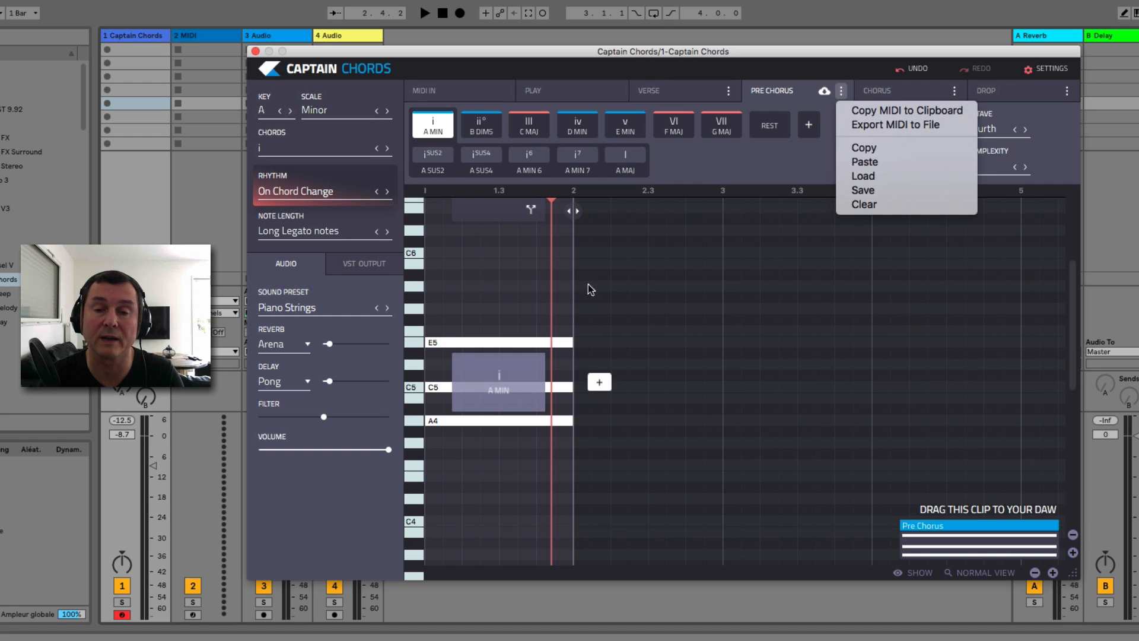
left_click(688, 93)
left_click(801, 95)
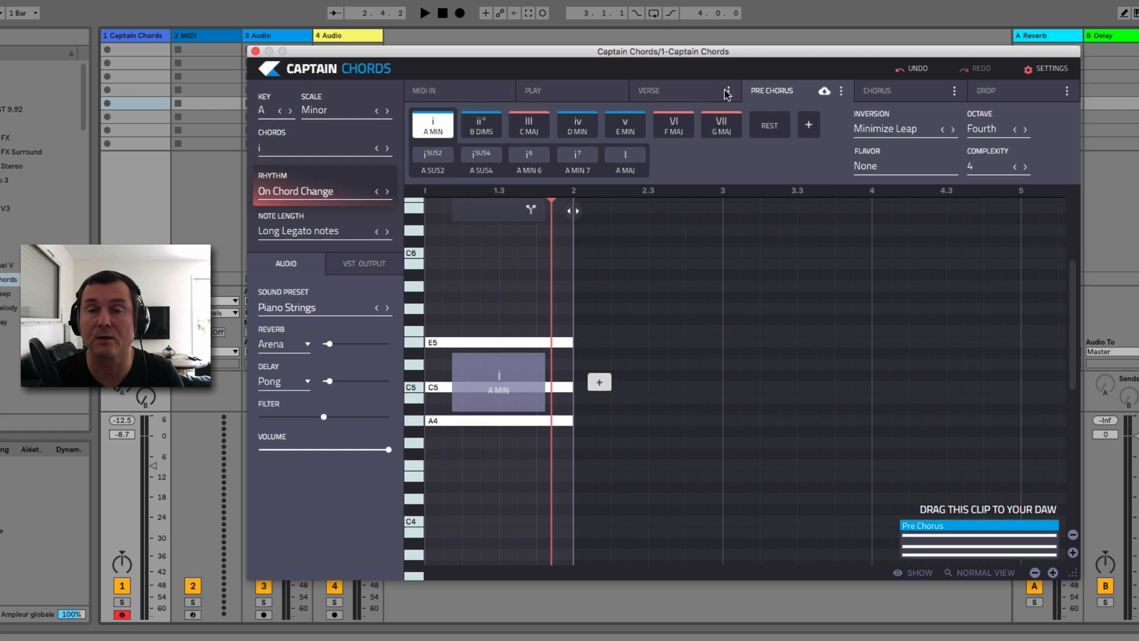
- Compare the chords of the Verse, Pre Chorus, Chorus and Drop sections, finishing on Verse
left_click(699, 90)
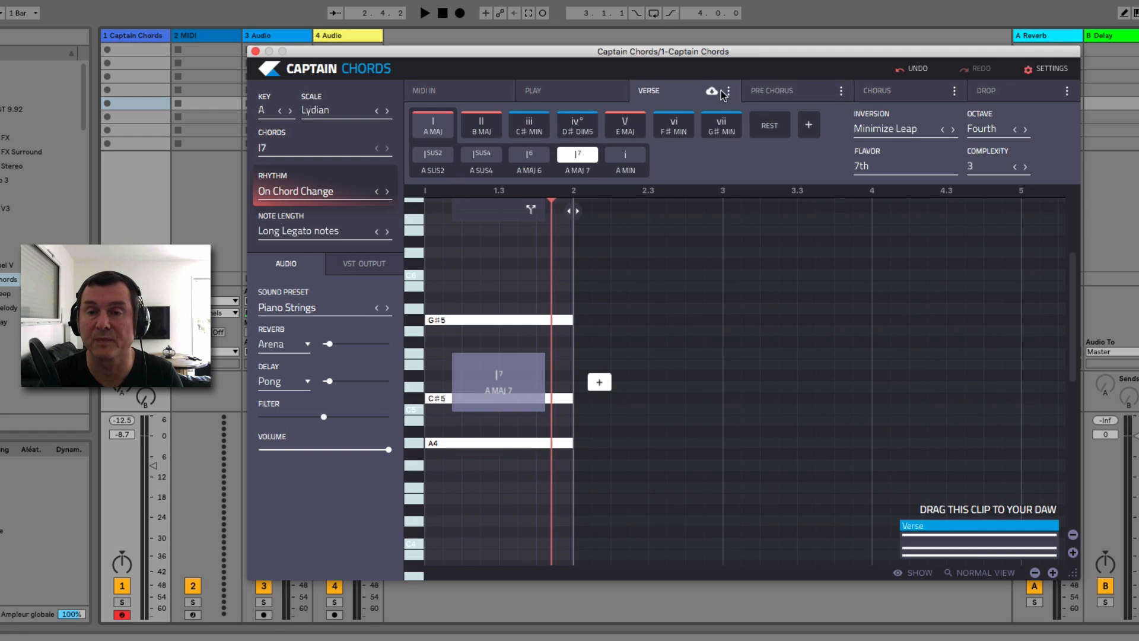
left_click(793, 95)
left_click(892, 95)
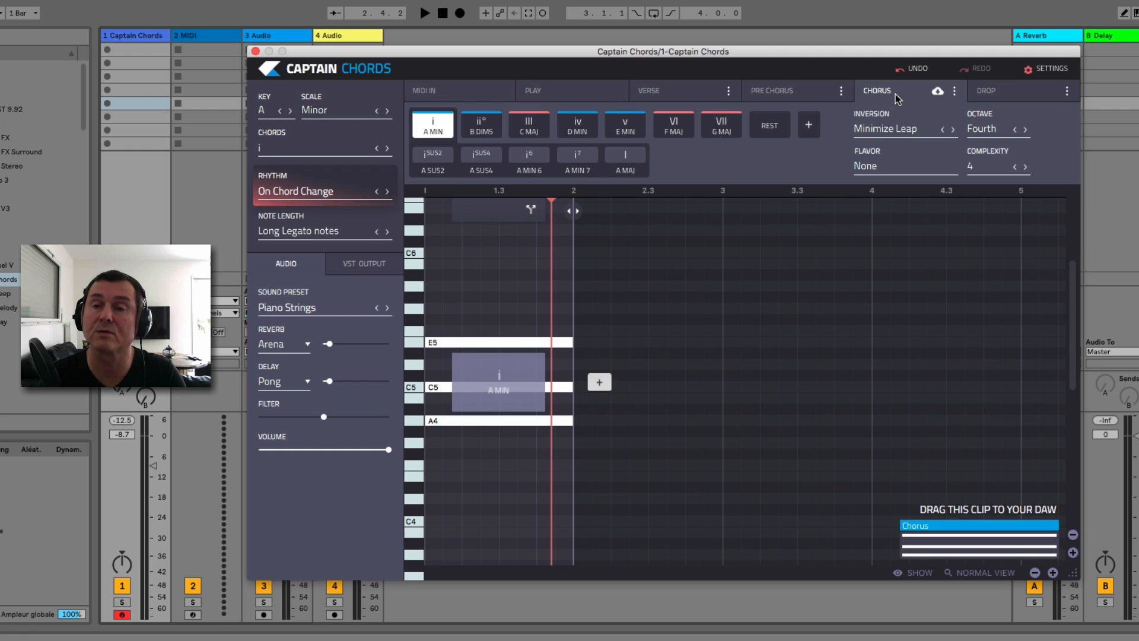
left_click(997, 93)
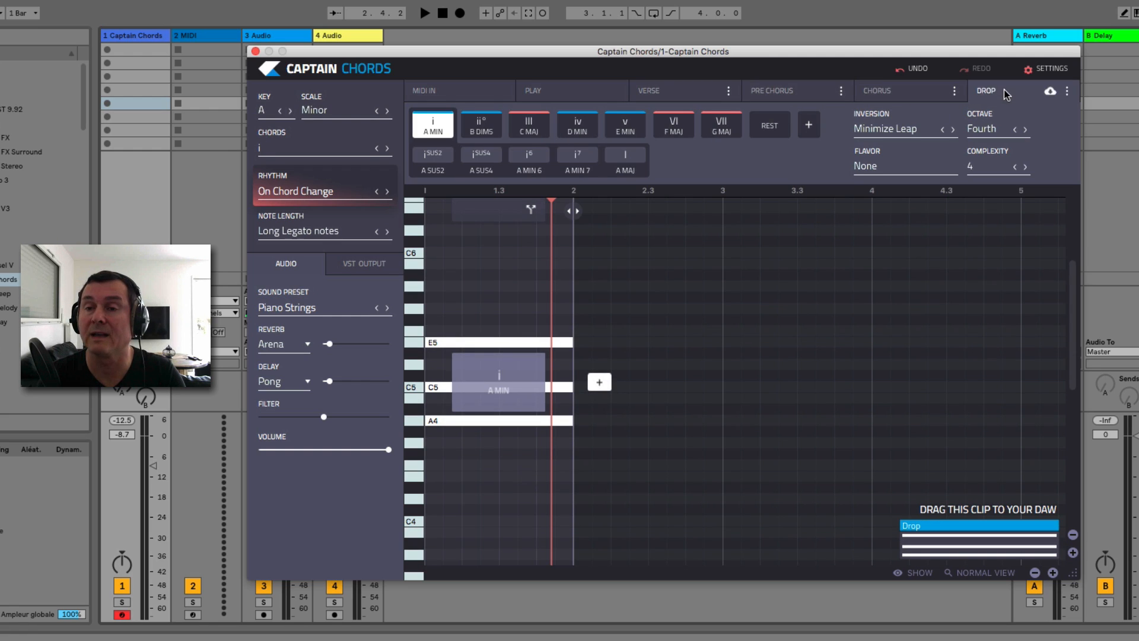
left_click(806, 95)
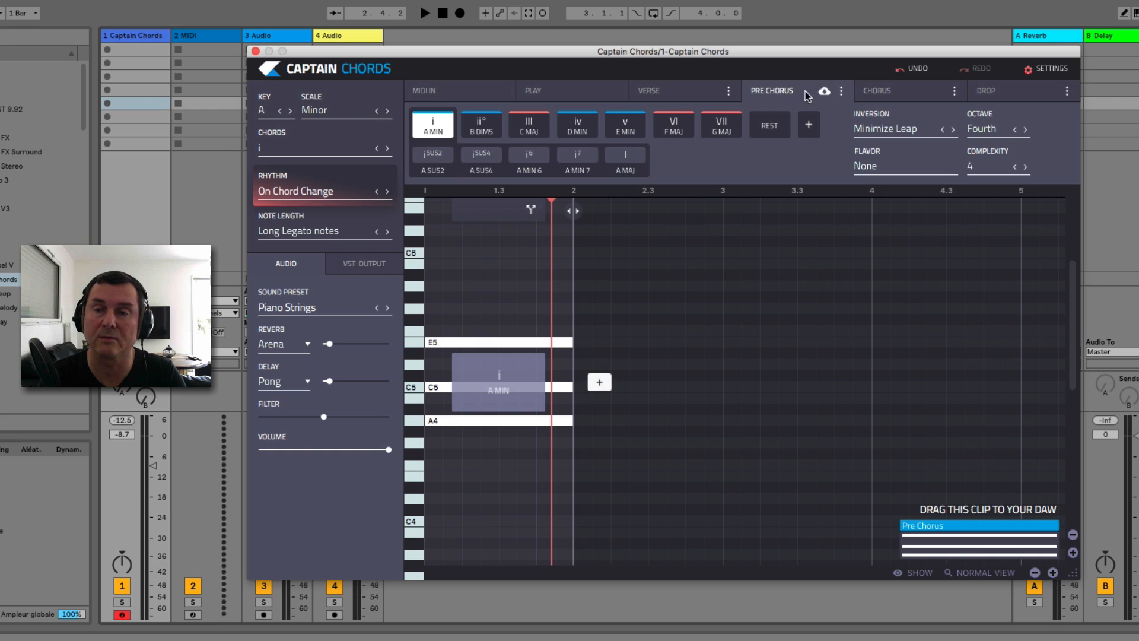
left_click(875, 95)
left_click(790, 93)
left_click(680, 94)
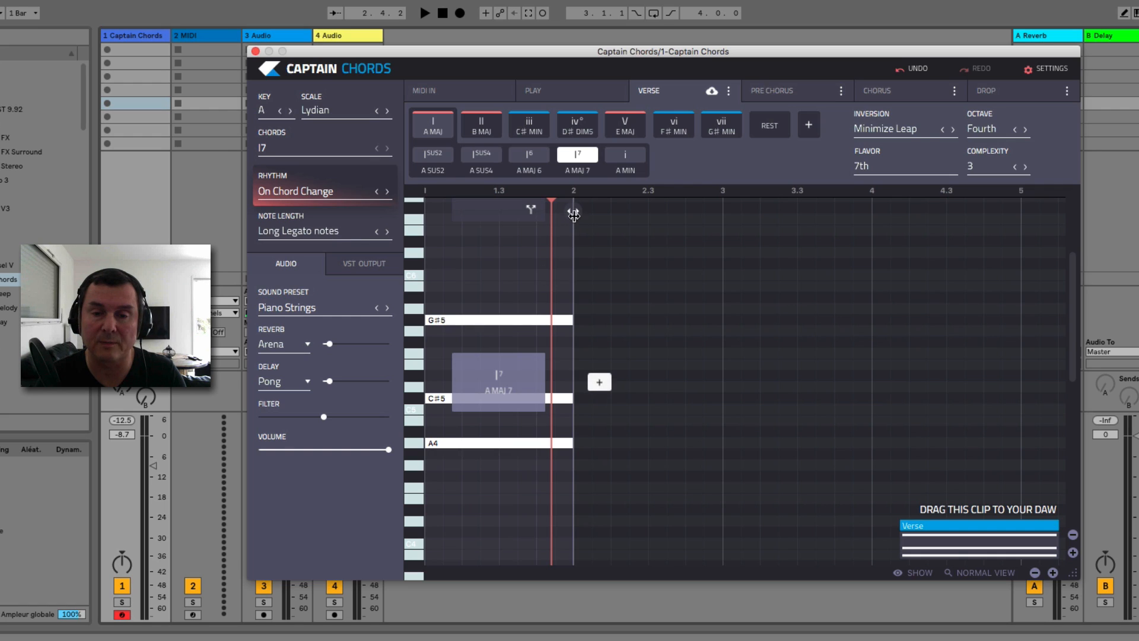
- Try a two-bar length for the A Maj 7 verse chord with playback, and shorten it back to one bar
left_click_drag(574, 212, 720, 244)
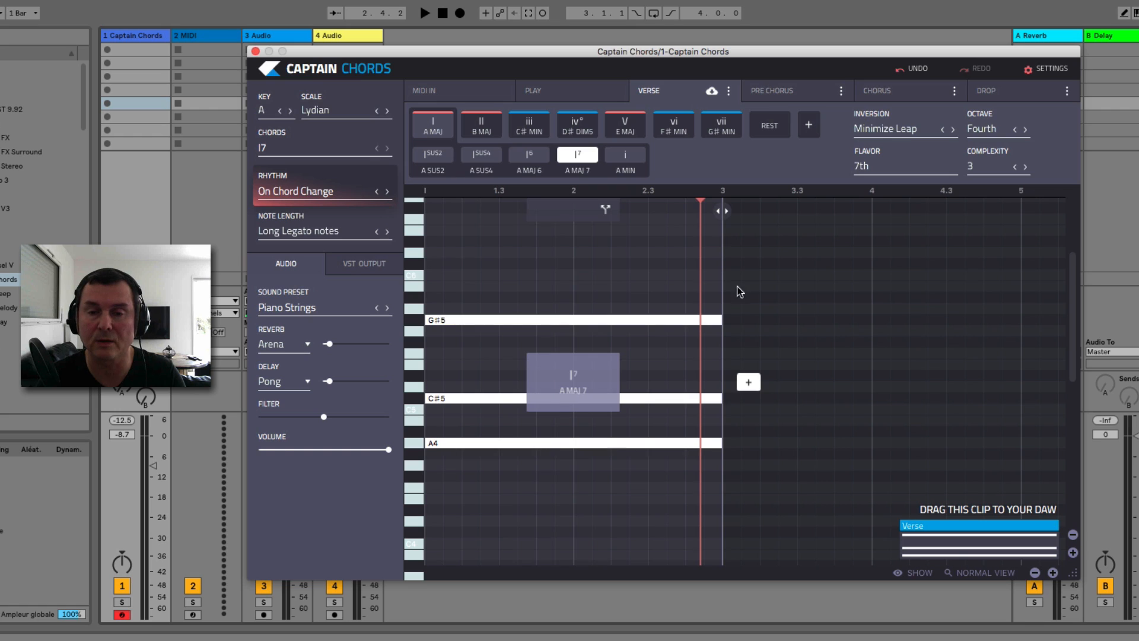
key("space")
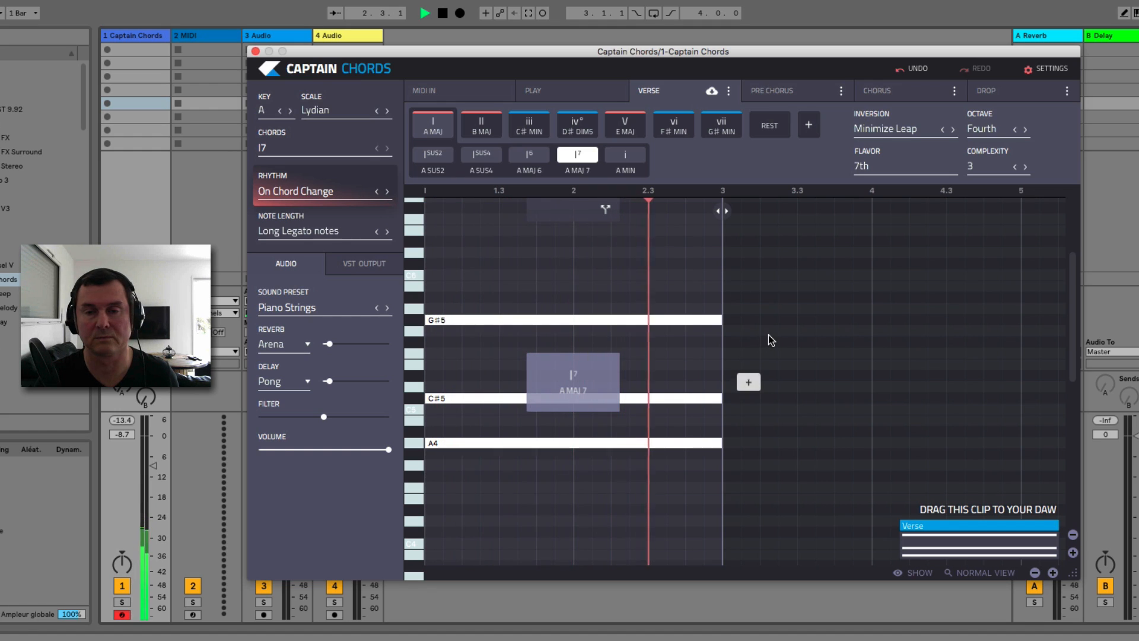
key("space")
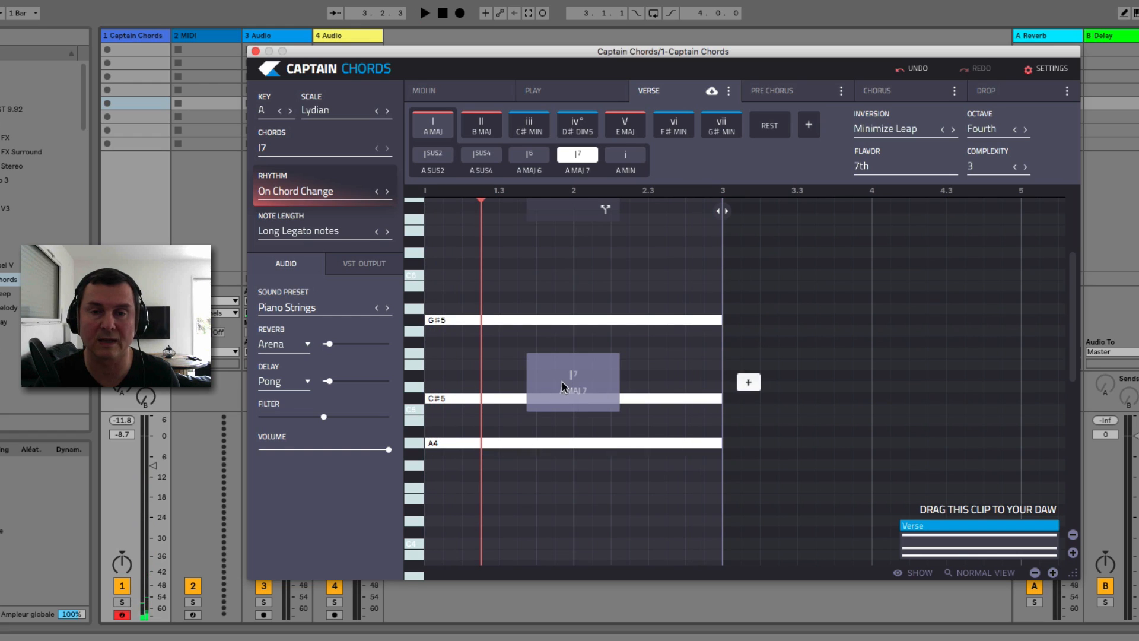
left_click_drag(723, 214, 579, 247)
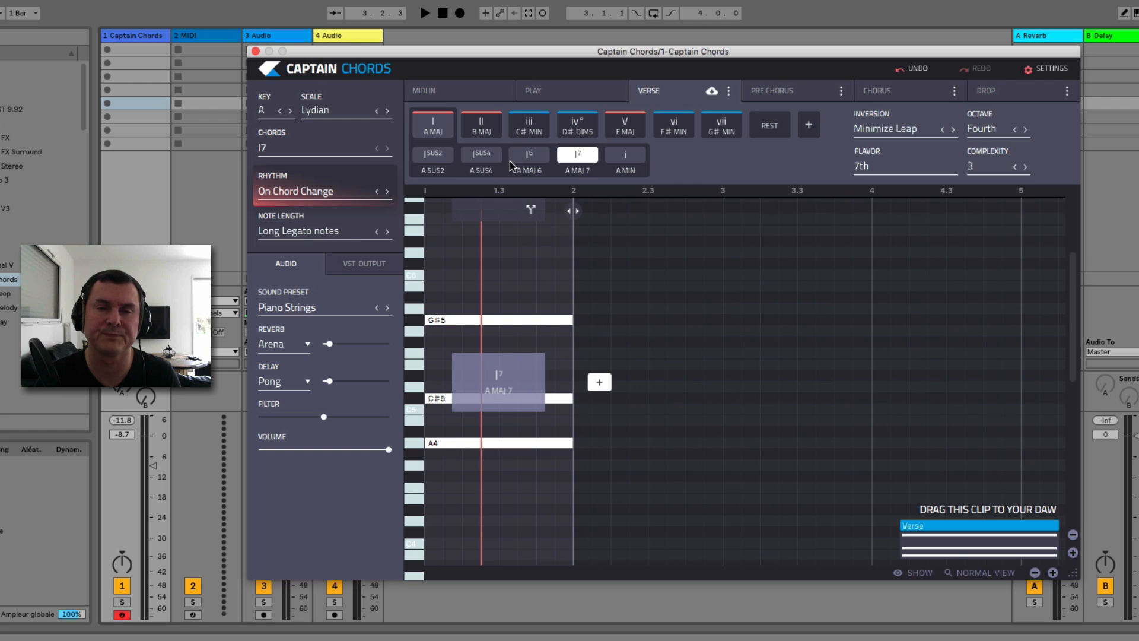
- Audition A sus4 and A sus2 for the verse, set the chord to A Maj, and play it back
left_click(481, 155)
left_click(446, 158)
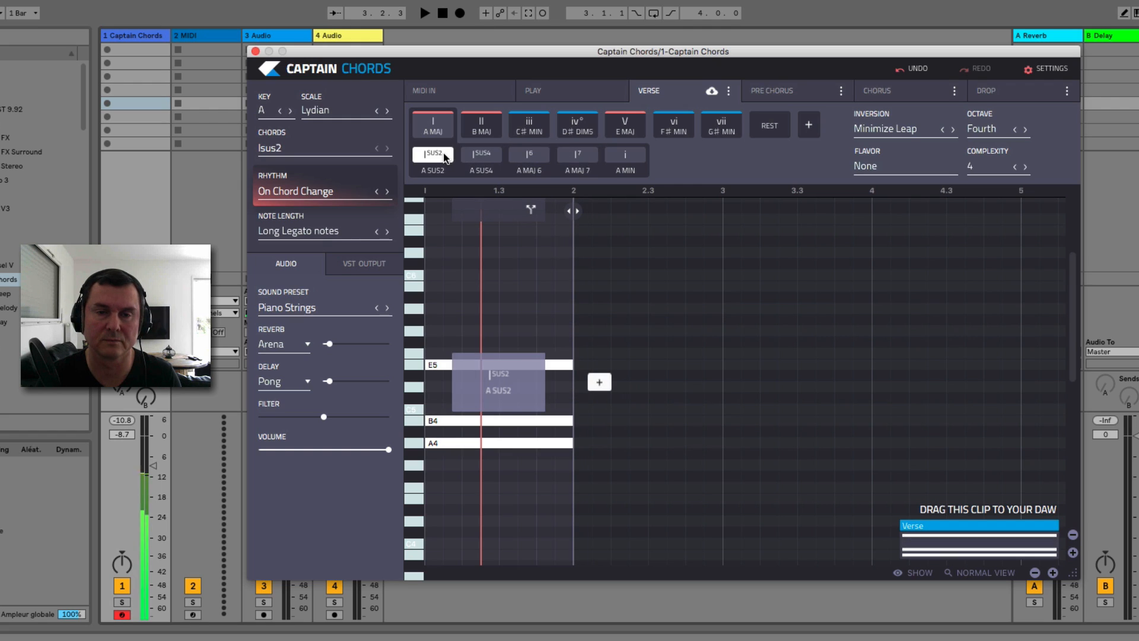
left_click(437, 122)
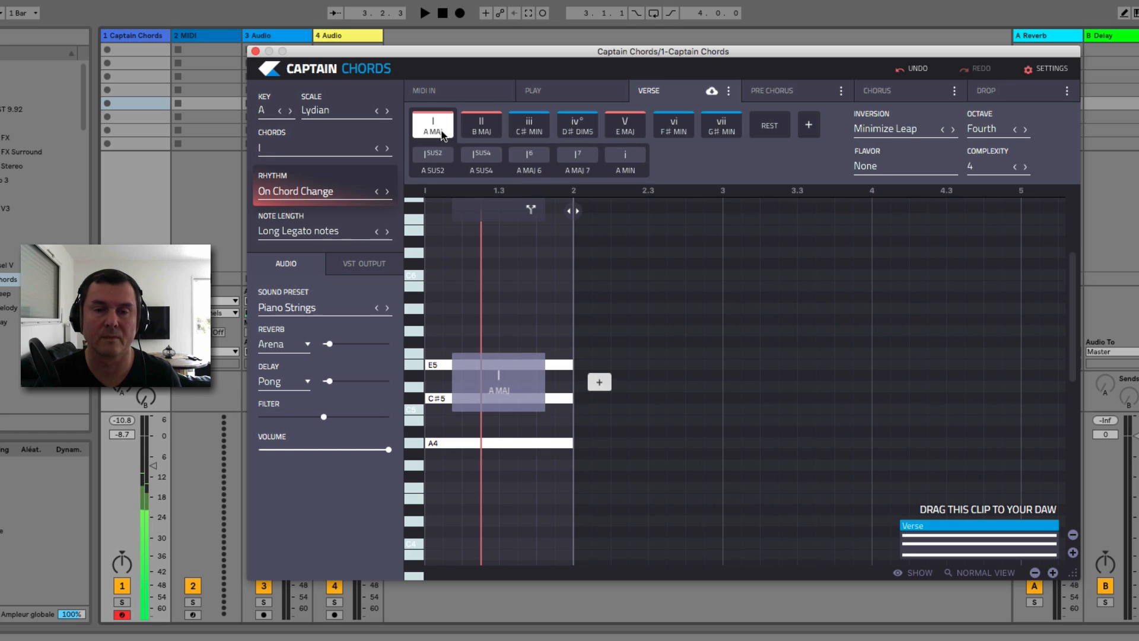
key("space")
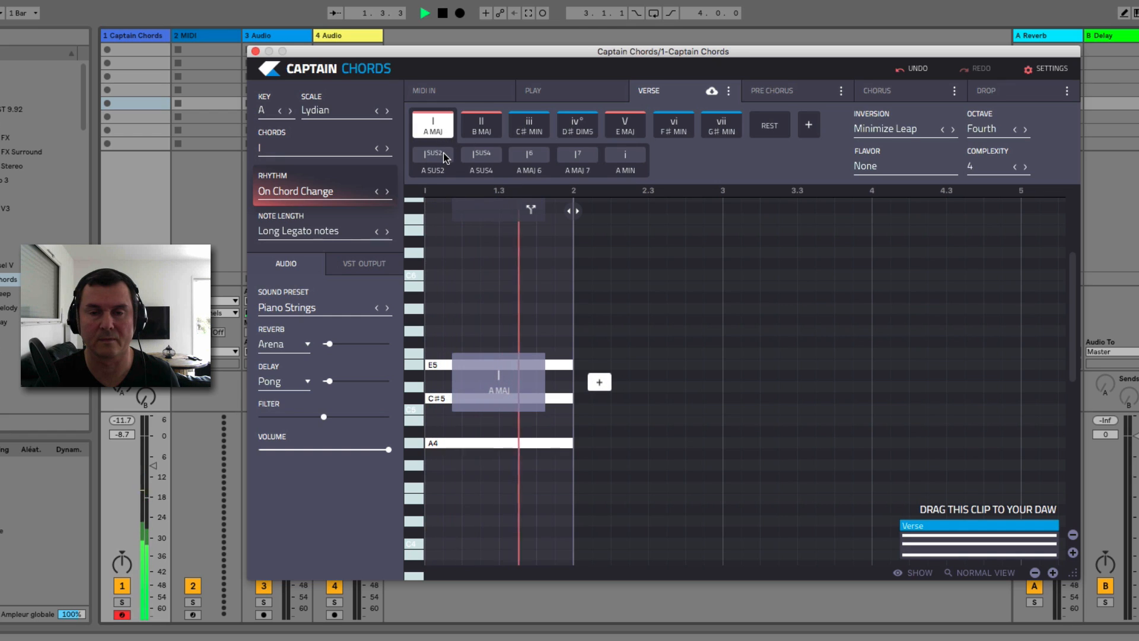
key("space")
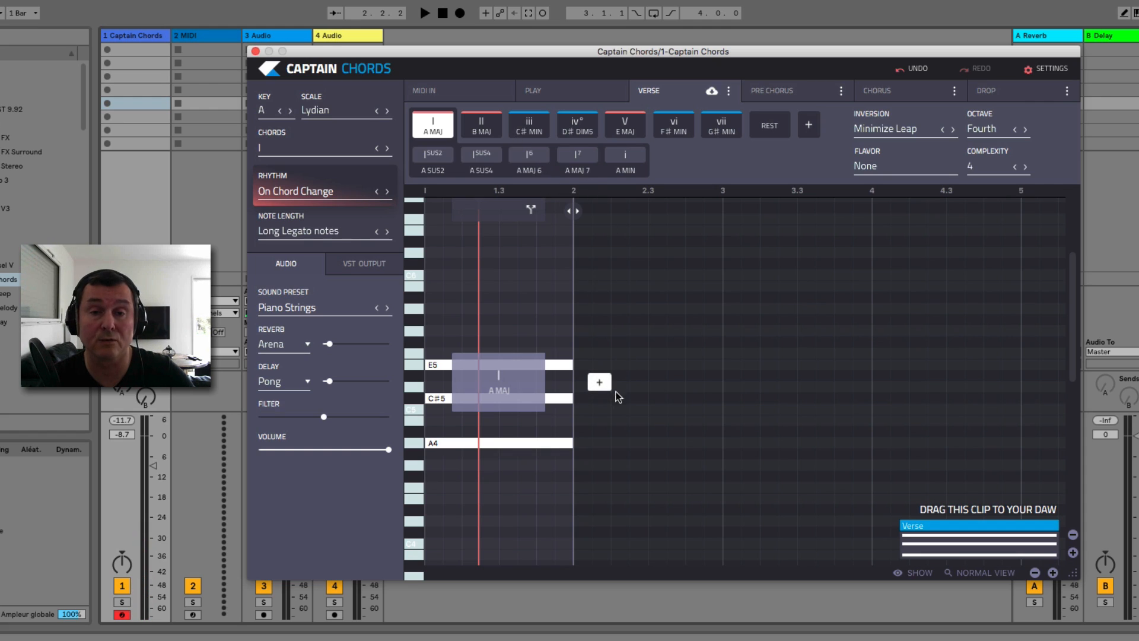
- Add a second chord after A Maj in the verse, audition B Maj, set it to C# Min, and play the progression
left_click(484, 130)
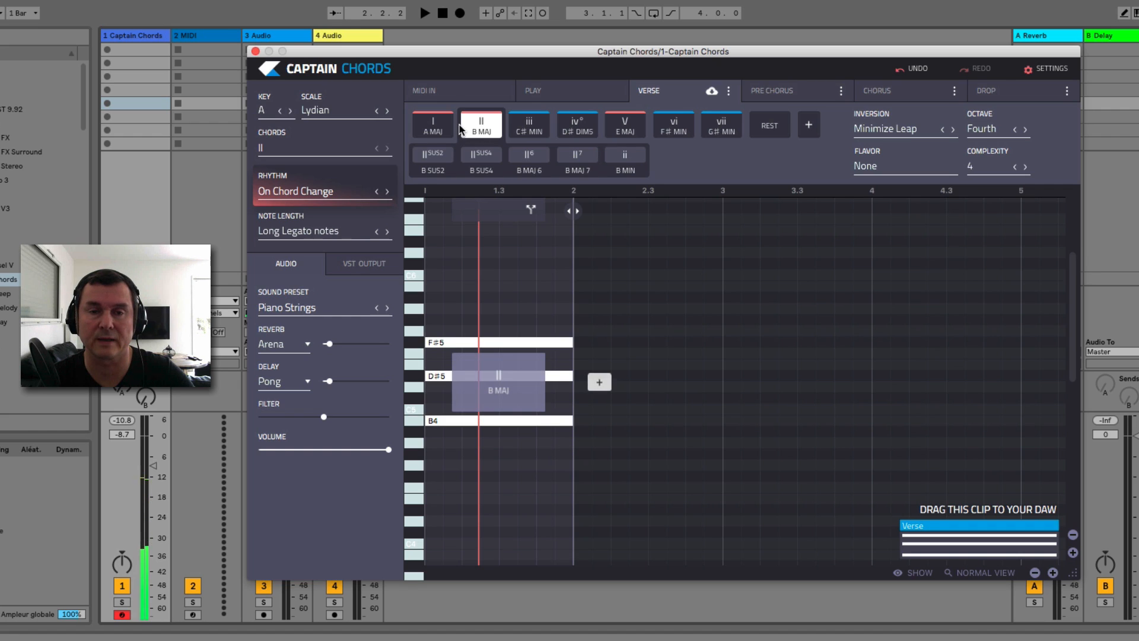
left_click(432, 125)
left_click(599, 383)
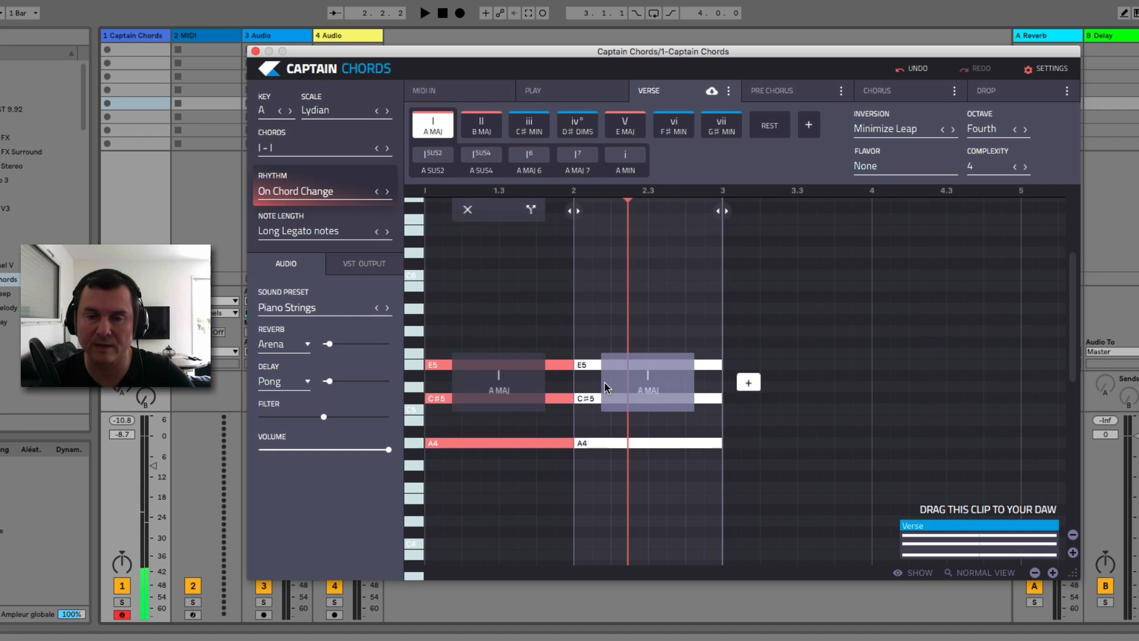
left_click(484, 130)
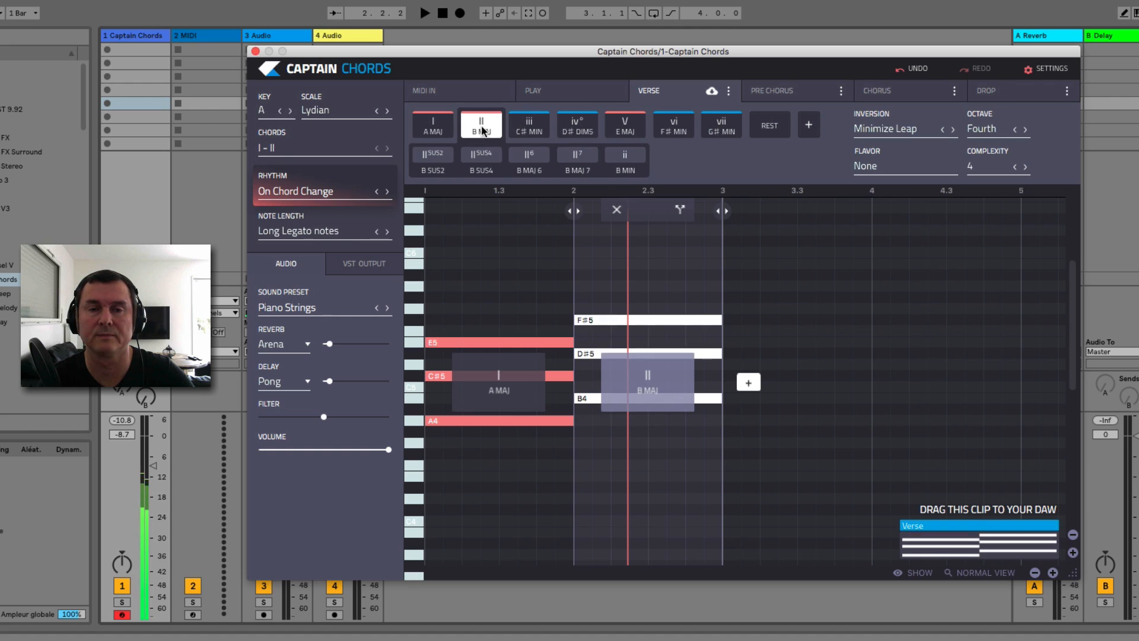
left_click(535, 133)
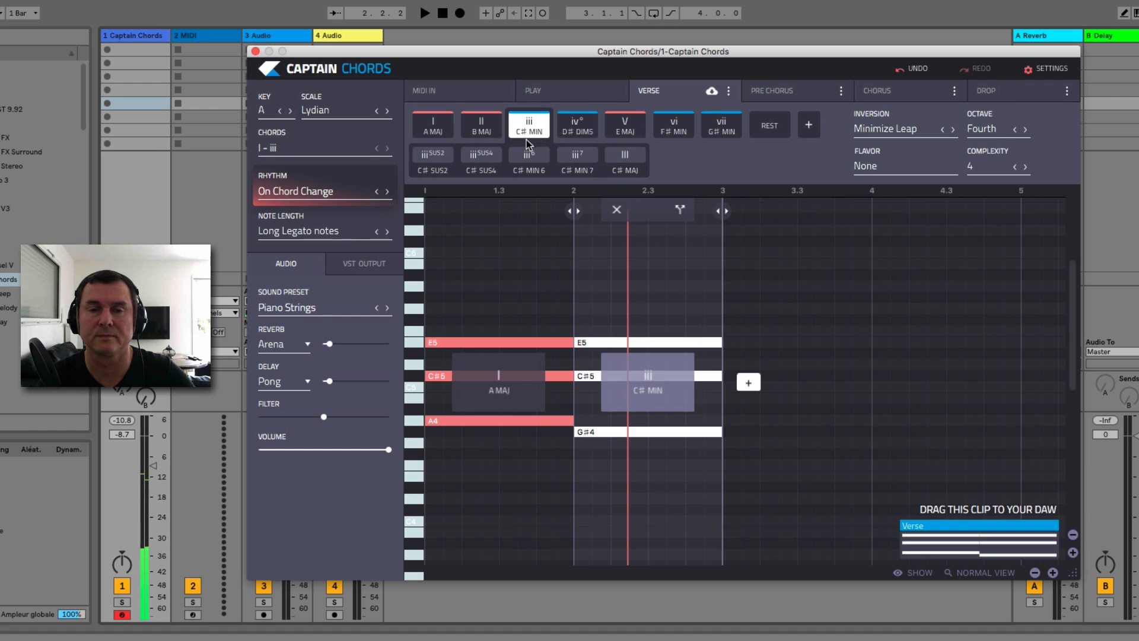
key("space")
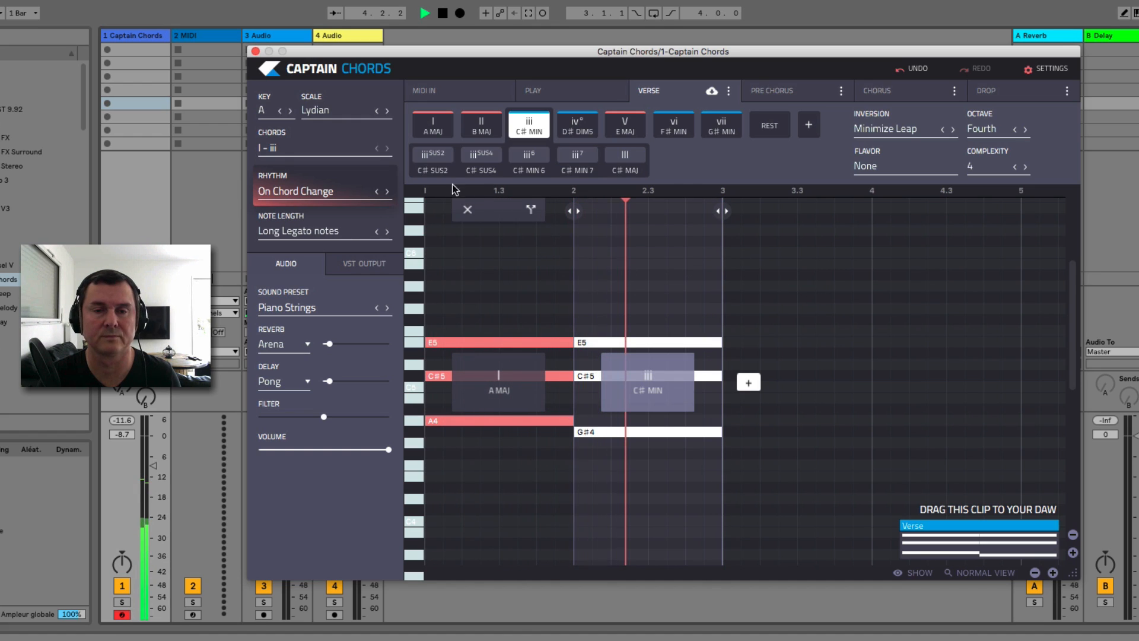
key("space")
- Audition the sus2, sus4, 6th, 7th and major variants of the second chord, and return it to C# Min
left_click(448, 156)
left_click(476, 156)
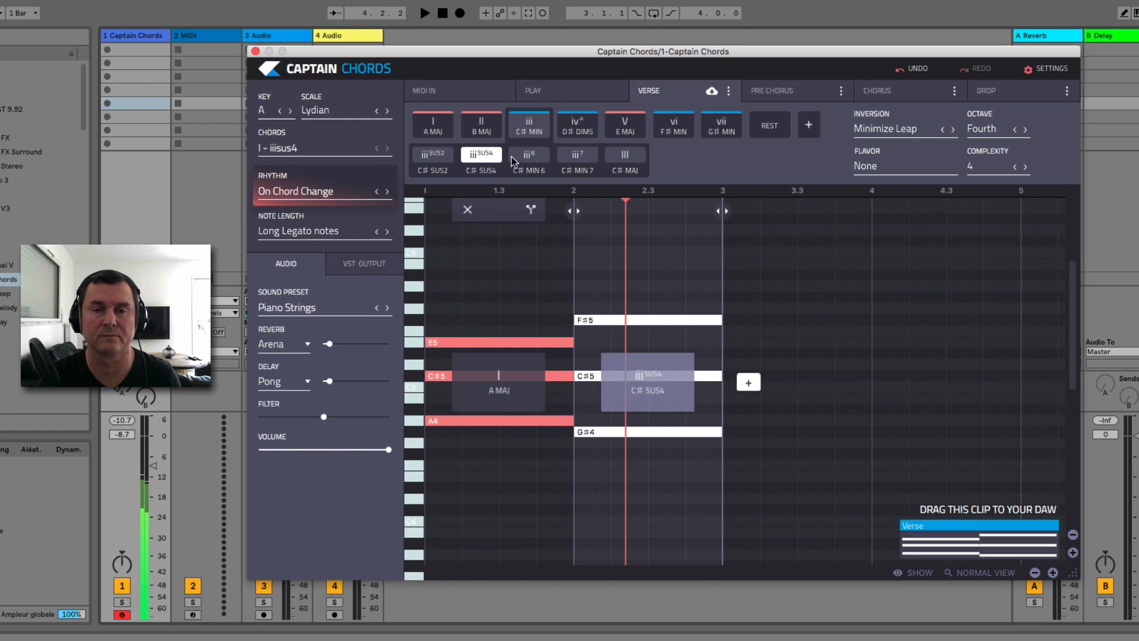
left_click(525, 156)
left_click(575, 155)
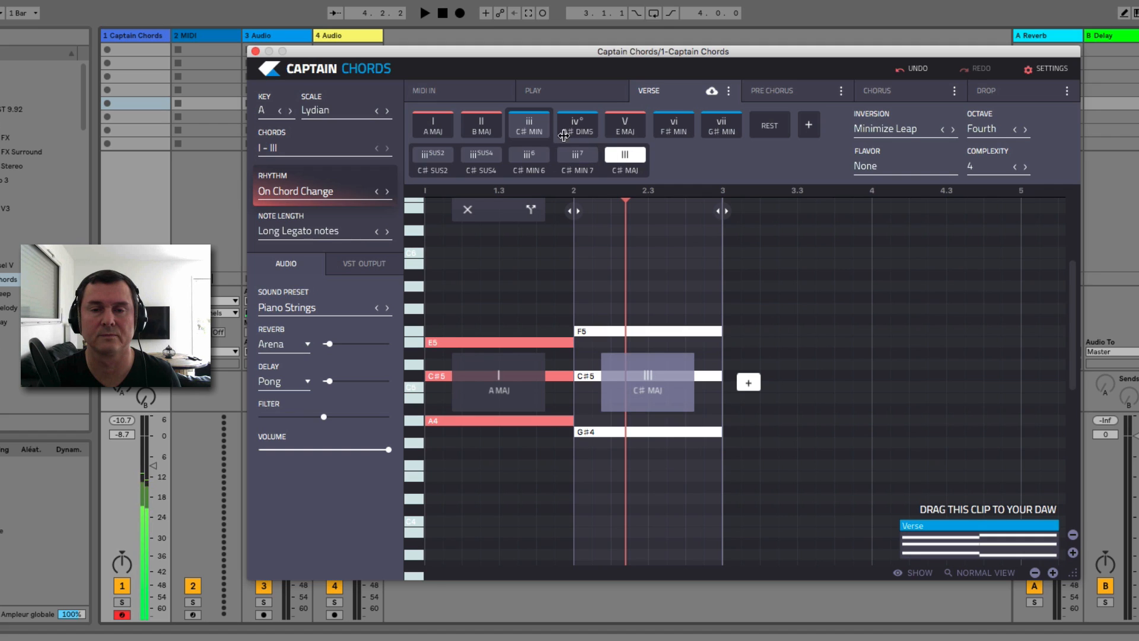
left_click(528, 124)
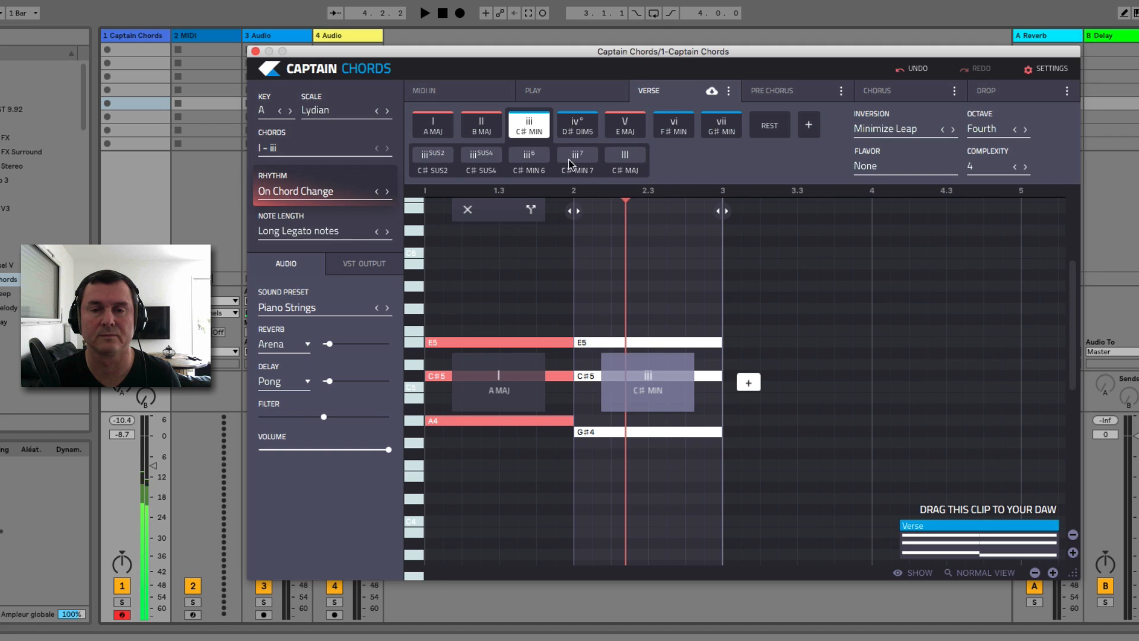
- Add a third verse chord, compare D# dim and E Maj with playback, and set the chord to F# Min
left_click(749, 382)
left_click(572, 128)
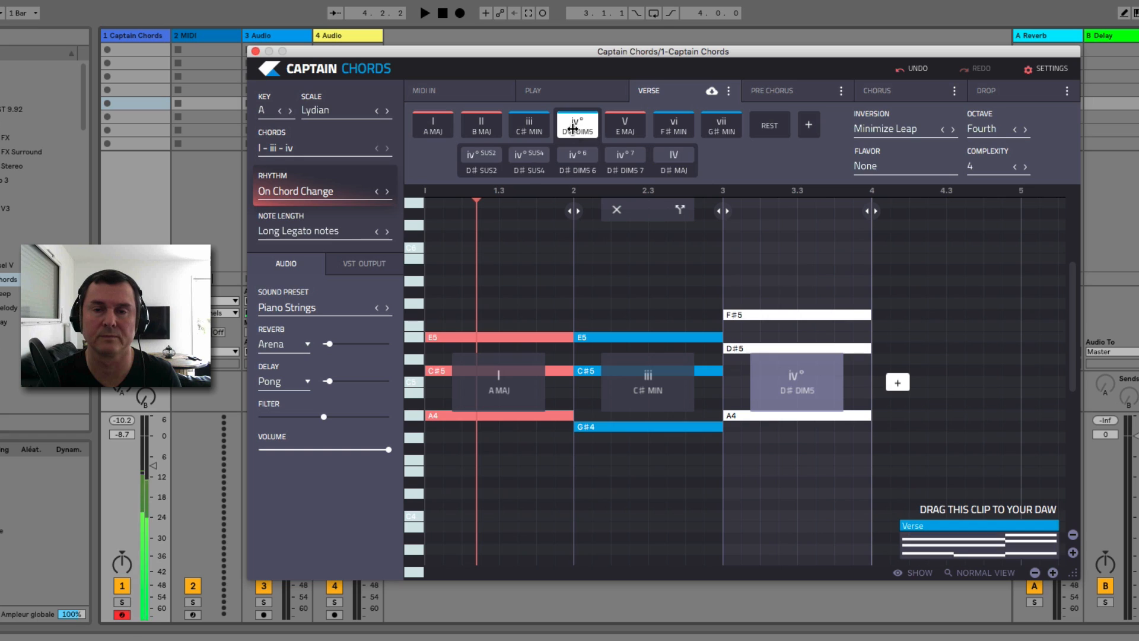
left_click(633, 132)
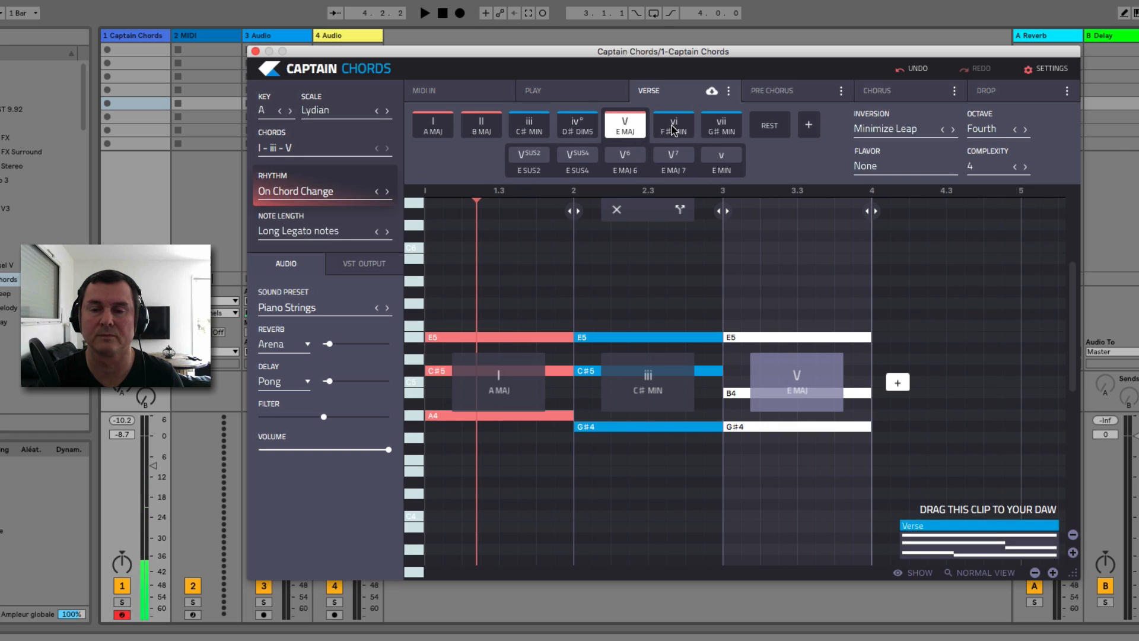
key("space")
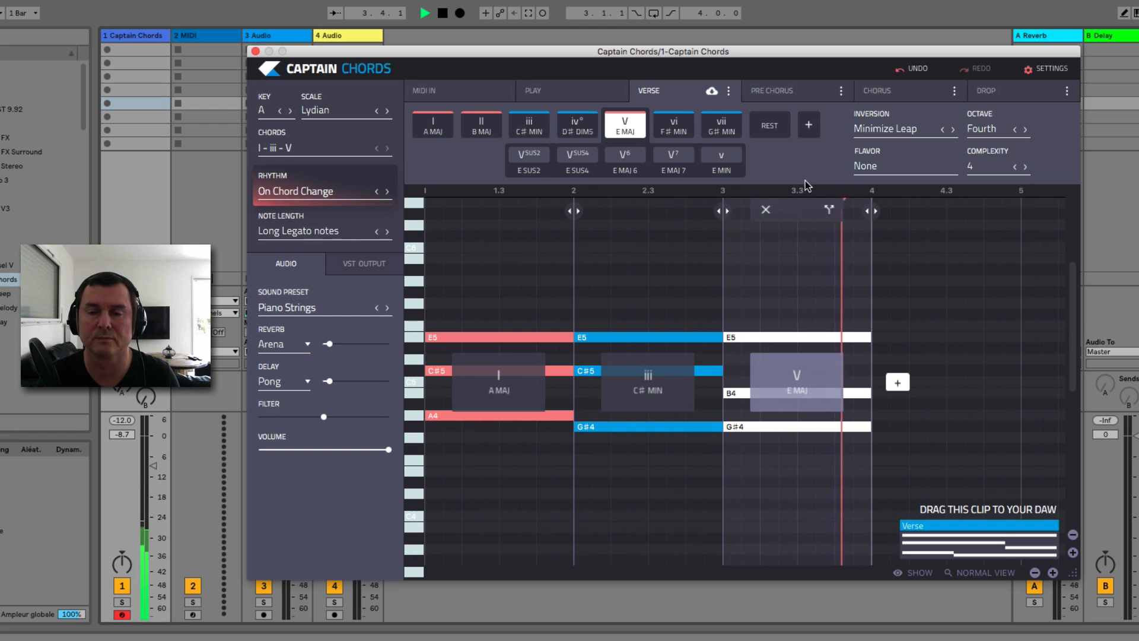
left_click(675, 127)
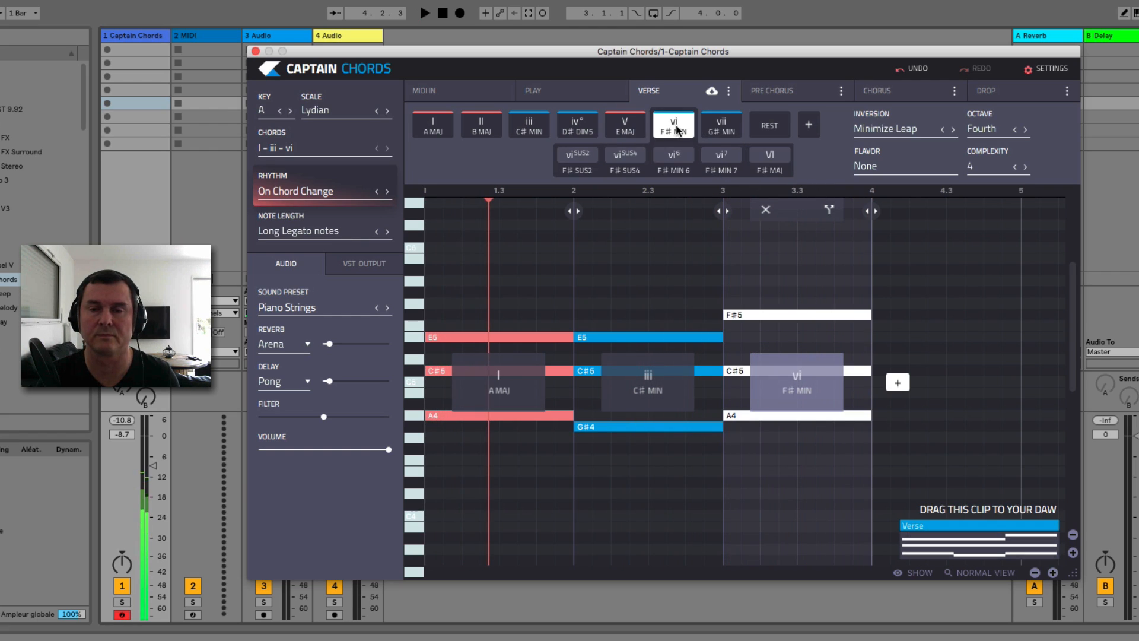
- Add A Maj as the fourth verse chord and play back the four-chord progression
left_click(896, 383)
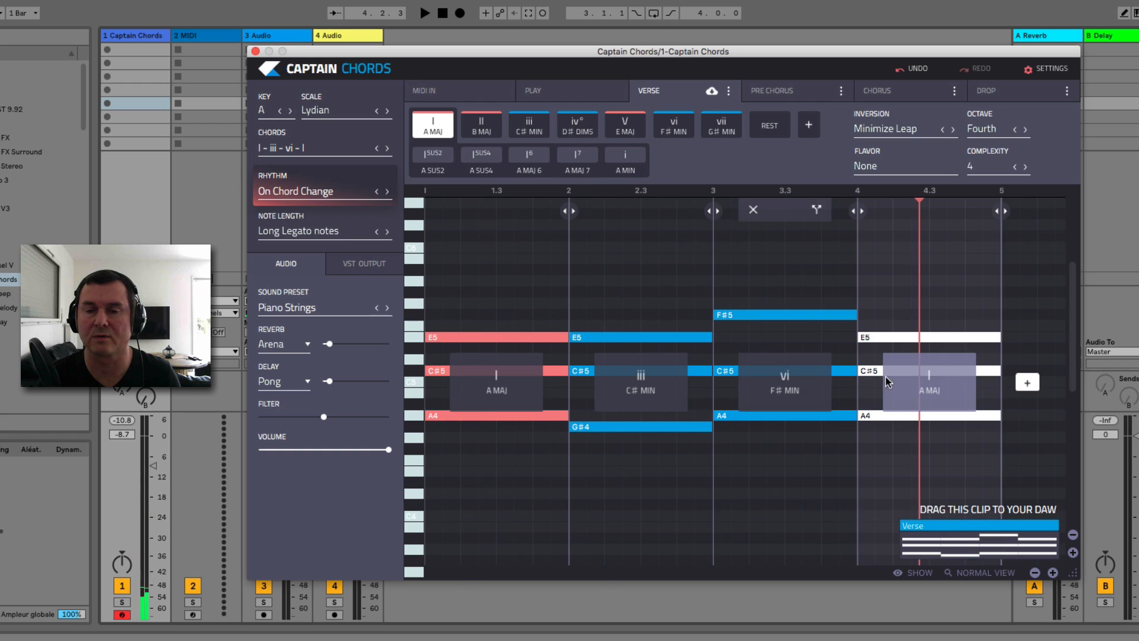
key("space")
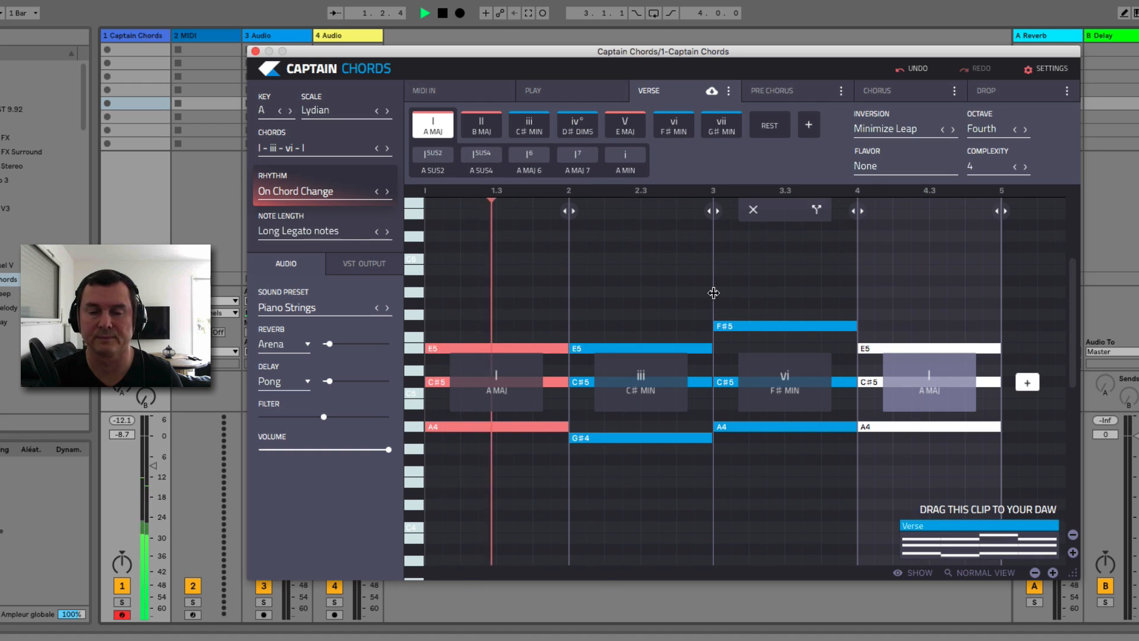
key("space")
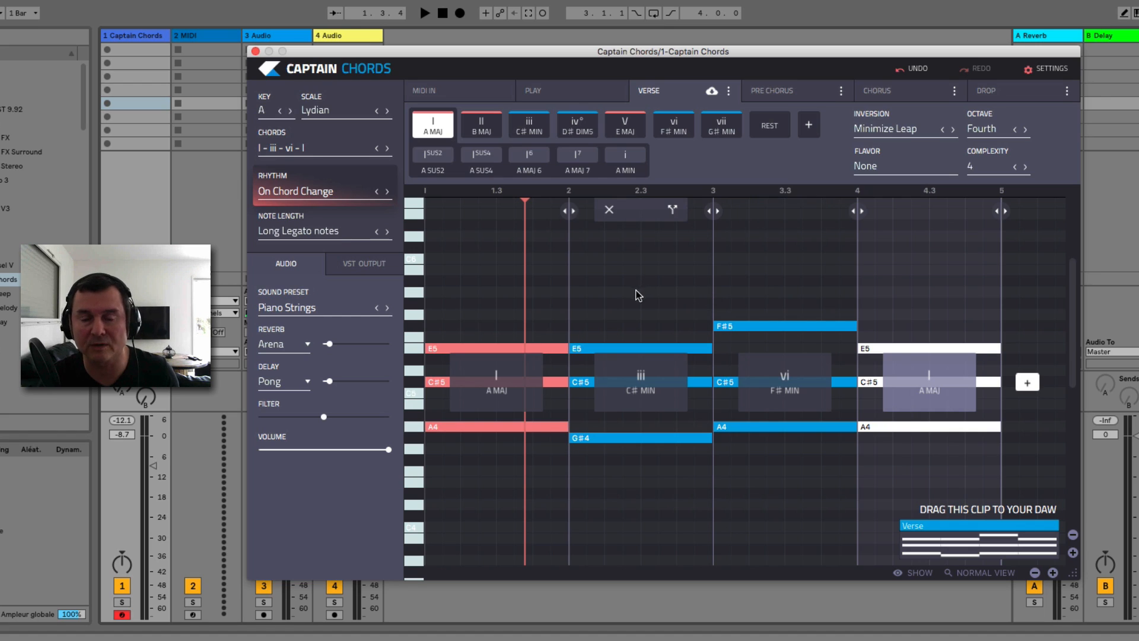
key("space")
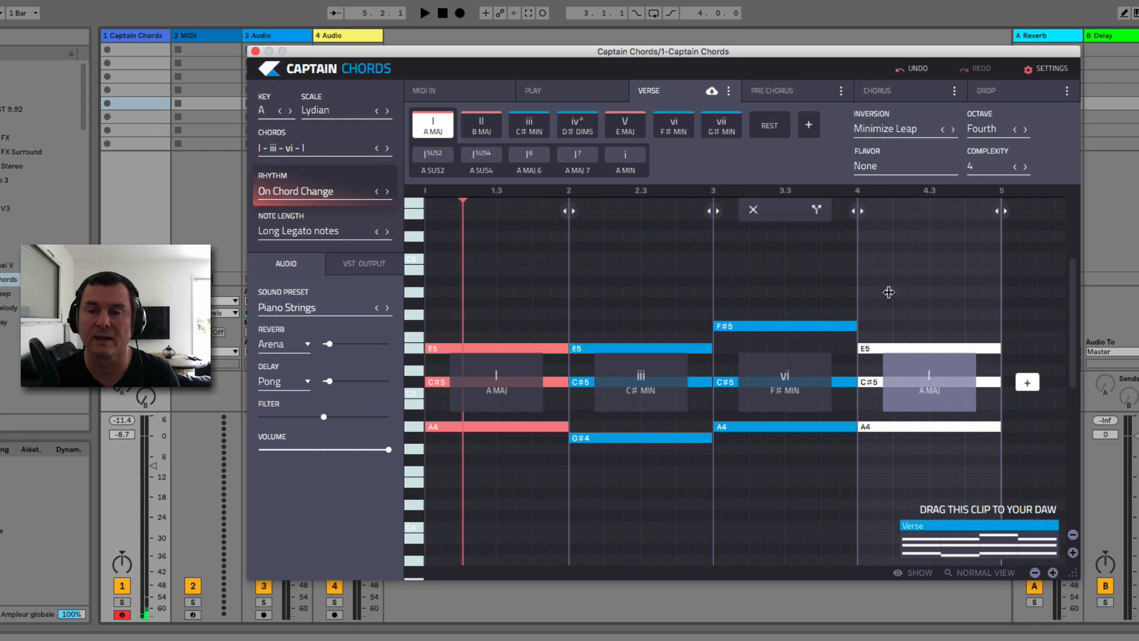
- Audition the A sus2, A sus4, A Maj 6, A Maj 7 and A Min variants for the fourth verse chord
left_click(781, 387)
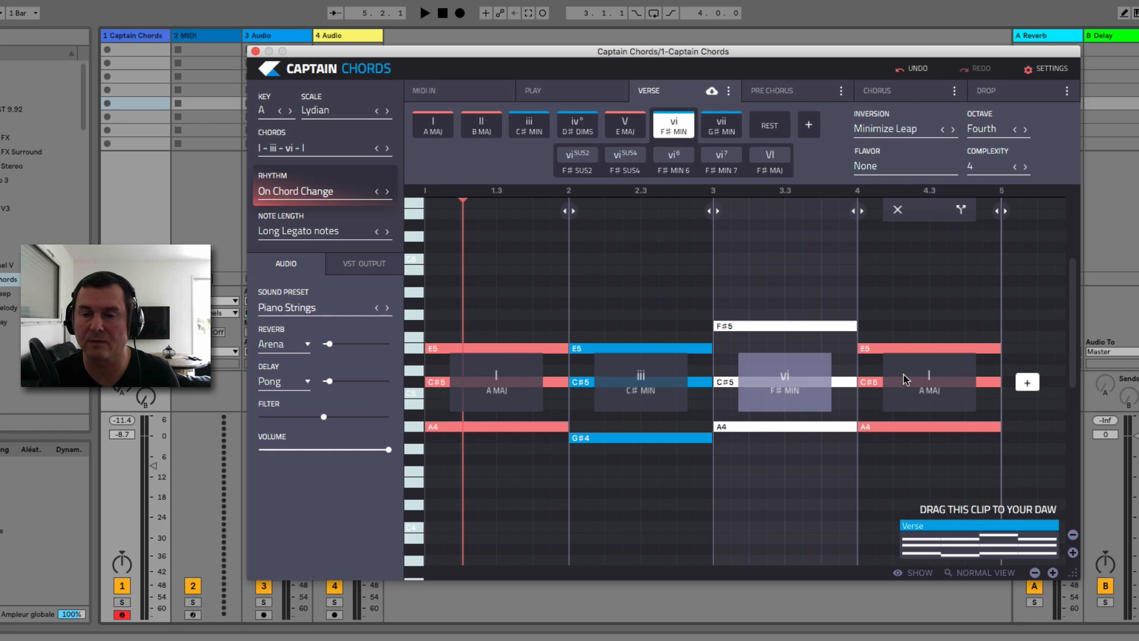
left_click(918, 378)
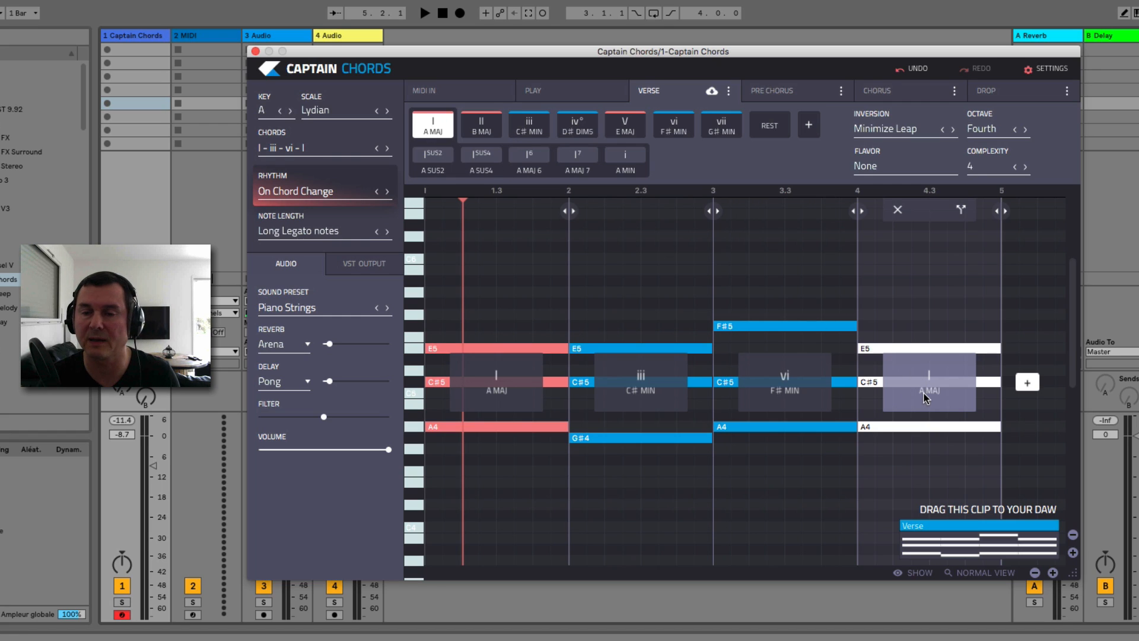
left_click(432, 154)
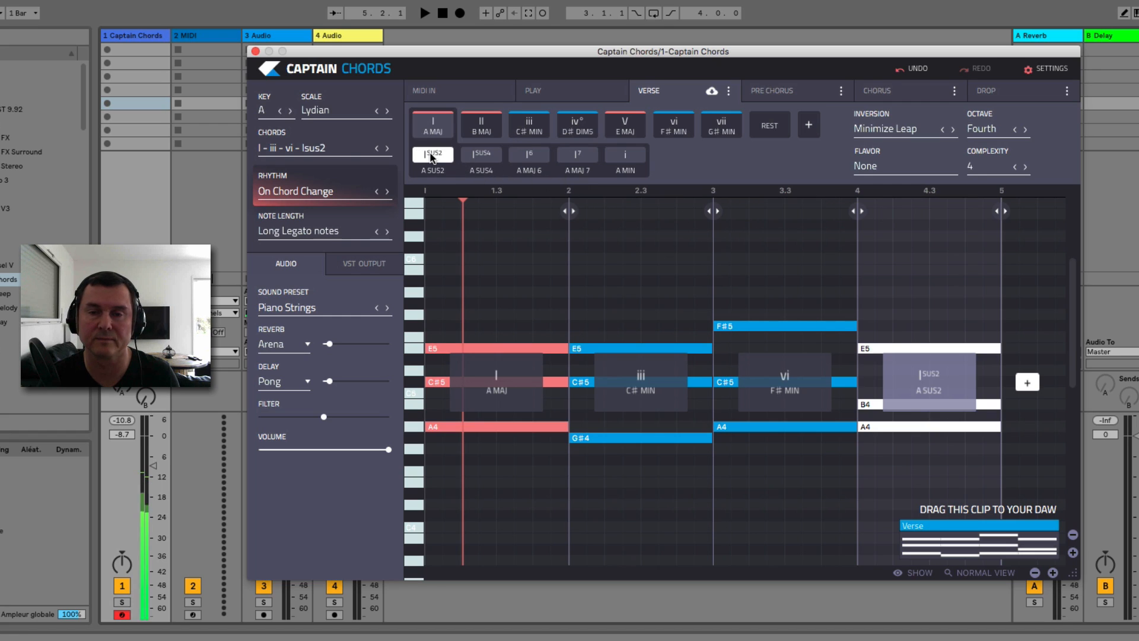
left_click(480, 155)
left_click(520, 156)
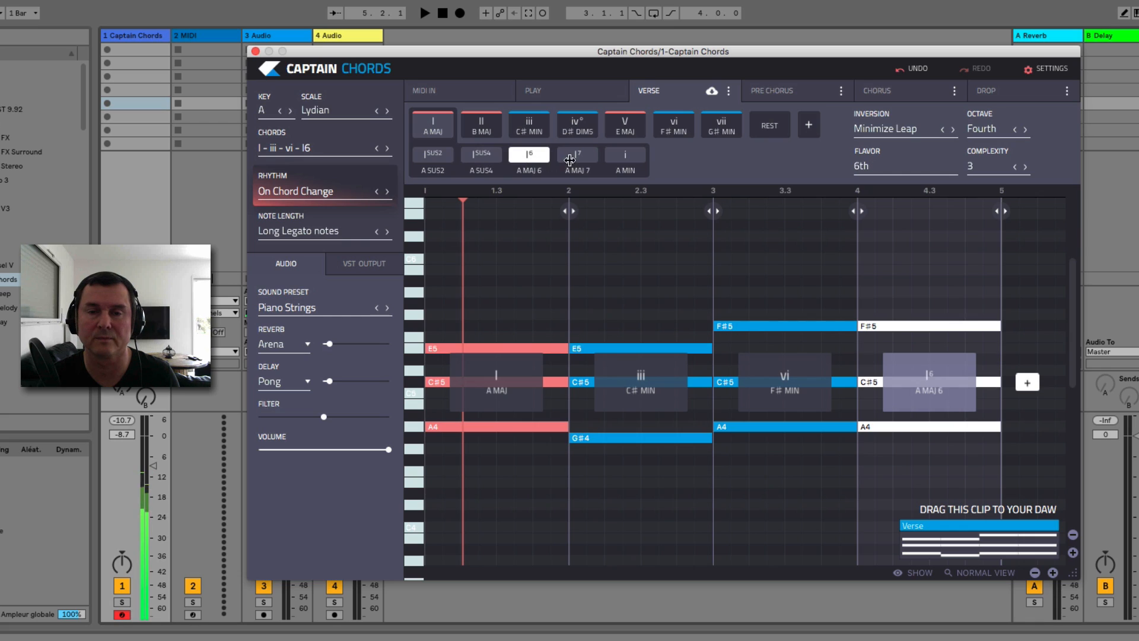
left_click(577, 156)
left_click(621, 159)
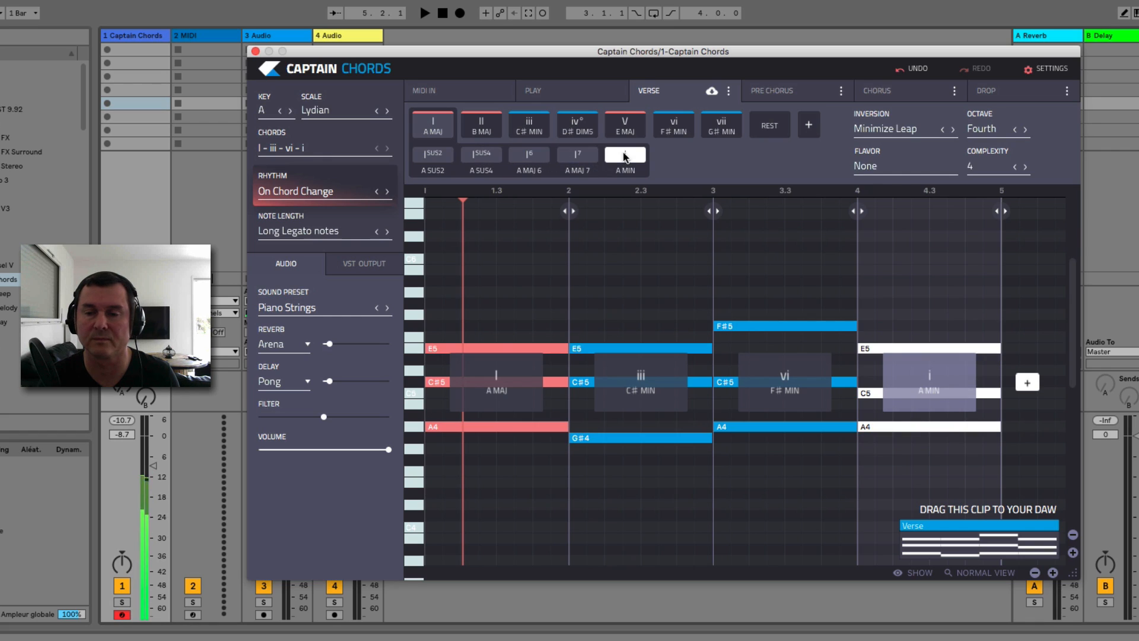
- Compare A sus4 again, set the fourth verse chord to A sus2, and play the progression
left_click(482, 155)
left_click(440, 153)
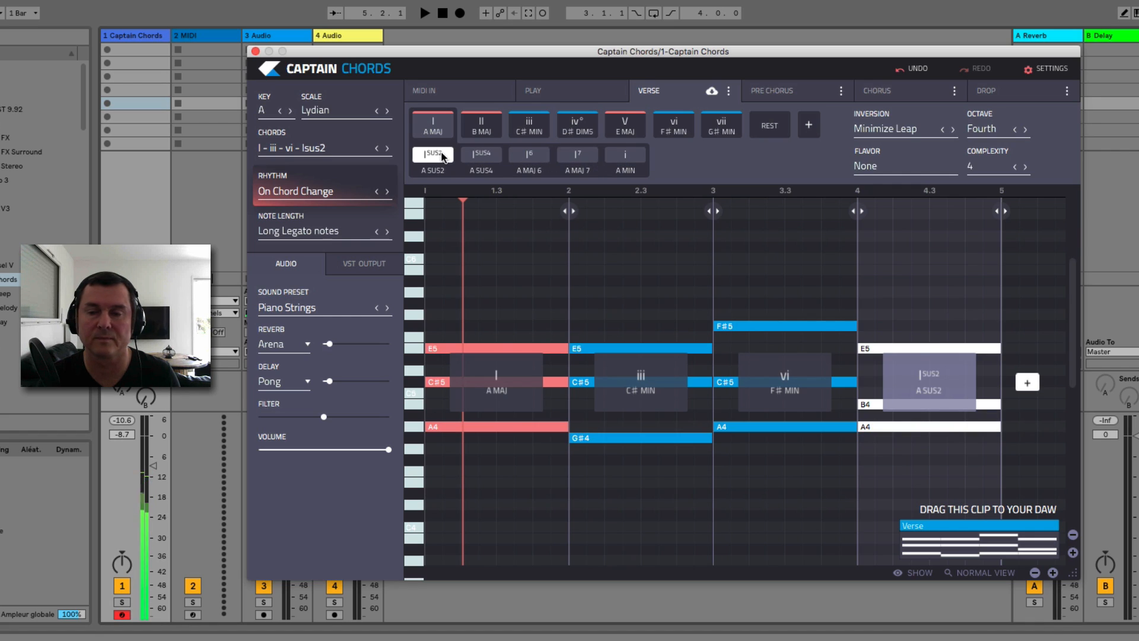
key("space")
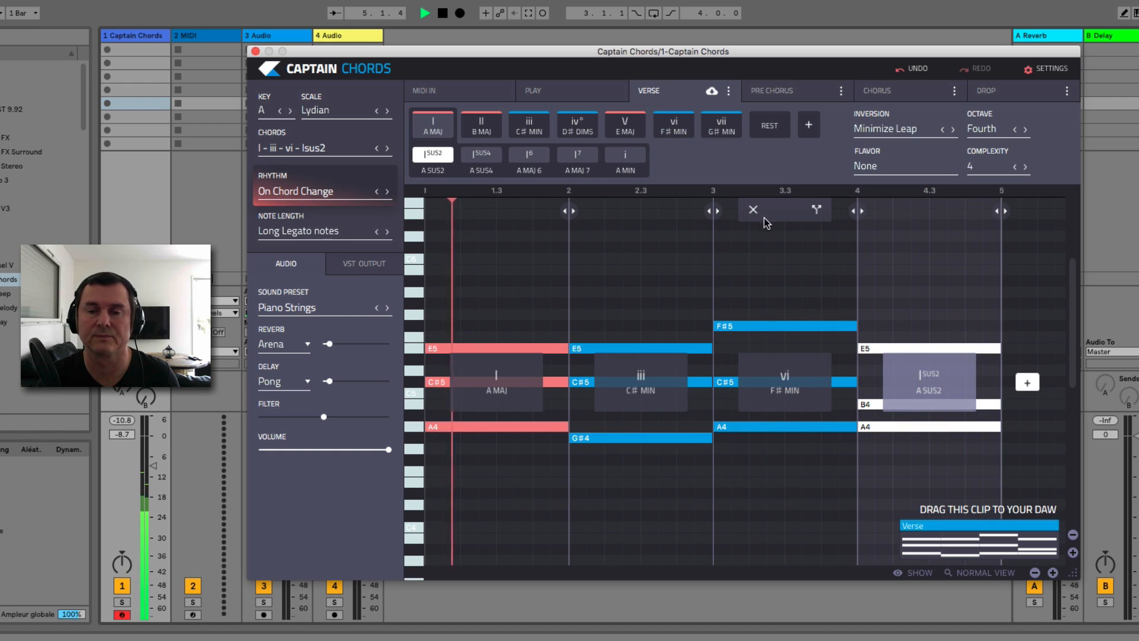
key("space")
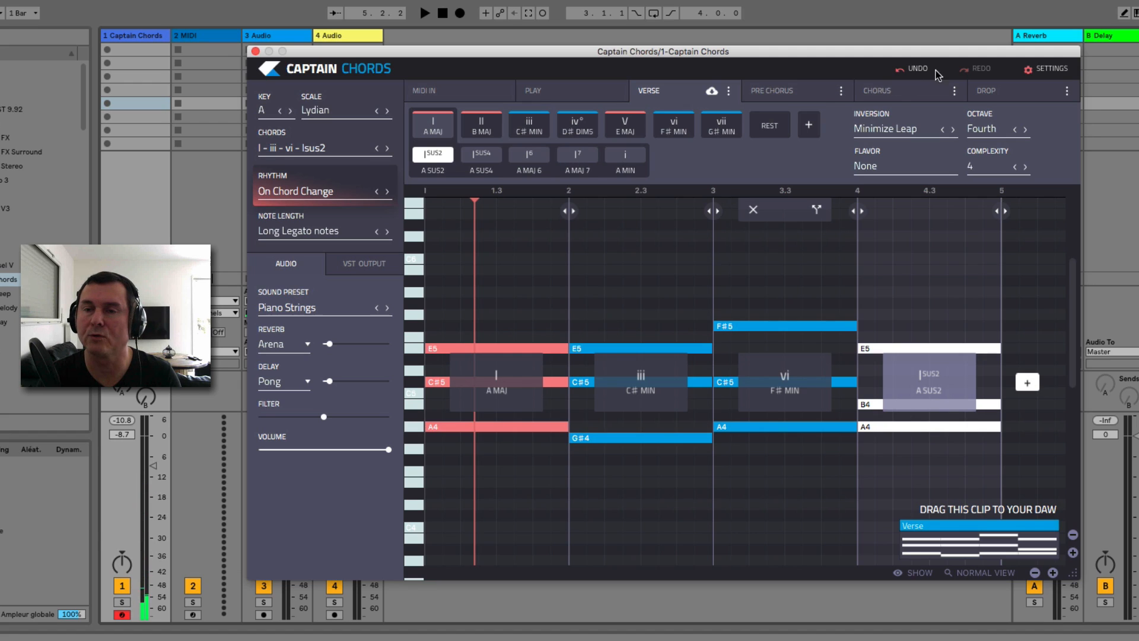
- Undo the last two changes to the fourth chord and play the progression ending on A Min
left_click(916, 70)
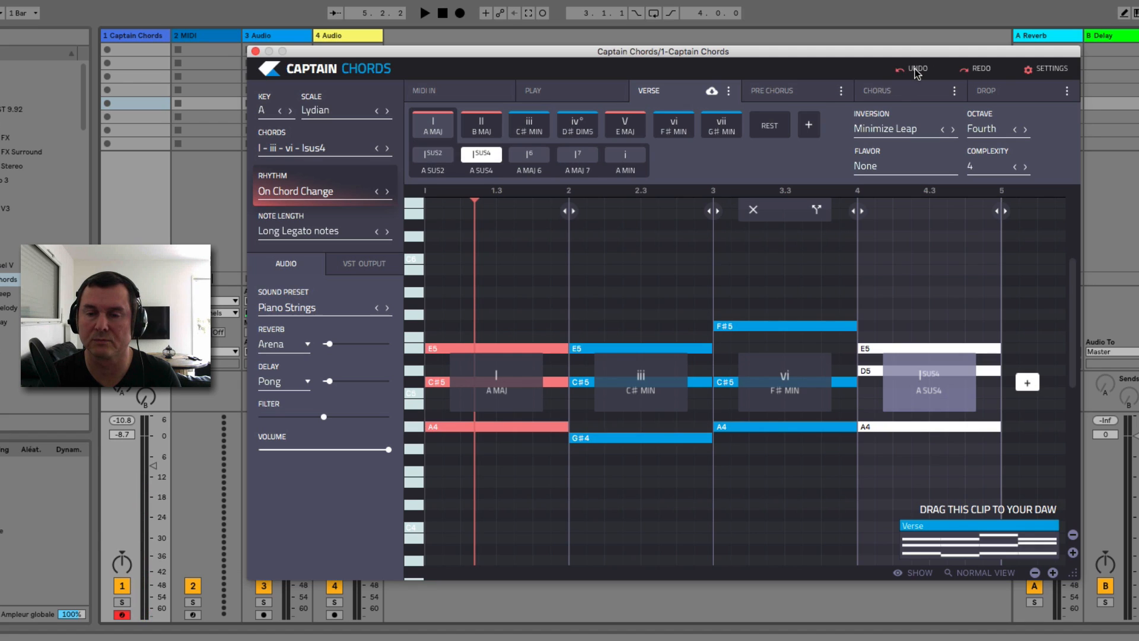
key("space")
left_click(917, 70)
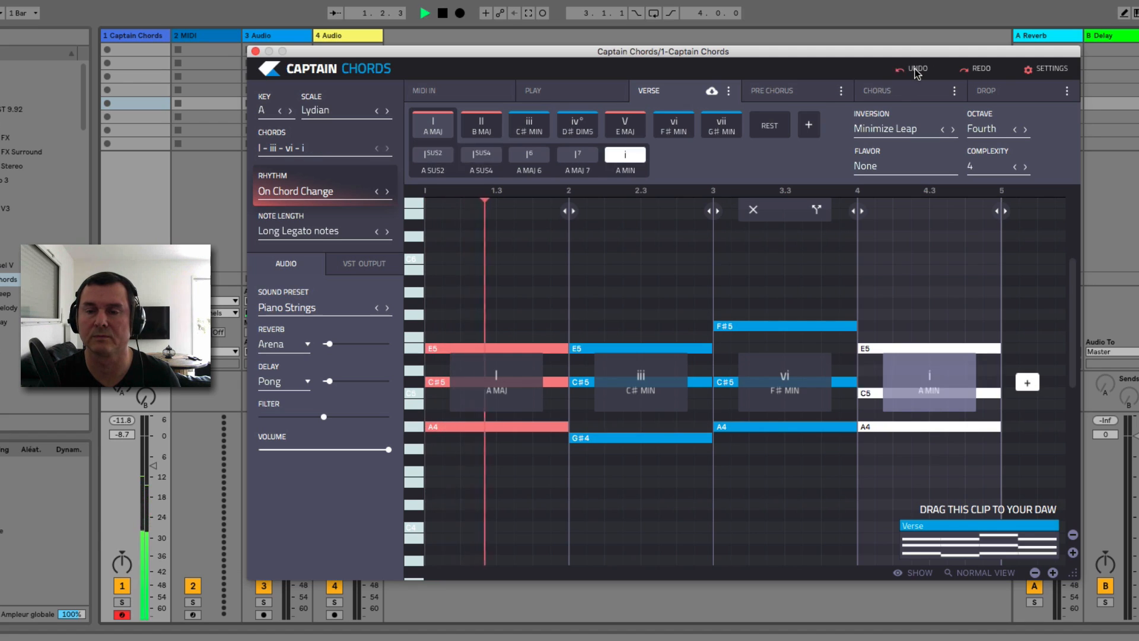
key("space")
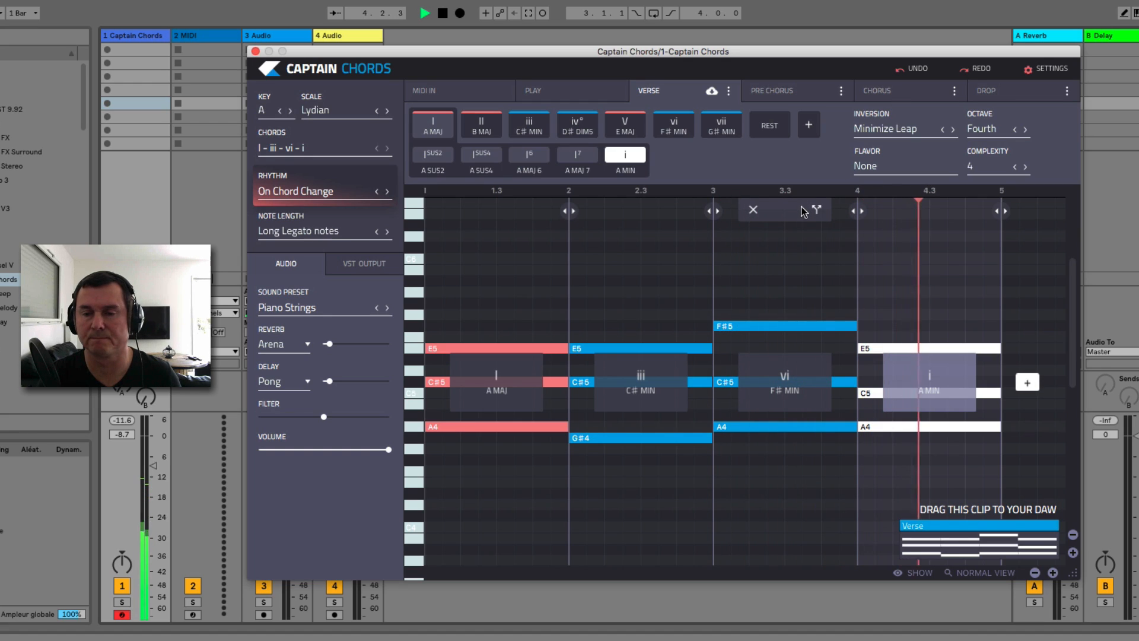
key("space")
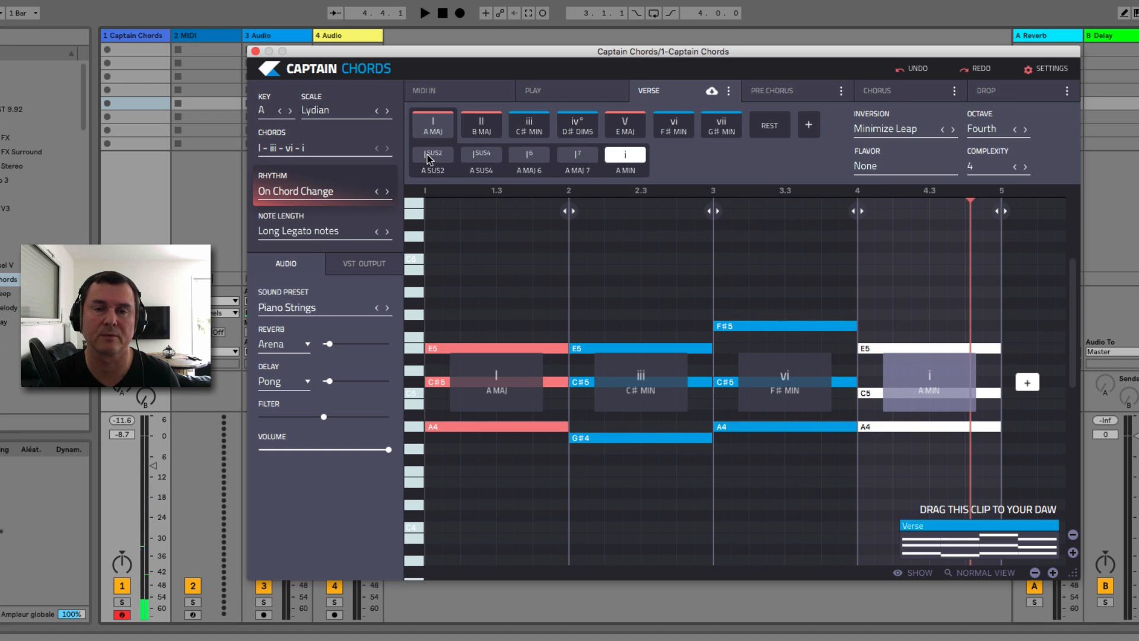
- Audition A Maj, F# Min, G# Min and E Maj for the fourth verse chord, and set it to D# dim
left_click(435, 127)
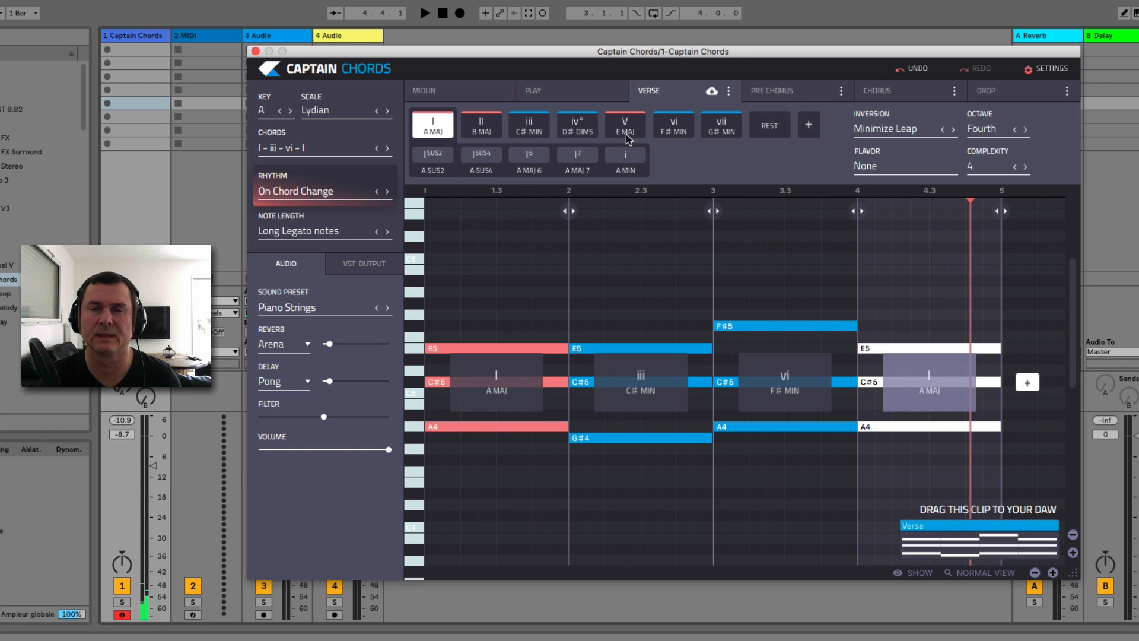
left_click(681, 129)
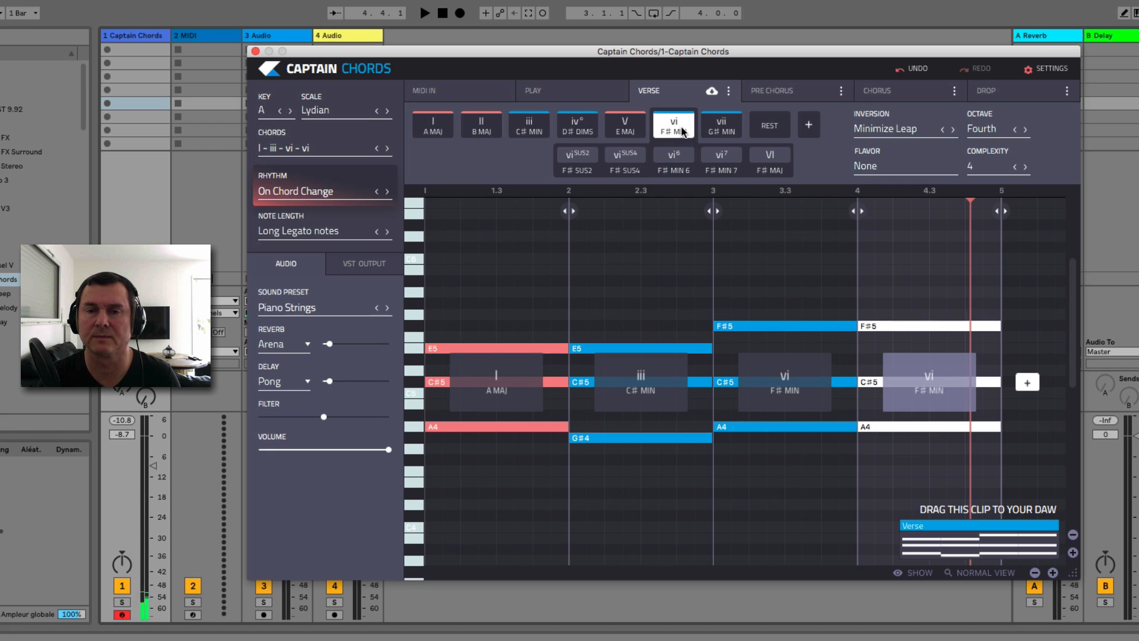
left_click(724, 129)
left_click(625, 128)
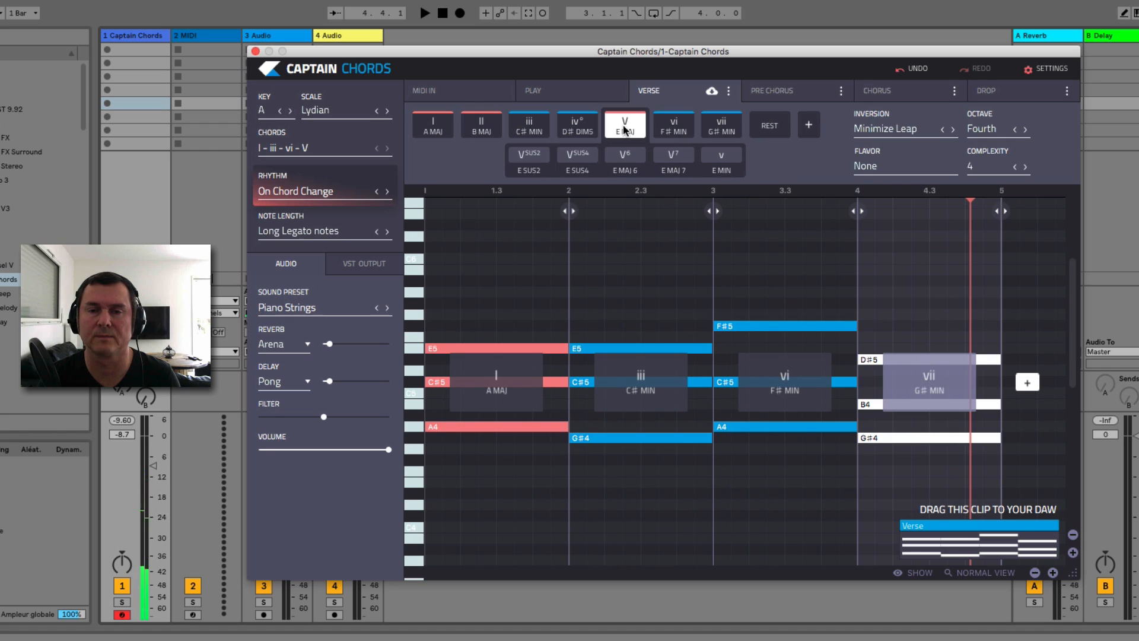
left_click(577, 127)
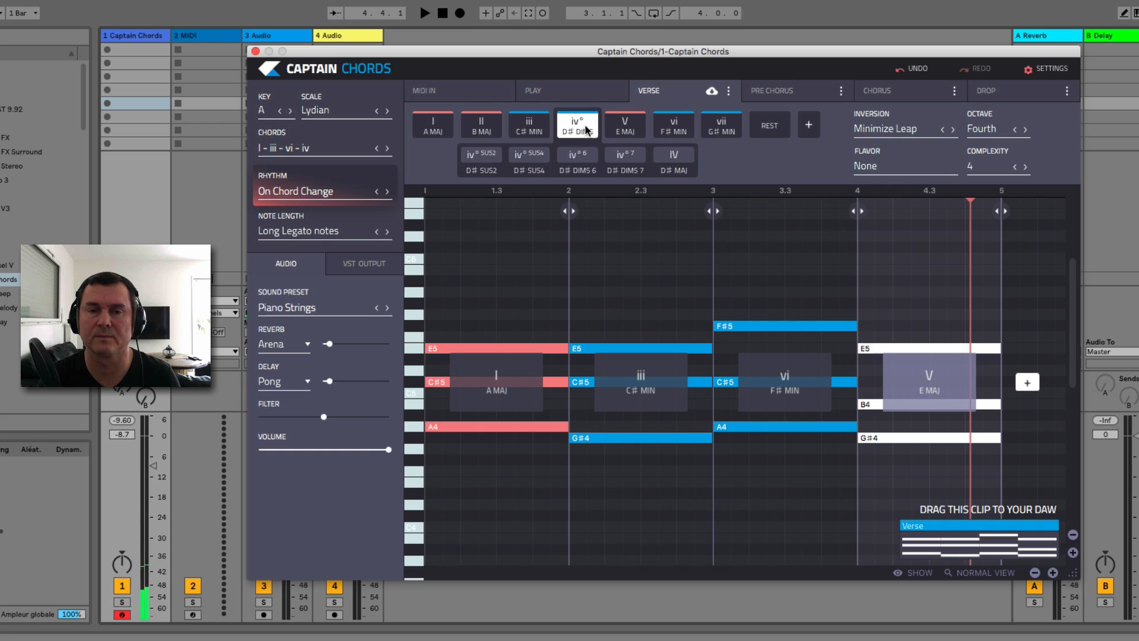
left_click(673, 129)
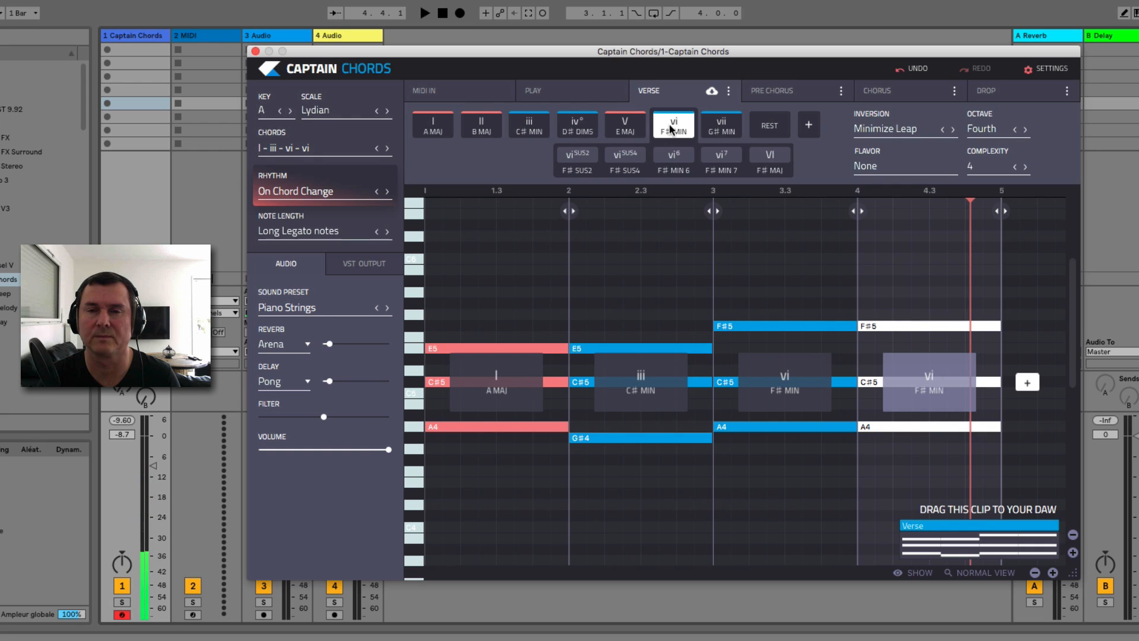
left_click(715, 126)
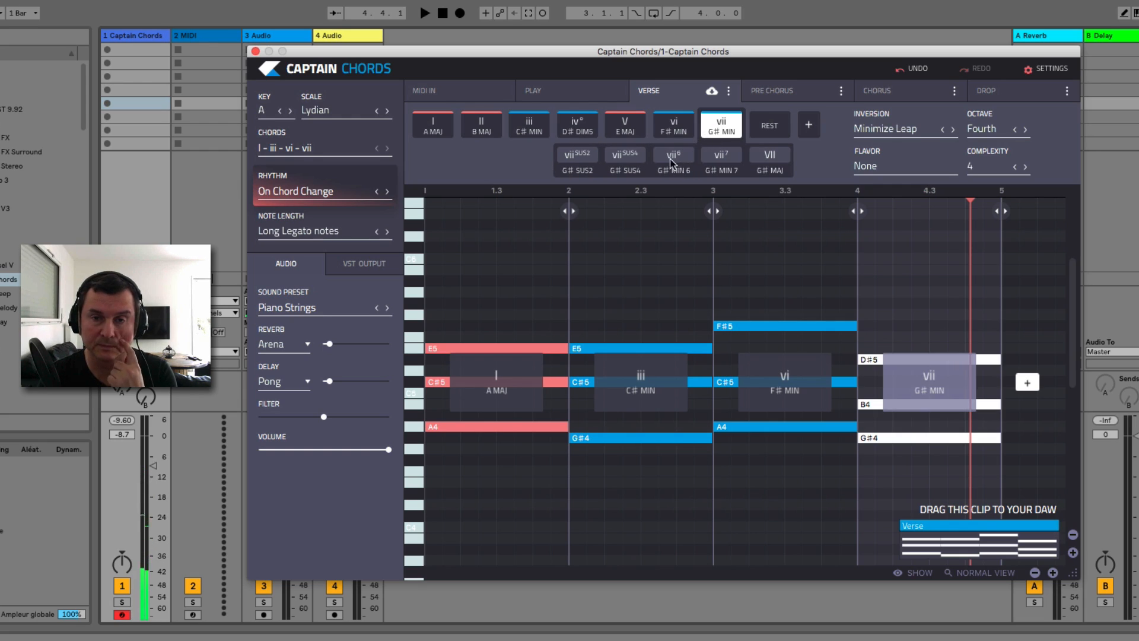
left_click(576, 126)
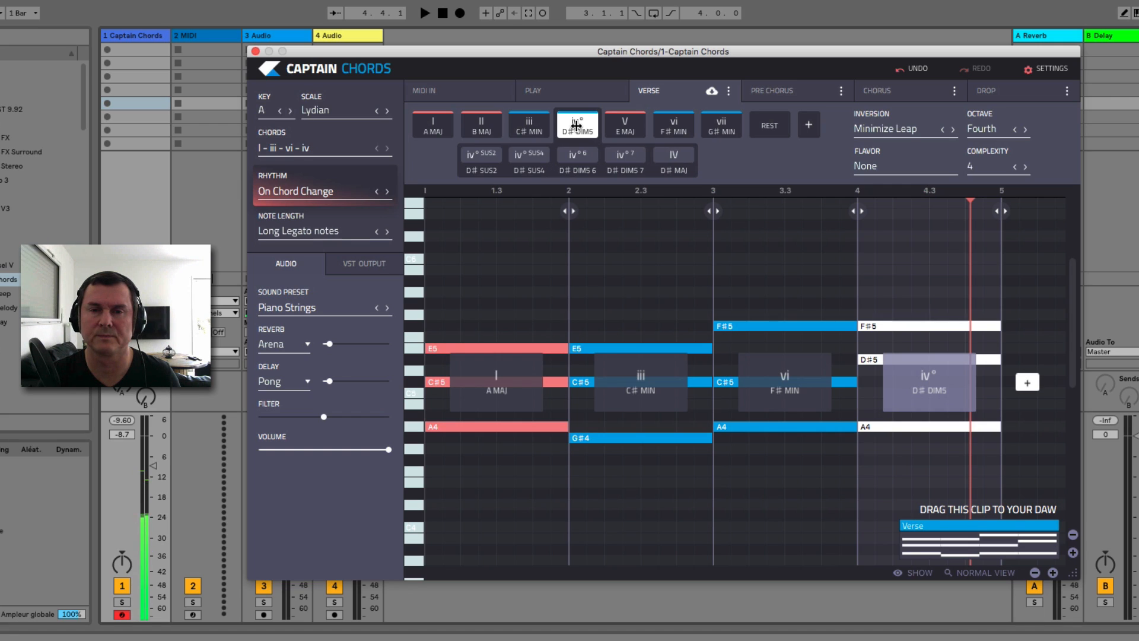
- Play the progression ending on D# dim and audition D# sus2, D# sus4, D# dim 6 and D# dim 7 for the fourth verse chord
key("space")
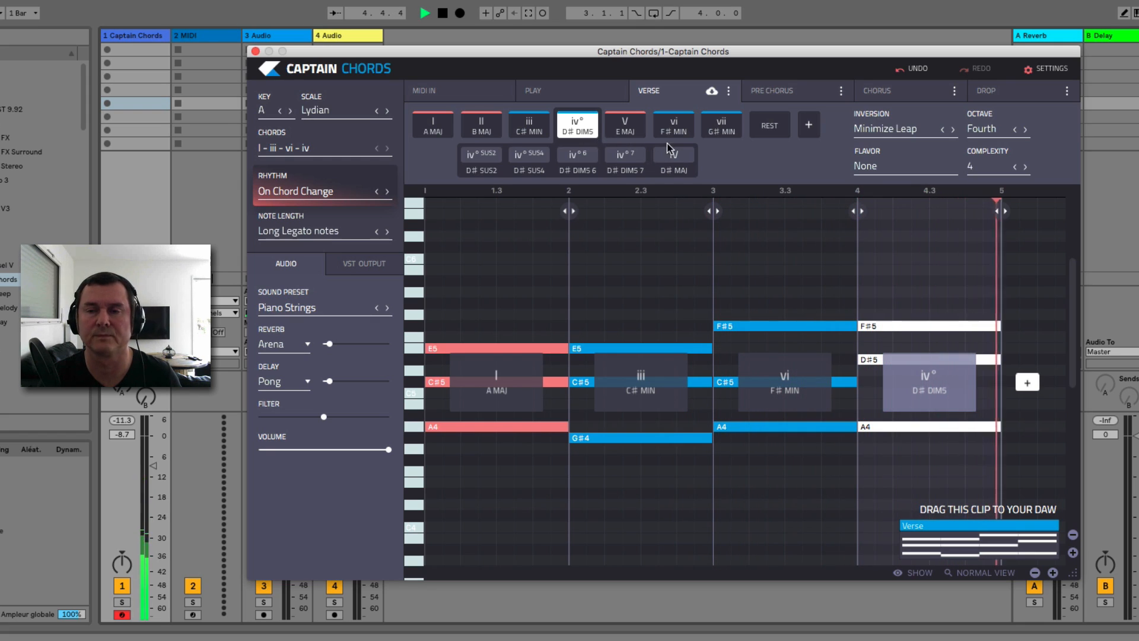
key("space")
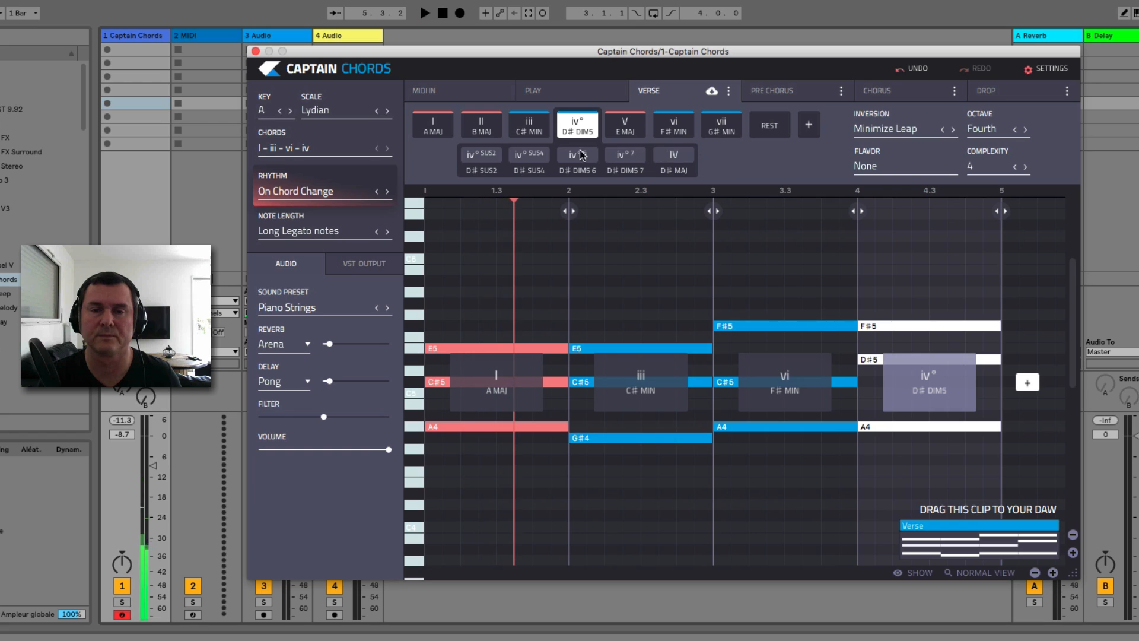
left_click(488, 155)
left_click(530, 156)
left_click(577, 155)
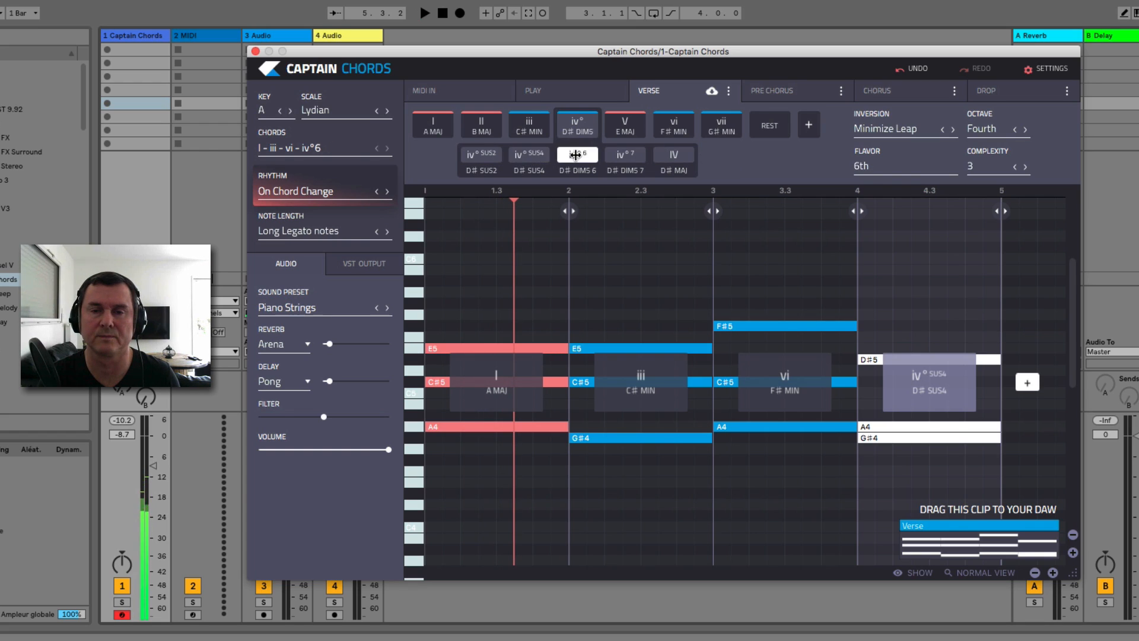
left_click(623, 156)
- Set the fourth verse chord to B Maj and play the progression
left_click(481, 125)
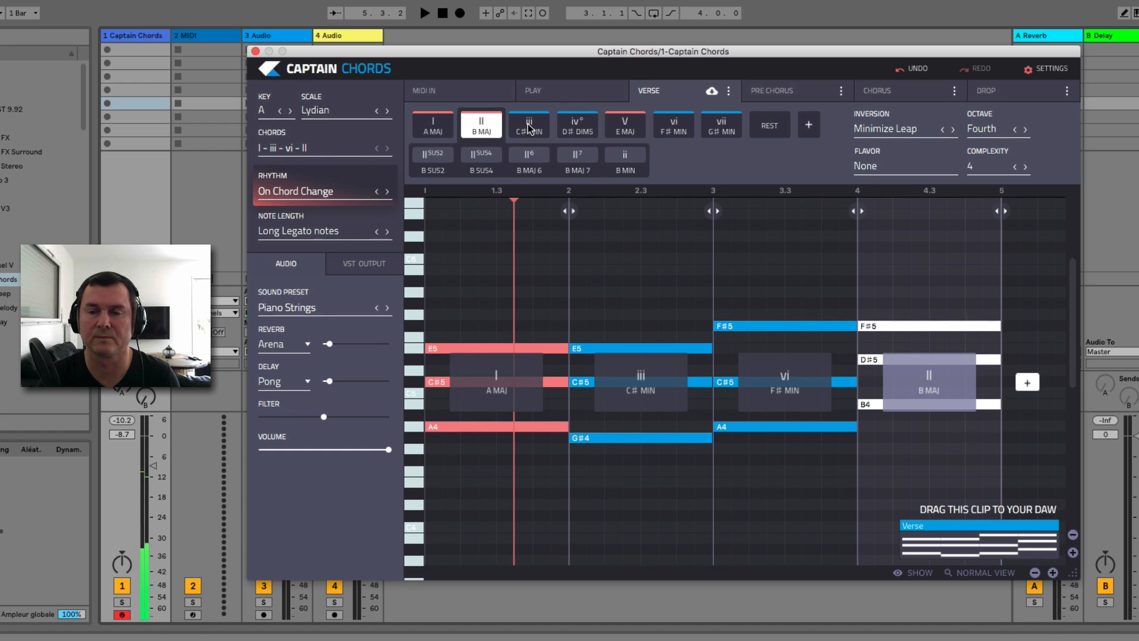
key("space")
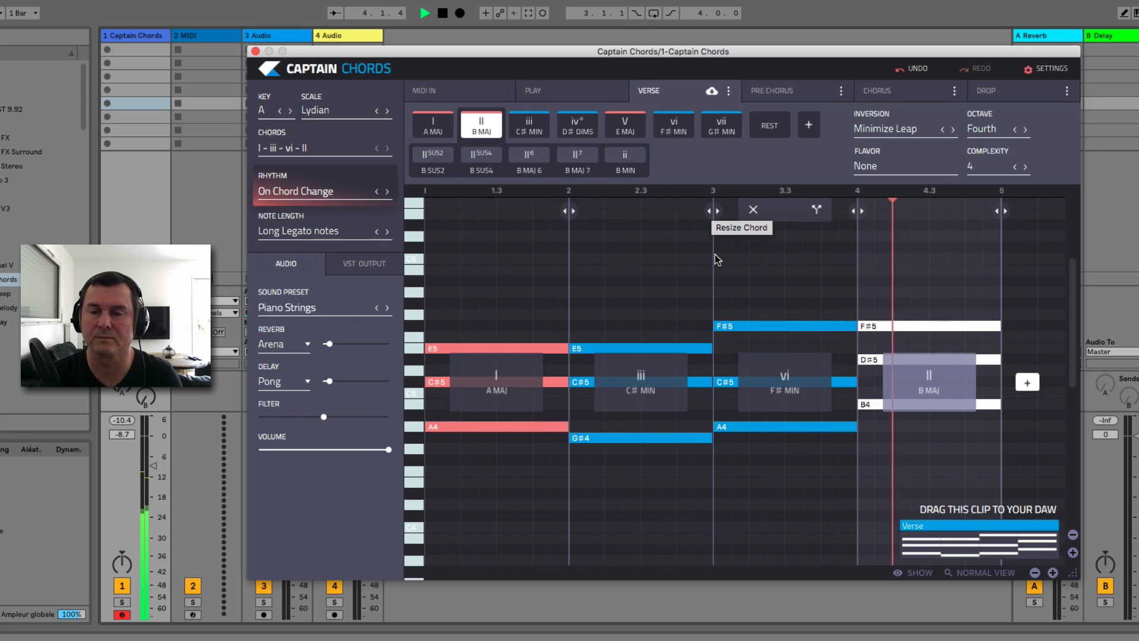
key("space")
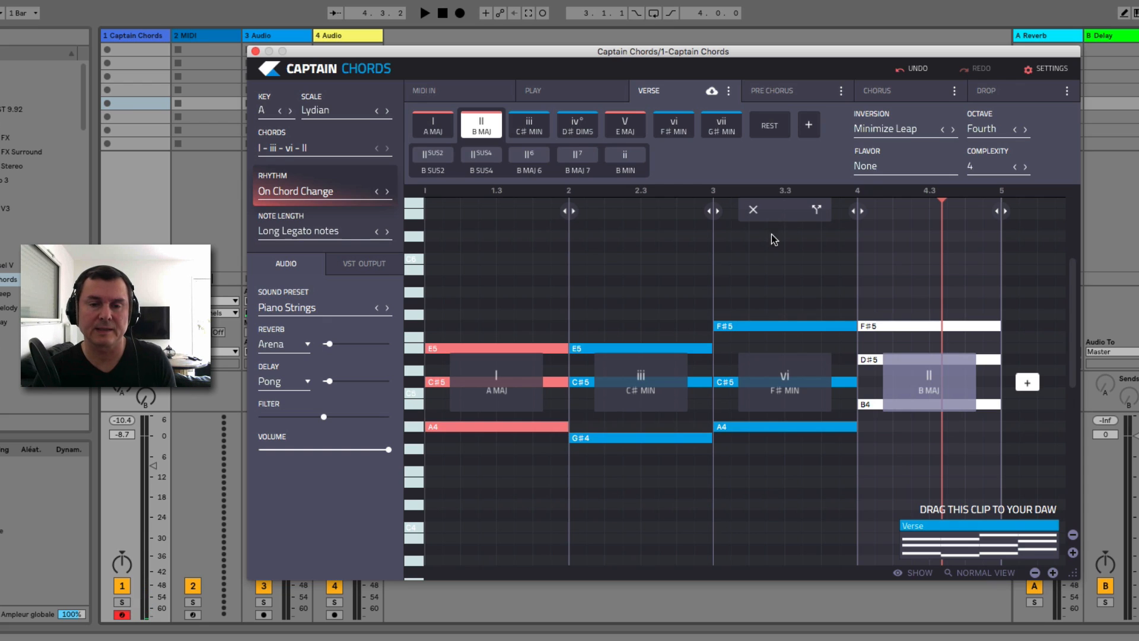
- Select the first verse chord and look through the Basic, Simple, Complex and New rhythm presets
left_click(518, 378)
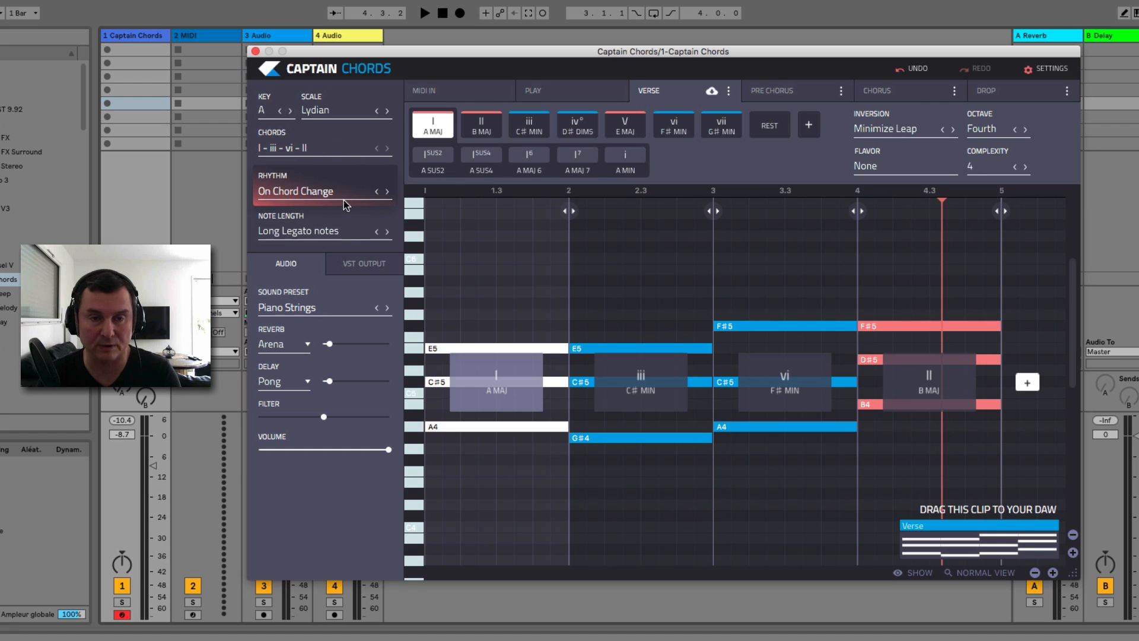
left_click(303, 192)
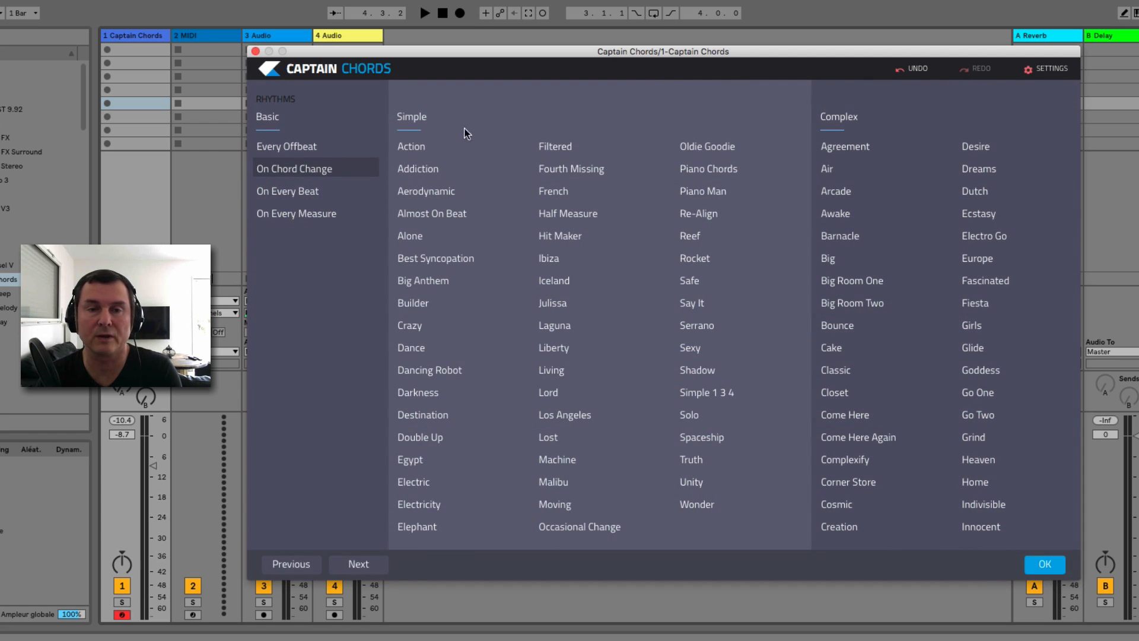
scroll(687, 250, "right", 15)
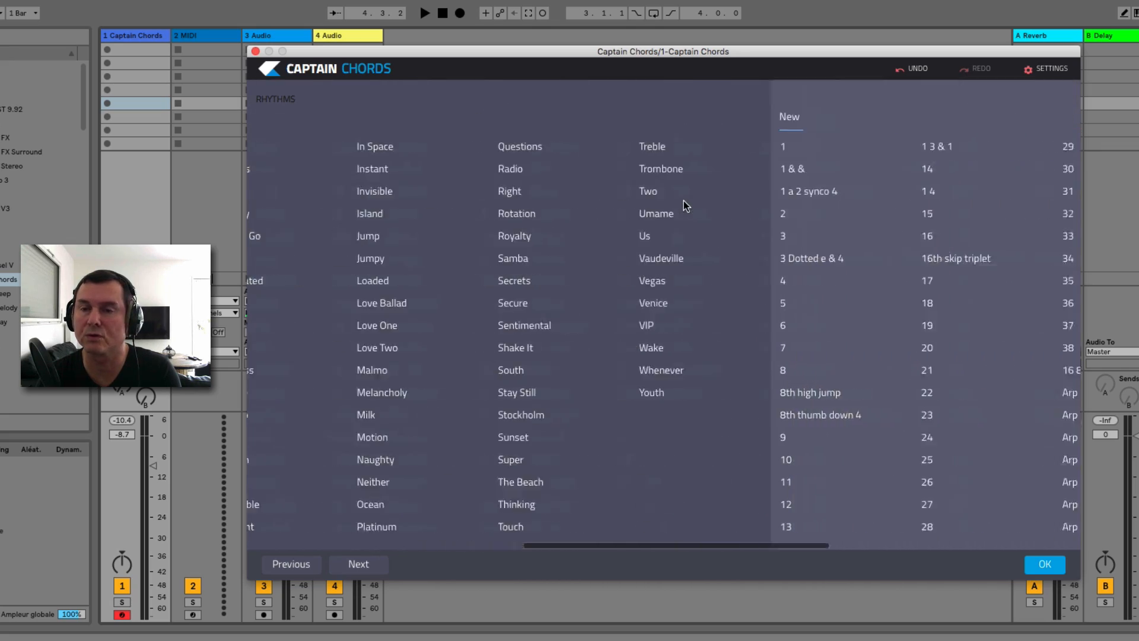
scroll(678, 203, "right", 5)
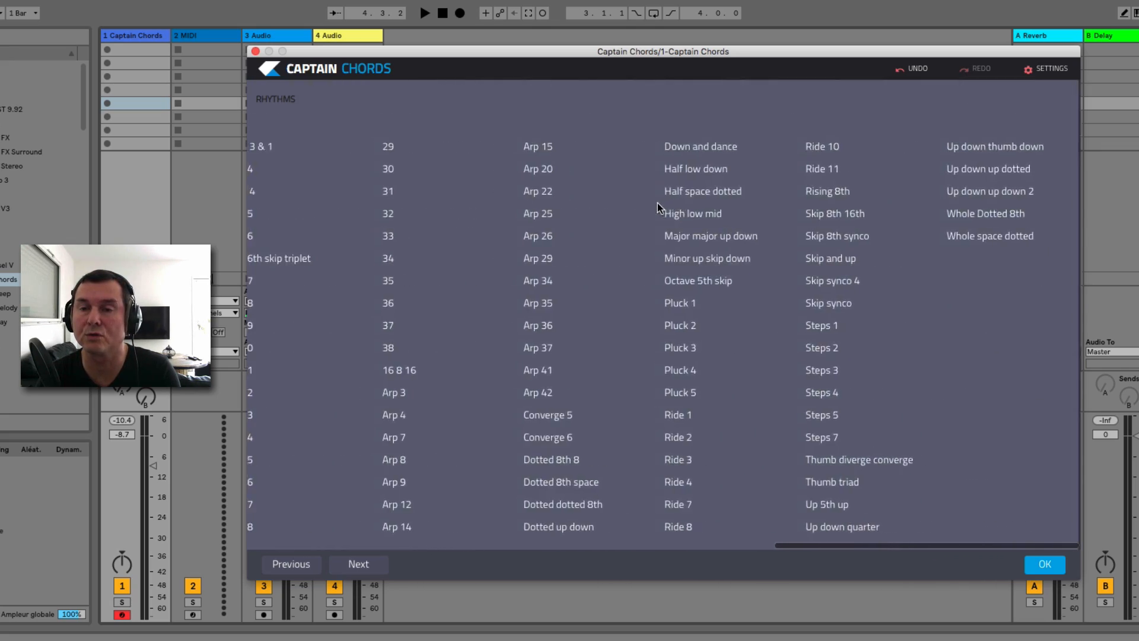
scroll(658, 203, "left", 10)
scroll(673, 209, "left", 10)
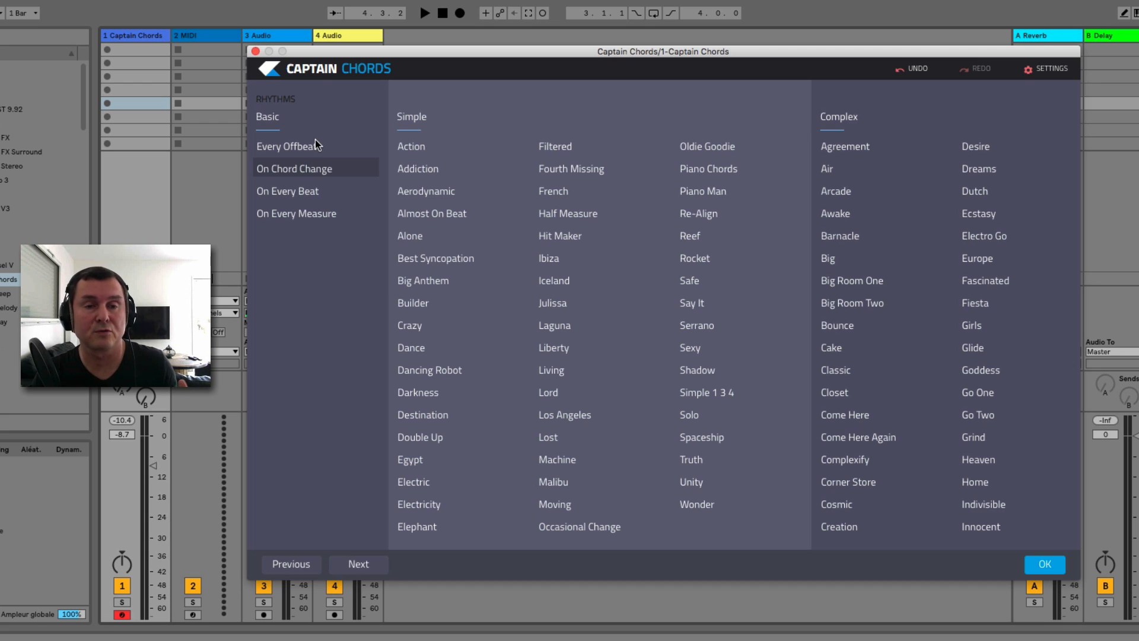
scroll(323, 148, "right", 2)
scroll(318, 150, "left", 2)
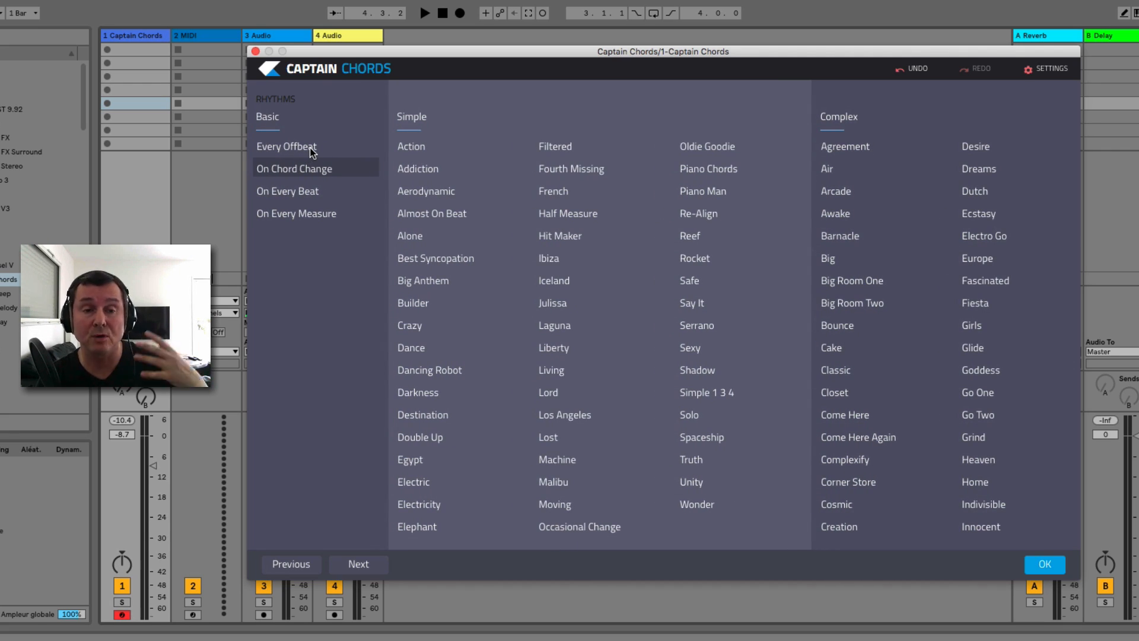
- Try the On Every Beat rhythm, switch the verse to the Action rhythm, and play the progression
left_click(287, 193)
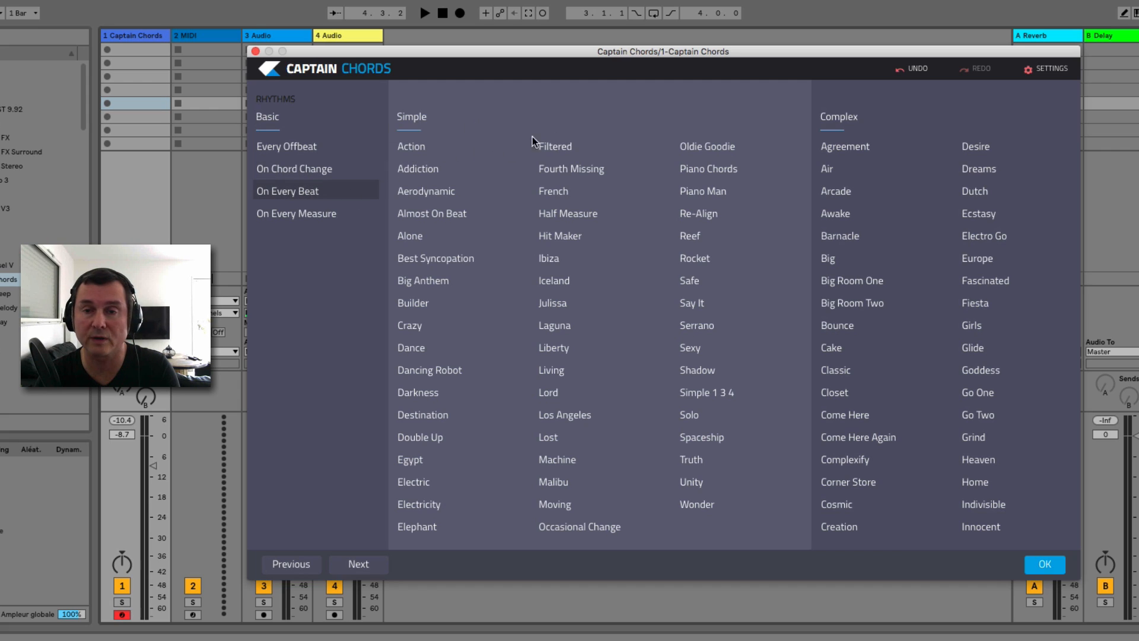
left_click(418, 150)
key("space")
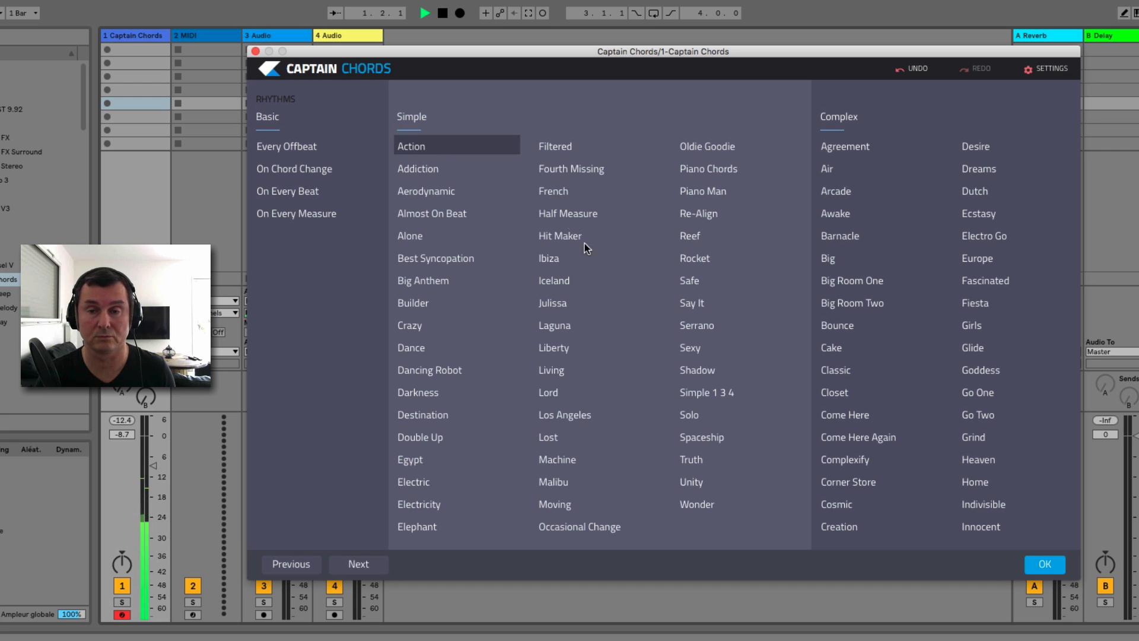
left_click(1050, 565)
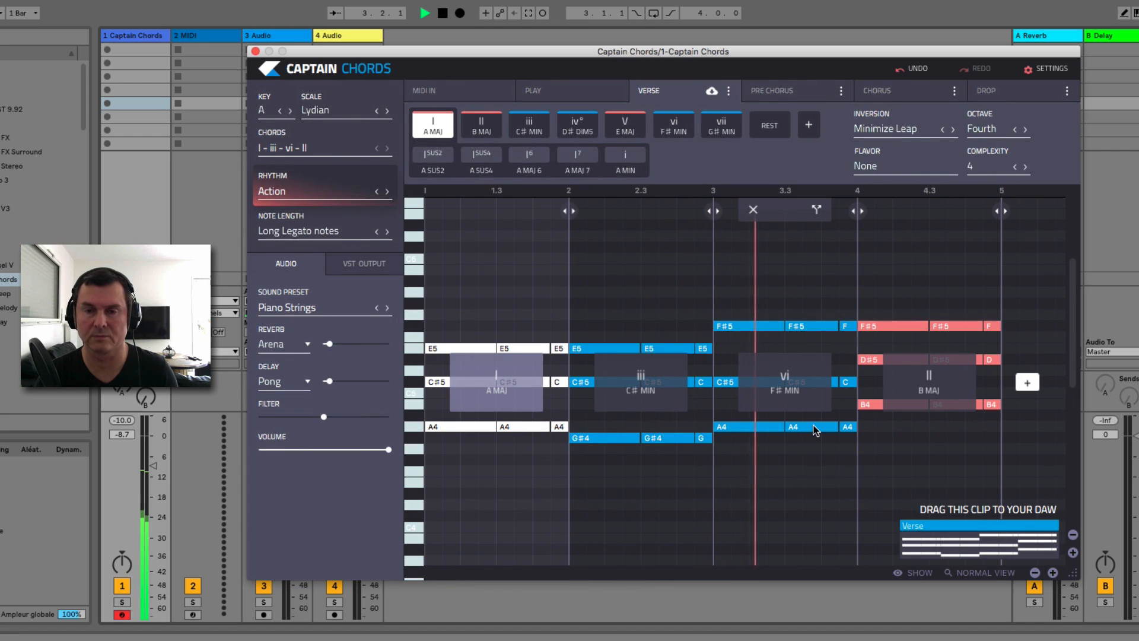
key("space")
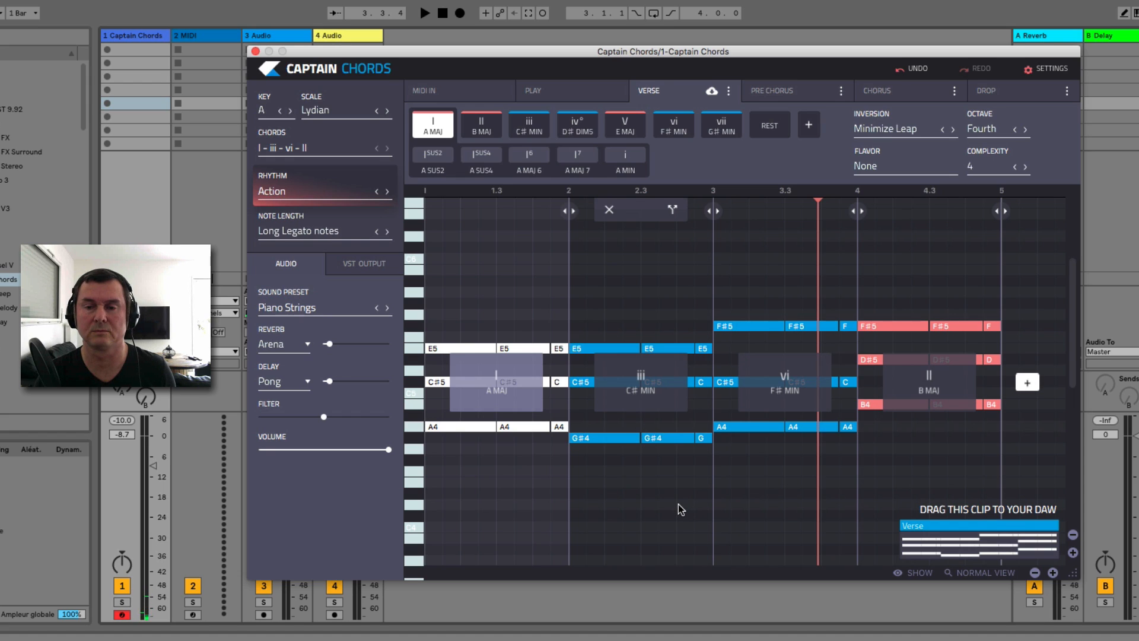
key("space")
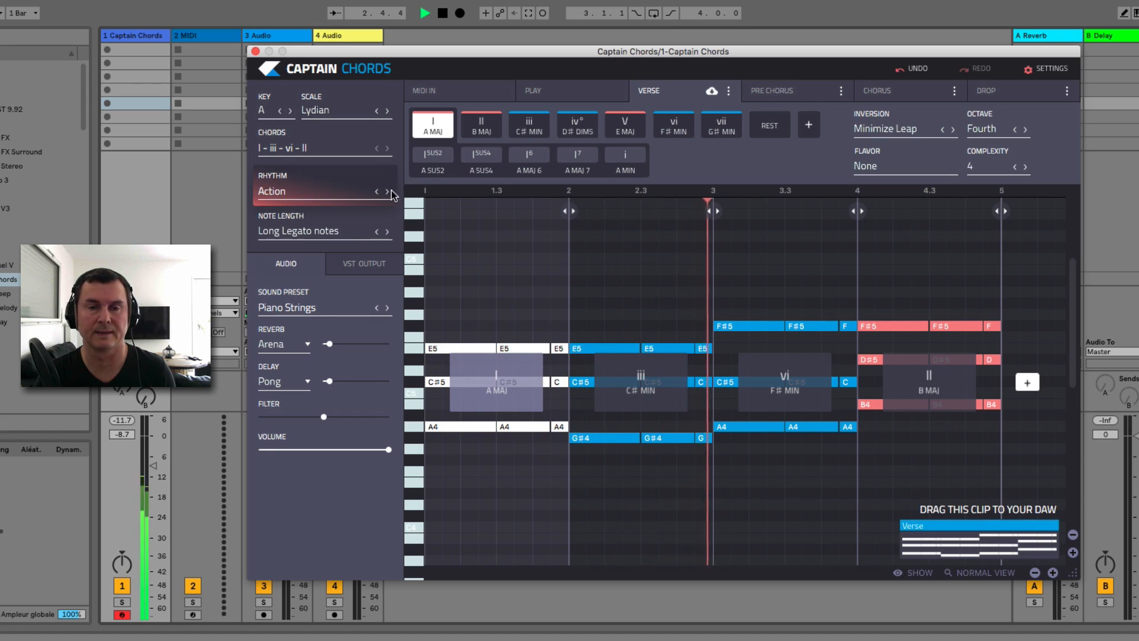
key("space")
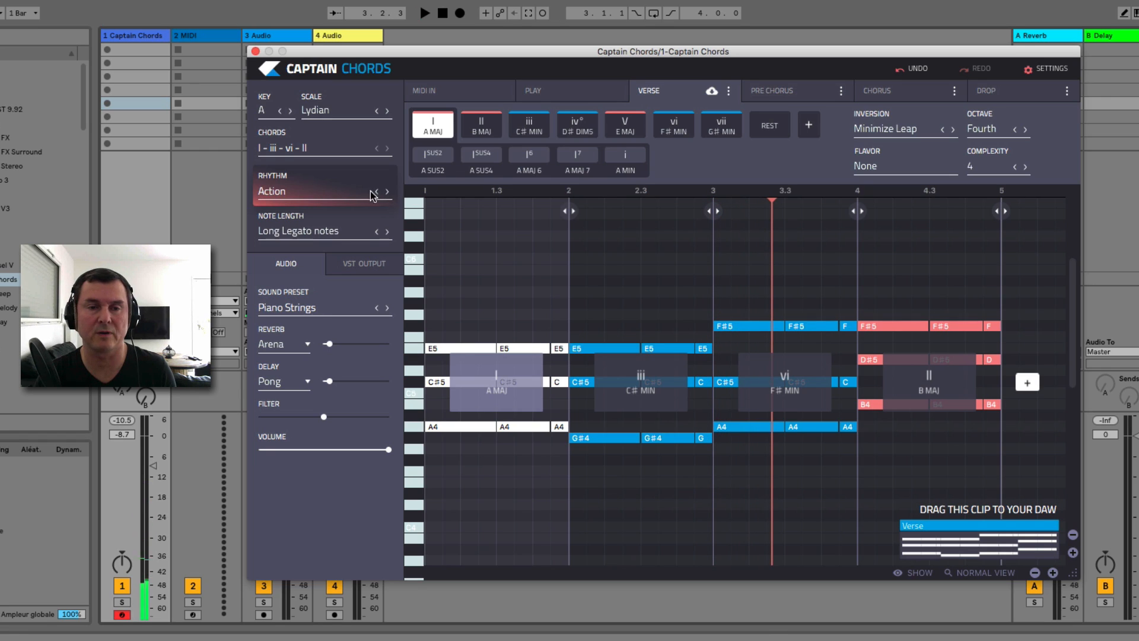
- Advance the verse rhythm to Addiction and on to Aerodynamic while playing the progression
left_click(323, 193)
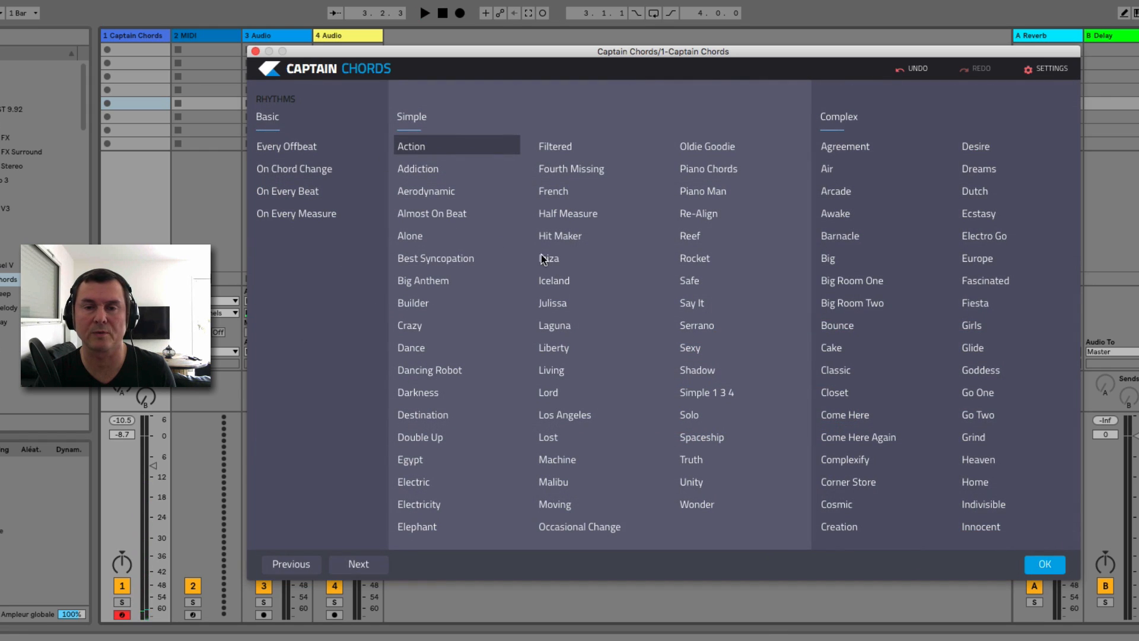
left_click(1045, 565)
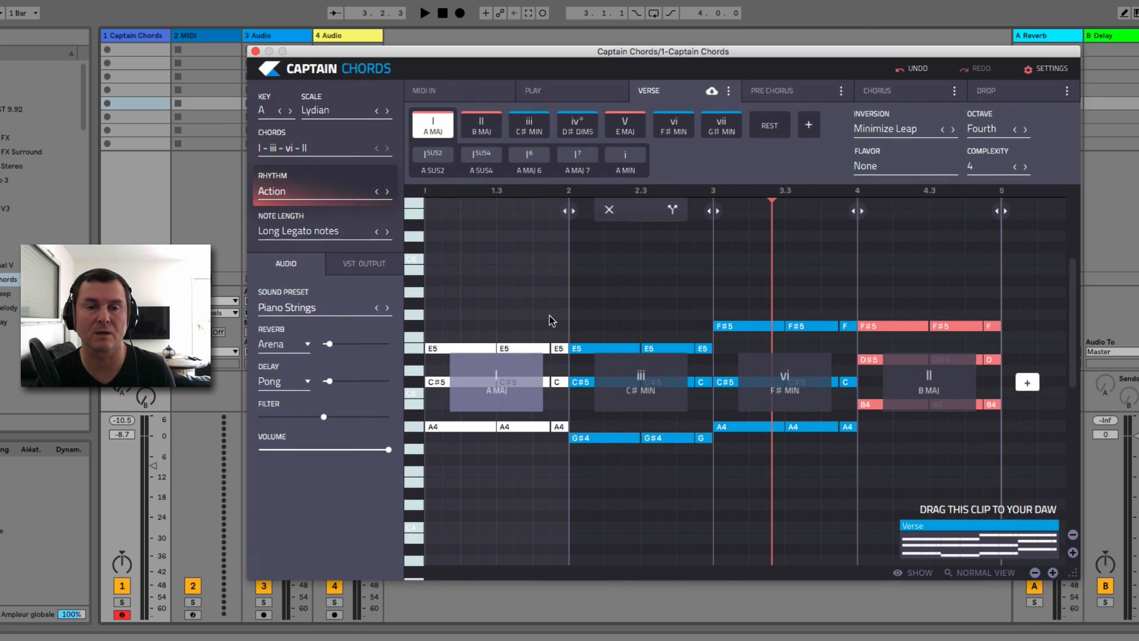
left_click(387, 193)
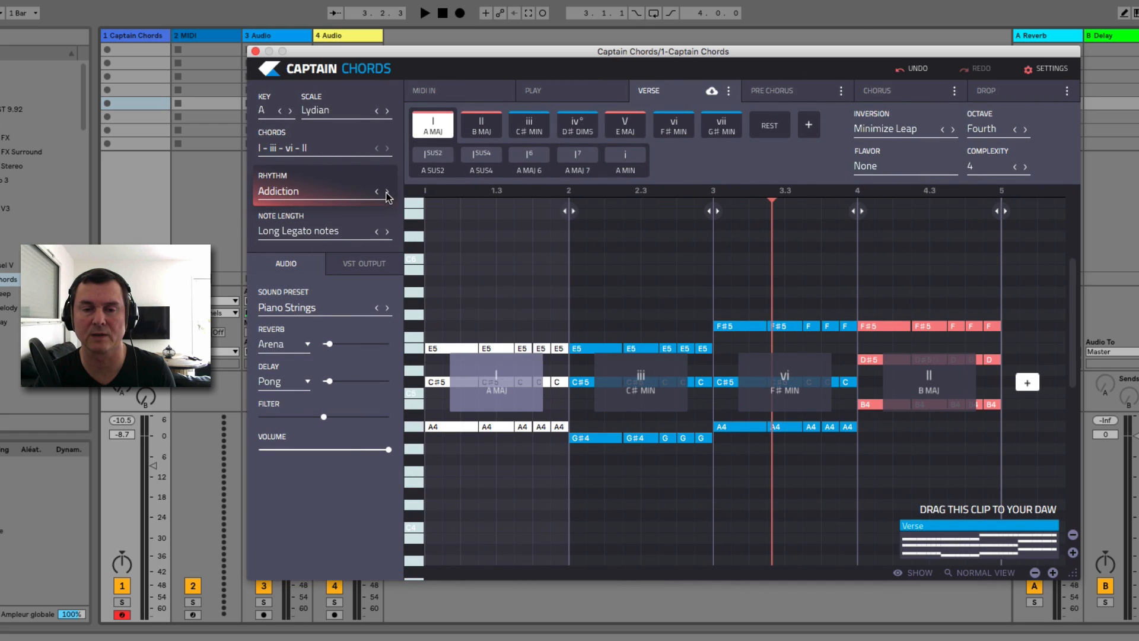
key("space")
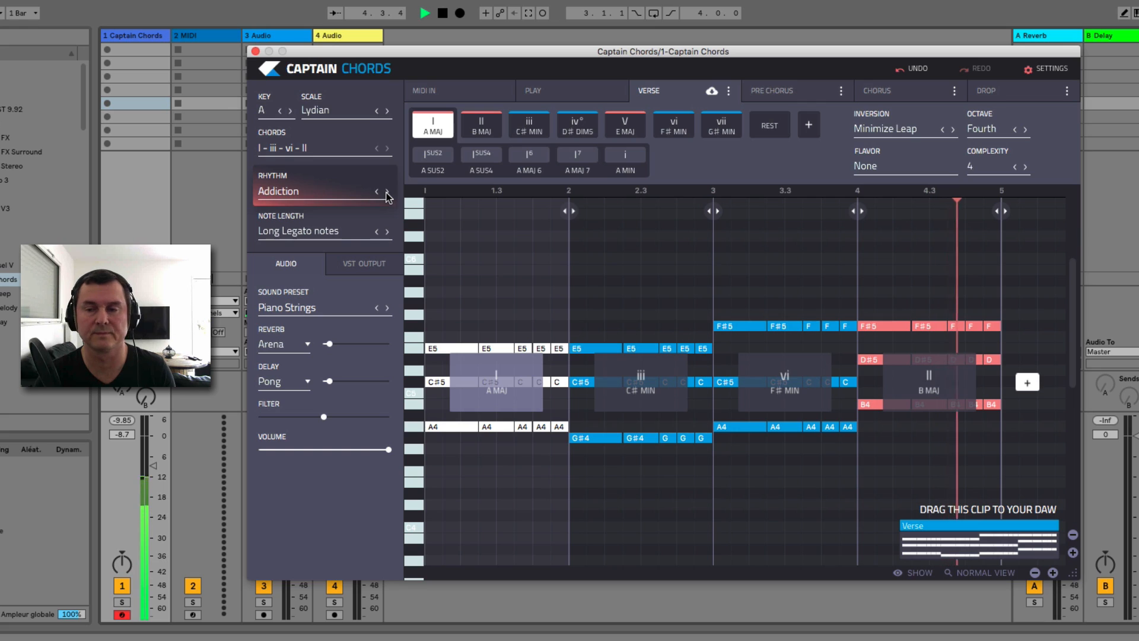
left_click(387, 192)
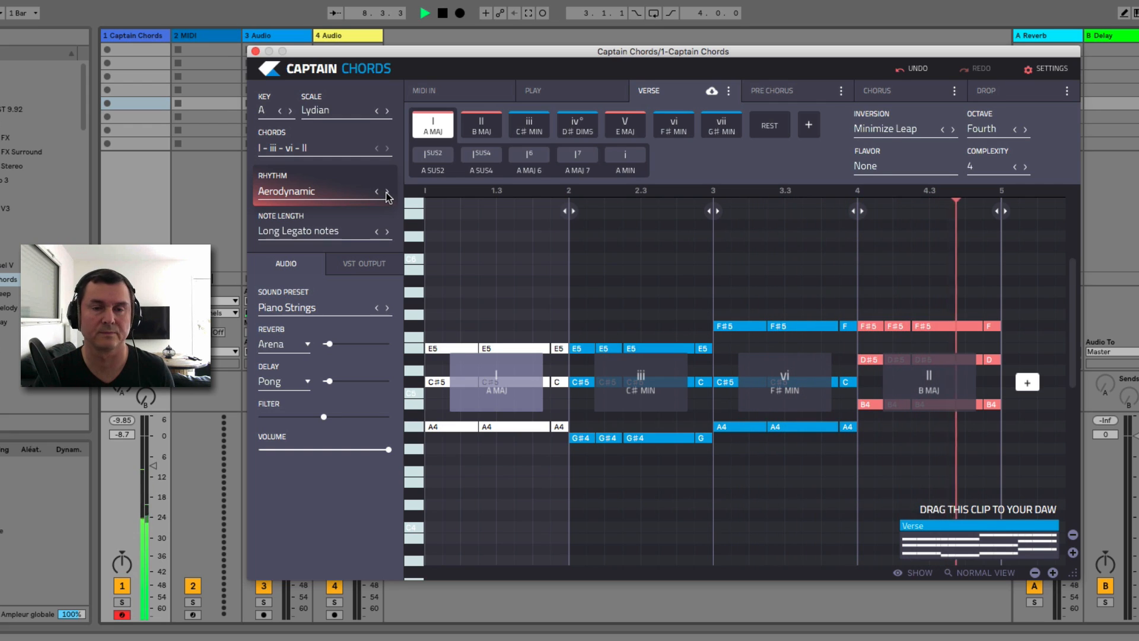
- Compare the On Chord Change and Aerodynamic rhythms, and set the verse rhythm to On Chord Change
left_click(343, 193)
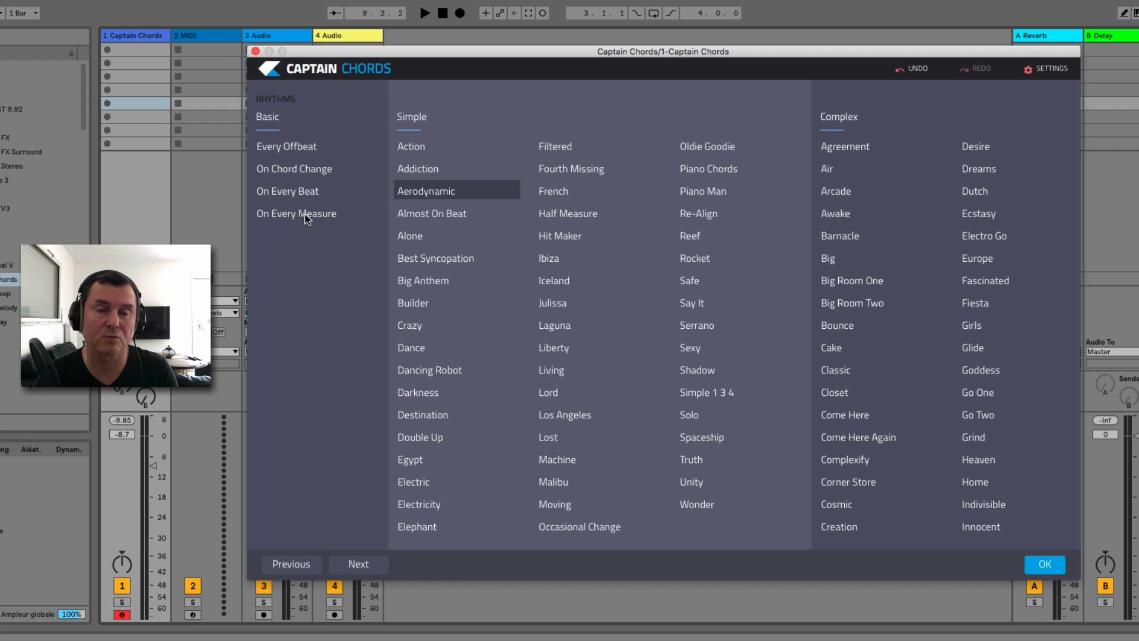
left_click(287, 172)
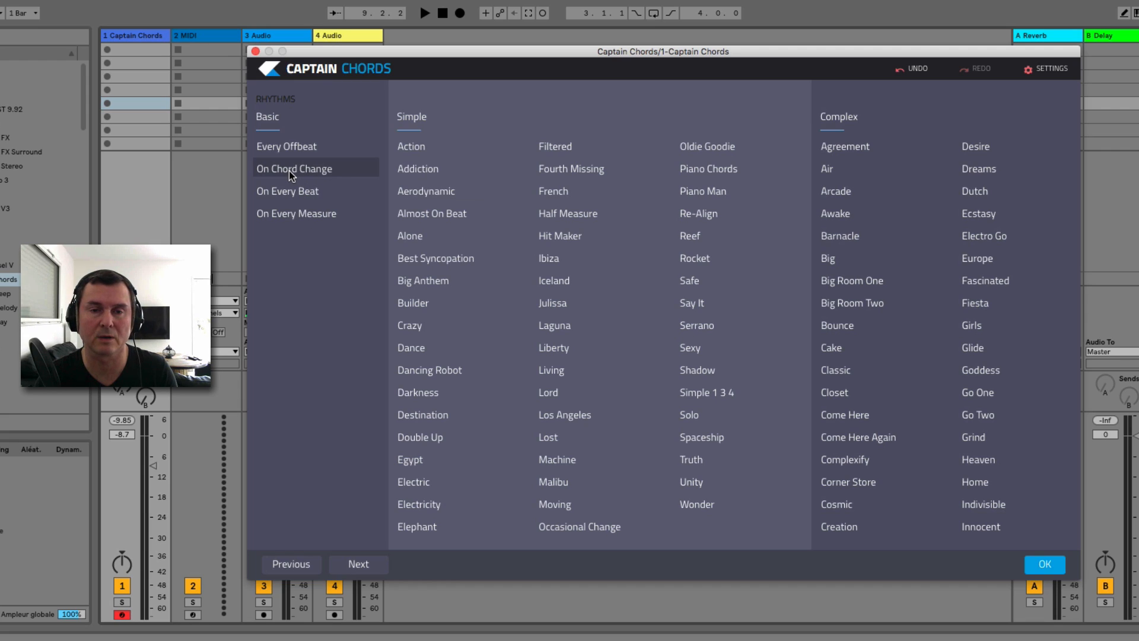
left_click(419, 192)
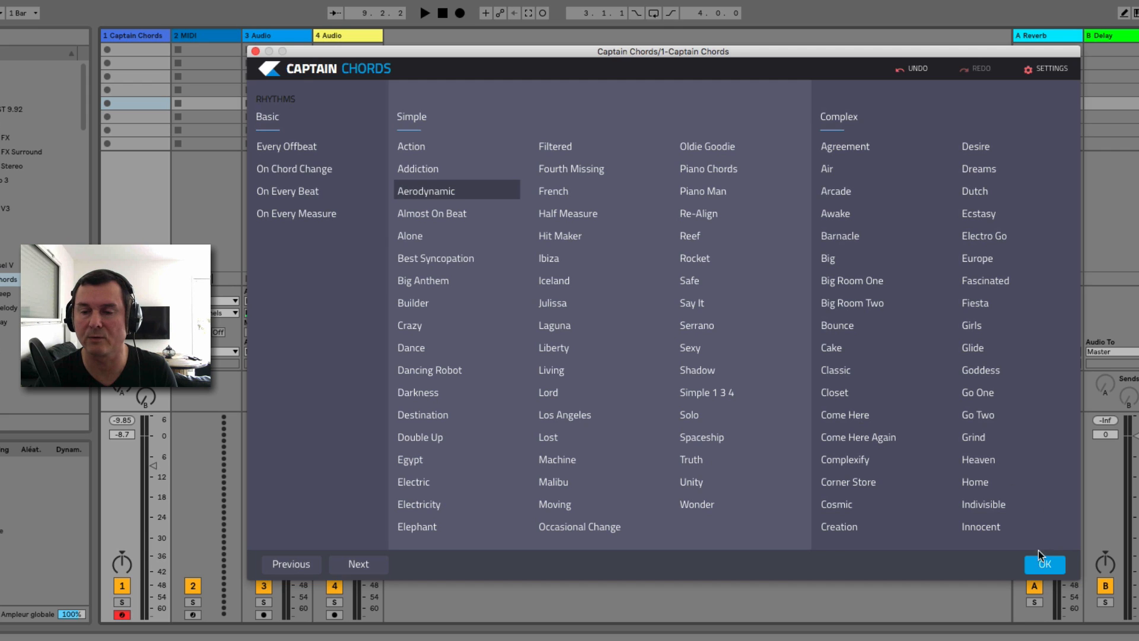
left_click(1045, 567)
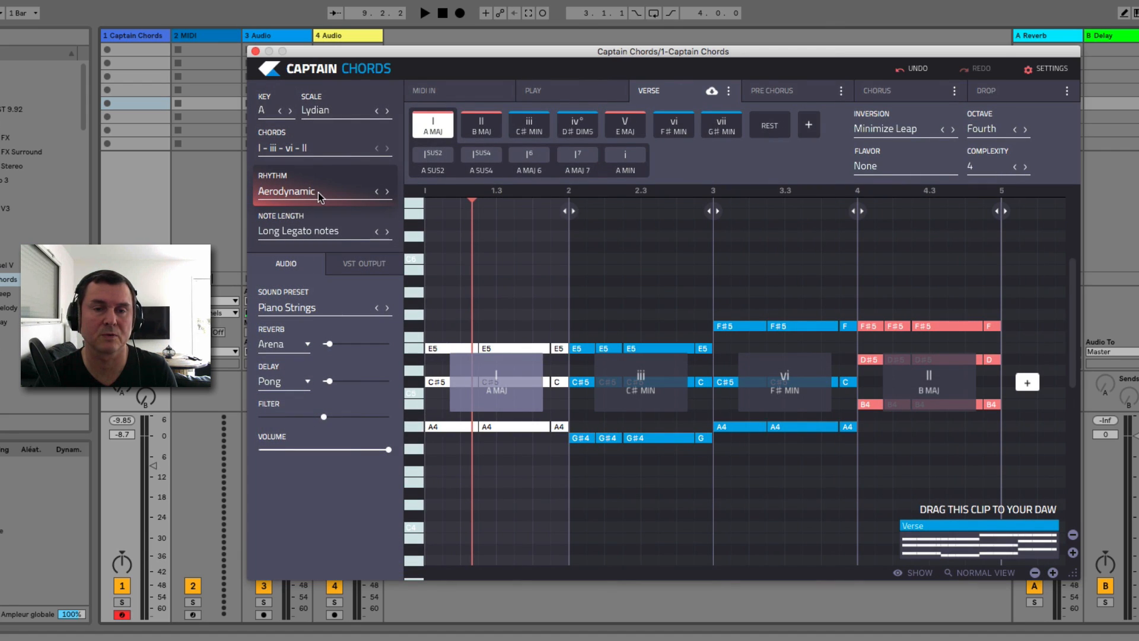
left_click(318, 192)
left_click(300, 169)
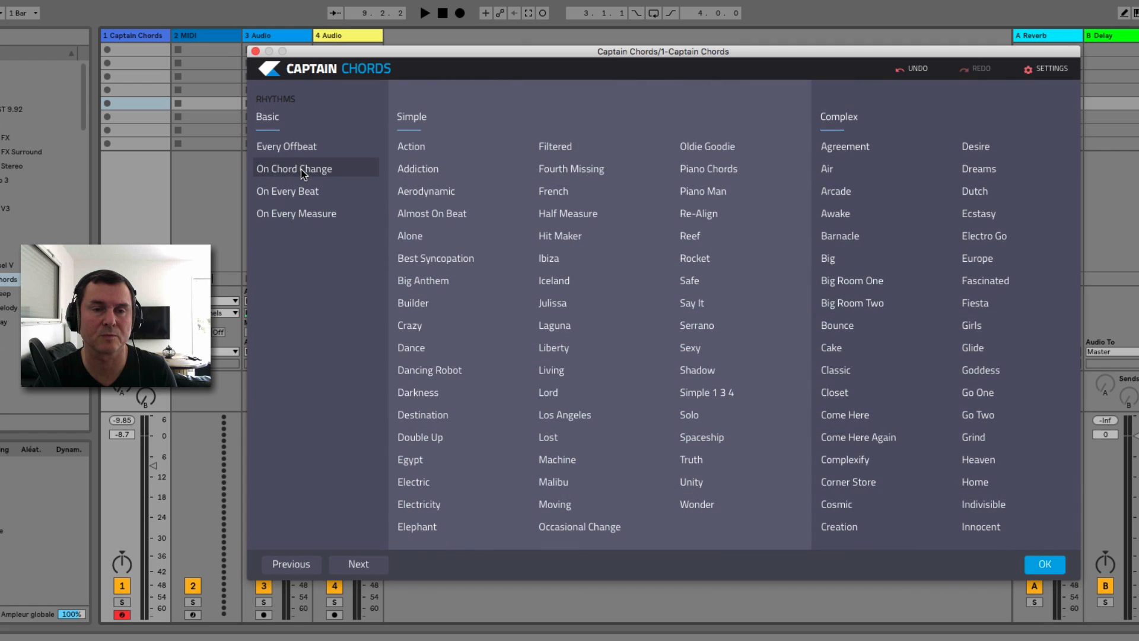
left_click(1047, 563)
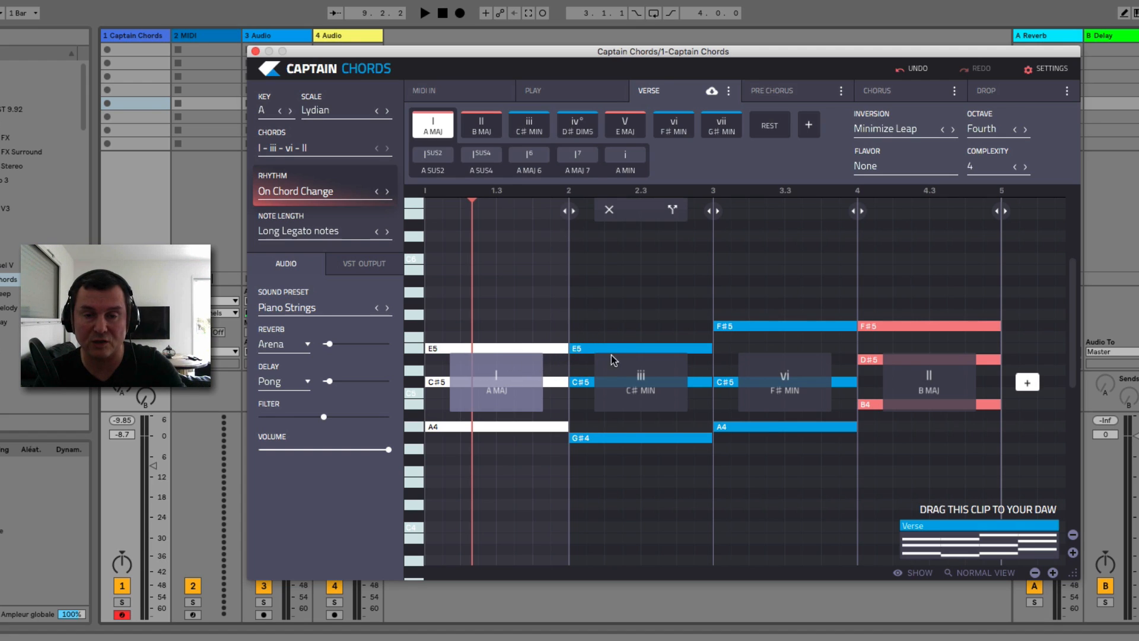
- Set the verse rhythm to the basic On Every Measure preset
left_click(343, 191)
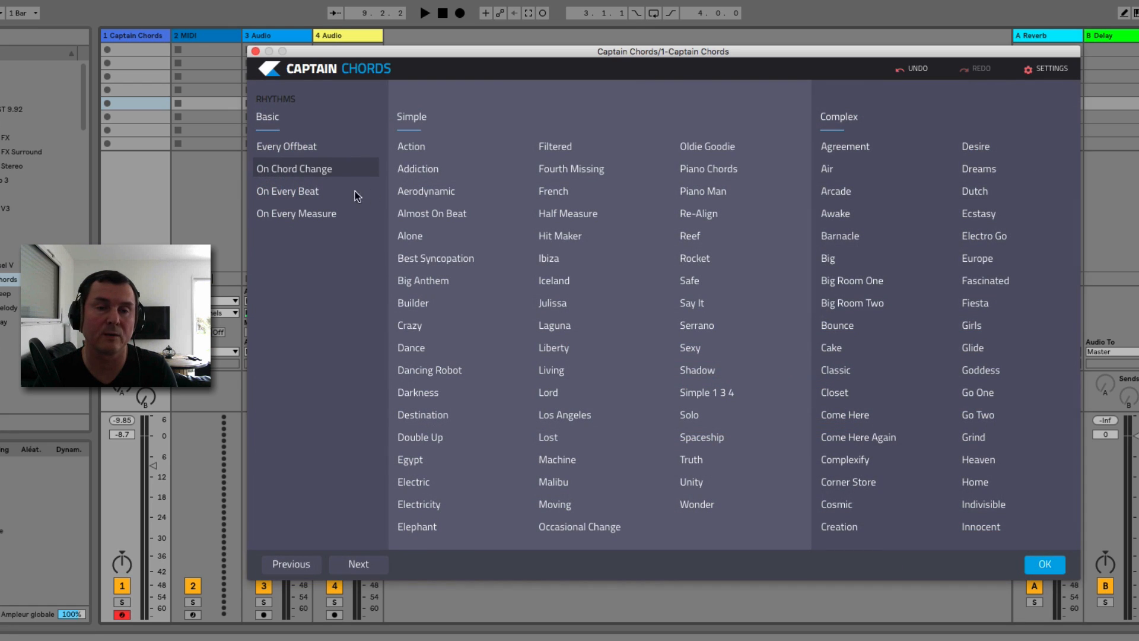
left_click(306, 215)
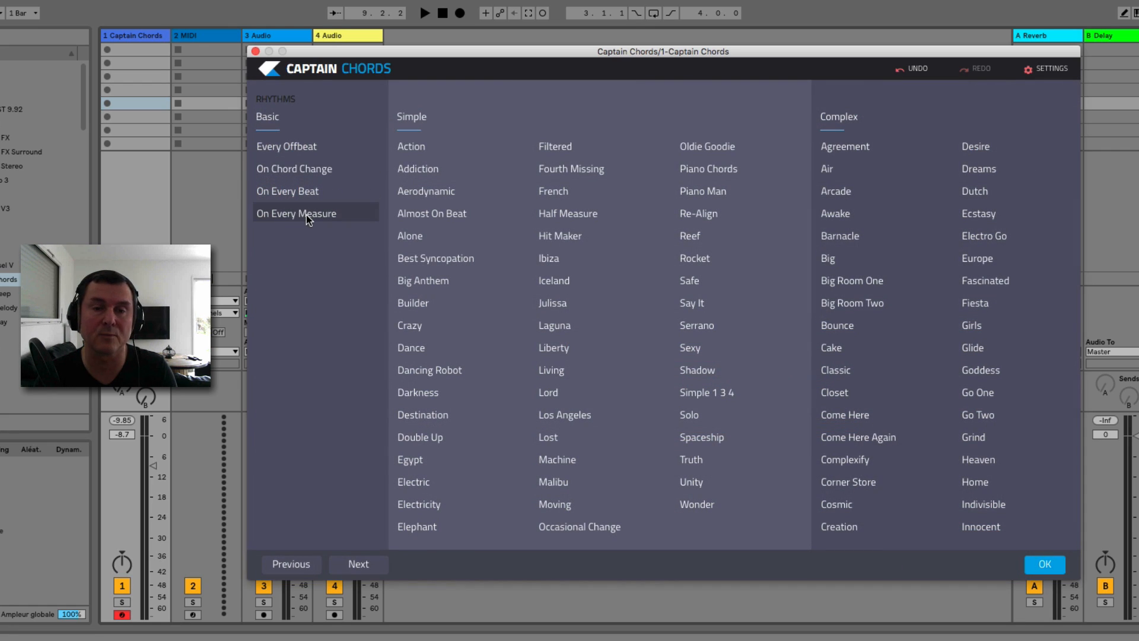
left_click(1048, 571)
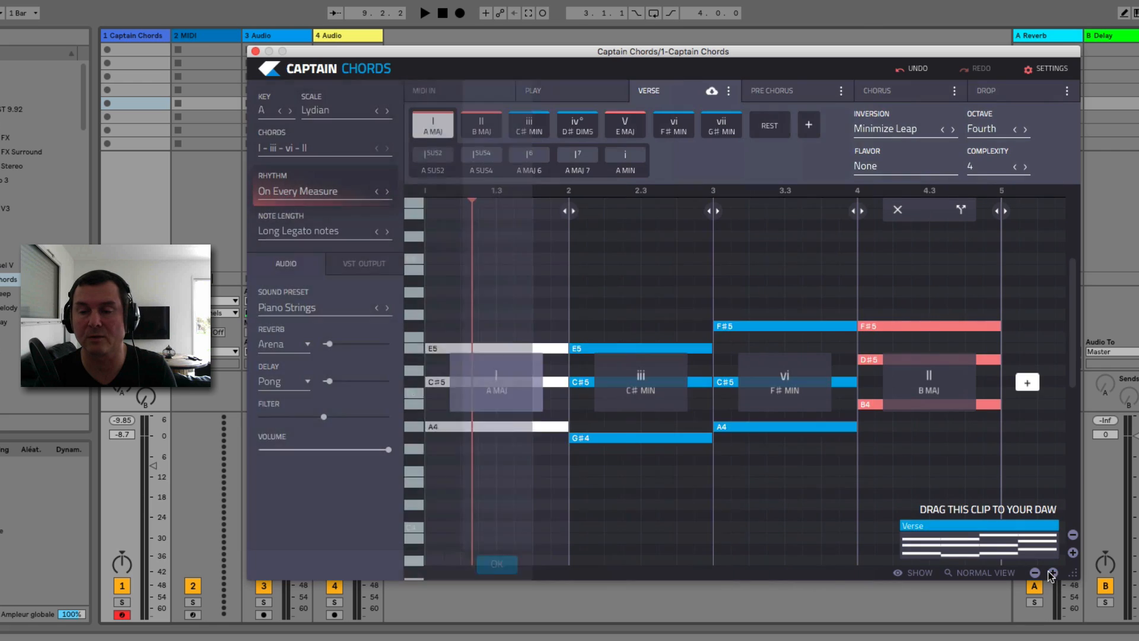
- Set the verse rhythm to the basic On Every Beat preset
left_click(338, 195)
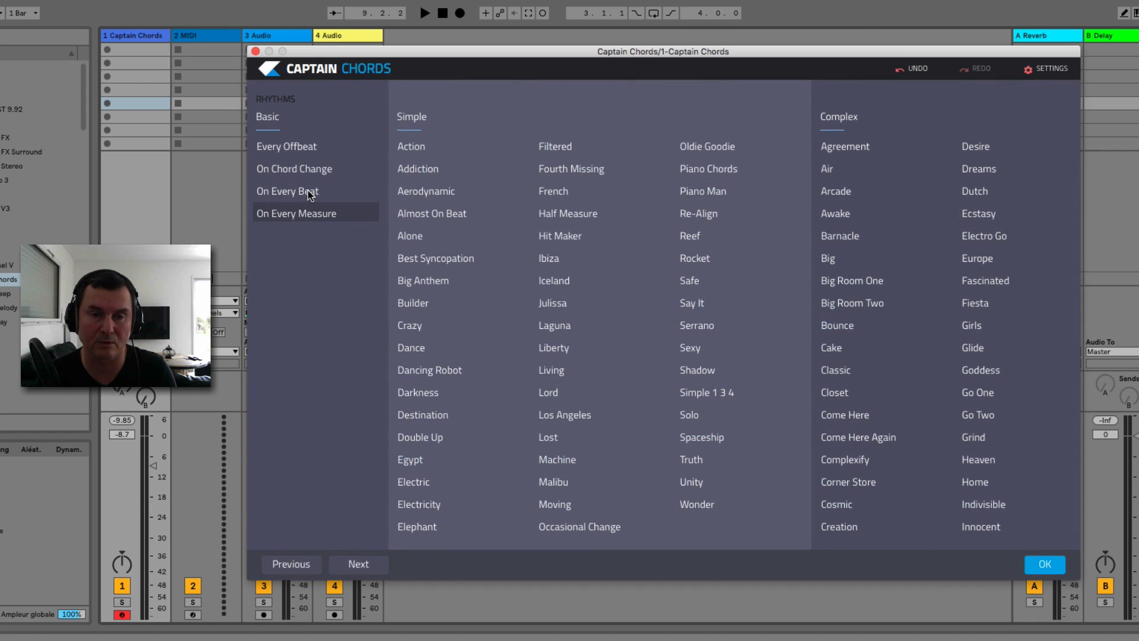
left_click(309, 193)
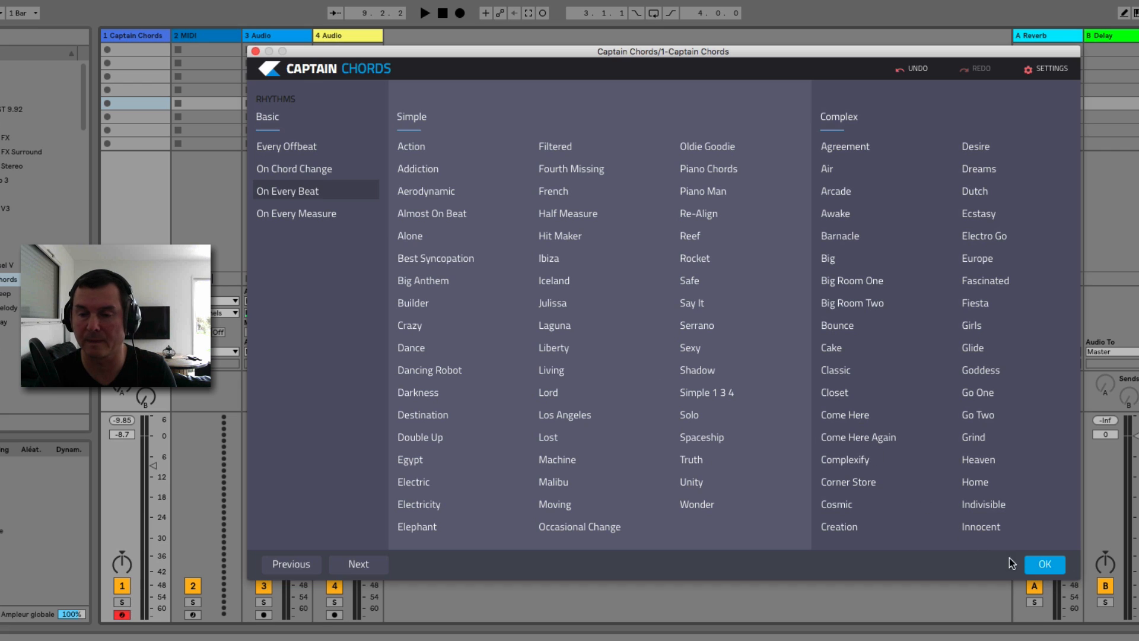
left_click(1045, 565)
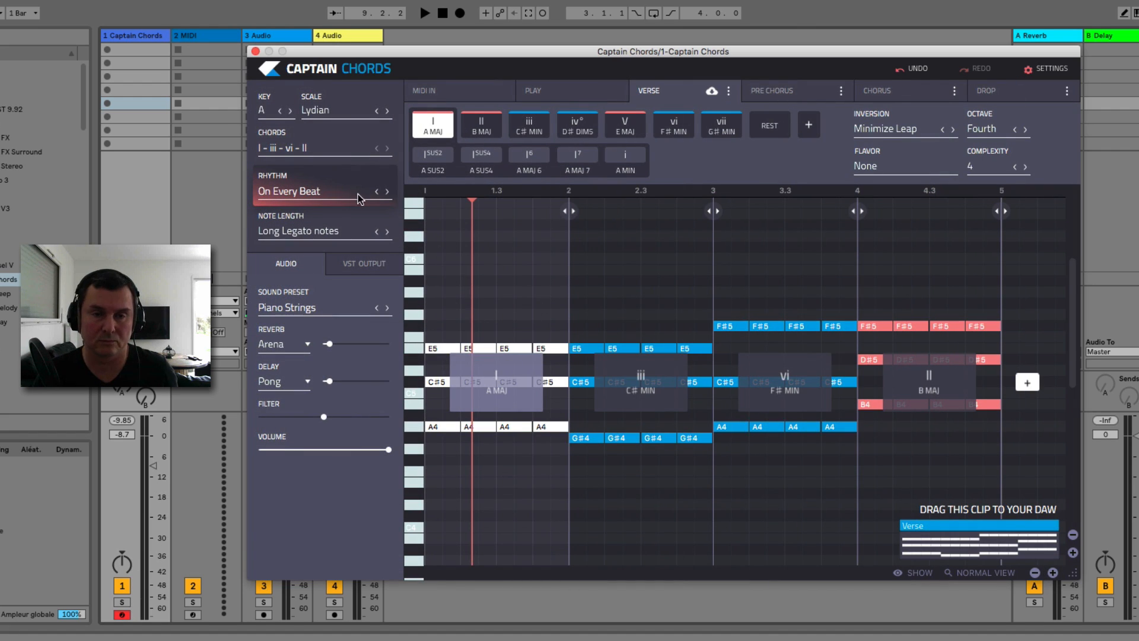
- Play the progression and set the verse rhythm to the simple Aerodynamic preset
key("space")
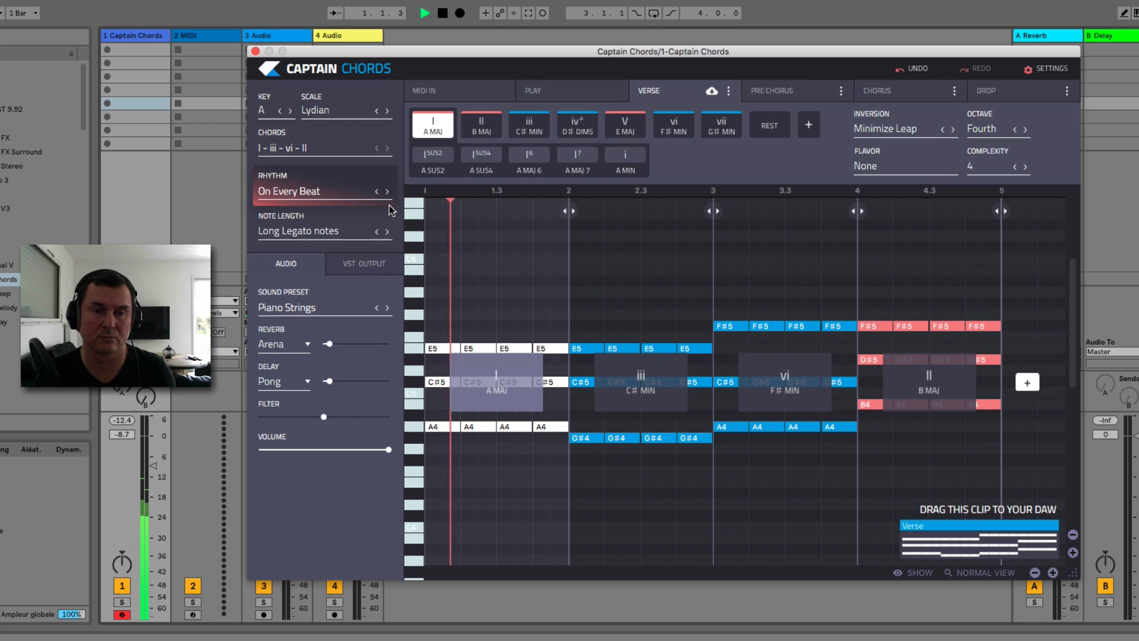
left_click(345, 194)
left_click(416, 191)
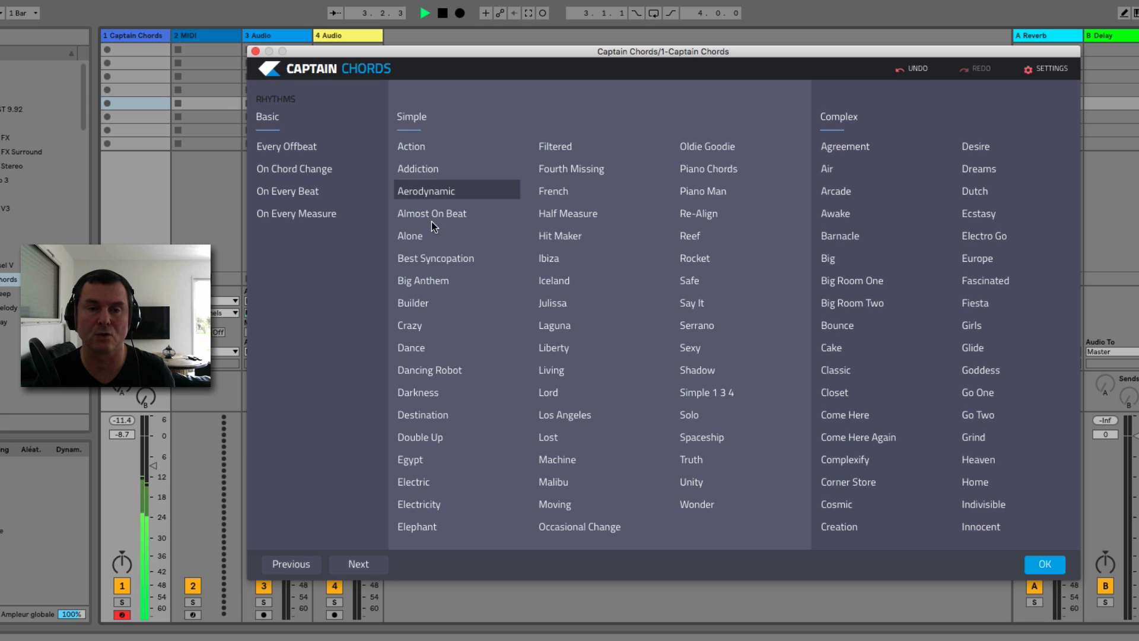
left_click(1045, 563)
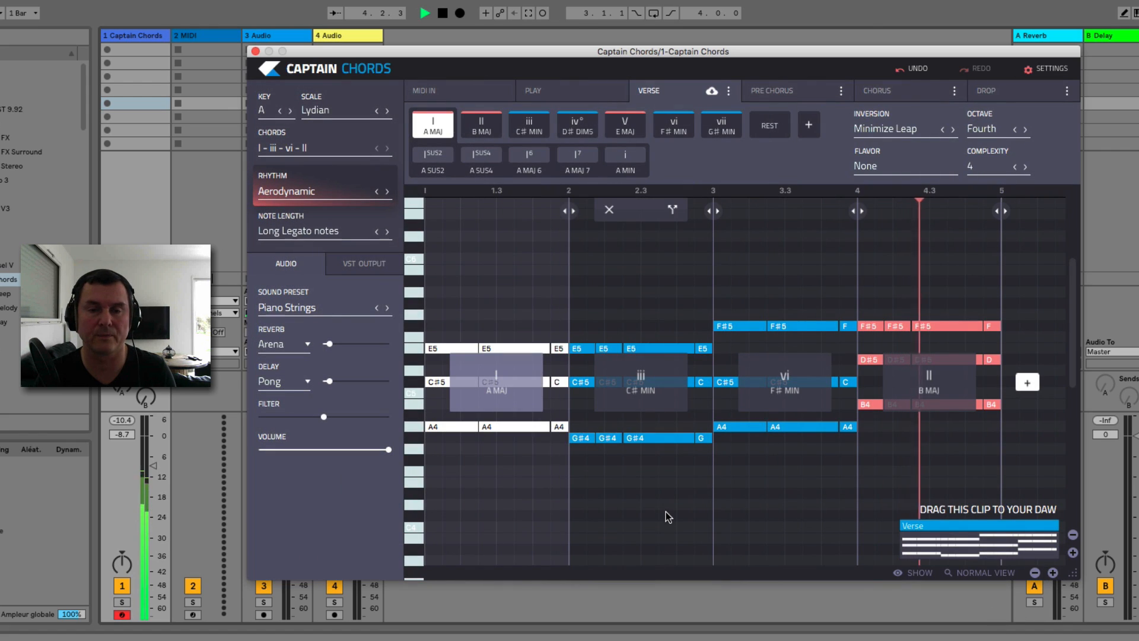
- Audition the Aerodynamic rhythm with the Short 1/8, Dotted 1/8, Long 1/4, Long Legato and Original note lengths
left_click(346, 233)
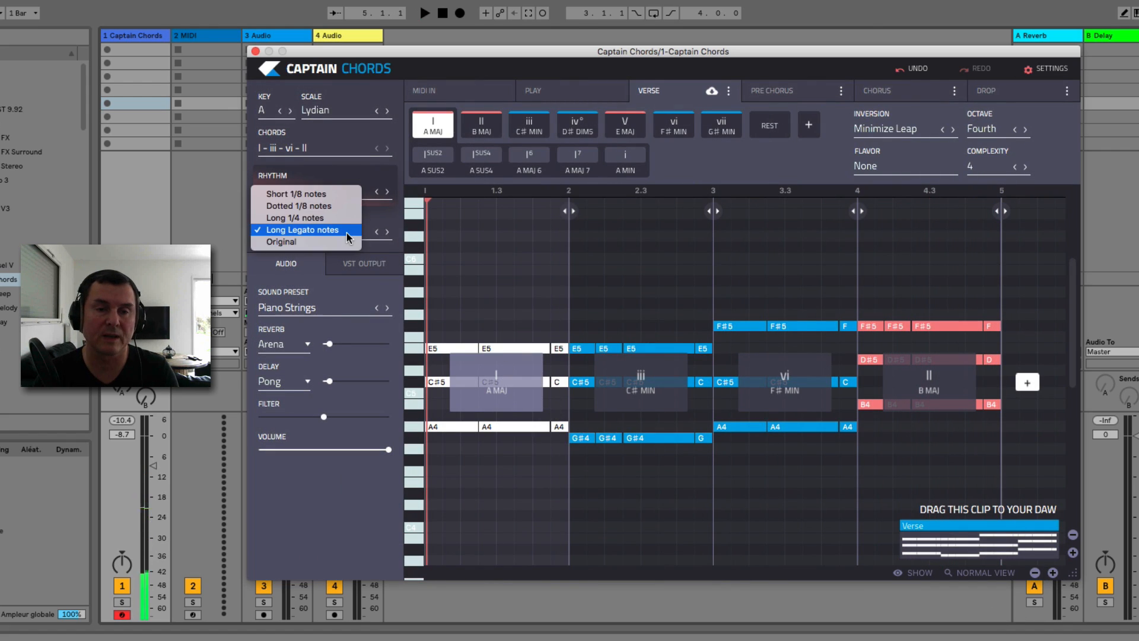
left_click(304, 195)
key("space")
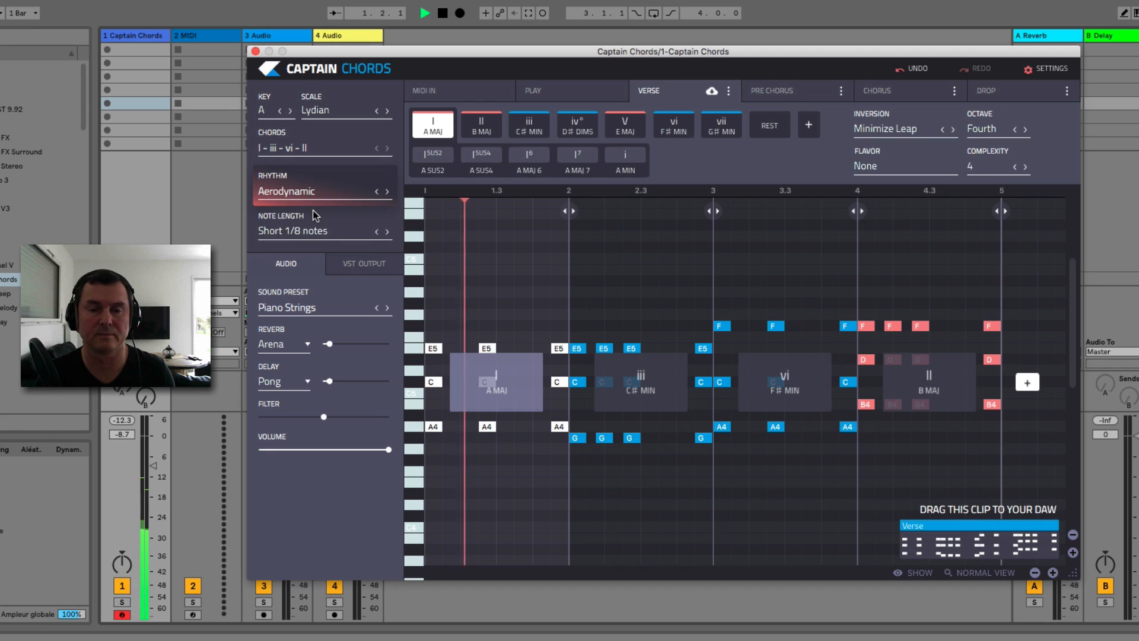
left_click(387, 231)
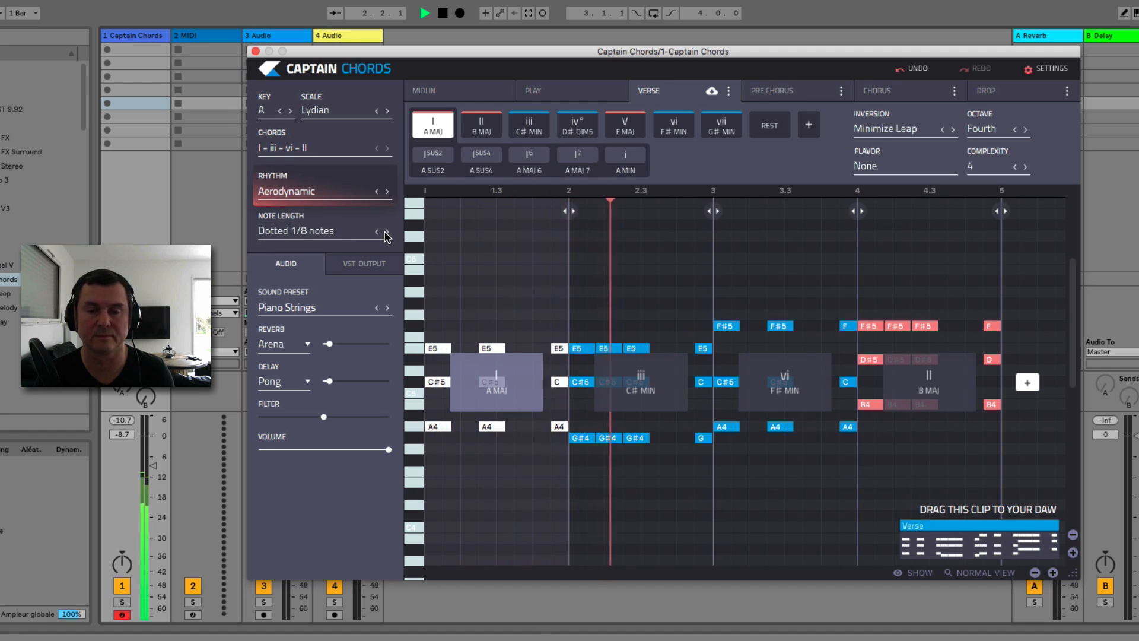
left_click(387, 232)
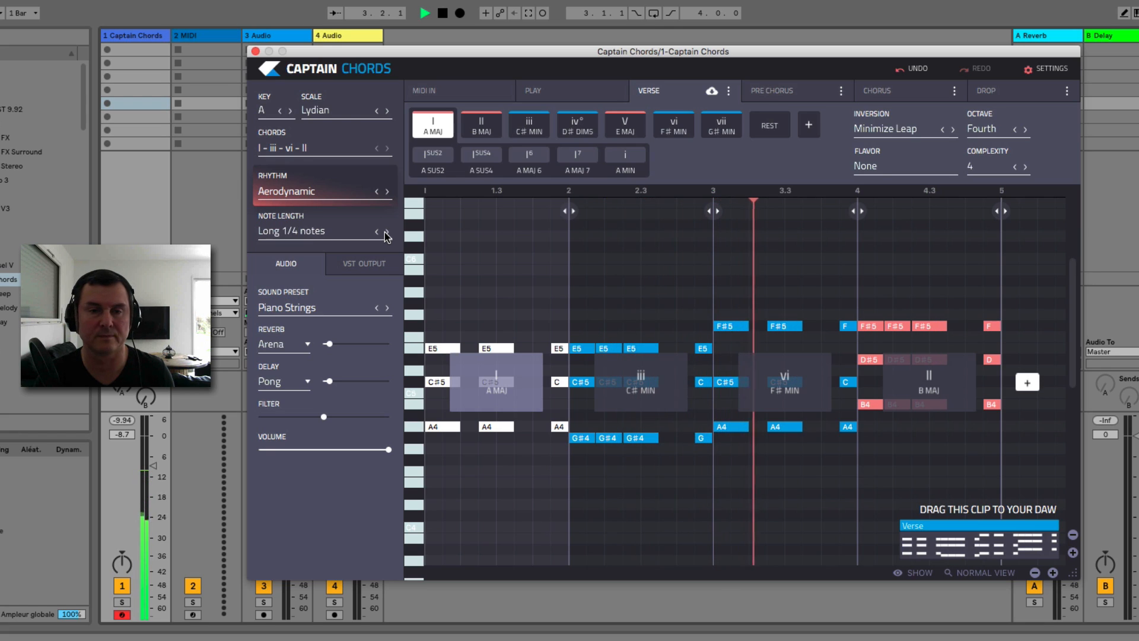
left_click(386, 232)
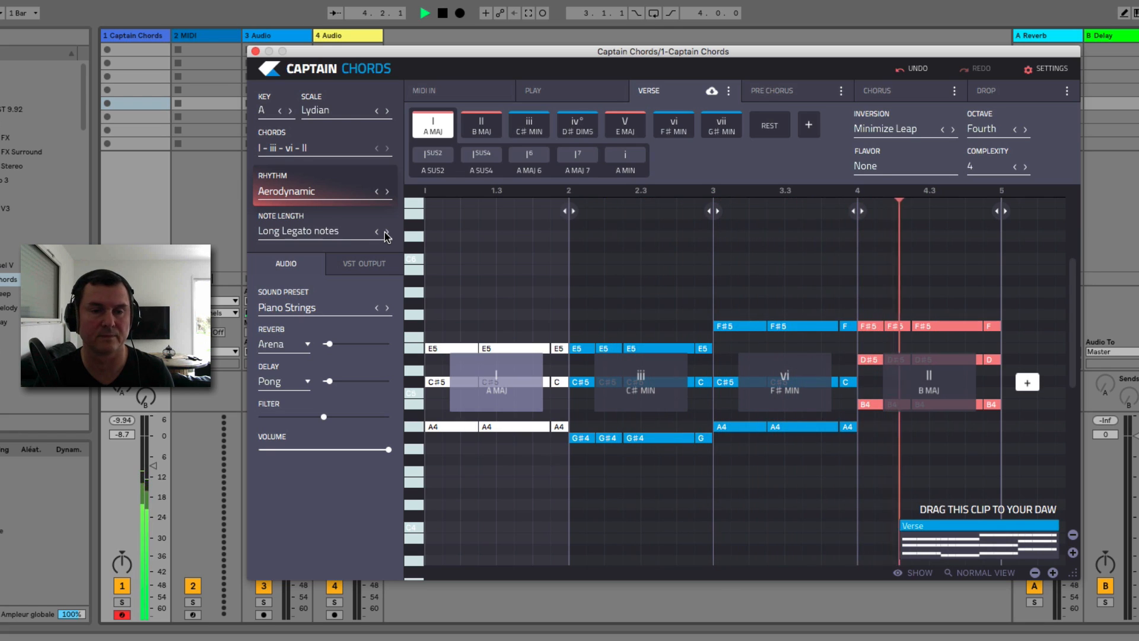
left_click(387, 232)
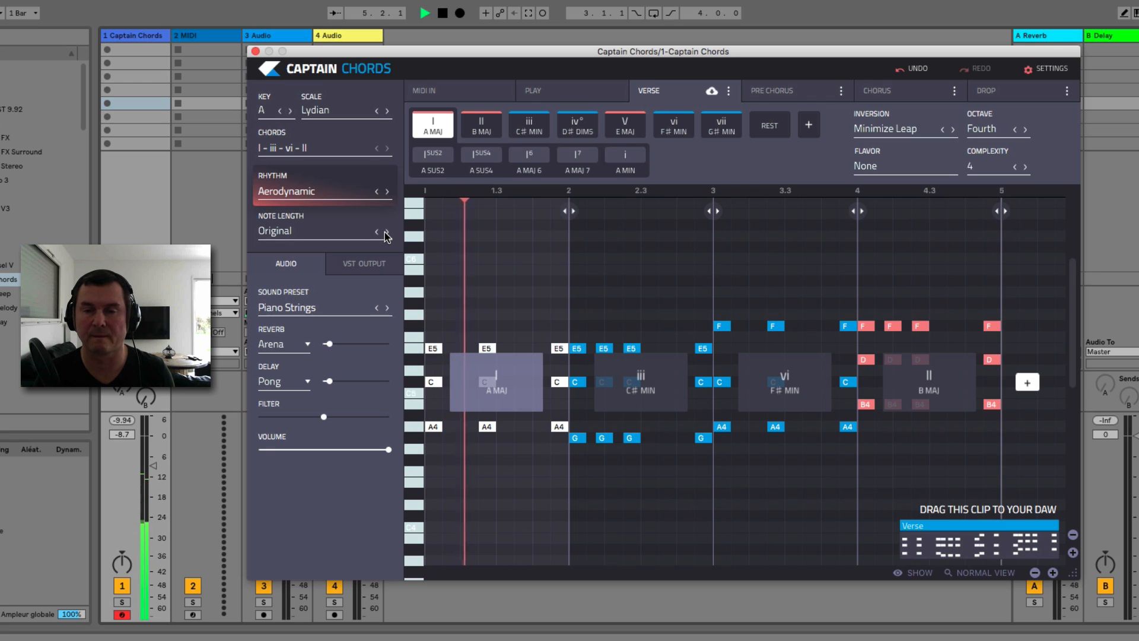
key("space")
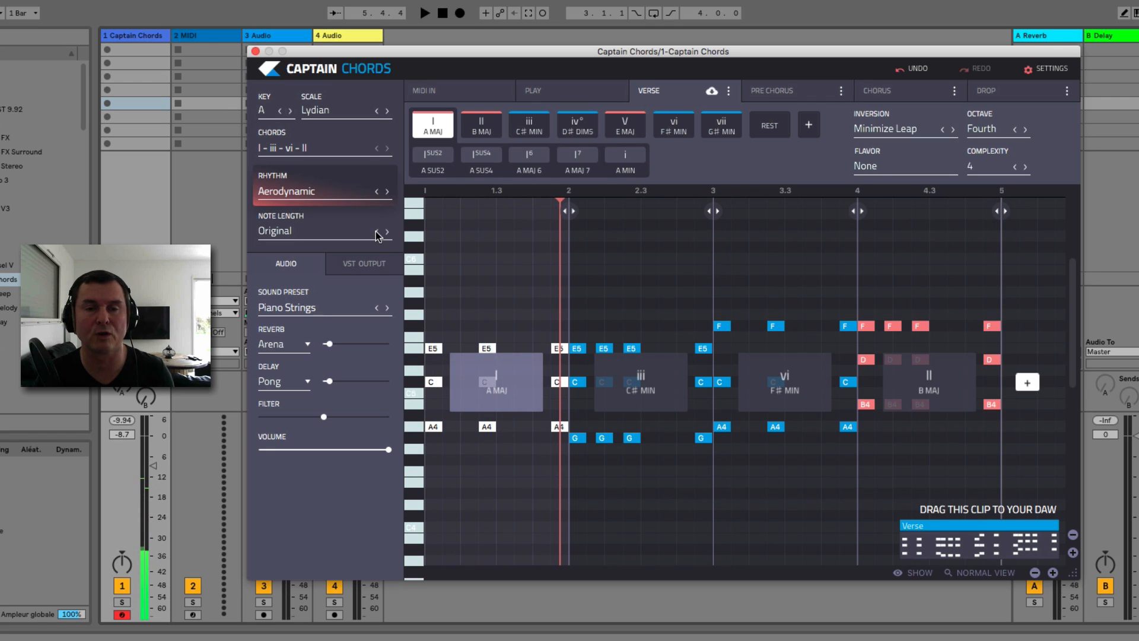
- Set the verse note length to Long Legato notes and play the start of the progression
left_click(376, 232)
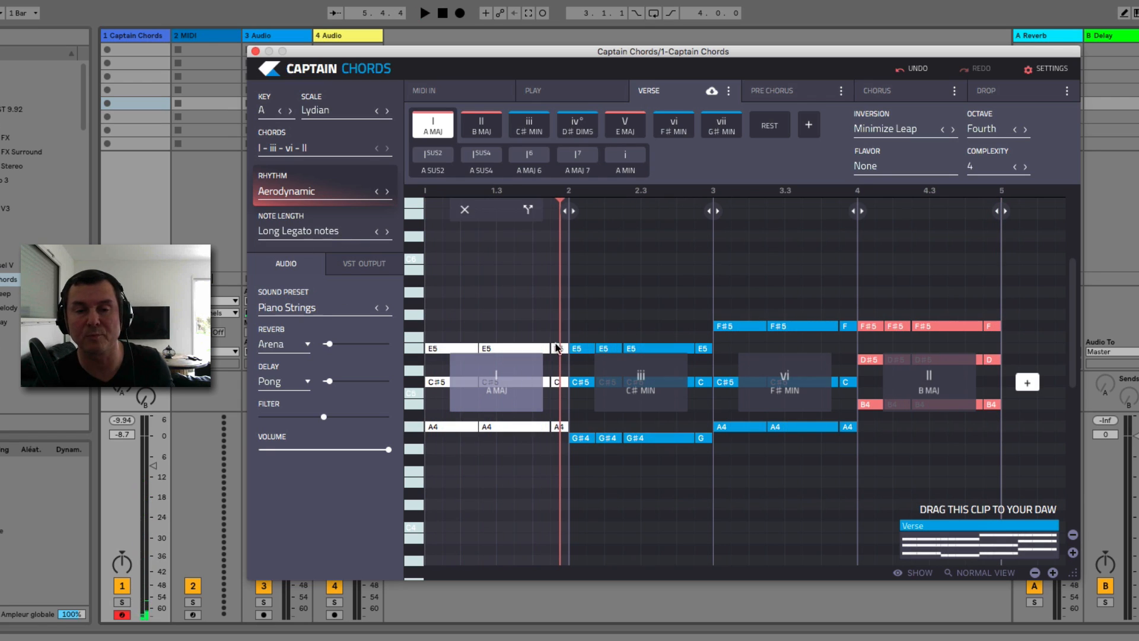
mouse_move(629, 341)
mouse_move(448, 268)
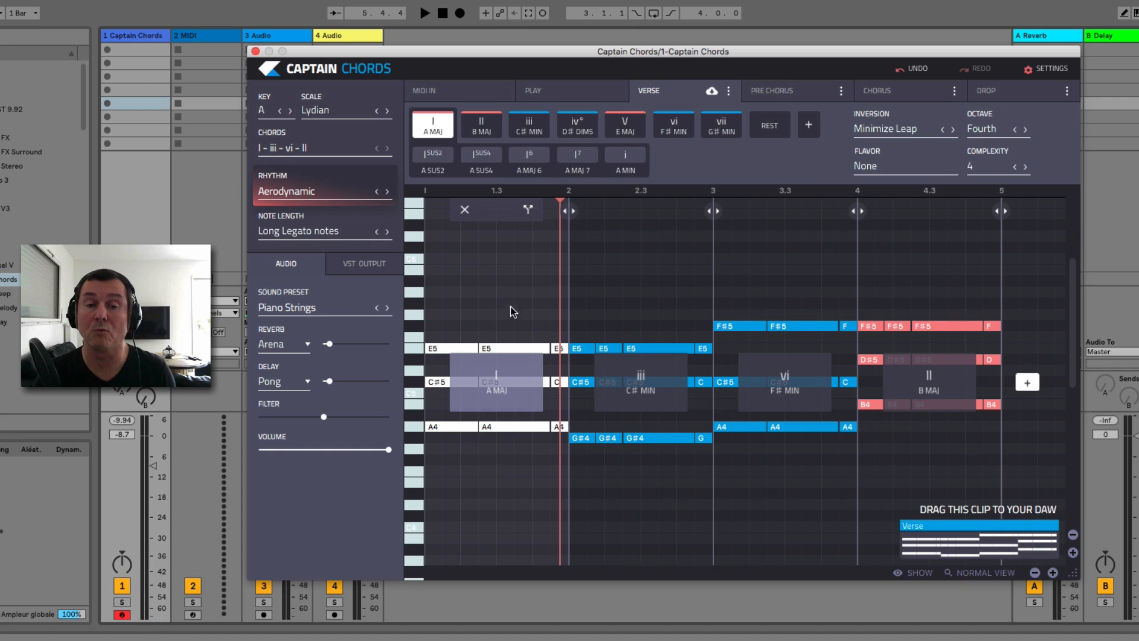
mouse_move(585, 331)
key("space")
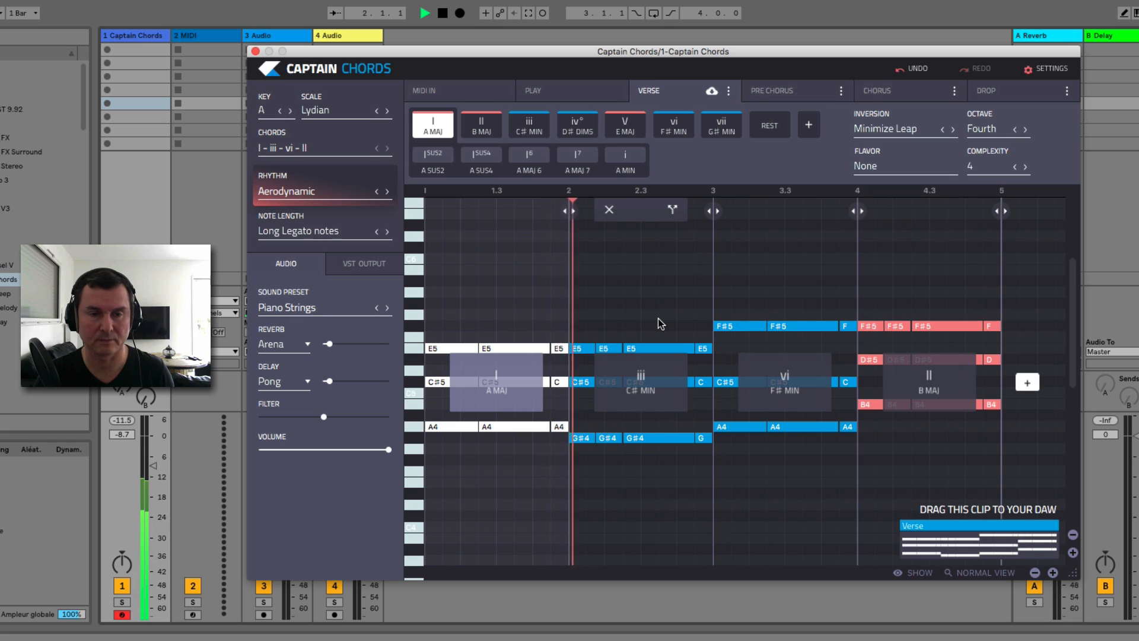
key("space")
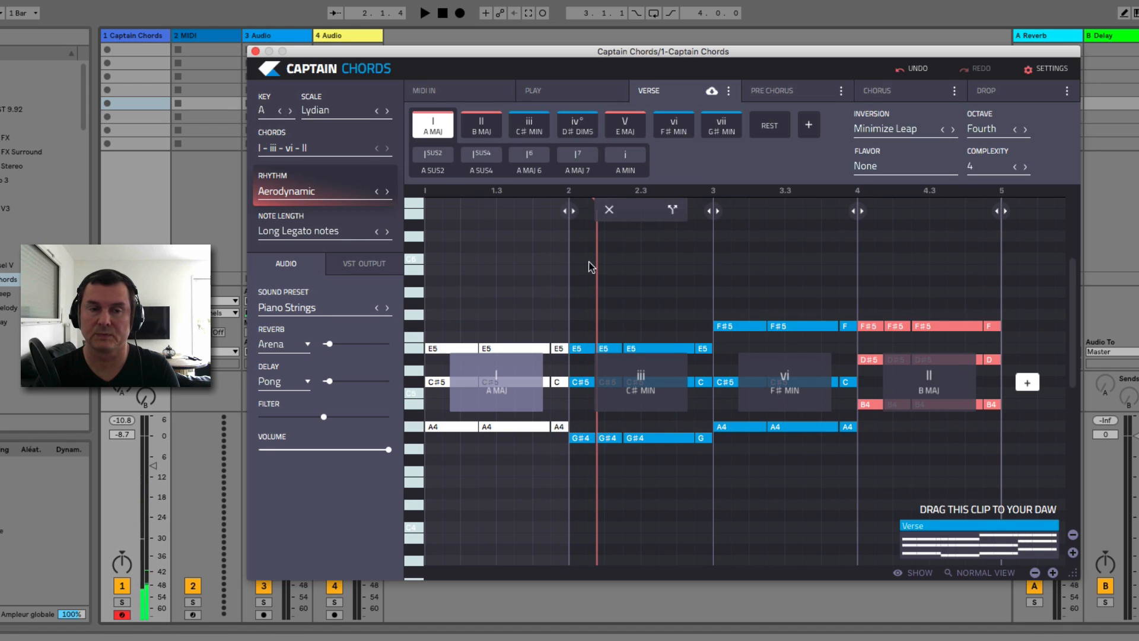
- Examine the available Captain Chords sound presets, keeping Piano Strings
left_click(302, 308)
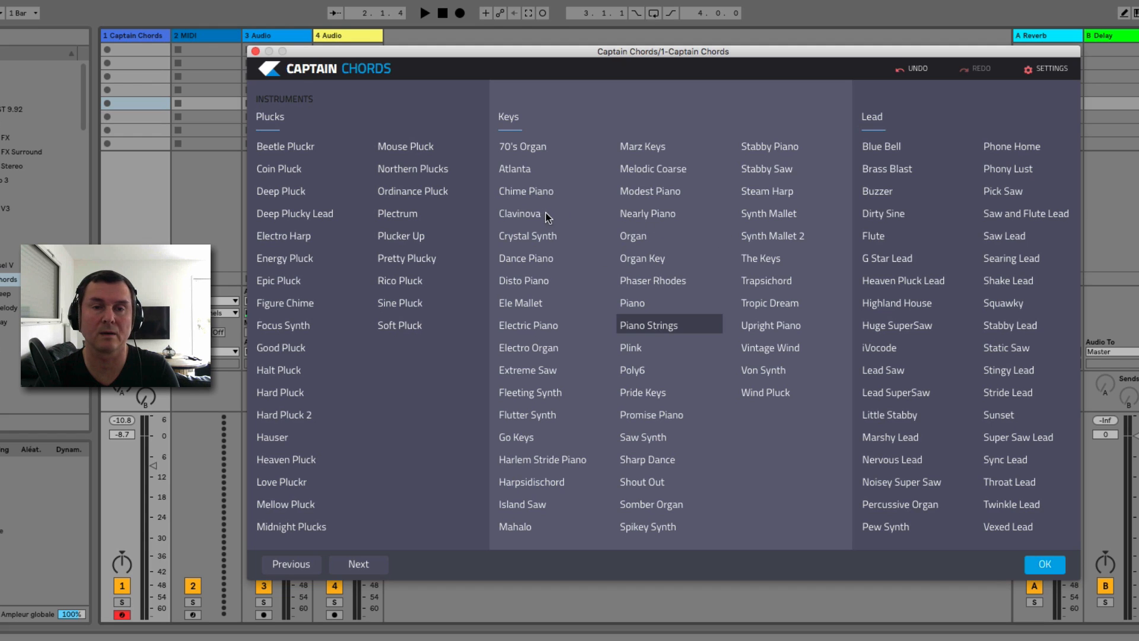
left_click(1044, 569)
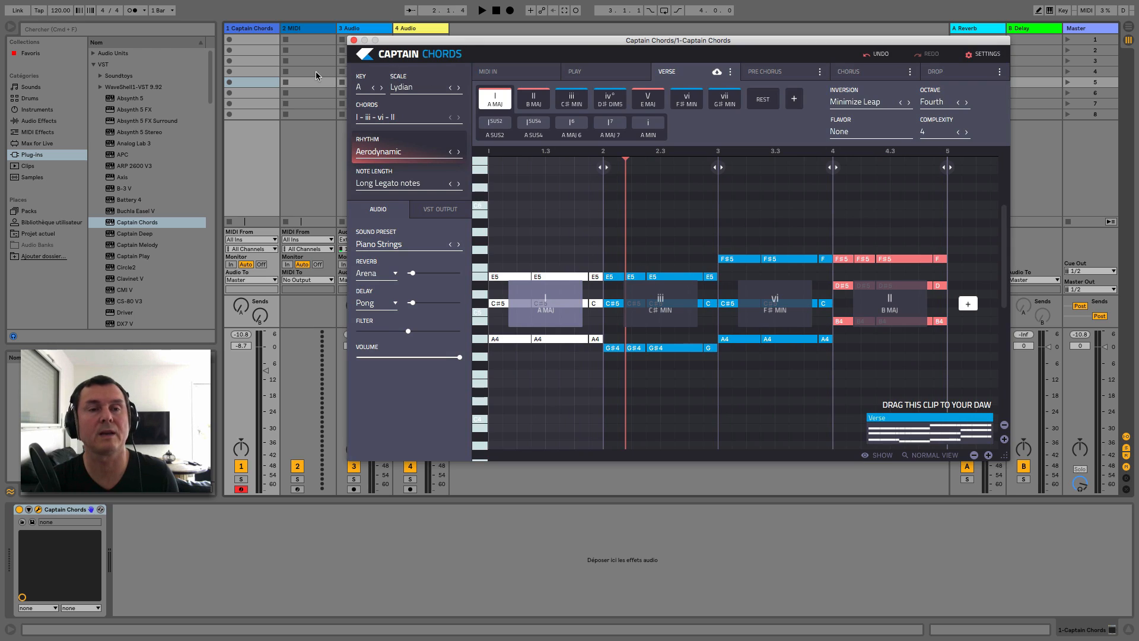
- Load the VOX Continental V2 plug-in onto the empty MIDI track 2
left_click(309, 28)
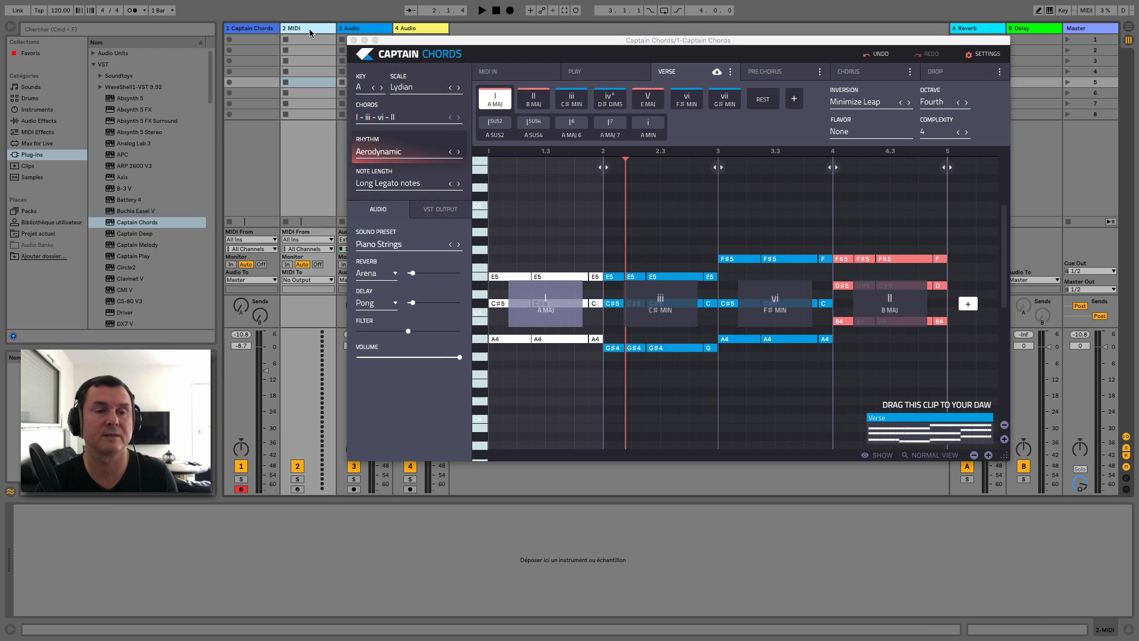
left_click(33, 155)
scroll(154, 185, "down", 15)
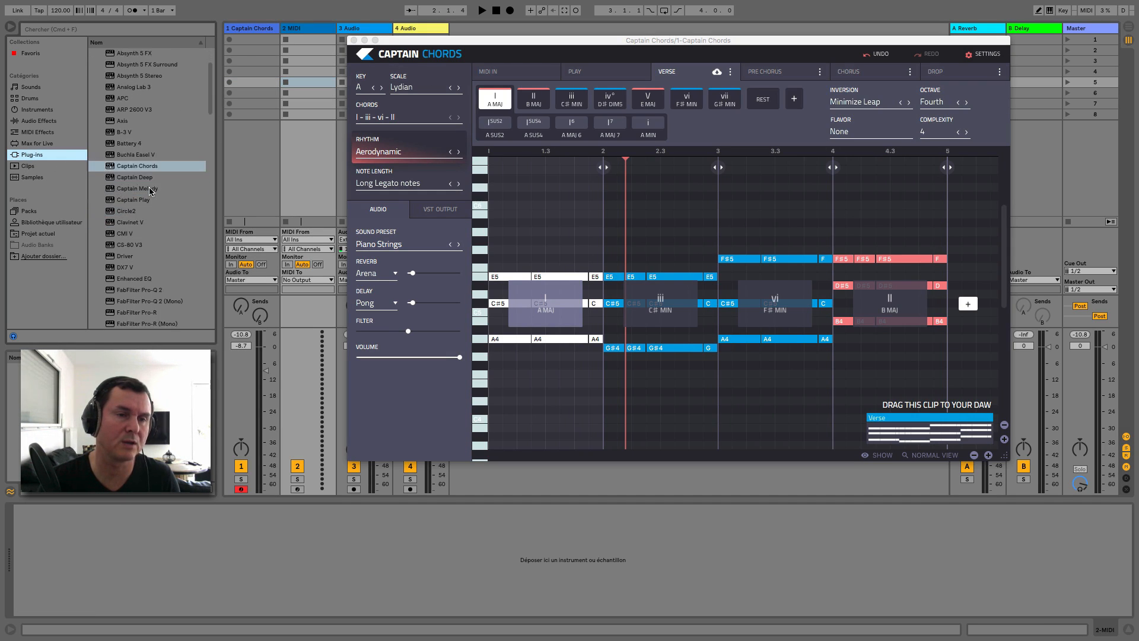
scroll(169, 189, "down", 10)
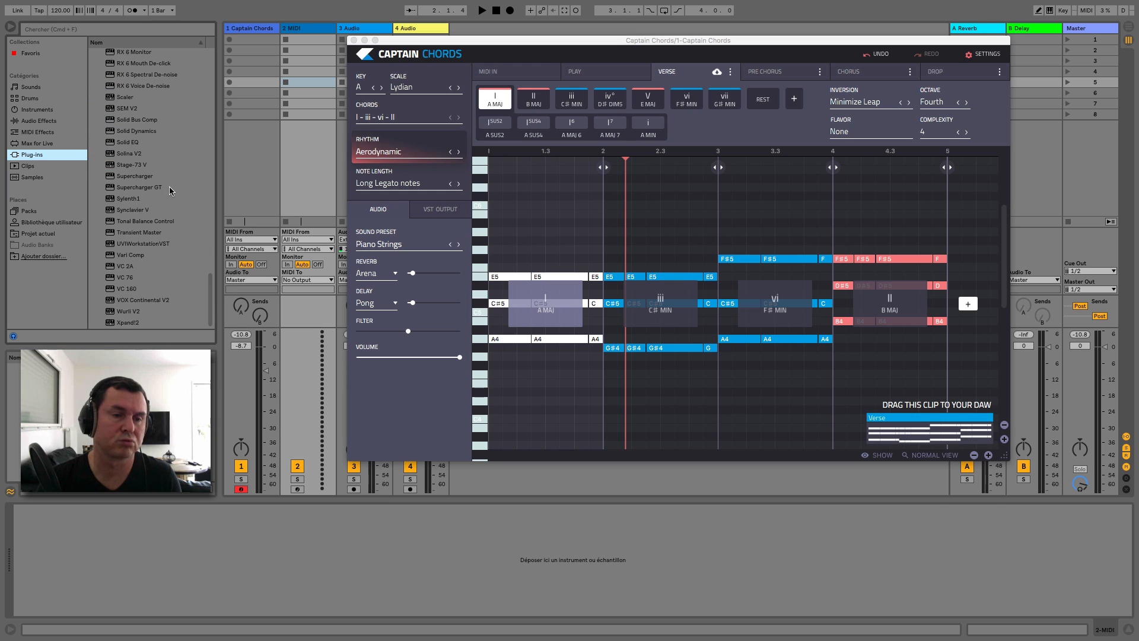
left_click(144, 301)
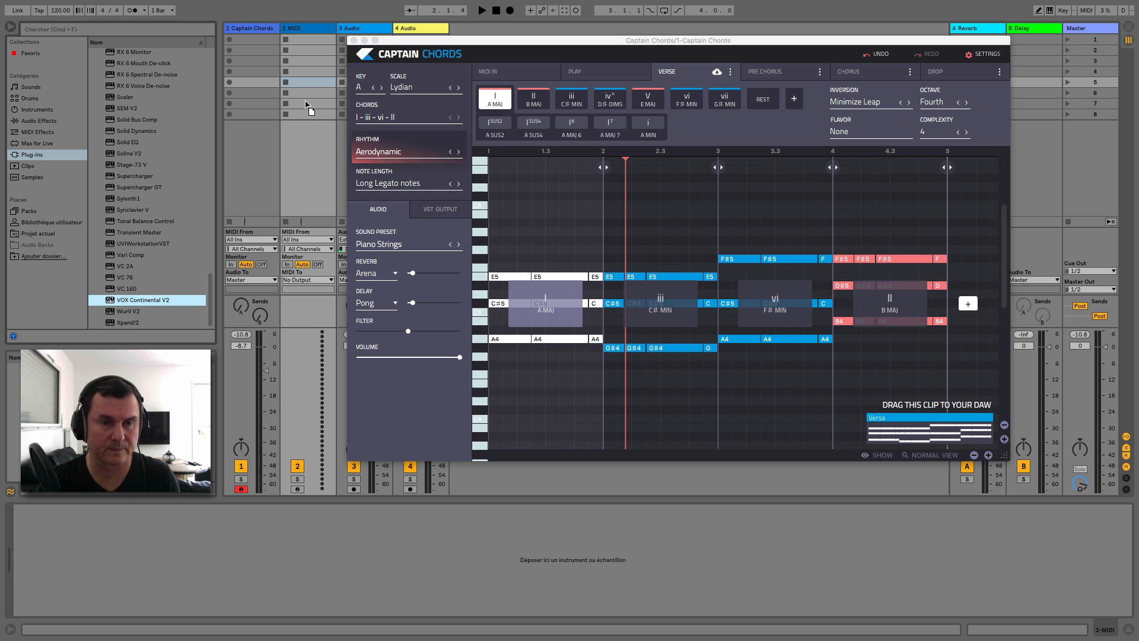
left_click_drag(306, 104, 303, 122)
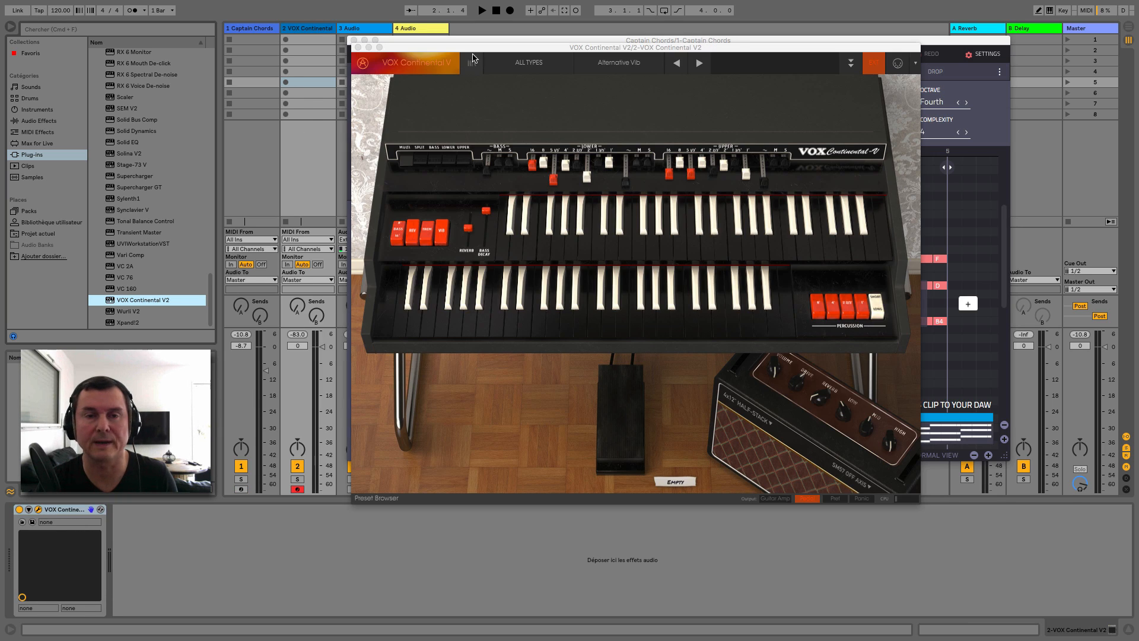
- Look over the VOX Continental V2 interface and its preset list, and close the instrument's window
left_click_drag(485, 52, 542, 51)
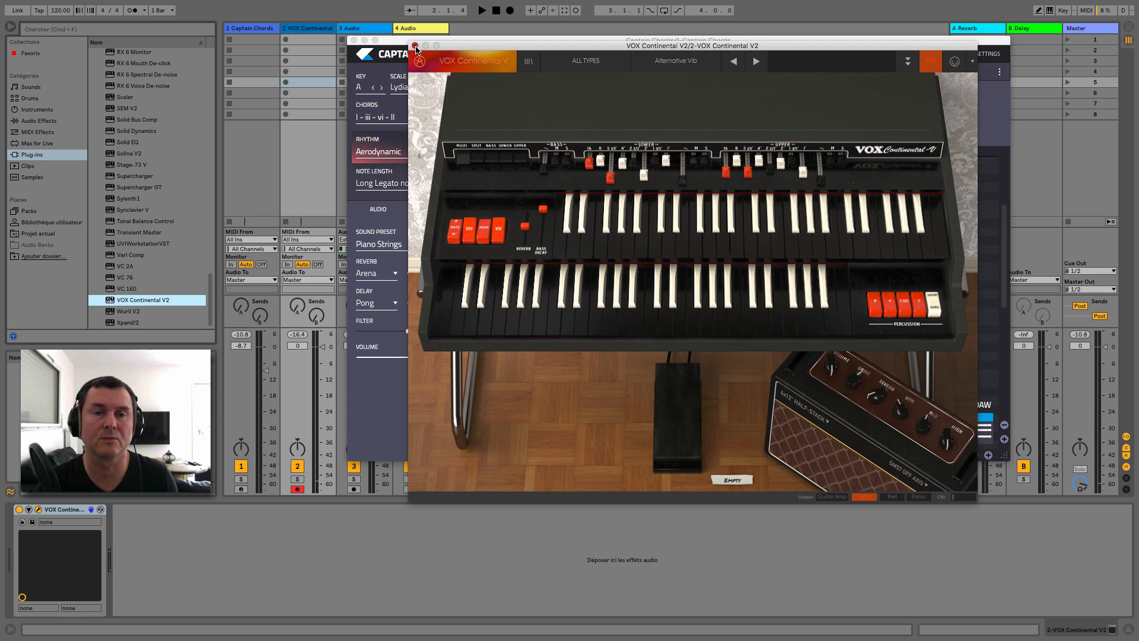
left_click(675, 68)
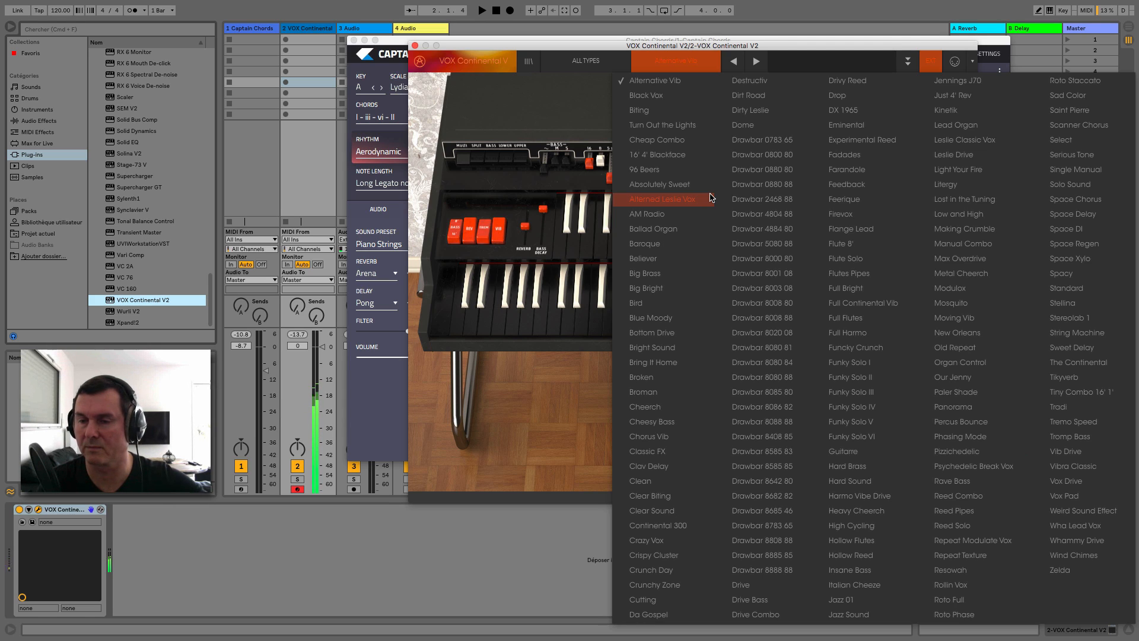
left_click(554, 109)
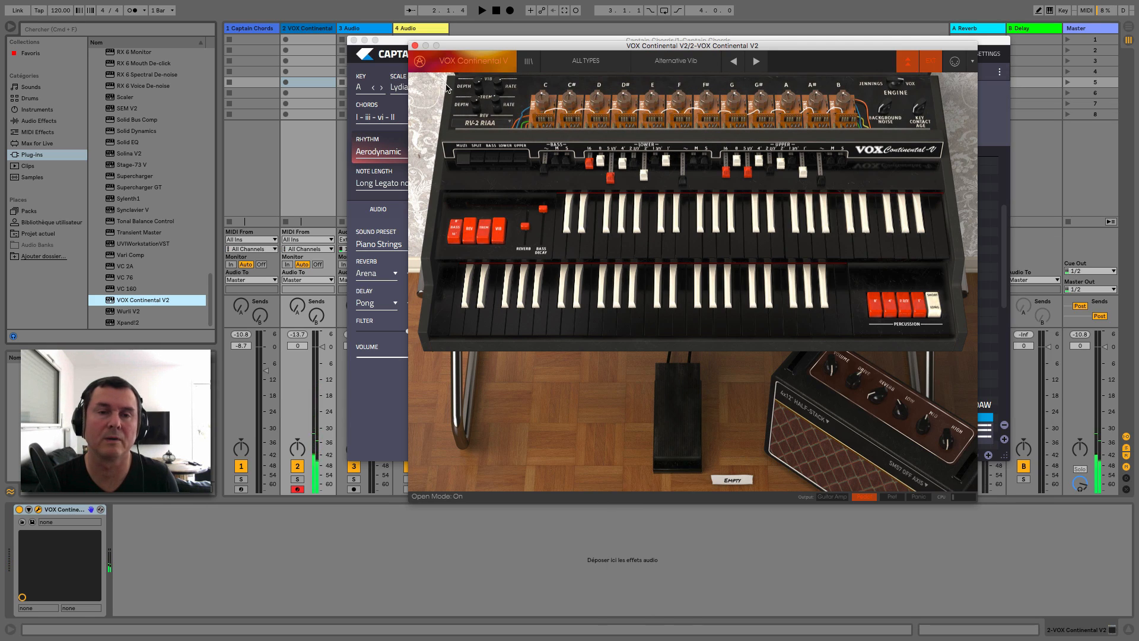
left_click(415, 45)
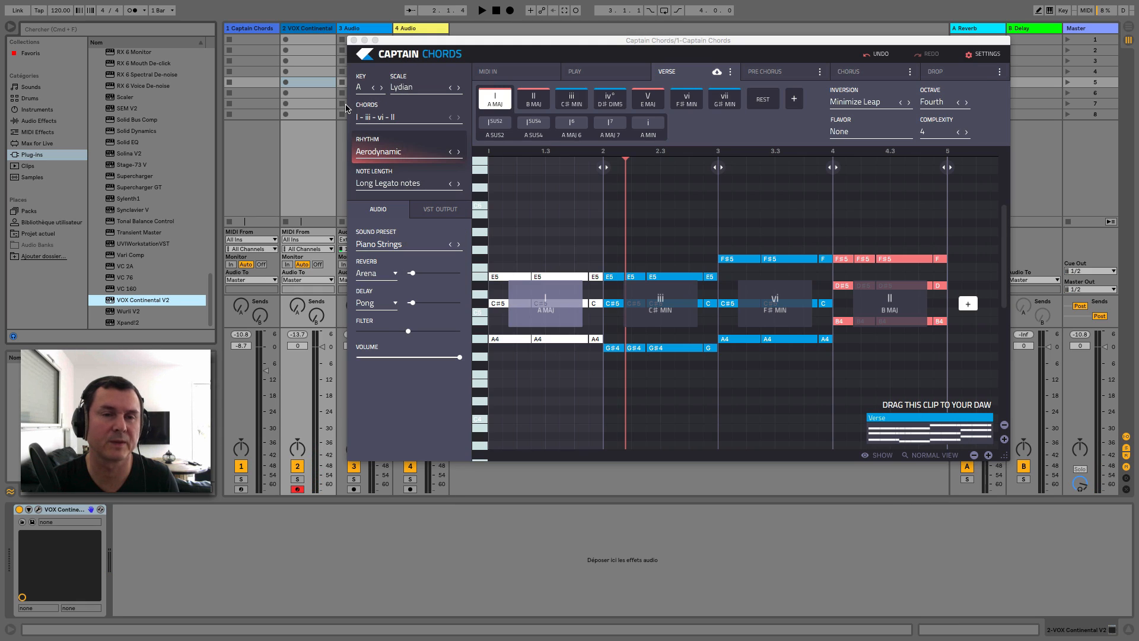
- Set the VOX Continental track's monitoring to In and its MIDI input to 1-Captain Chords, using the Captain Chords output as source
left_click_drag(395, 44, 405, 44)
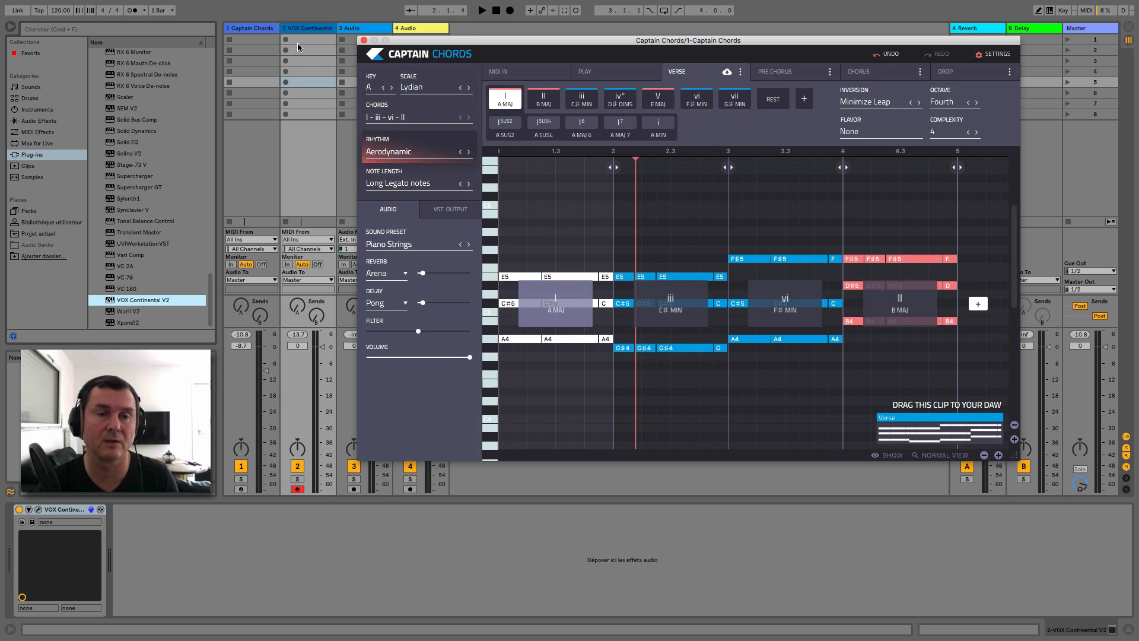
left_click(287, 265)
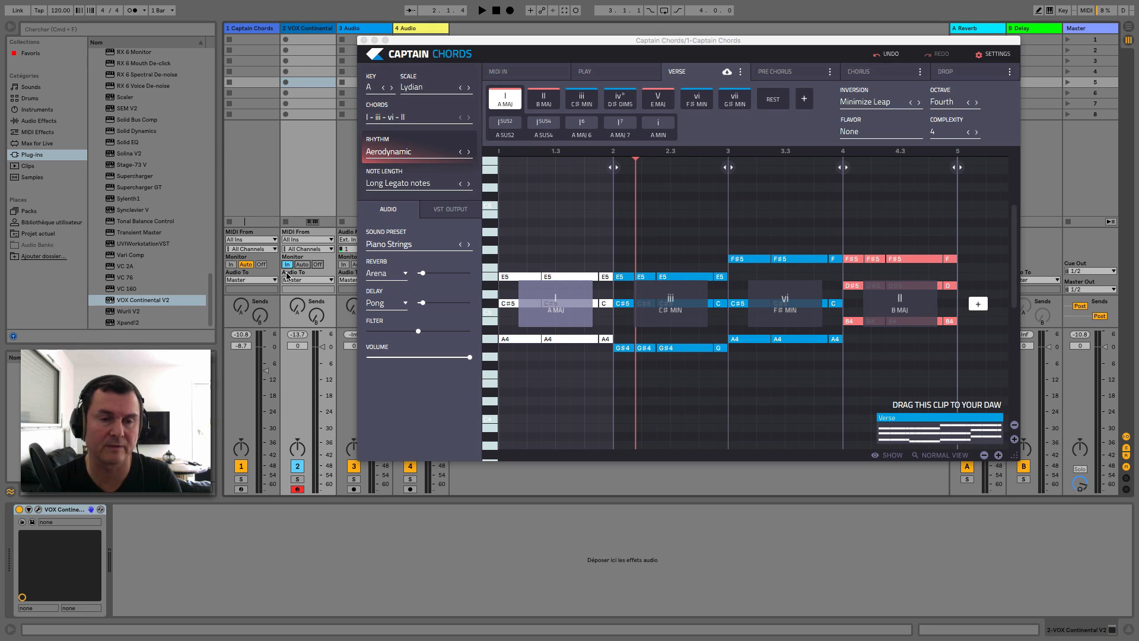
left_click(319, 240)
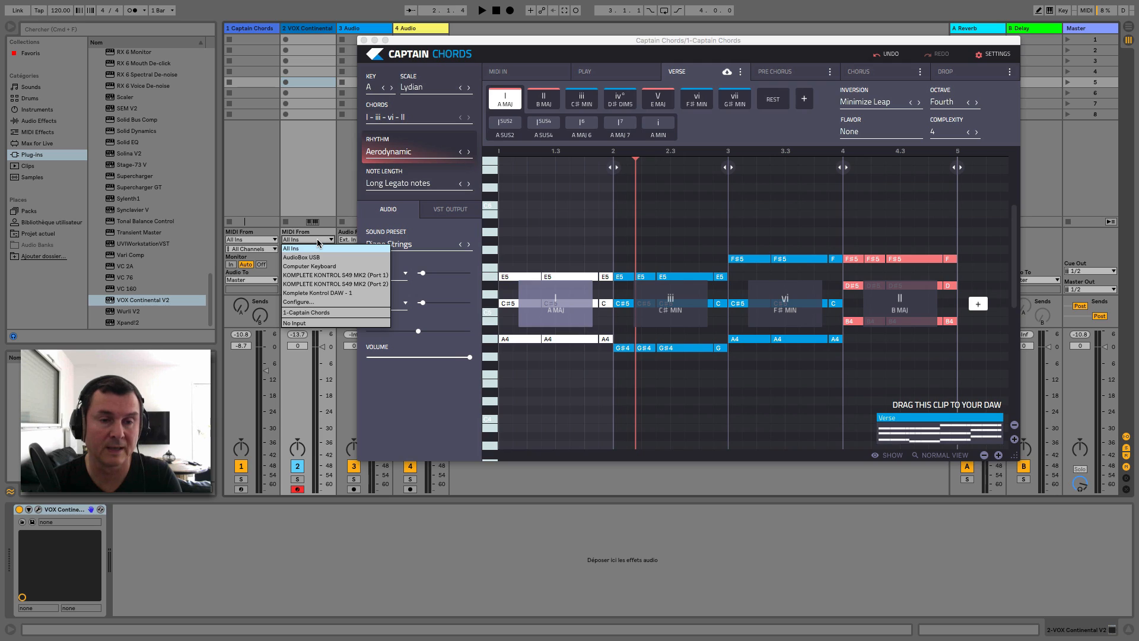
left_click(307, 313)
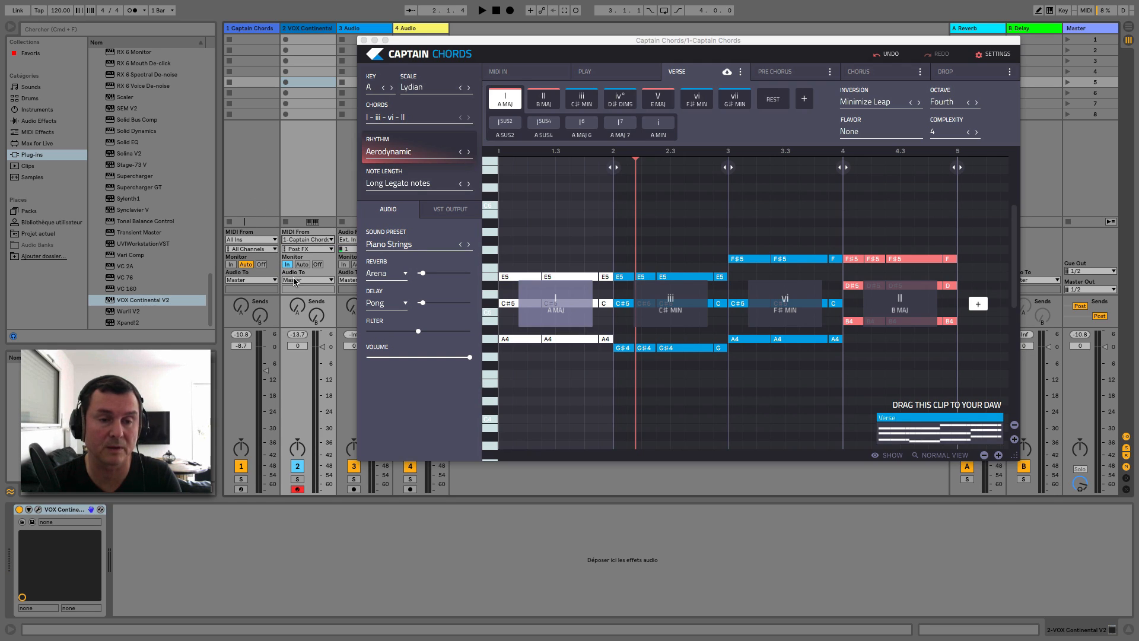
left_click(304, 250)
left_click(301, 284)
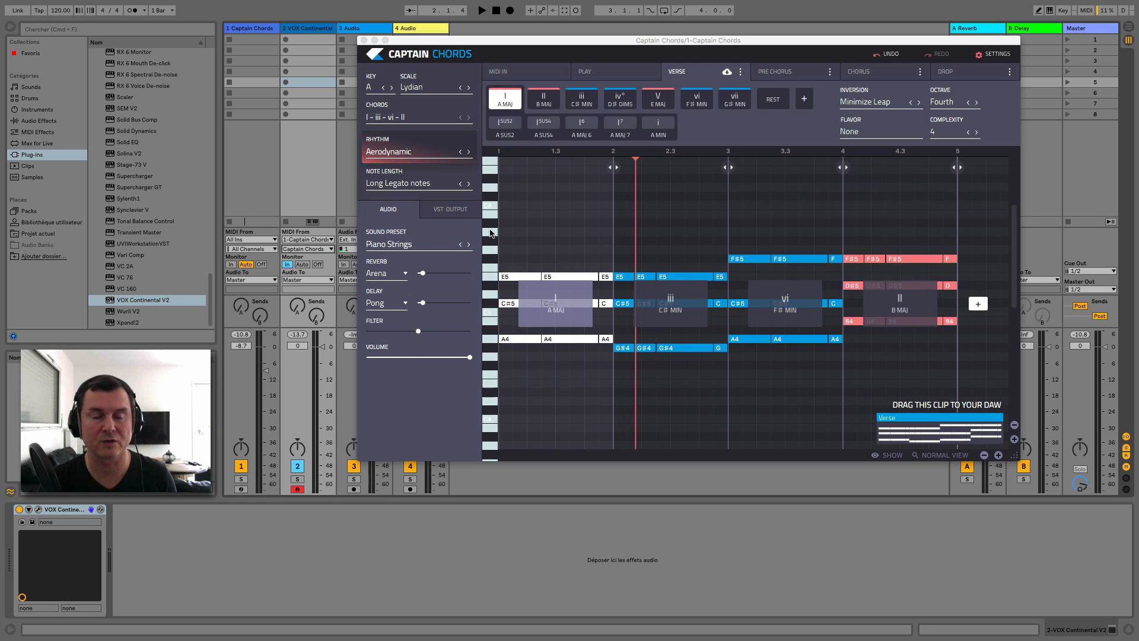
- Play the progression to test the routing, solo the VOX Continental track to hear it alone, and unsolo it
key("space")
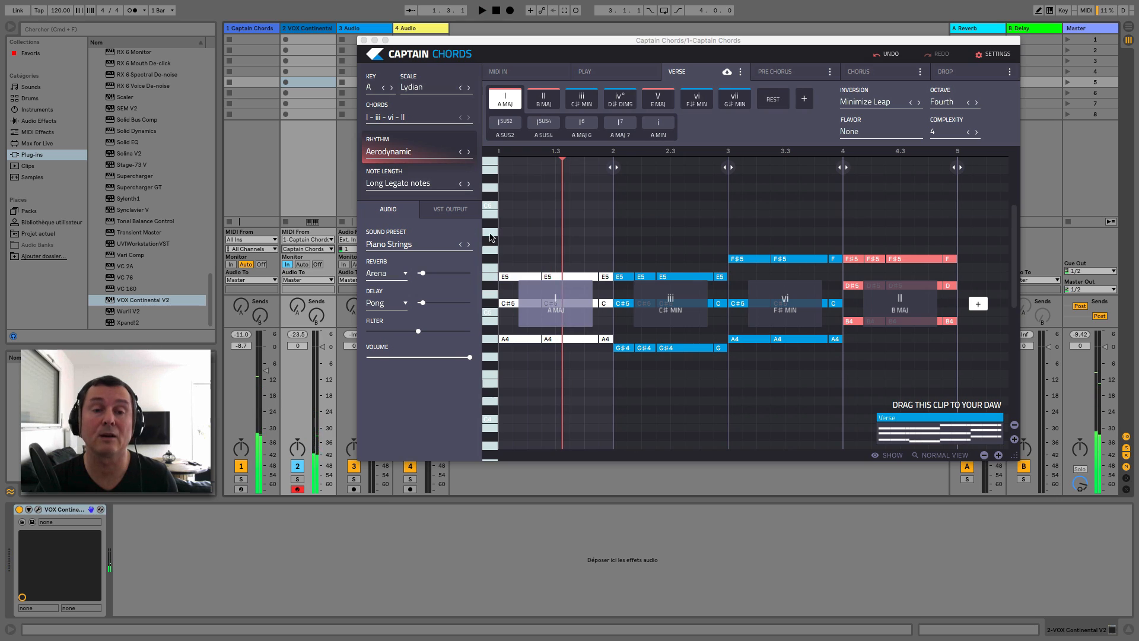
left_click(243, 480)
left_click(299, 481)
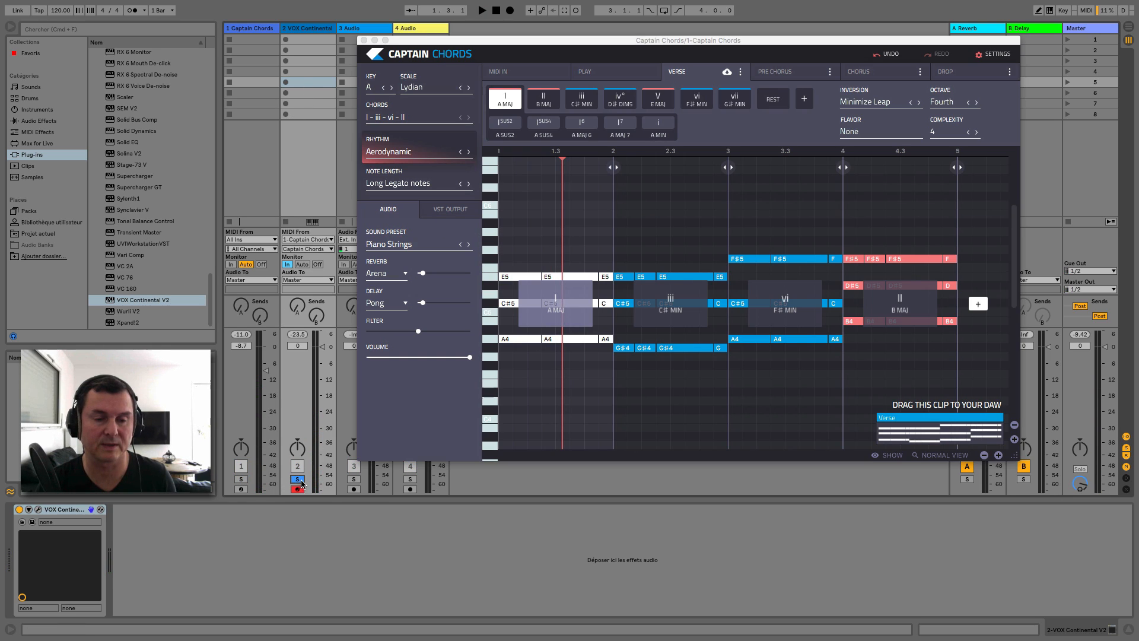
key("space")
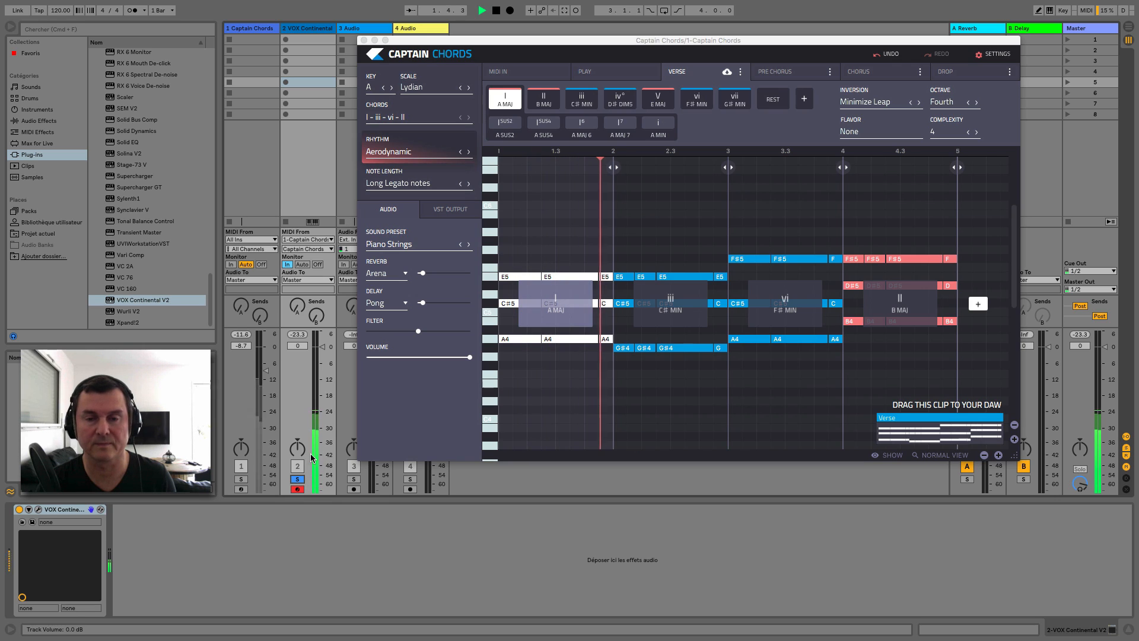
key("space")
left_click(297, 480)
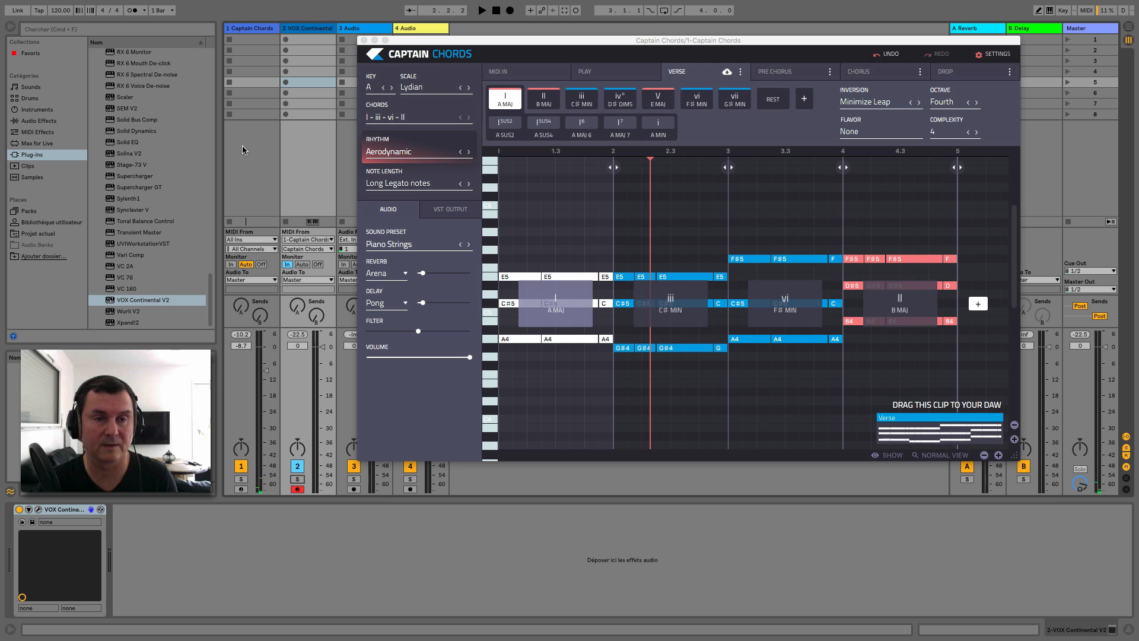
- Switch Captain Chords from its internal audio to VST output
left_click(450, 212)
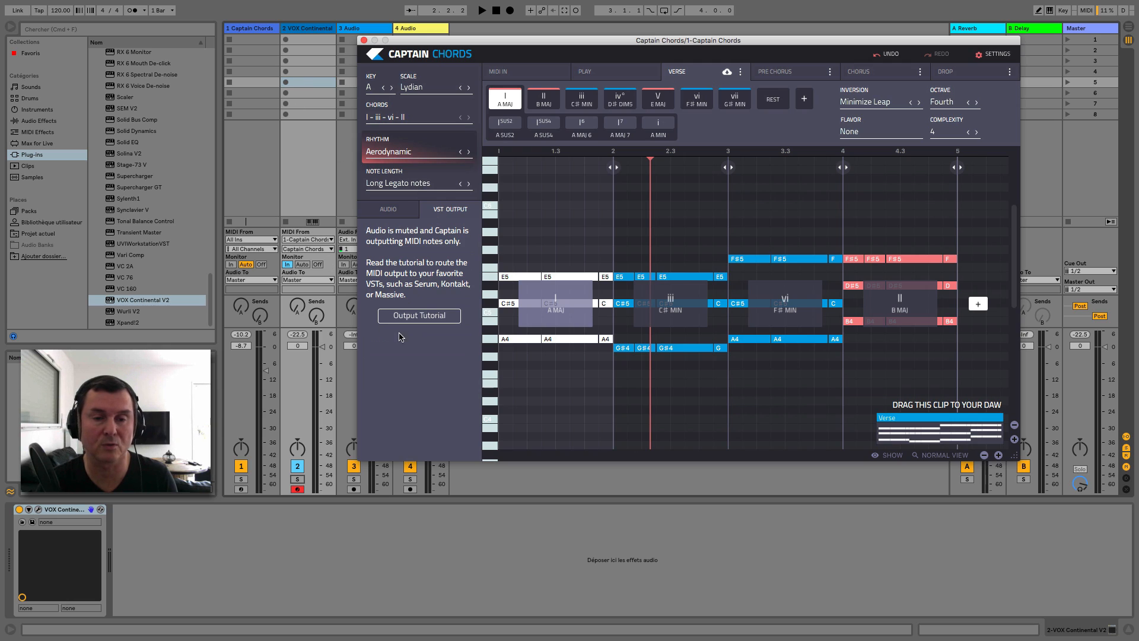
- Read the output tutorial on routing inside Ableton Live, close it, and compare the Audio settings with the VST output page
left_click(418, 316)
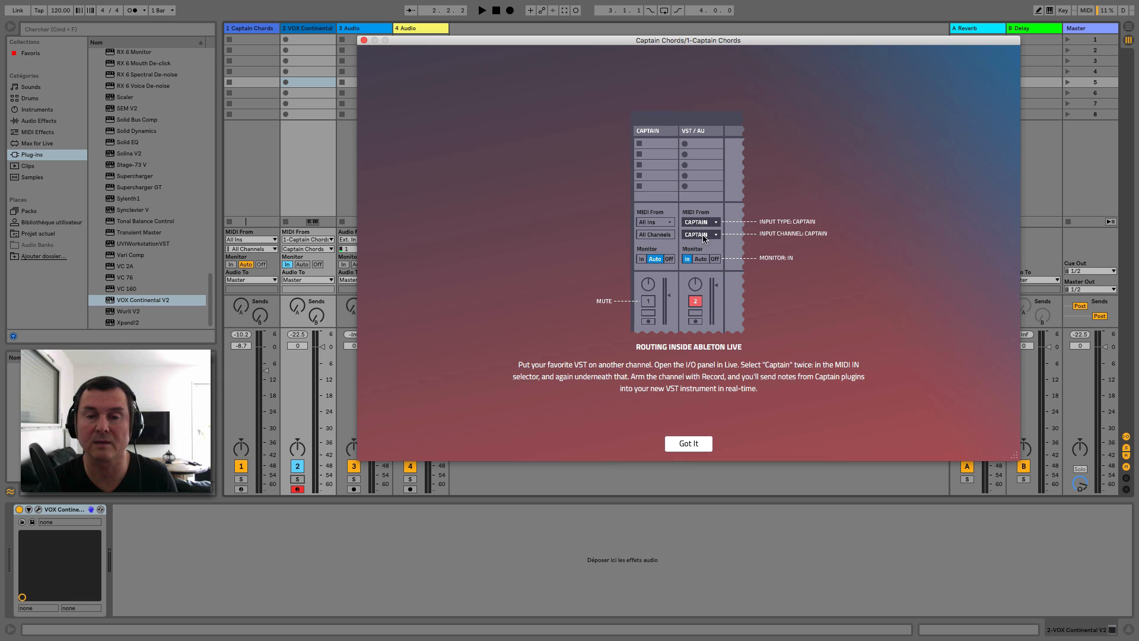
left_click(689, 444)
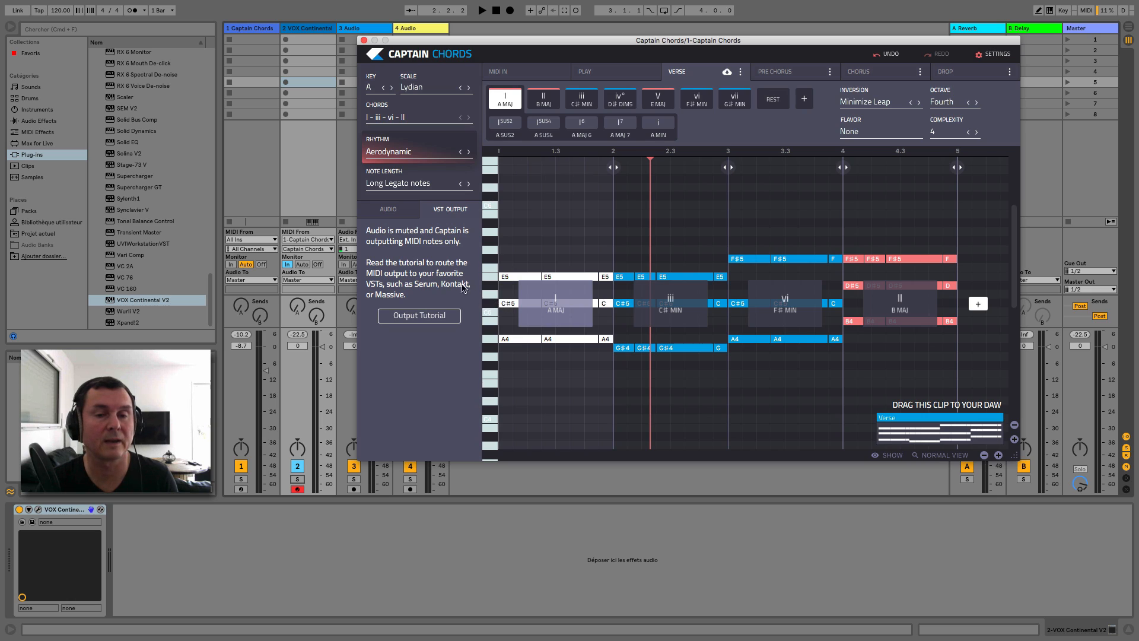
left_click(406, 212)
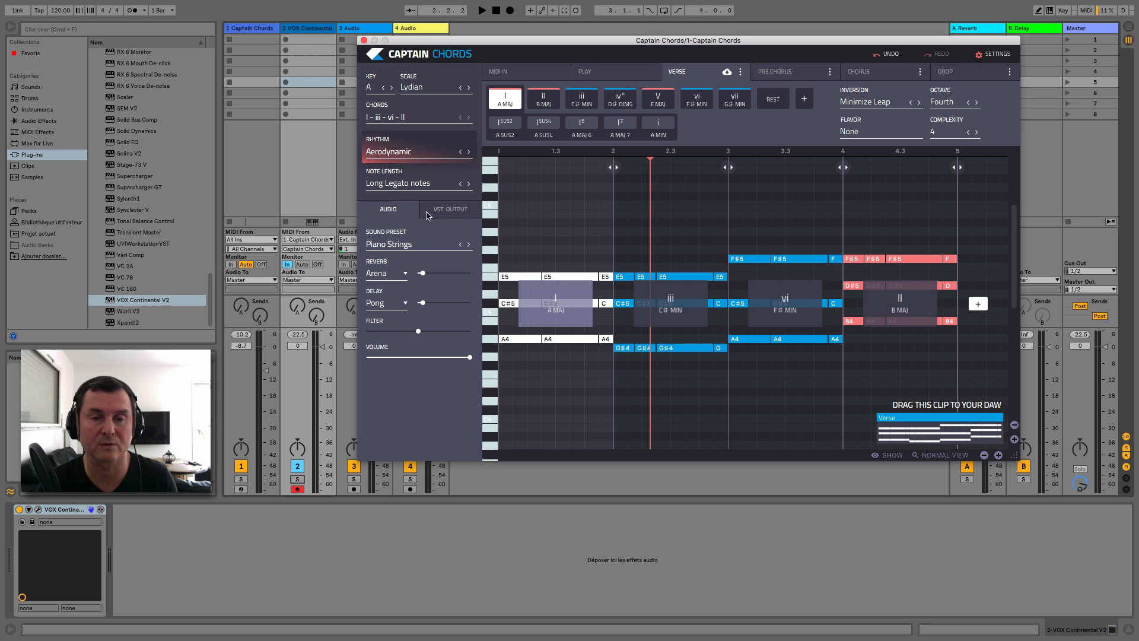
left_click(467, 213)
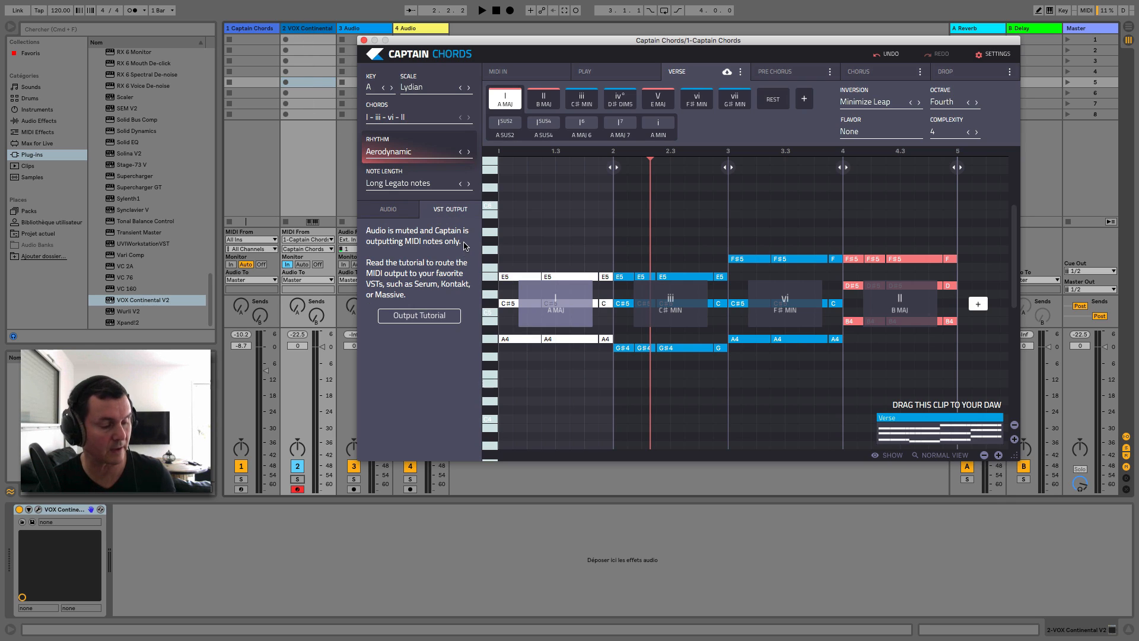
- Play the Aerodynamic verse progression through the VOX Continental track
key("space")
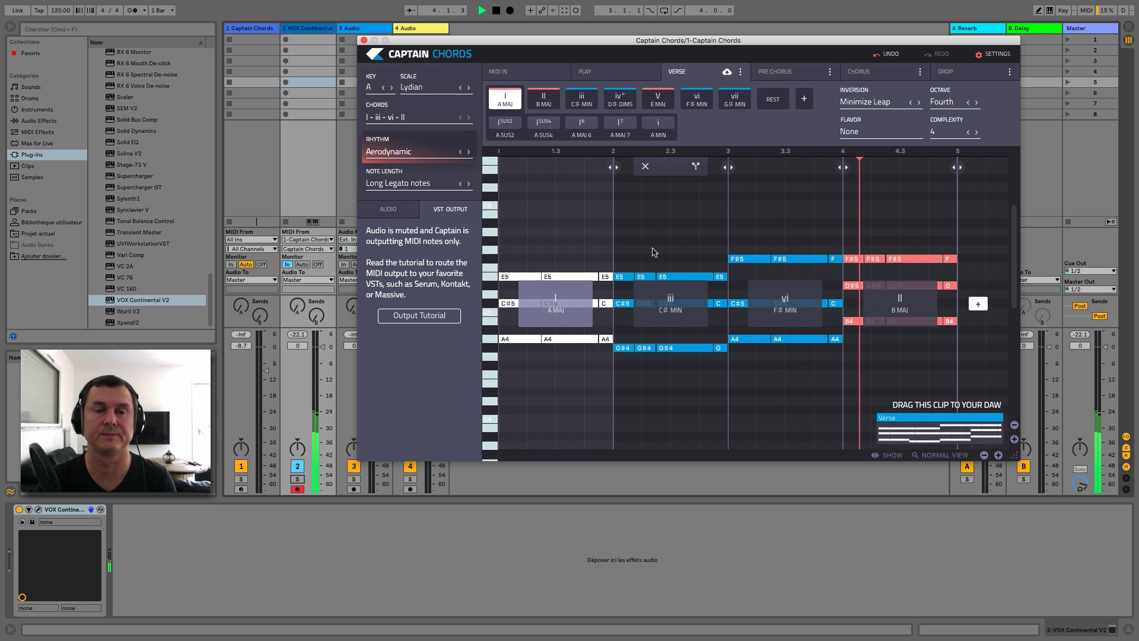
key("space")
scroll(665, 224, "up", 2)
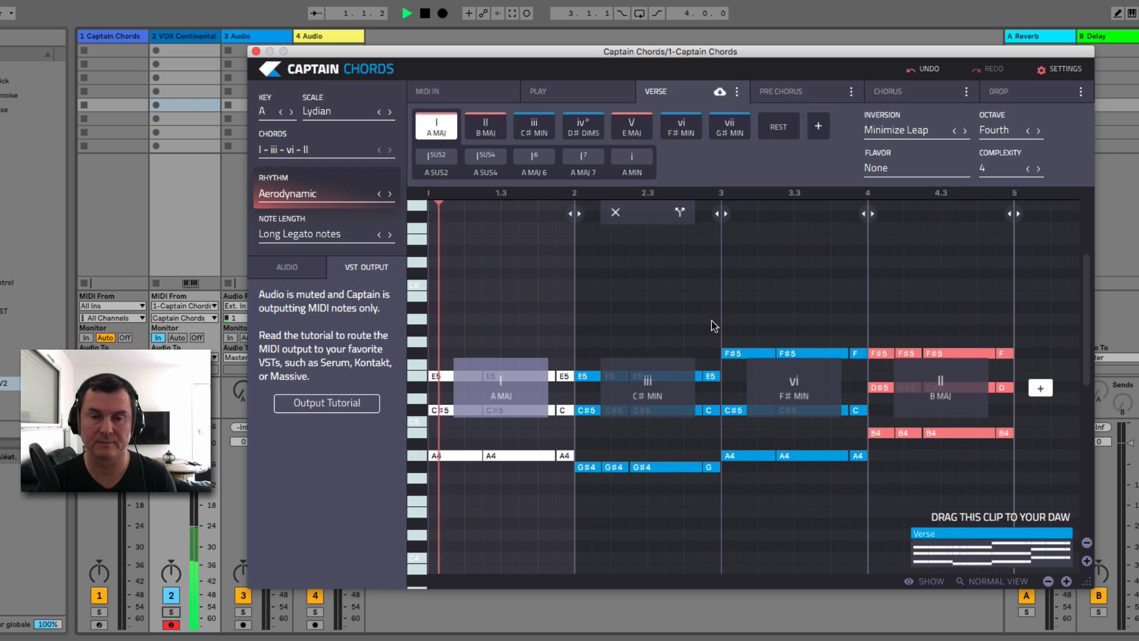
- Try the Default Triad inversion on the verse chords and return it to Minimize Leap
left_click(916, 132)
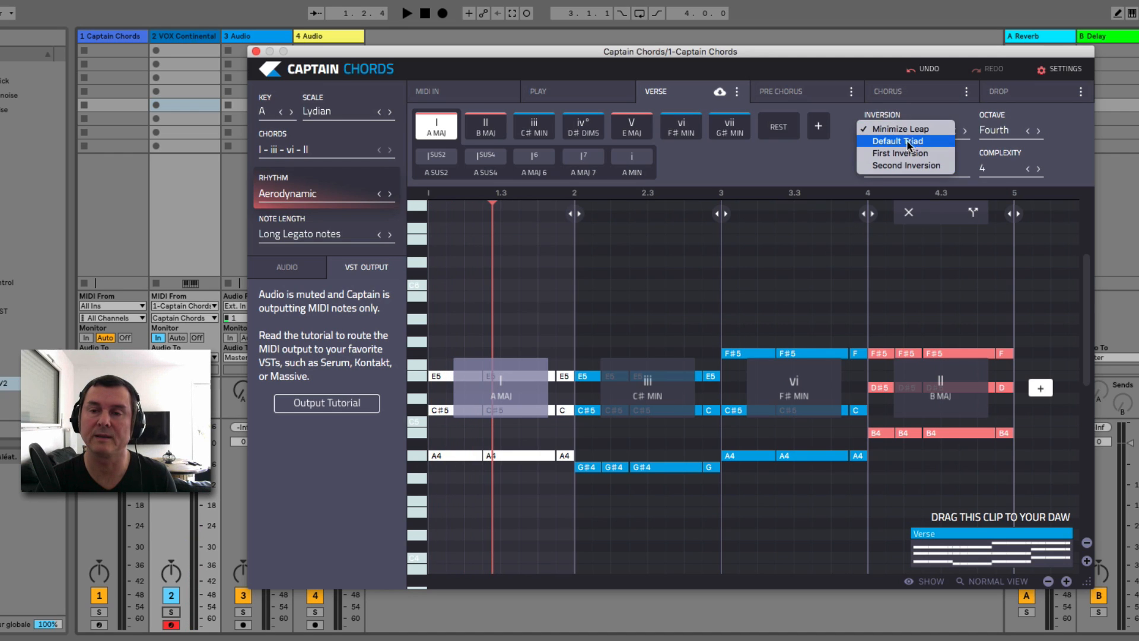
left_click(903, 144)
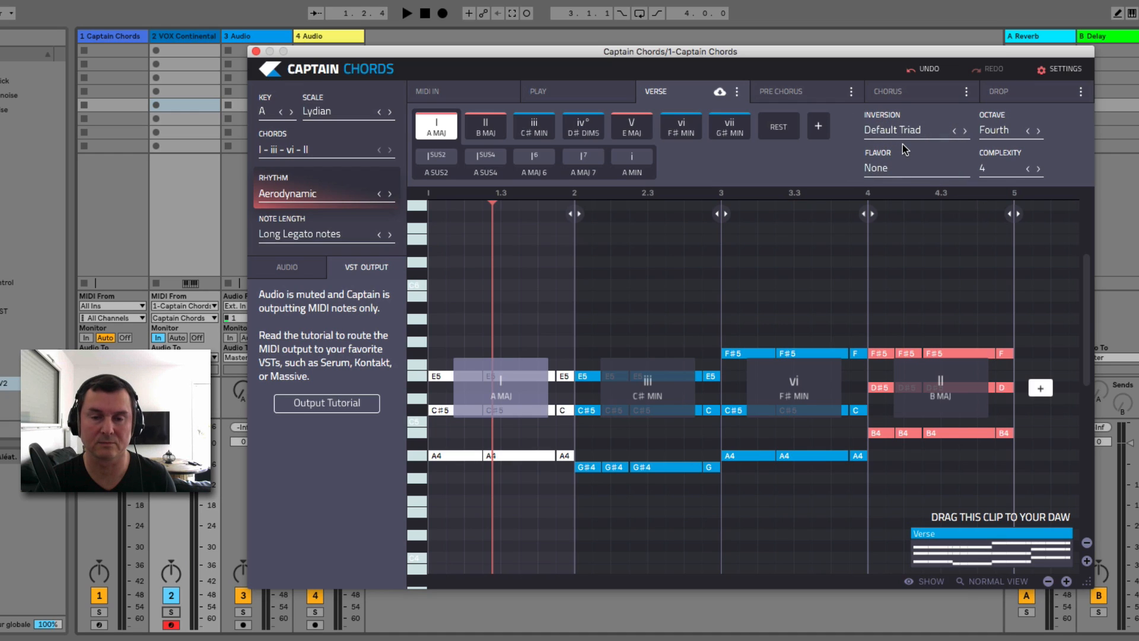
left_click(902, 131)
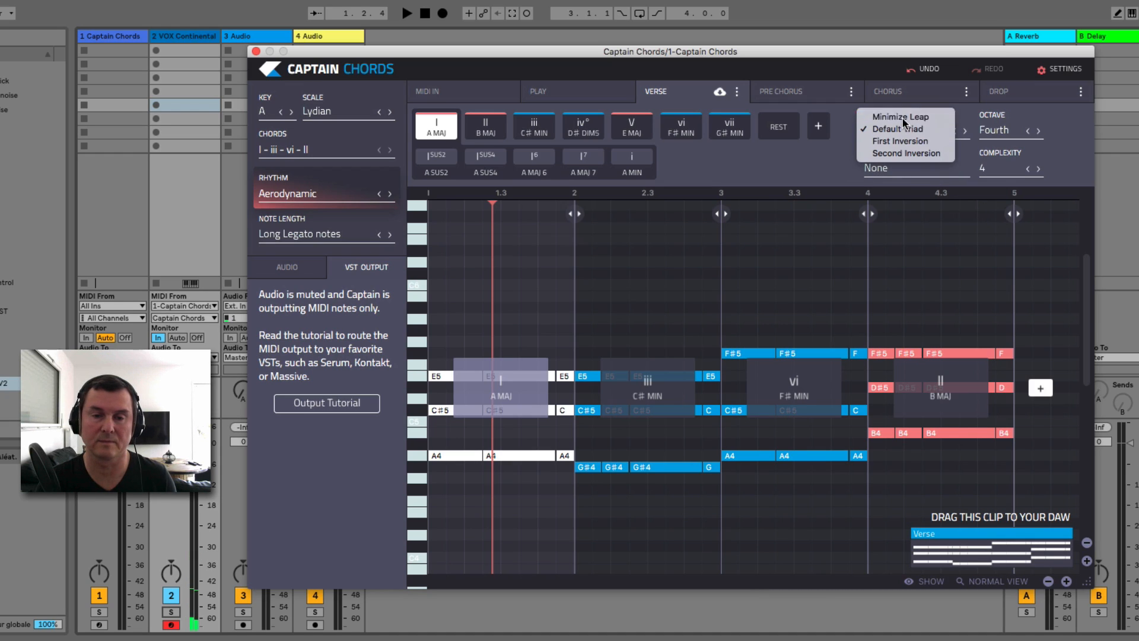
left_click(903, 119)
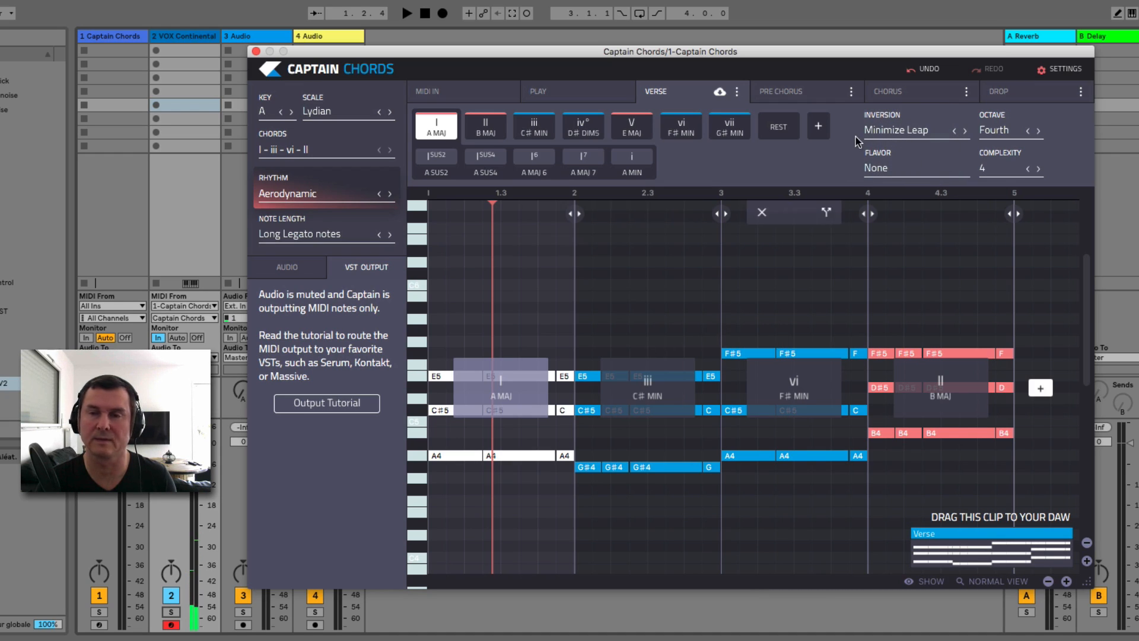
- Compare the Default Triad and First Inversion voicings, leaving the inversion on Default Triad
left_click(966, 131)
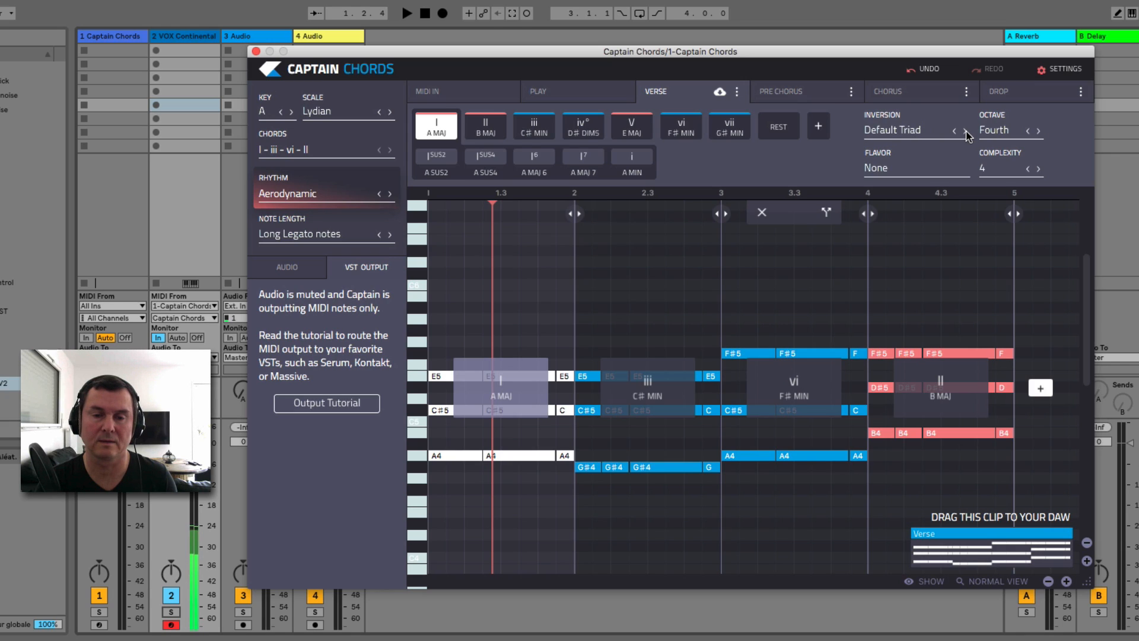
left_click(966, 131)
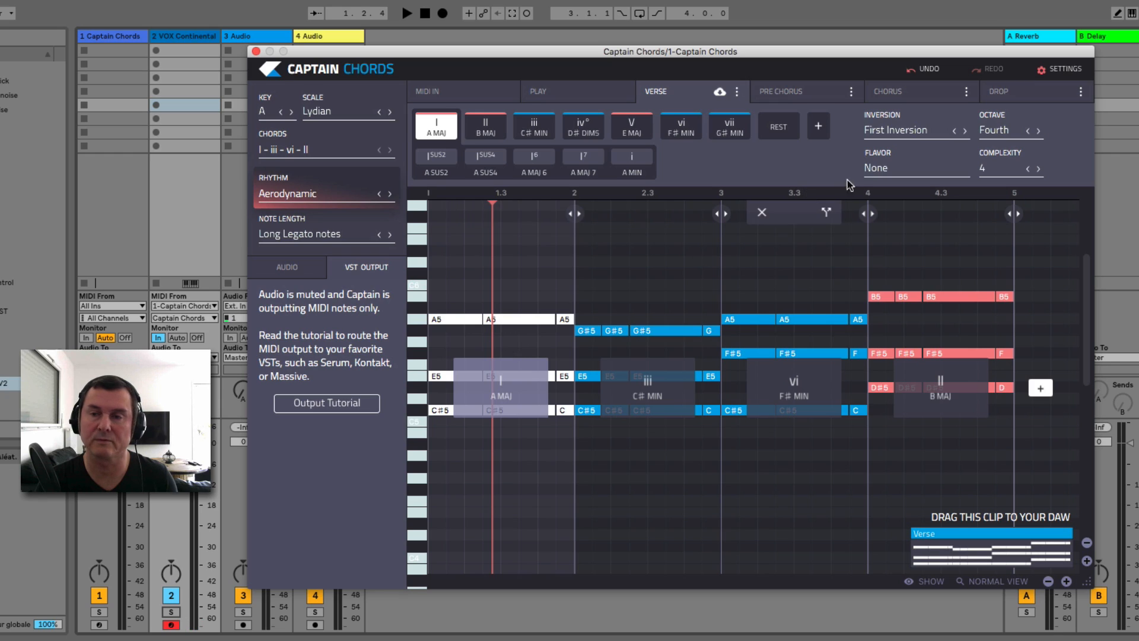
left_click(954, 131)
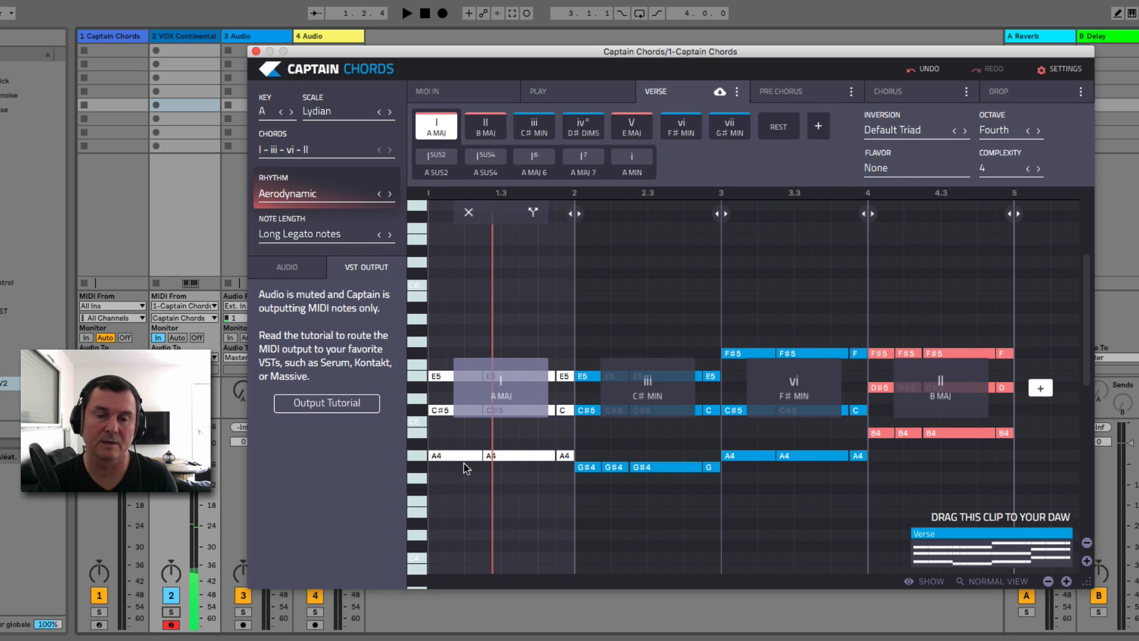
- Try First Inversion and Second Inversion, play the progression in Second Inversion, and return the inversion to Default Triad
left_click(965, 130)
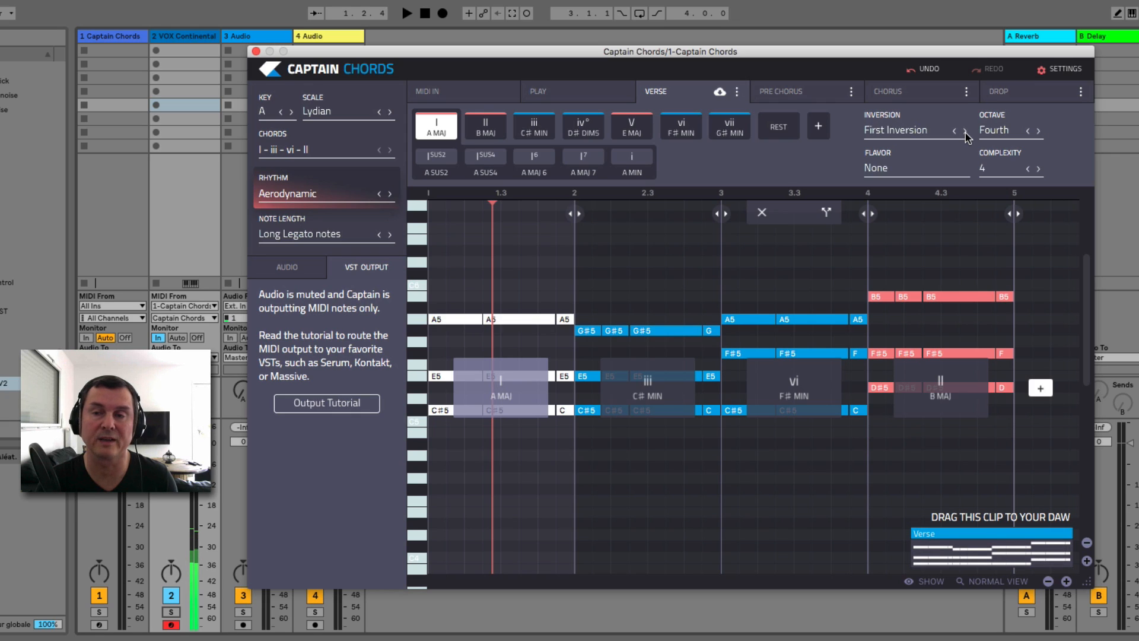
left_click(966, 132)
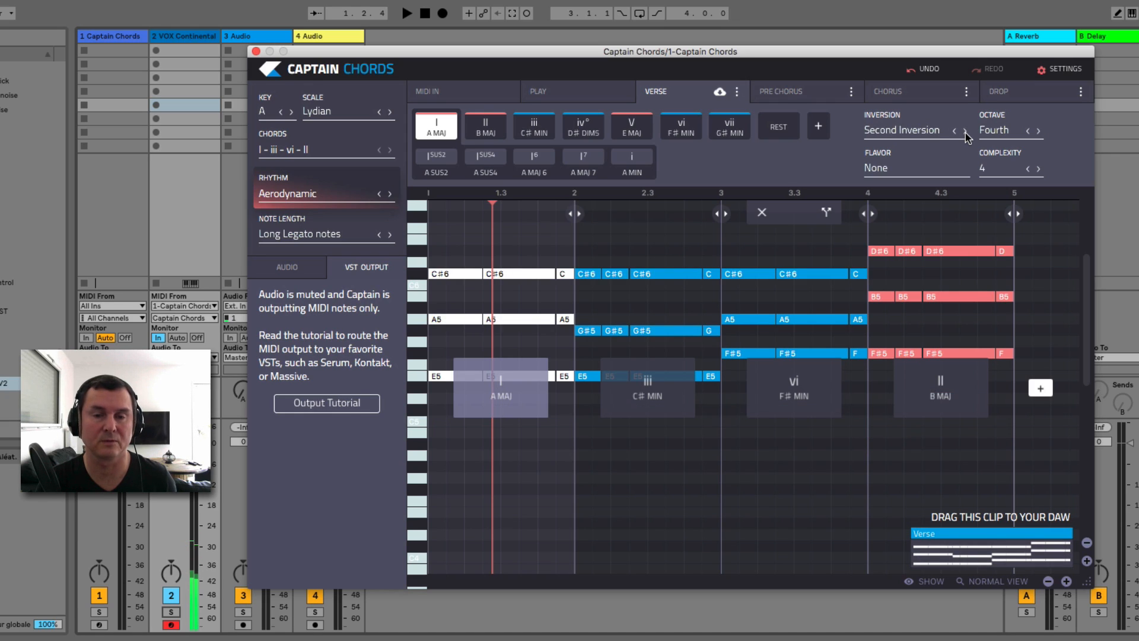
key("space")
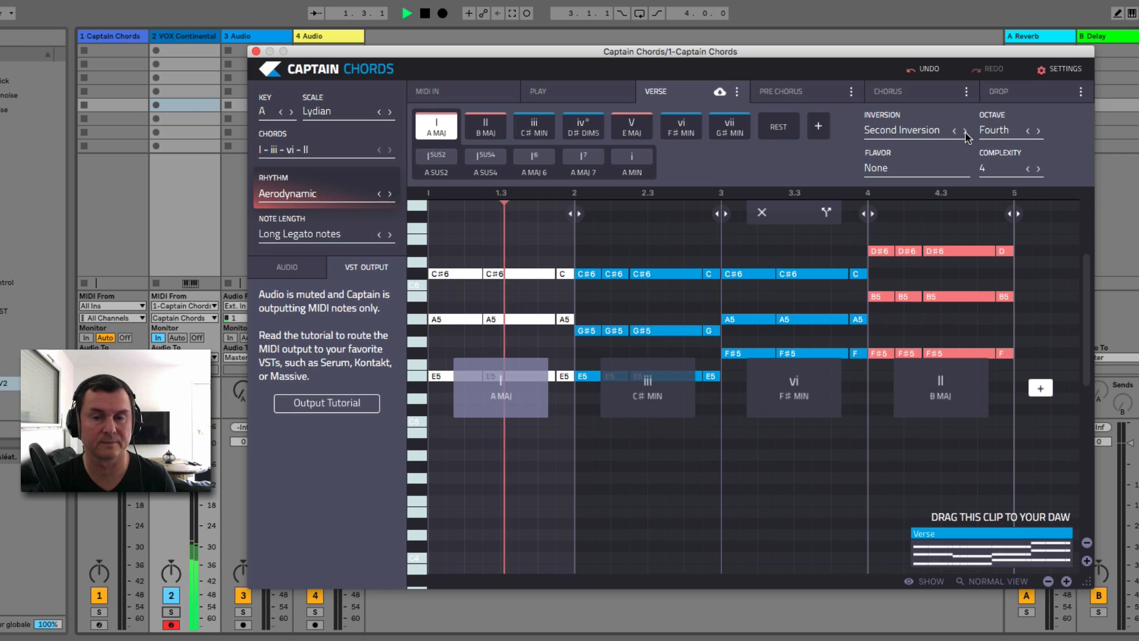
key("space")
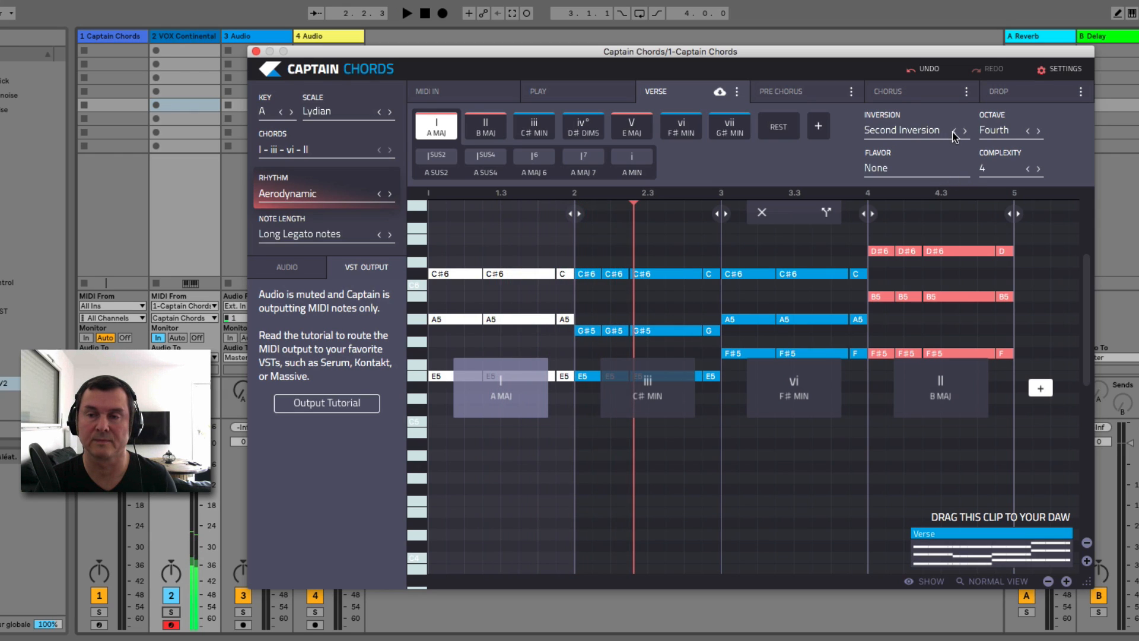
left_click(954, 131)
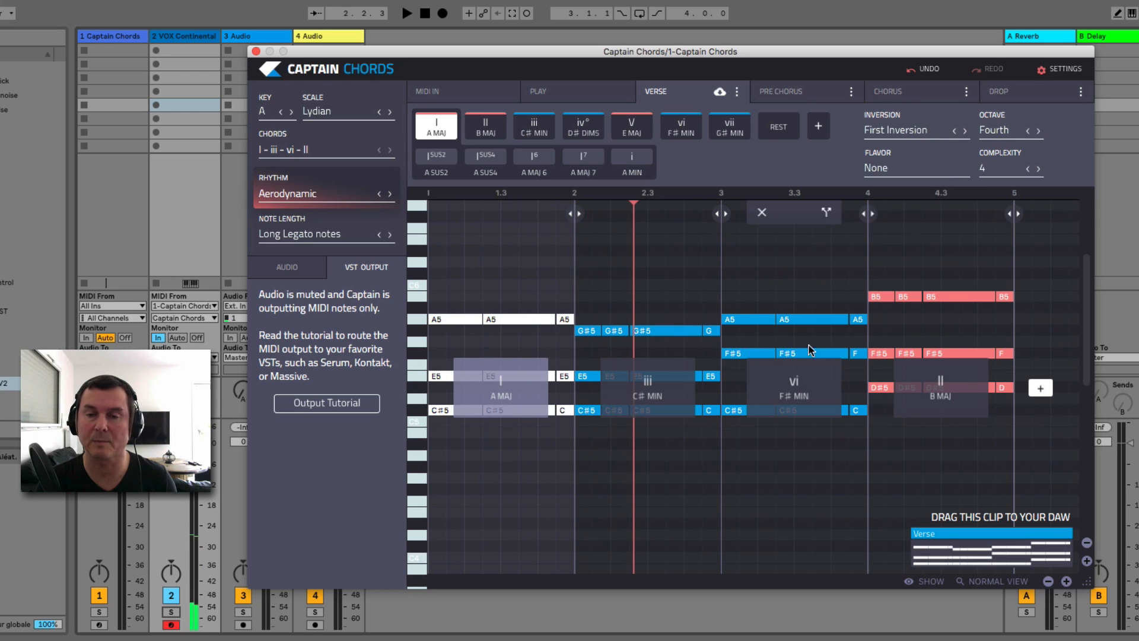
left_click(954, 131)
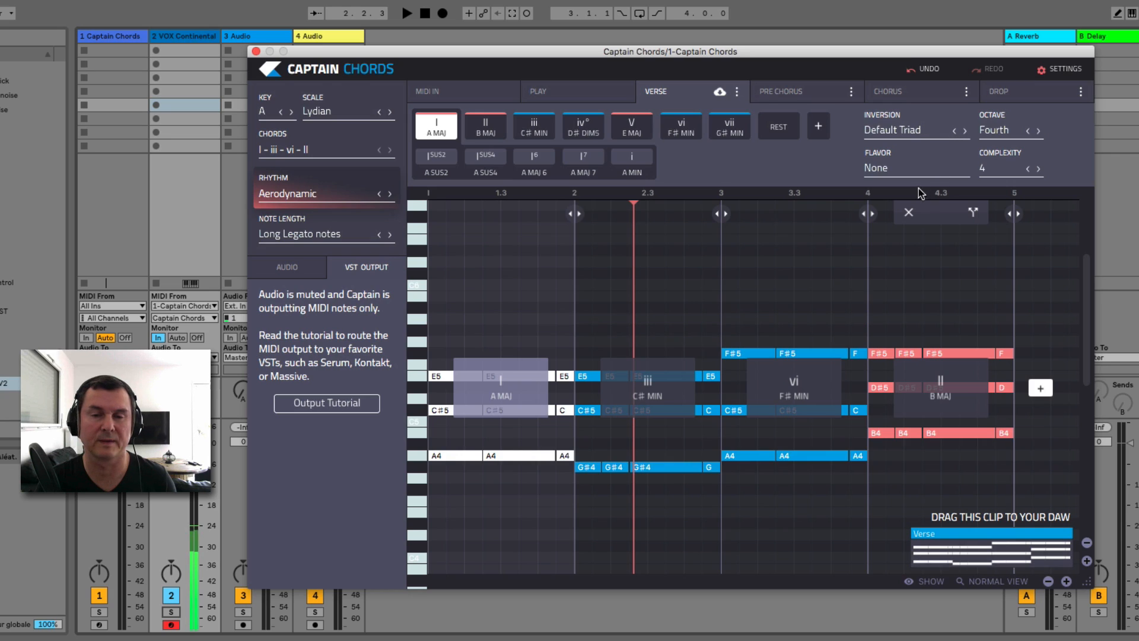
- Set the chord octave to Third and play the progression to hear the lower register
left_click(1004, 131)
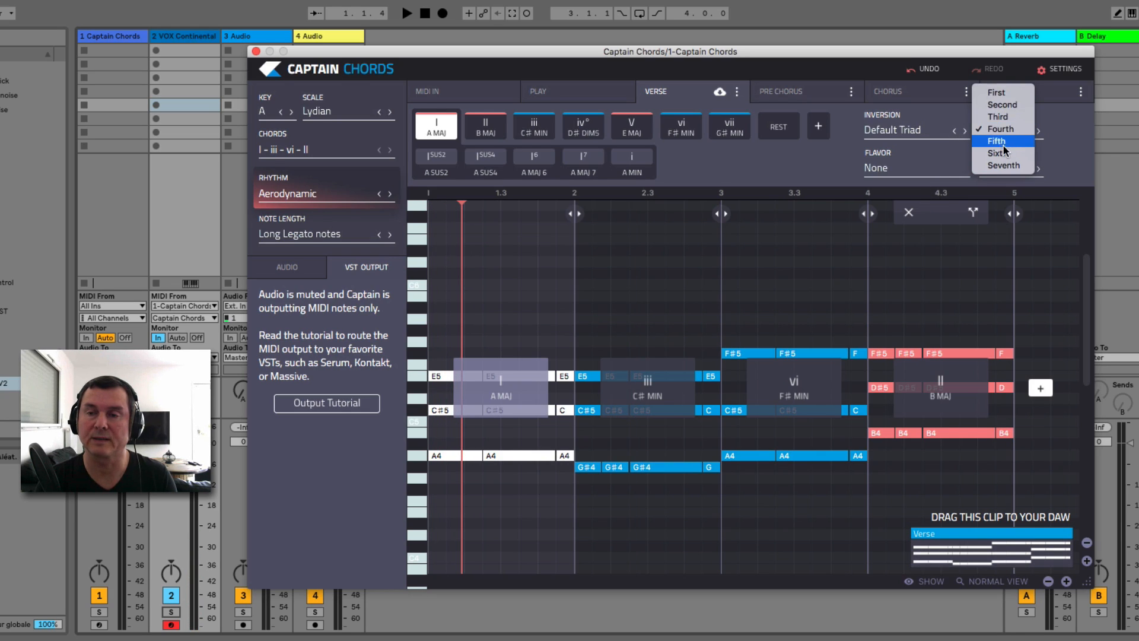
left_click(1000, 117)
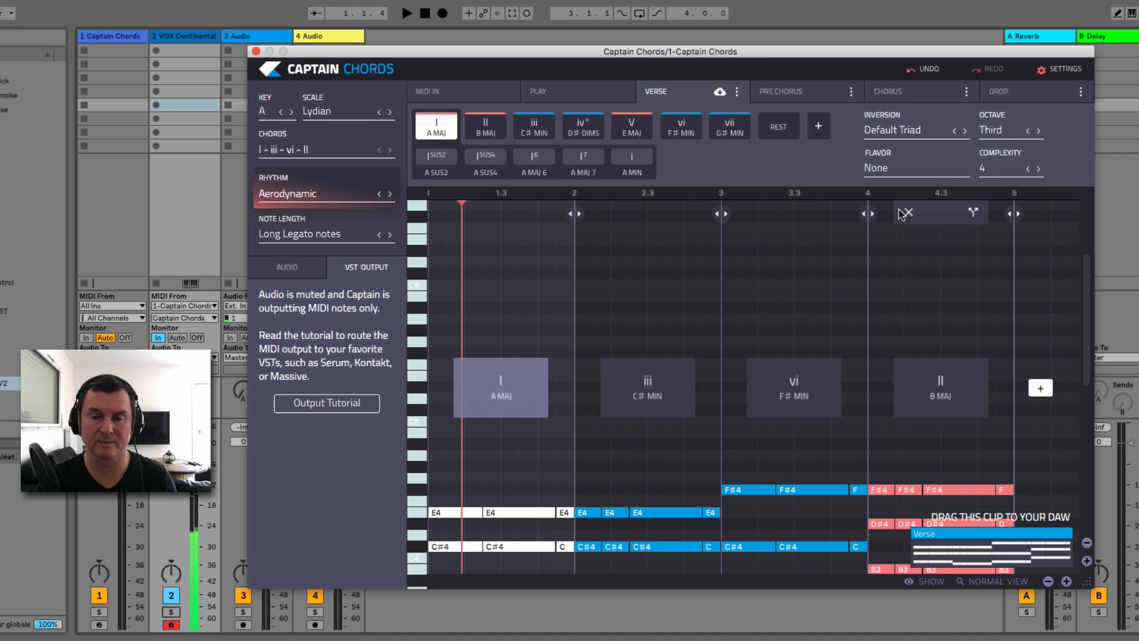
scroll(872, 240, "down", 5)
key("space")
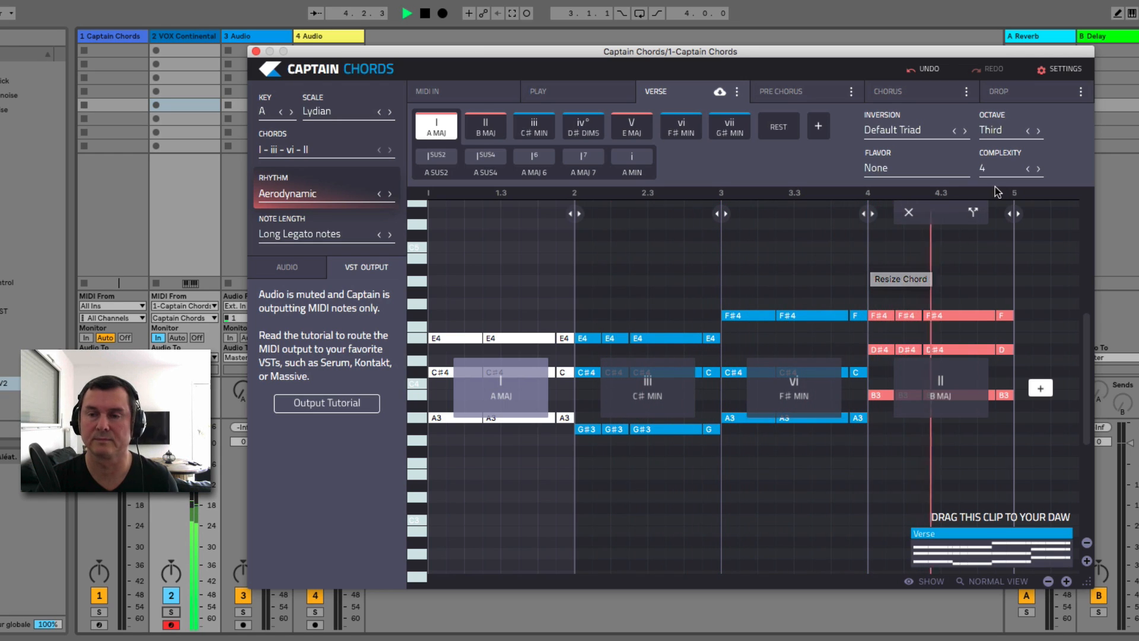
- Lower the chord octave to Second during playback and raise it back to Fourth
left_click(1028, 131)
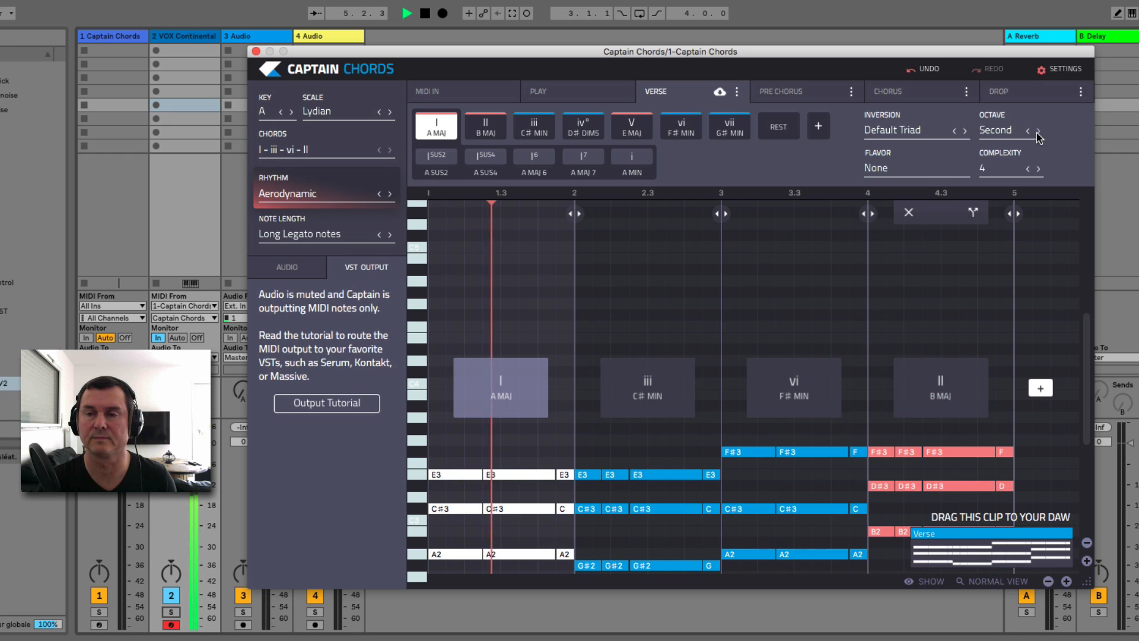
left_click(1038, 131)
left_click(1039, 131)
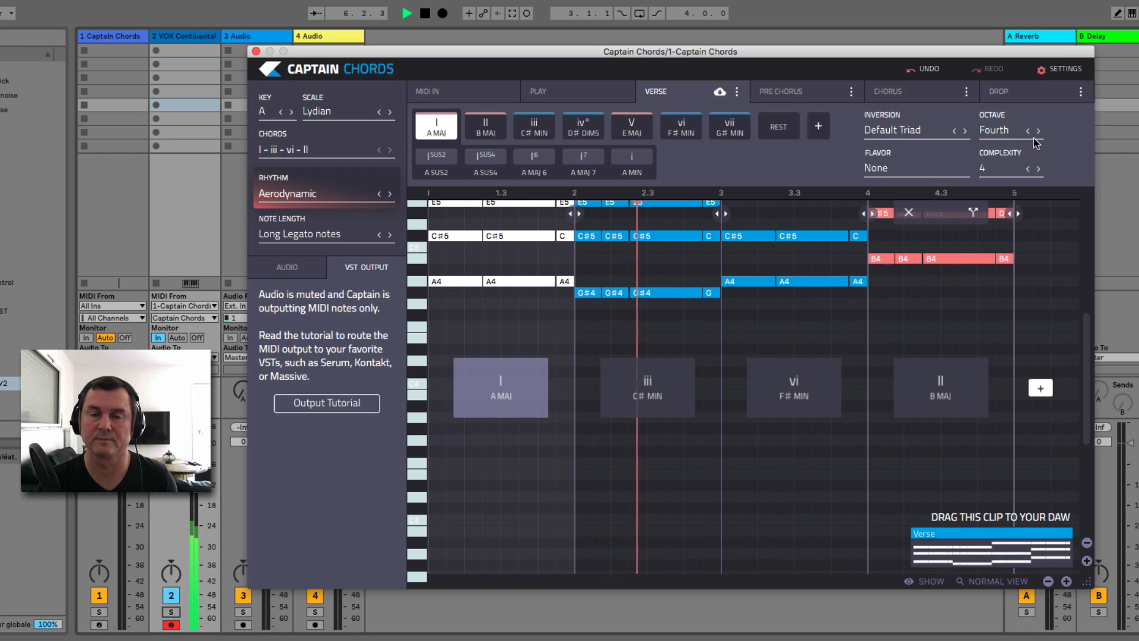
scroll(918, 306, "up", 5)
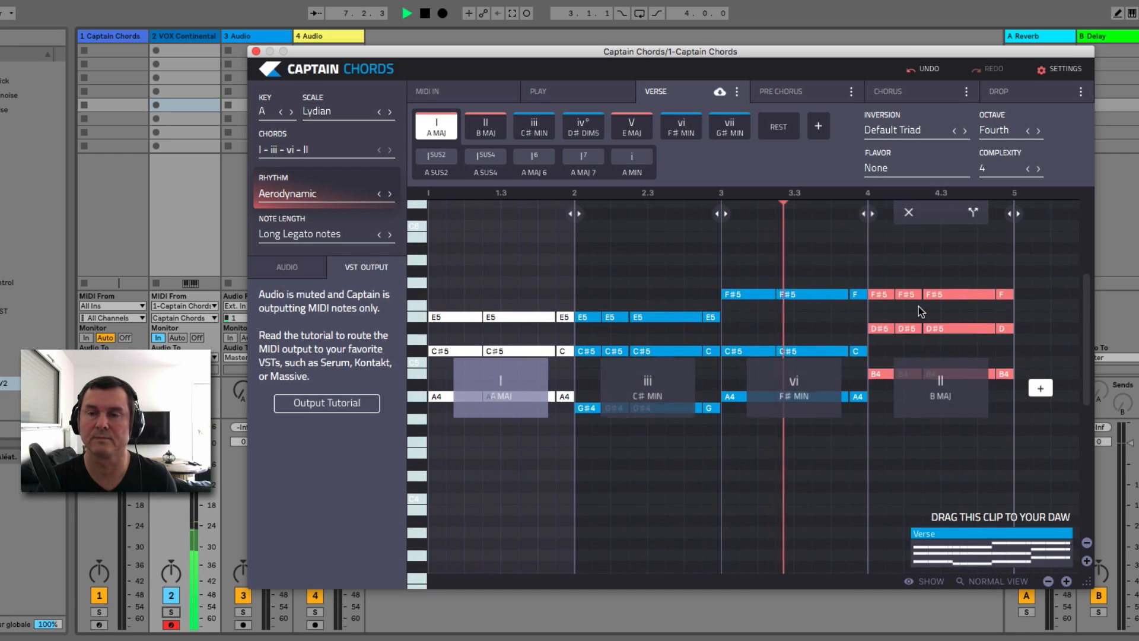
scroll(918, 307, "up", 1)
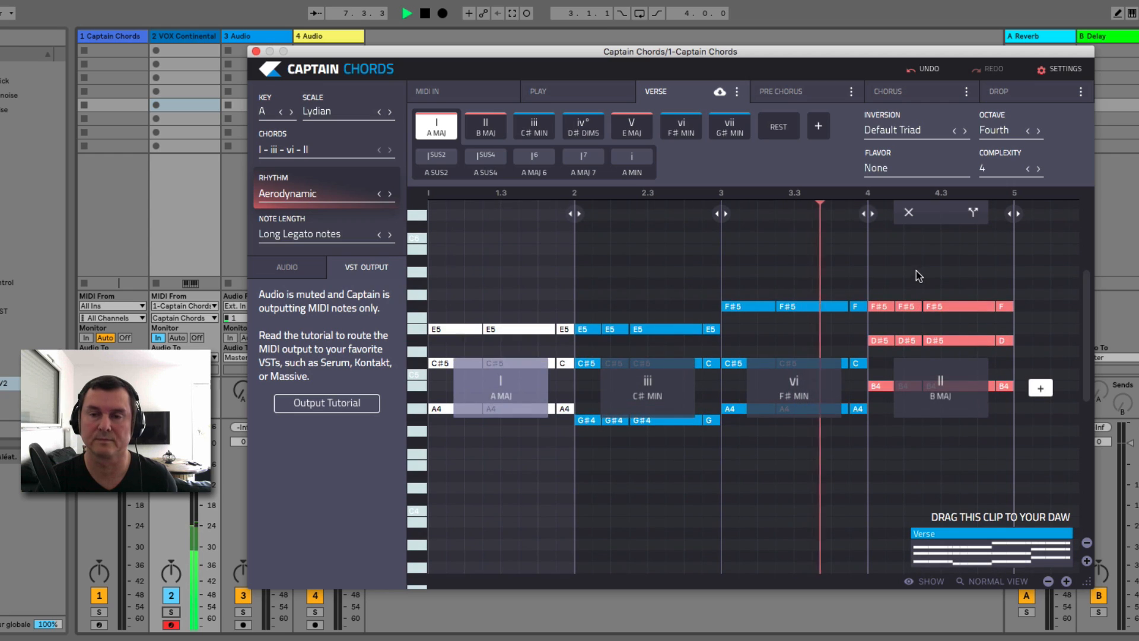
- Add the 6th flavor to the first chord of the verse and play it
left_click(894, 169)
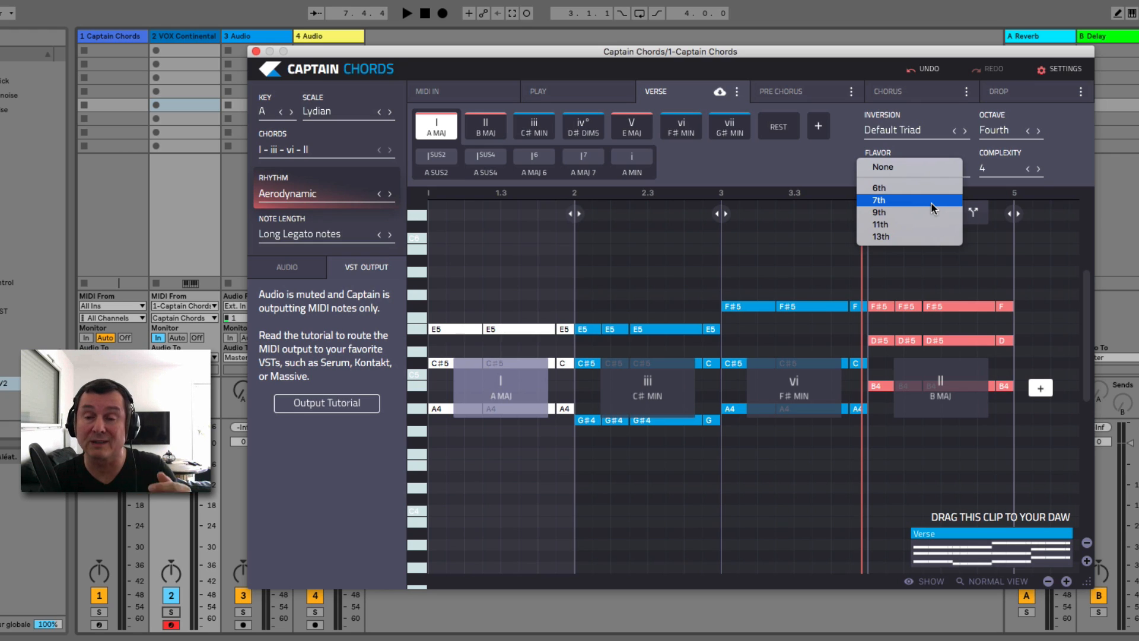
left_click(890, 189)
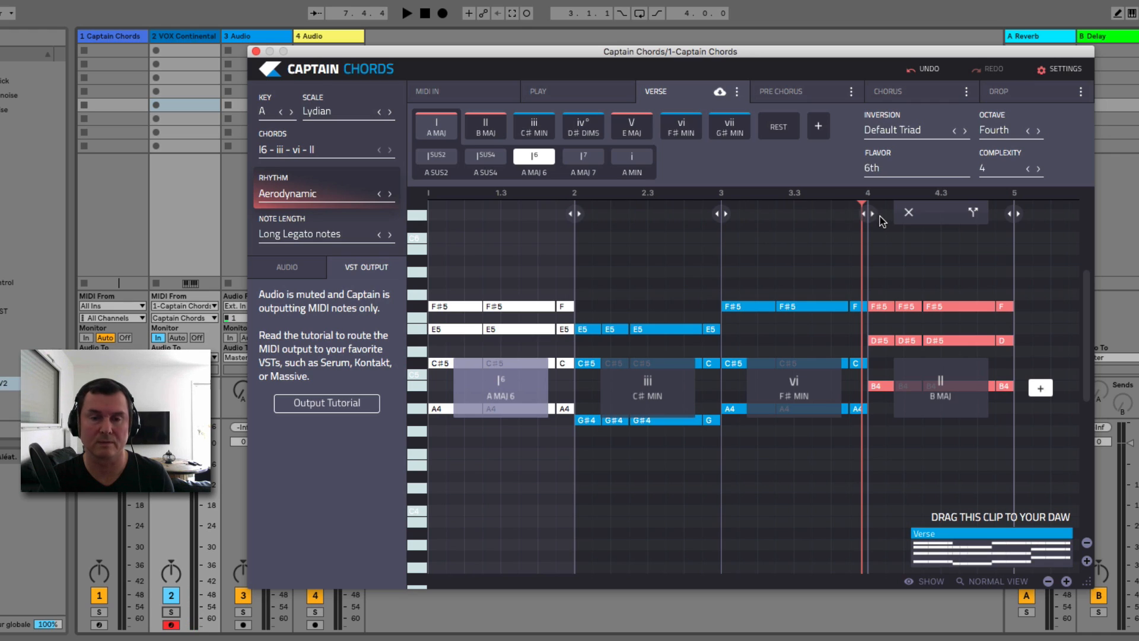
key("space")
key("space")
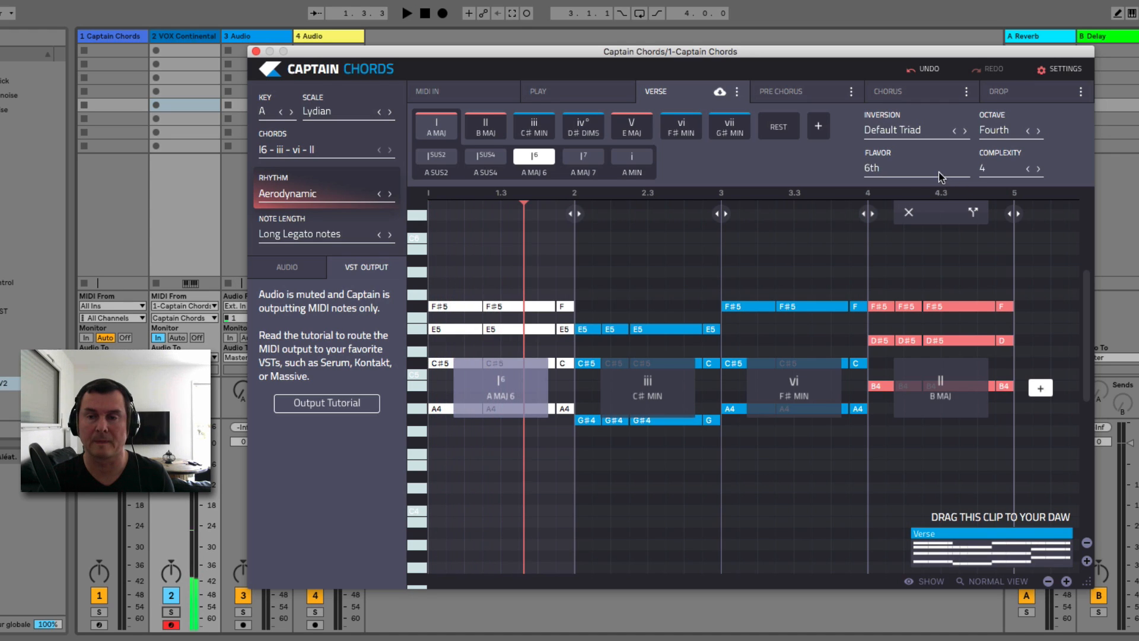
- Replace the first chord's 6th flavor with the 7th and play the progression to hear it
left_click(939, 172)
left_click(903, 200)
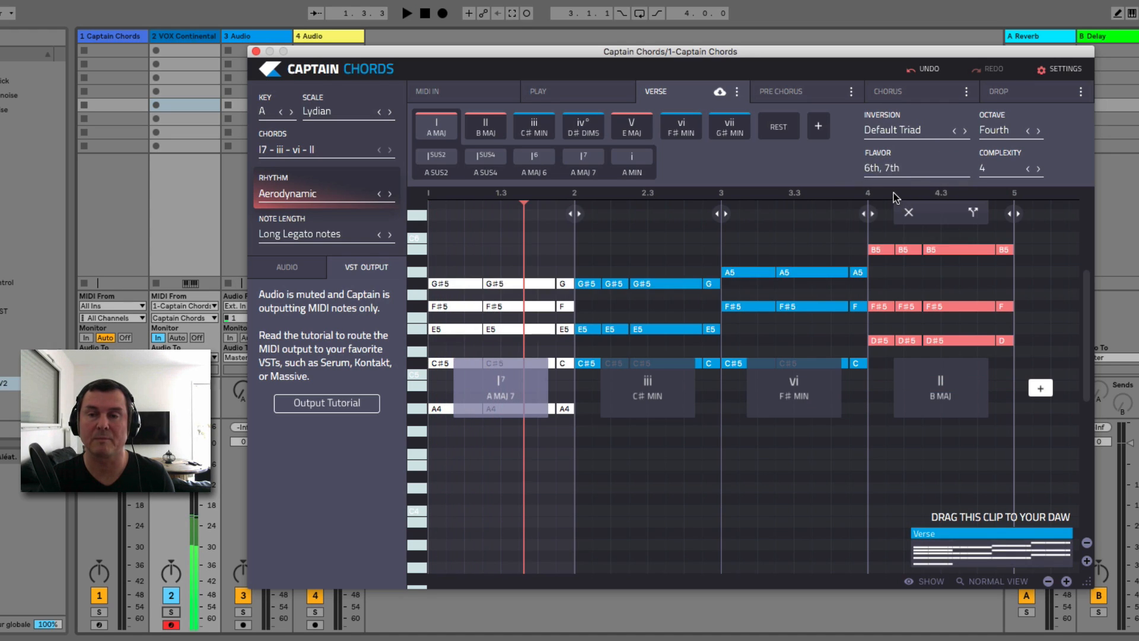
left_click(889, 172)
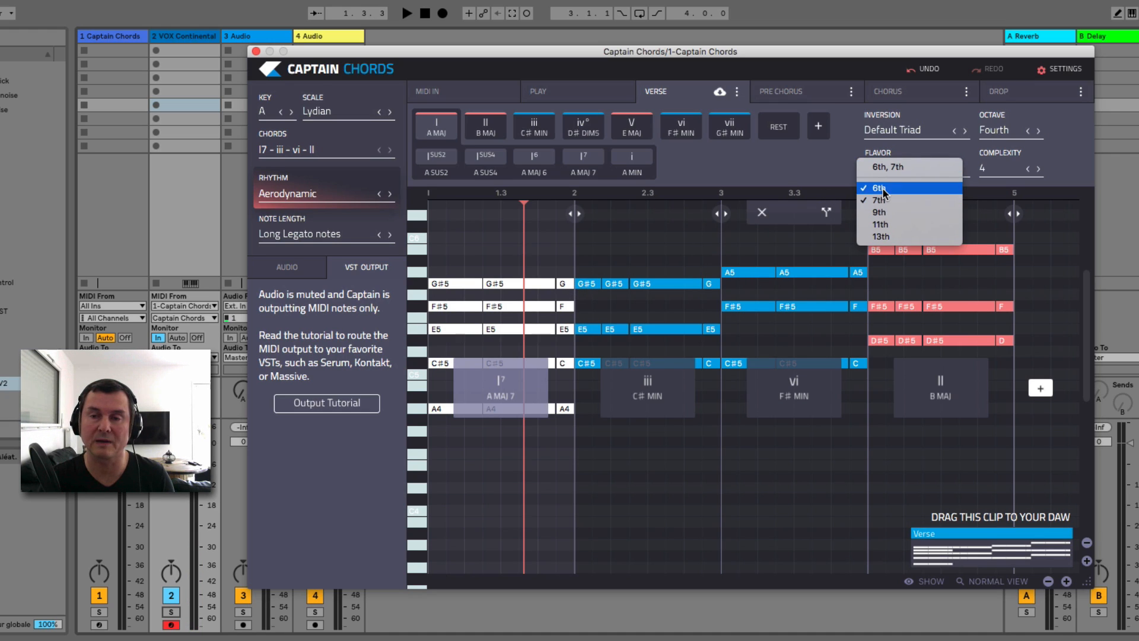
left_click(883, 188)
key("space")
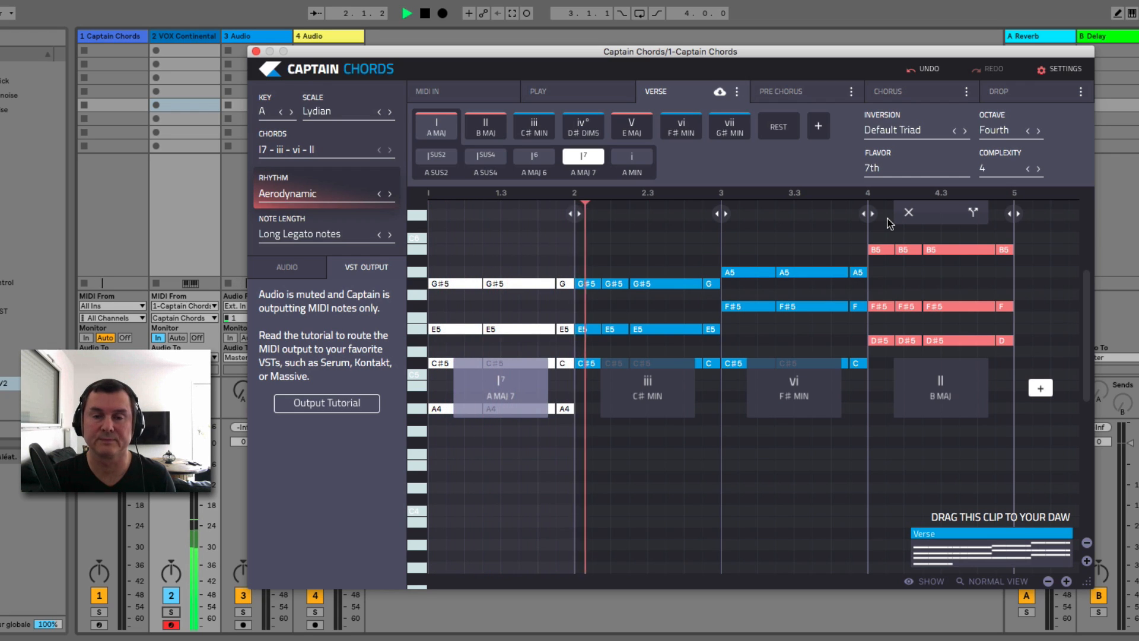
key("space")
- Add the 9th flavor to the first chord and remove its 7th, leaving only the 9th
left_click(912, 168)
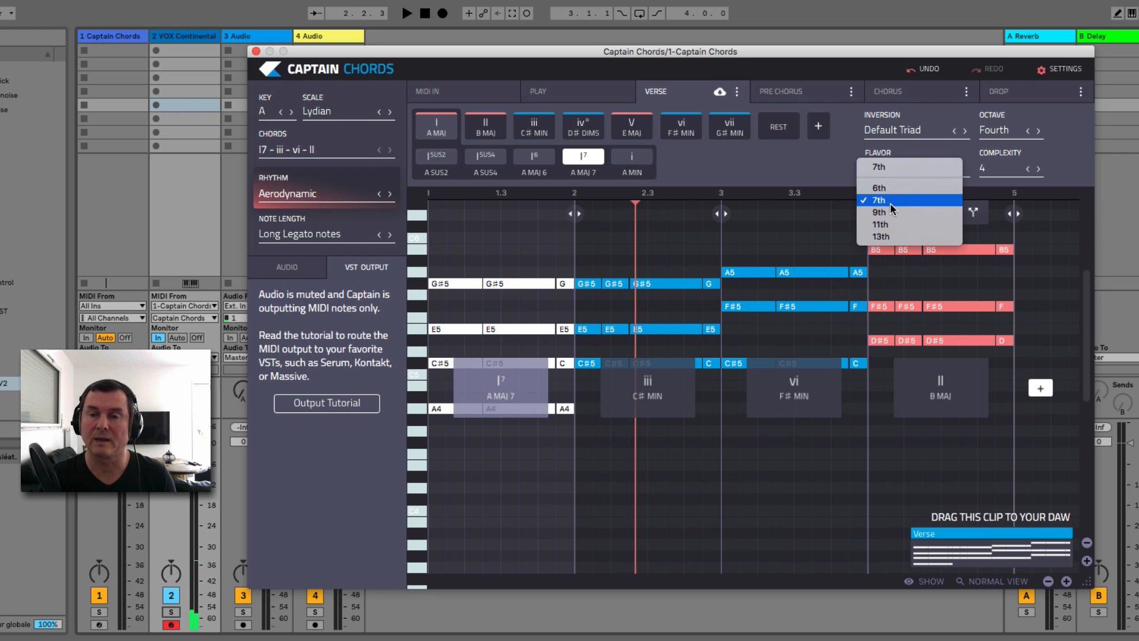
left_click(887, 212)
left_click(886, 173)
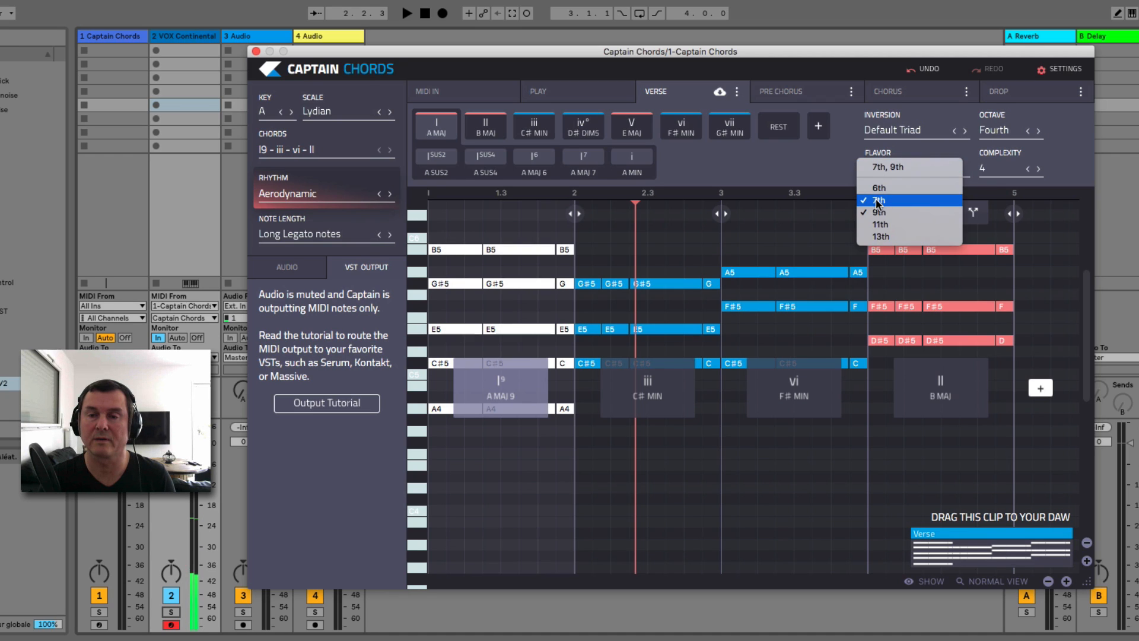
left_click(889, 200)
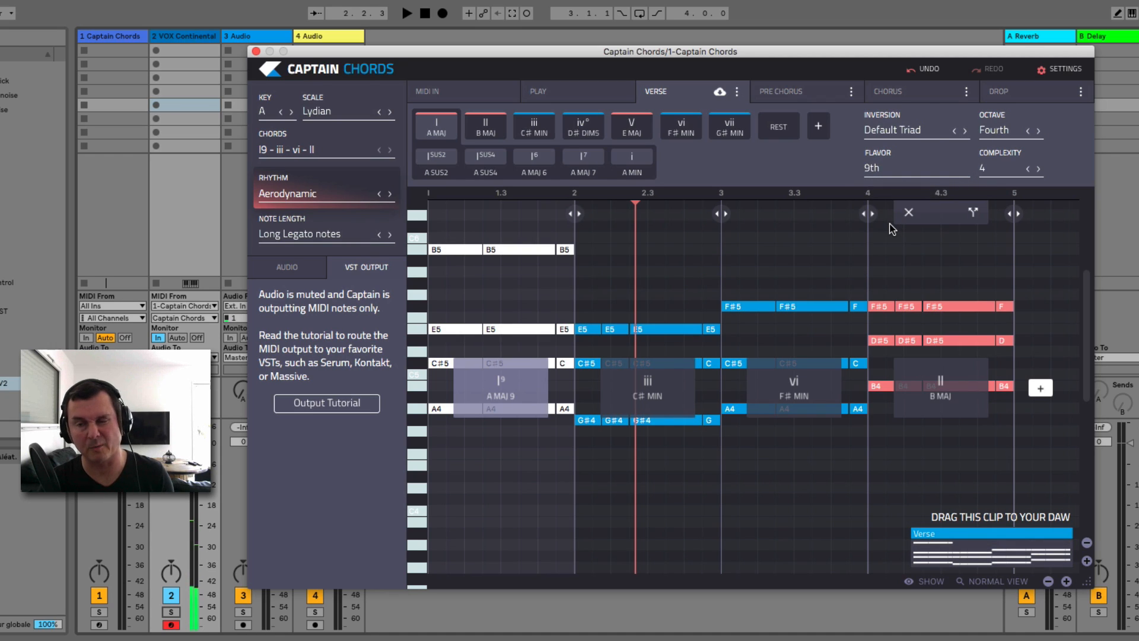
- Play the progression with the first chord's 9th, stop playback, and reset that chord's flavor to None
key("space")
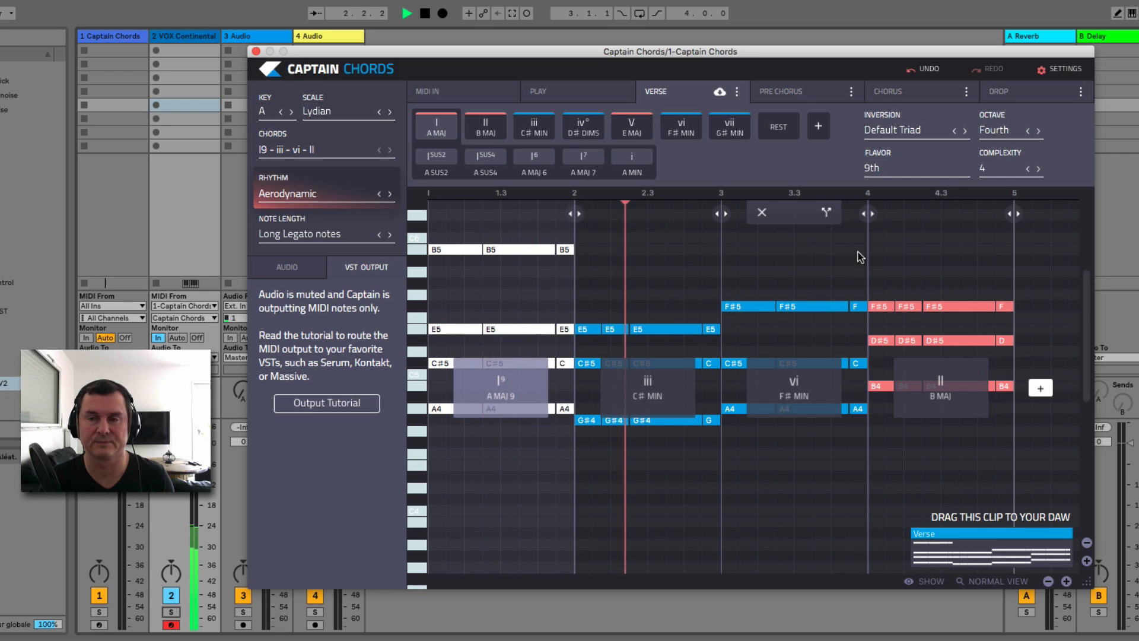
key("space")
left_click(899, 171)
scroll(889, 212, "up", 2)
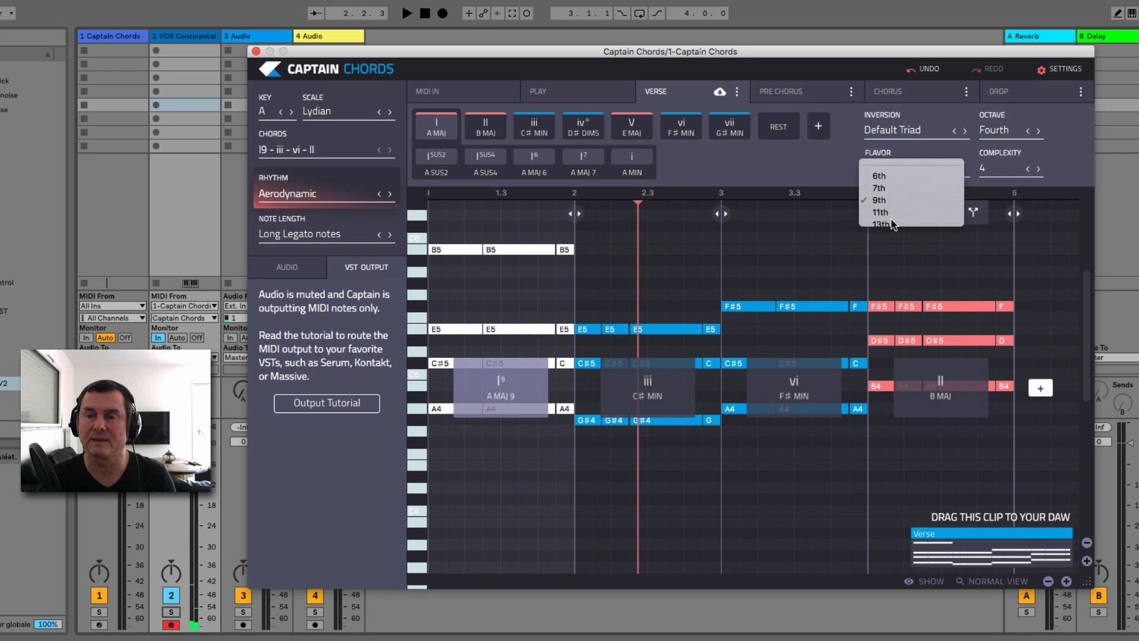
left_click(890, 188)
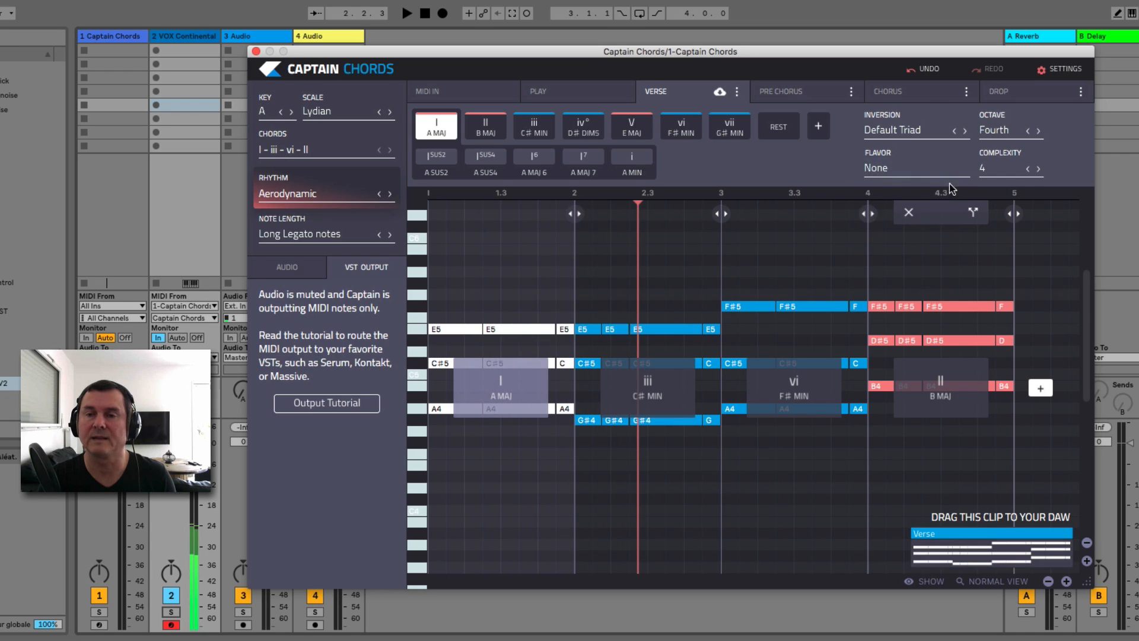
- Raise the first chord's complexity to 5 and play the verse
left_click(1007, 170)
left_click(1057, 155)
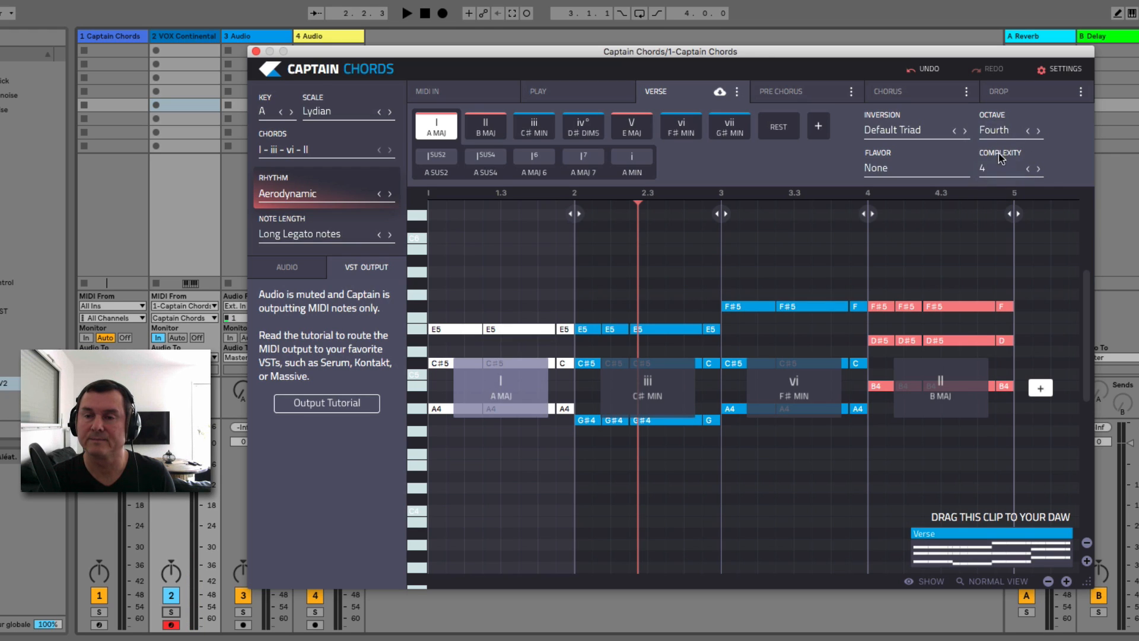
left_click(998, 173)
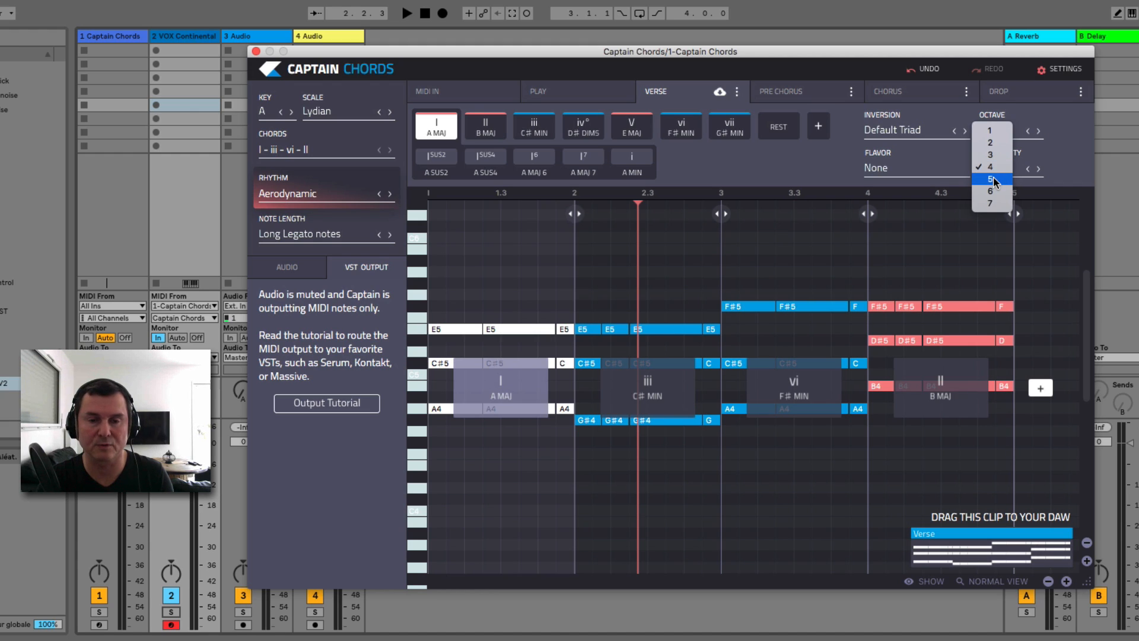
left_click(993, 177)
key("space")
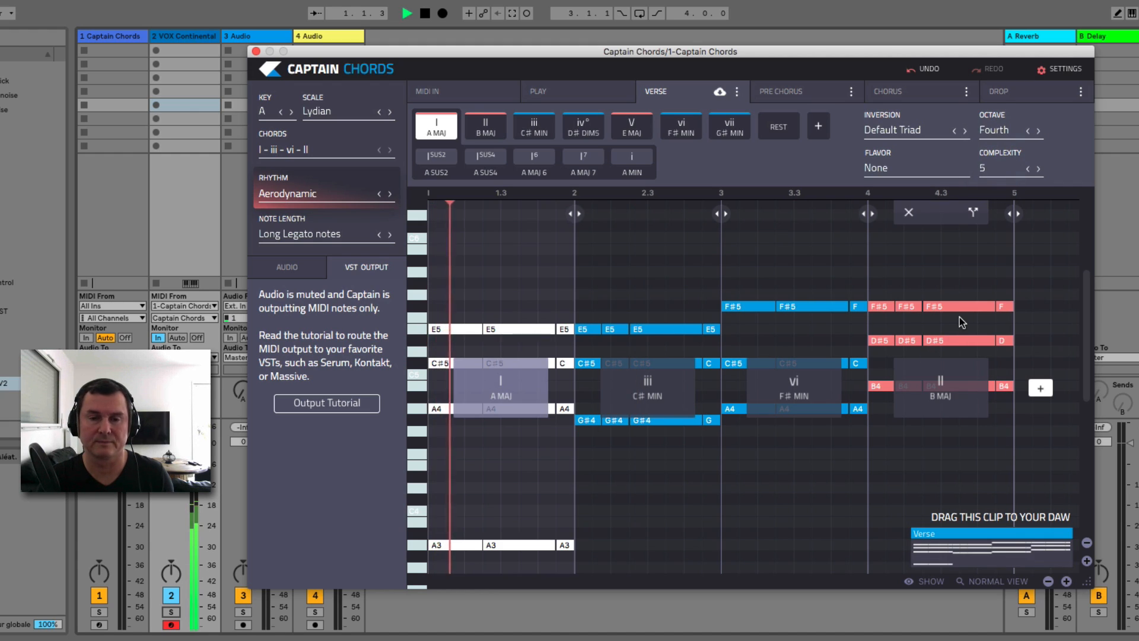
- Lower the first chord's complexity step by step to 2
left_click(1029, 170)
left_click(1030, 170)
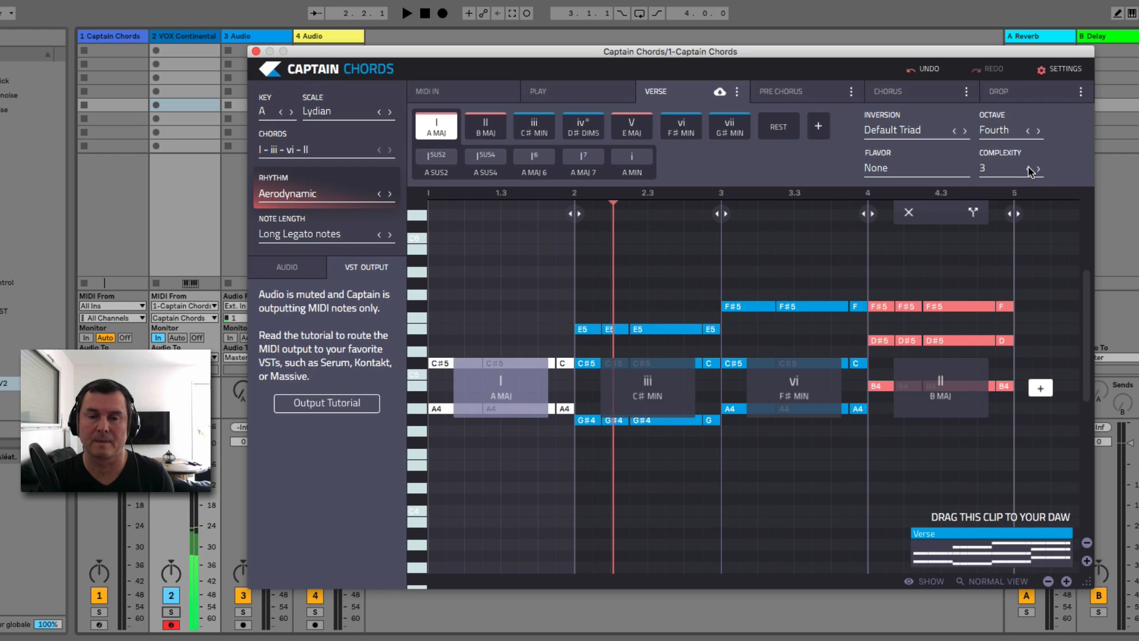
left_click(1029, 169)
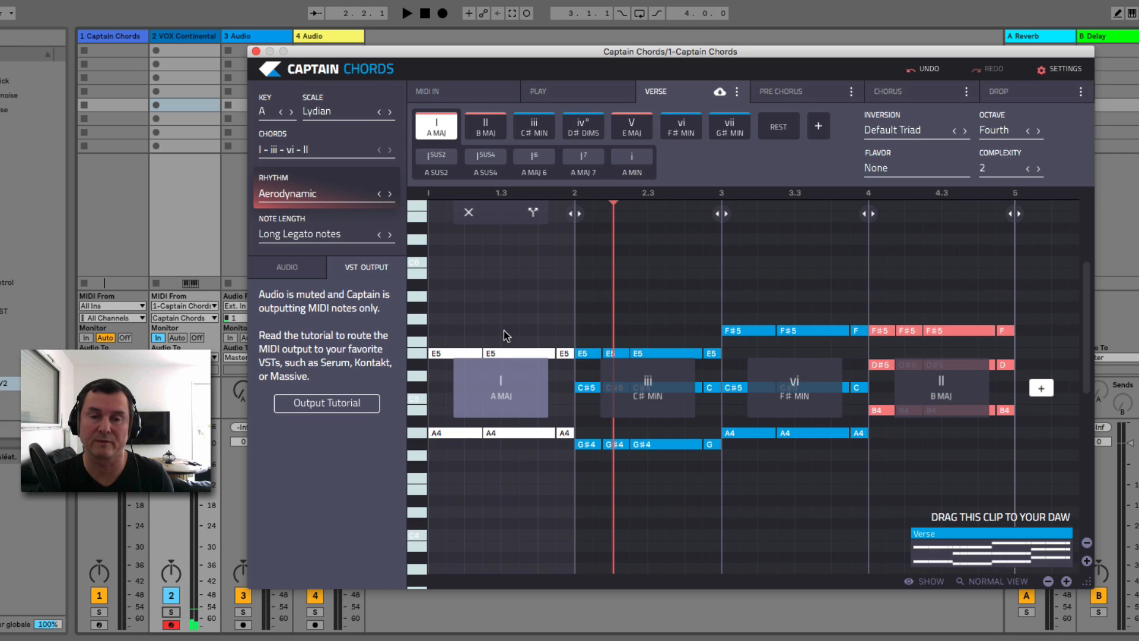
- Increase the first chord's complexity to 6 and play the progression to hear the added lower notes
left_click(1038, 169)
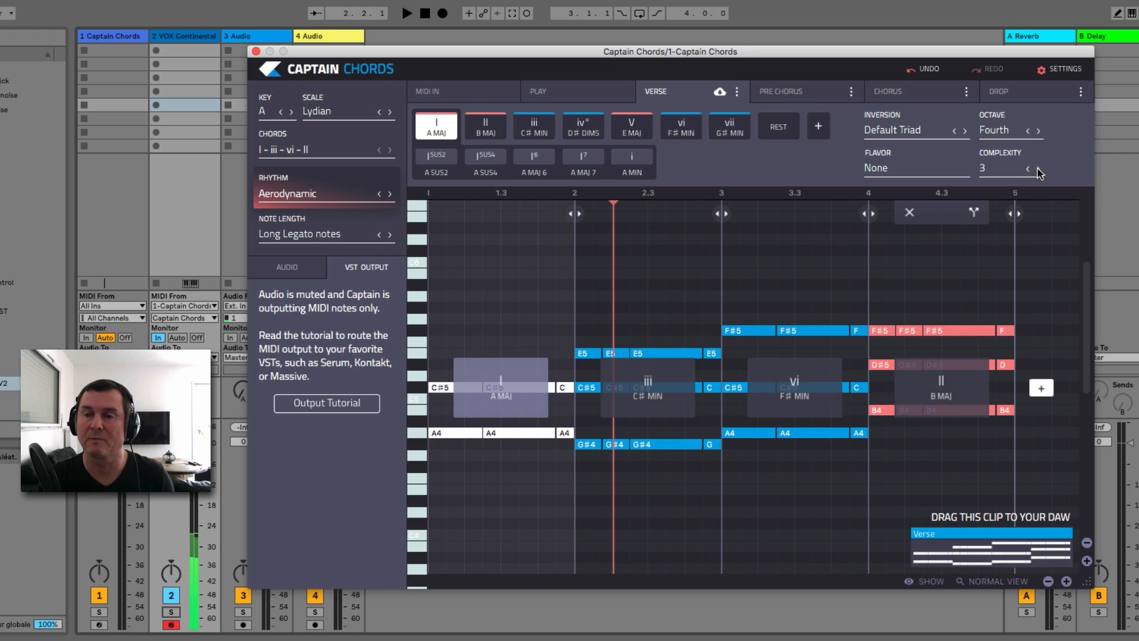
left_click(1038, 169)
left_click(1038, 170)
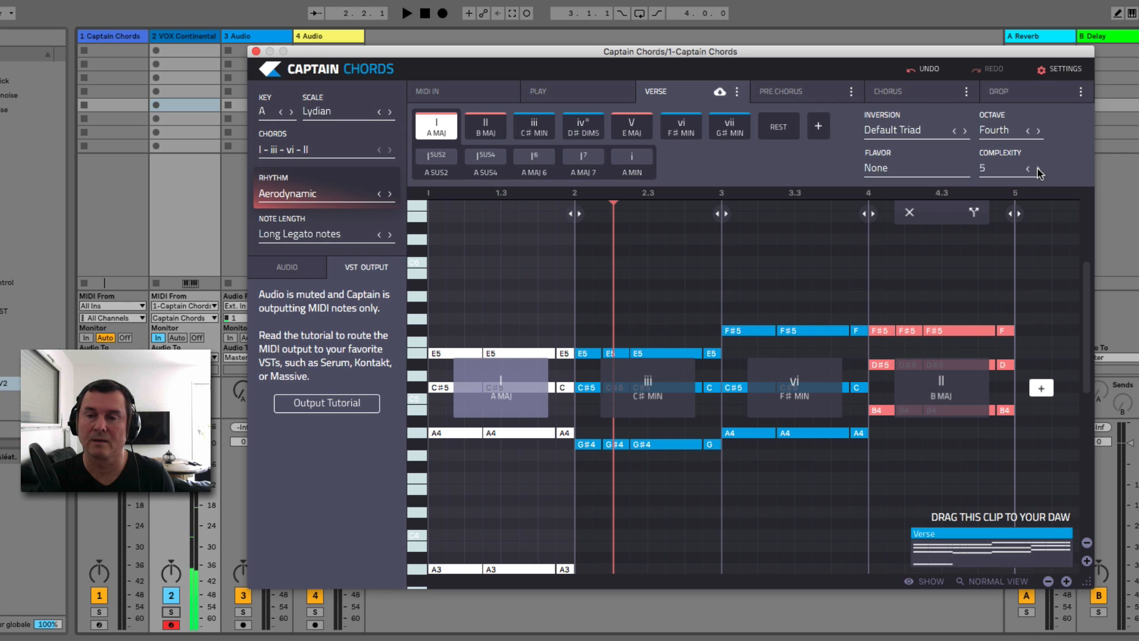
left_click(1038, 169)
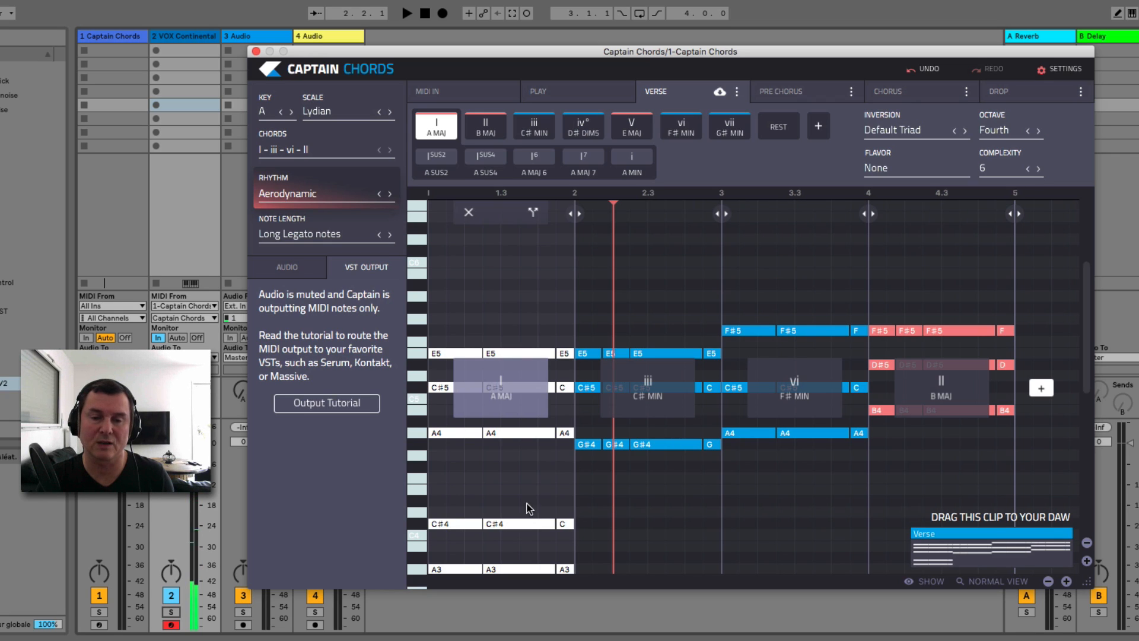
scroll(683, 464, "down", 1)
scroll(683, 464, "down", 1)
key("space")
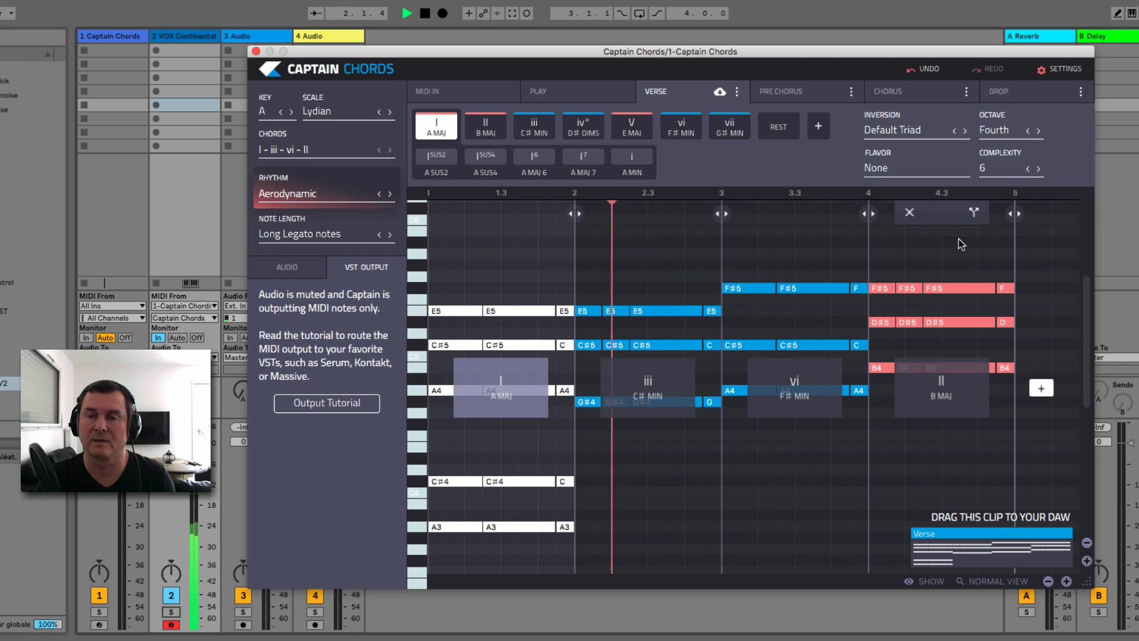
- Set the first chord's complexity to 7 and listen to the chord in playback
left_click(1037, 170)
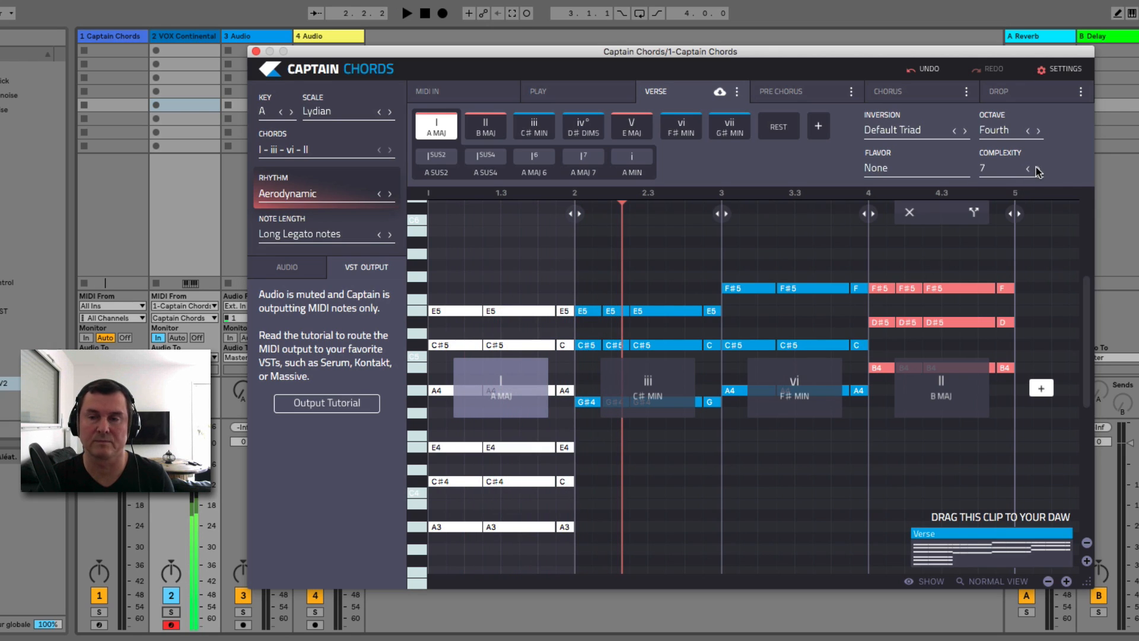
key("space")
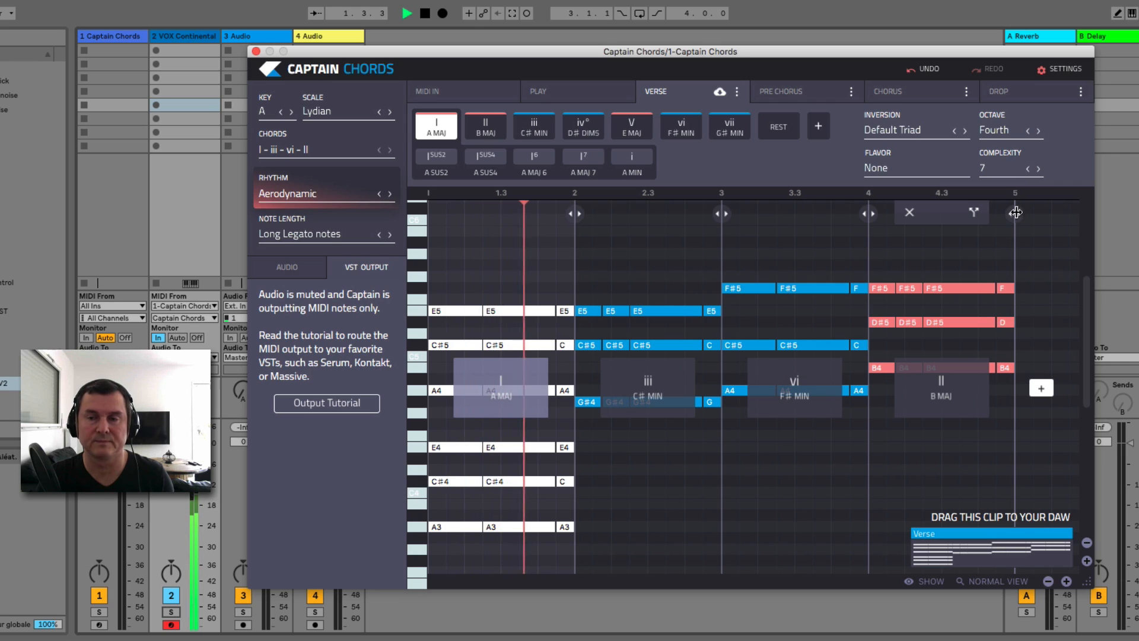
key("space")
- Return the first chord's complexity to 4
left_click(1029, 169)
left_click(1028, 169)
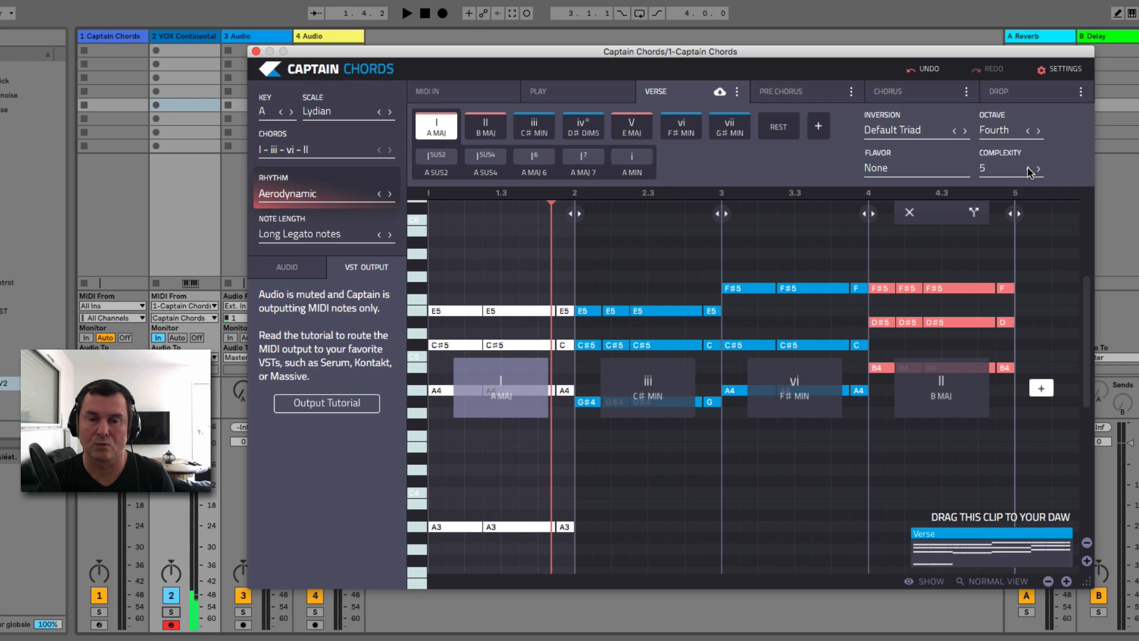
left_click(1029, 170)
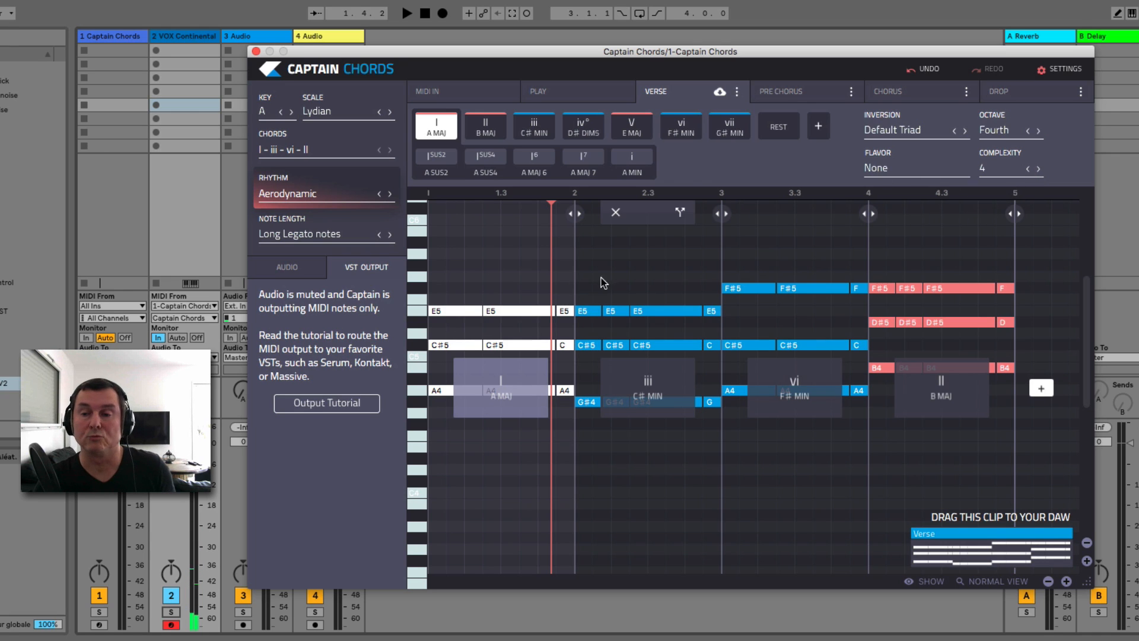
scroll(652, 360, "up", 4)
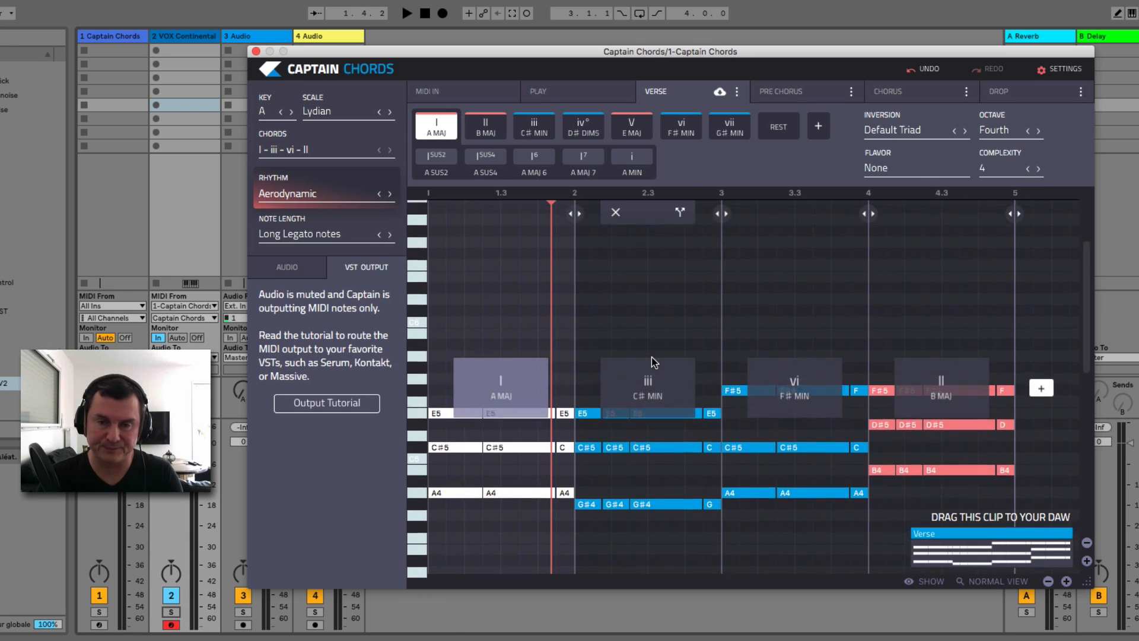
scroll(651, 357, "down", 4)
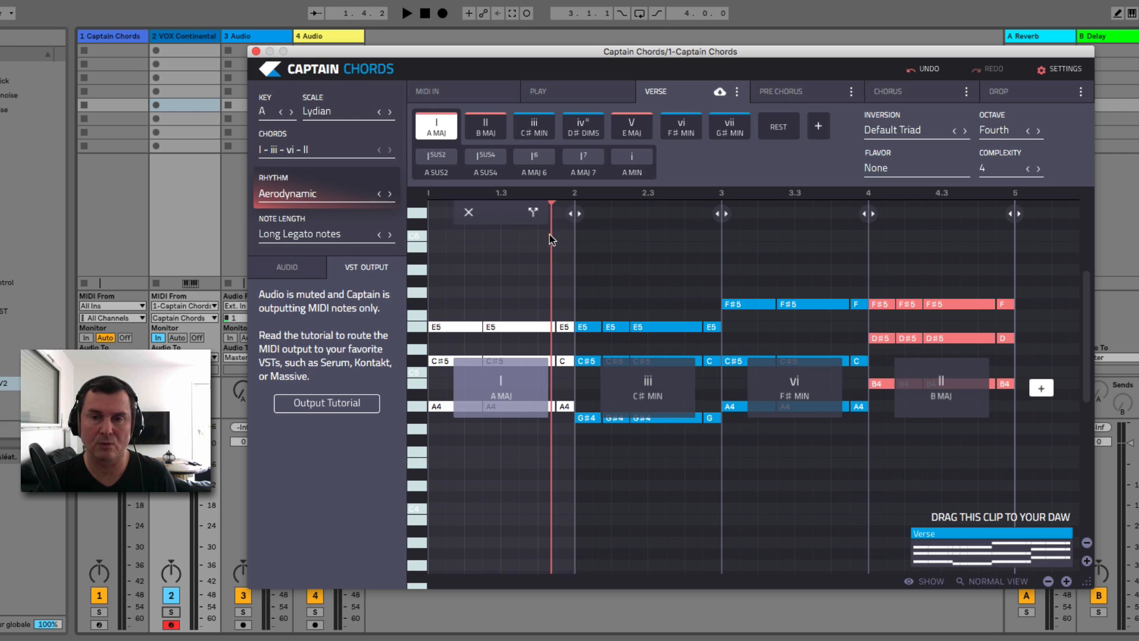
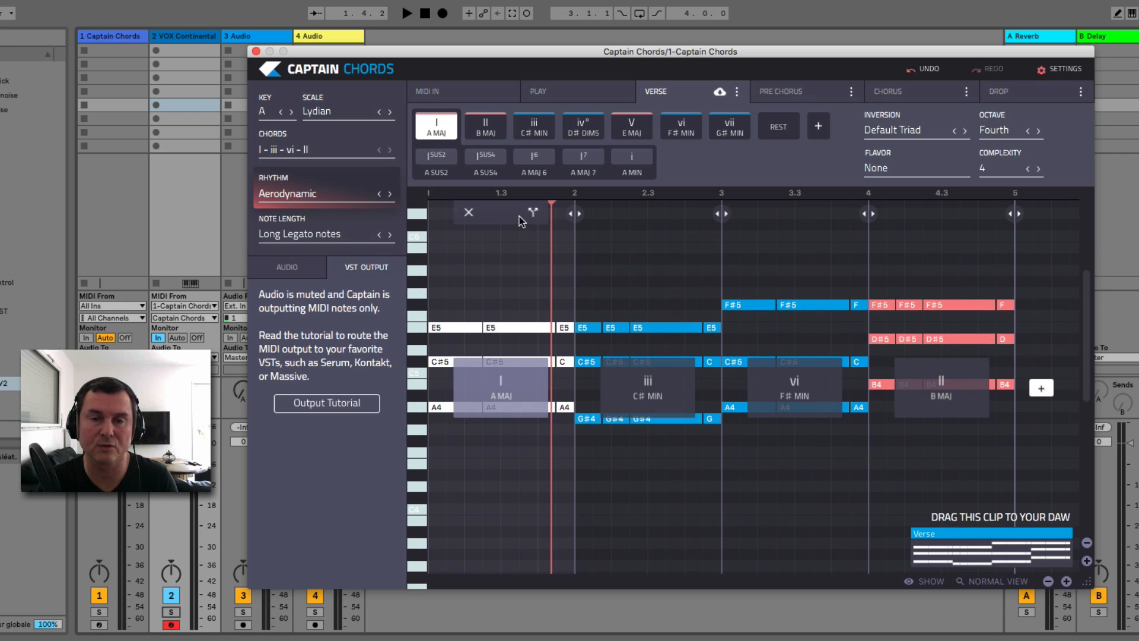
- Split the first chord in two, shorten the second part to the bar's last beat, and change it to II (B MAJ)
left_click(534, 213)
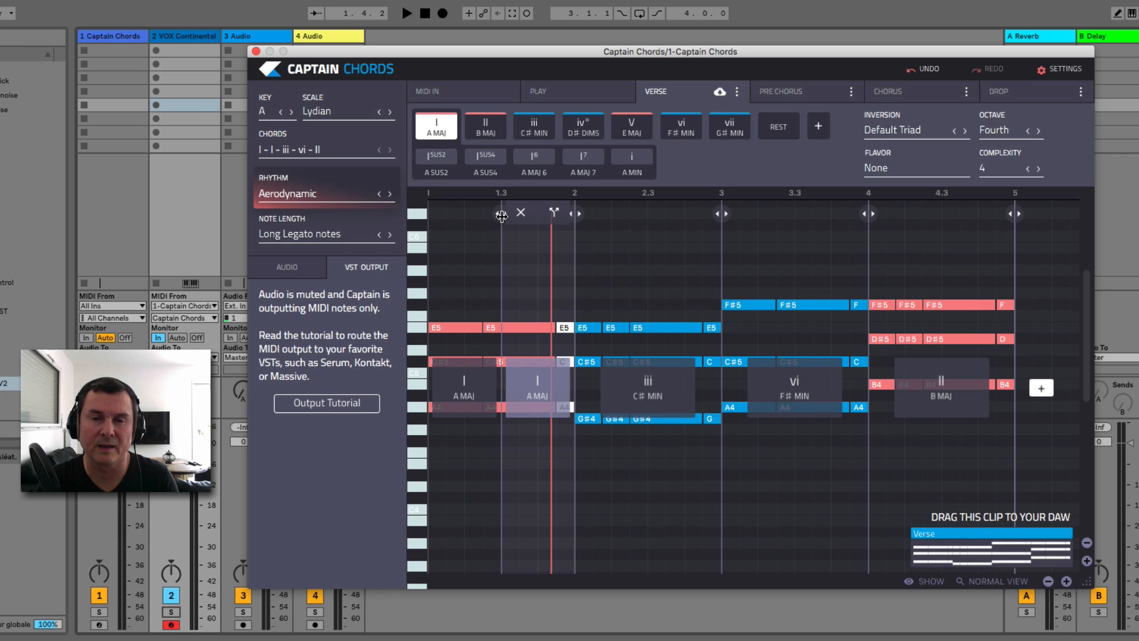
left_click_drag(501, 214, 445, 219)
left_click_drag(502, 228, 538, 231)
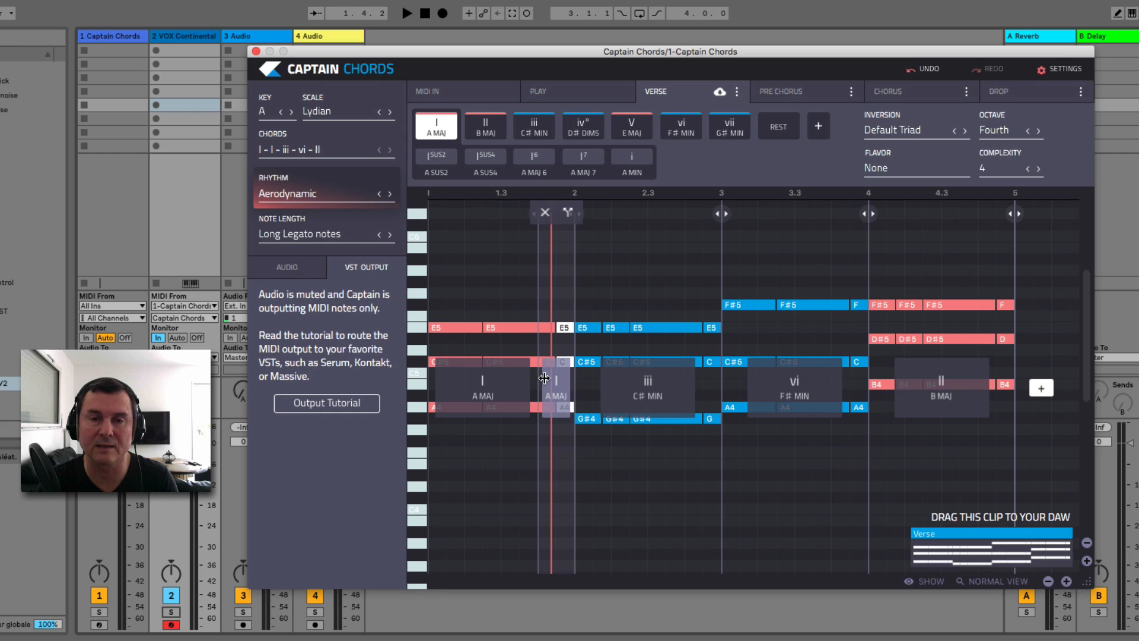
left_click(484, 130)
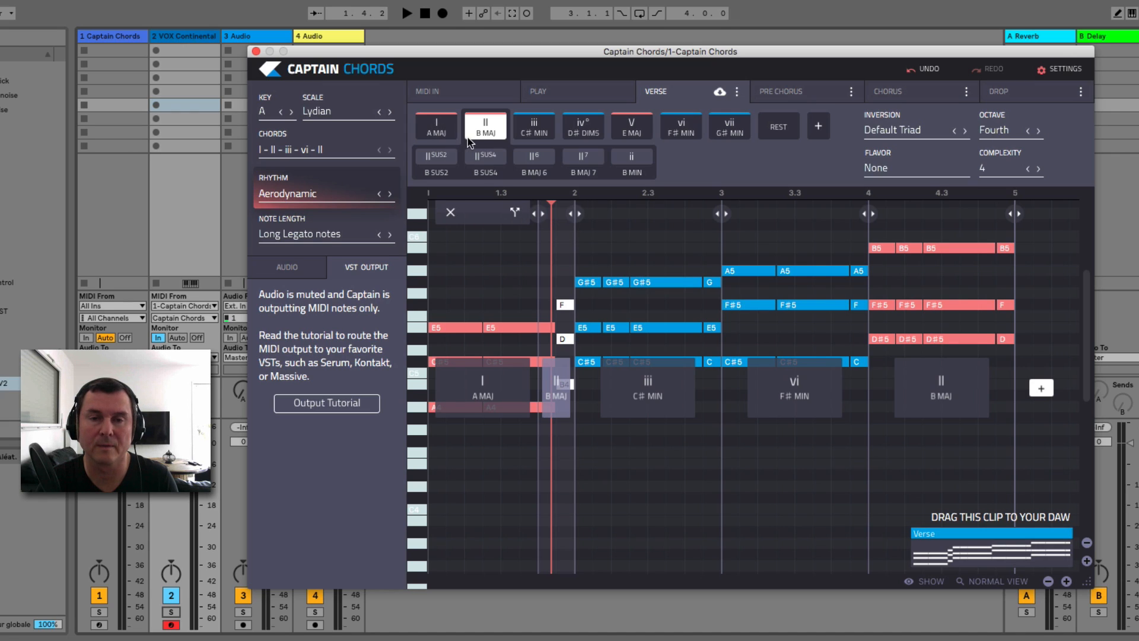
- Undo the chord change, the boundary move and the split of the first chord
left_click(916, 70)
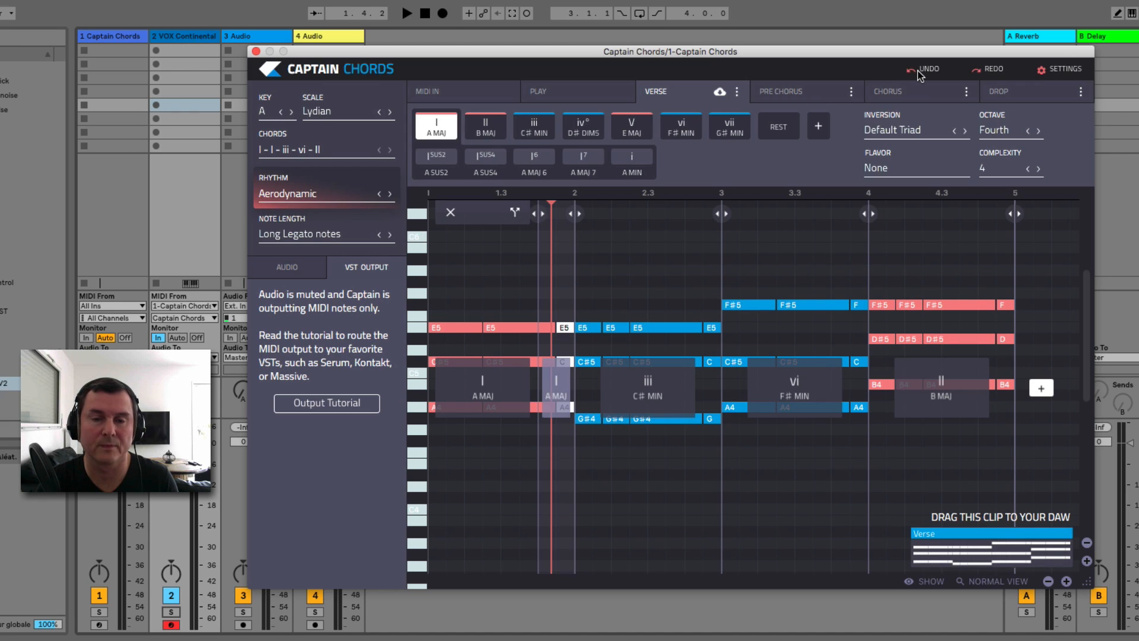
left_click(917, 70)
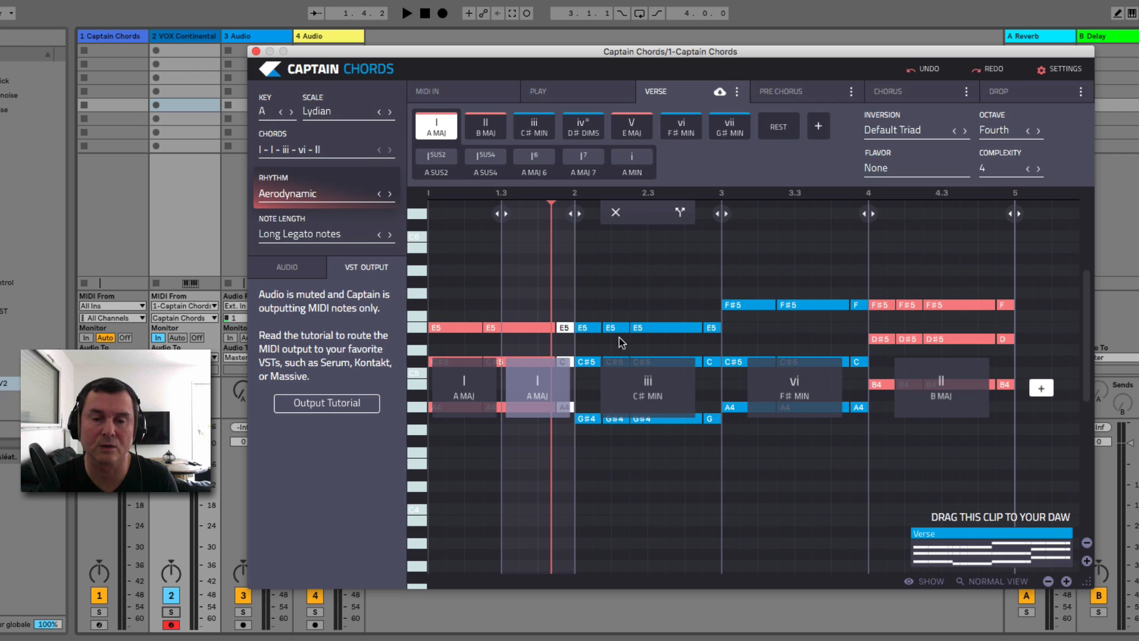
left_click(923, 70)
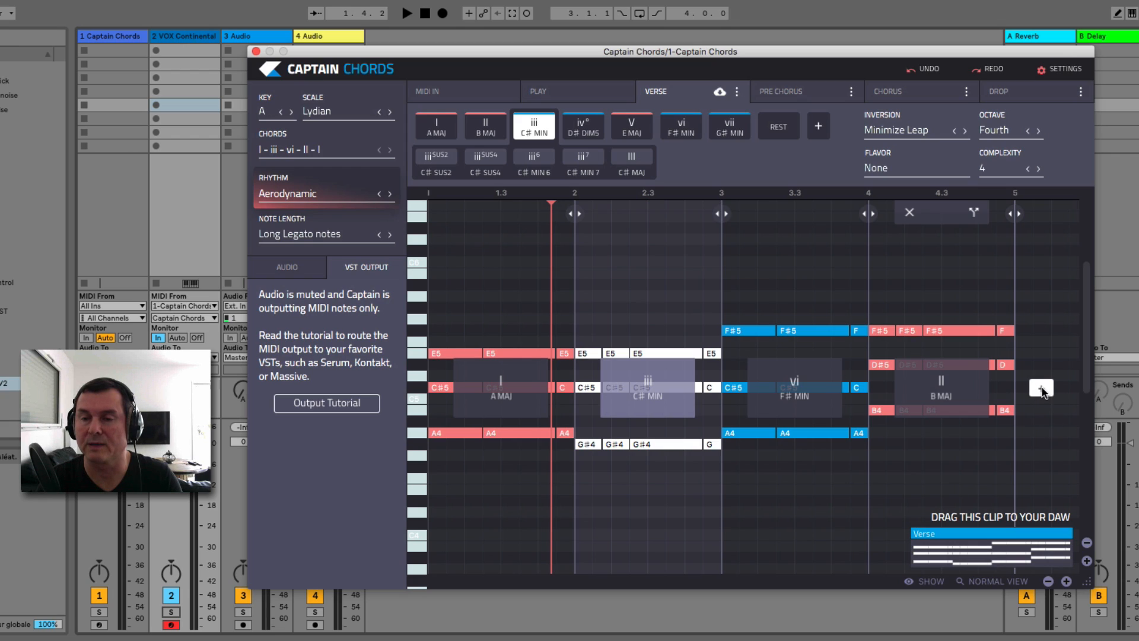
- Append a one-bar I (A MAJ) chord at the end of the verse and set the rhythm to On Chord Change
left_click(1041, 389)
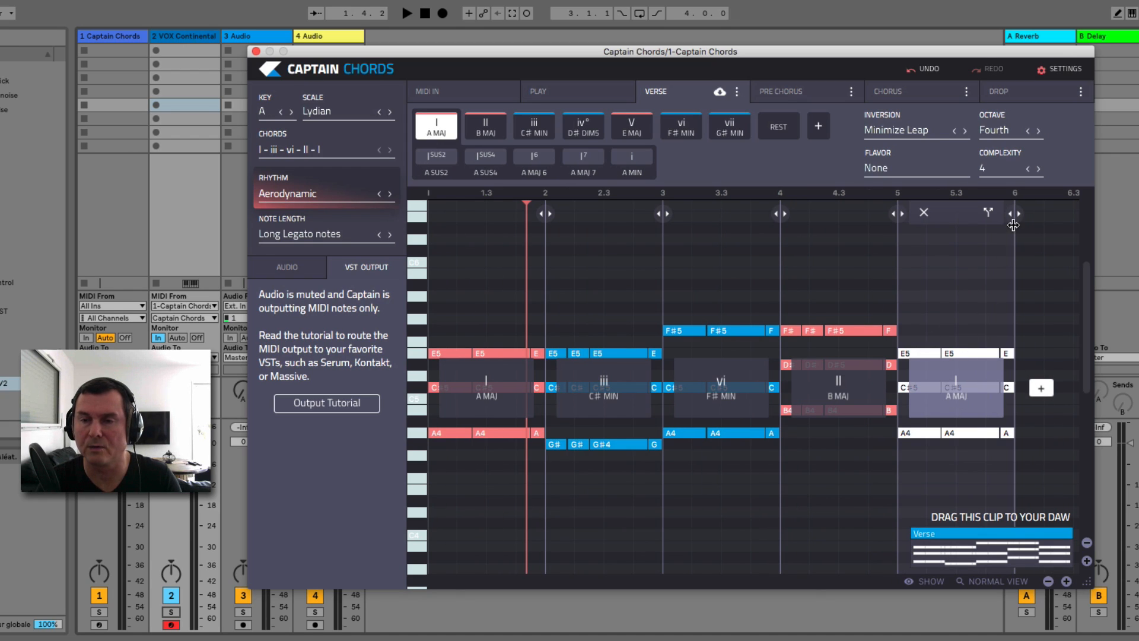
mouse_move(1015, 214)
left_mouse_down()
mouse_move(1080, 219)
mouse_move(1015, 223)
left_mouse_up()
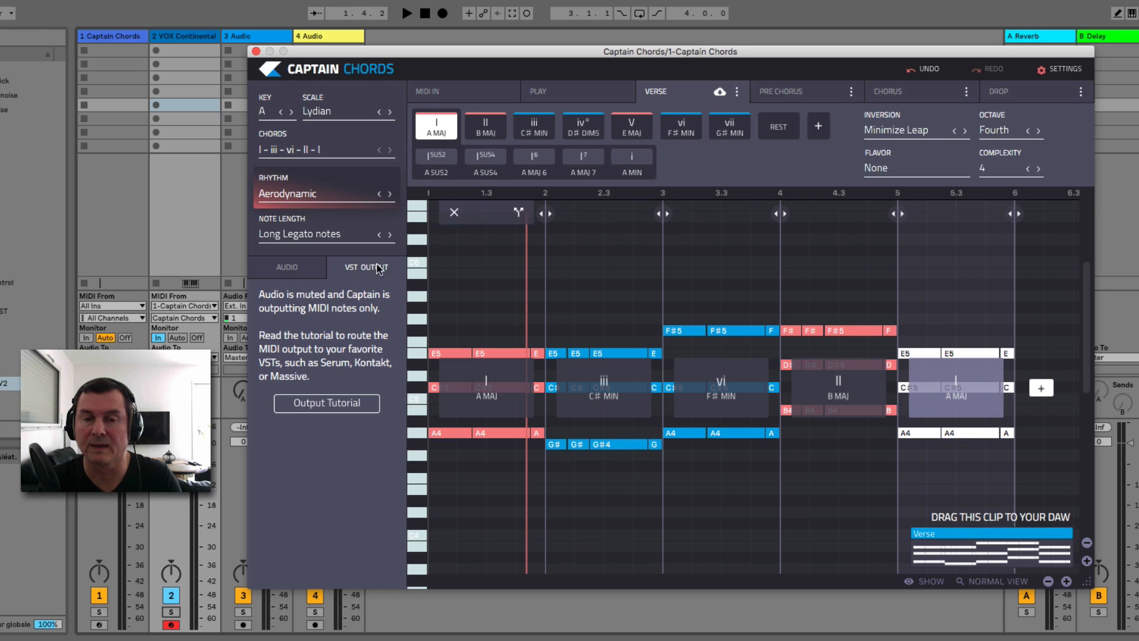
left_click(329, 194)
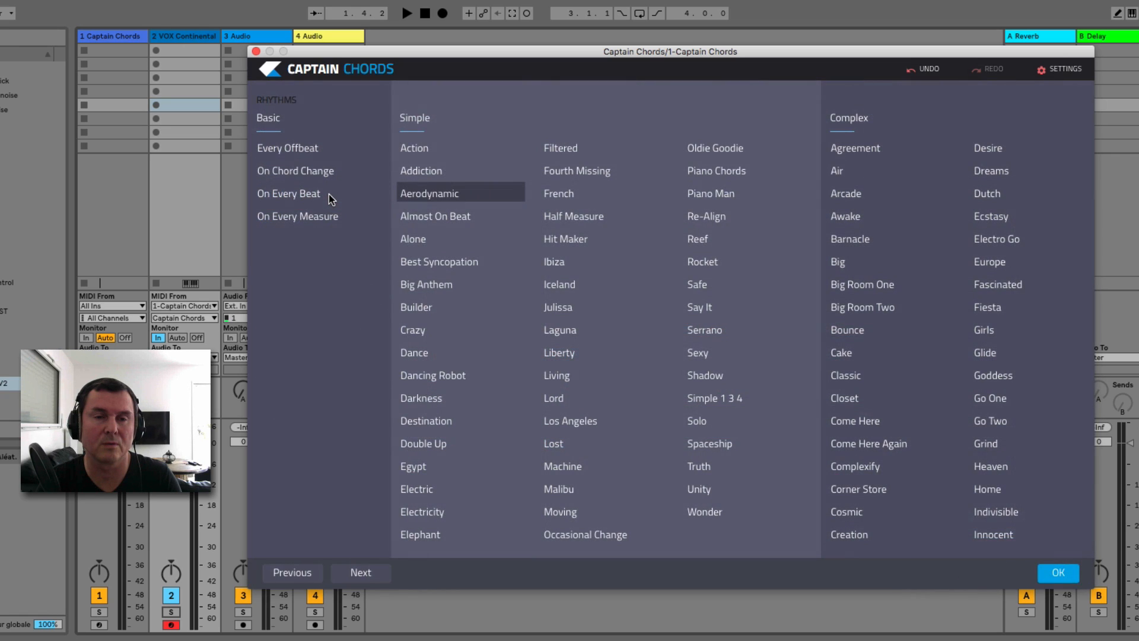
left_click(291, 174)
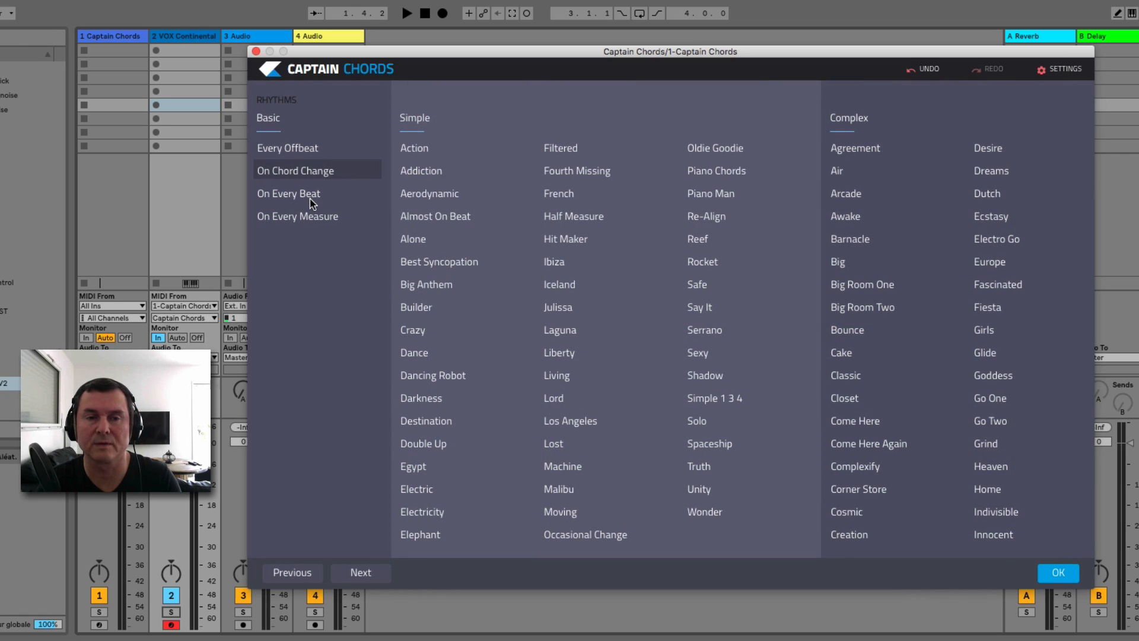
left_click(1057, 574)
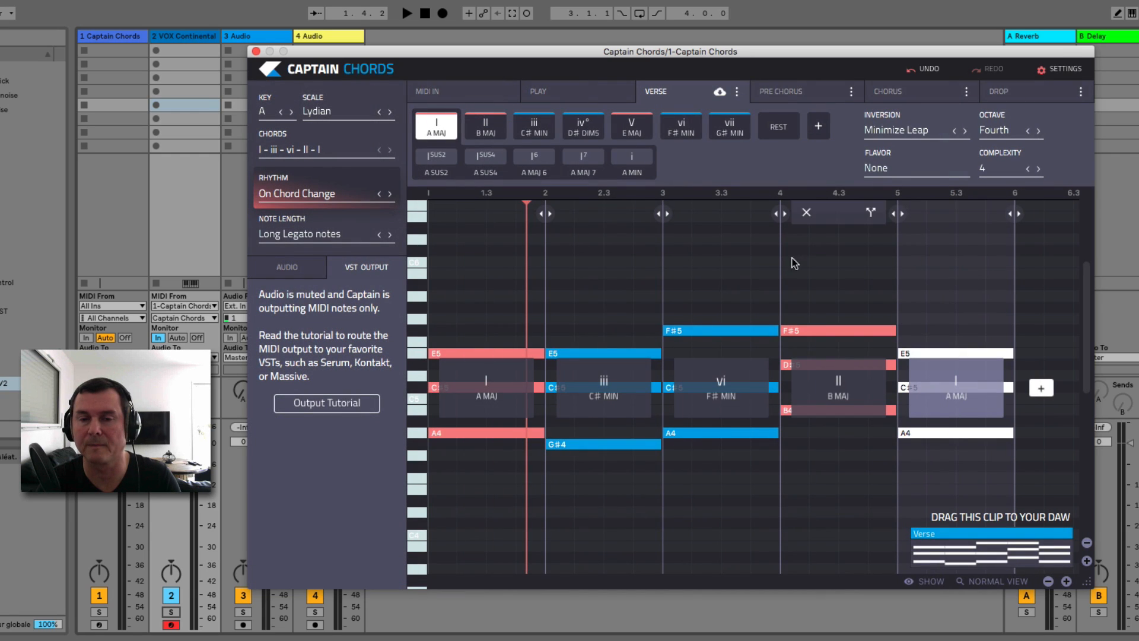
- Split the verse's first chord and shorten its second part to the last beat of bar 1
mouse_move(491, 254)
left_click(520, 215)
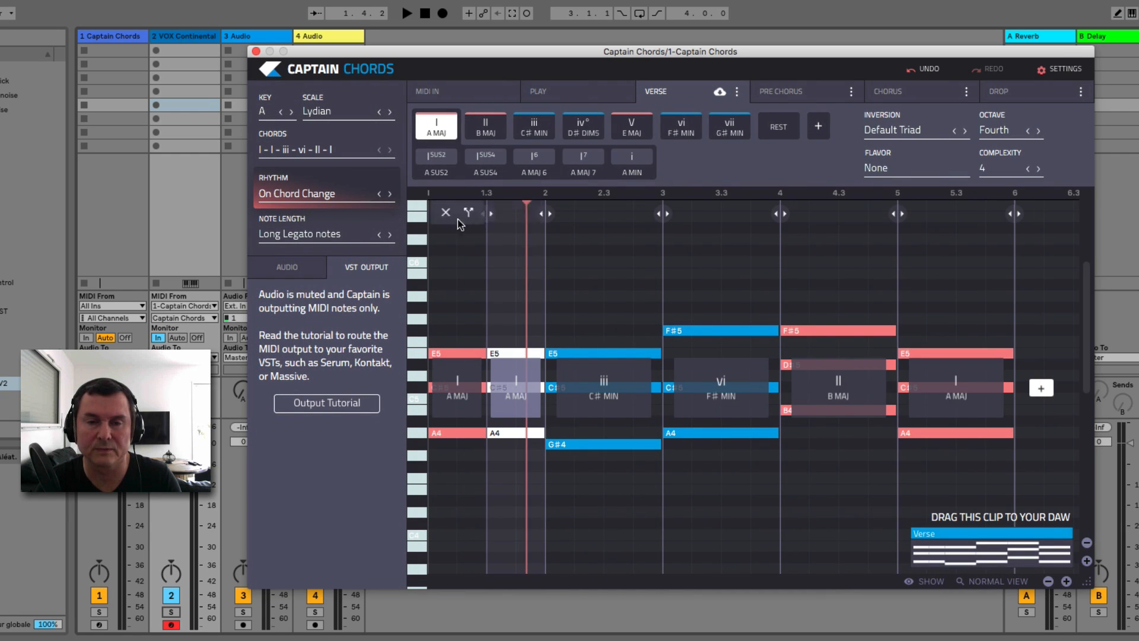
left_click_drag(492, 215, 517, 228)
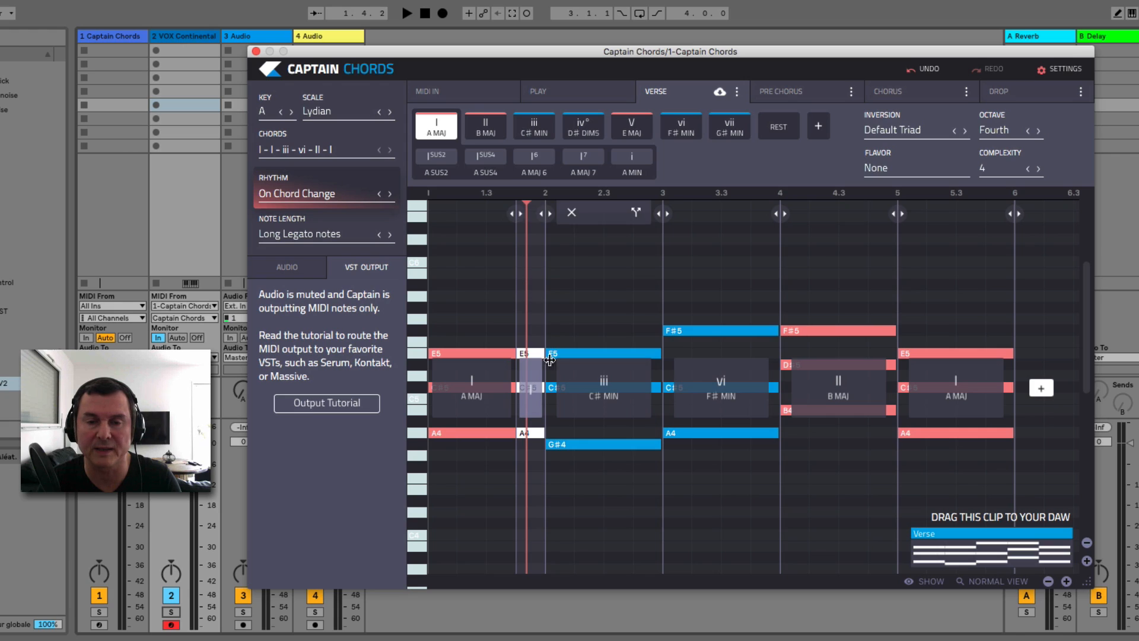
- Try the sus2 variation on the short second chord, change it to Isus4, and play the verse
left_click(444, 158)
left_click(483, 158)
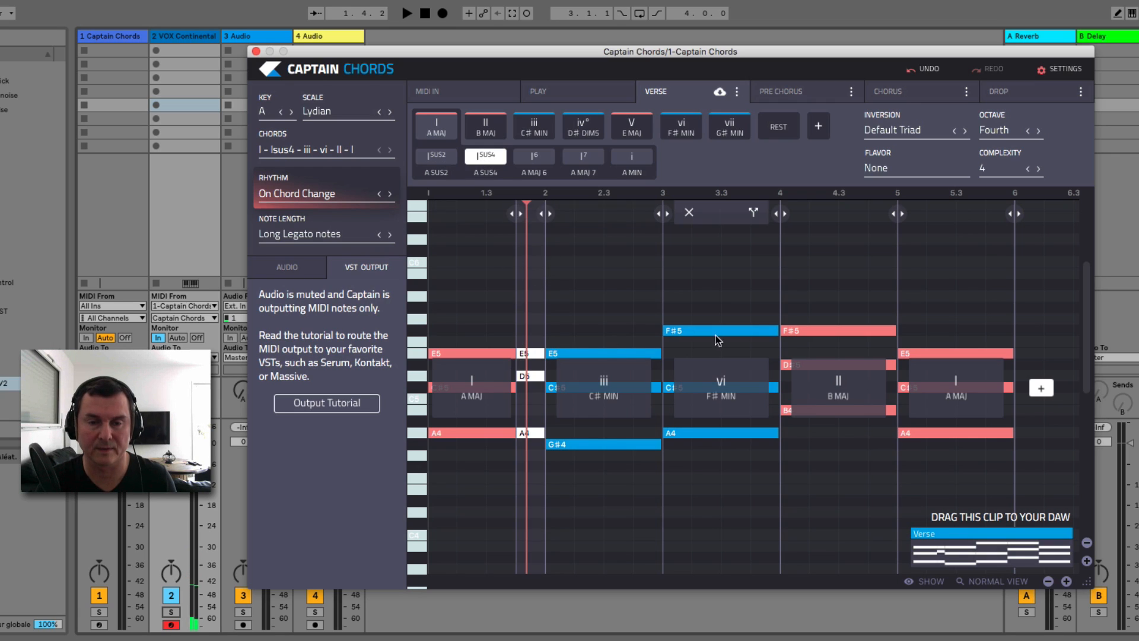
key("space")
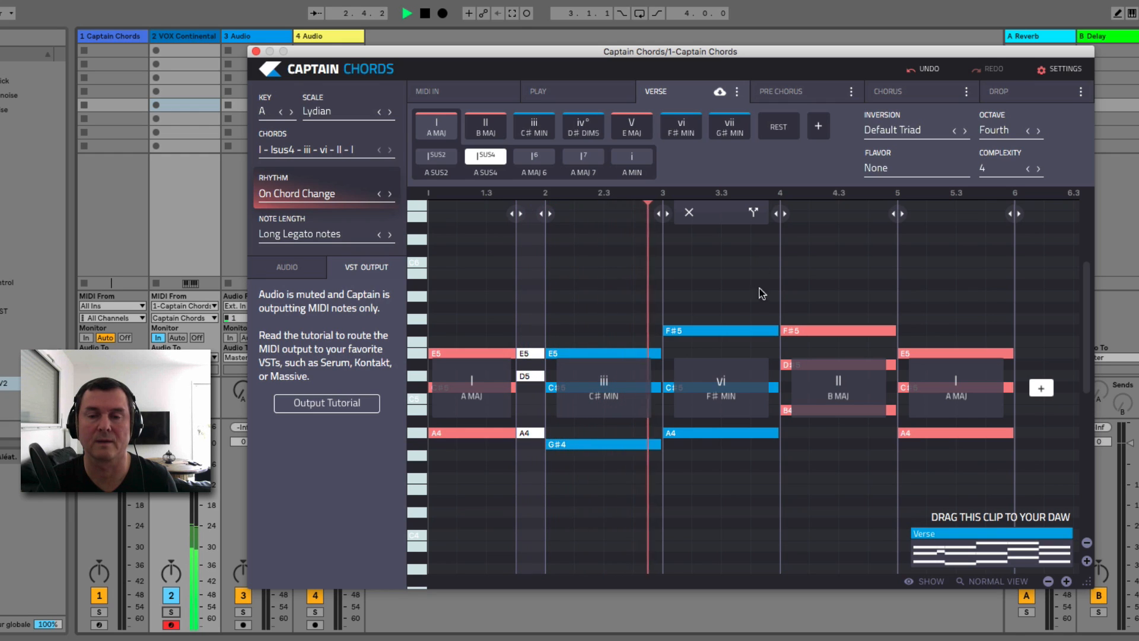
scroll(764, 294, "up", 1)
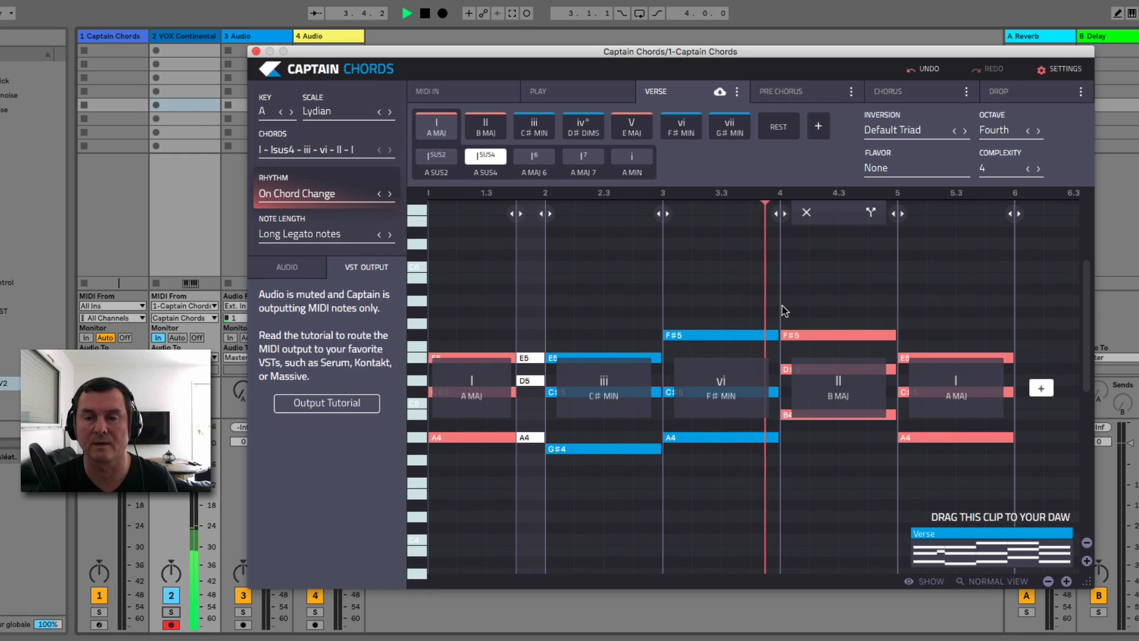
- Stop playback, split the vi (F# MIN) chord in bar 3 and shorten its second part to the last beat
key("space")
left_click(753, 212)
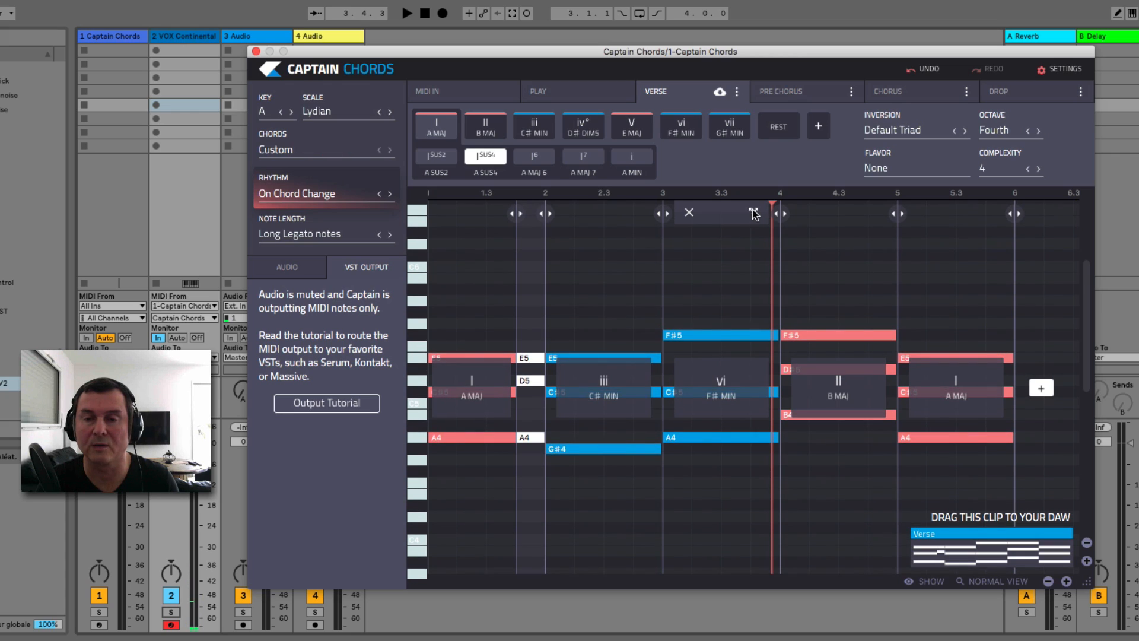
left_click_drag(722, 213, 753, 215)
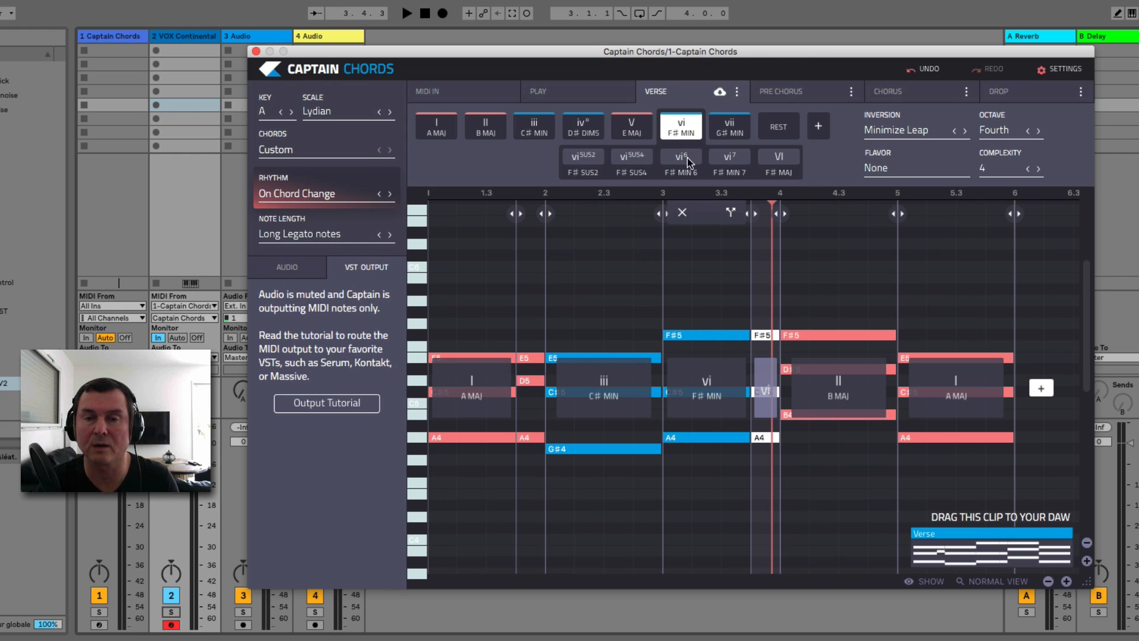
- Try the sus2 variation on the short vi chord, change it to sus4, and listen to each version
left_click(584, 158)
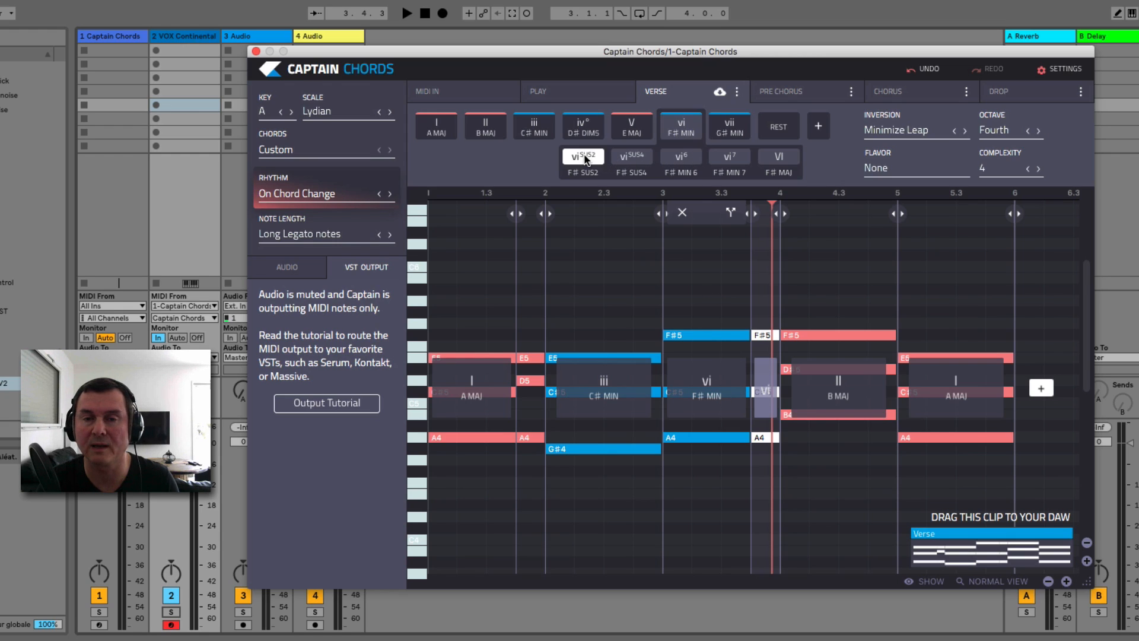
key("space")
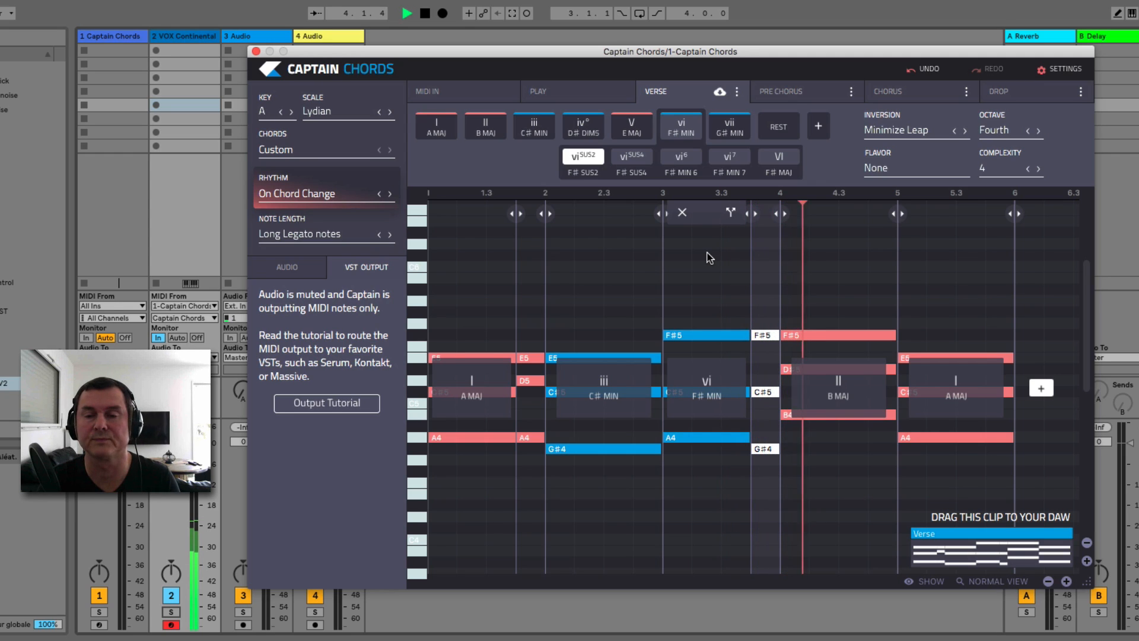
key("space")
left_click(640, 156)
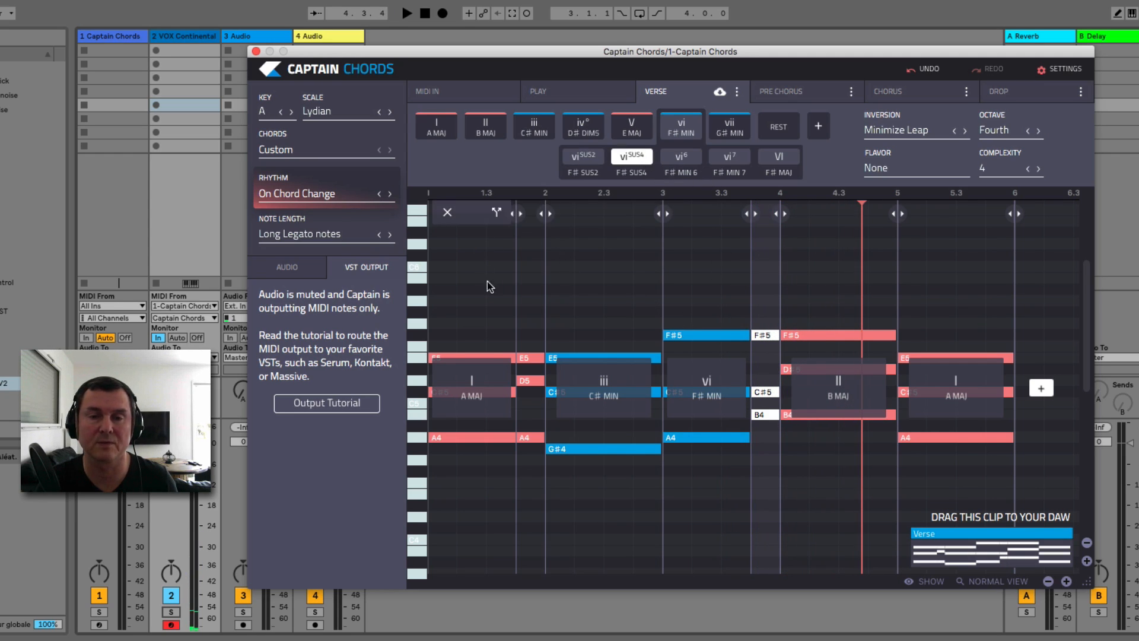
left_click(463, 380)
key("space")
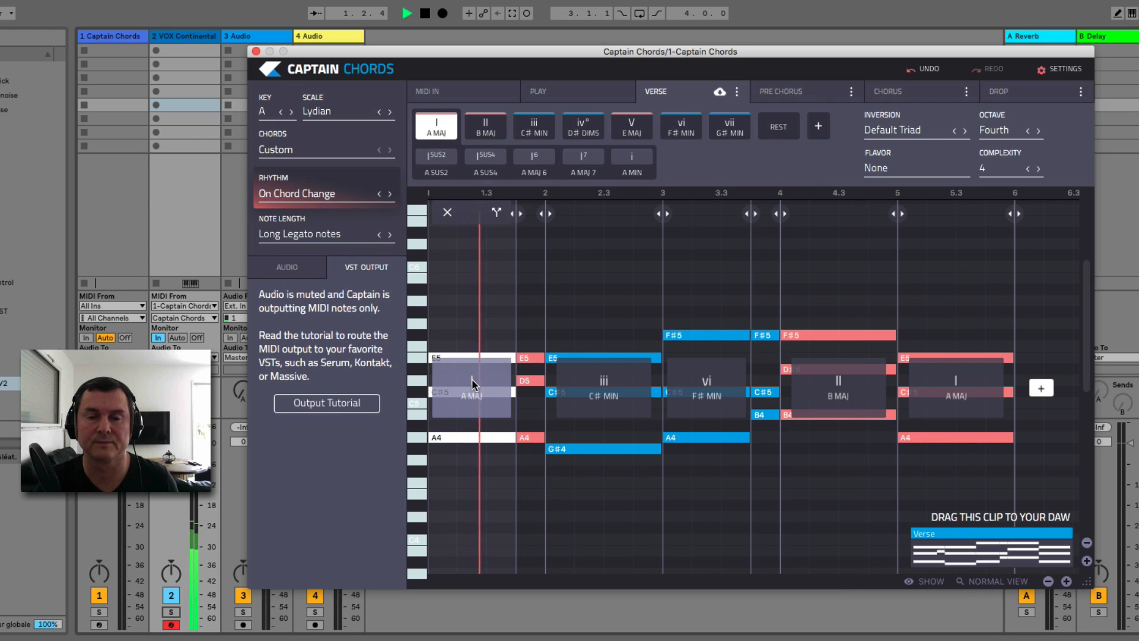
key("space")
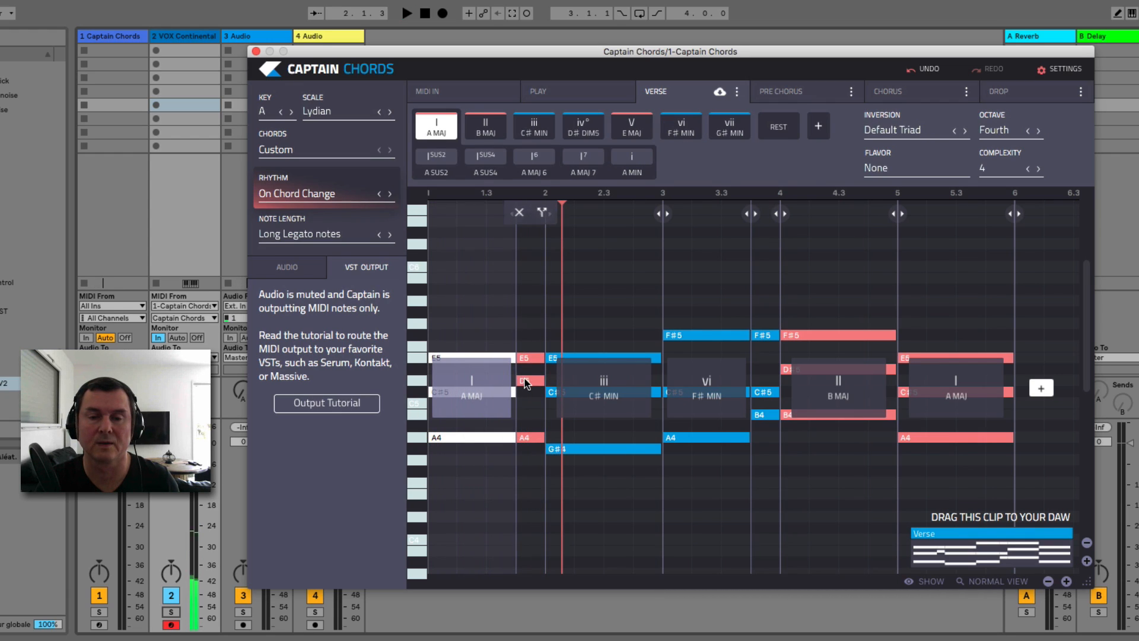
- Change the short second chord in bar 1 to Isus2 and play the verse
left_click(525, 382)
left_click(439, 158)
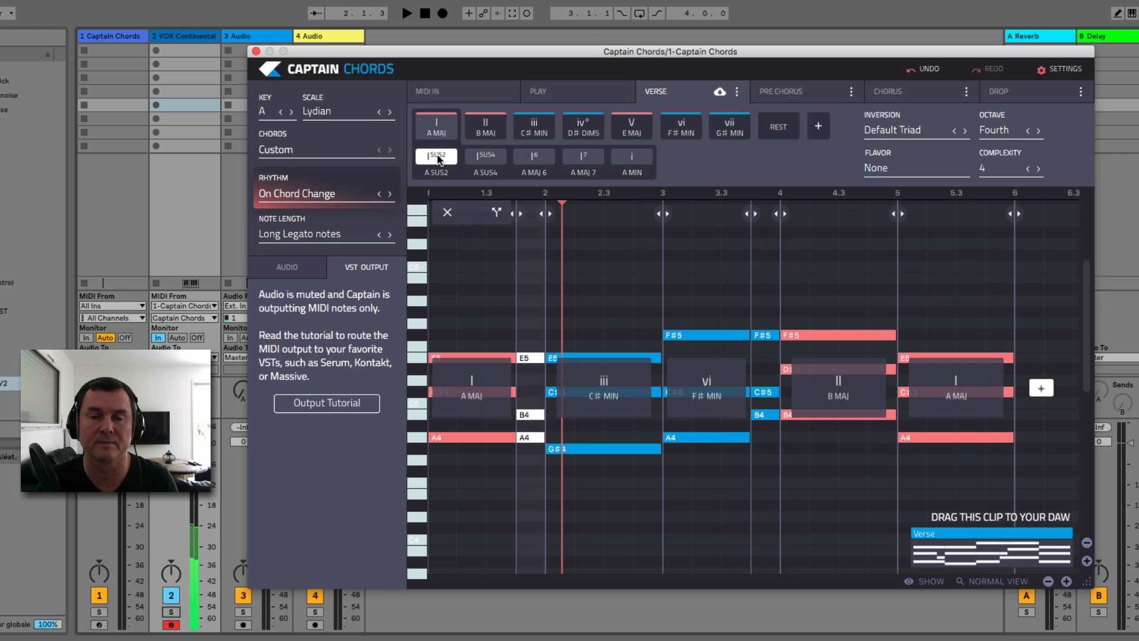
key("space")
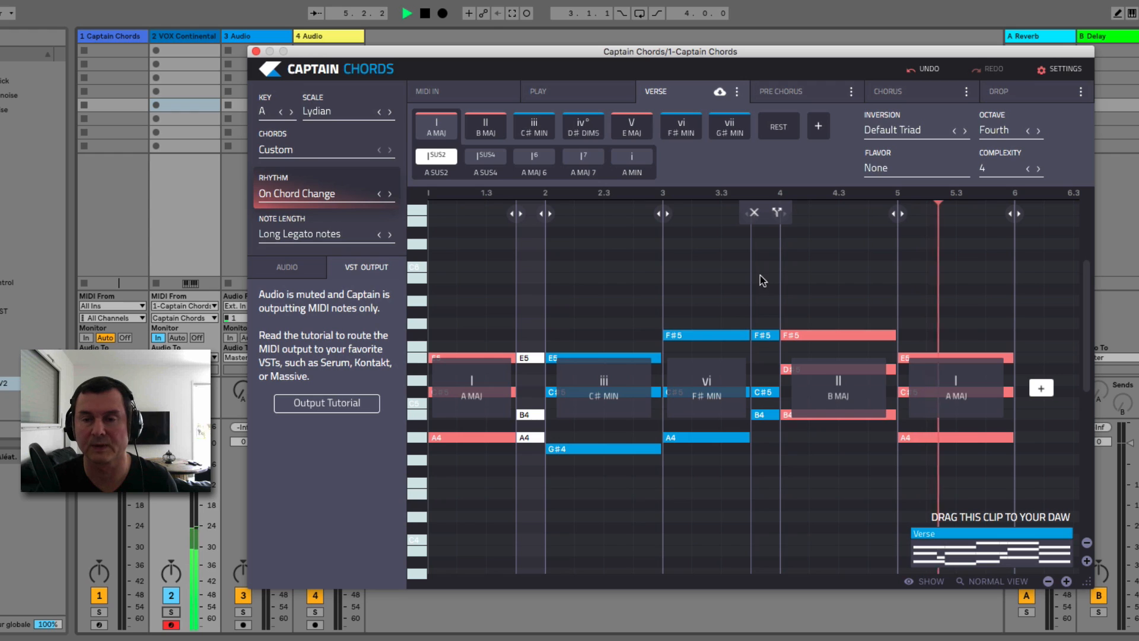
key("space")
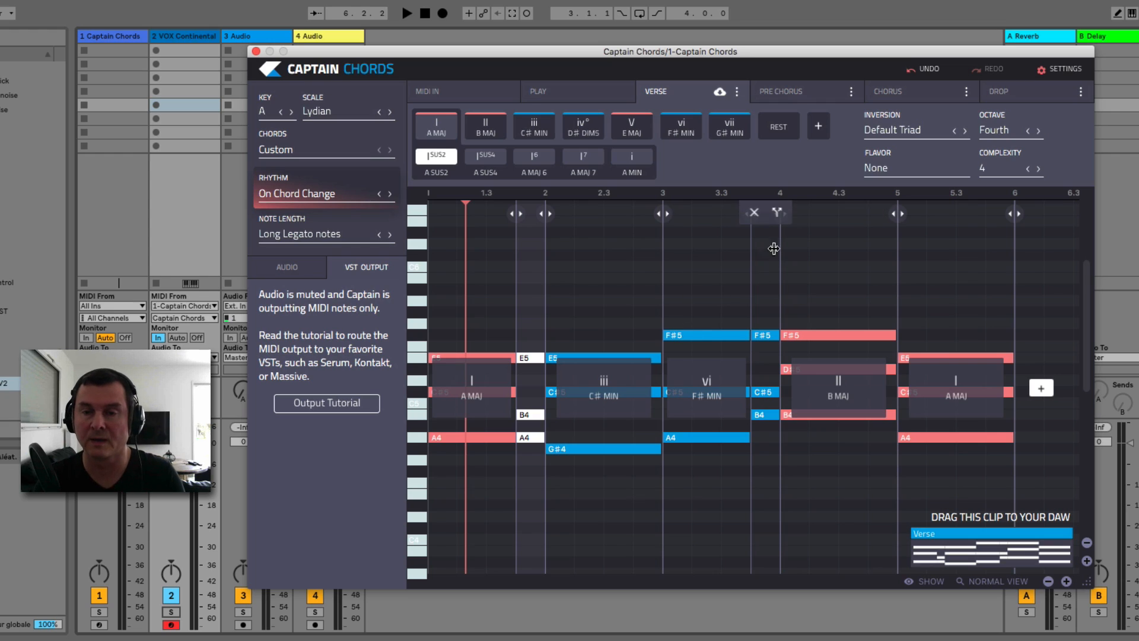
- Replace the short vi chord before bar 4 with a rest and start it slightly earlier
left_click(764, 338)
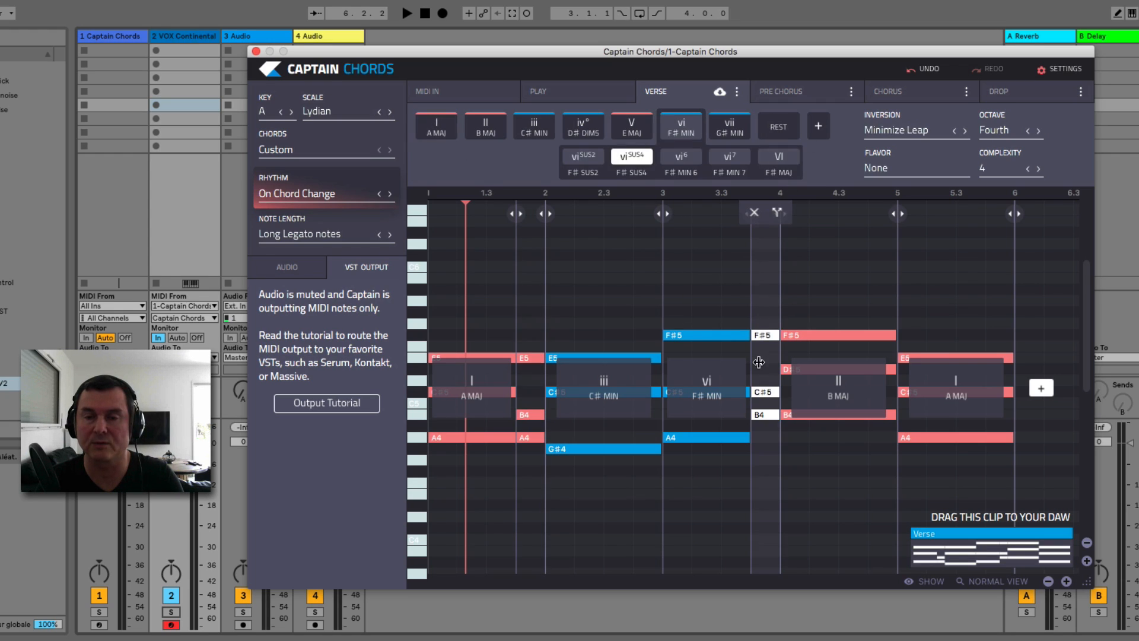
left_click(779, 130)
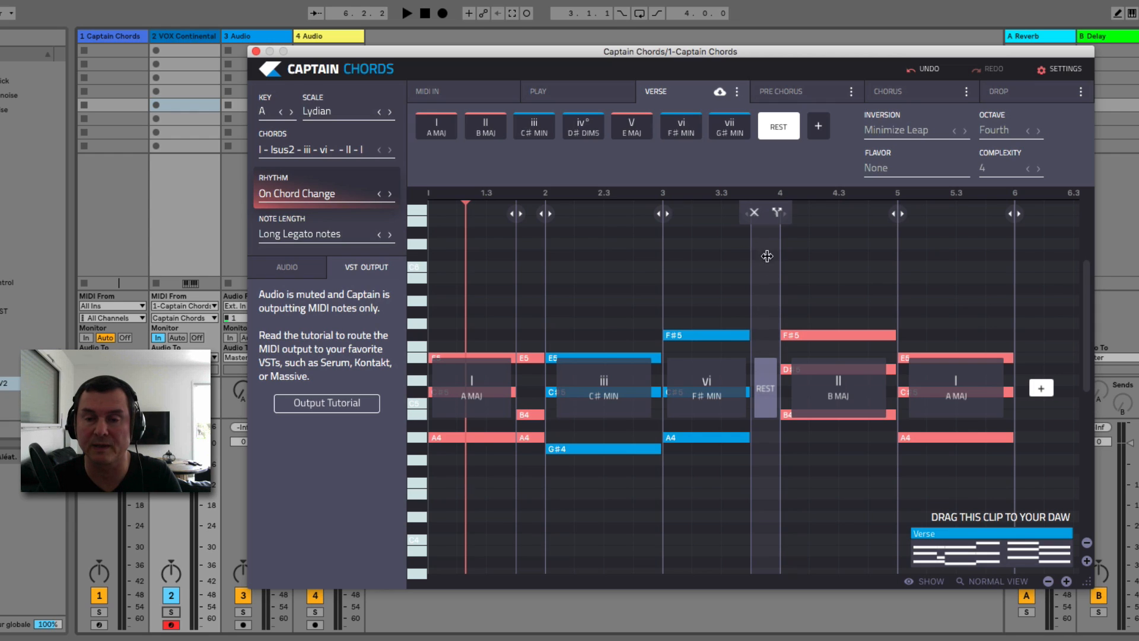
mouse_move(763, 256)
left_mouse_down()
mouse_move(701, 262)
mouse_move(767, 264)
mouse_move(748, 264)
left_mouse_up()
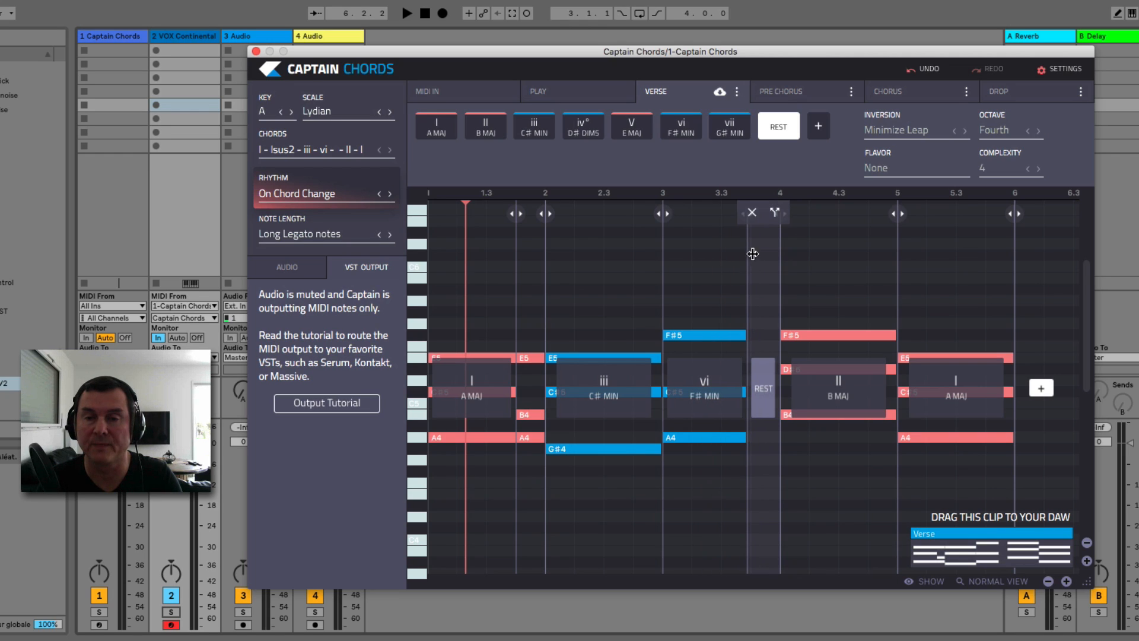
- Delete the rest, realign the II chord to span bar 4 exactly, and dismiss the MIDI editing notice
left_click(752, 212)
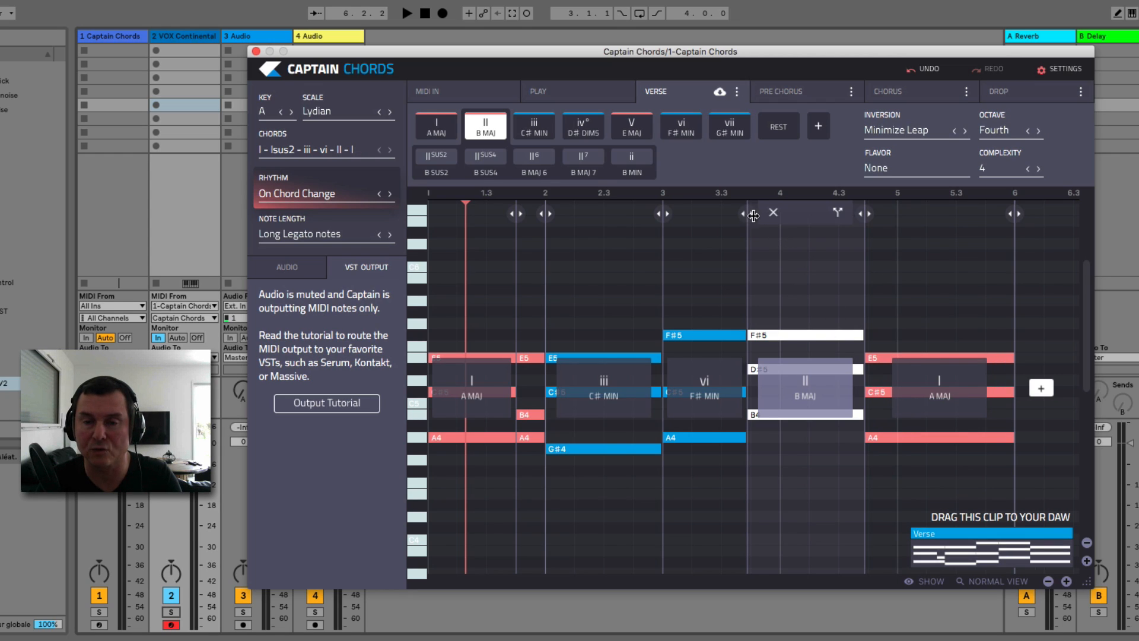
left_click_drag(754, 215, 780, 216)
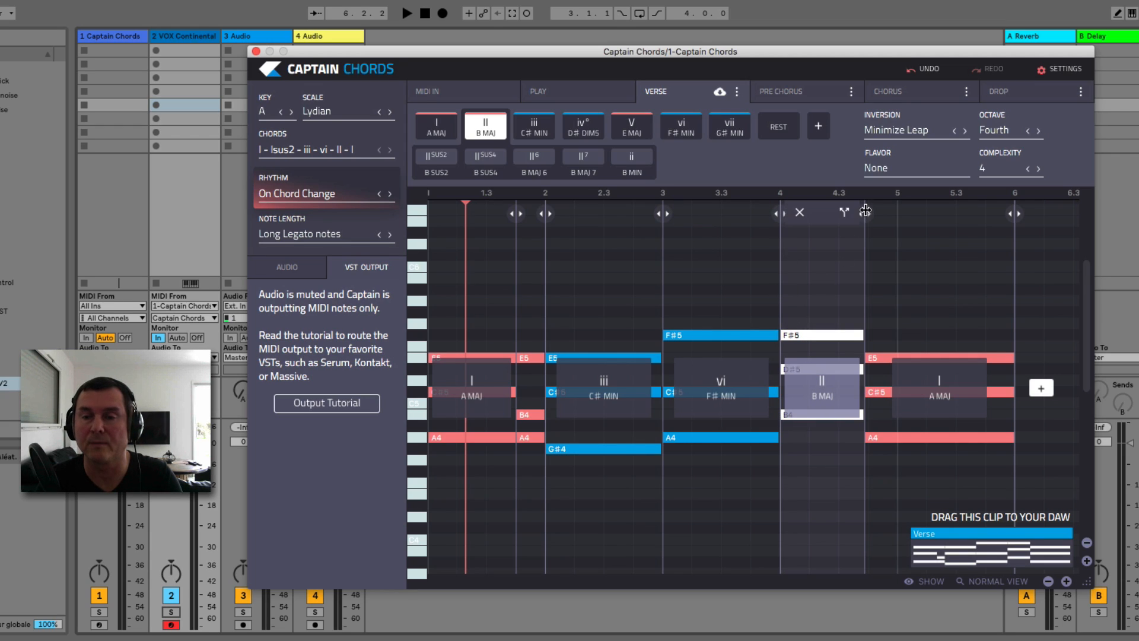
left_click_drag(870, 214, 898, 214)
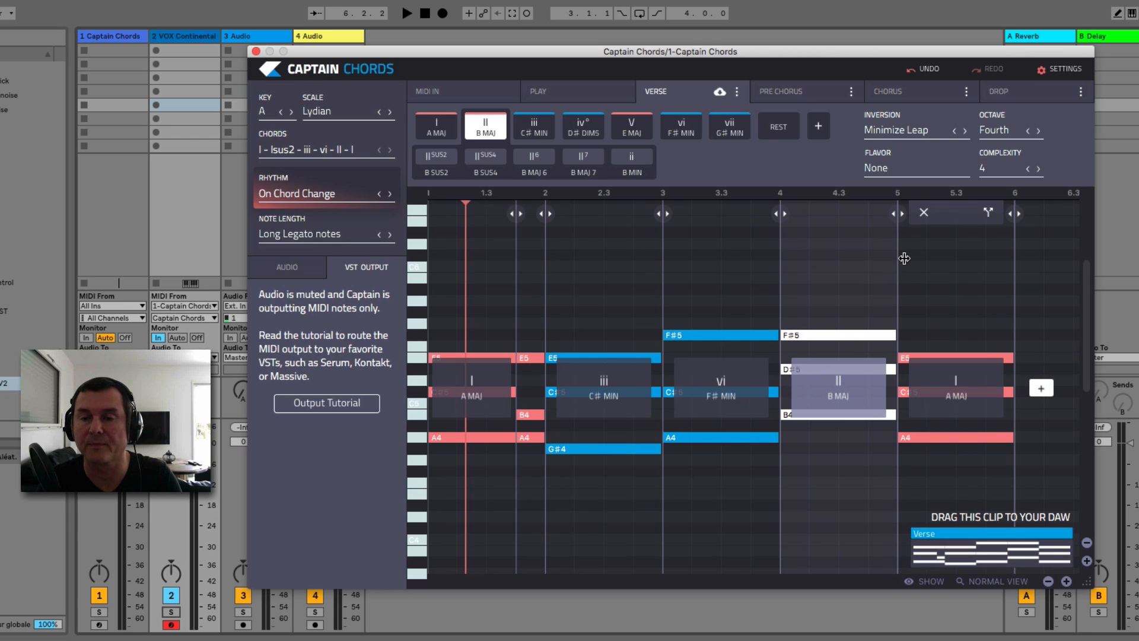
left_click(704, 340)
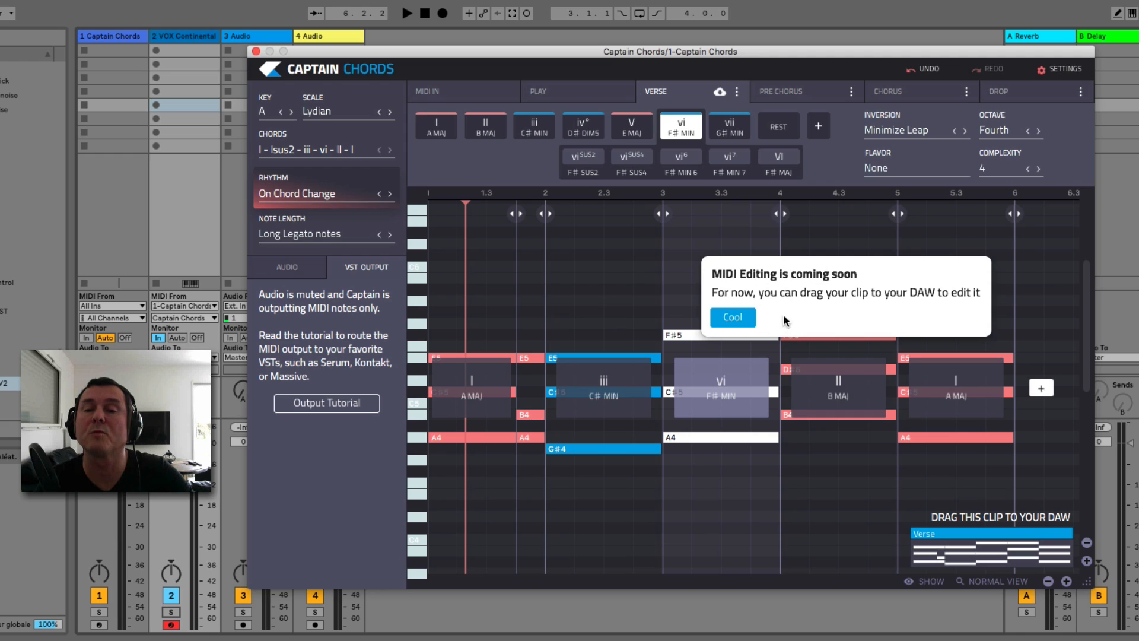
left_click(736, 318)
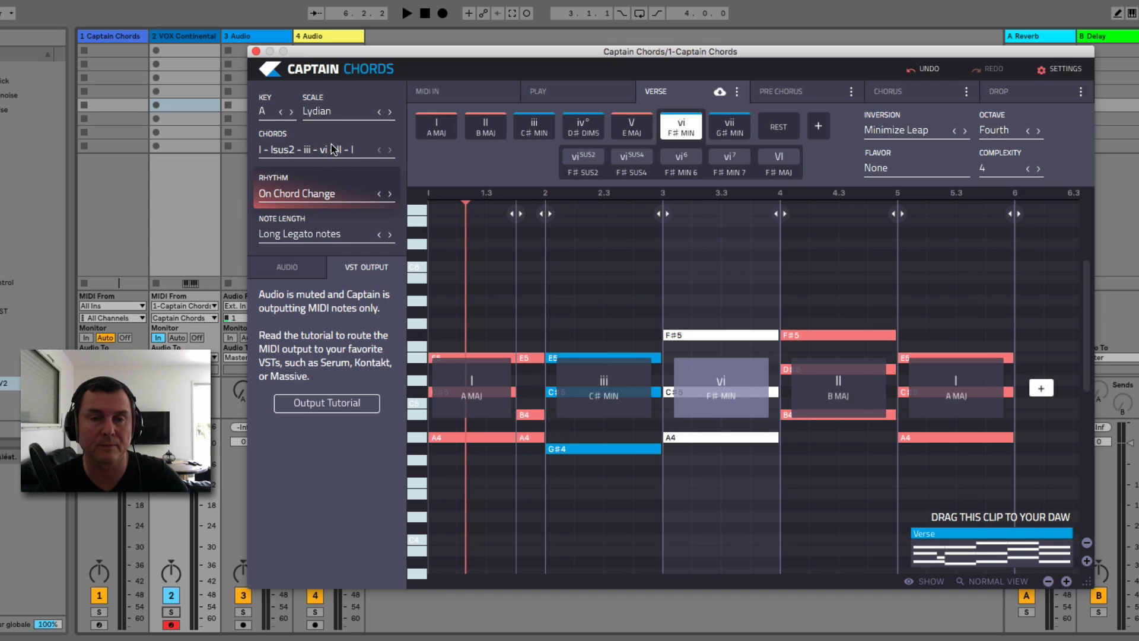
- Audition the preset progressions I-I-iii-iii, I-I-iii-vi, I-ii-iii-vi, I-IV-vi-V and I-v-IV-I for the verse
left_click(298, 153)
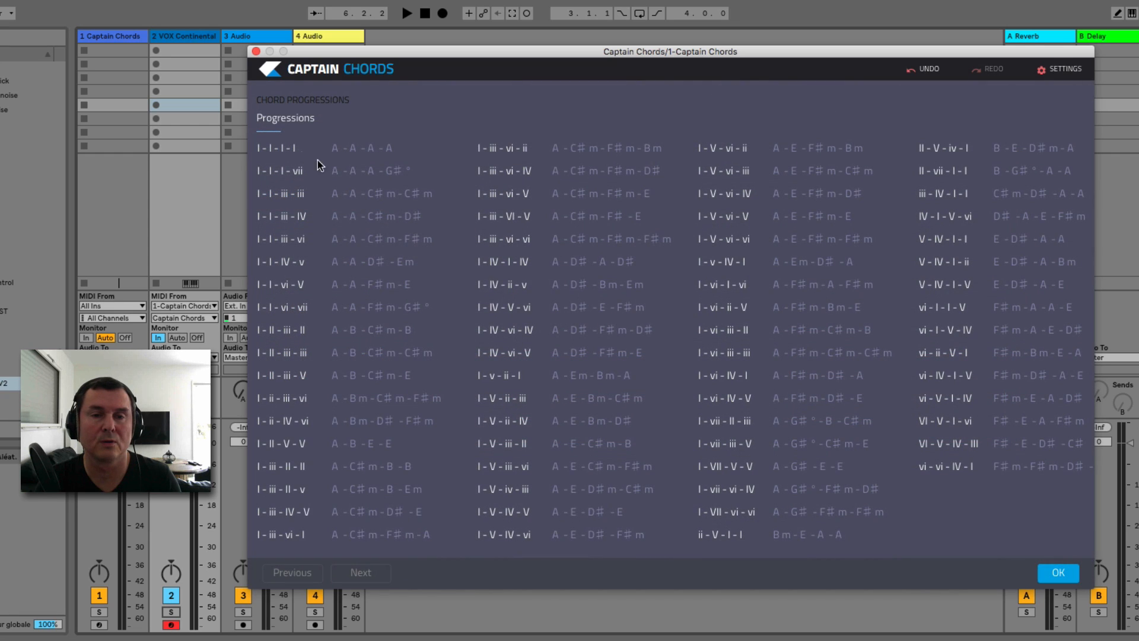
scroll(714, 306, "left", 3)
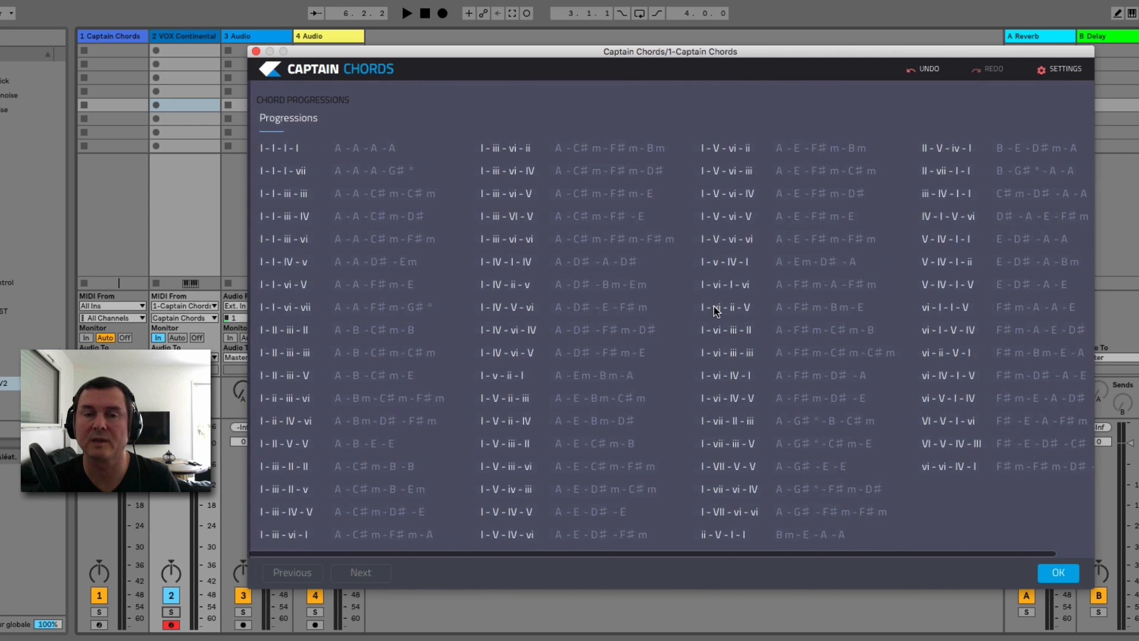
left_click(368, 197)
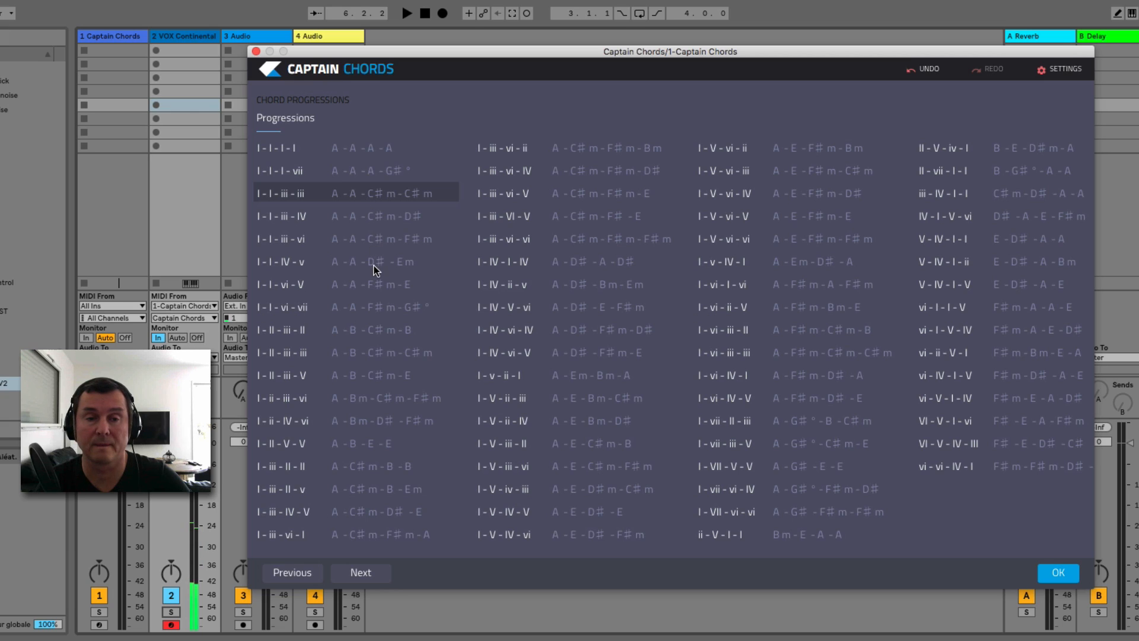
left_click(375, 239)
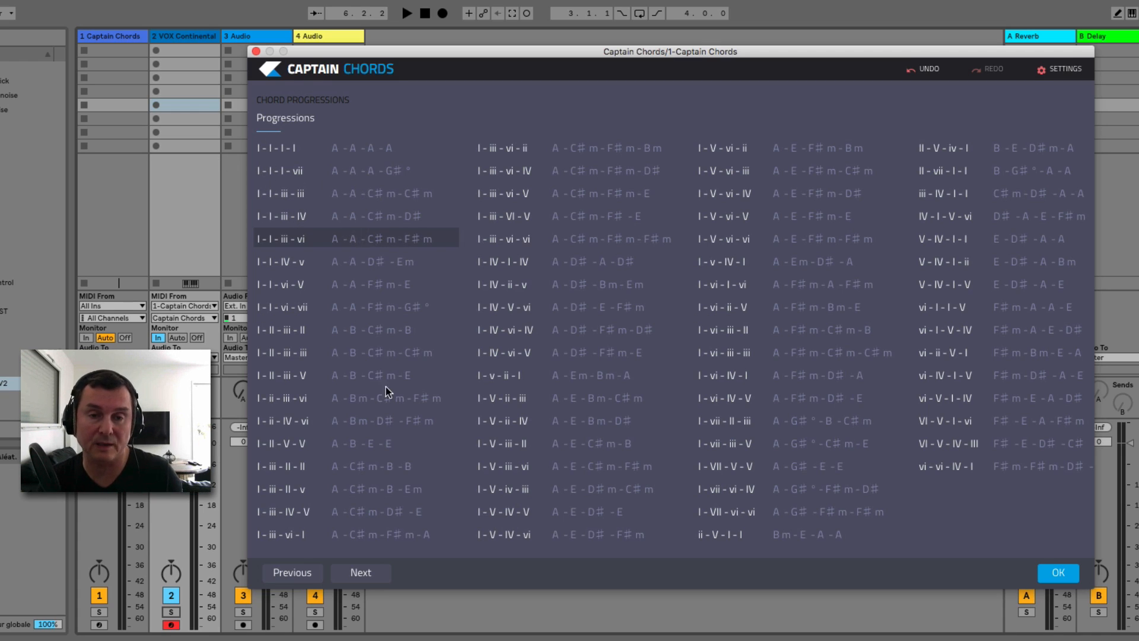
left_click(402, 400)
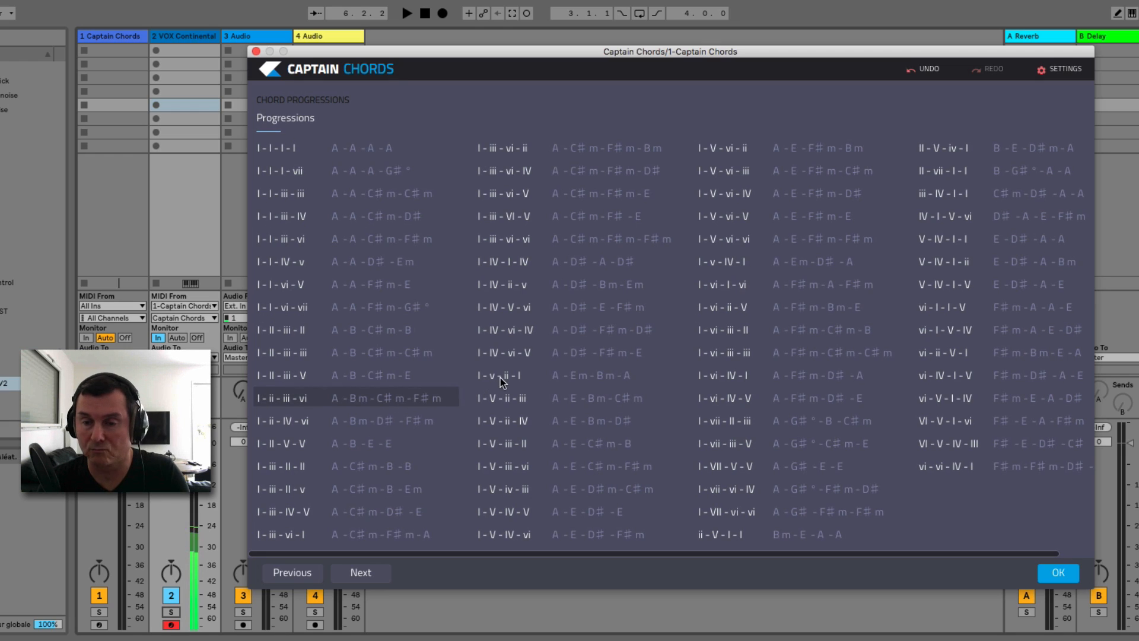
left_click(610, 359)
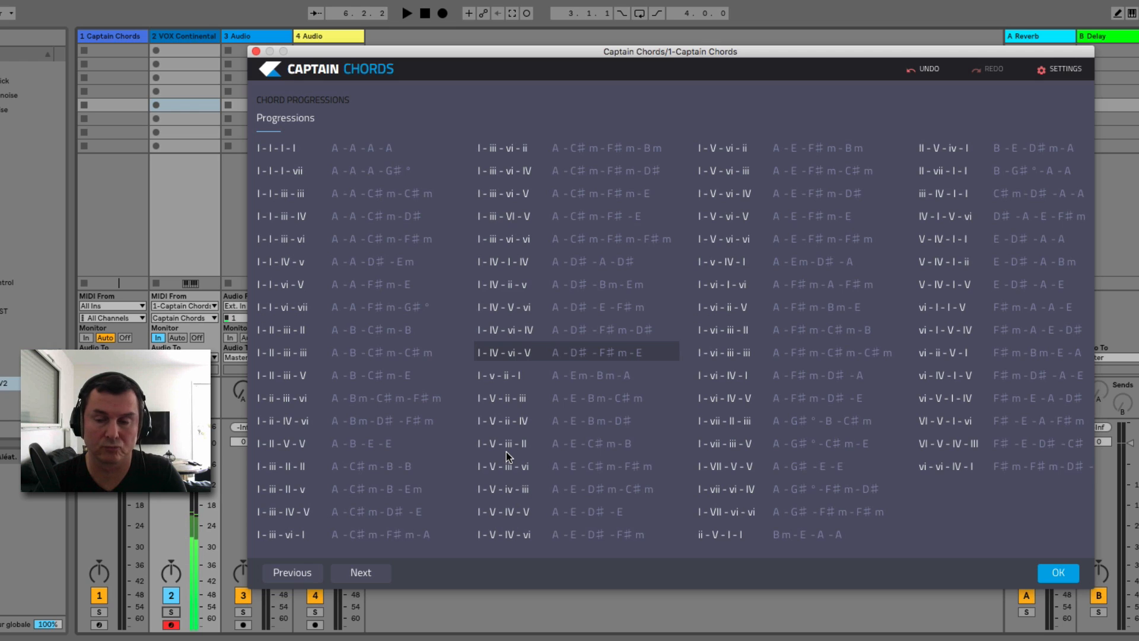
left_click(809, 267)
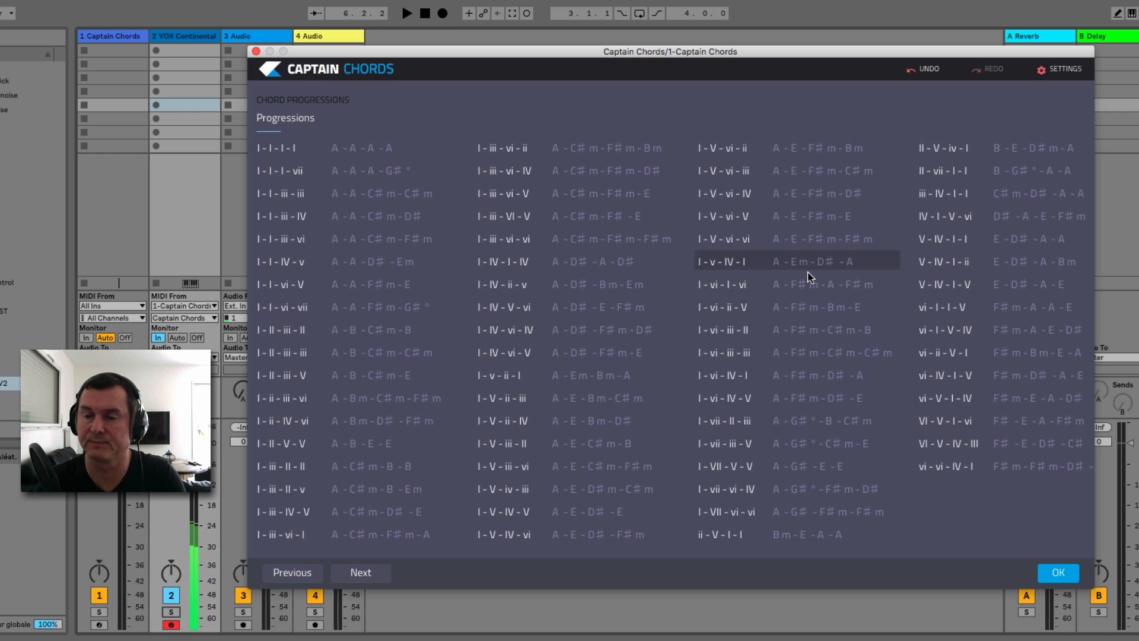
- Audition I-V-iv-iii, I-V-IV-V, I-iii-II-II and I-vi-IV-I, and apply VI-V-IV-III to the verse
left_click(601, 492)
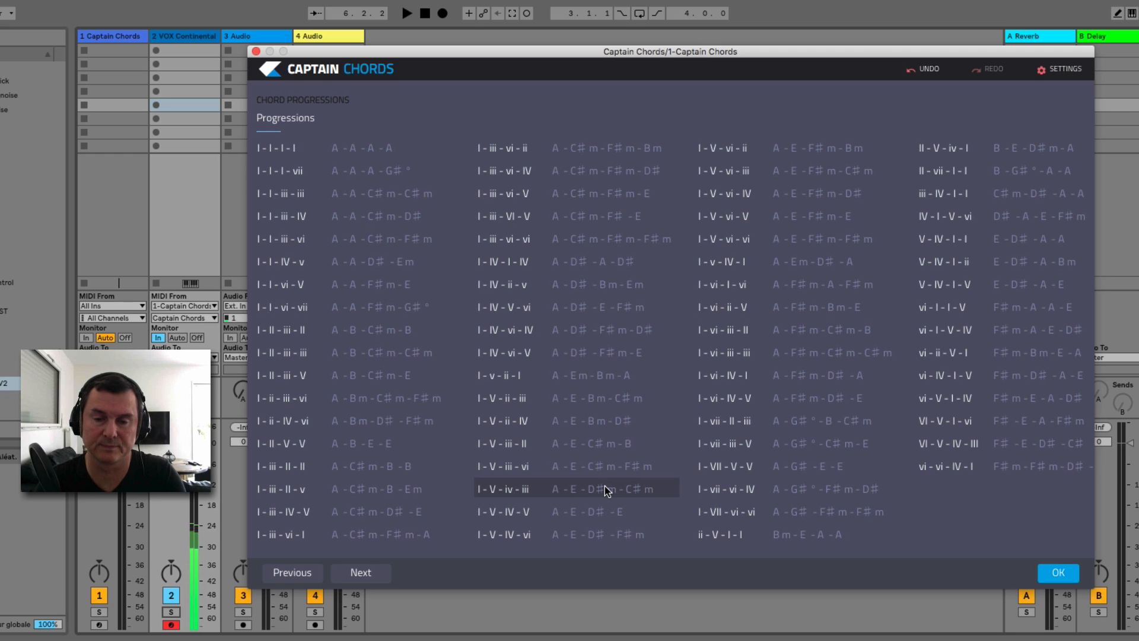
left_click(596, 510)
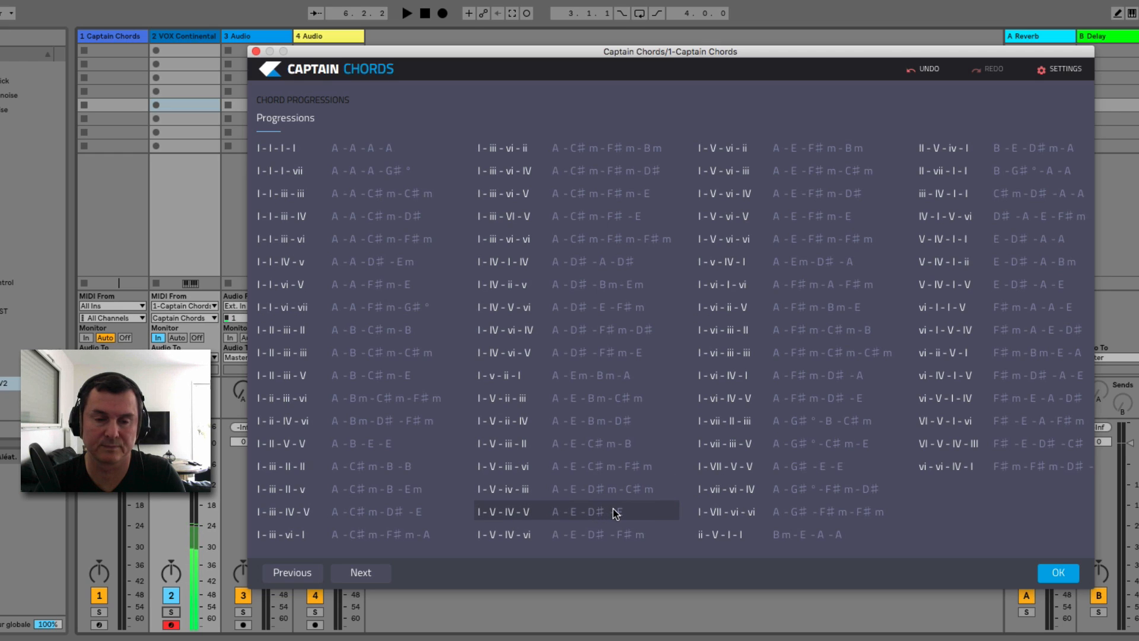
left_click(428, 472)
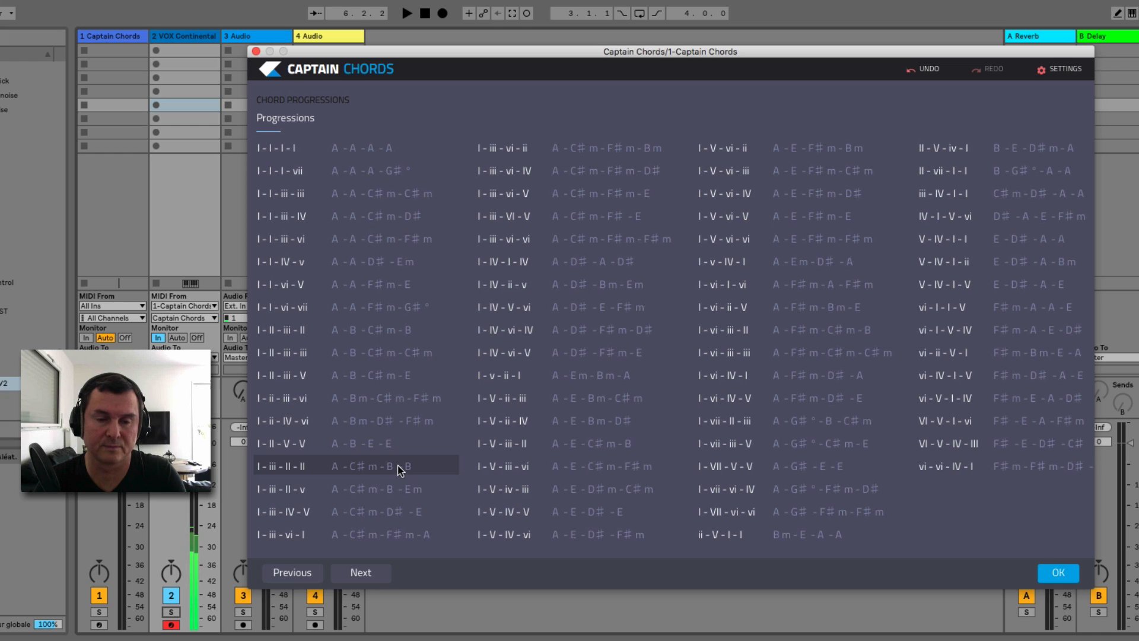
left_click(809, 378)
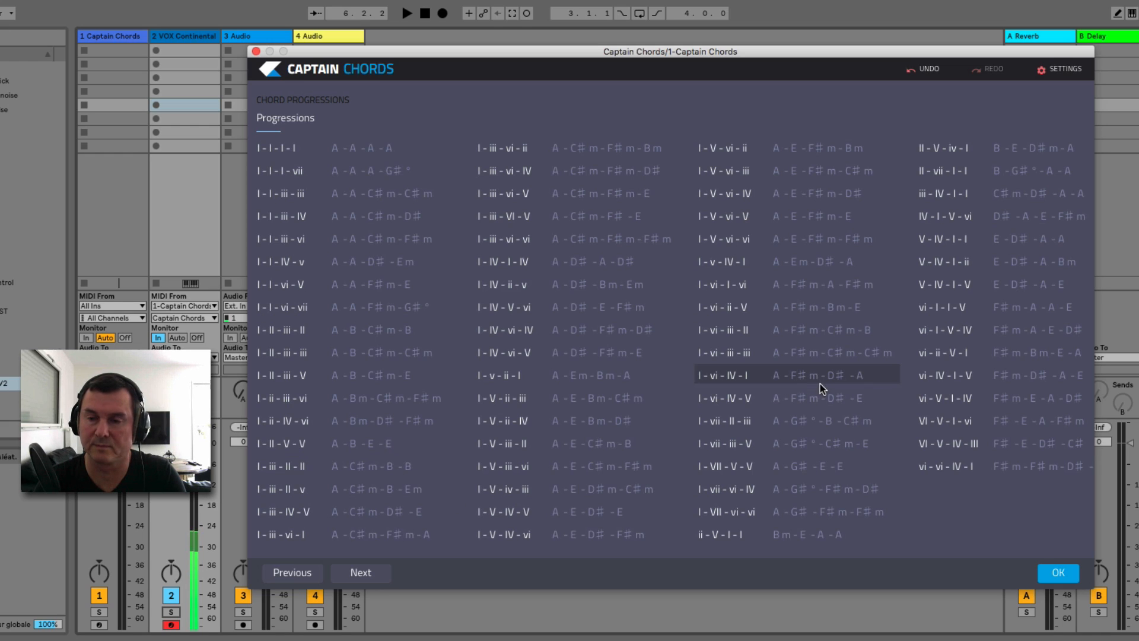
left_click(1026, 445)
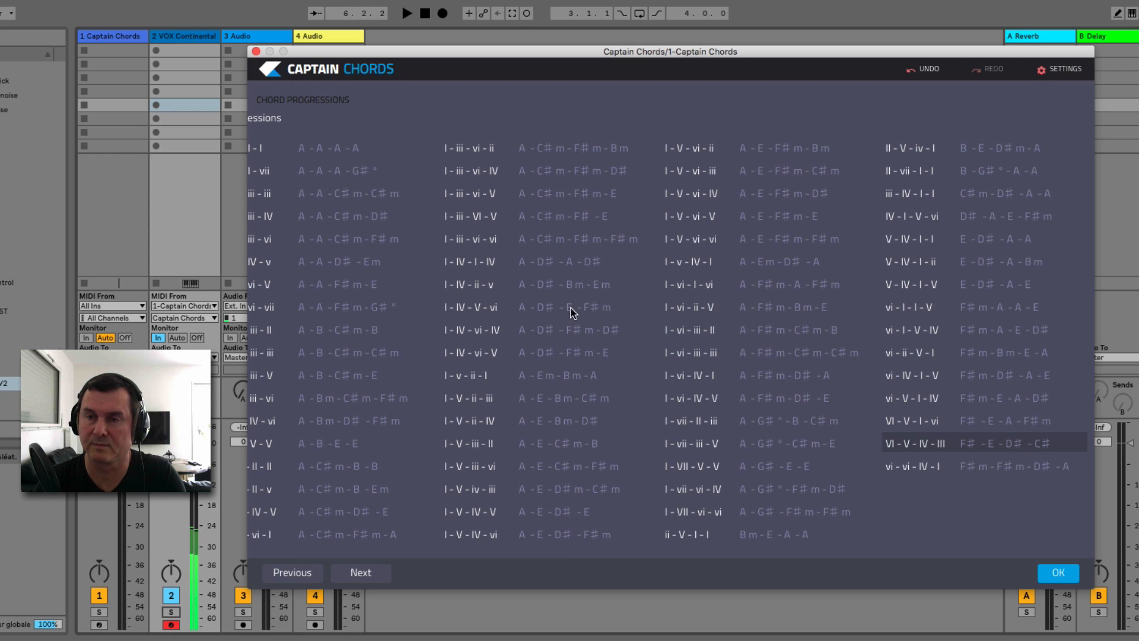
left_click(1058, 572)
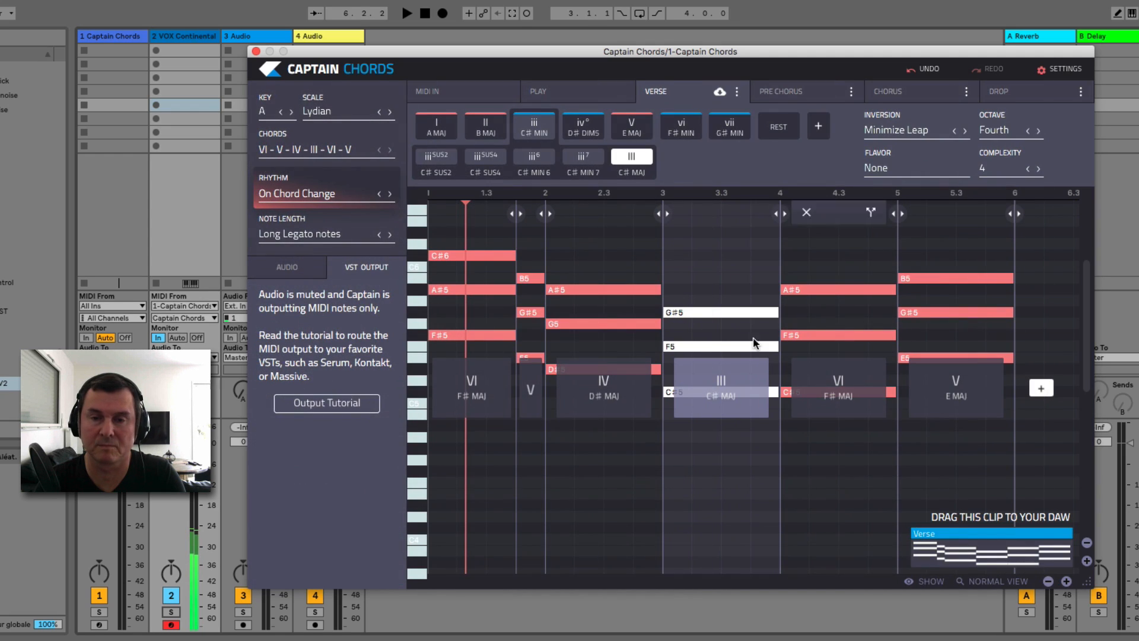
- Undo the VI-V-IV-III progression and play the verse with I-vi-IV-I
left_click(930, 68)
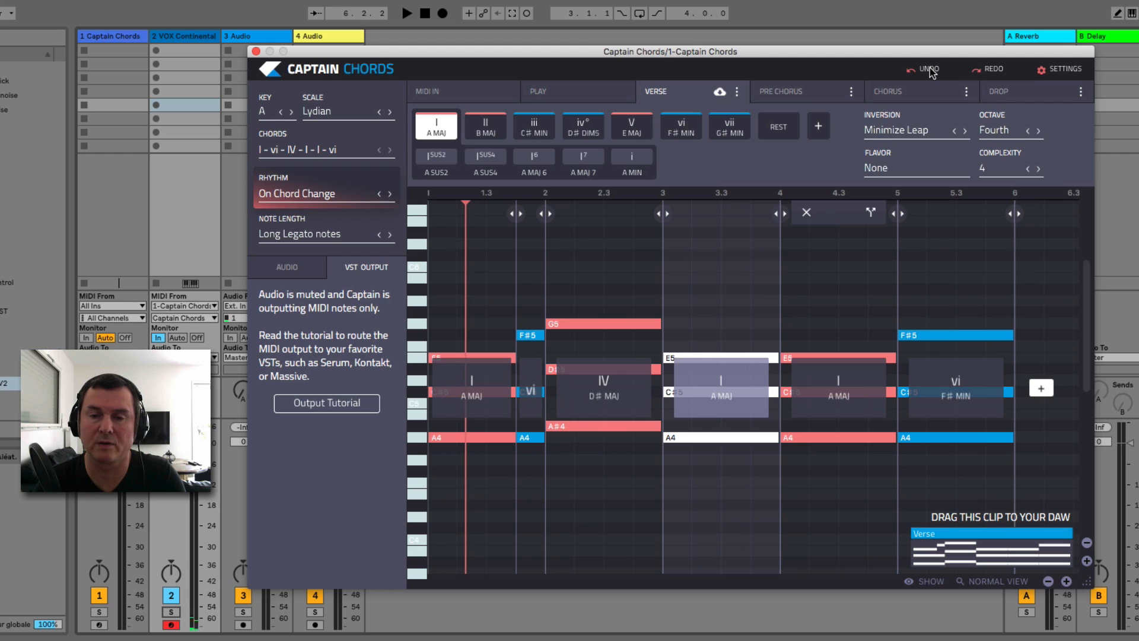
key("space")
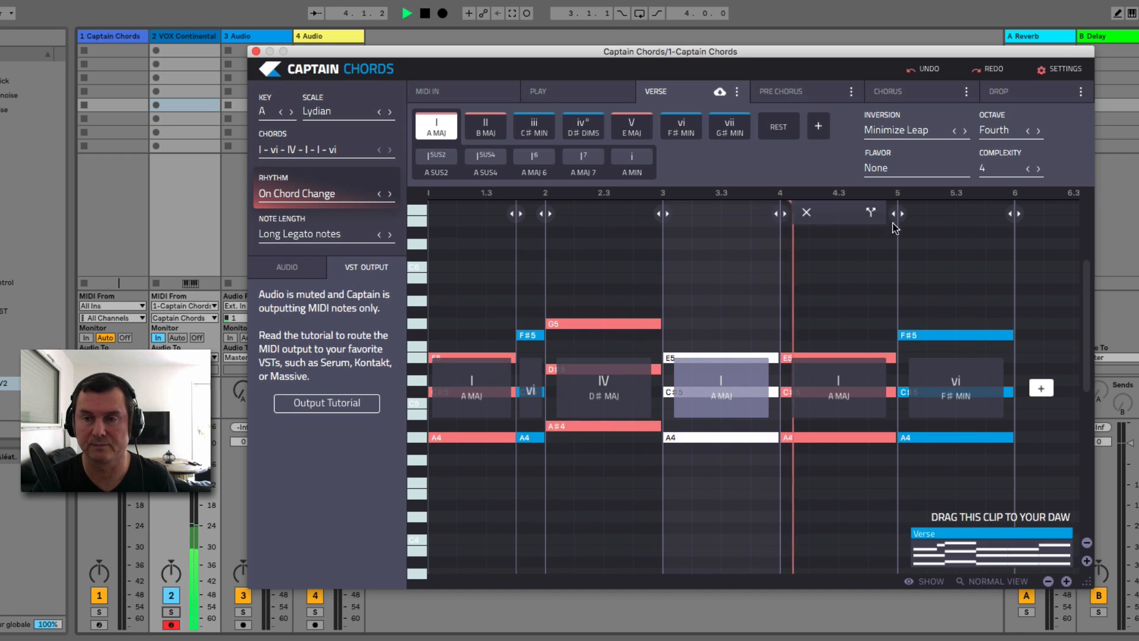
key("space")
- Undo the preset progression changes back to the verse's I-Isus2-iii-vi-II-I progression
left_click(930, 70)
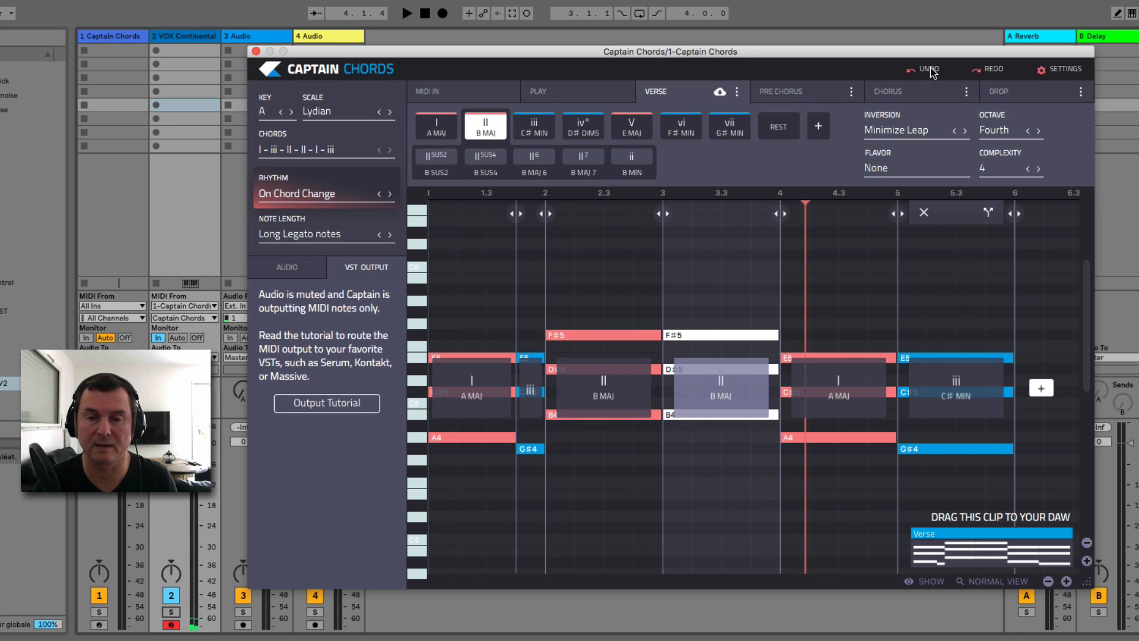
left_click(931, 69)
left_click(930, 69)
left_click(930, 69)
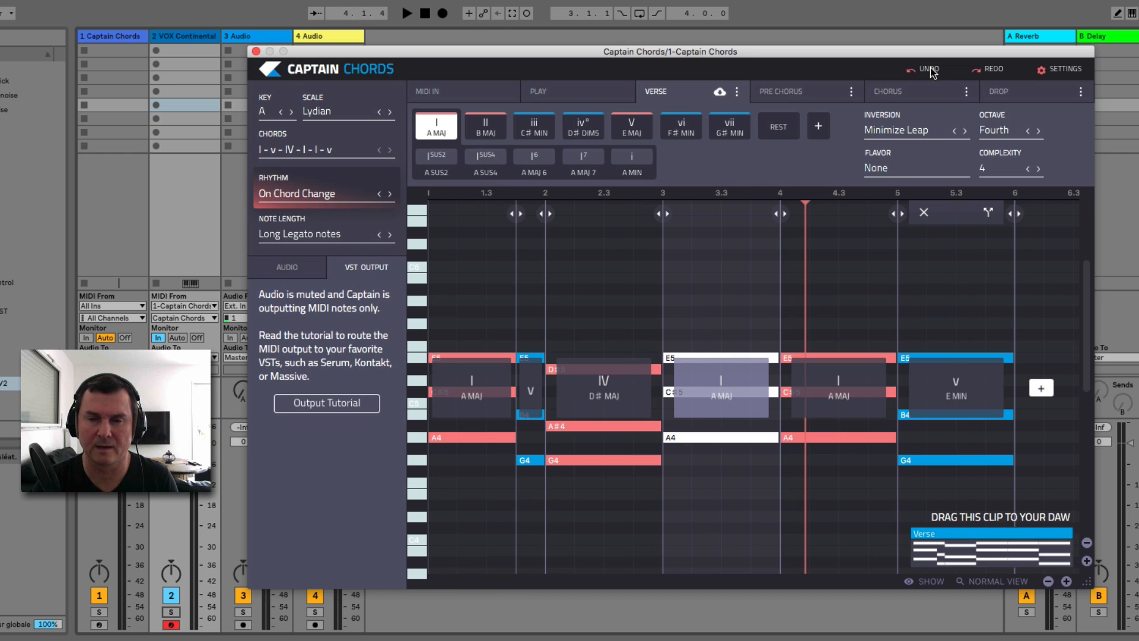
left_click(931, 70)
left_click(931, 70)
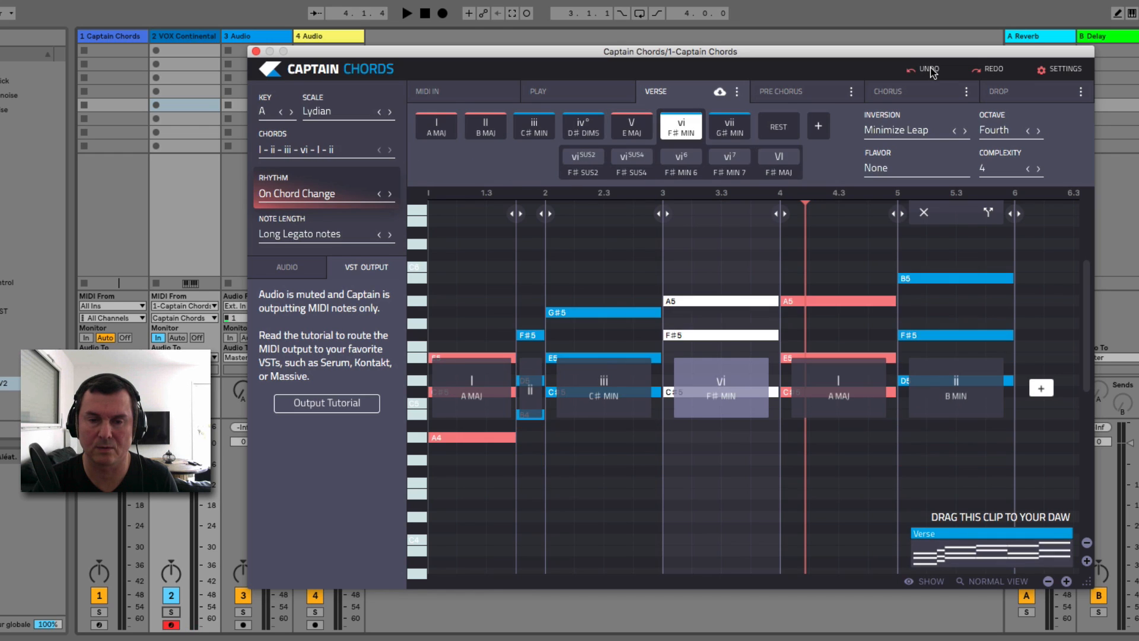
left_click(930, 70)
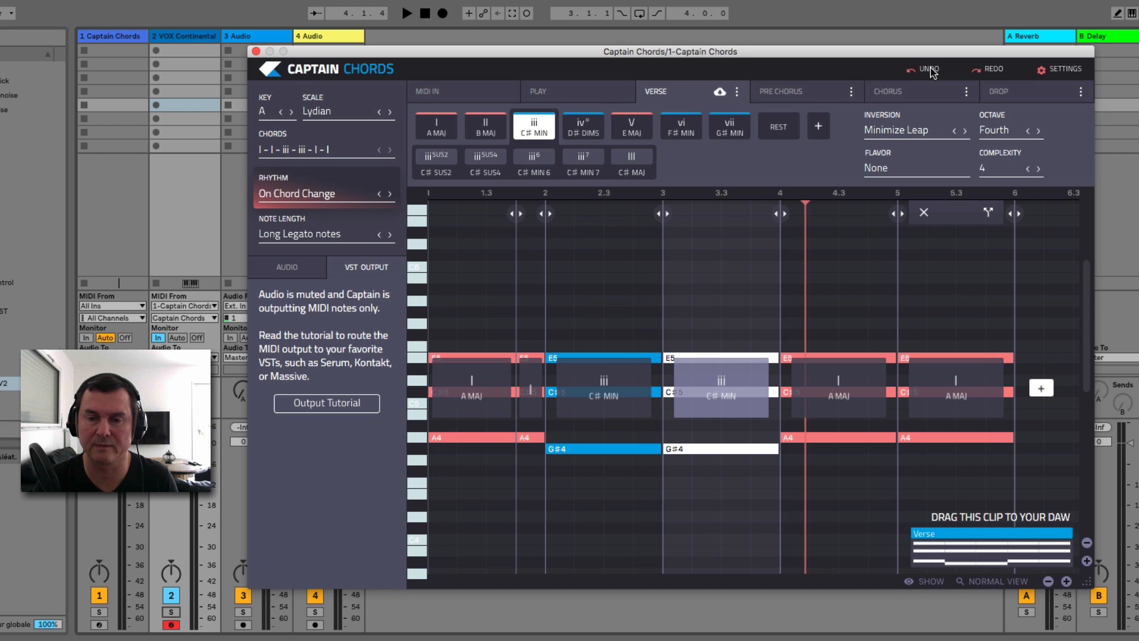
left_click(931, 69)
left_click(930, 69)
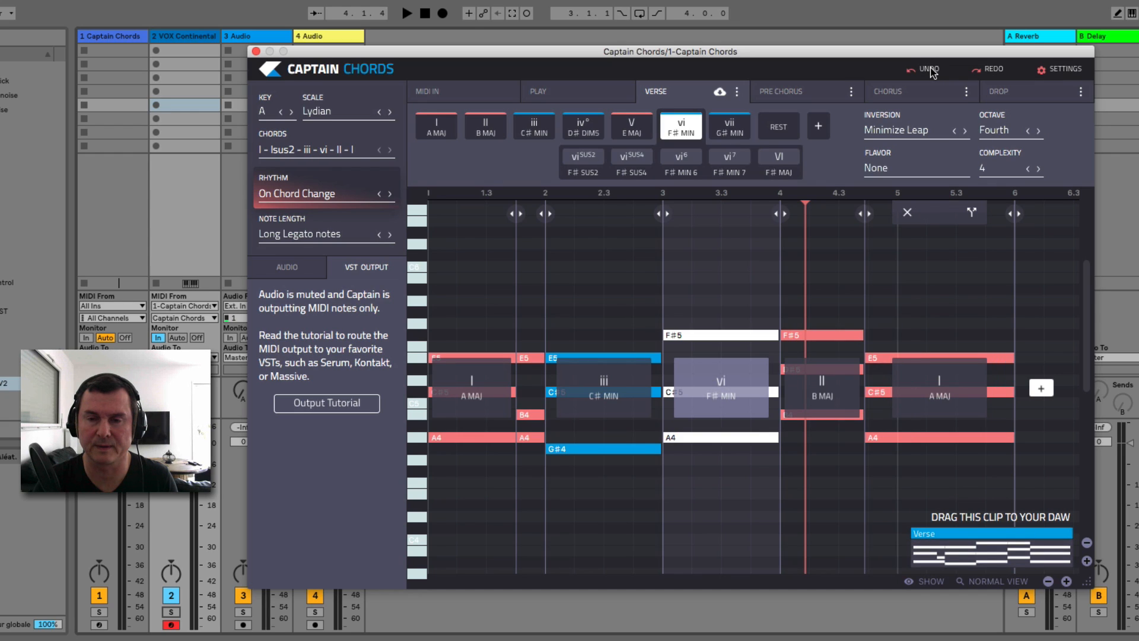
- Play the verse from bar 4, stop playback, and extend the II chord to about the start of bar 5
key("space")
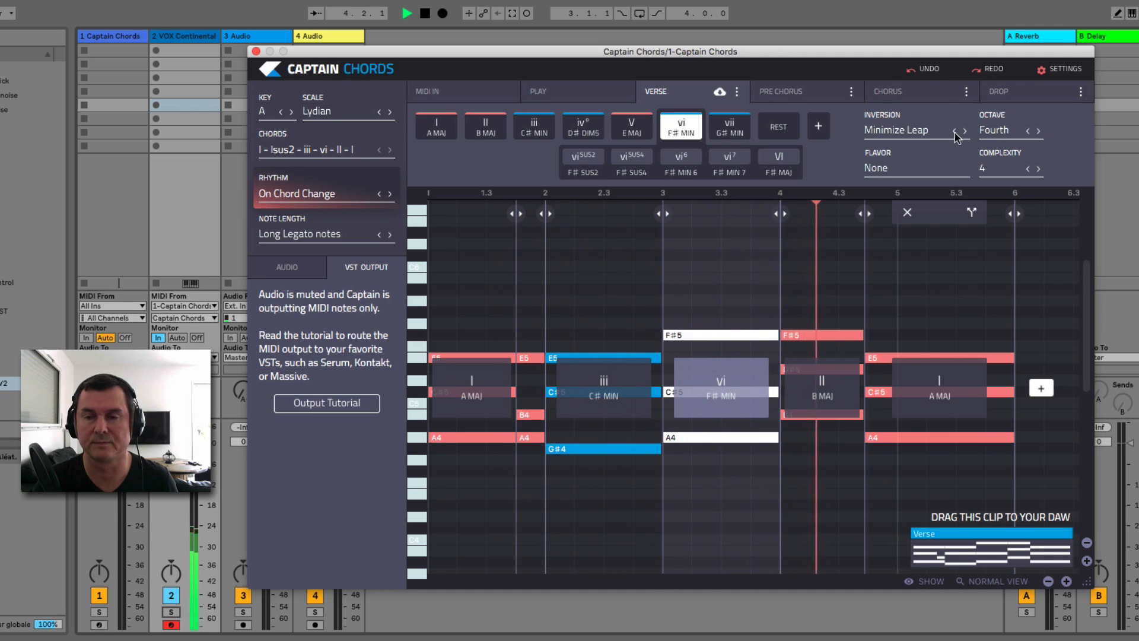
key("space")
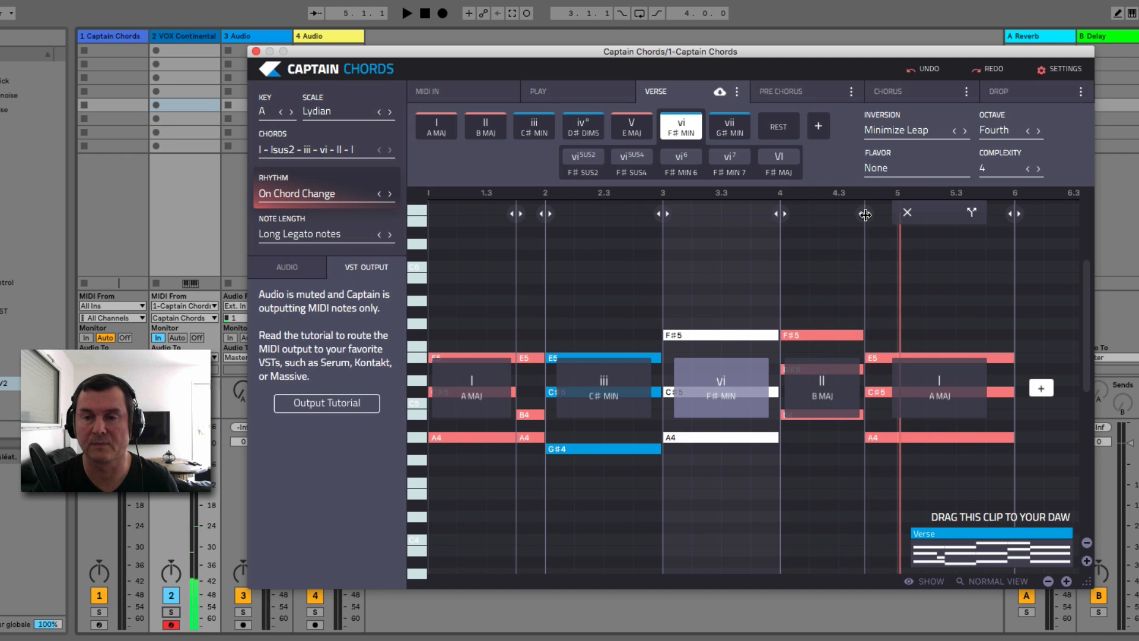
left_click_drag(866, 215, 901, 215)
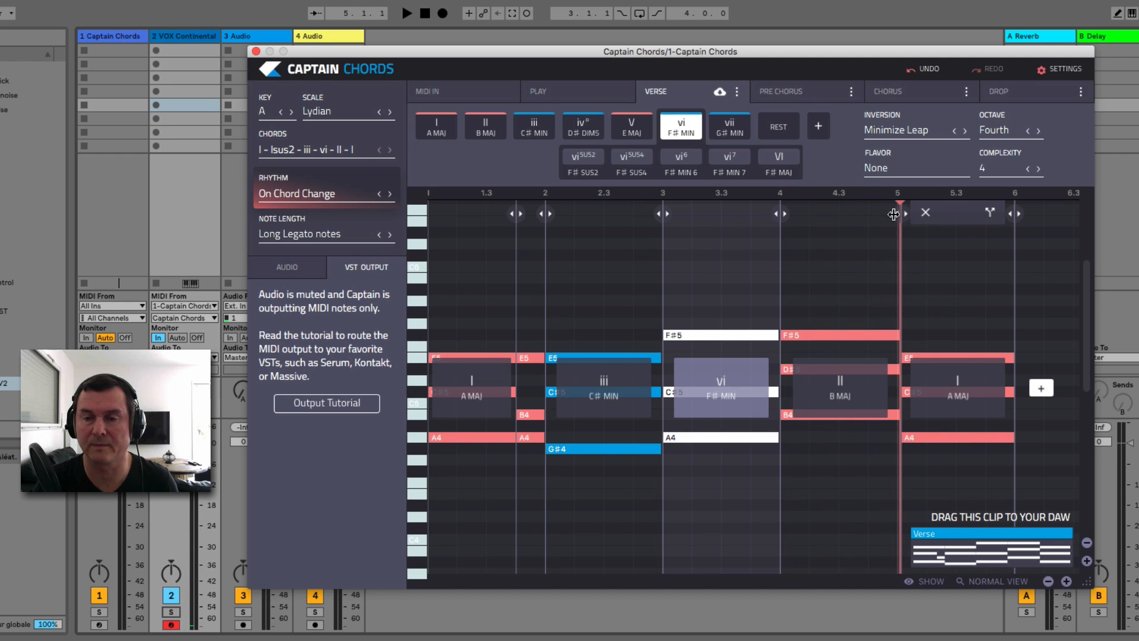
- Play back the verse progression and delete its final I chord in bar 5
key("space")
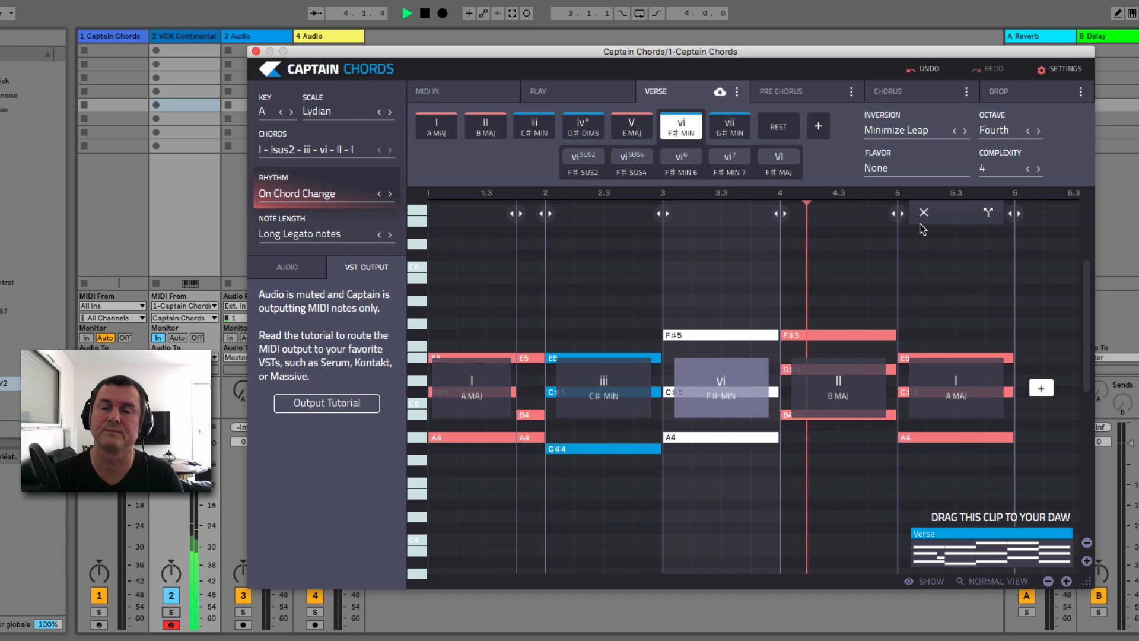
key("space")
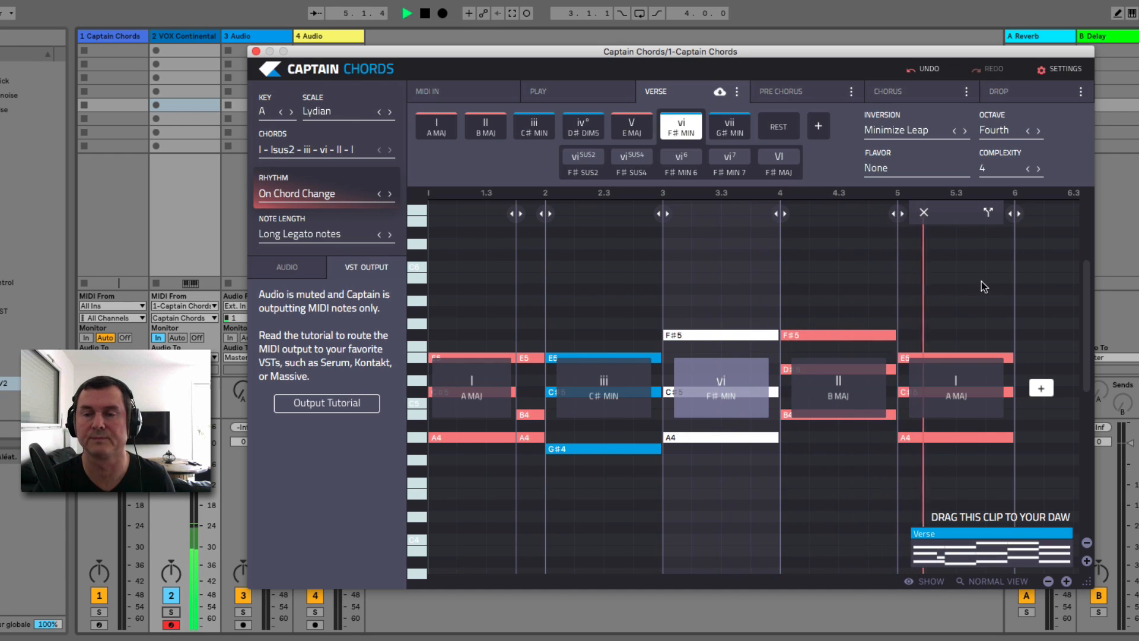
left_click(924, 213)
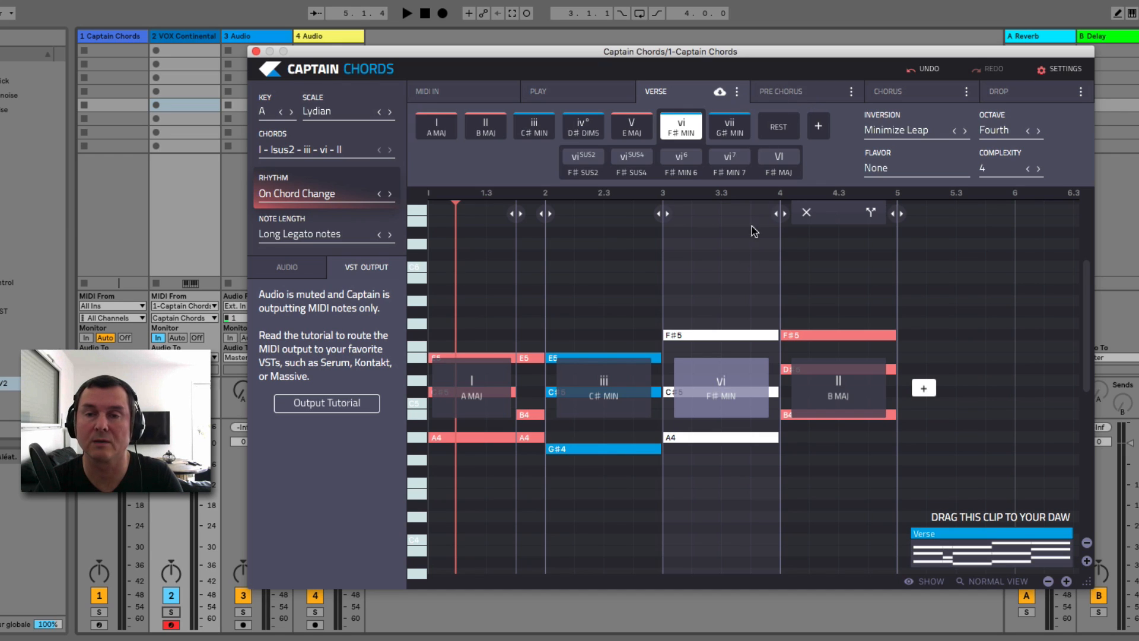
- Copy the verse progression and paste it into the pre-chorus
left_click(822, 94)
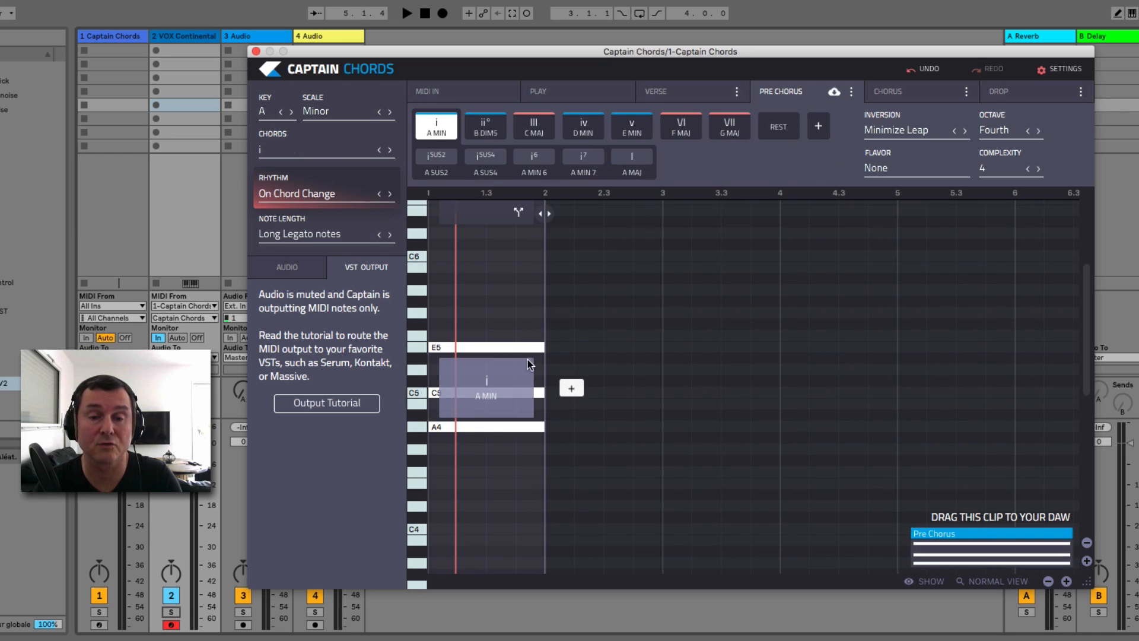
left_click(700, 93)
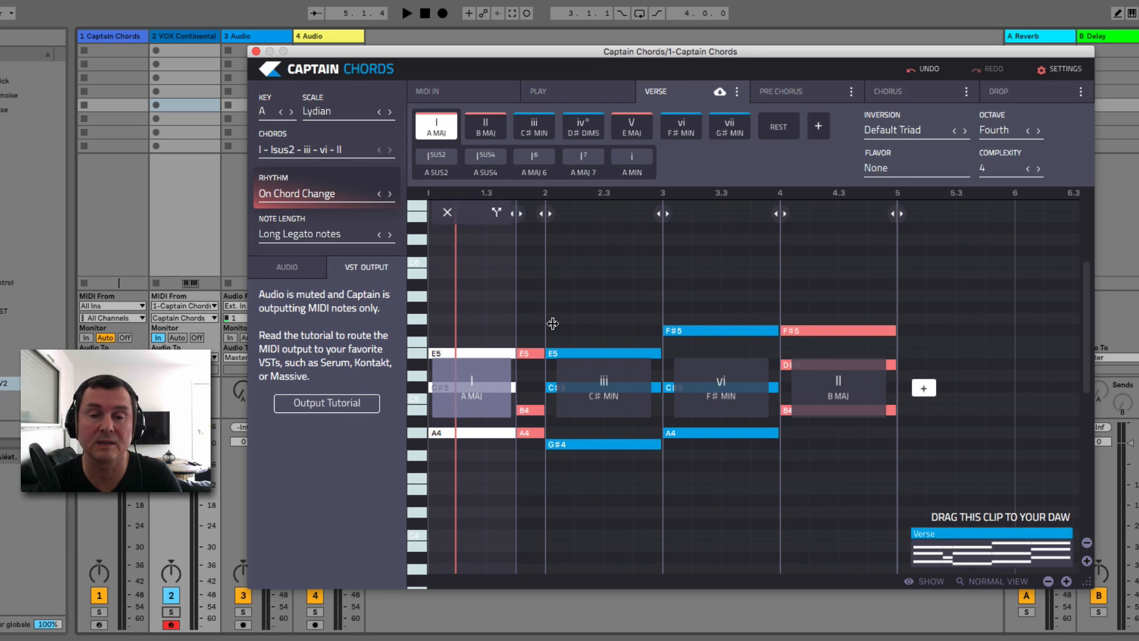
left_click(737, 93)
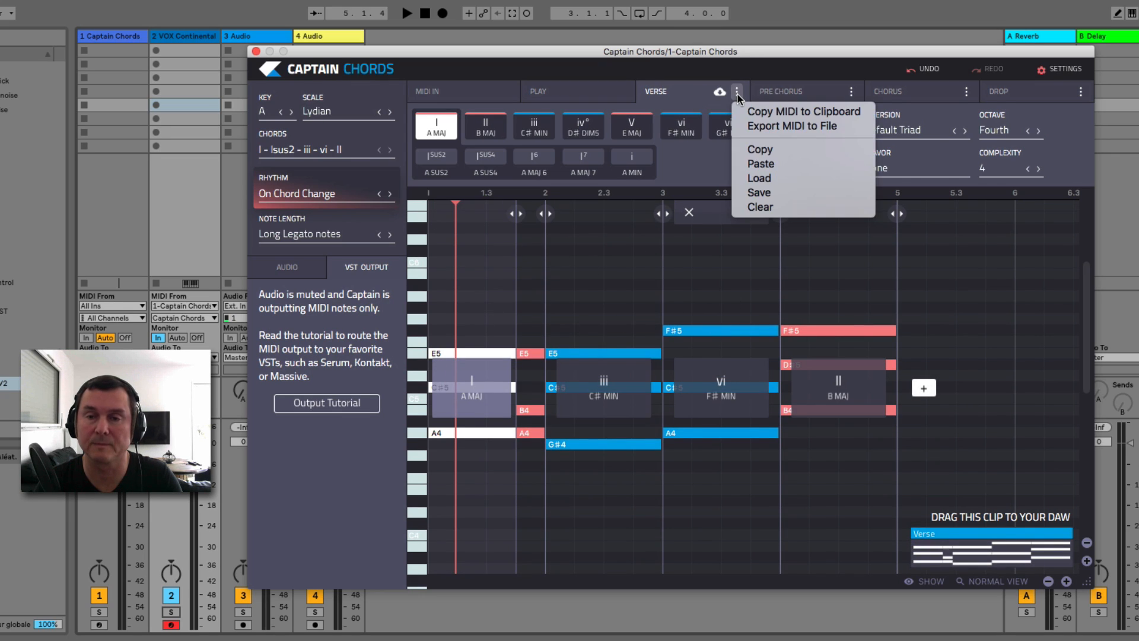
left_click(772, 154)
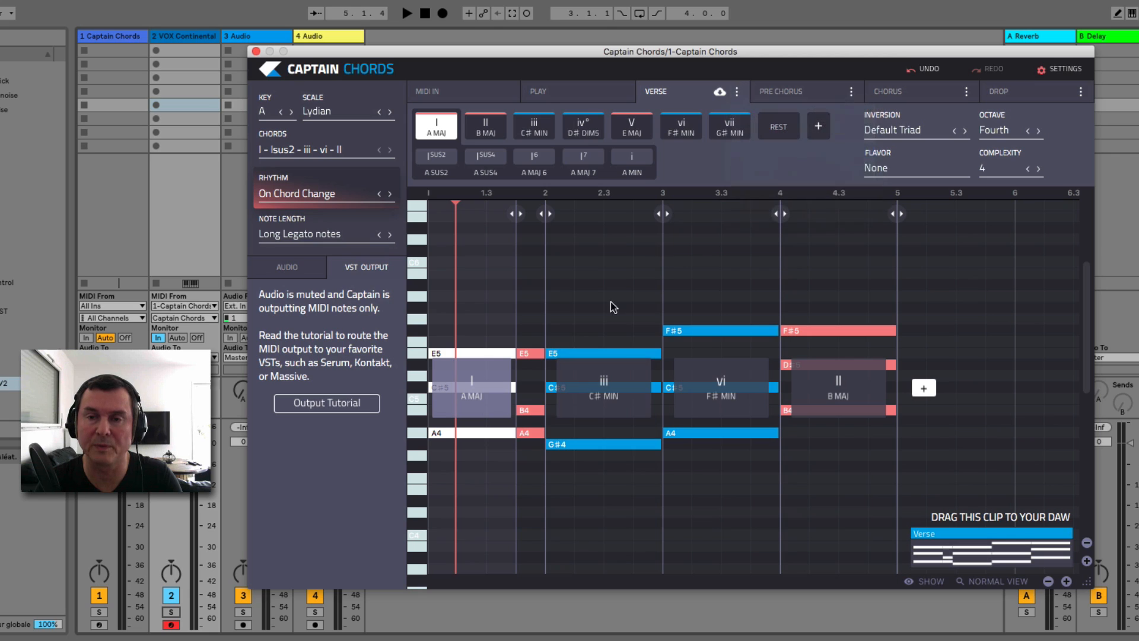
left_click(785, 95)
left_click(851, 92)
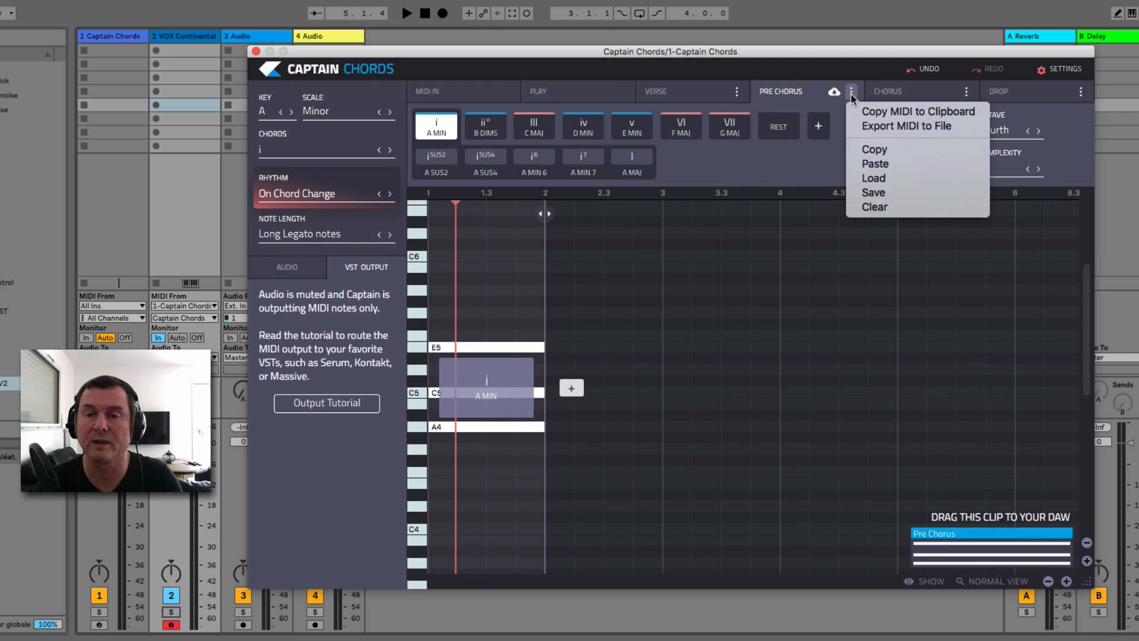
left_click(878, 169)
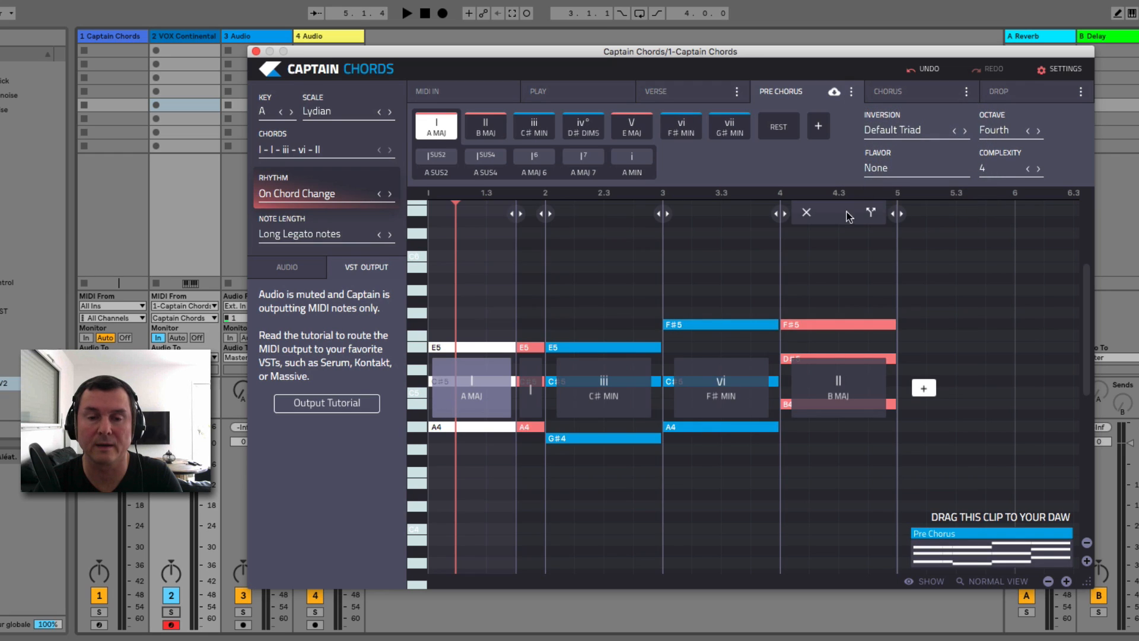
- Delete the II, vi, iii and second I chords from the pre-chorus and change the remaining I chord to a rest
left_click(720, 384)
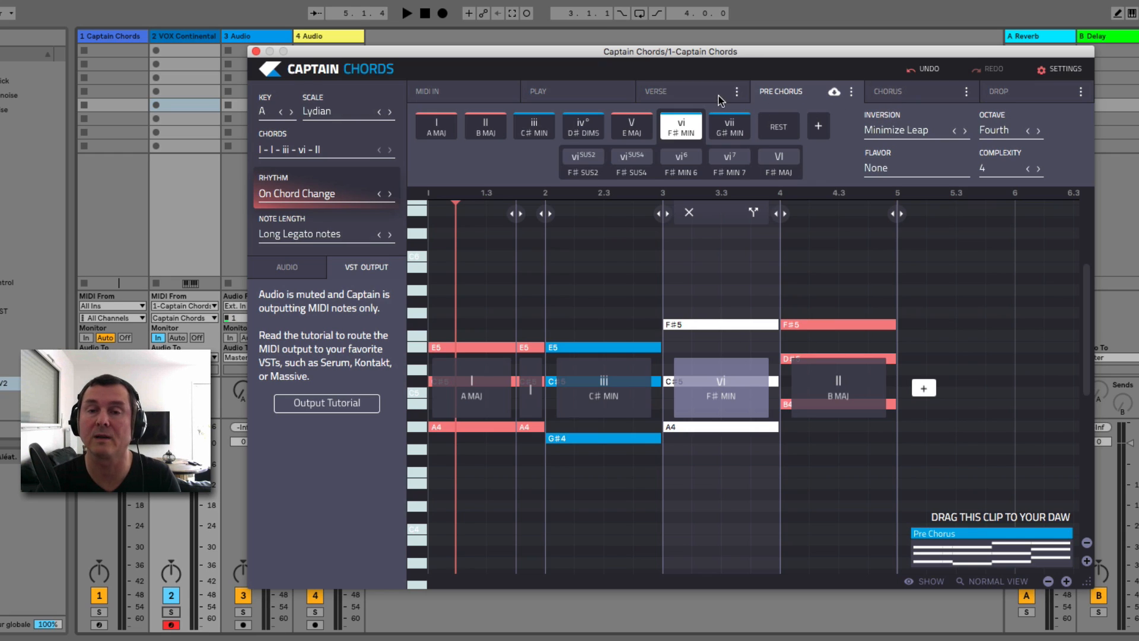
left_click(1009, 92)
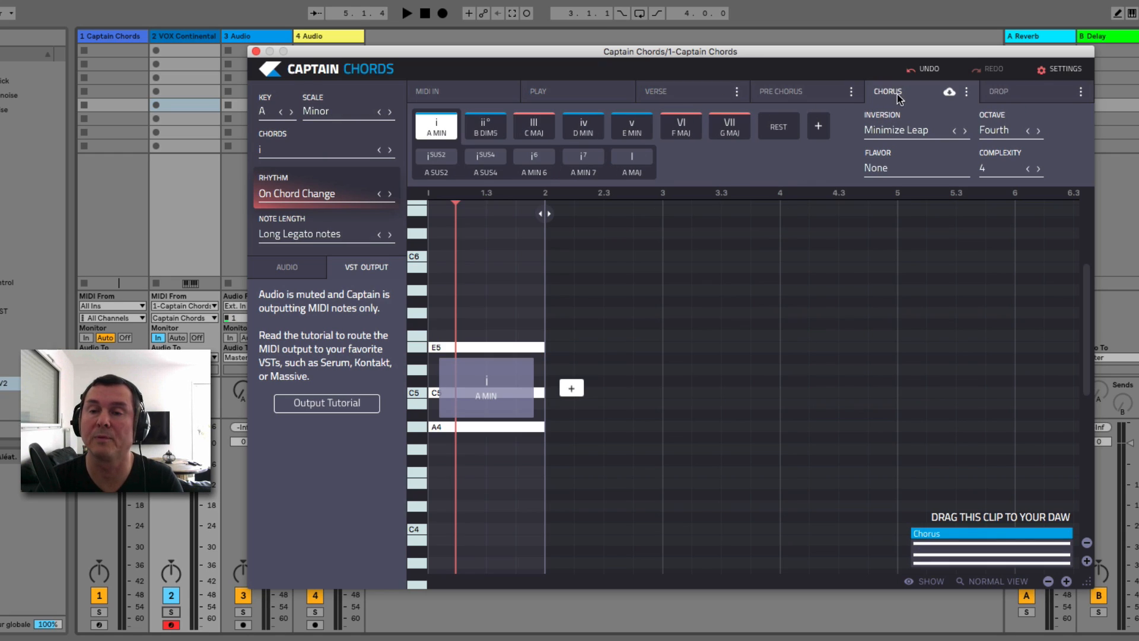
left_click(789, 92)
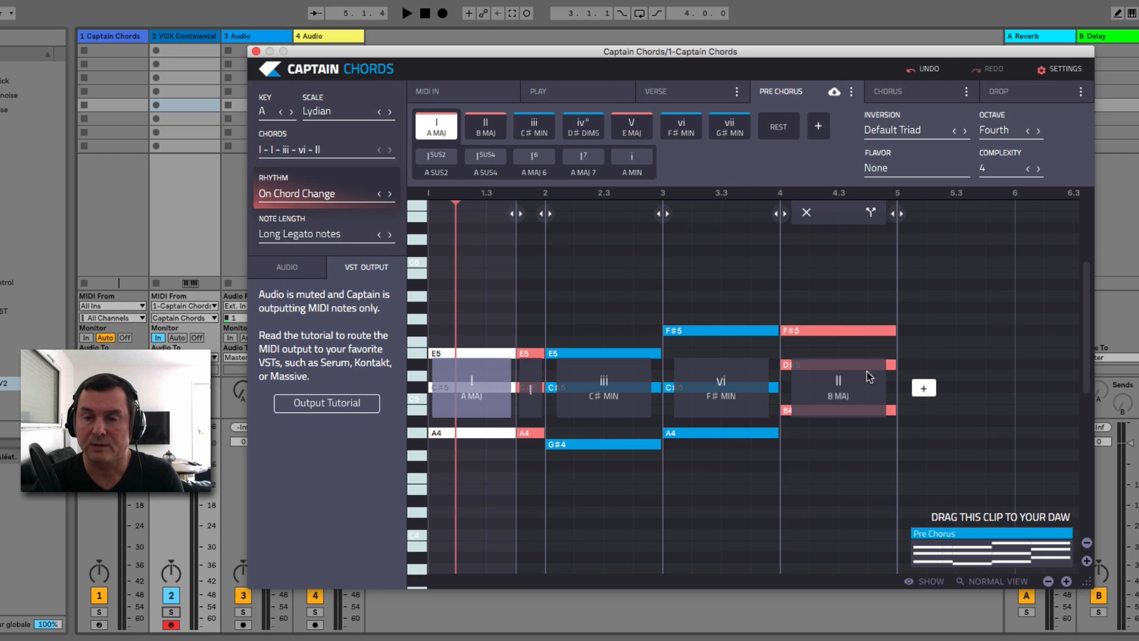
left_click(832, 392)
left_click(806, 212)
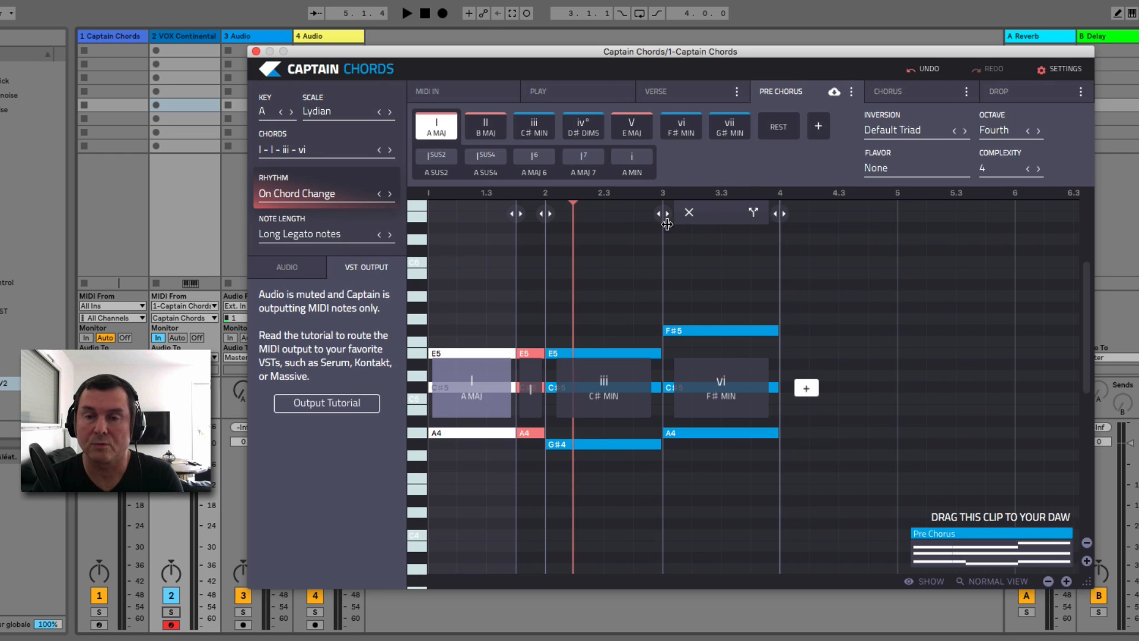
left_click(690, 212)
left_click(572, 213)
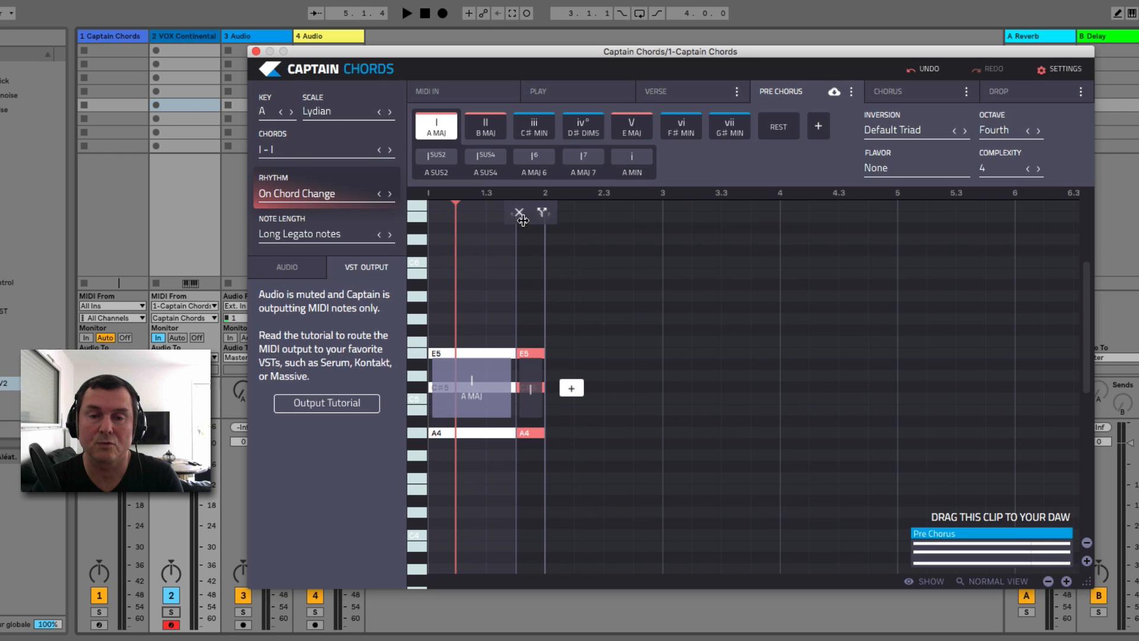
left_click(520, 212)
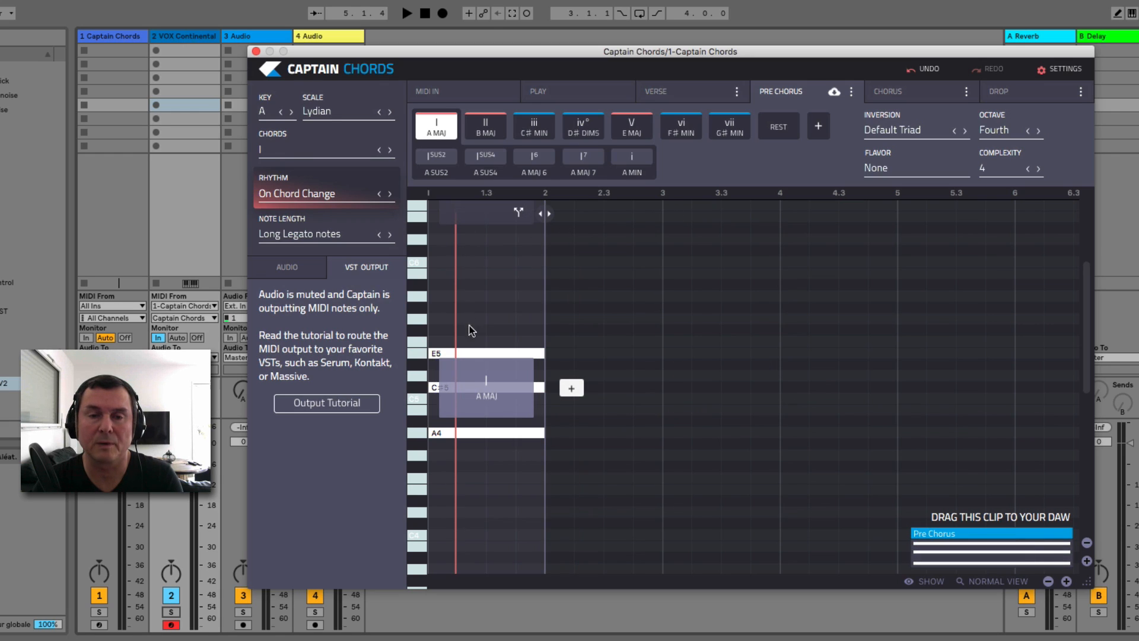
left_click(791, 127)
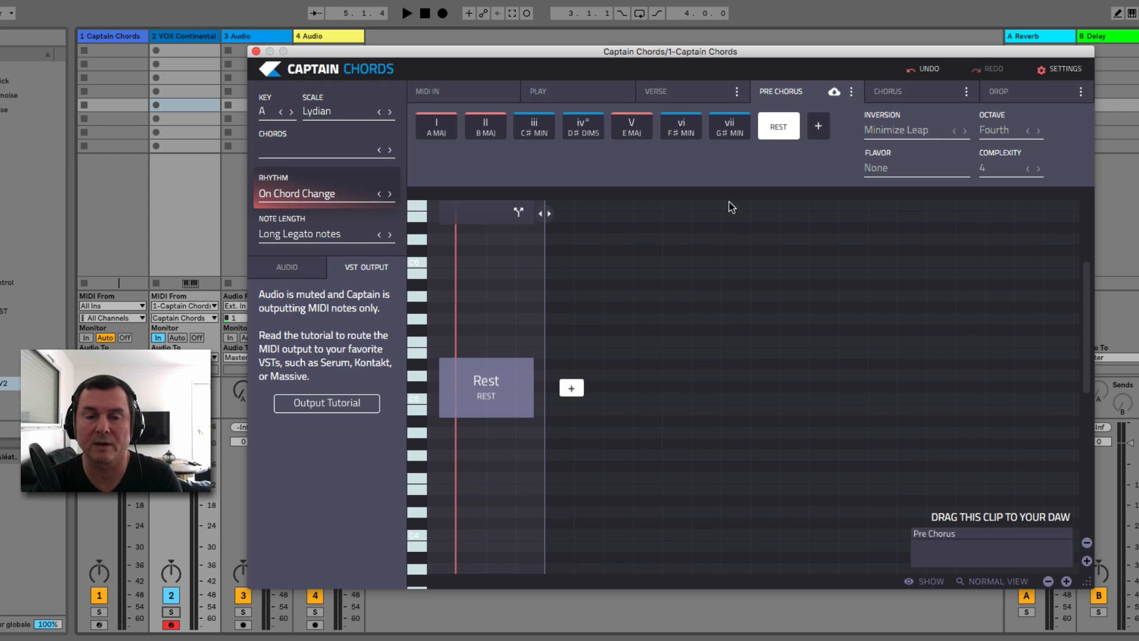
- Place the Verse clip in the first clip slot of the VOX Continental track and launch it
left_click(656, 94)
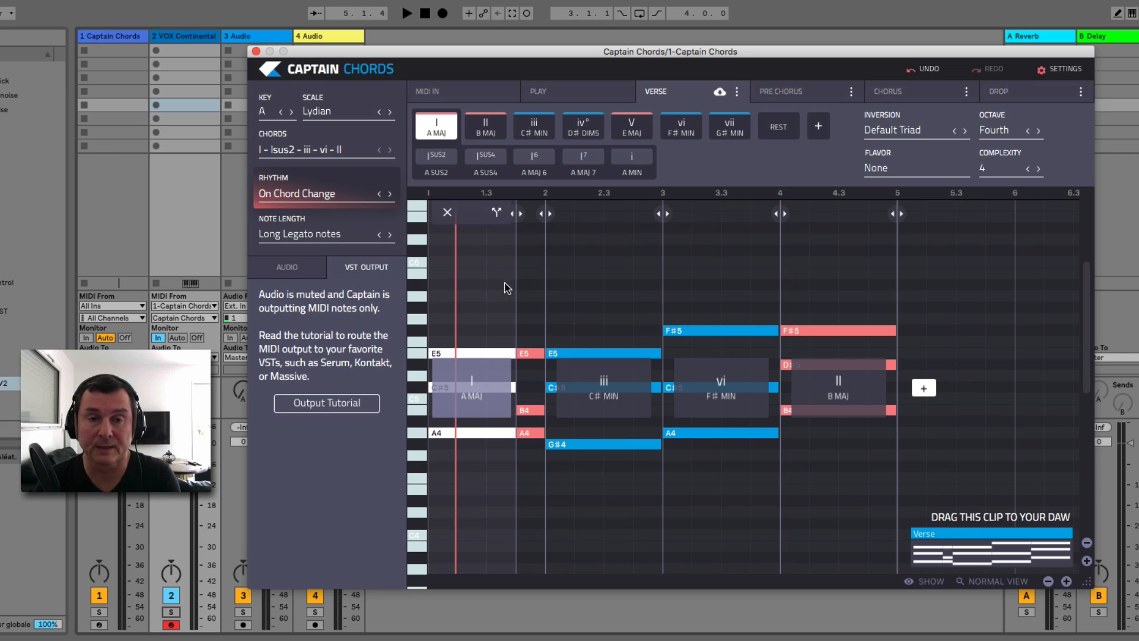
left_click(737, 92)
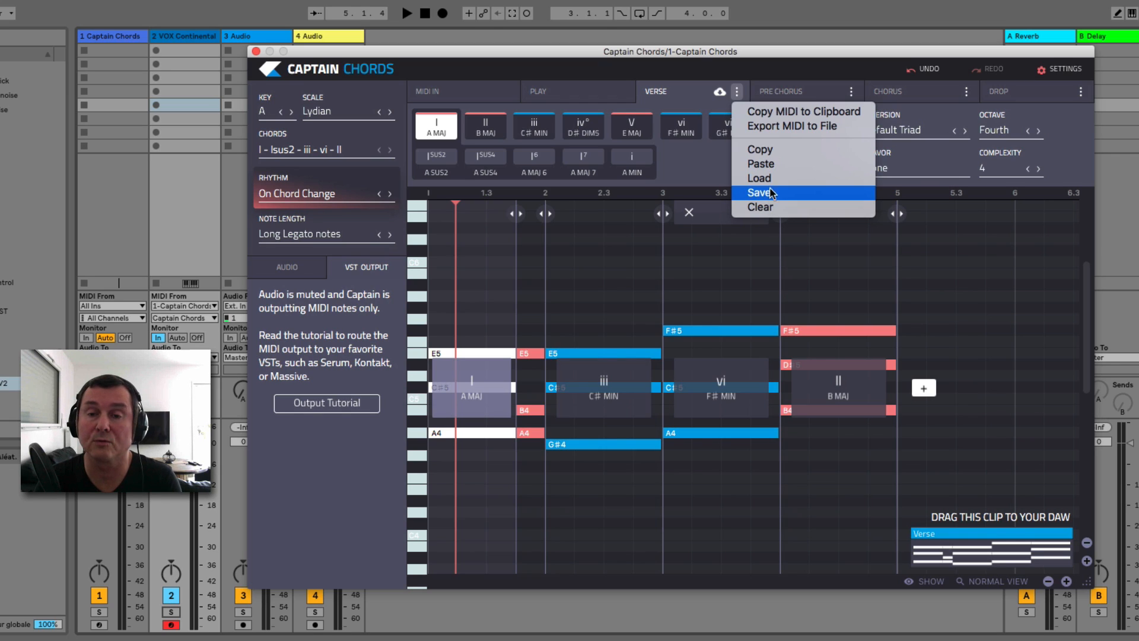
left_click(681, 302)
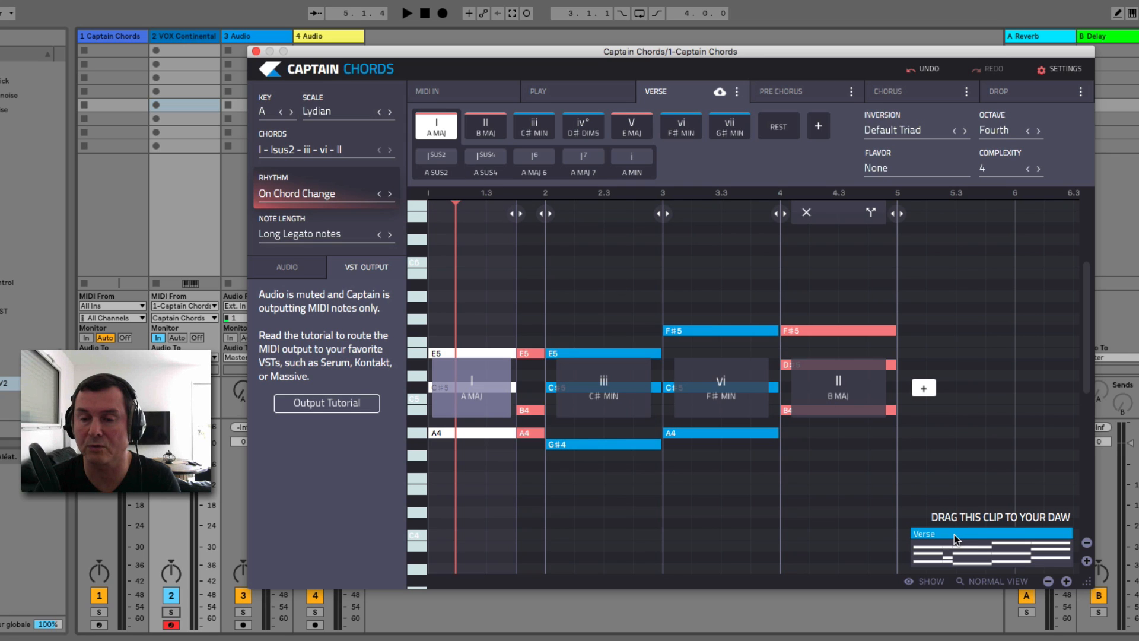
left_click_drag(925, 534, 185, 50)
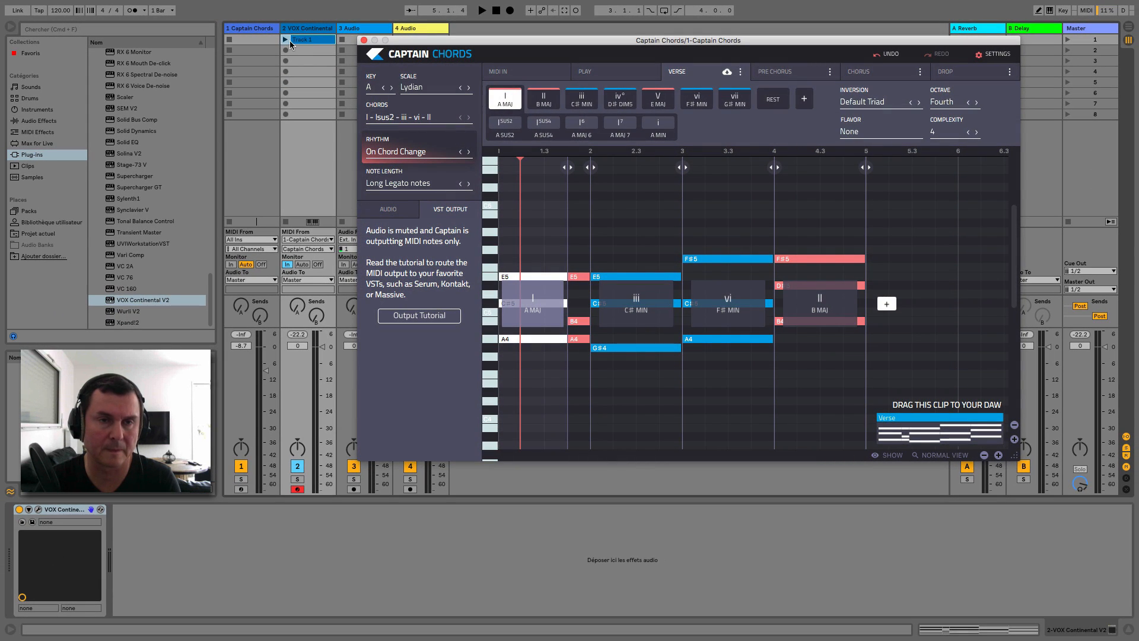
left_click(285, 40)
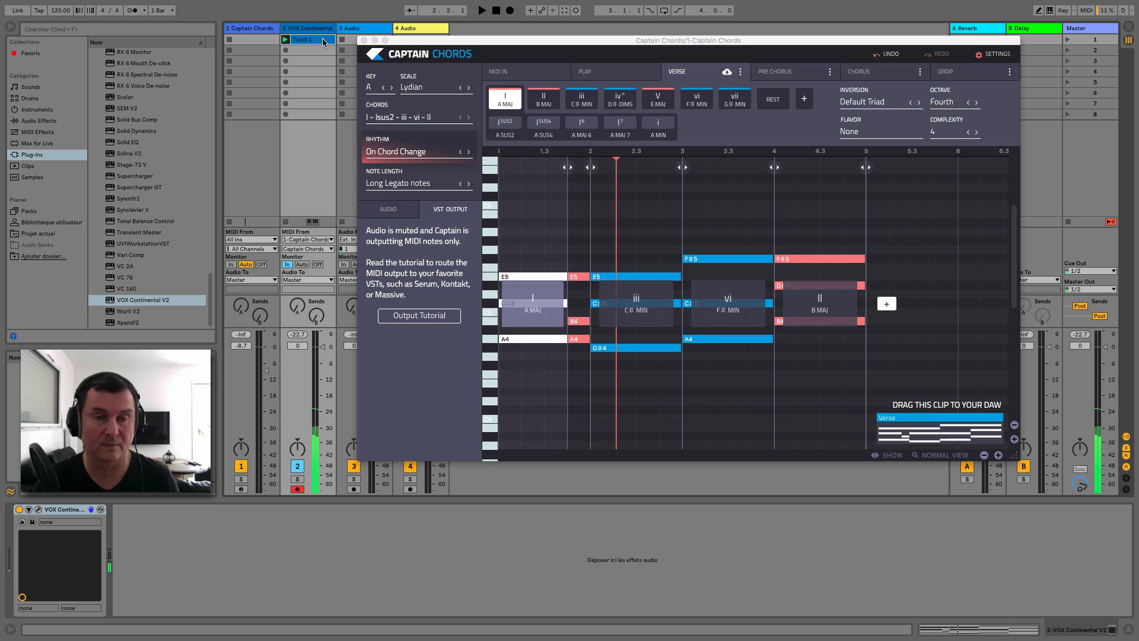
- Open the Track 1 clip's notes for editing and shrink and move the Captain Chords window clear of them
double_click(303, 40)
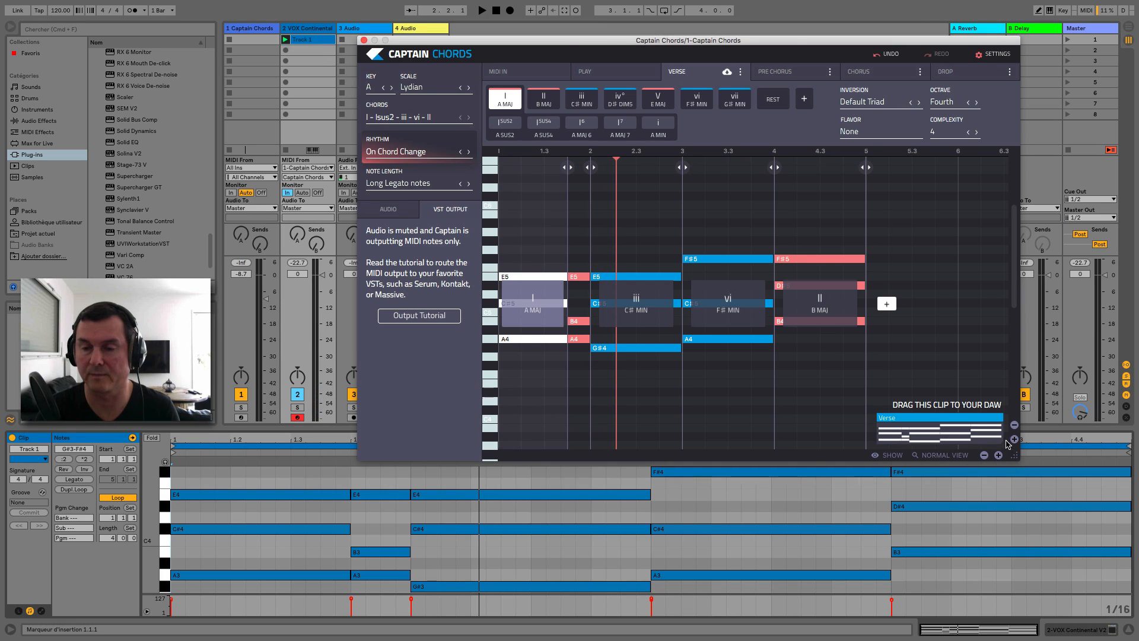
left_click_drag(1014, 456, 947, 411)
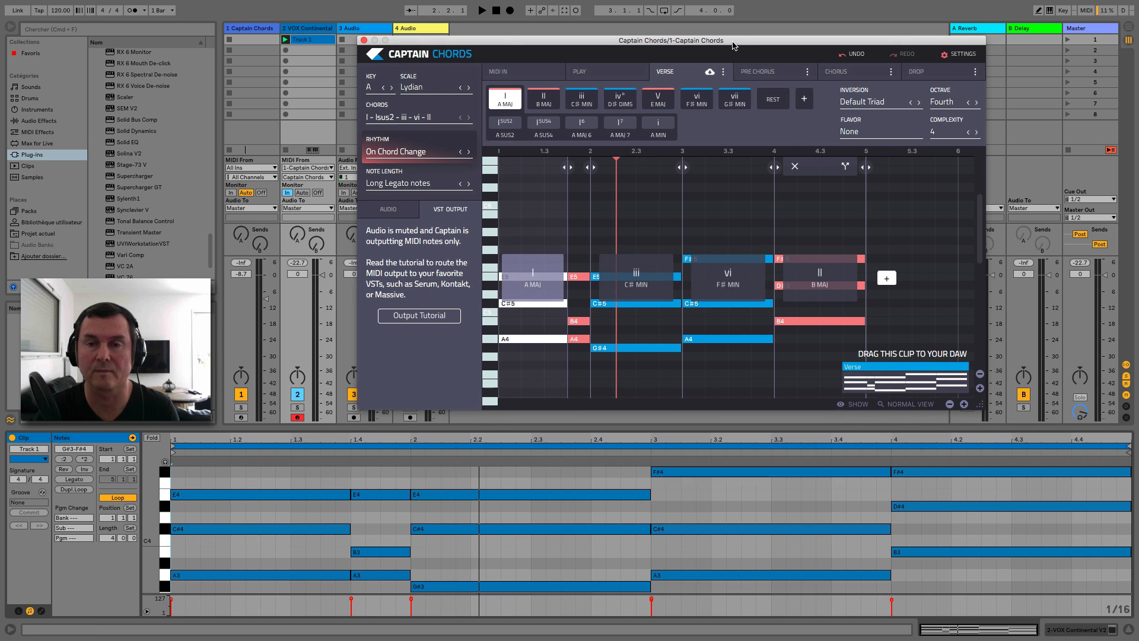
left_click_drag(733, 46, 827, 37)
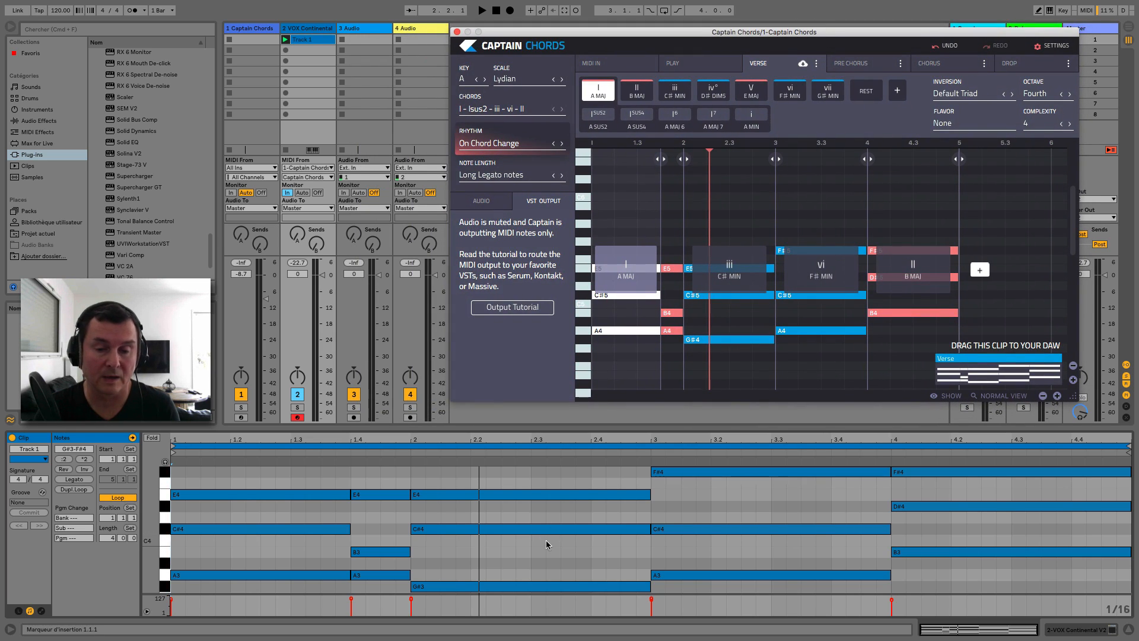
- Examine the notes in the Track 1 clip and select the E4 note starting at bar 2
scroll(549, 541, "up", 5)
scroll(527, 527, "down", 7)
scroll(527, 527, "up", 2)
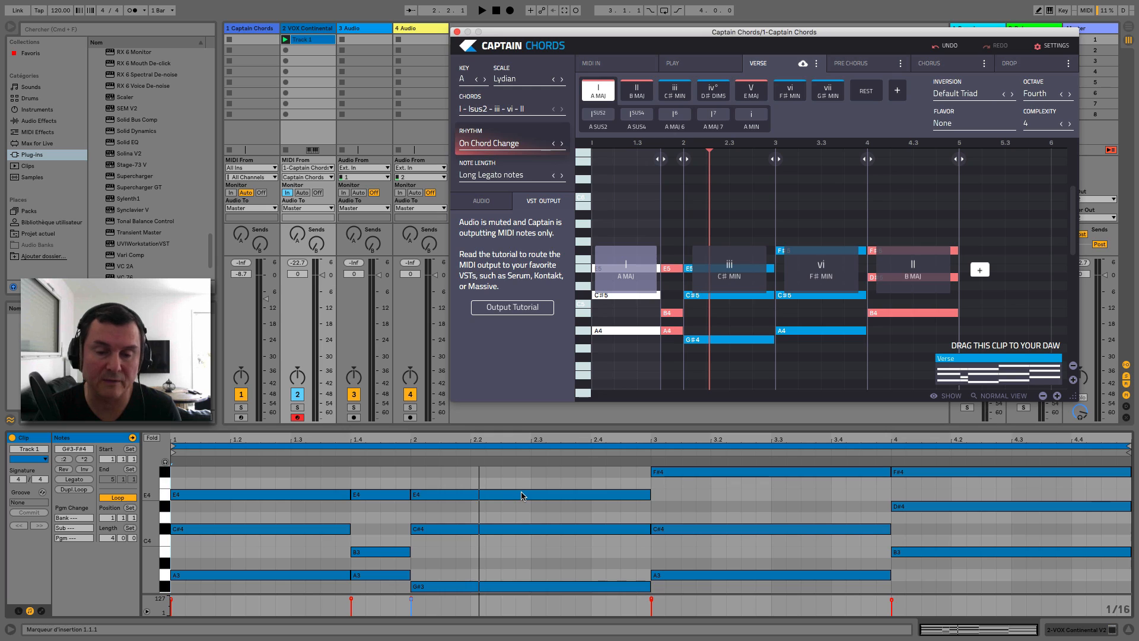
left_click(517, 494)
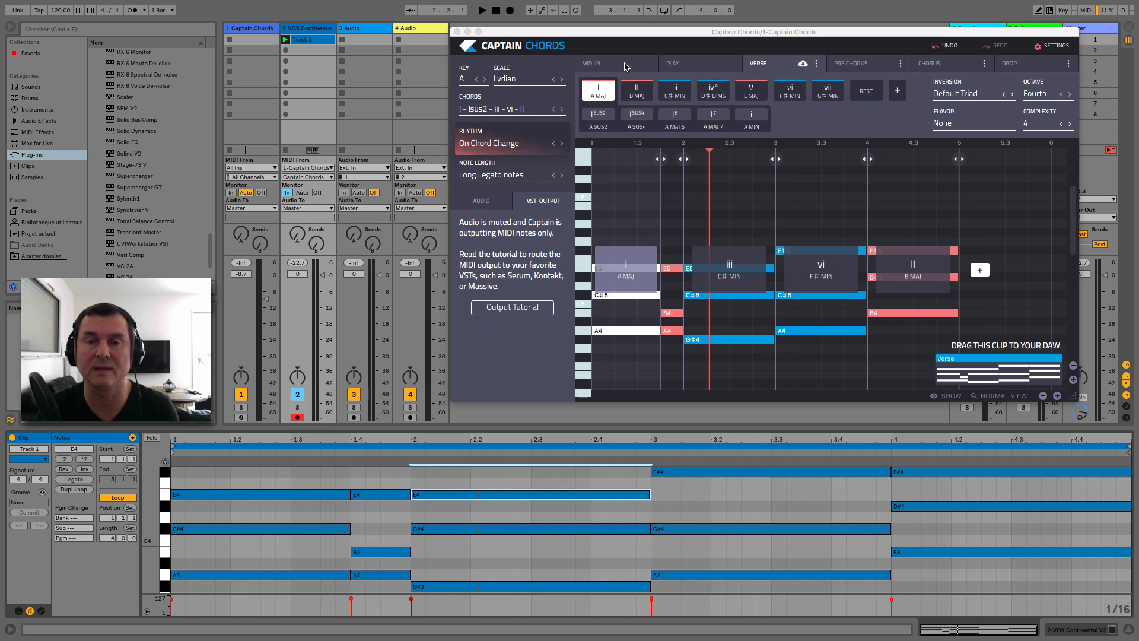
- Switch Captain Chords to Play mode, and set the VOX Continental track to Auto monitoring with its clip stopped
left_click(692, 72)
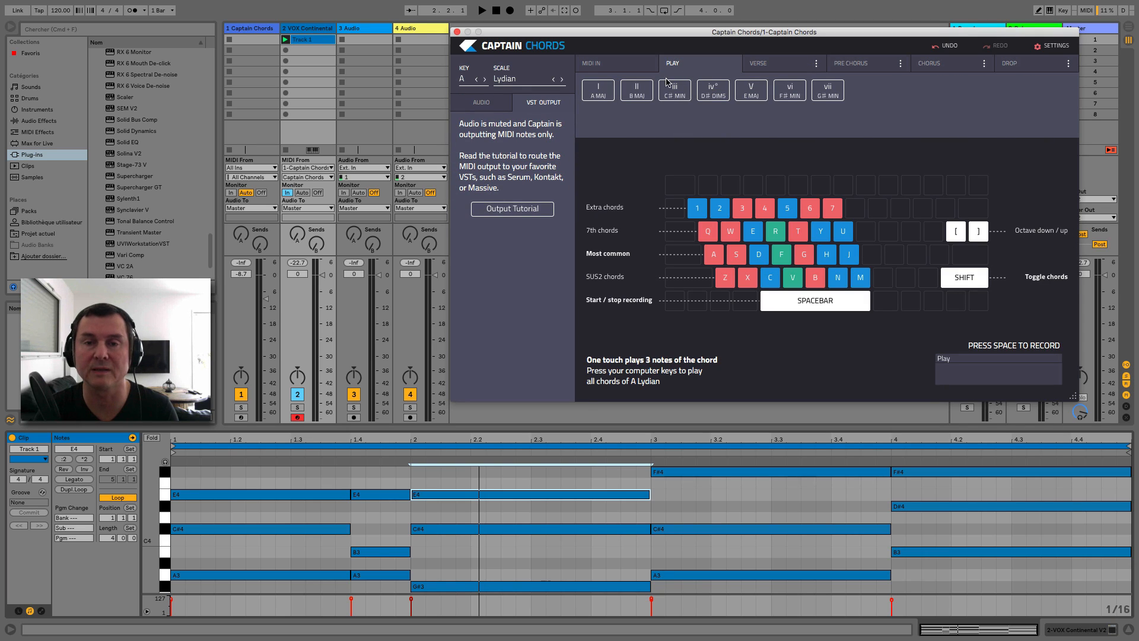
left_click(261, 30)
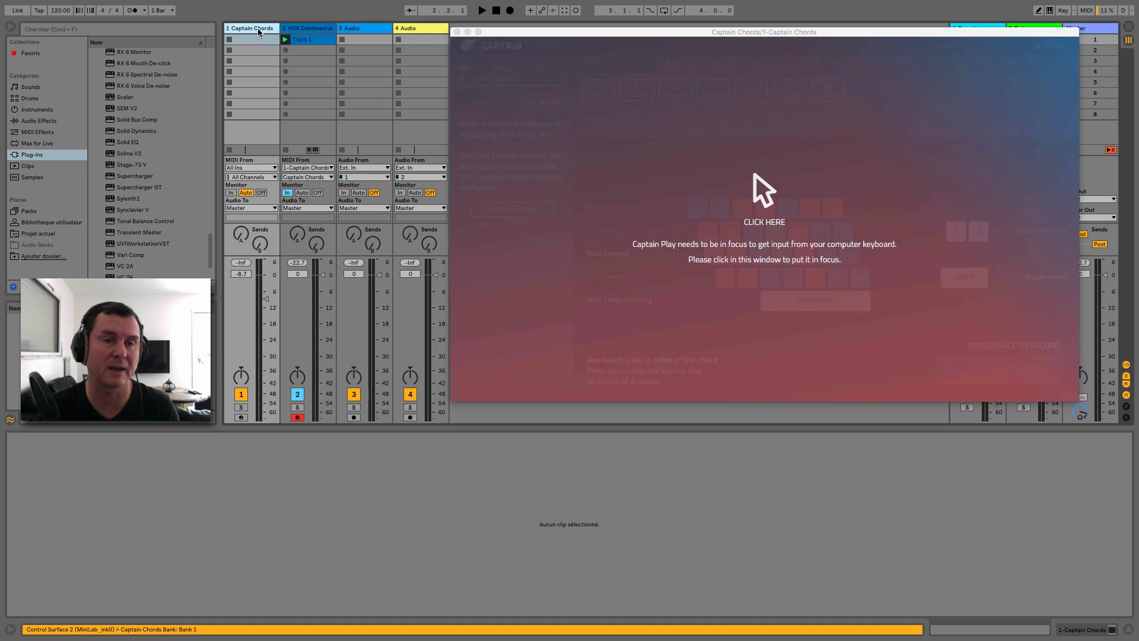
left_click(302, 192)
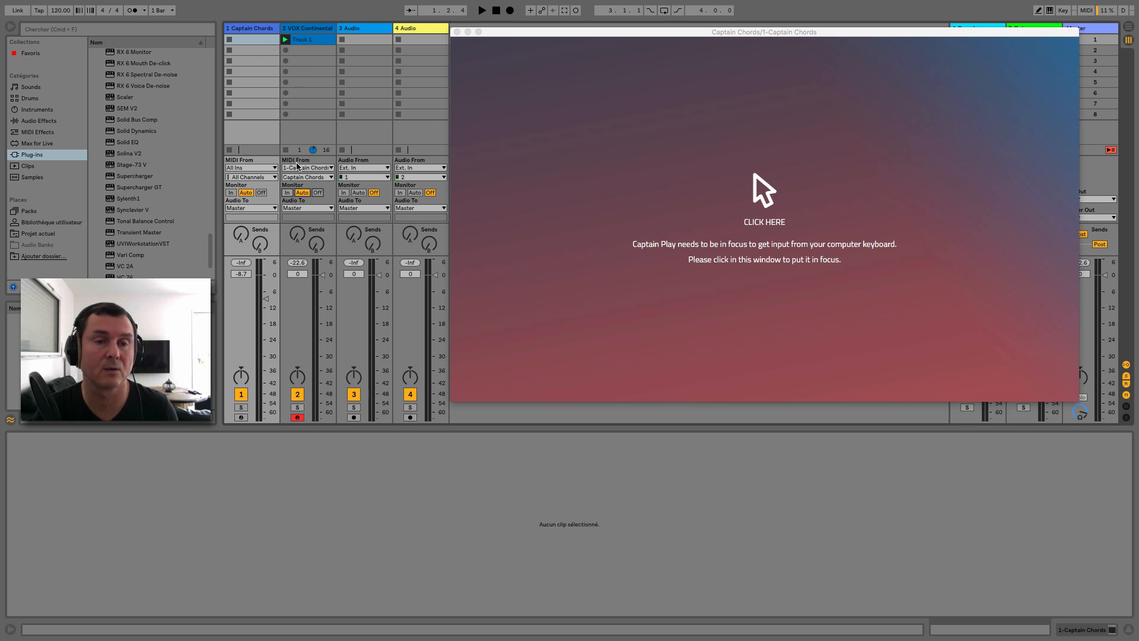
left_click(285, 150)
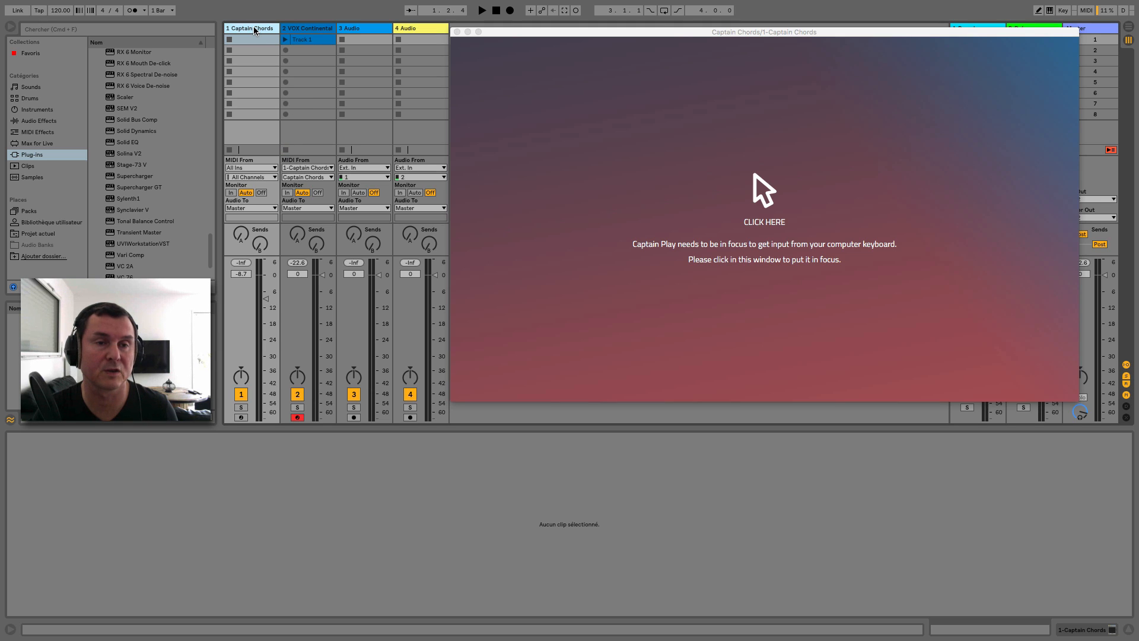
- Bring the Captain Chords Play window into focus, reposition it, and play the A major chord
left_click(764, 194)
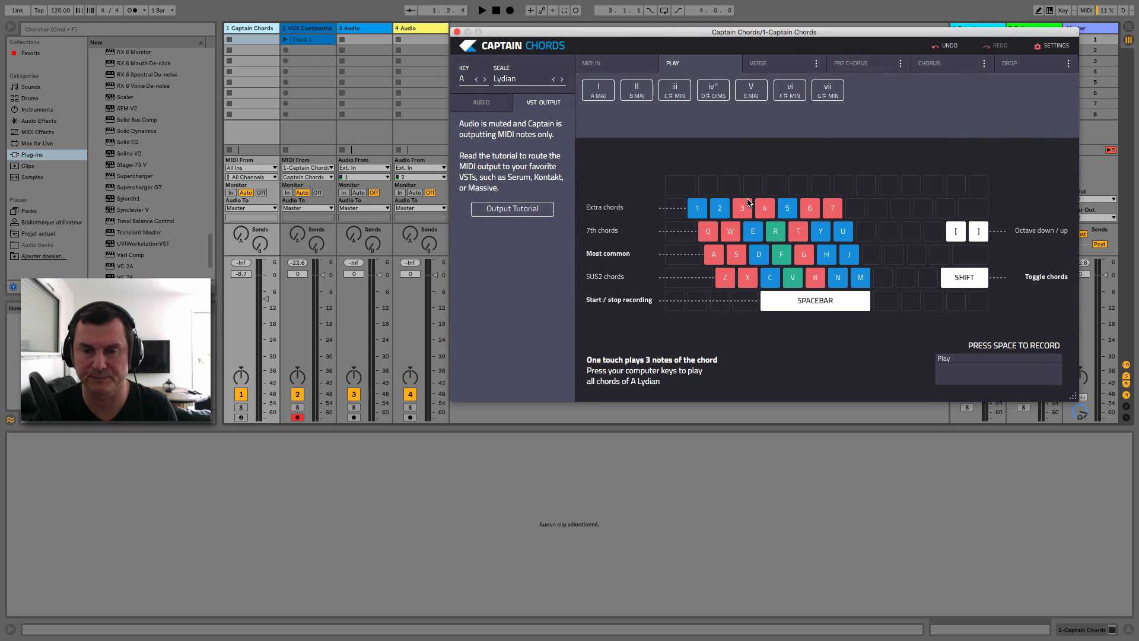
left_click_drag(694, 36, 651, 41)
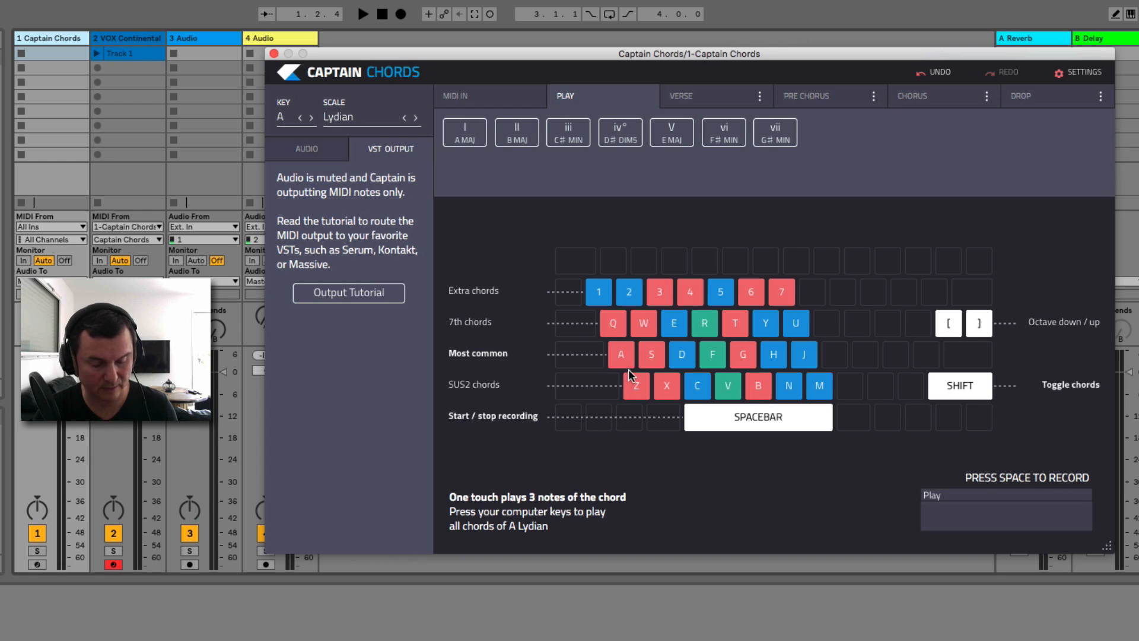
key("a")
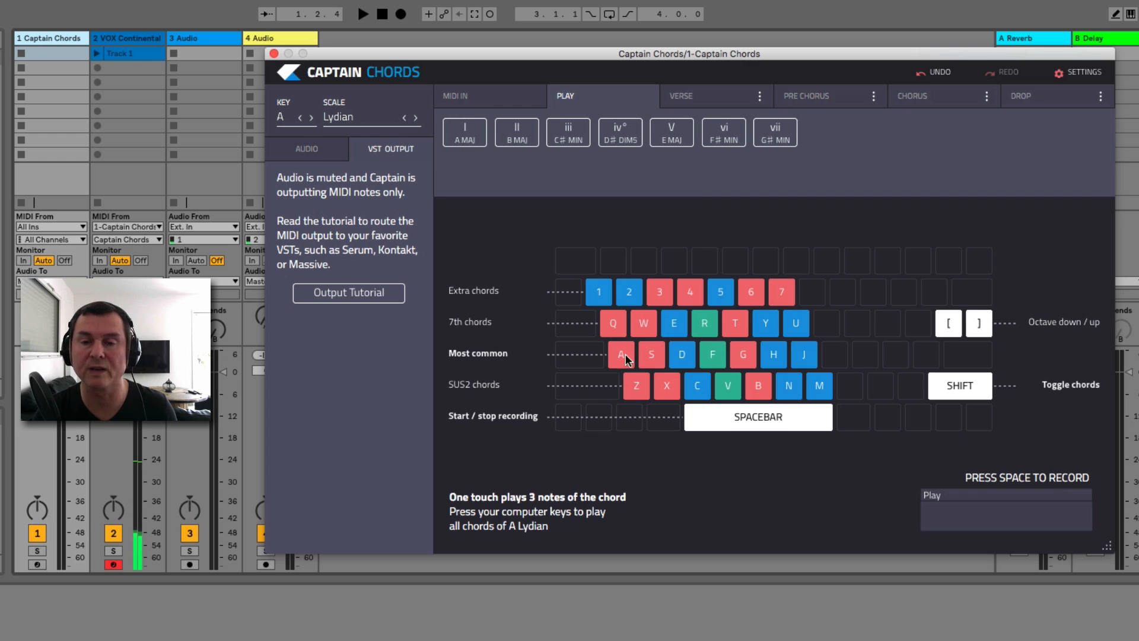
key("a")
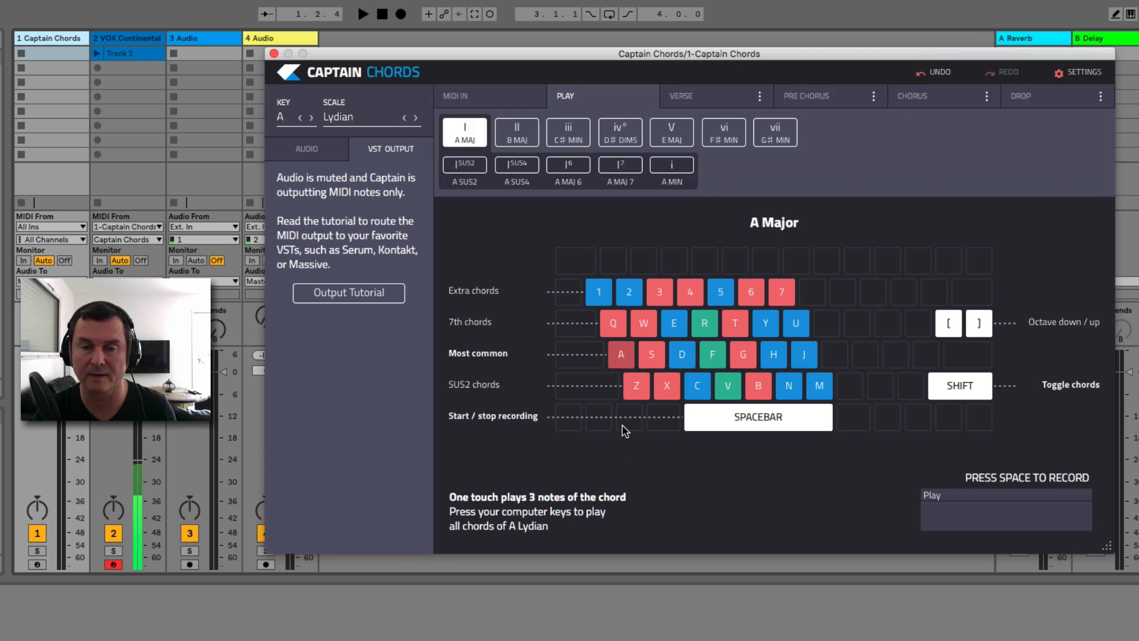
- Play the other most common chords of A Lydian in order: B major, C# minor, D# dim5, E major, F# minor and G# minor
key("s")
key("d")
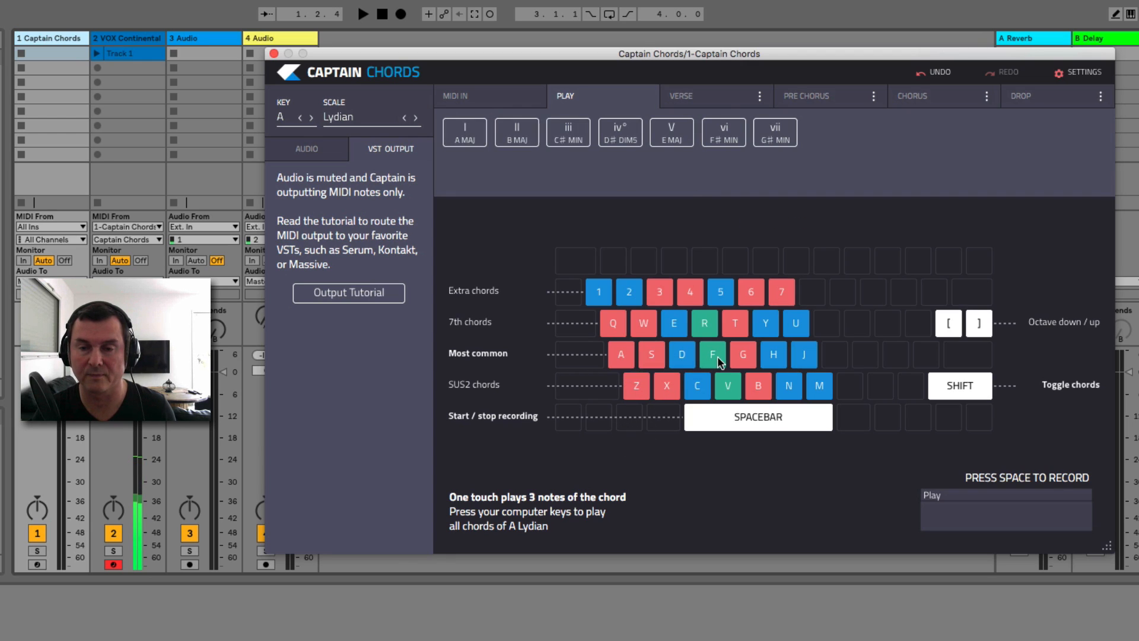
key("f")
key("g")
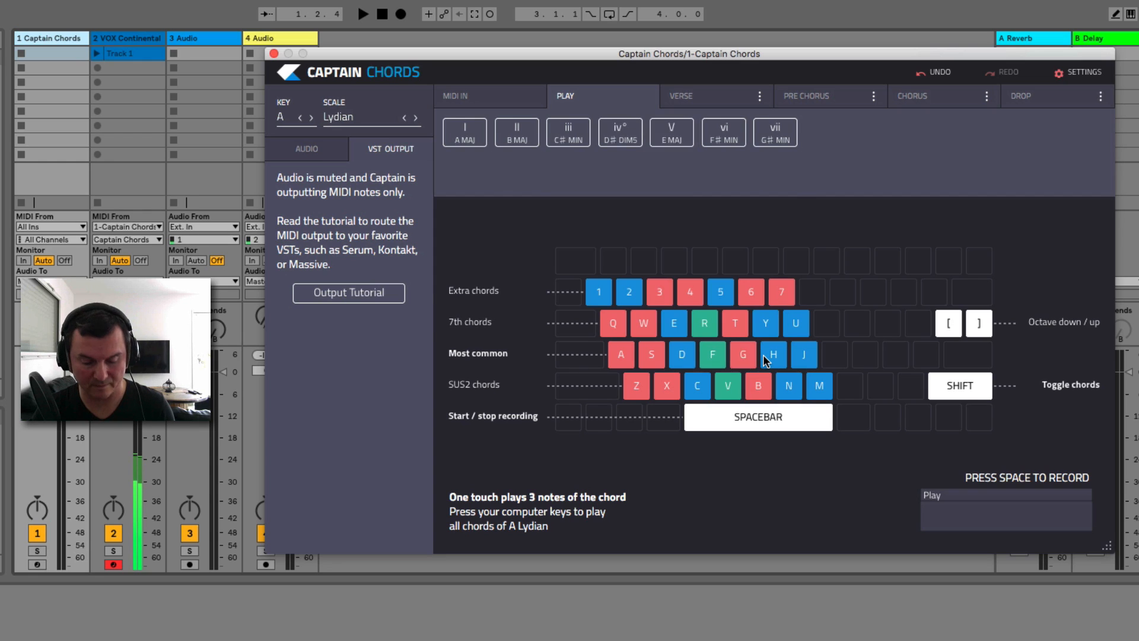
key("h")
key("j")
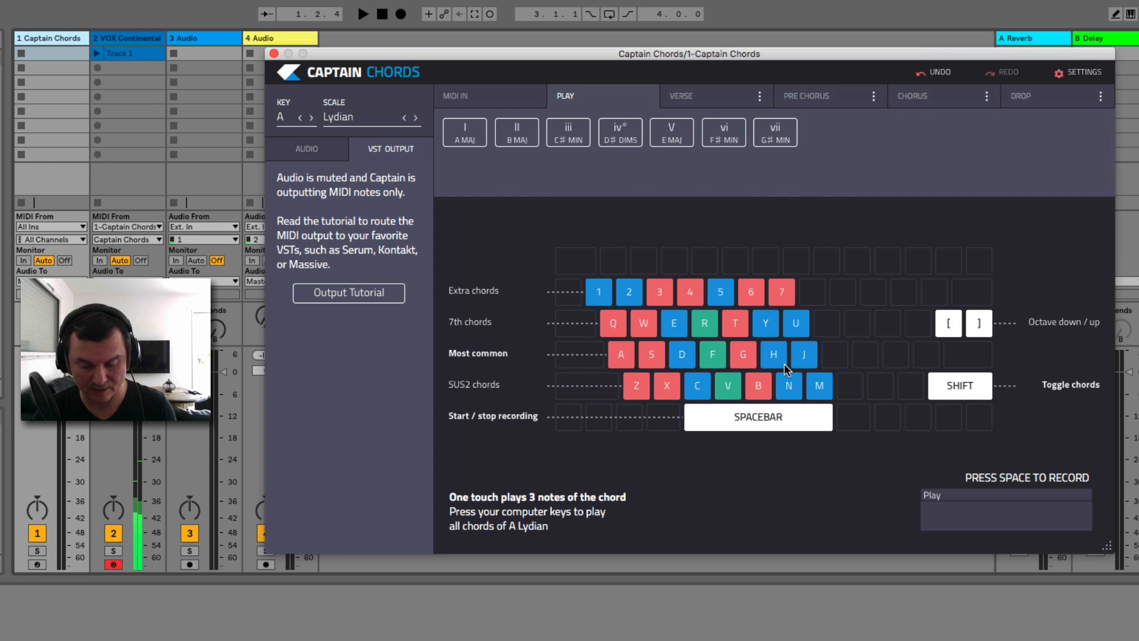
- Audition a short progression of C# minor, D# dim5, E major, F# minor and A major
key("d")
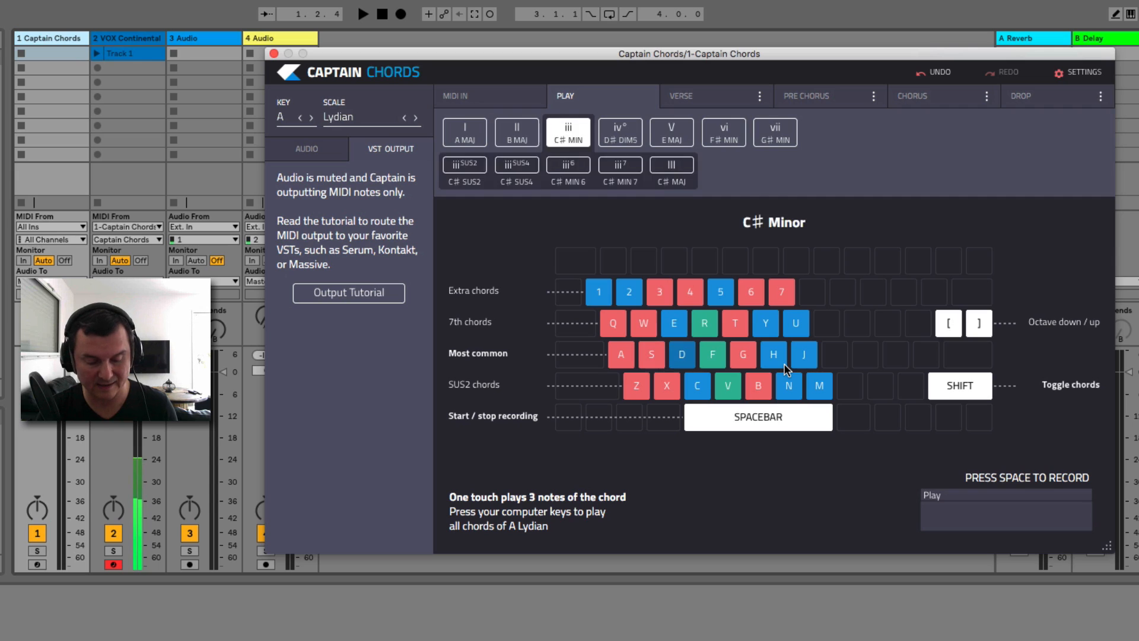
key("f")
key("g")
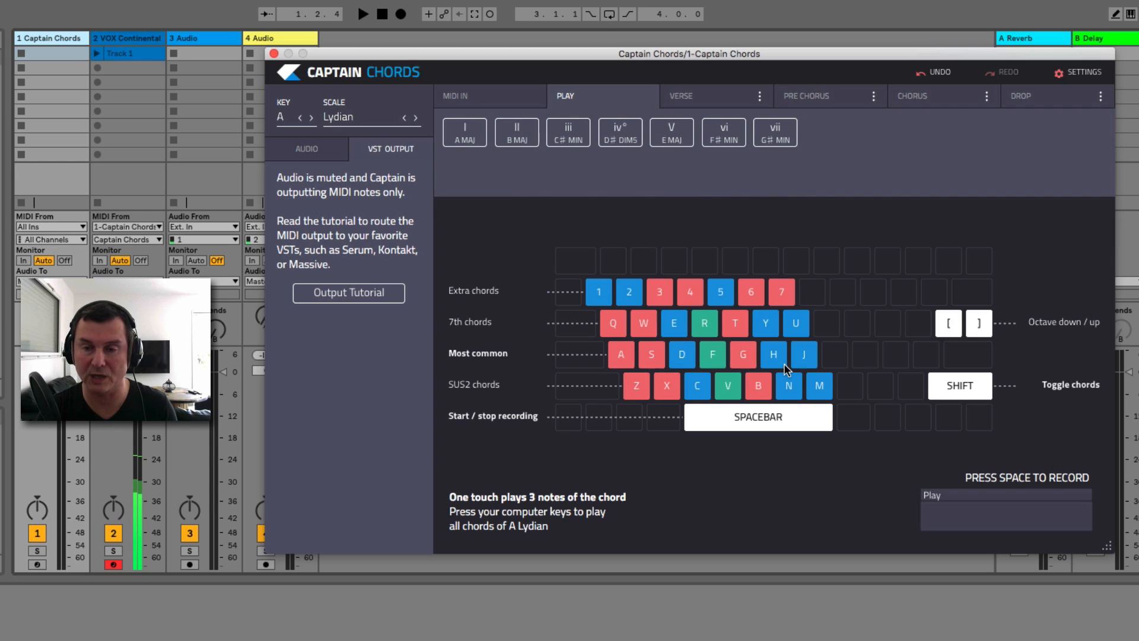
key("h")
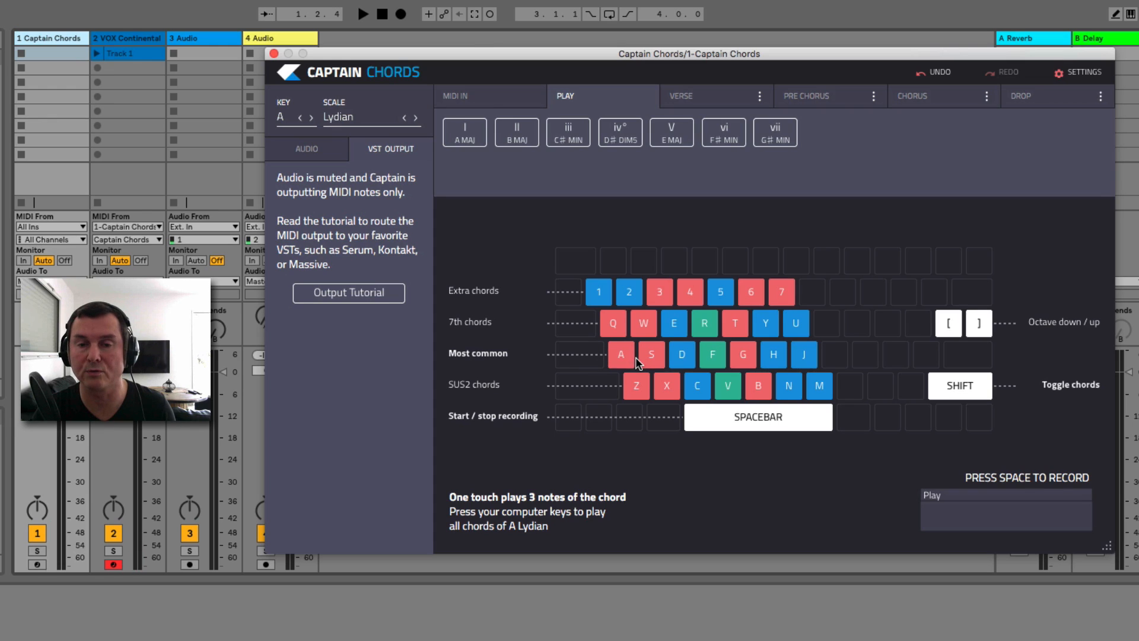
key("a")
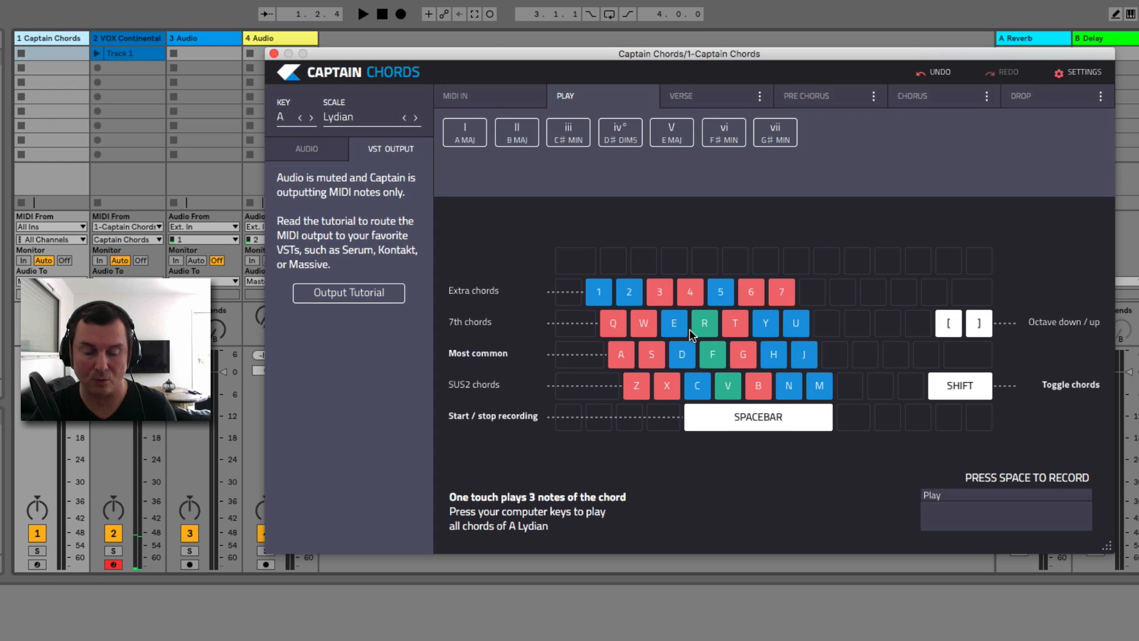
- Audition the 7th chords on A, B and C#, returning to A Major 7 several times
key("q")
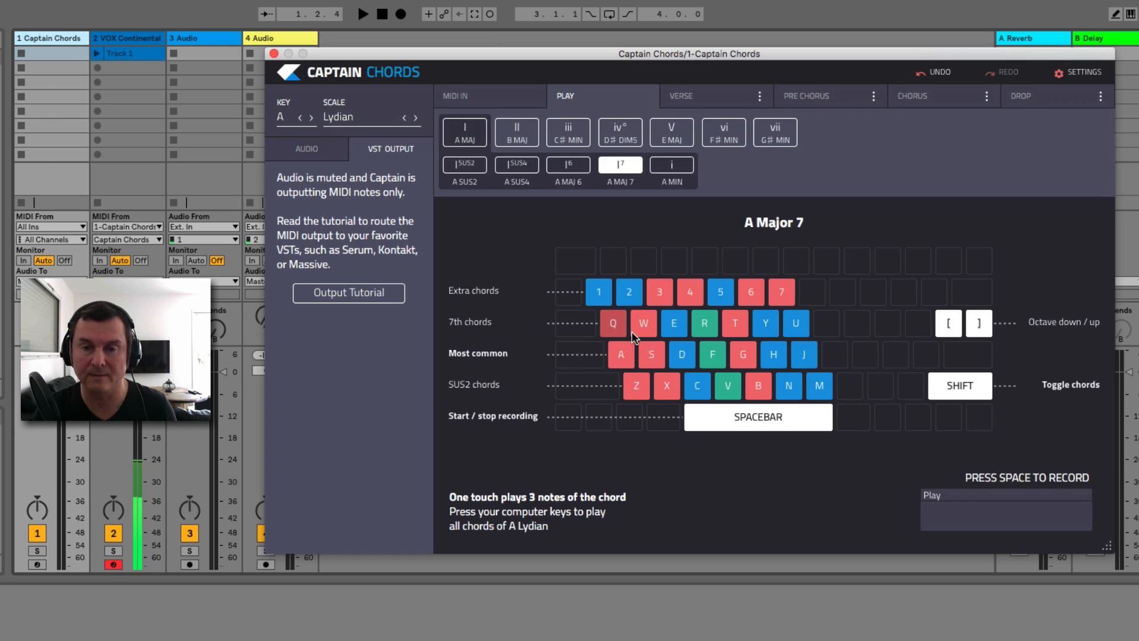
key("w")
key("e")
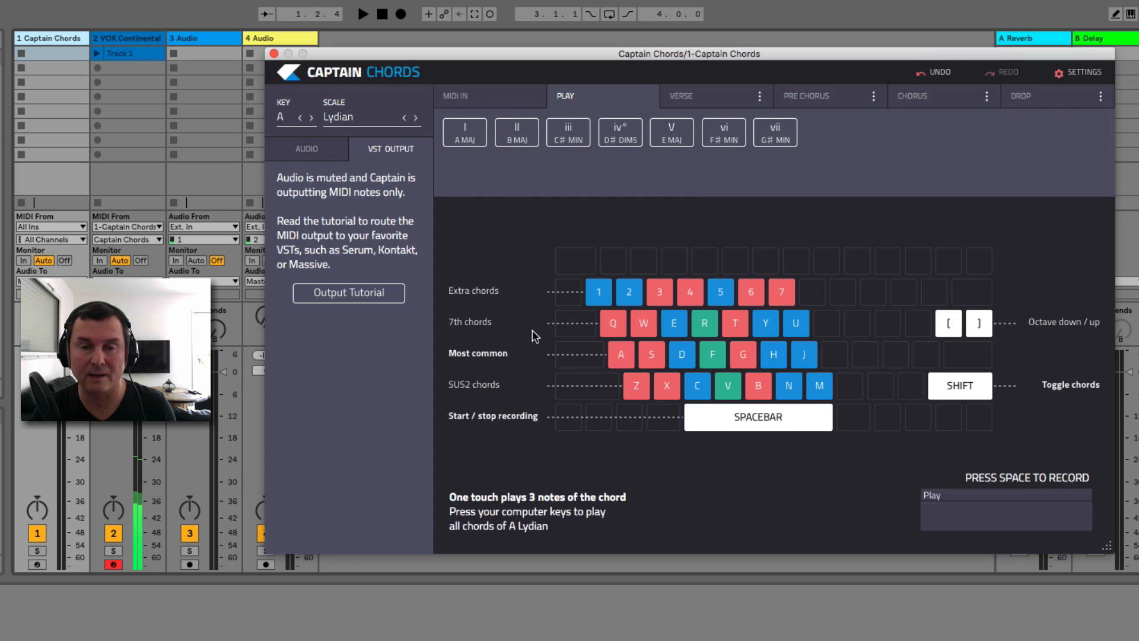
key("q")
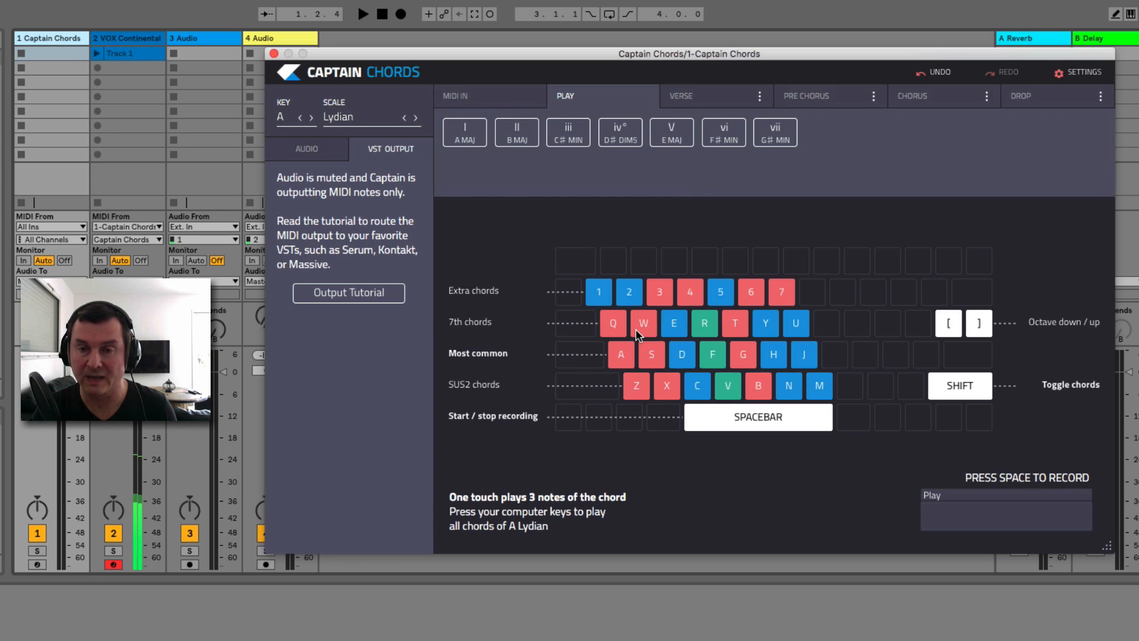
key("q")
key("q")
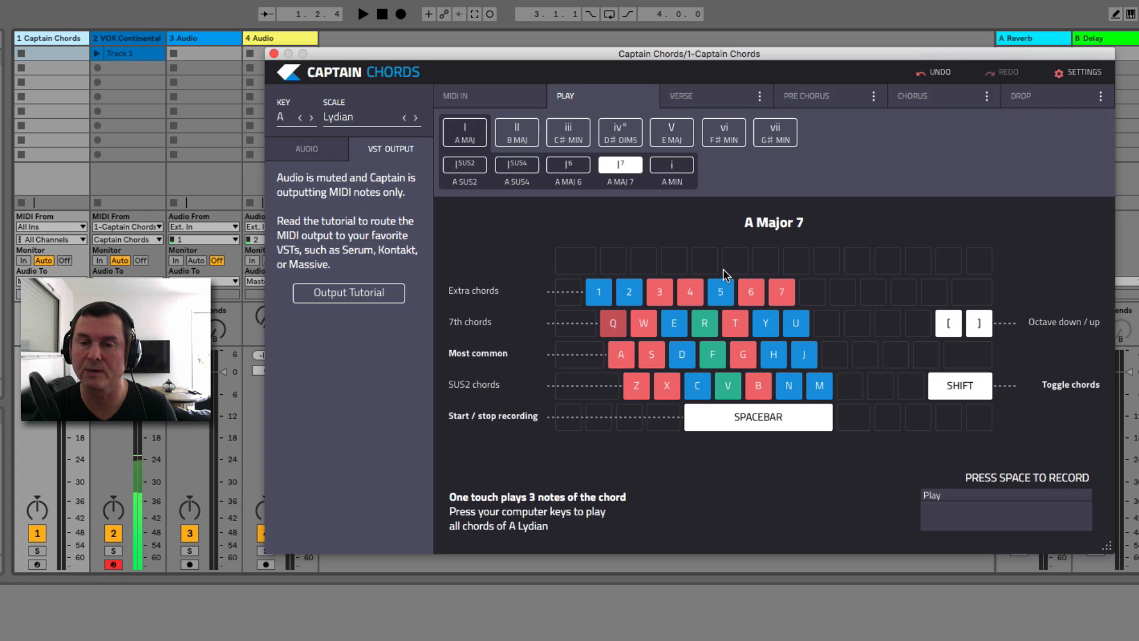
- Compare the 7th, most common and sus2 versions of the D# chord on the fourth degree
left_click(677, 328)
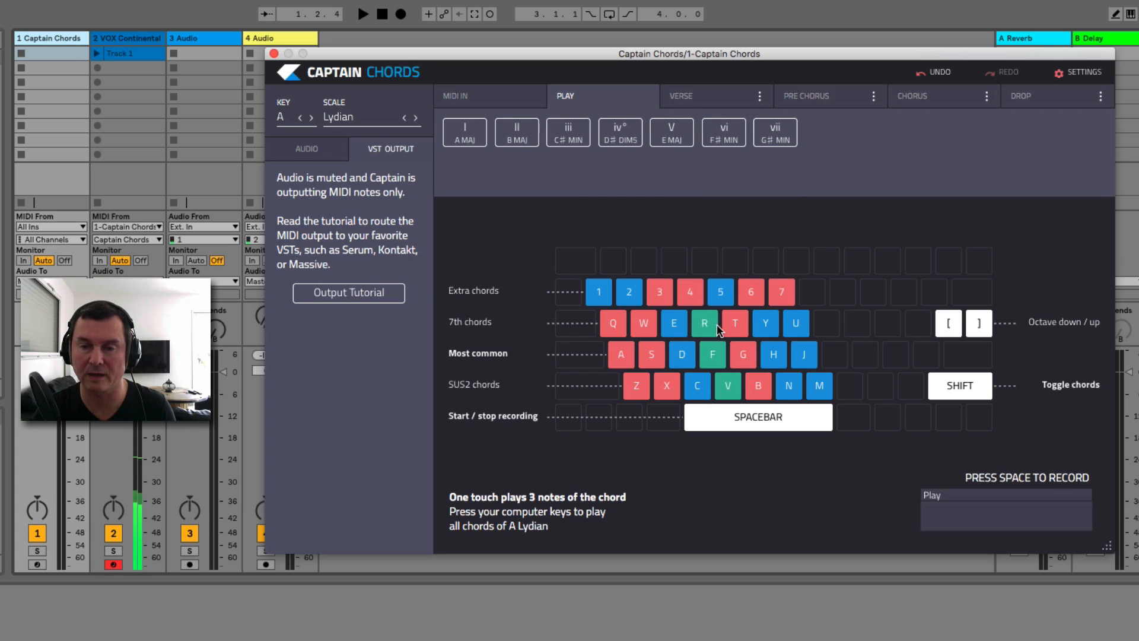
key("r")
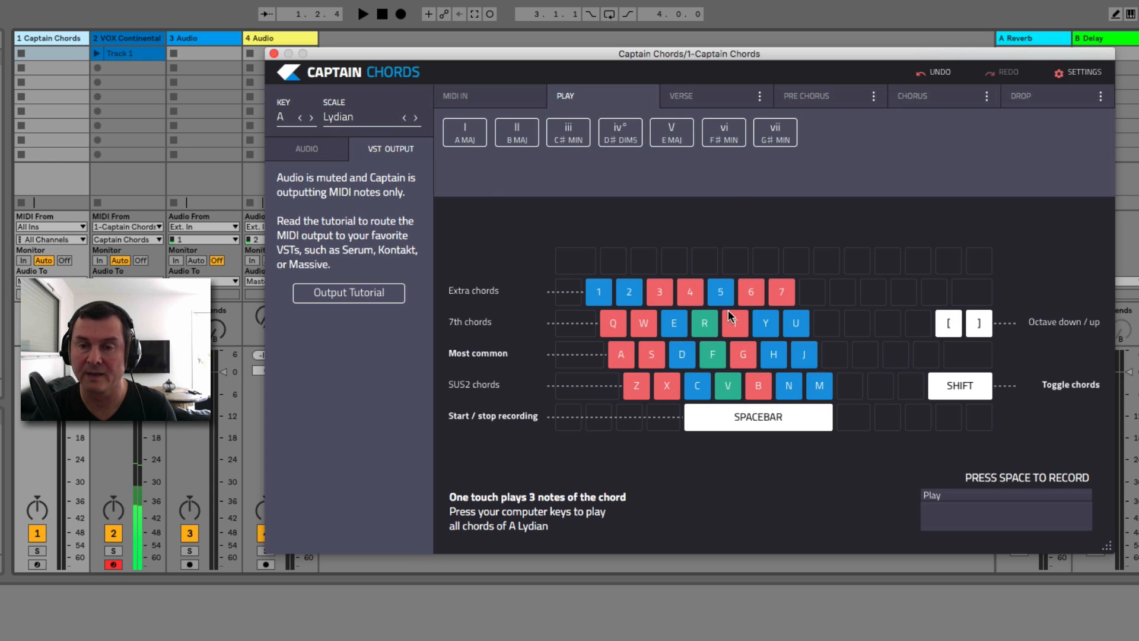
key("r")
left_click(718, 359)
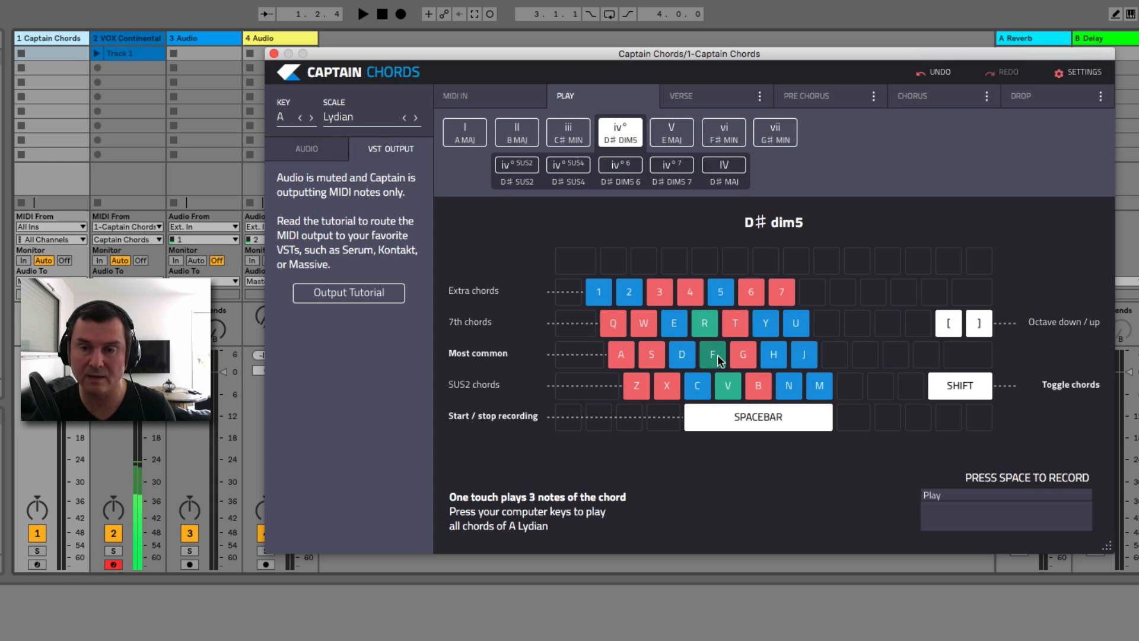
left_click(719, 362)
key("v")
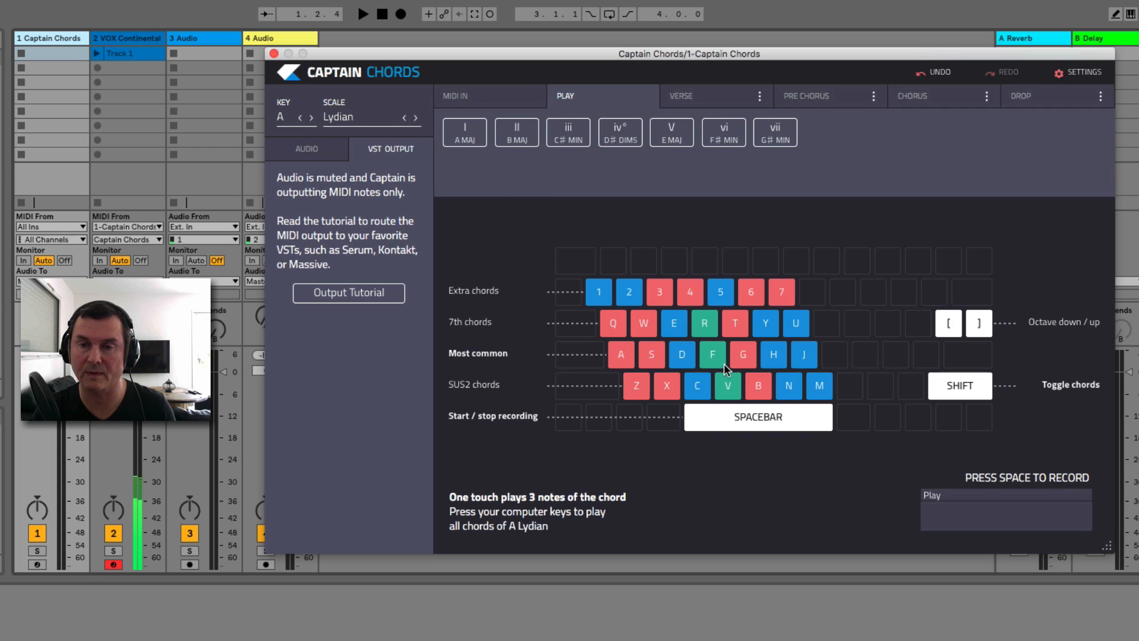
key("v")
key("v")
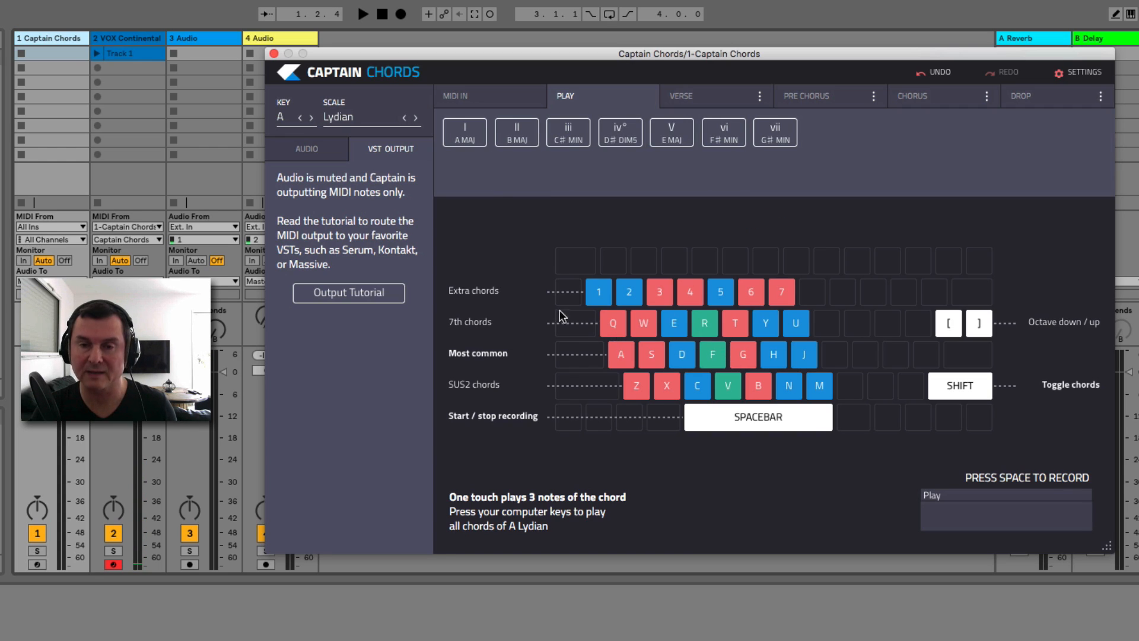
- Compare the 7th chords on A and B with their 9th versions by toggling the alternate chord set
left_click(619, 326)
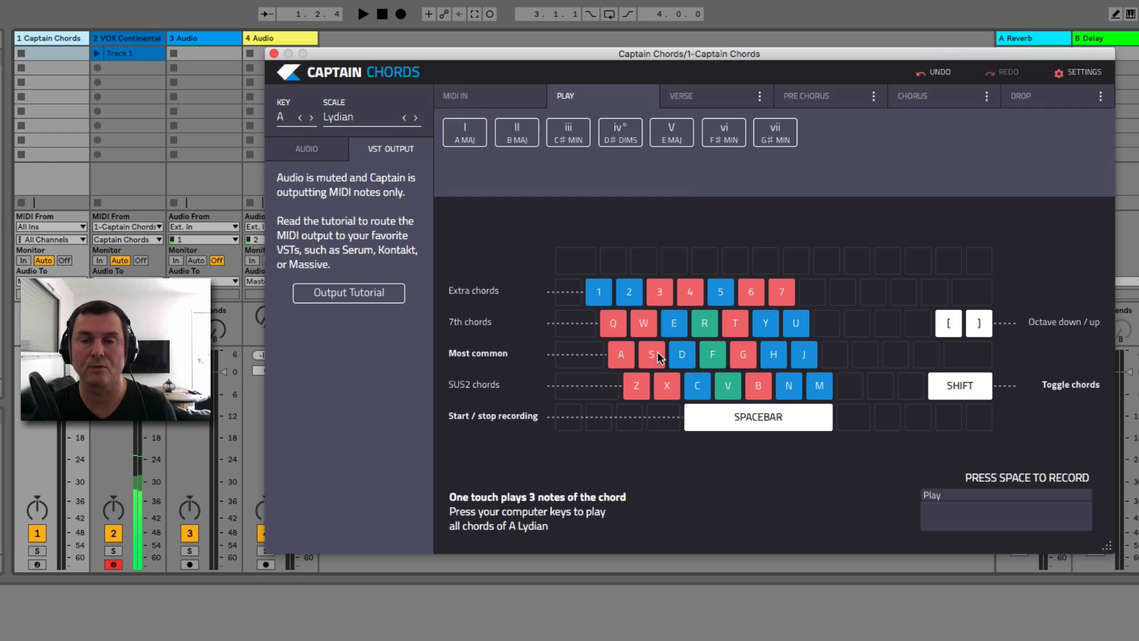
key("q")
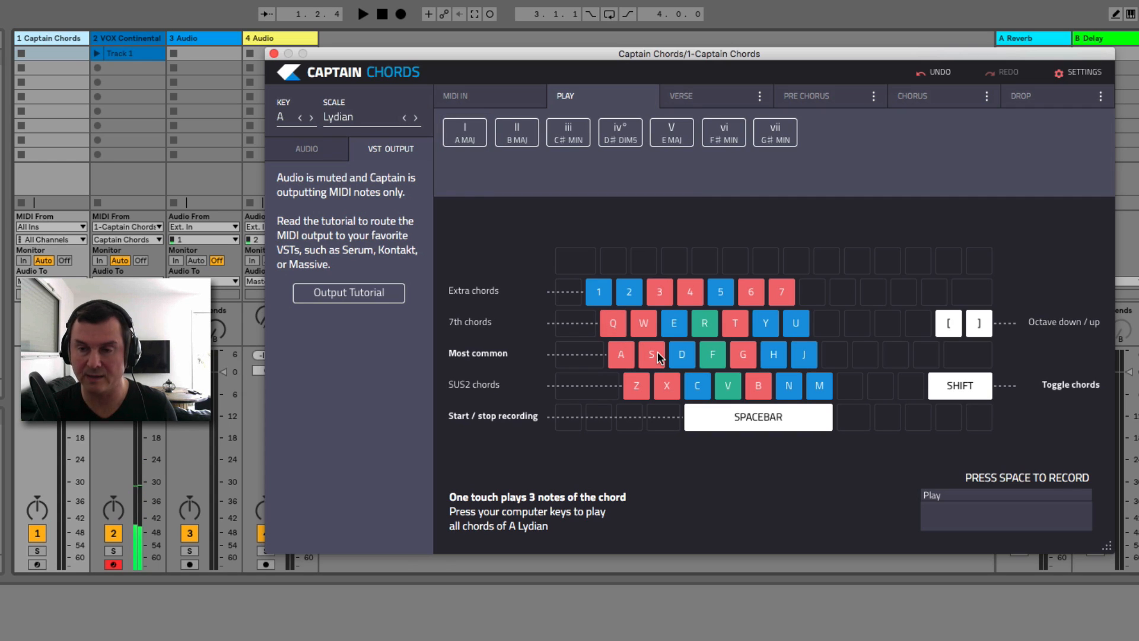
key("shift+q")
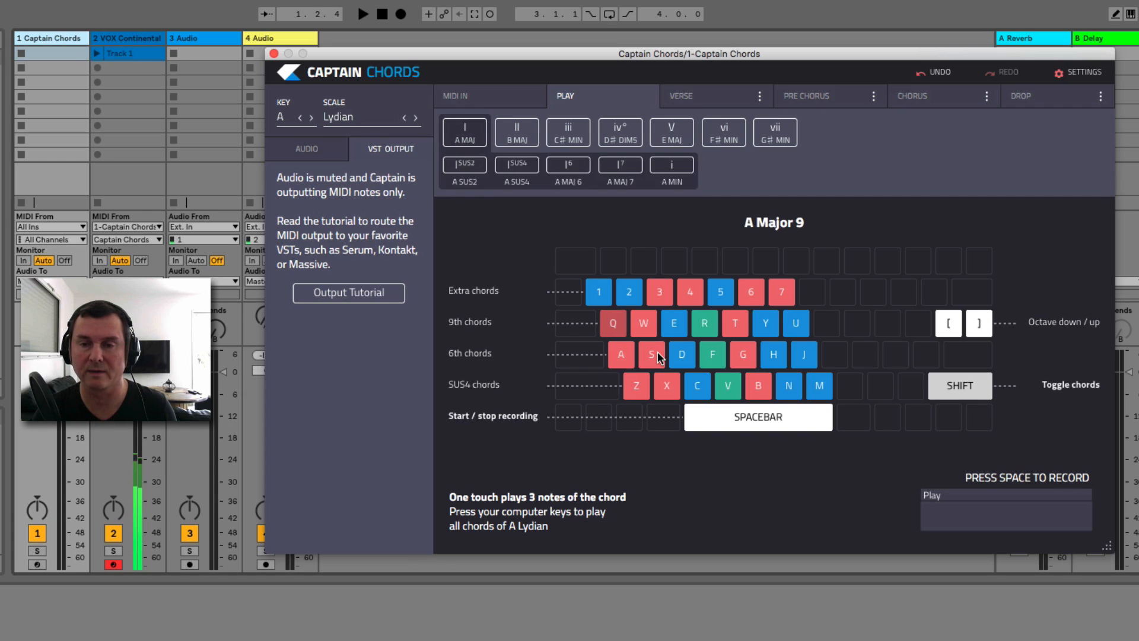
key("q")
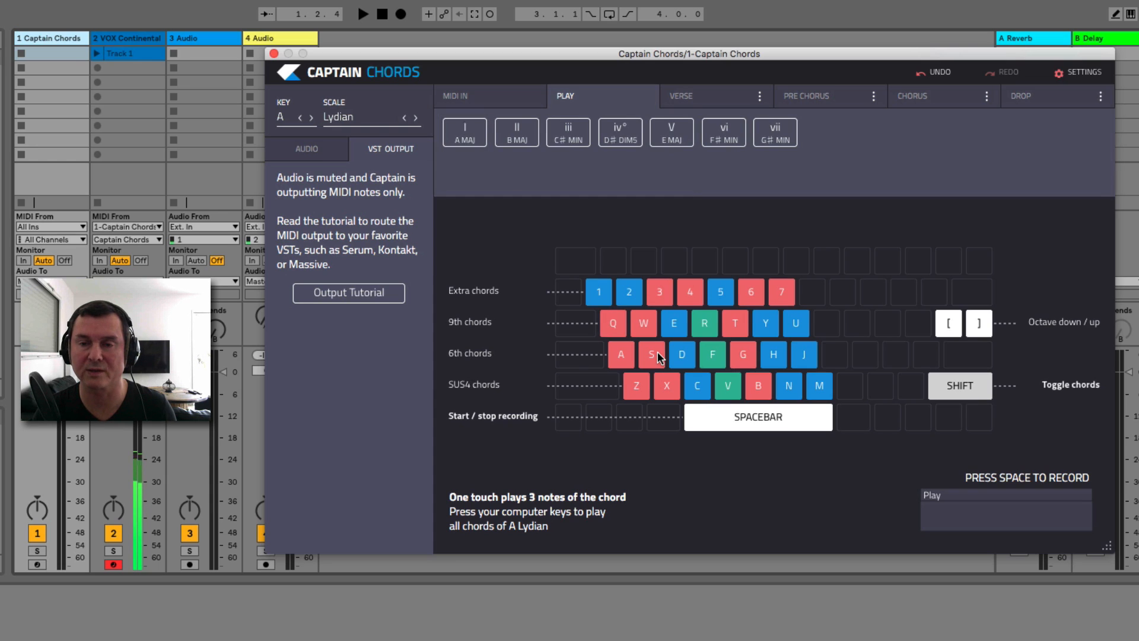
key("shift+q")
key("w")
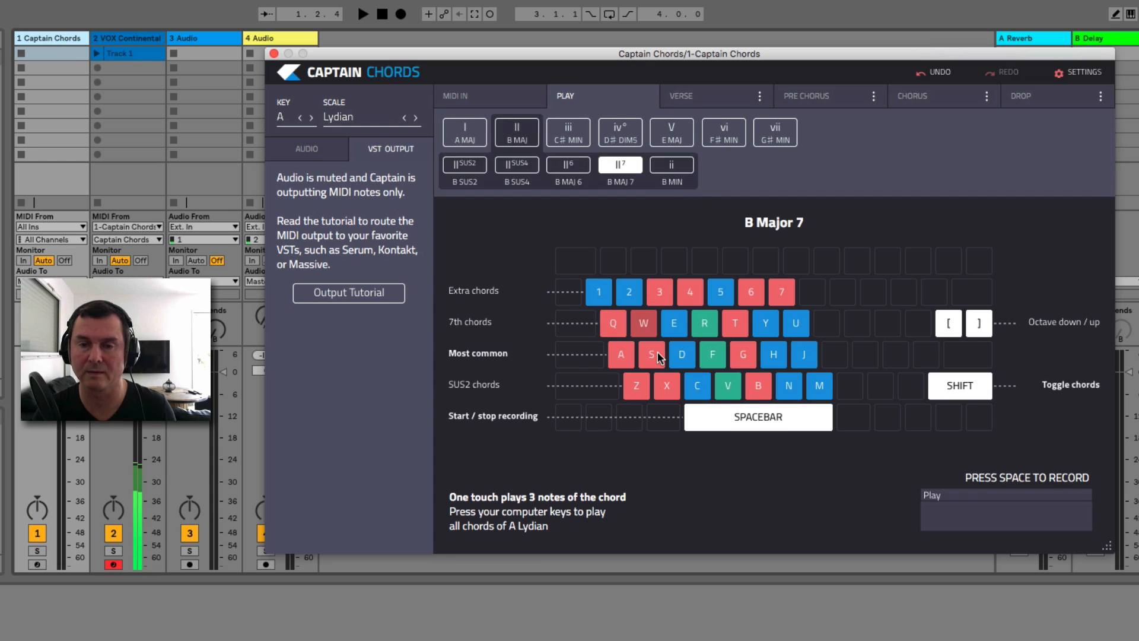
key("shift+w")
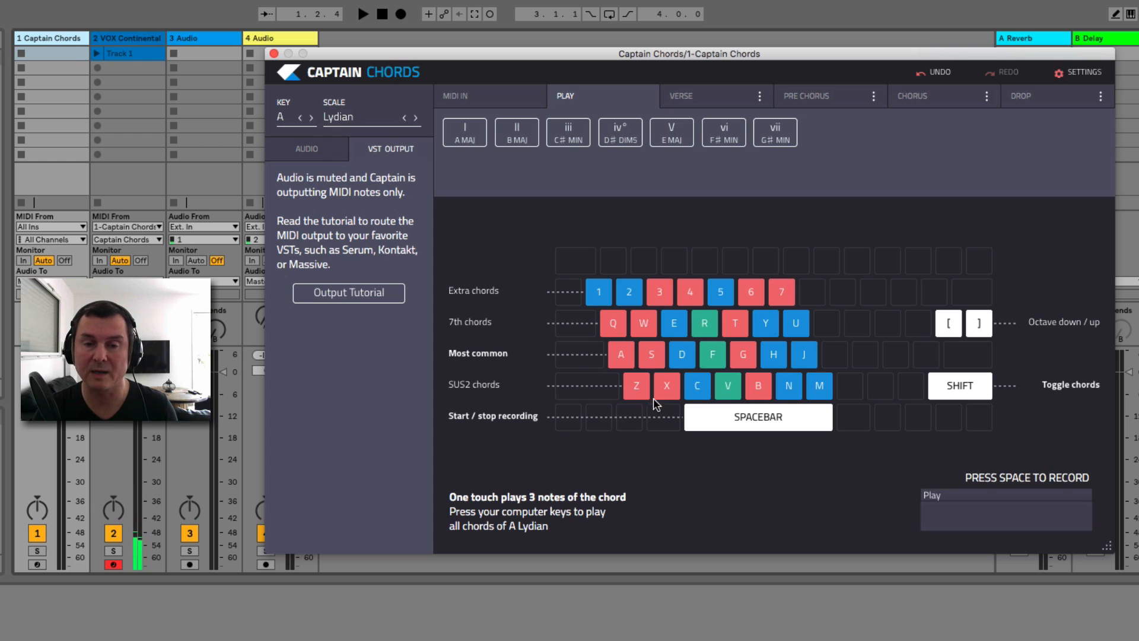
- Compare A sus2 with its toggled A sus4 version, and play the sus chord on B
key("z")
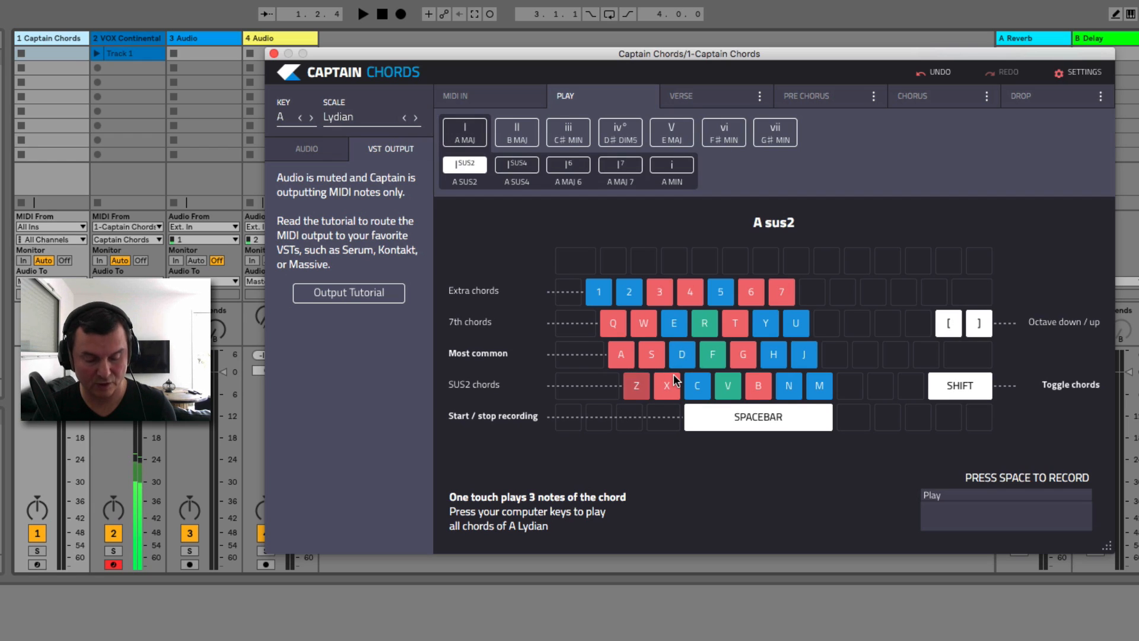
key("shift")
key("z")
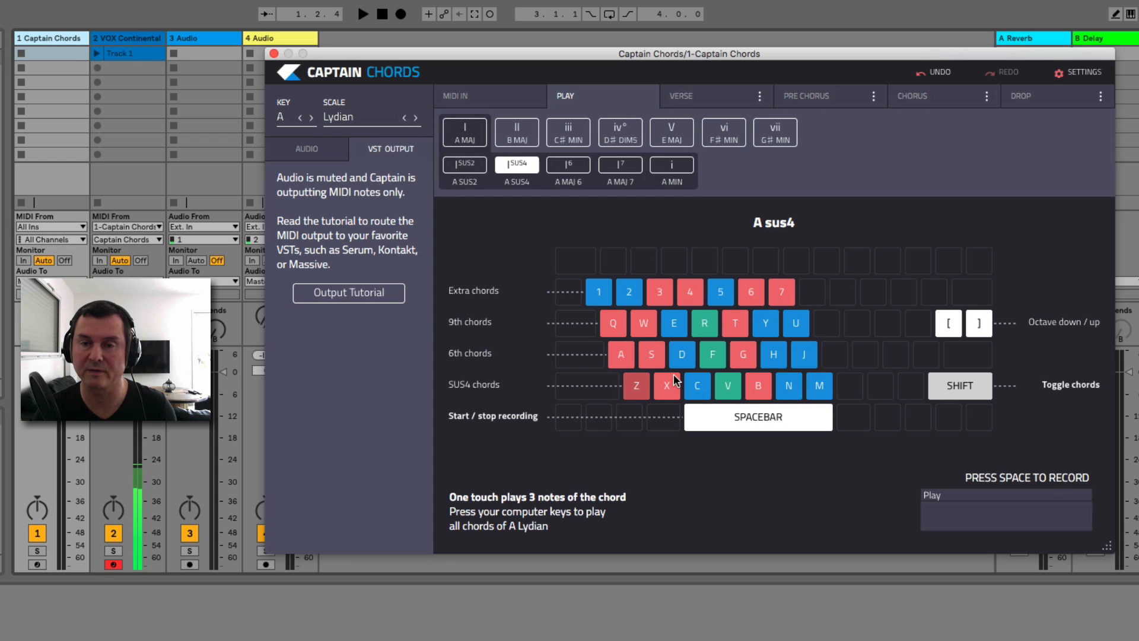
key("x")
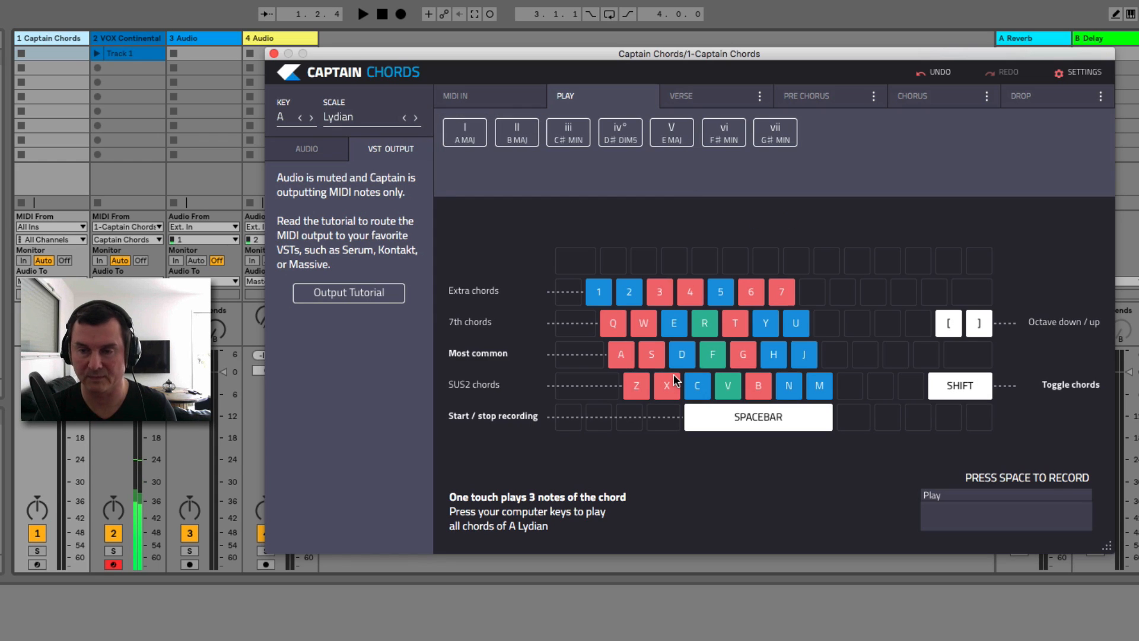
- Test the octave shift by playing A major before and after lowering the octave, ending on B major
key("a")
left_click(948, 323)
key("a")
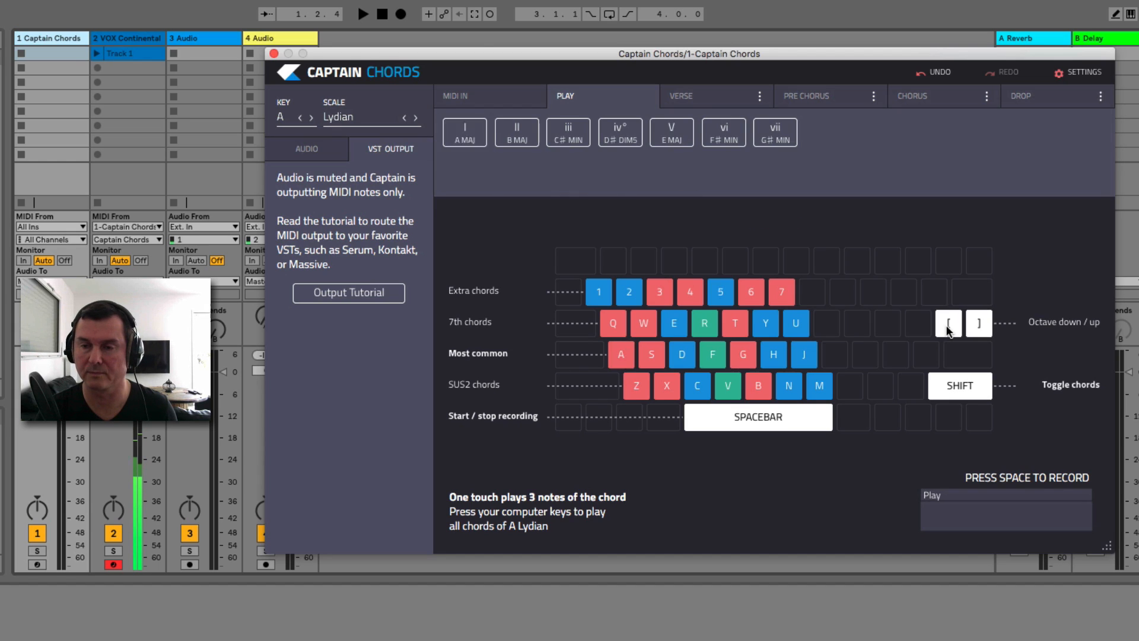
key("a")
key("a")
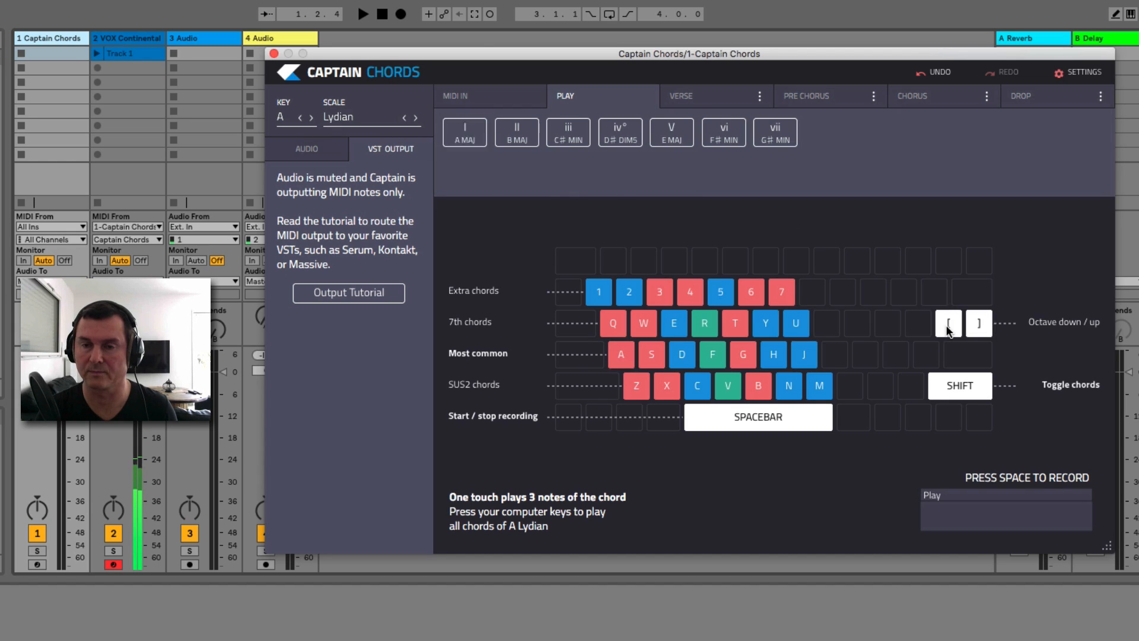
key("s")
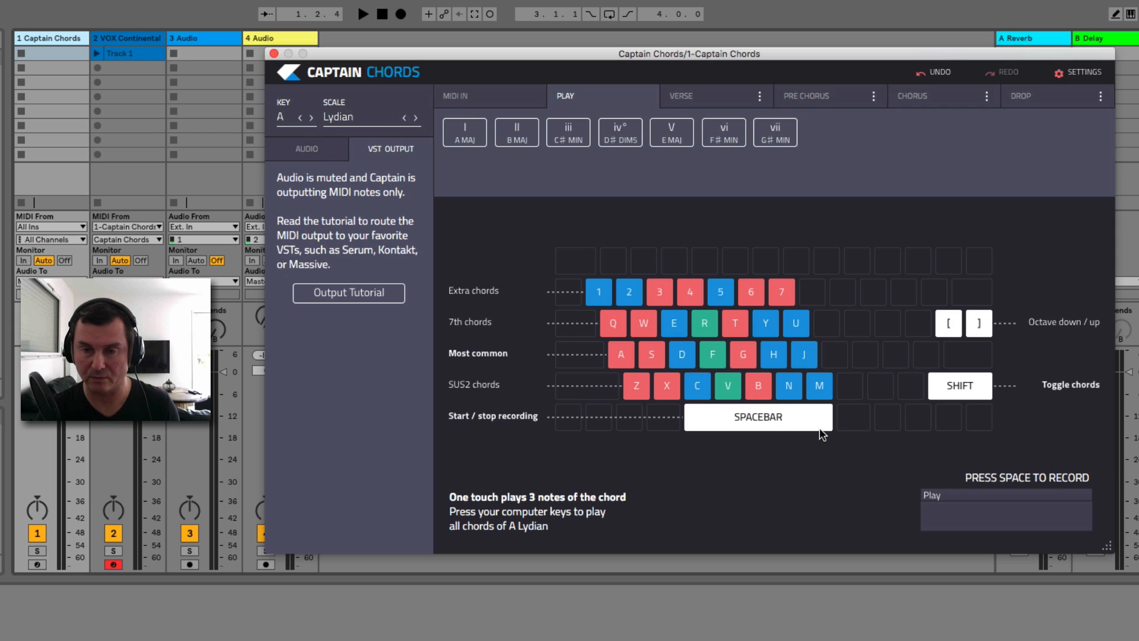
- Record a keyboard chord take using A major, C# minor, D# dim5 and B major, and place its clip in the Captain Chords track's first slot
key("space")
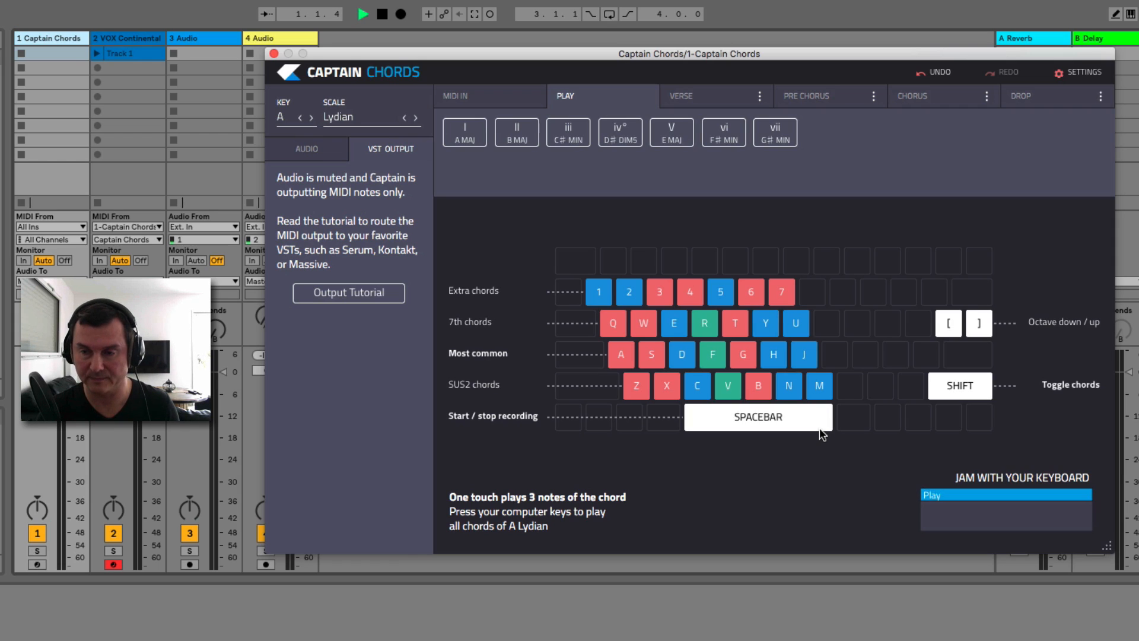
key("a")
key("a")
key("a")
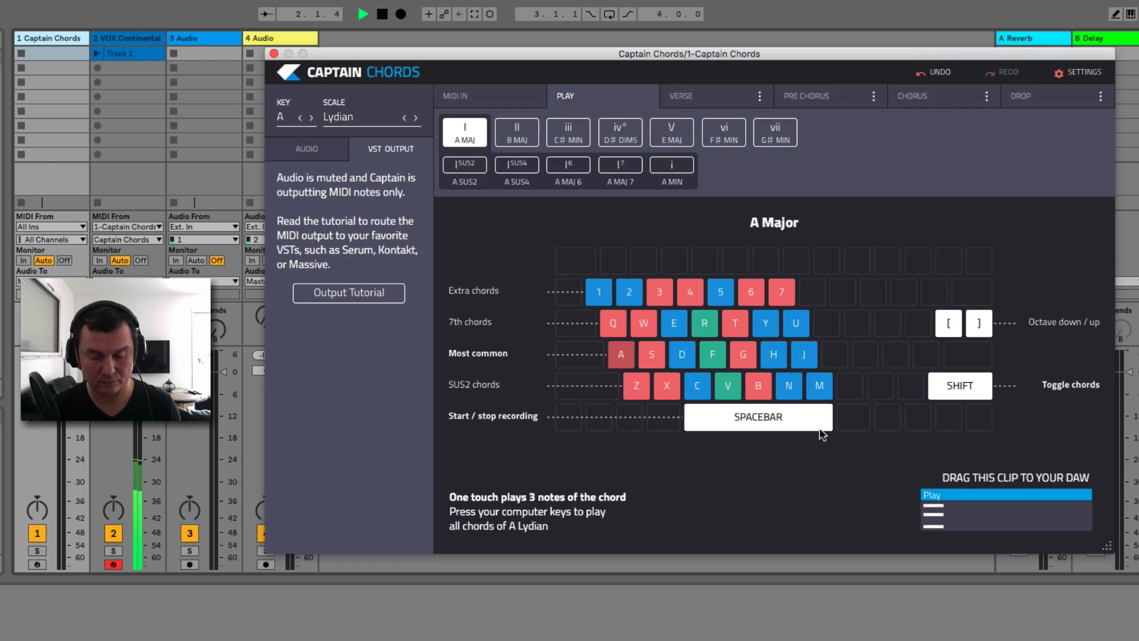
key("d")
key("f")
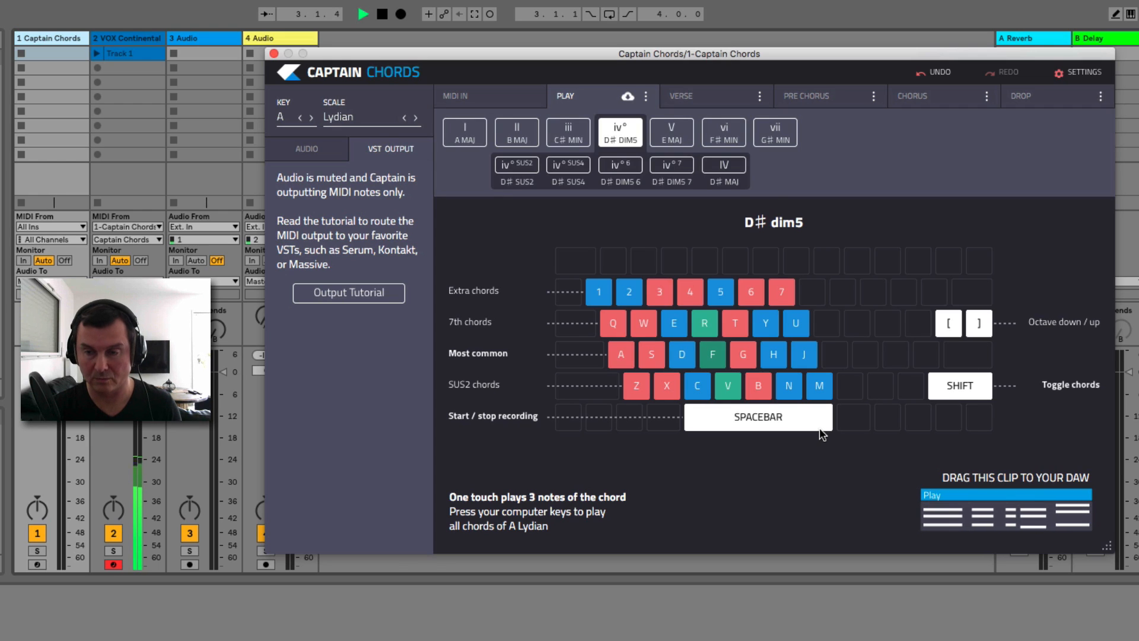
key("d")
key("s")
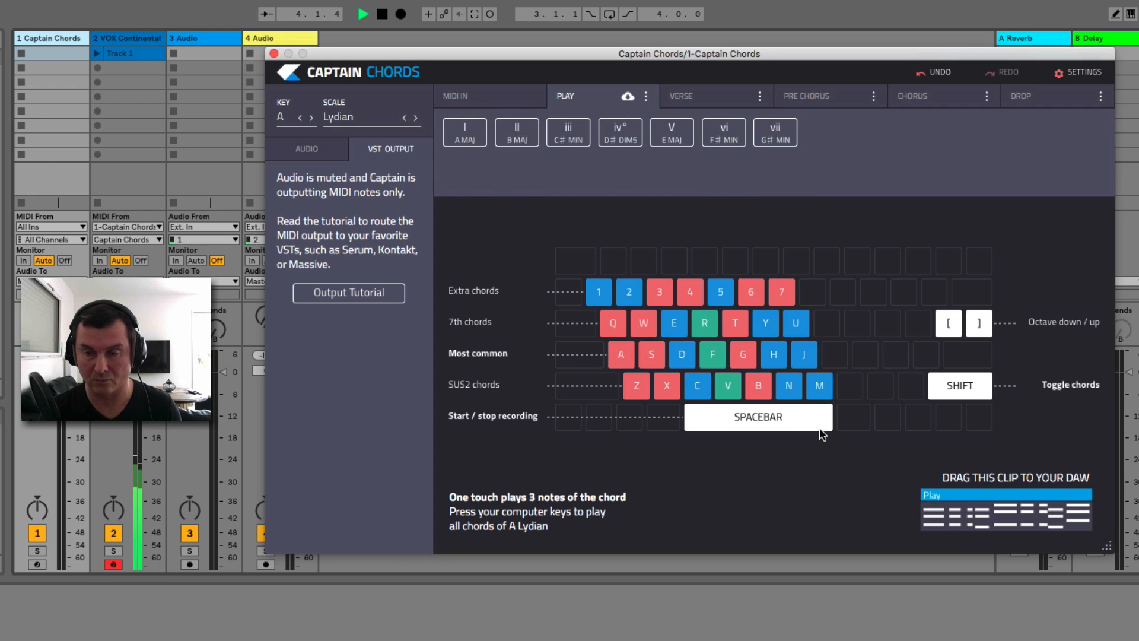
key("s")
key("s")
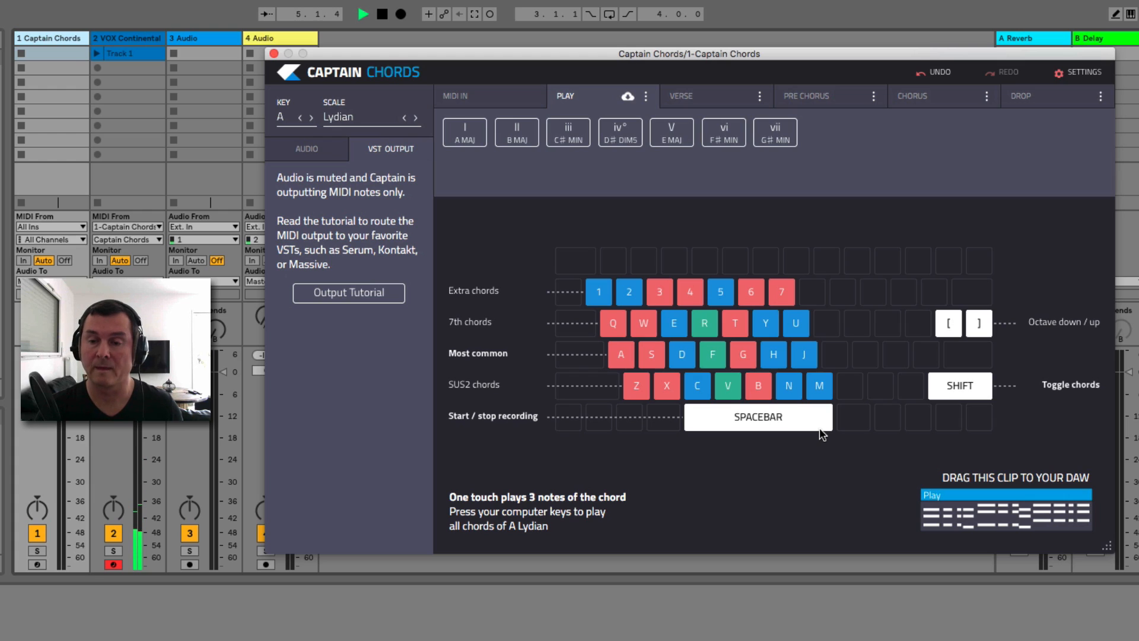
key("space")
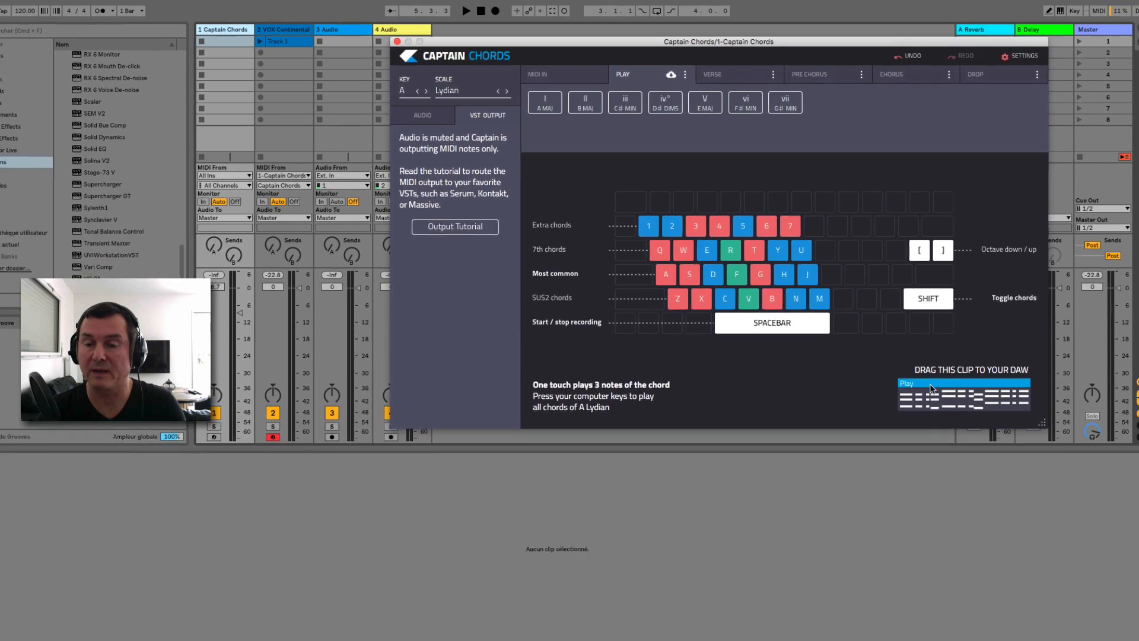
left_click_drag(979, 511, 247, 51)
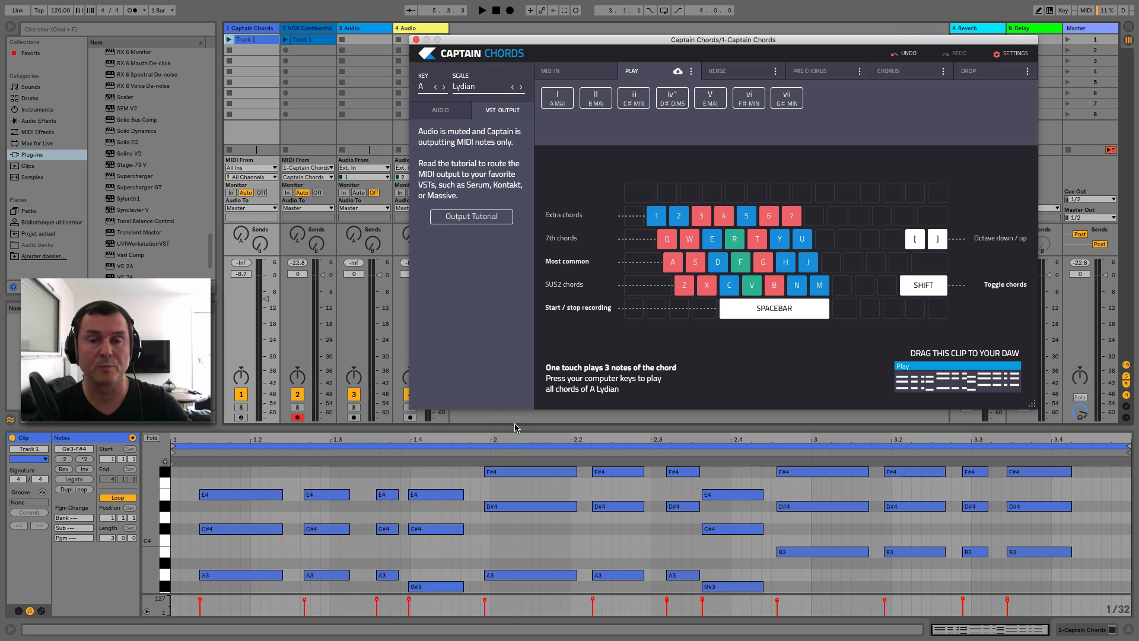
- Arm the Captain Chords track and switch the plugin from VST output to its internal audio
left_click(241, 418)
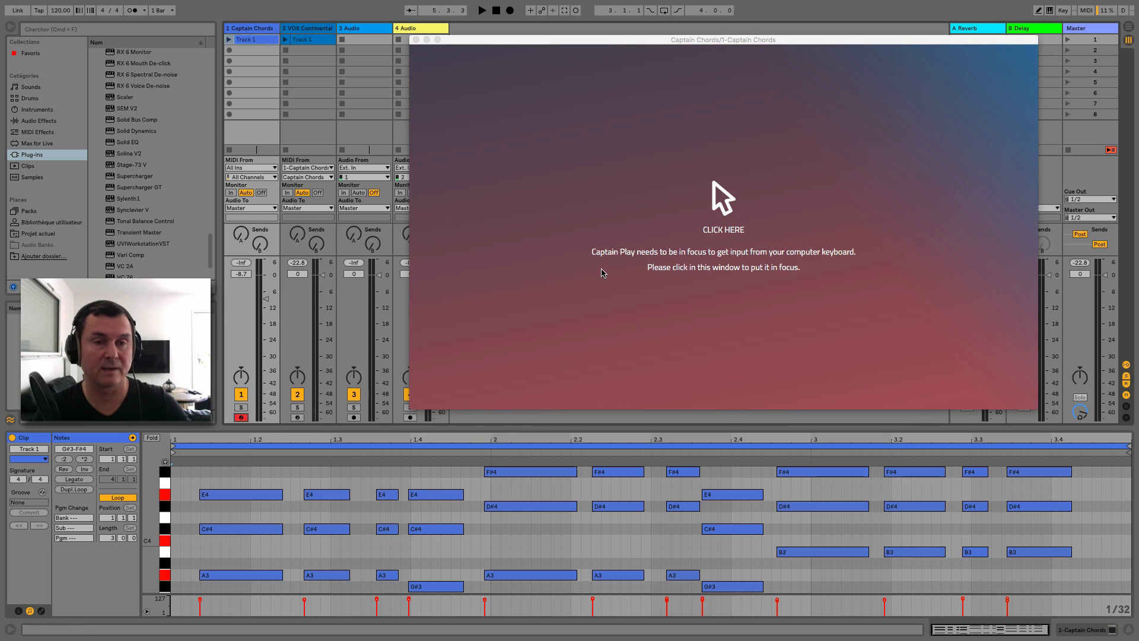
left_click(687, 239)
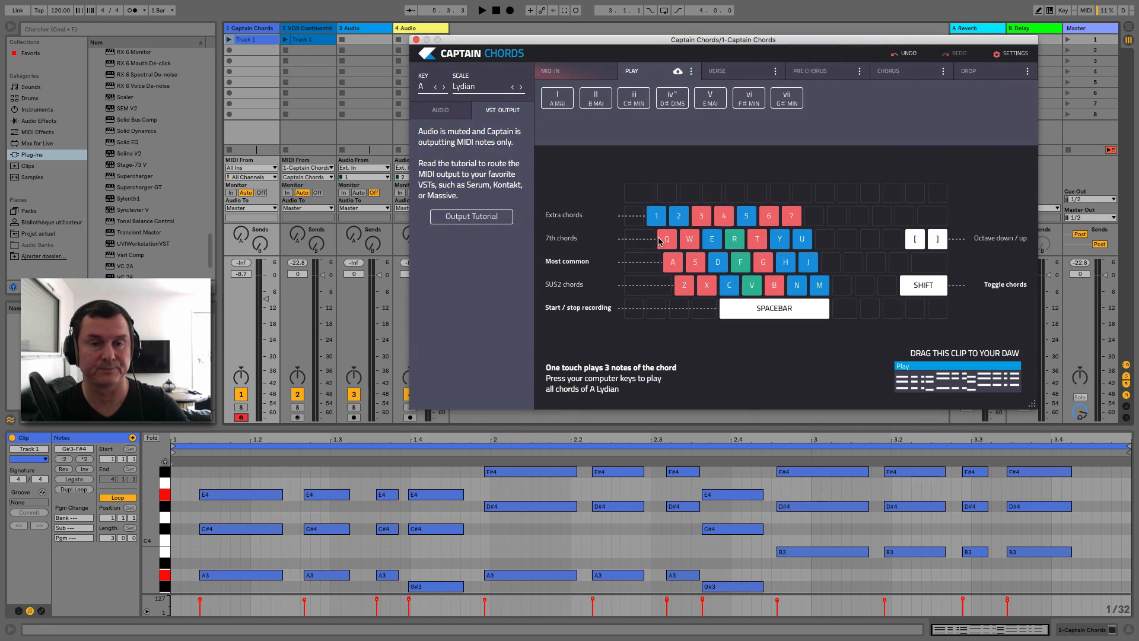
left_click(457, 112)
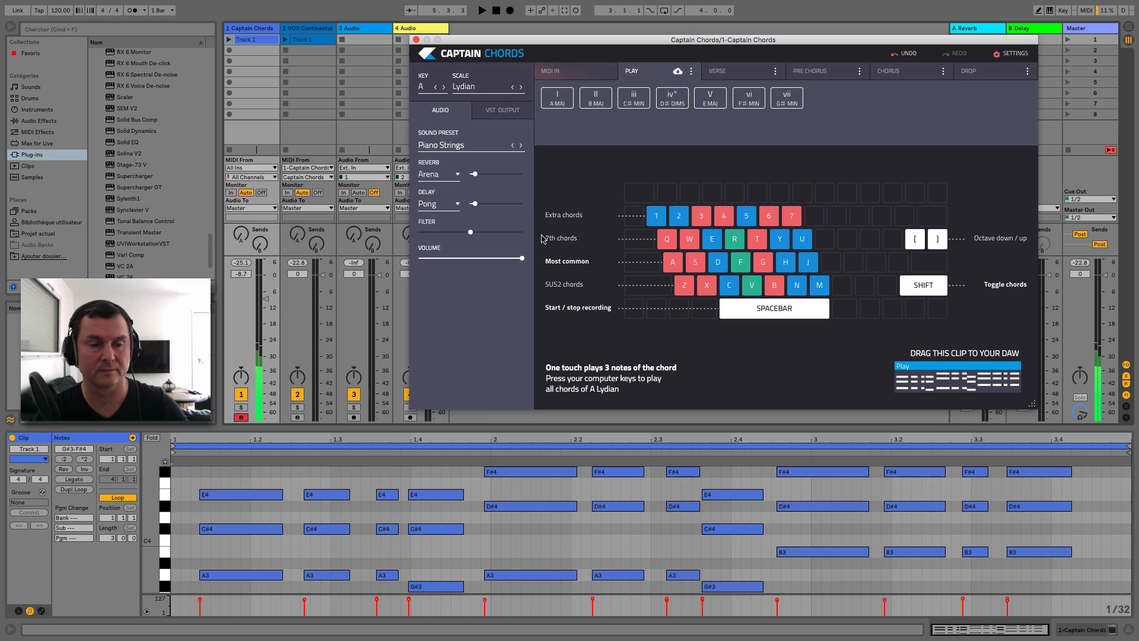
- Play the transferred clip on the Captain Chords track and undo its placement in the slot
left_click(228, 39)
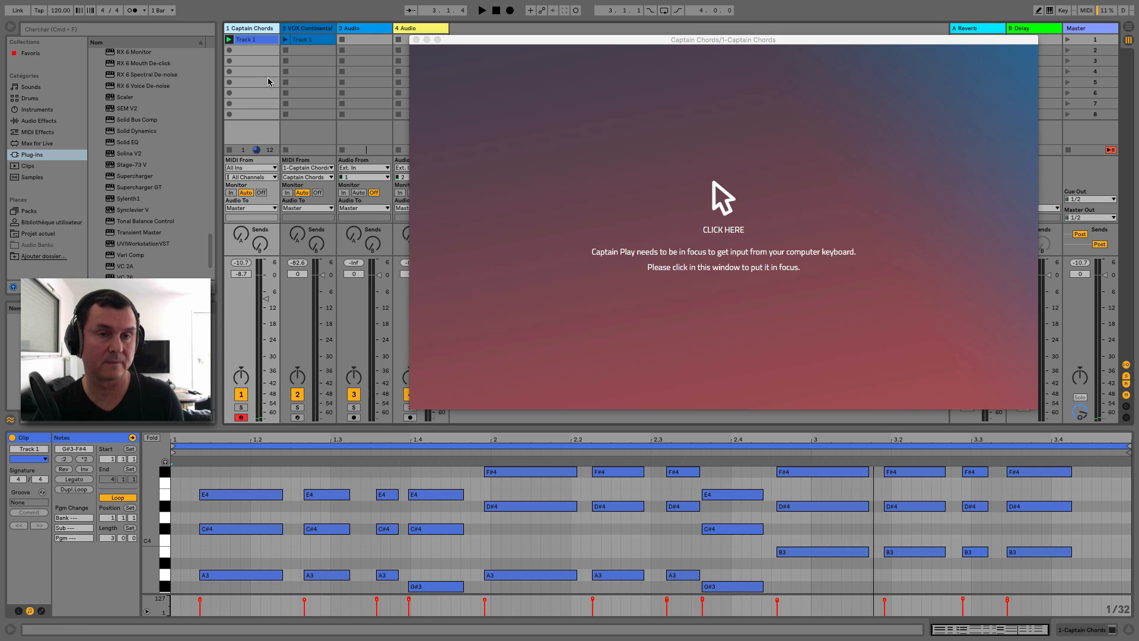
key("shift+Tab")
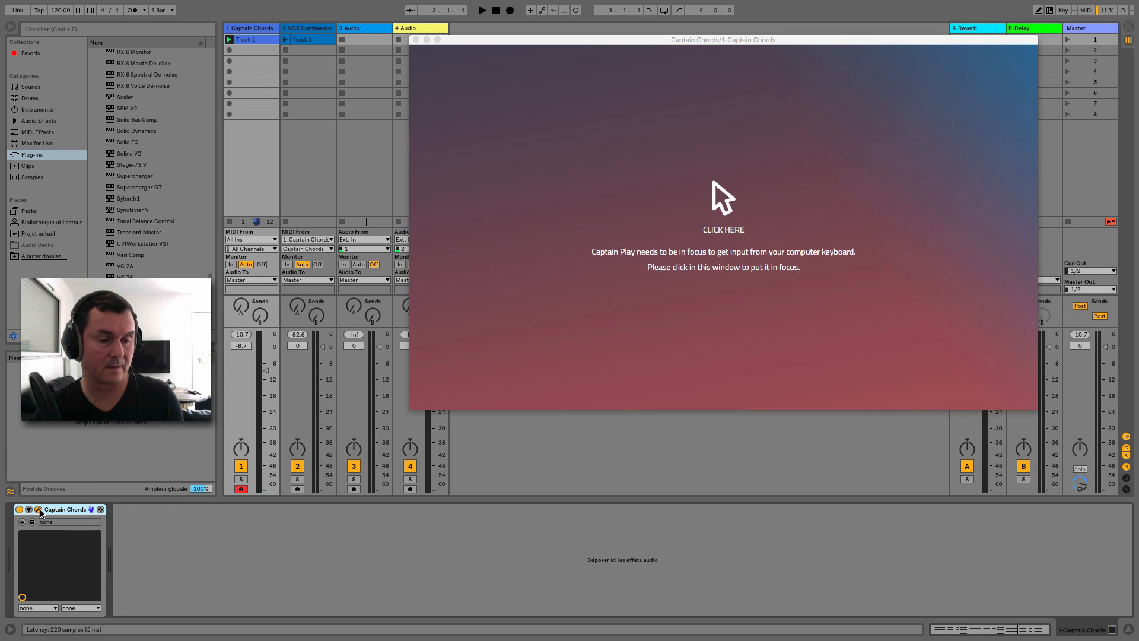
left_click(728, 214)
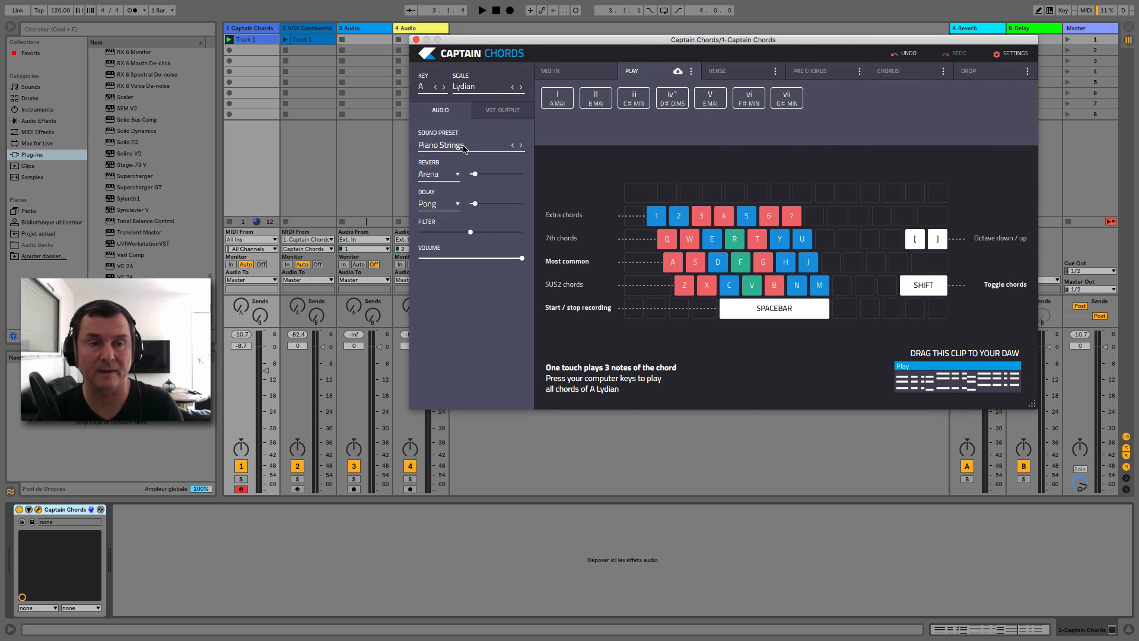
key("super+z")
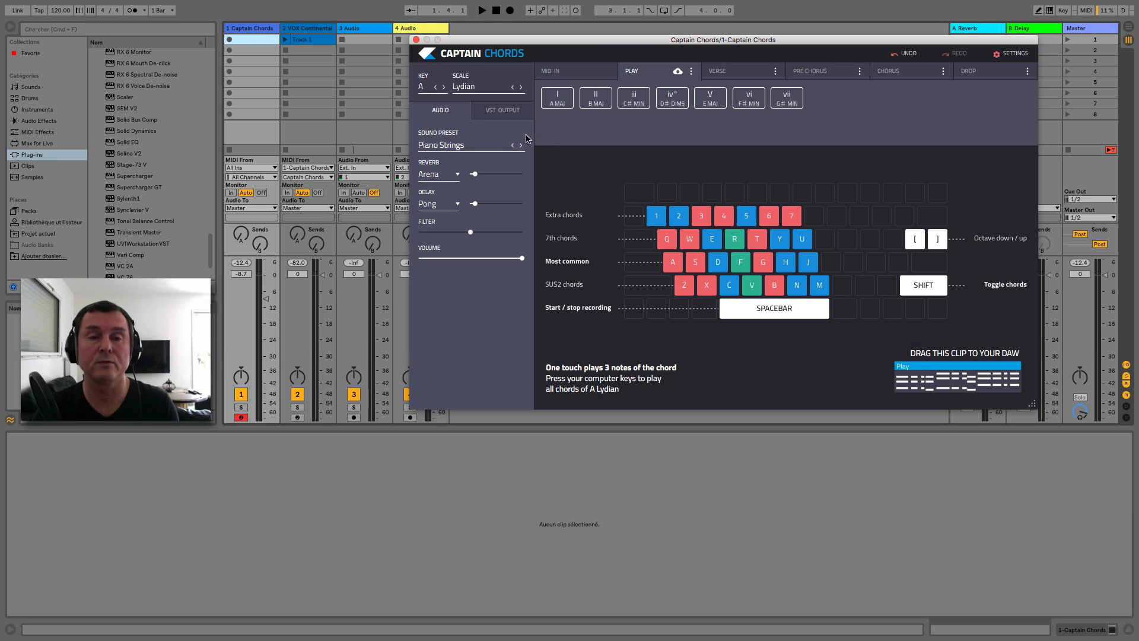
- Audition pluck sound presets, including Beetle Pluckr, Coin Pluck, Deep Pluck, Deep Plucky Lead and Electro Harp
left_click(466, 149)
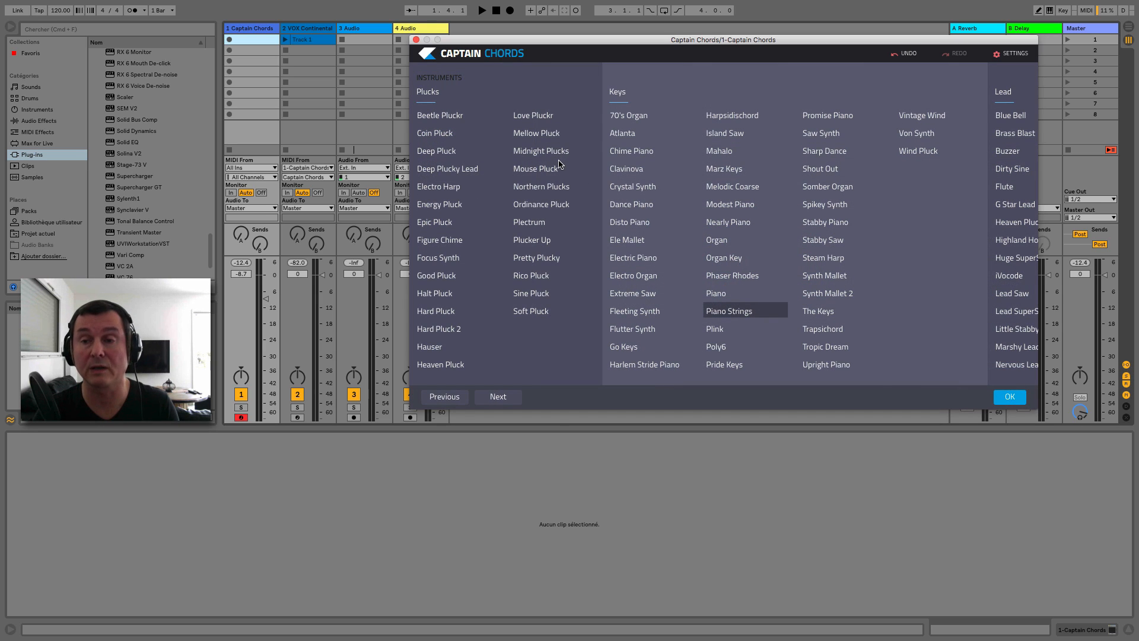
left_click(450, 117)
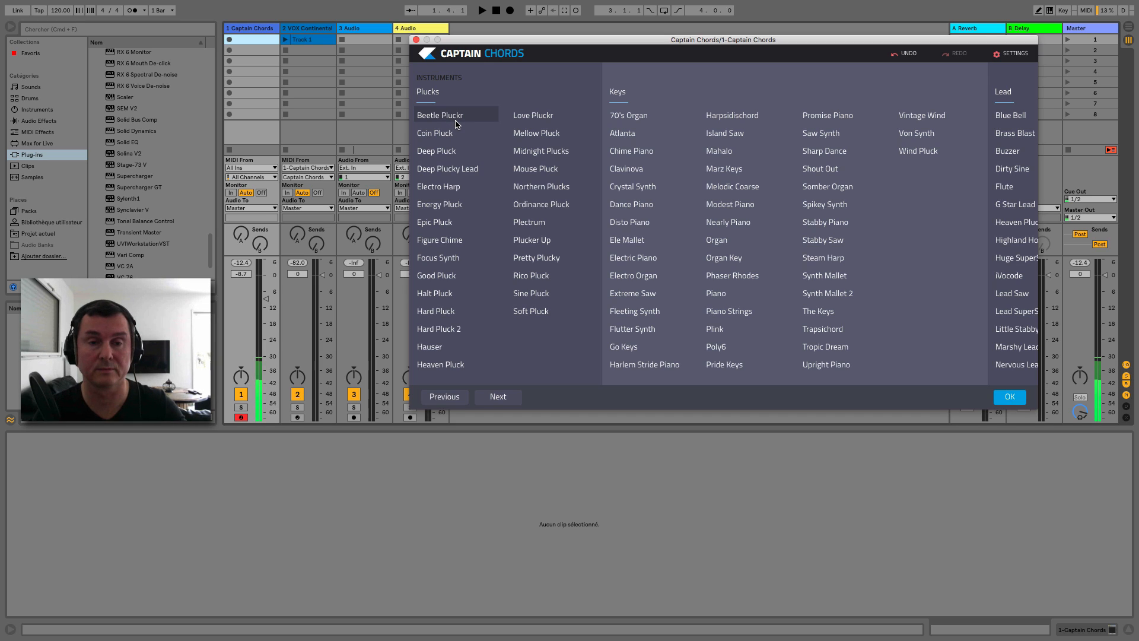
left_click(451, 136)
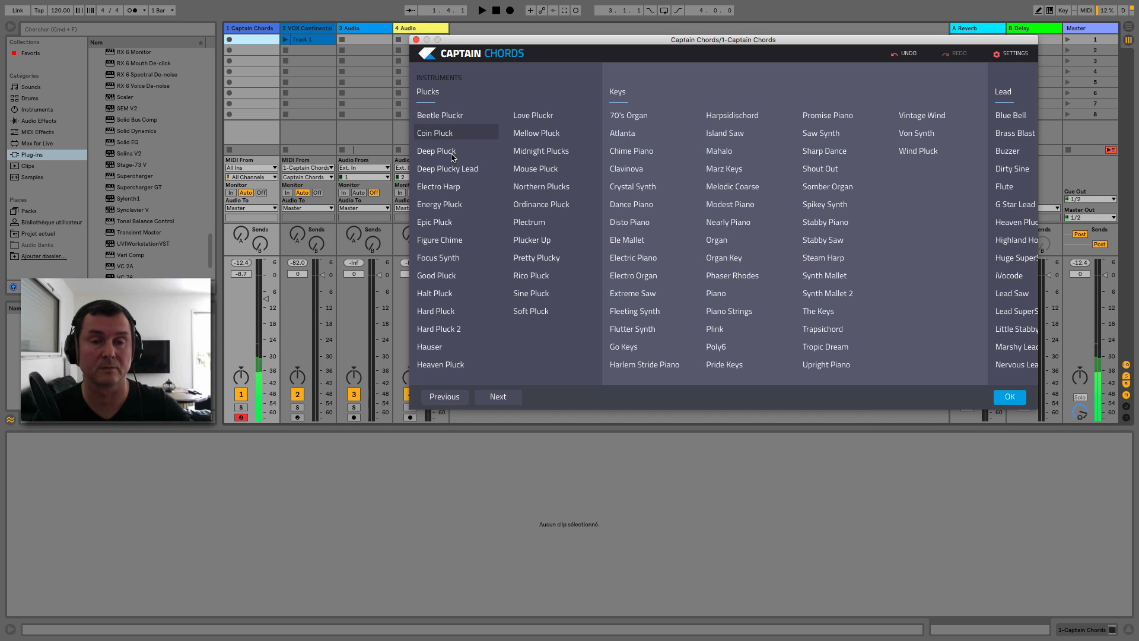
left_click(452, 154)
left_click(455, 172)
left_click(456, 187)
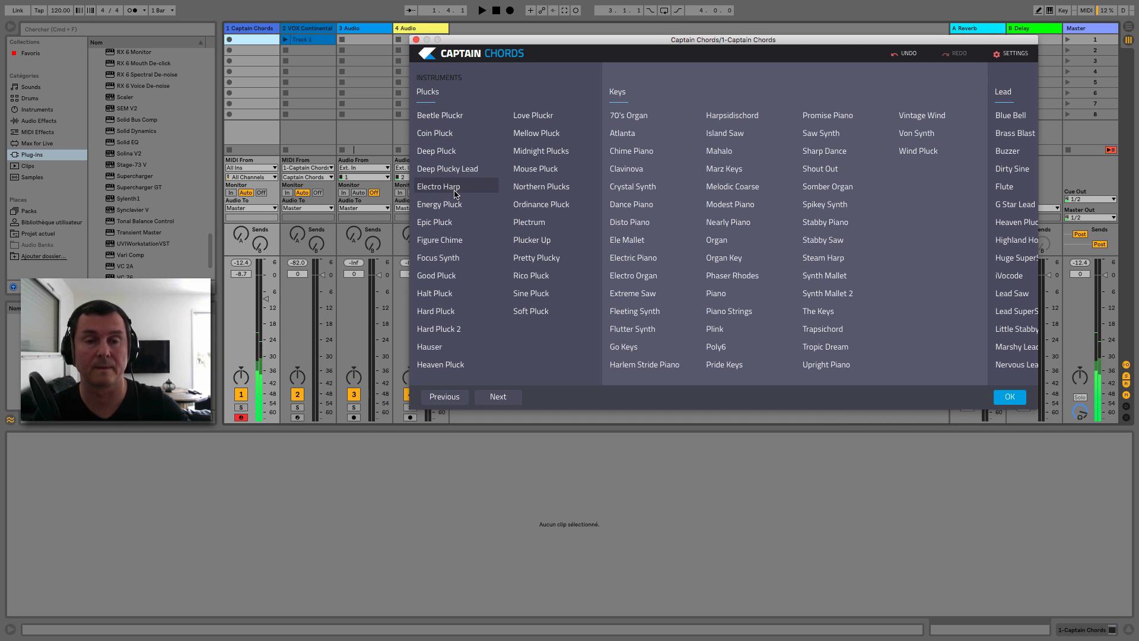
left_click(457, 171)
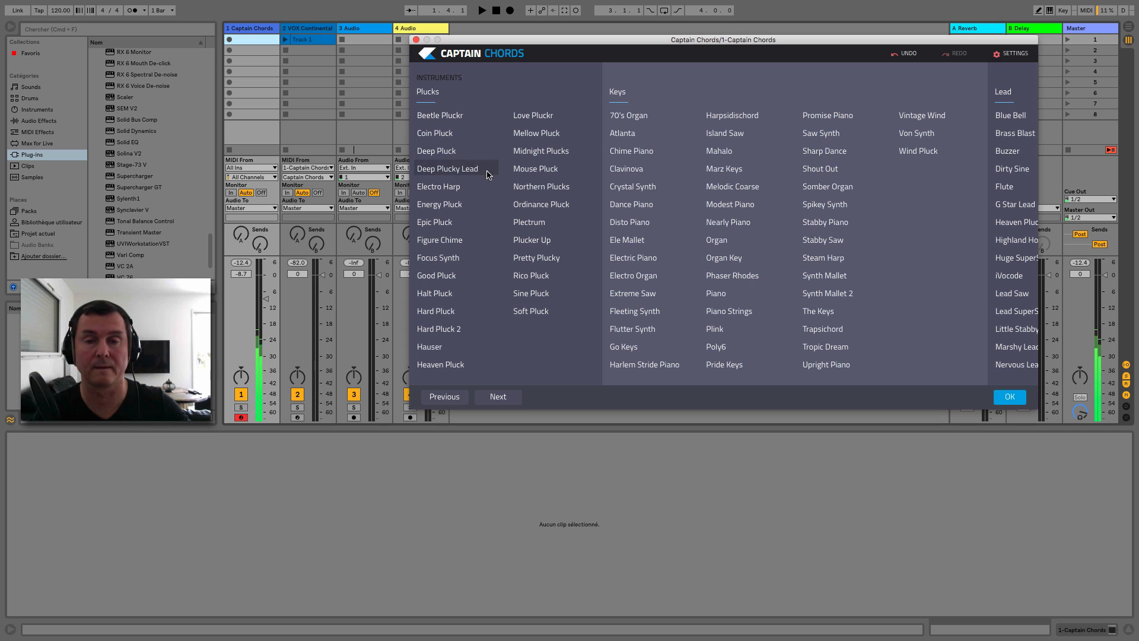
- Audition the keys presets Harpsidischord and Somber Organ and the lead presets Phone Home and Noisey Super Saw
left_click(727, 118)
left_click(824, 188)
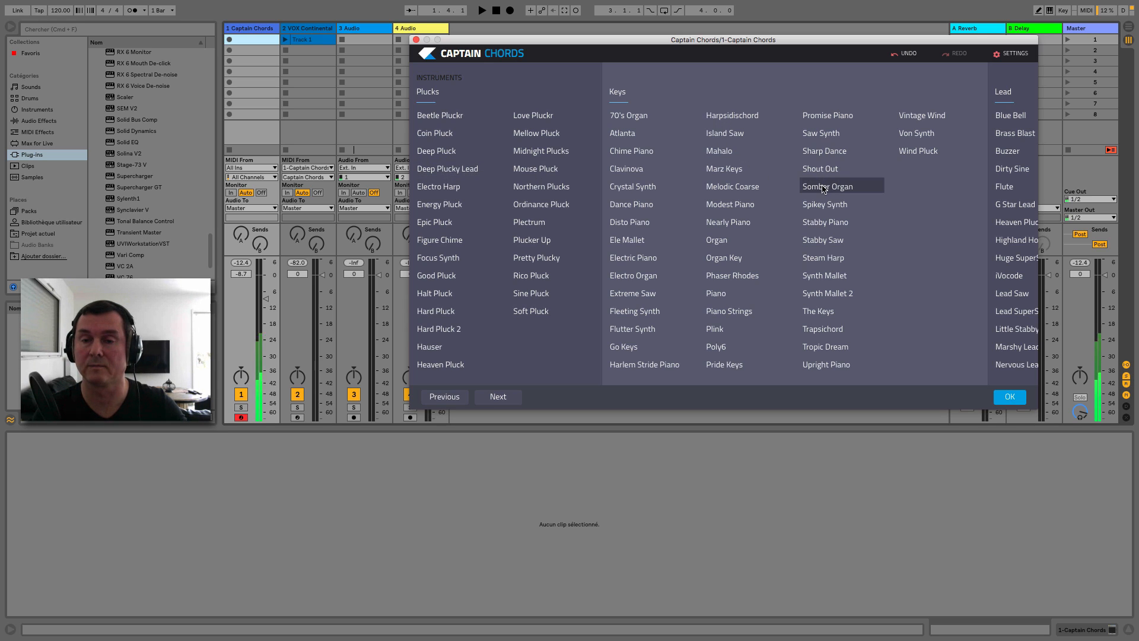
scroll(797, 132, "right", 5)
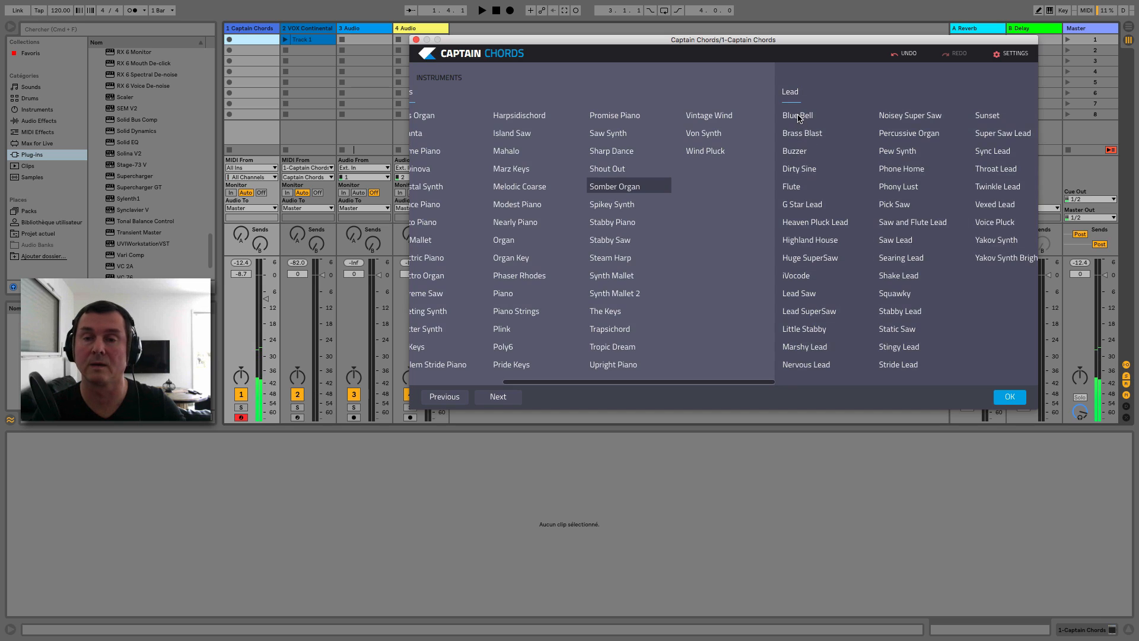
scroll(799, 119, "right", 3)
left_click(801, 171)
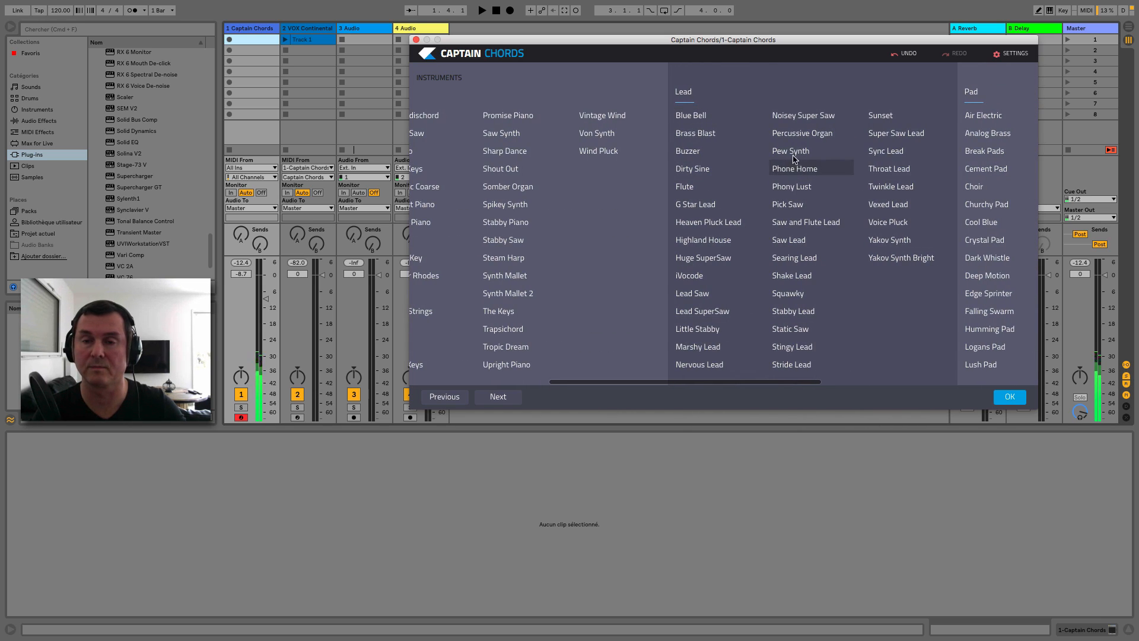
left_click(803, 116)
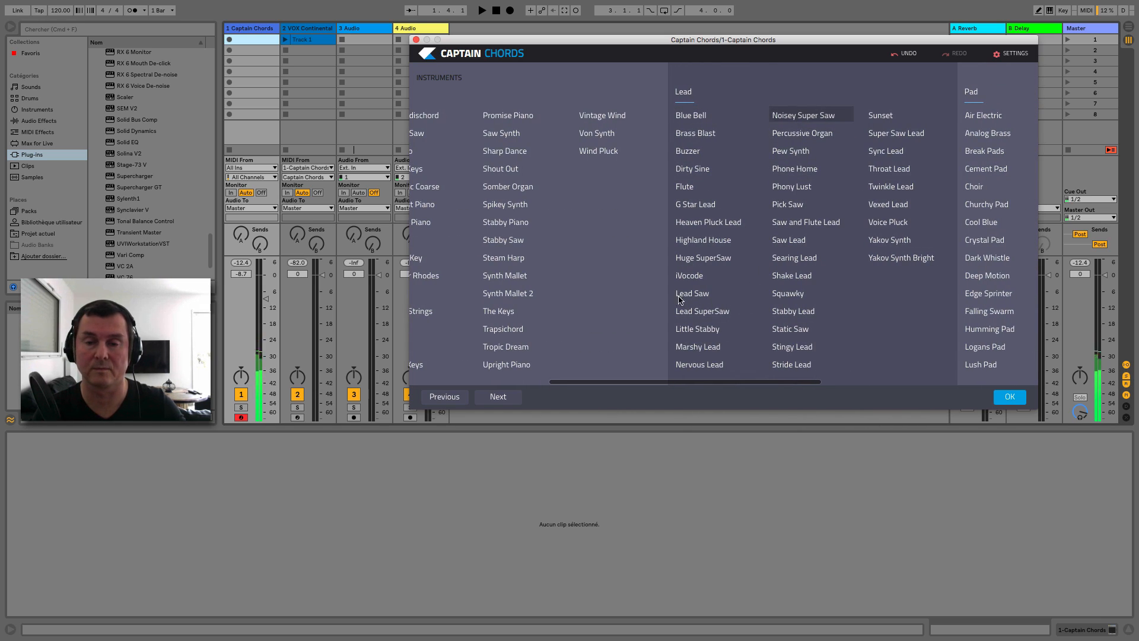
- Audition the pad presets Air Electric, Dark Whistle, Deep Motion and Pad Love
scroll(950, 180, "right", 3)
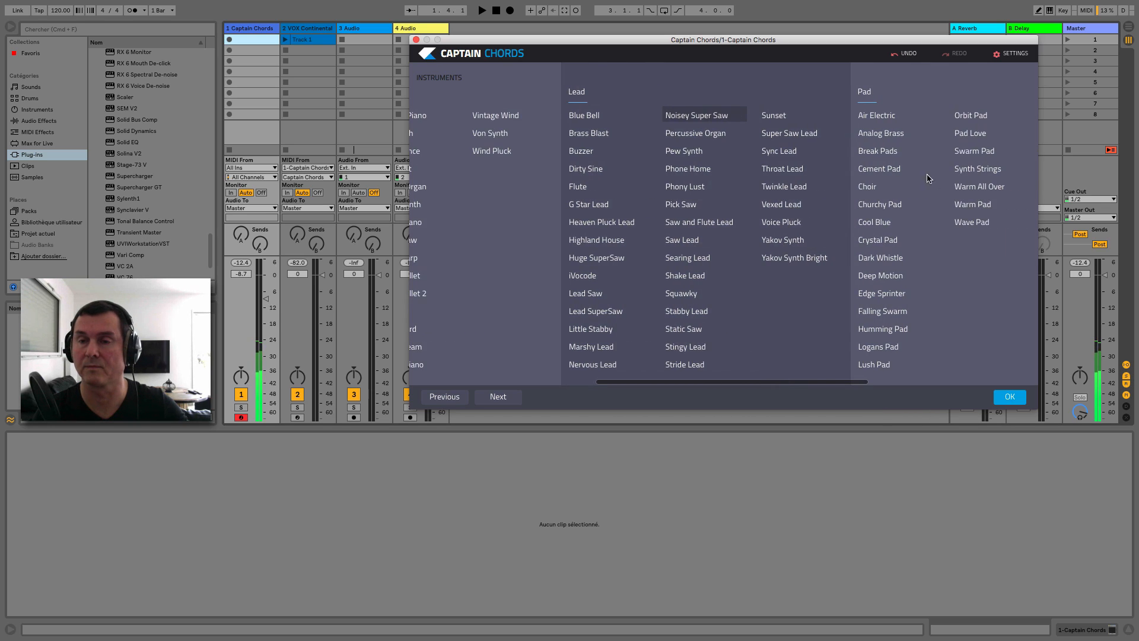
left_click(884, 119)
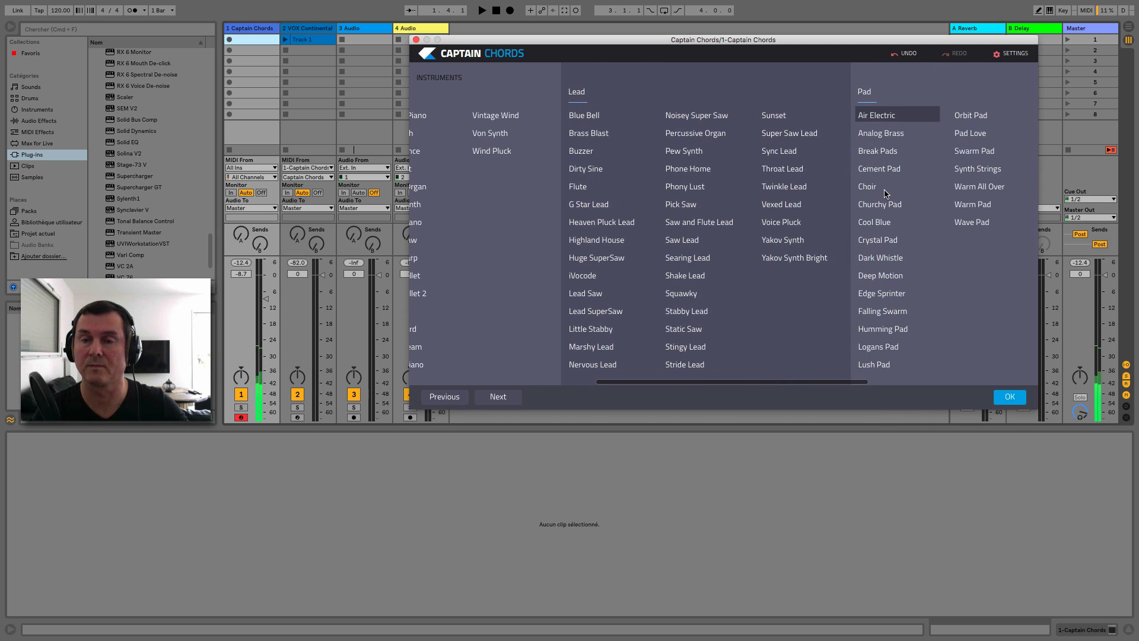
left_click(877, 260)
left_click(880, 277)
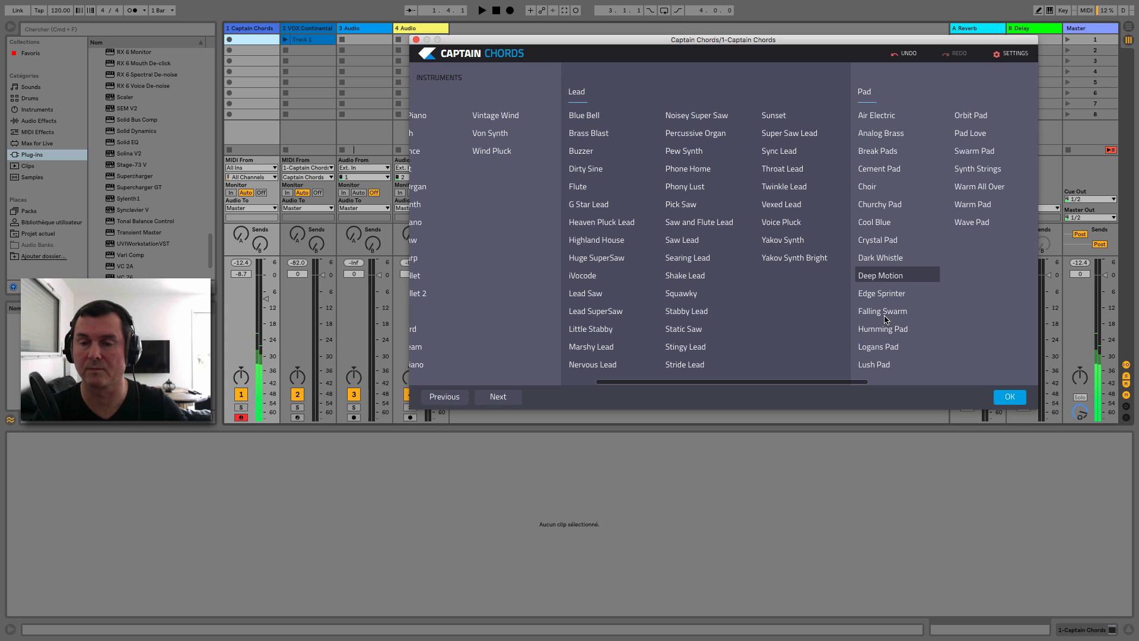
left_click(982, 141)
- Set the sound preset to Violin from the Strings category
scroll(967, 145, "right", 6)
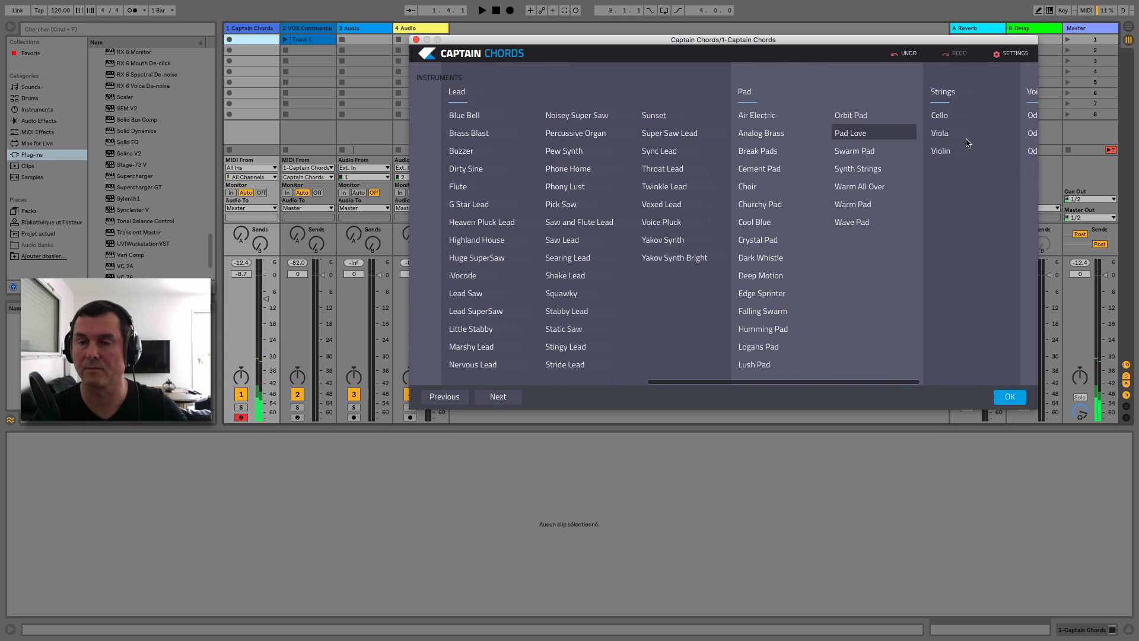
left_click(833, 153)
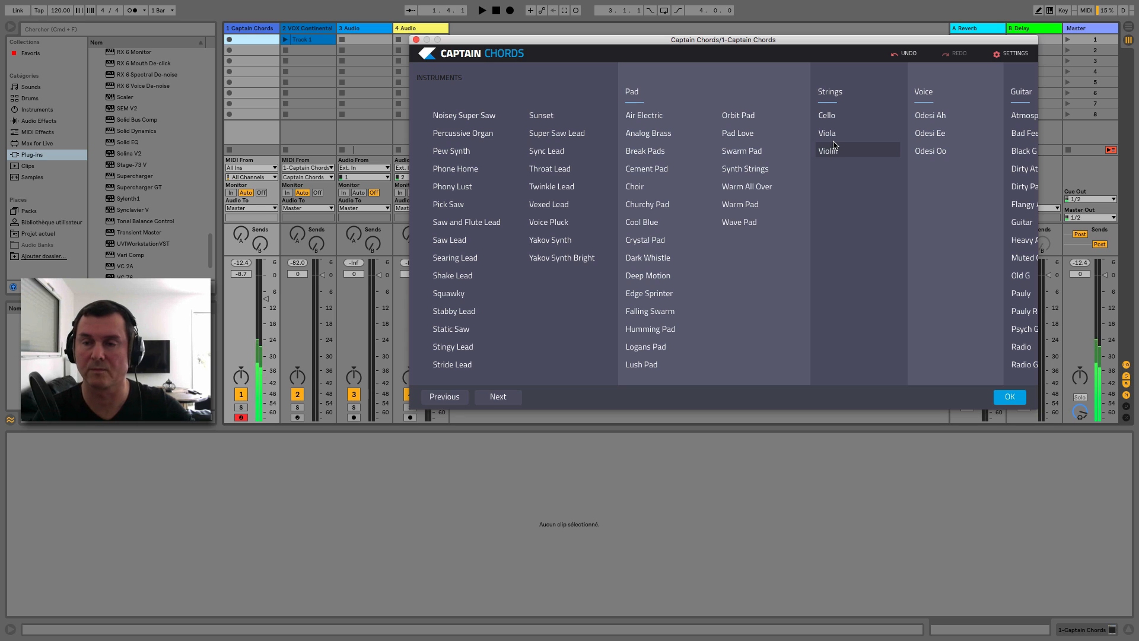
scroll(843, 143, "left", 1)
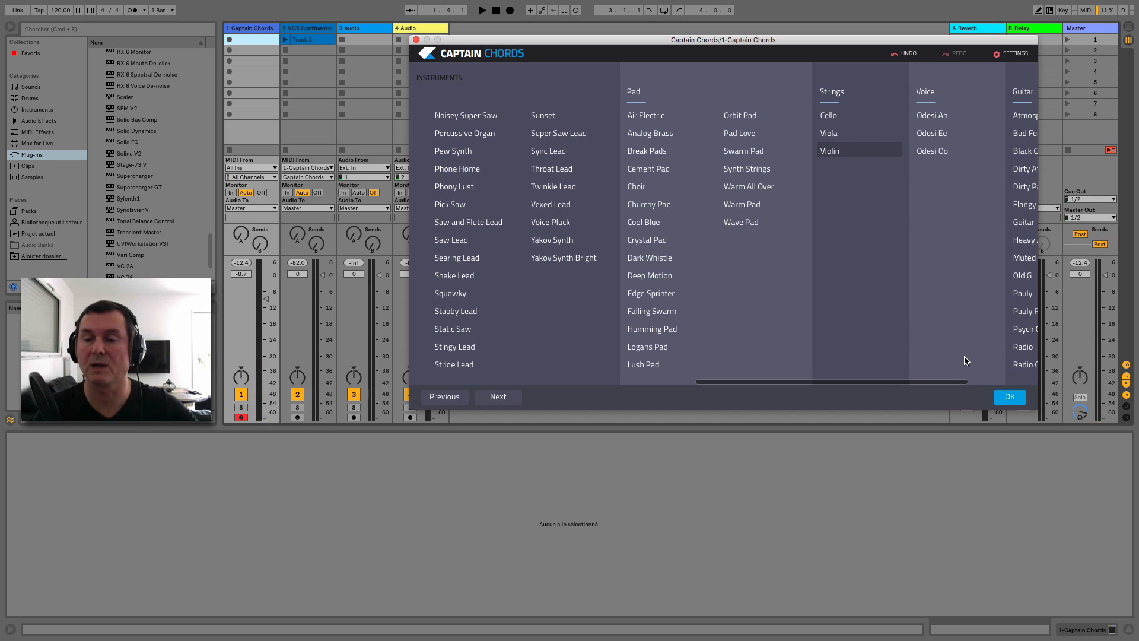
left_click(1010, 397)
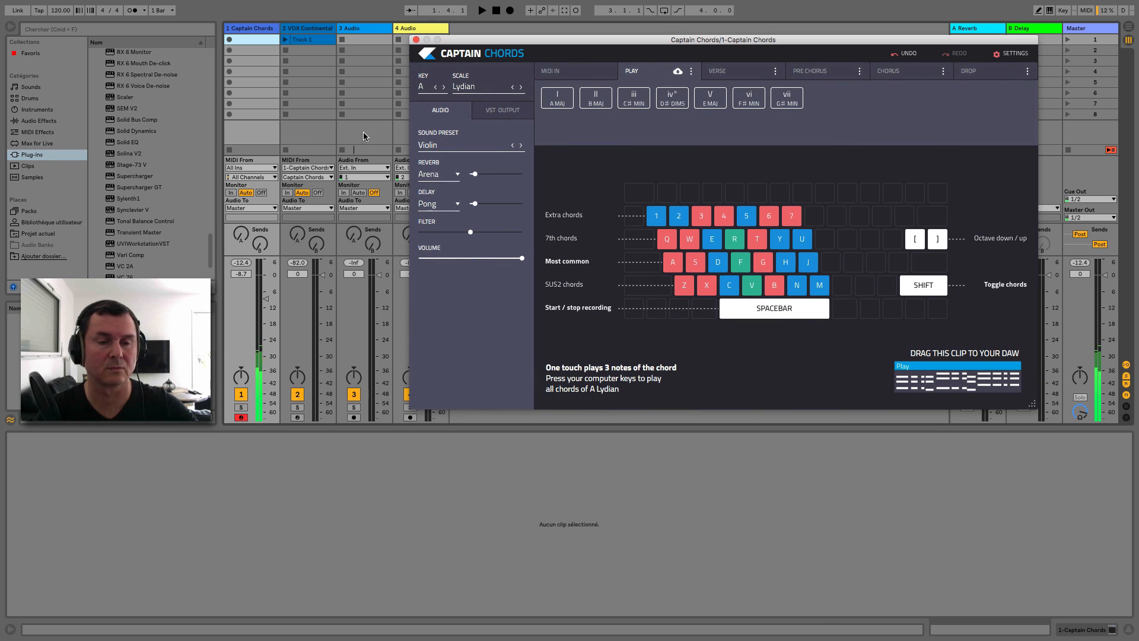
- Record a new MIDI clip in the first slot of the Captain Chords track and play it back
left_click(230, 40)
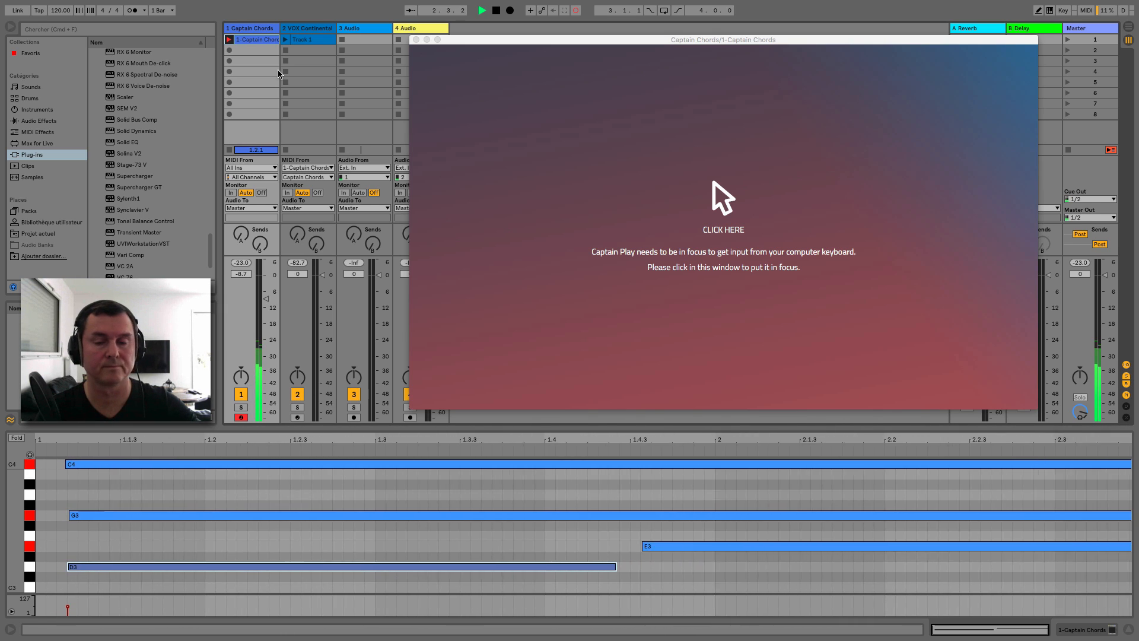
left_click(230, 150)
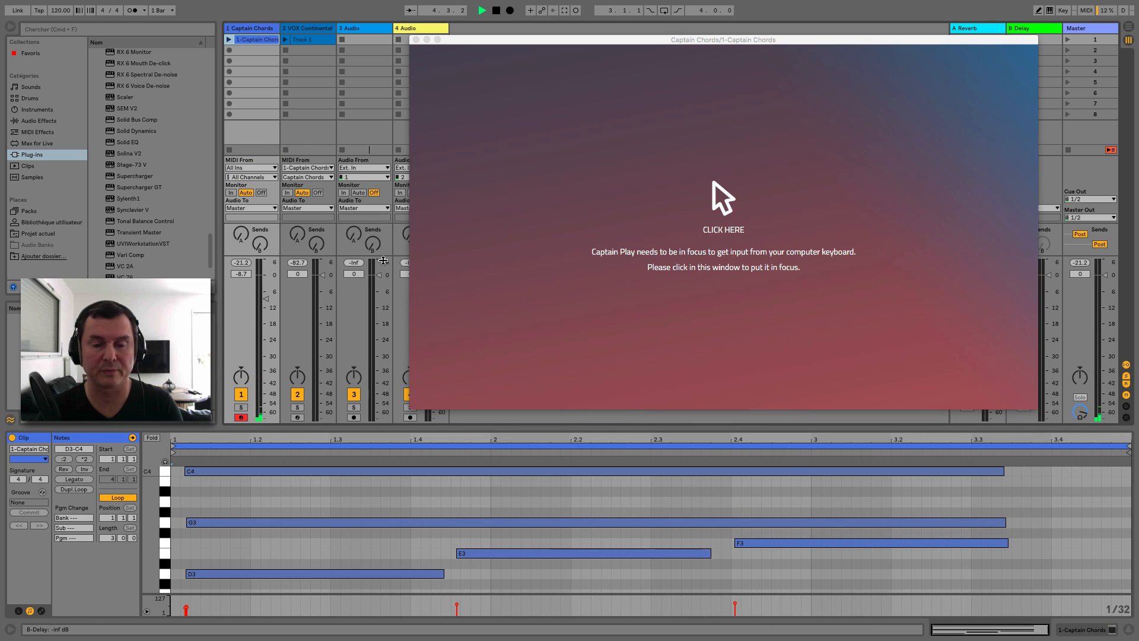
left_click(228, 39)
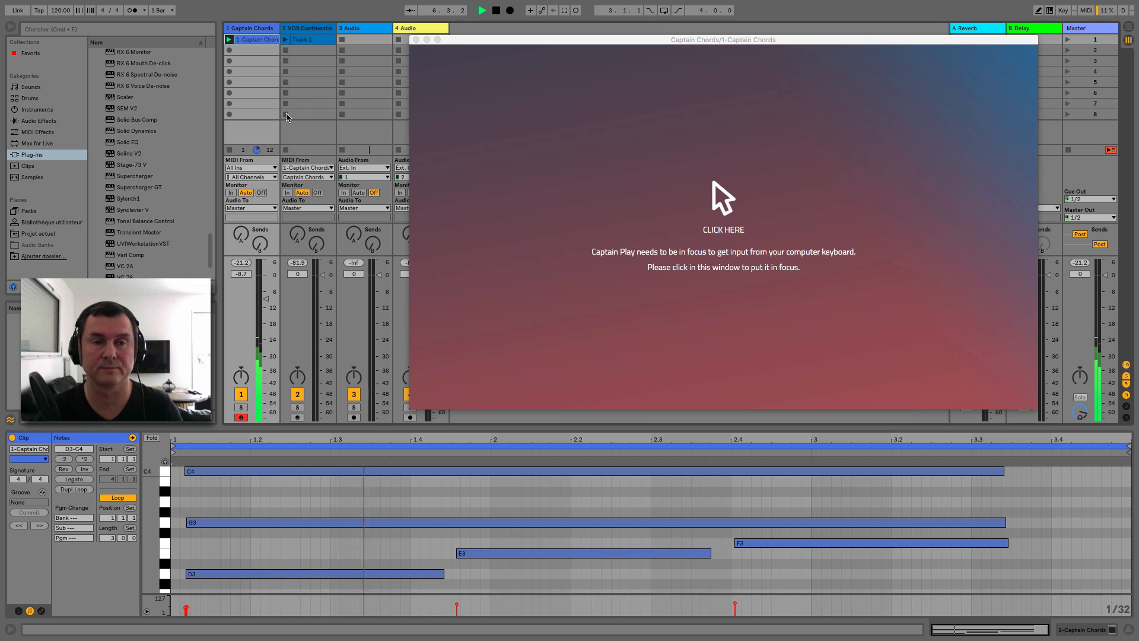
- Review the Captain Chords settings and play the recorded clip in Play mode with DAW MIDI input excluded
left_click(724, 212)
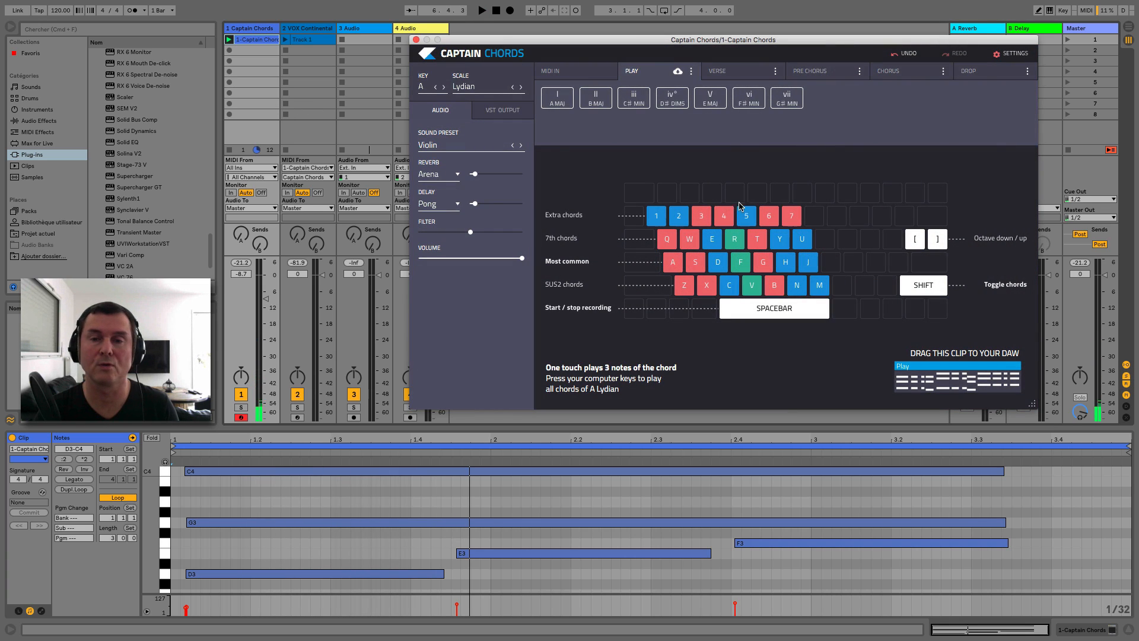
left_click(998, 55)
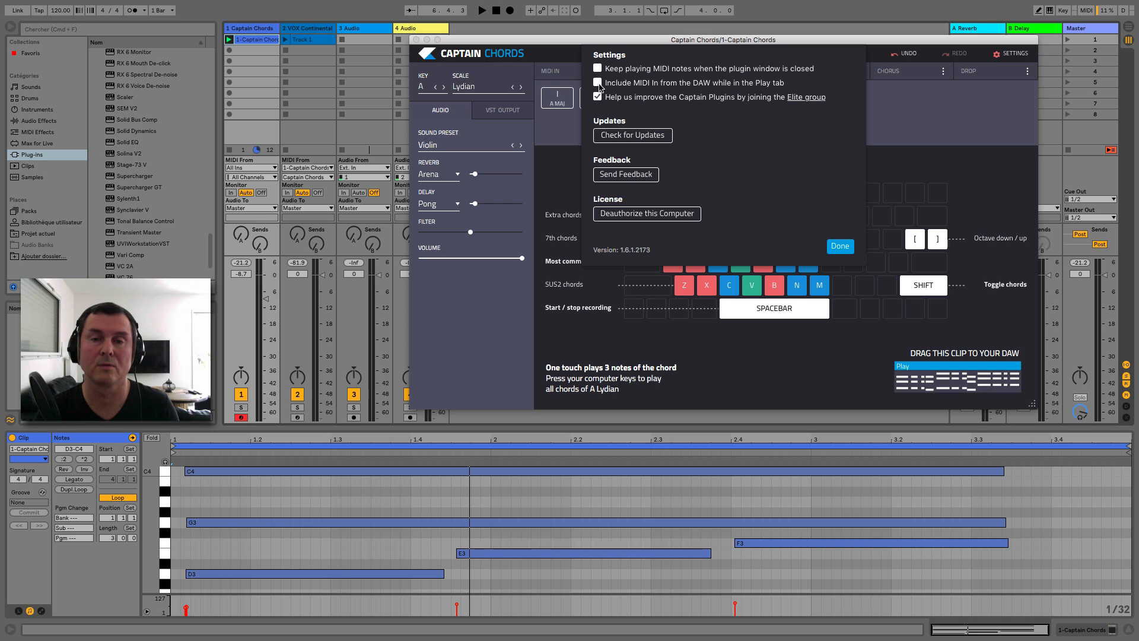
left_click(841, 248)
key("space")
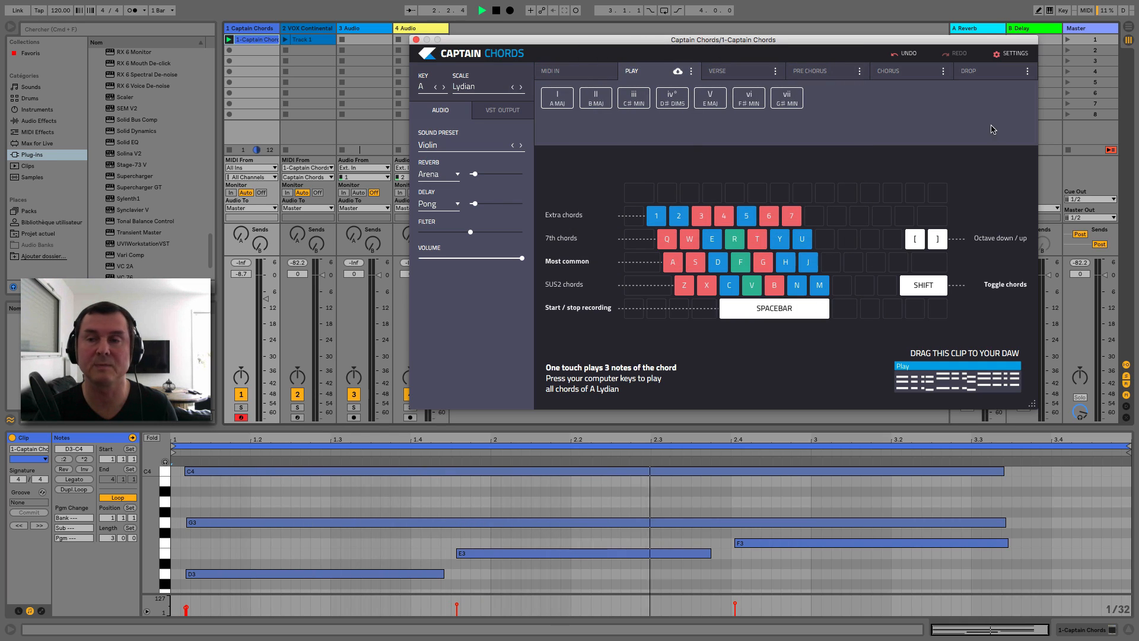
key("space")
- Enable "Include MIDI In from the DAW while in the Play tab" and play the recorded clip to test it
left_click(1008, 55)
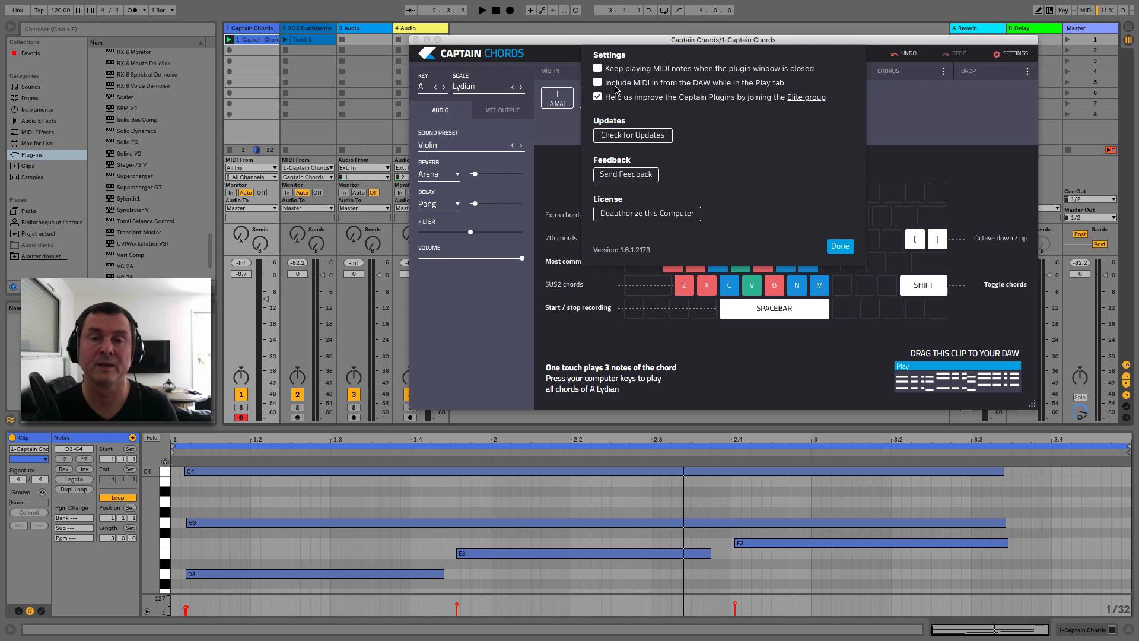
left_click(597, 84)
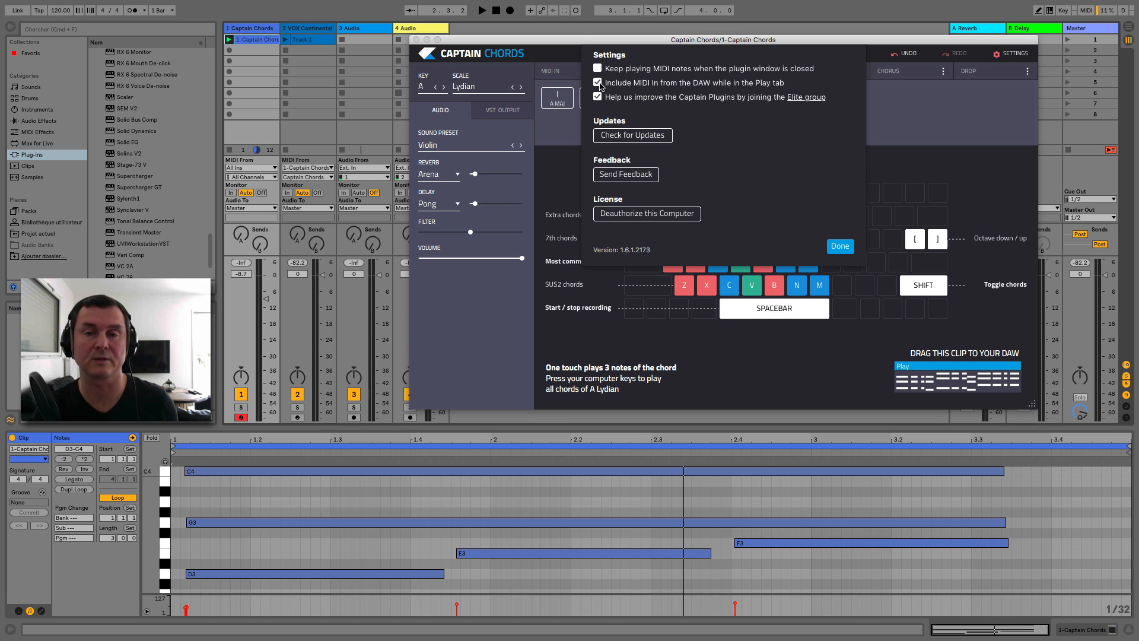
left_click(841, 246)
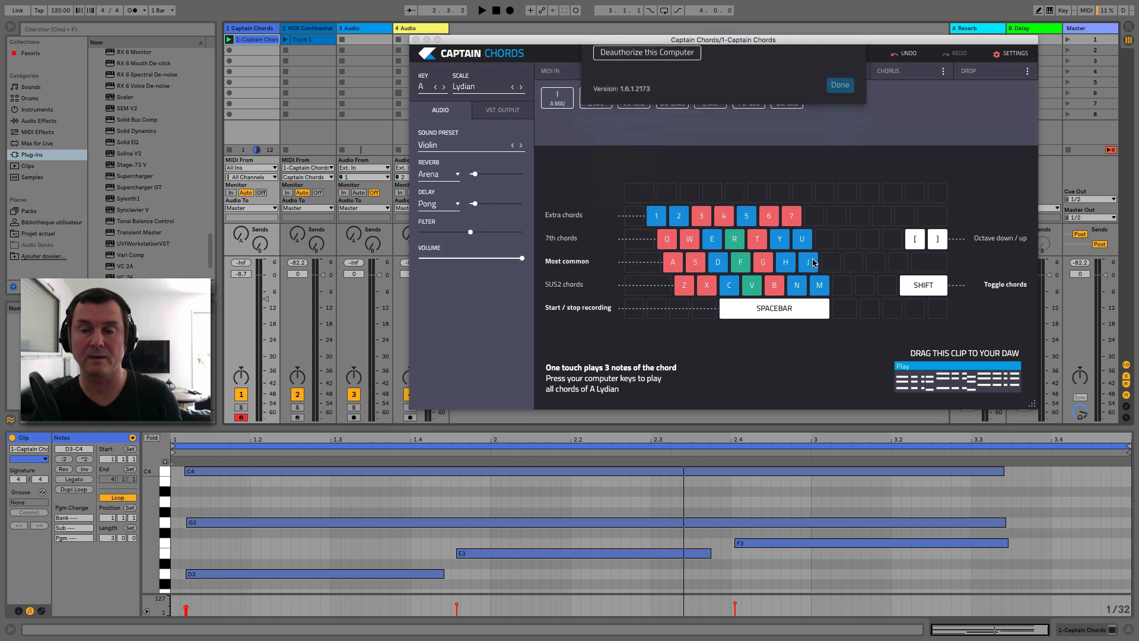
key("space")
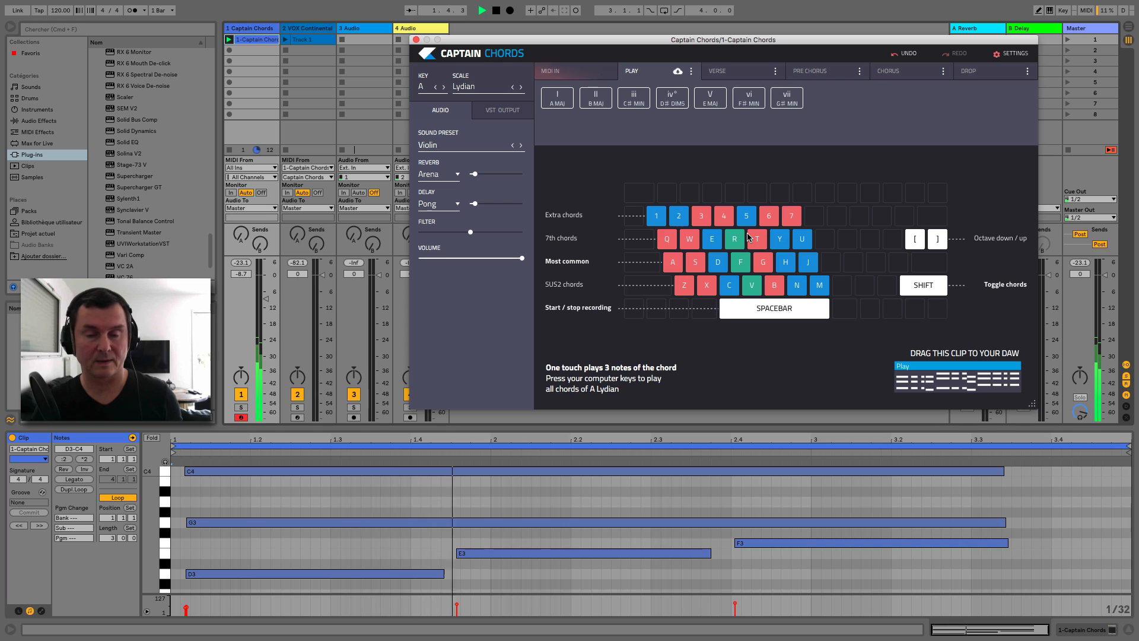
key("space")
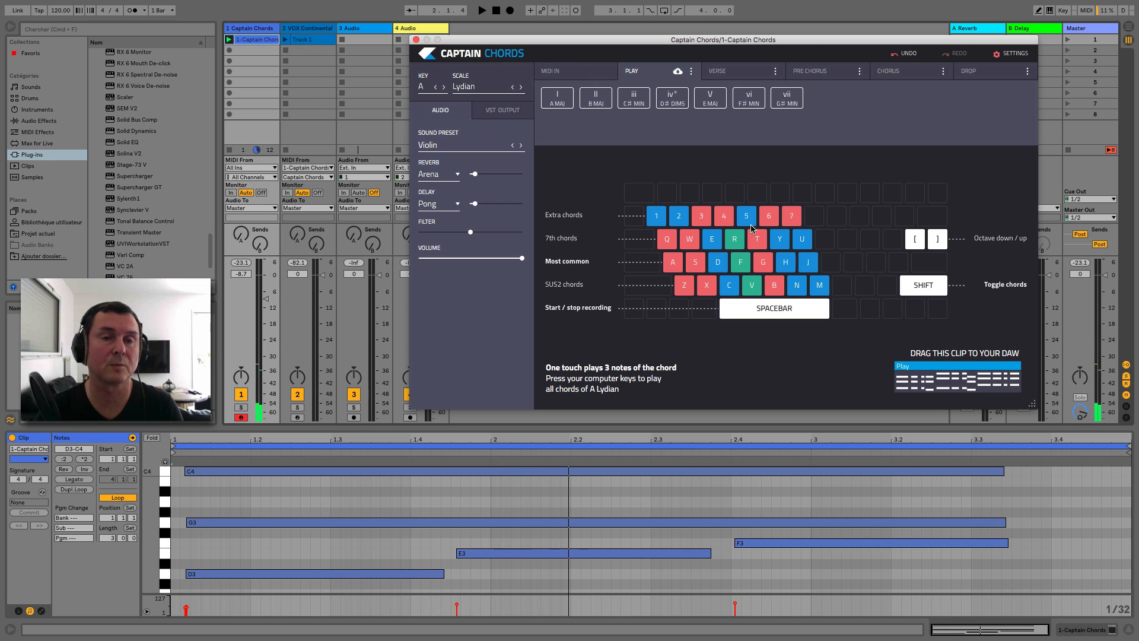
- Switch Captain Chords to MIDI In mode and review its settings
right_click(250, 43)
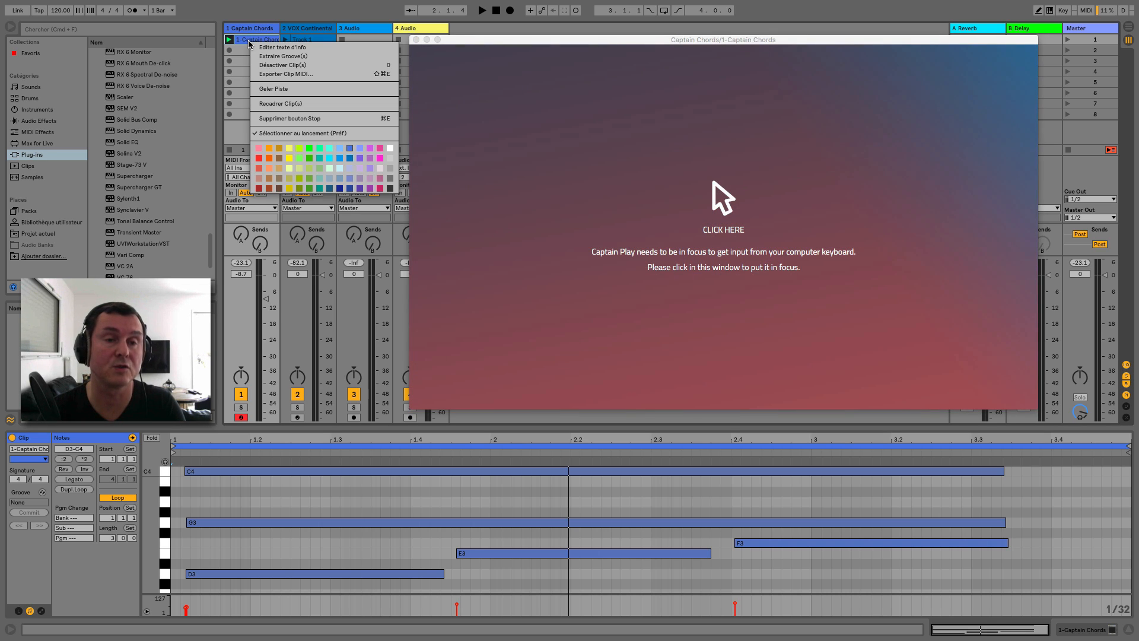
left_click(242, 90)
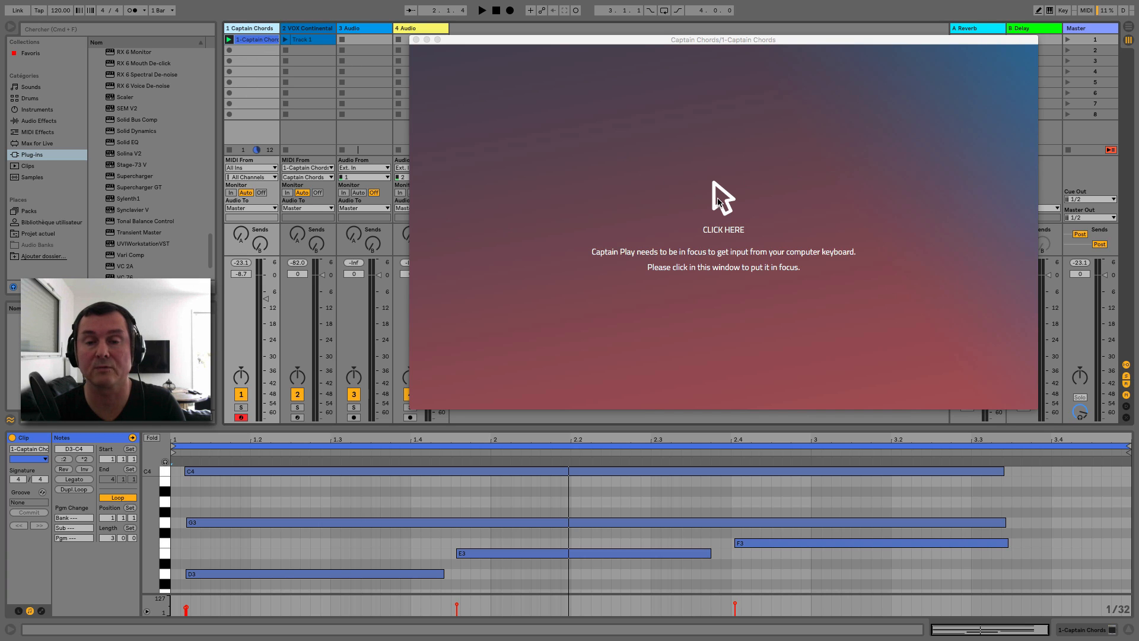
left_click(721, 203)
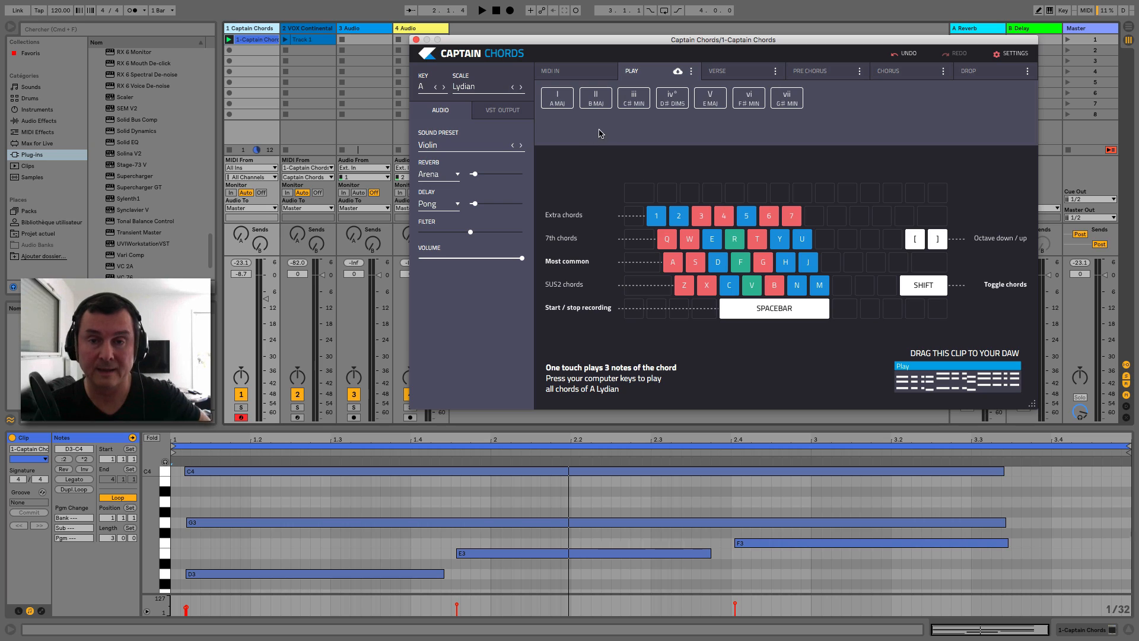
left_click(575, 74)
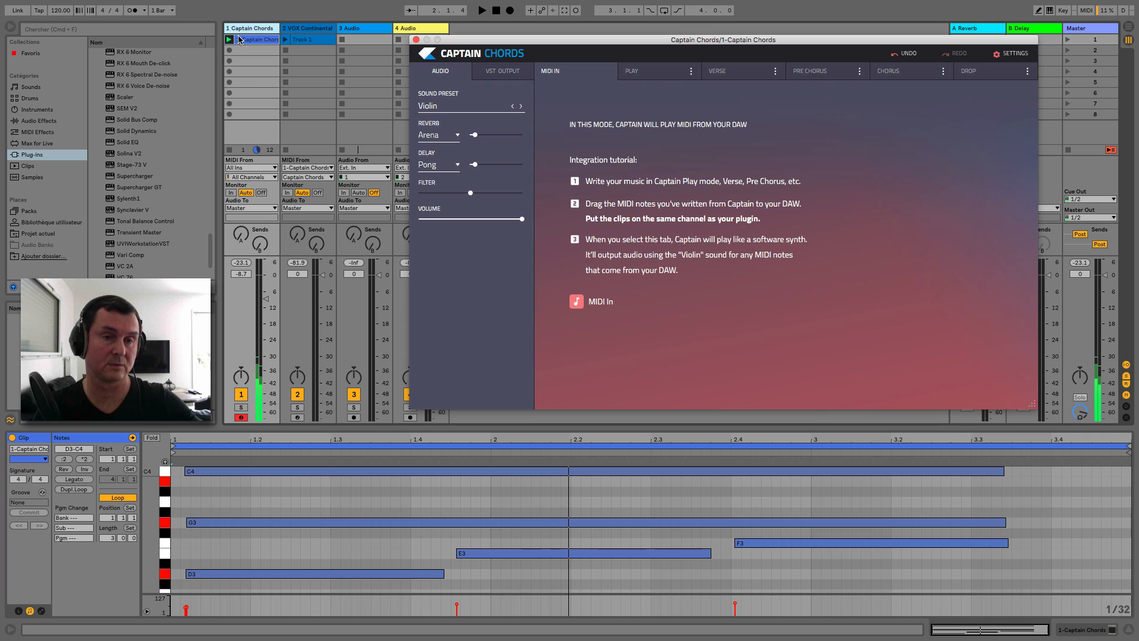
left_click(1011, 53)
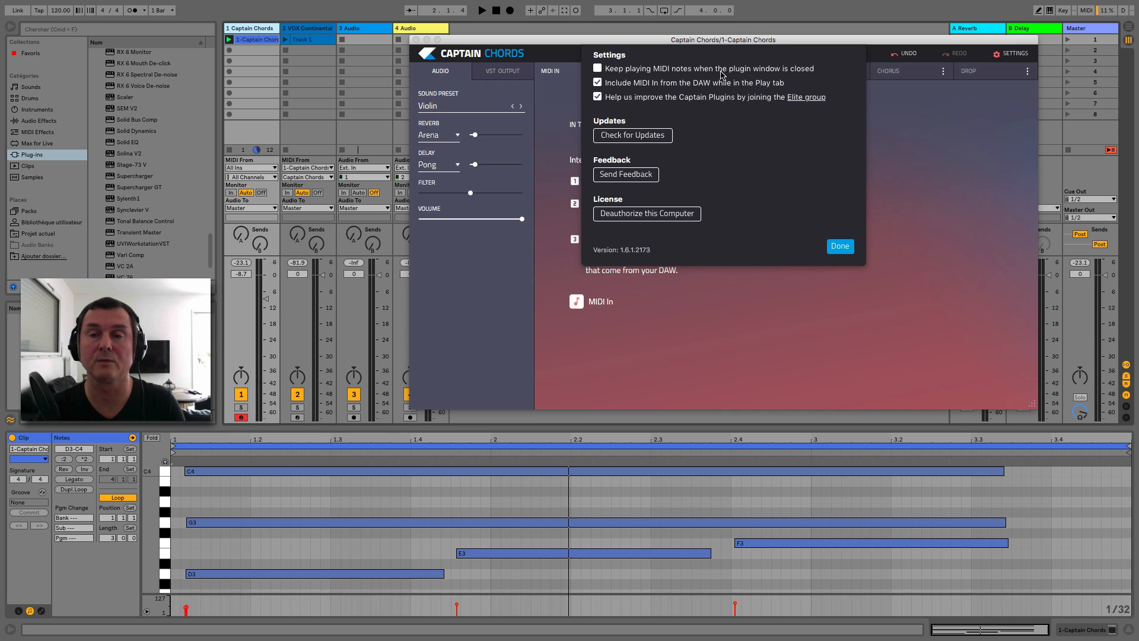
left_click(831, 248)
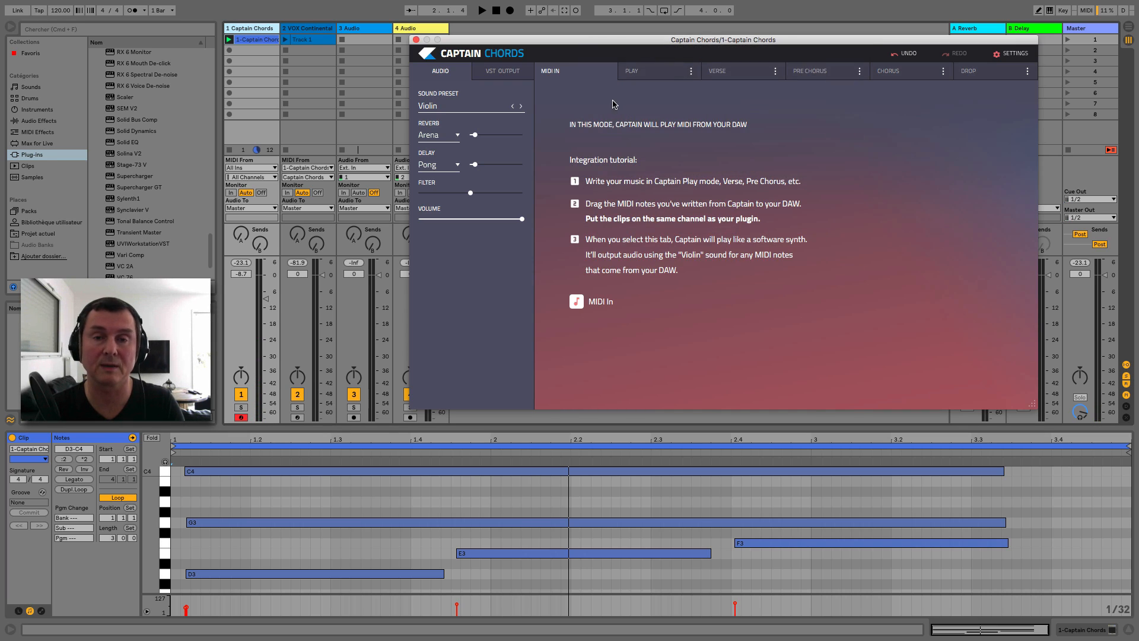
- Delete the recorded clip from the first slot of the Captain Chords track and select the VOX Continental track's clip
left_click(263, 40)
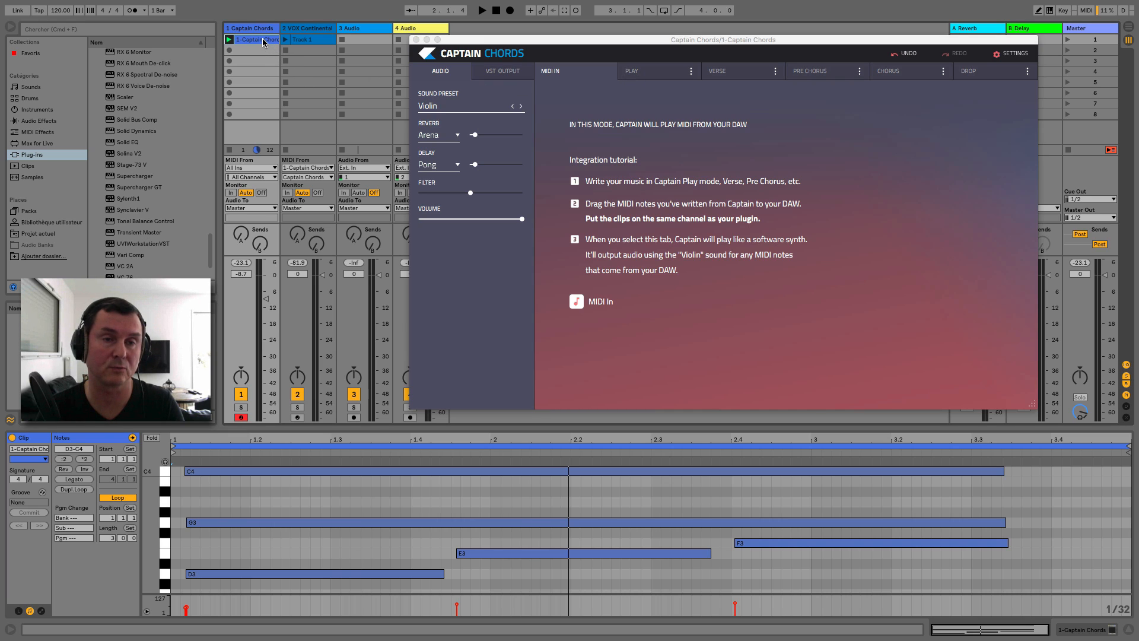
key("Delete")
left_click(305, 41)
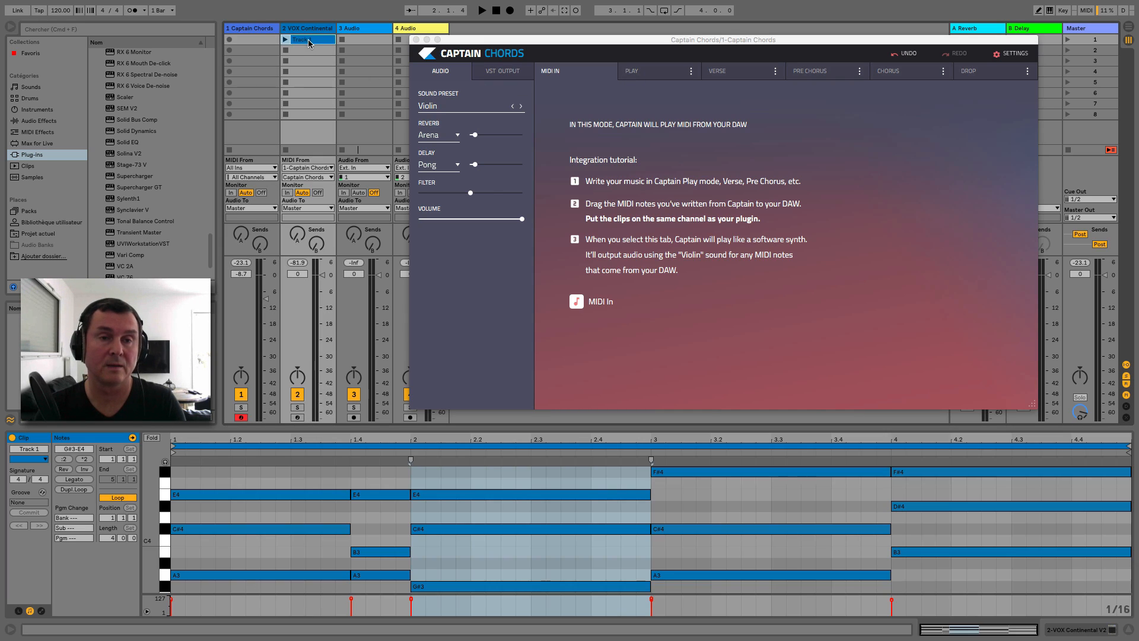
- Show the Verse section in Captain Chords, switch it to VST output and test playback
left_click(734, 73)
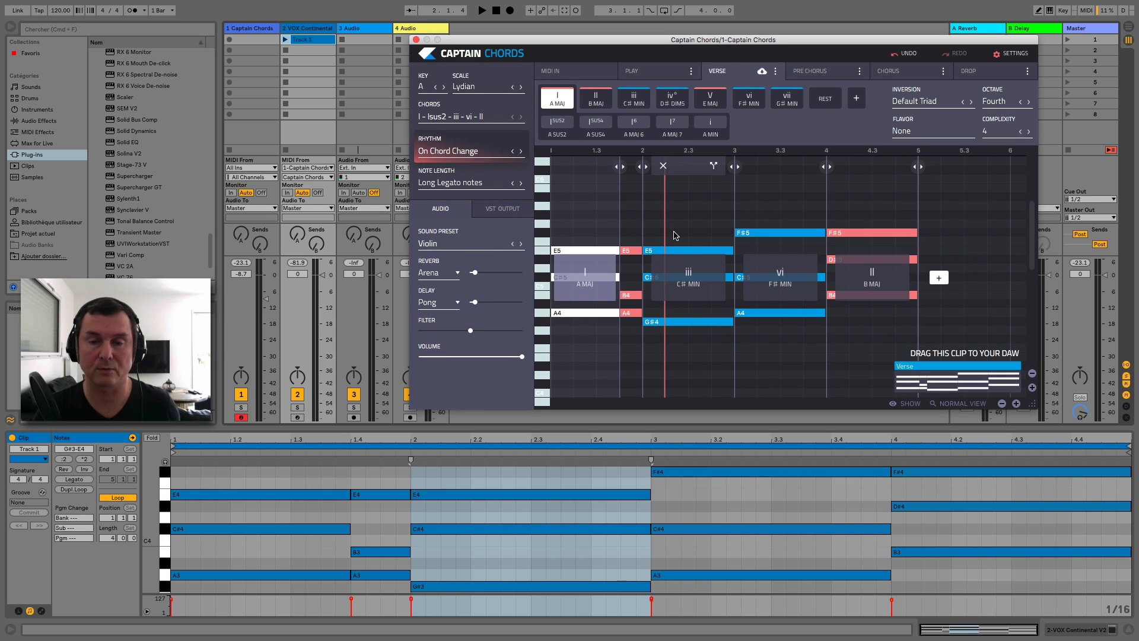
left_click(515, 212)
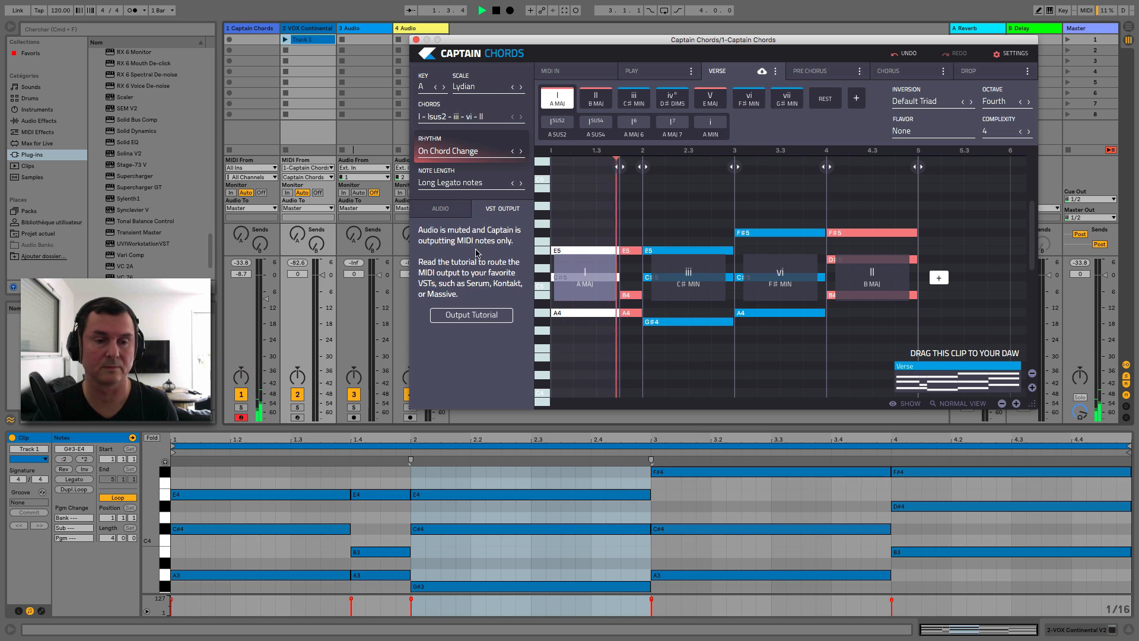
key("space")
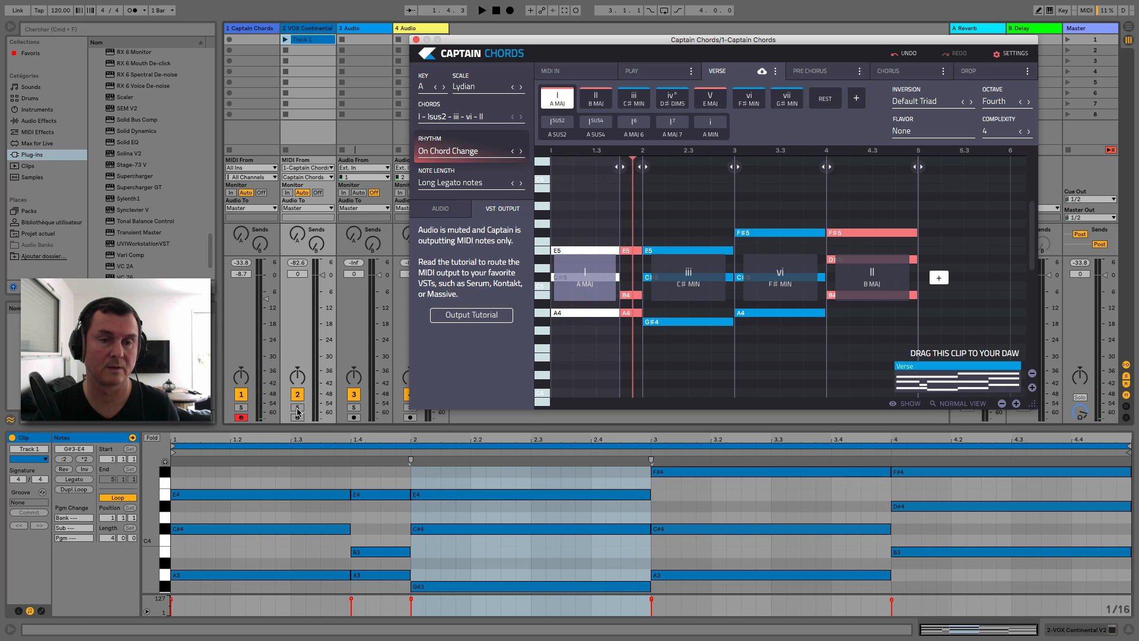
- Arm the VOX Continental track, set its monitoring to In and play the Verse chords through it
left_click(297, 417)
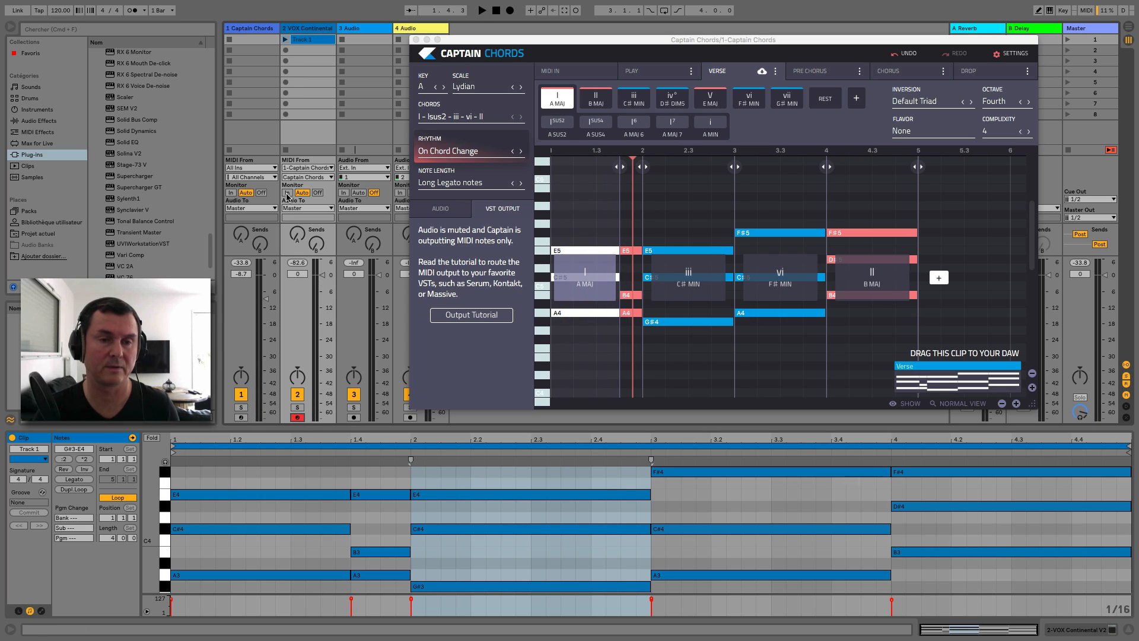
key("space")
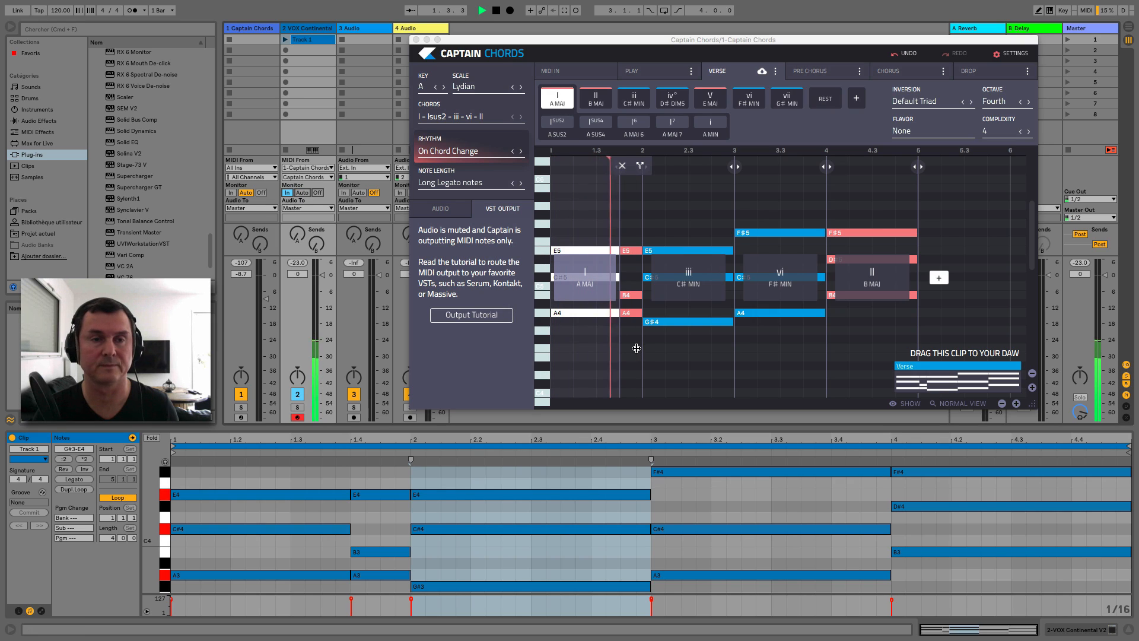
key("space")
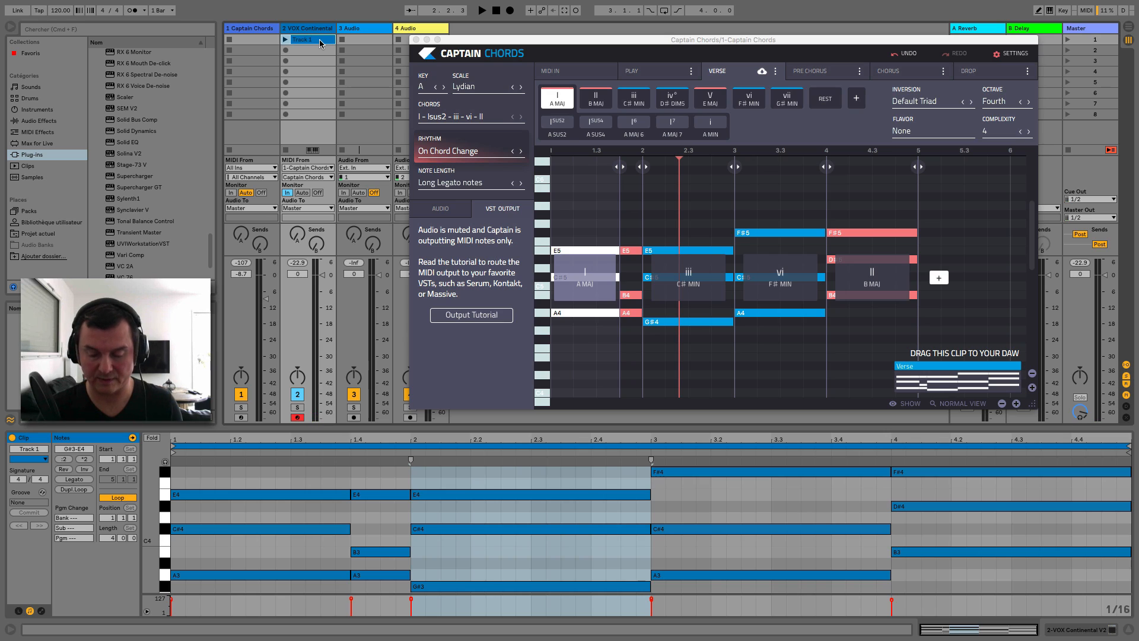
- Delete the Track 1 clip from the VOX Continental track and play the Verse chords through that instrument
key("Delete")
key("space")
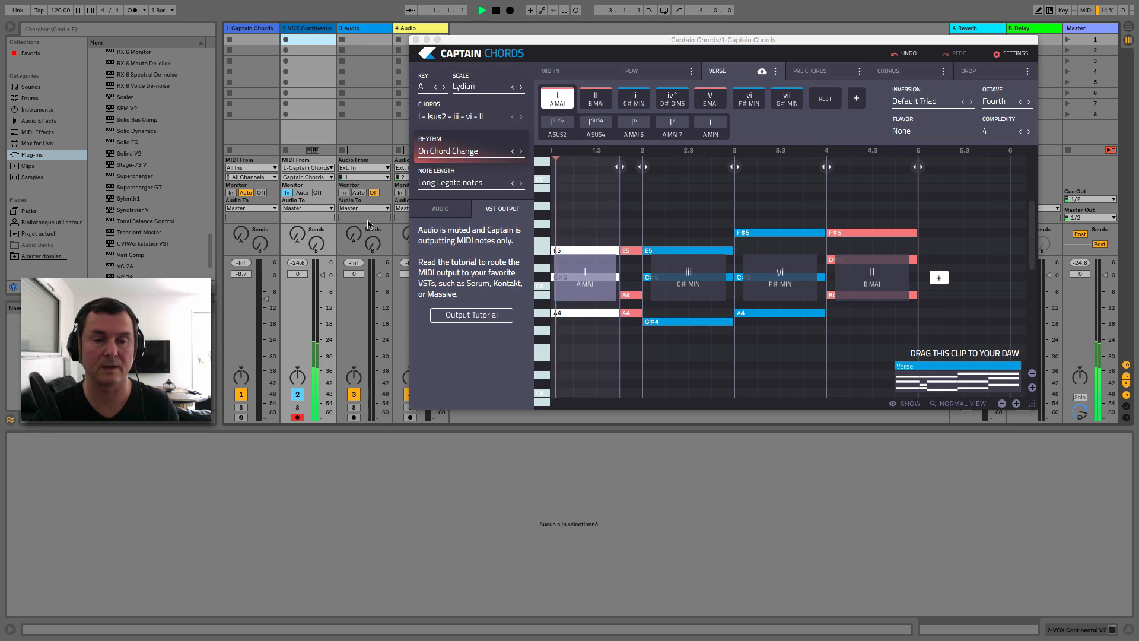
key("space")
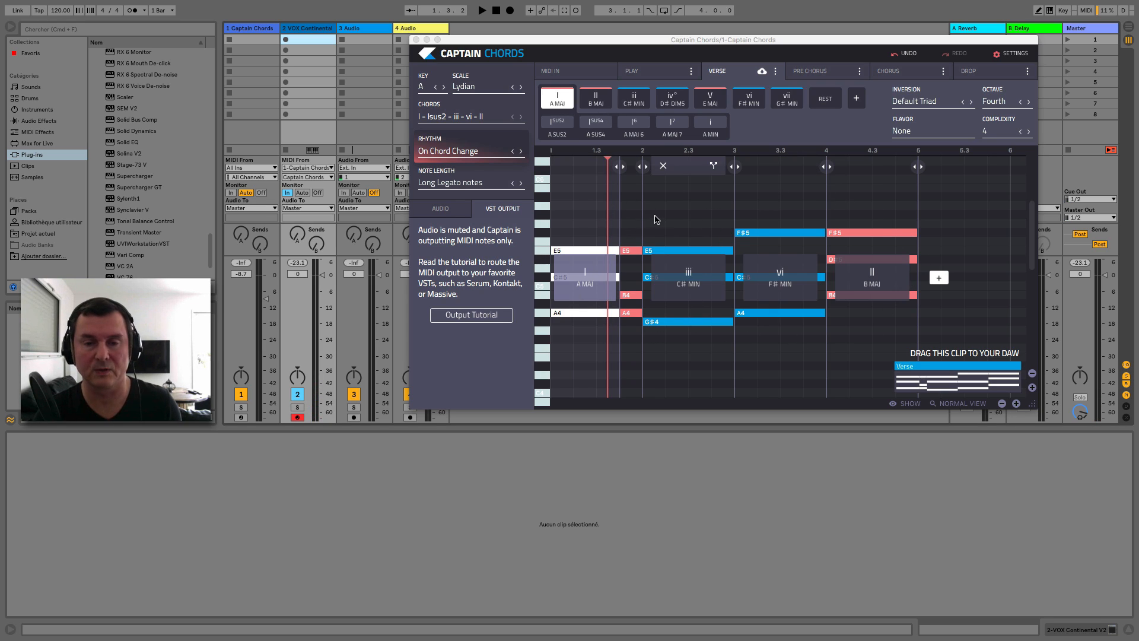
key("space")
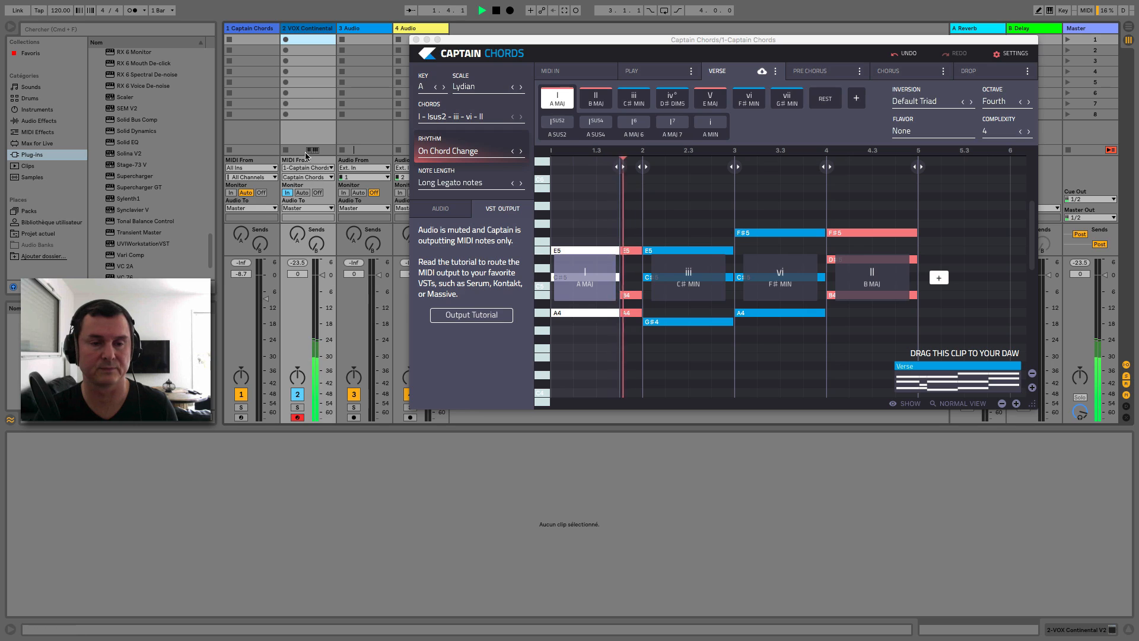
key("space")
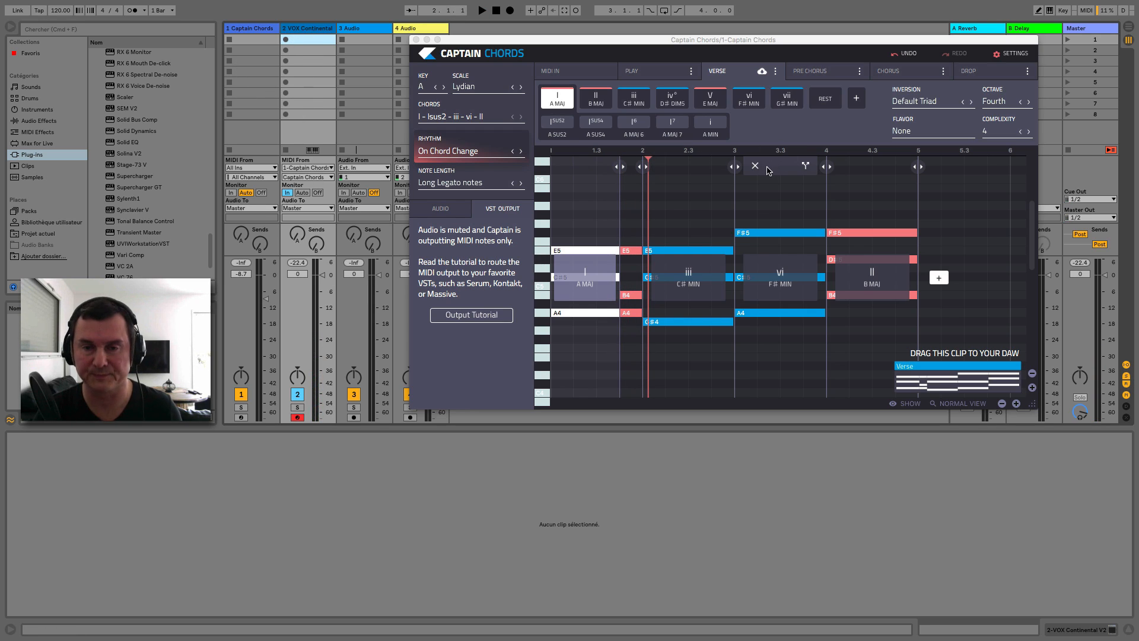
- Test closing the Captain Chords window during playback with "Keep playing MIDI notes when the plugin window is closed" turned off
left_click(1010, 54)
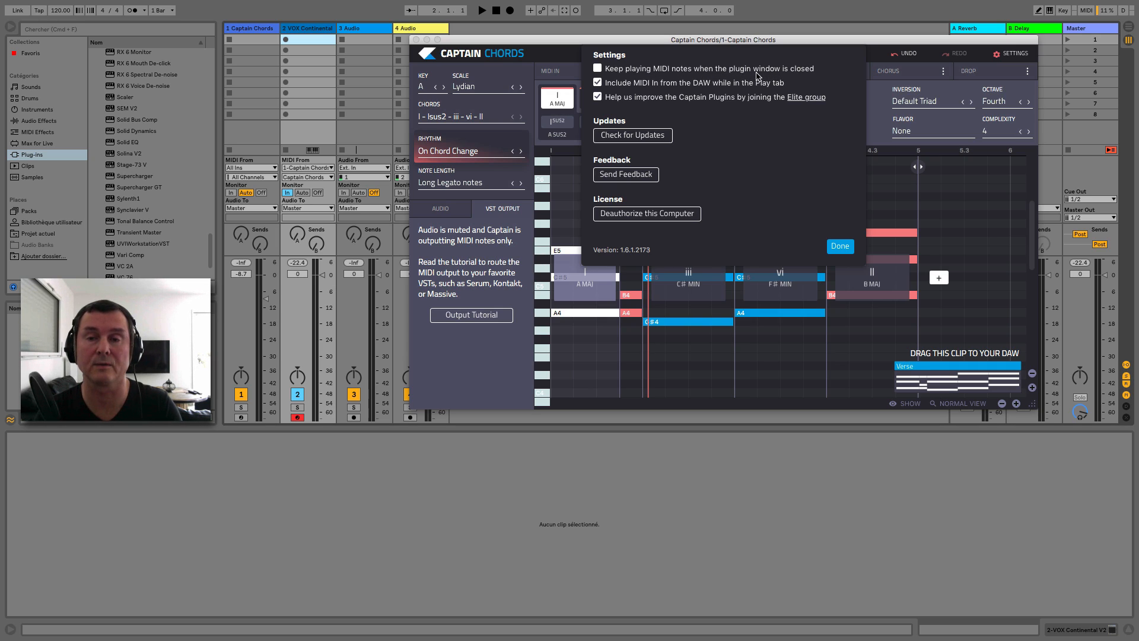
left_click(840, 246)
key("space")
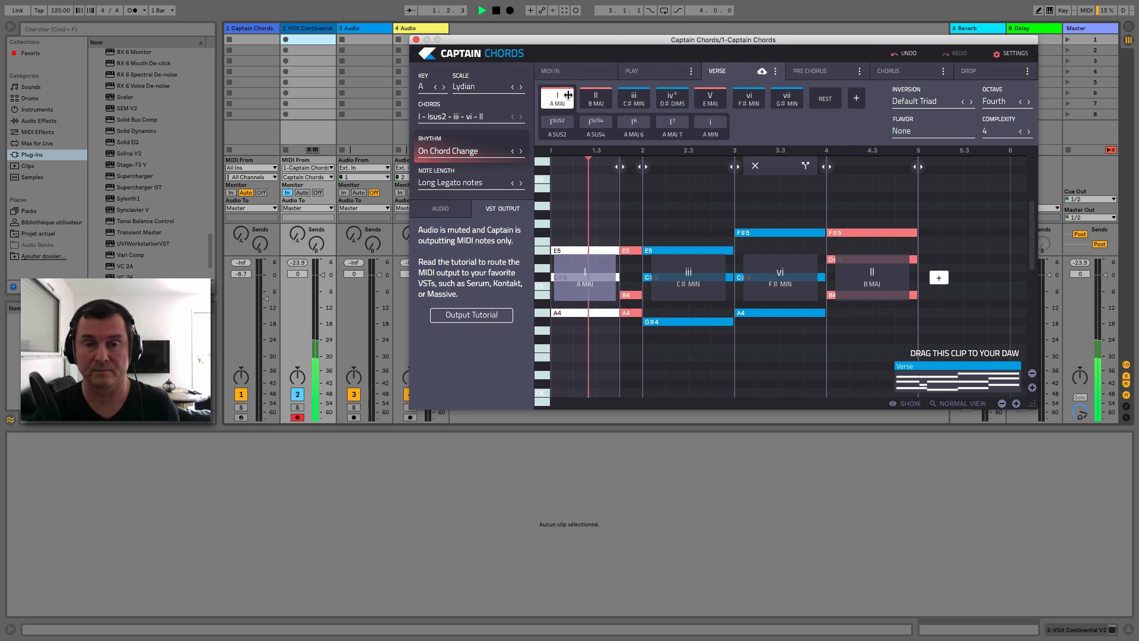
left_click(416, 40)
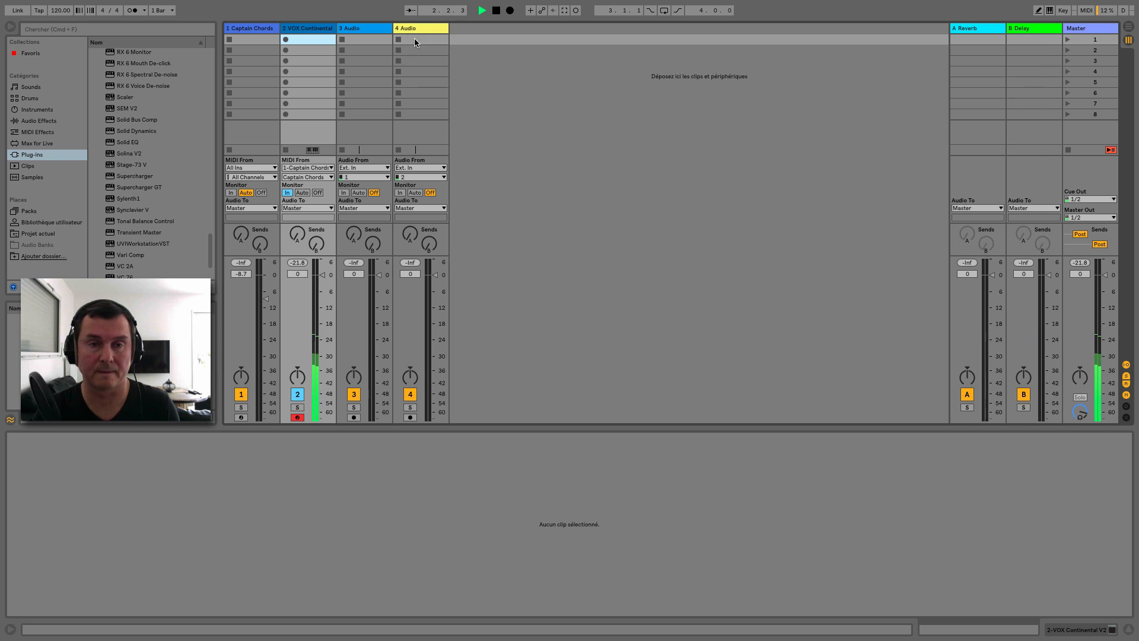
left_click(252, 28)
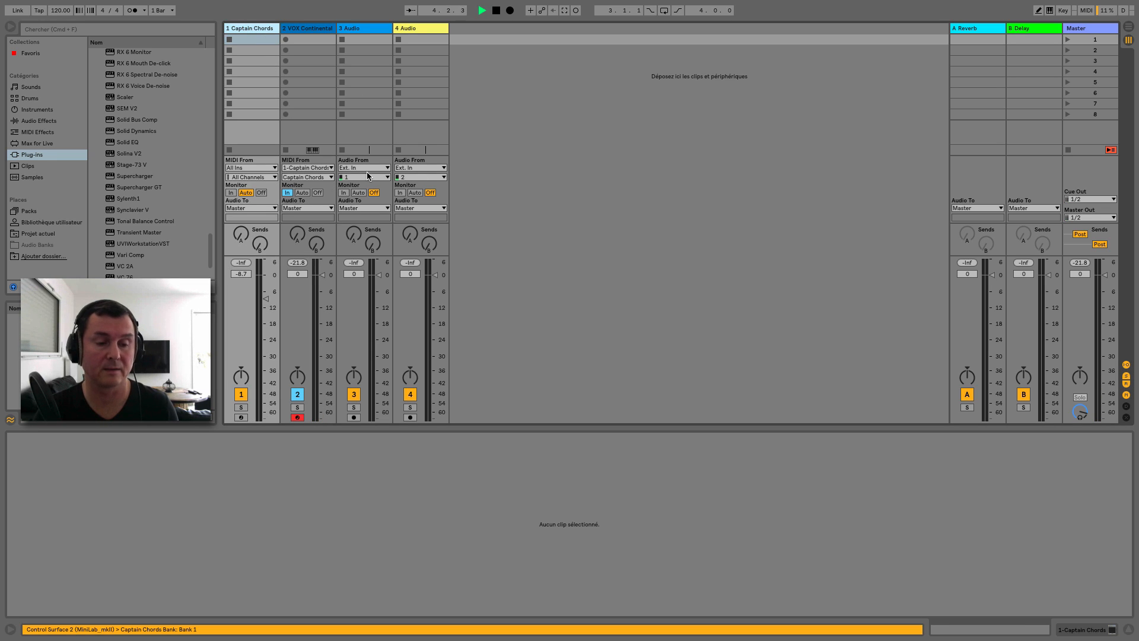
key("space")
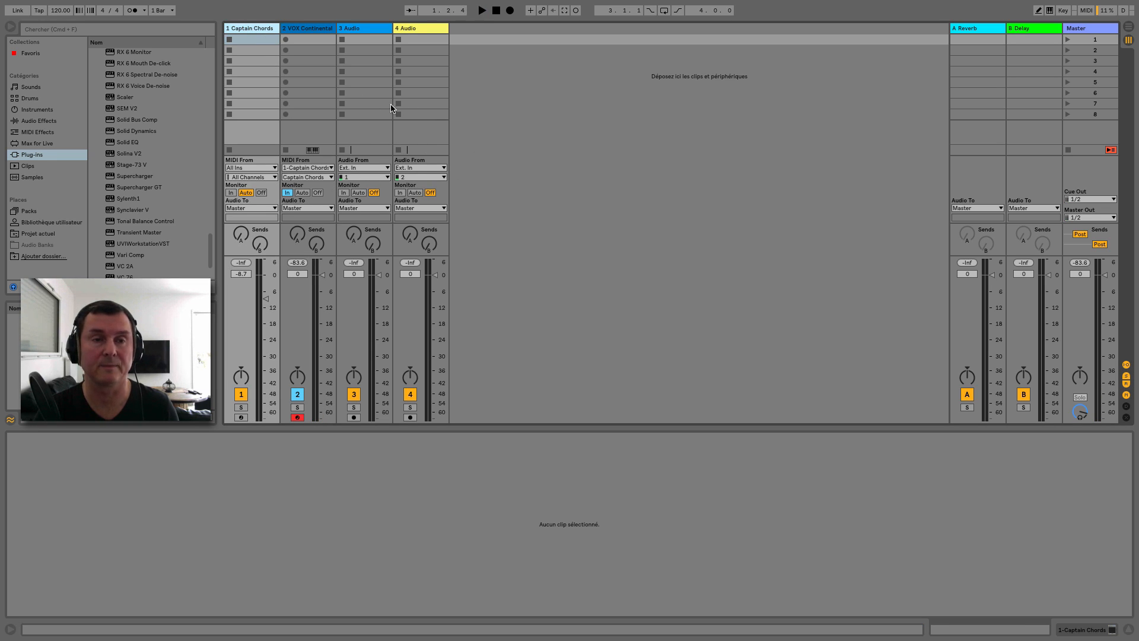
- Turn on "Keep playing MIDI notes when the plugin window is closed" in Captain Chords and test closing its window during playback
double_click(255, 29)
left_click(38, 509)
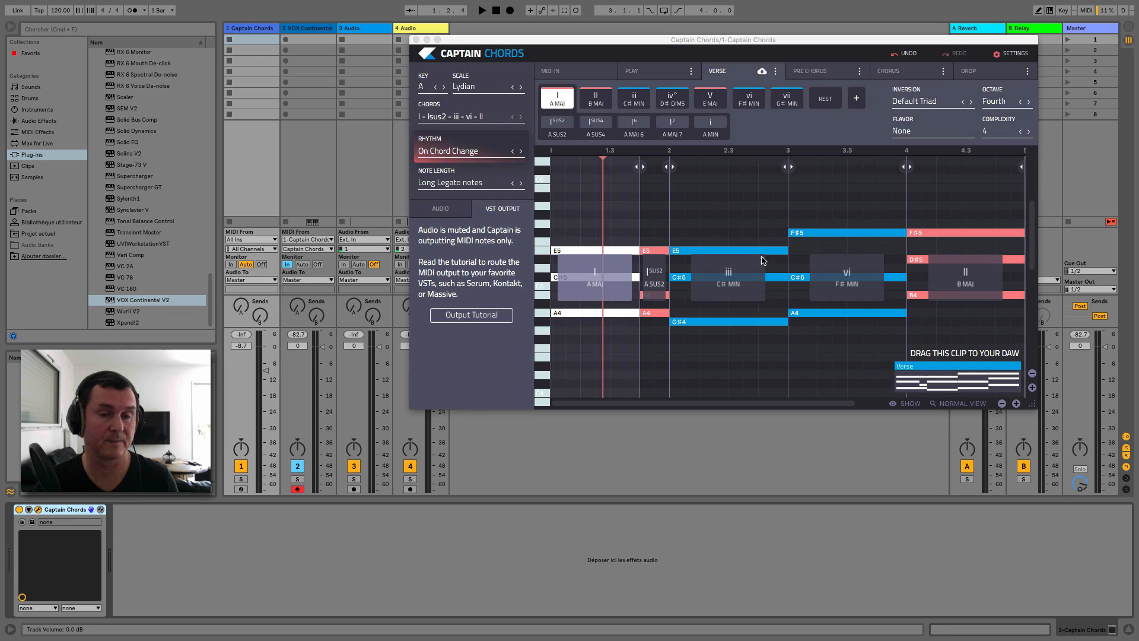
left_click(1014, 57)
left_click(1009, 57)
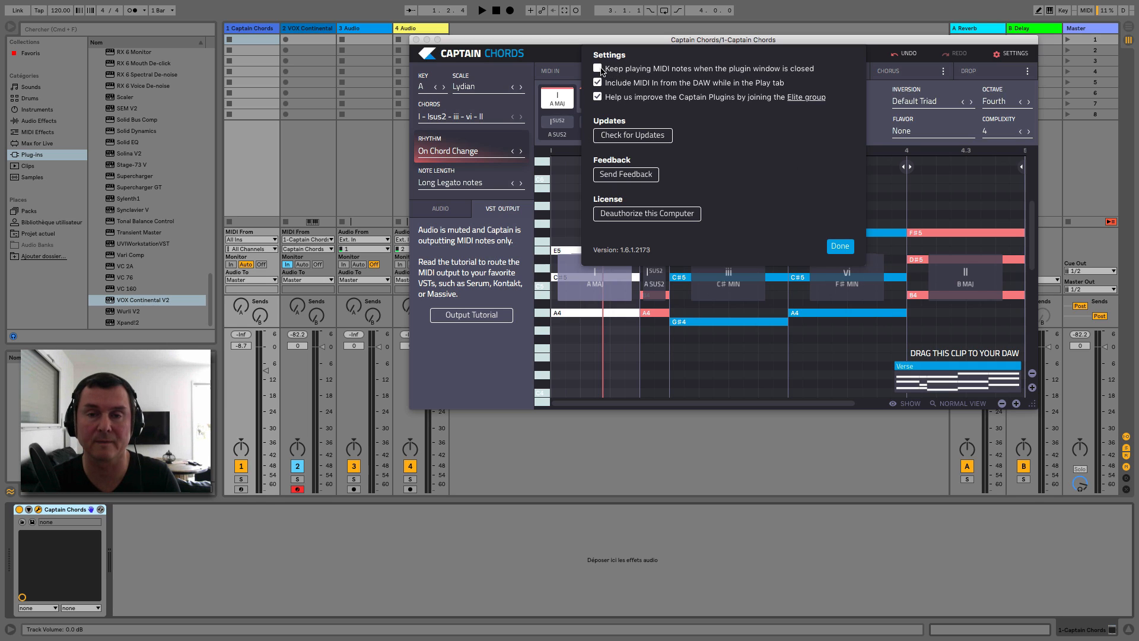
left_click(840, 246)
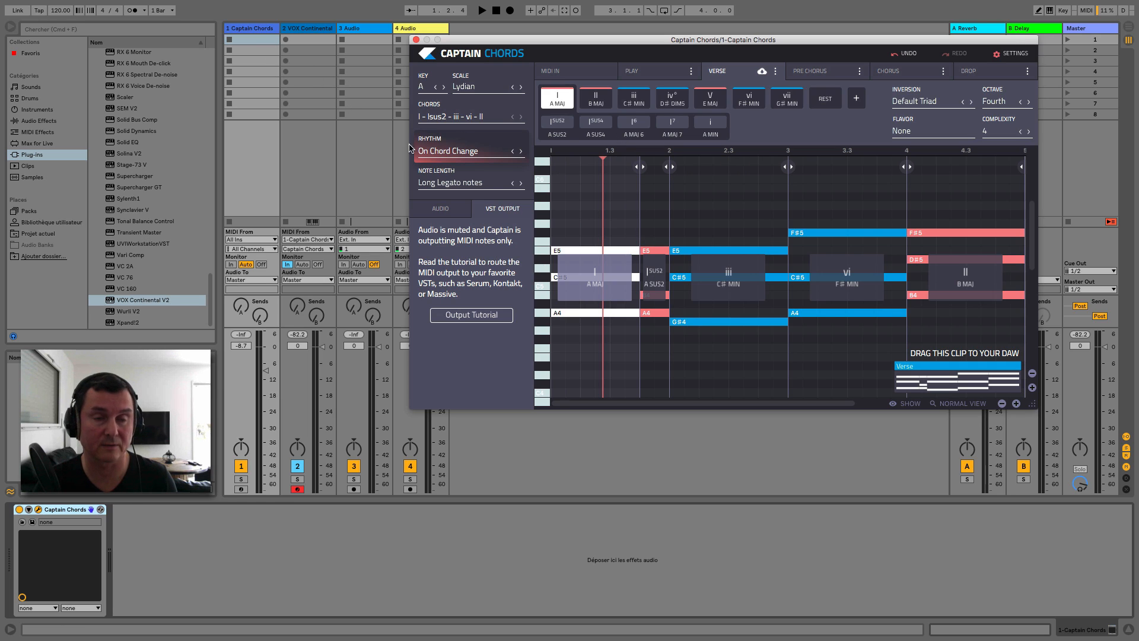
key("space")
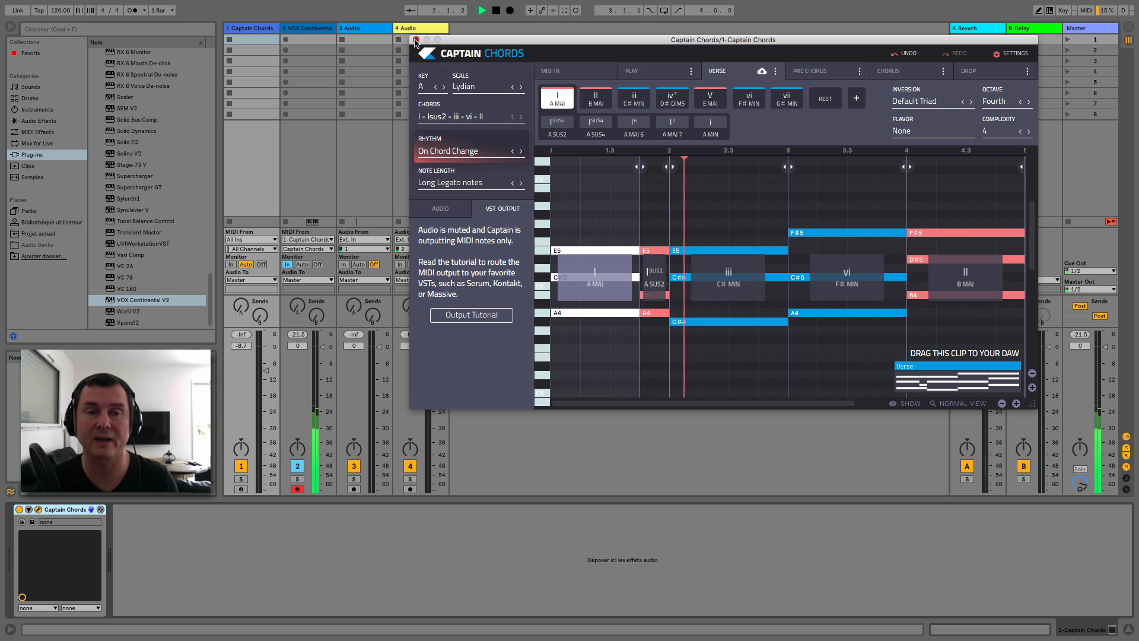
left_click(416, 40)
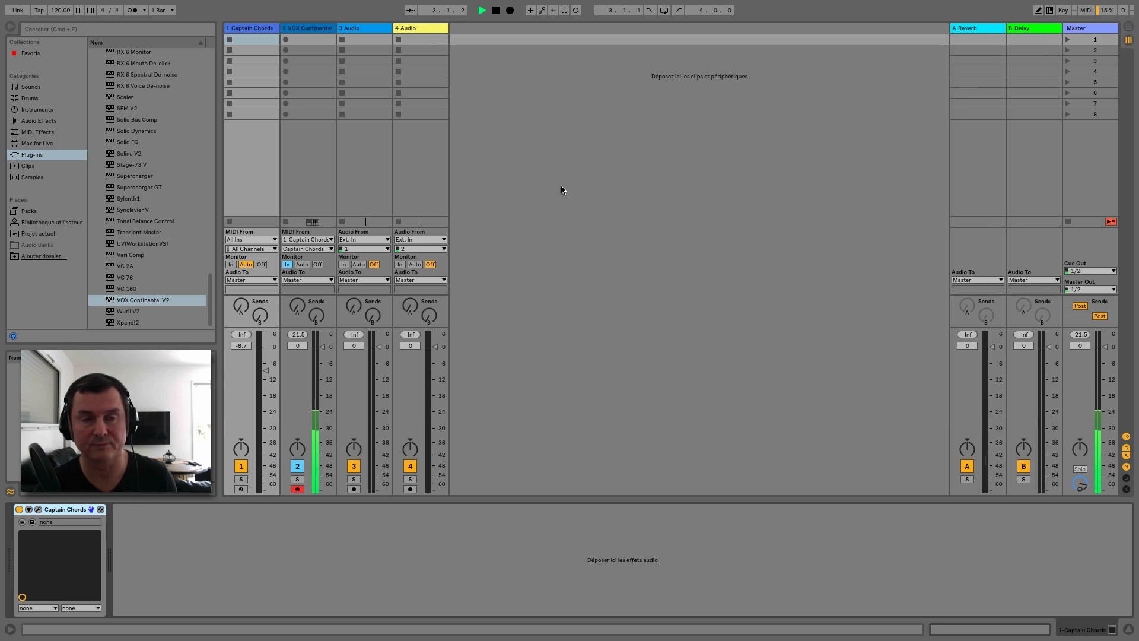
key("space")
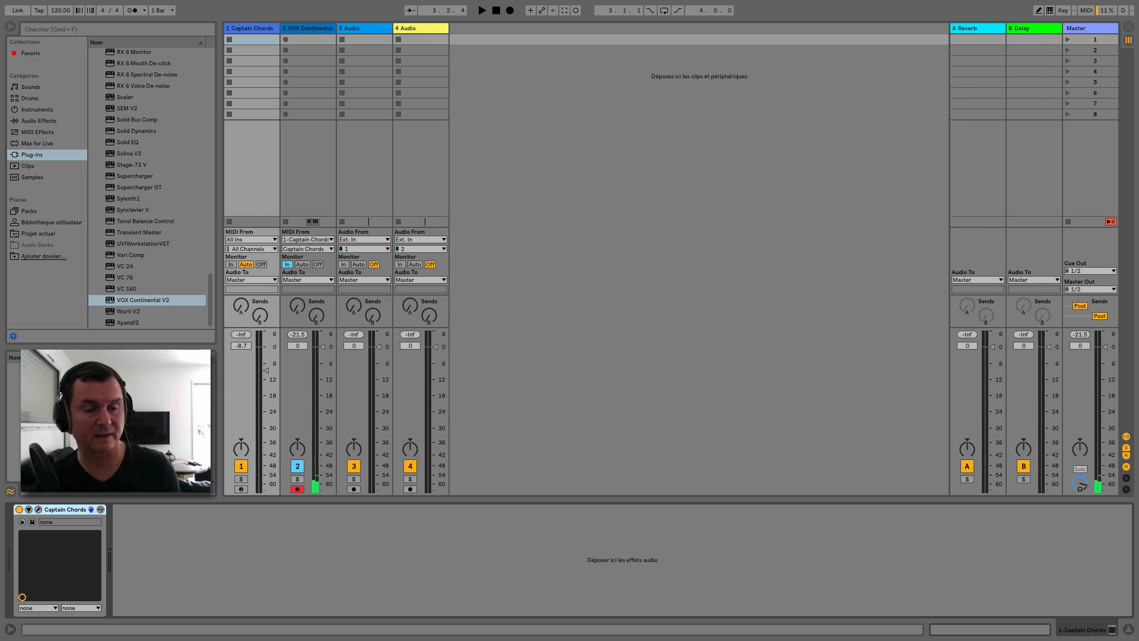
- Place the Captain Chords Verse clip in the first slot of the VOX Continental track and launch it
left_click(39, 509)
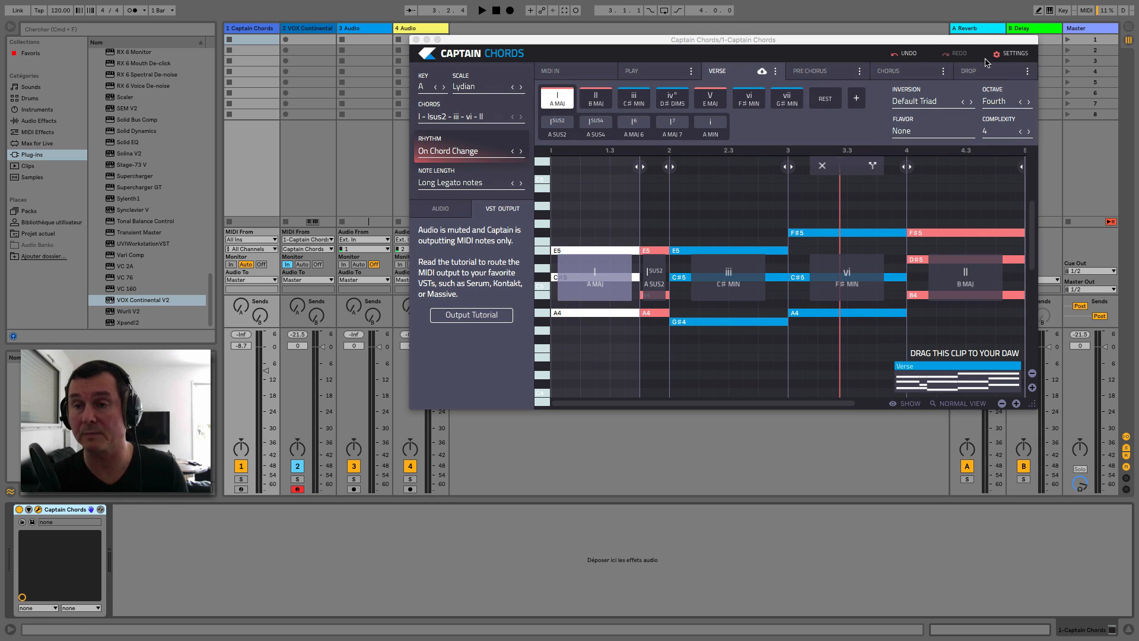
left_click(1013, 55)
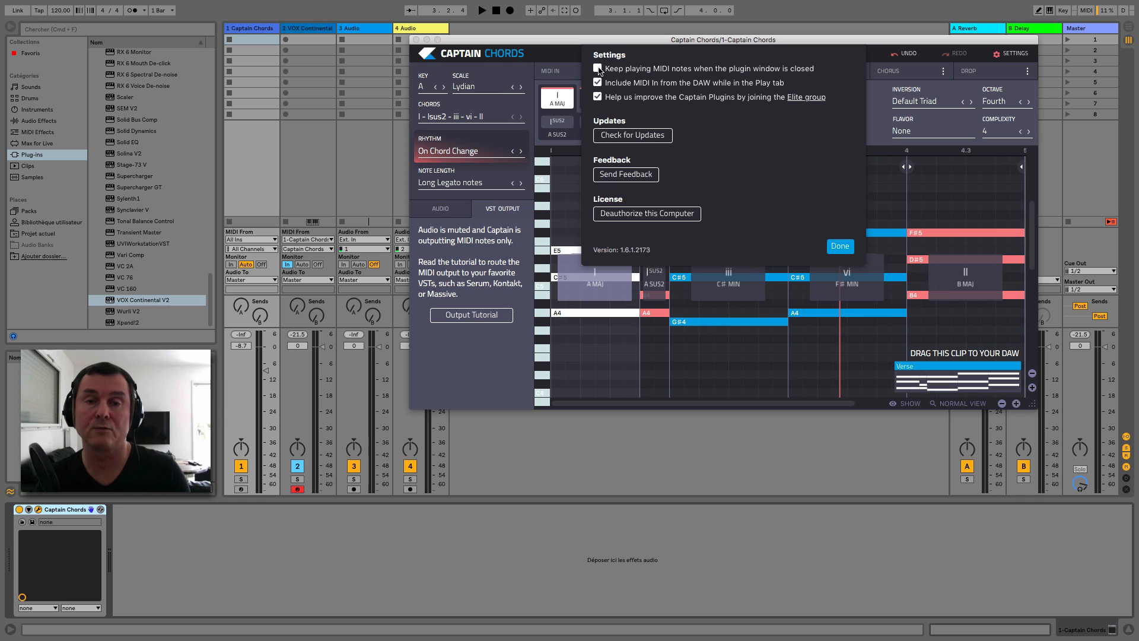
left_click(839, 246)
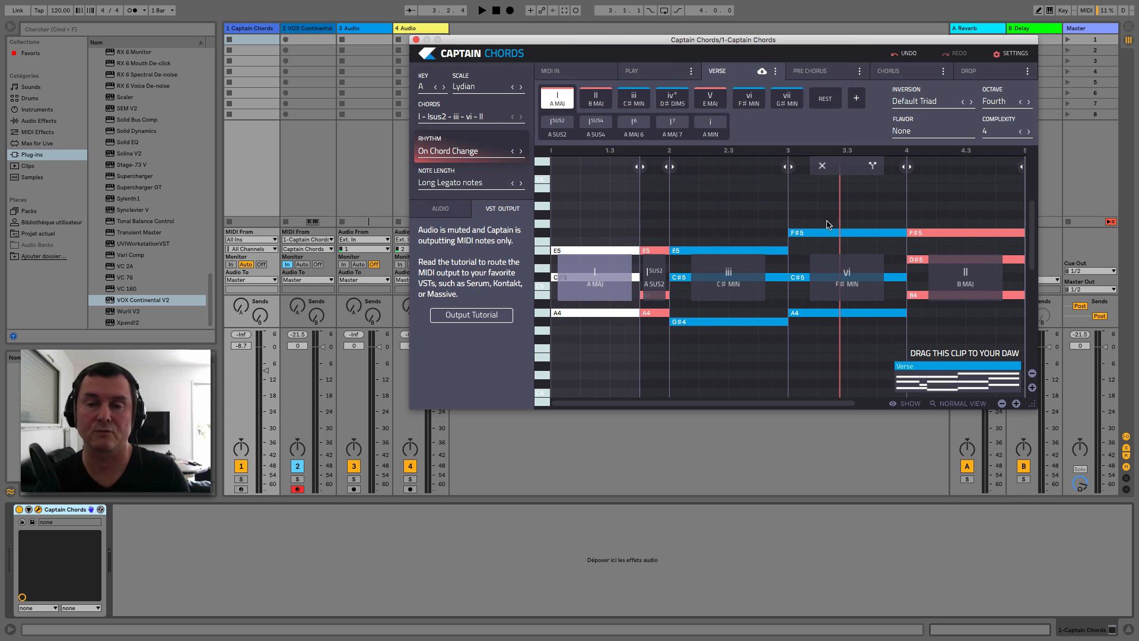
left_click_drag(937, 374, 308, 56)
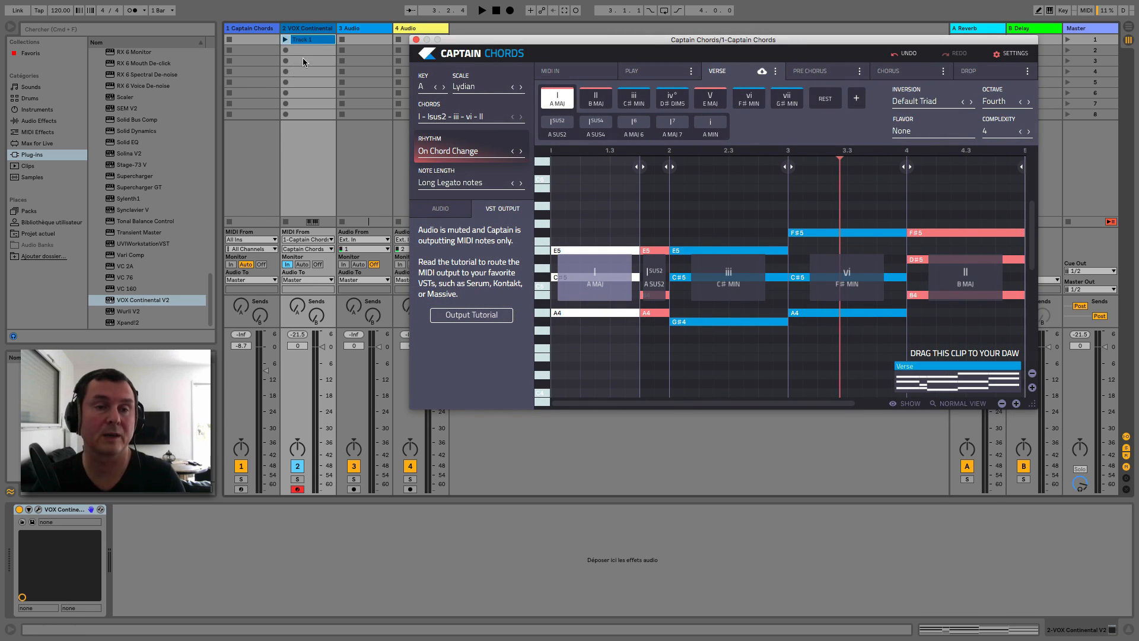
left_click(304, 31)
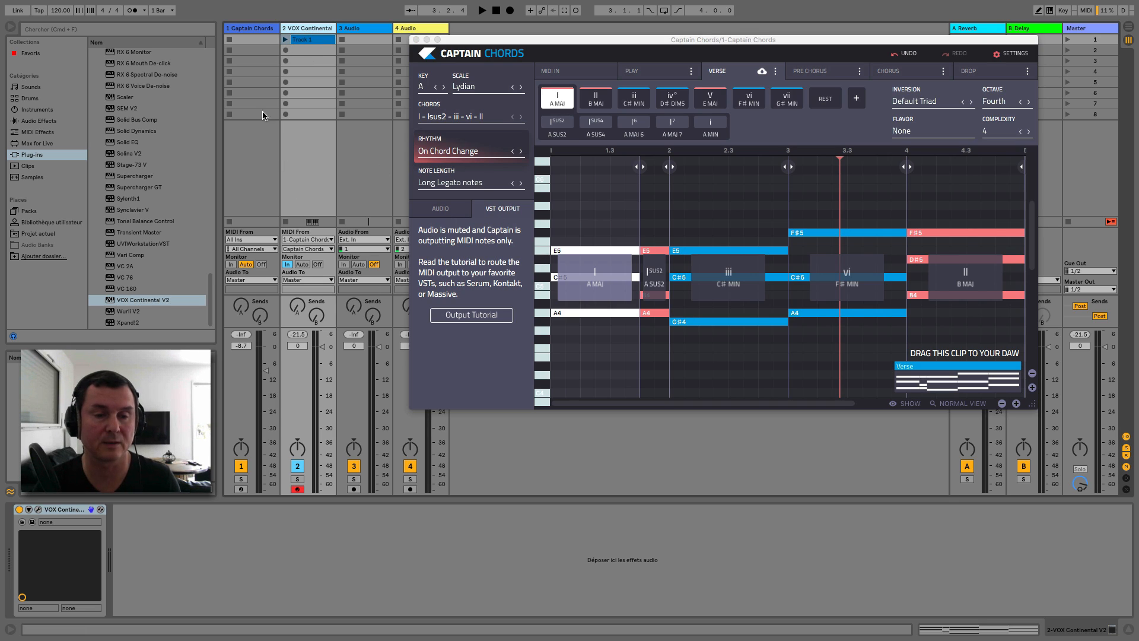
left_click(286, 39)
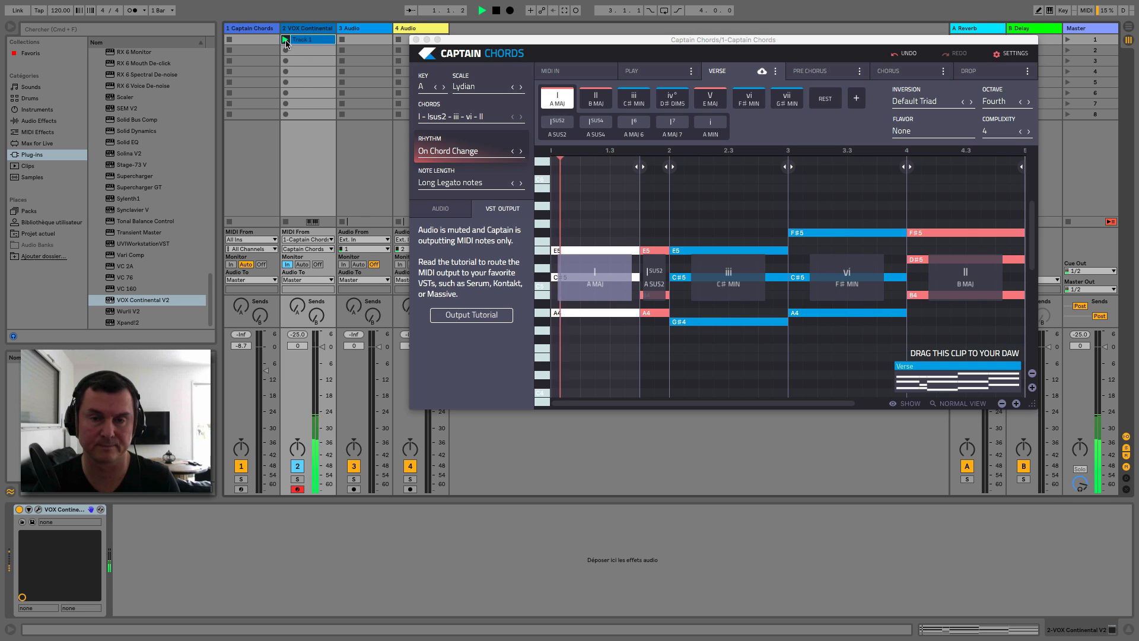
left_click(416, 39)
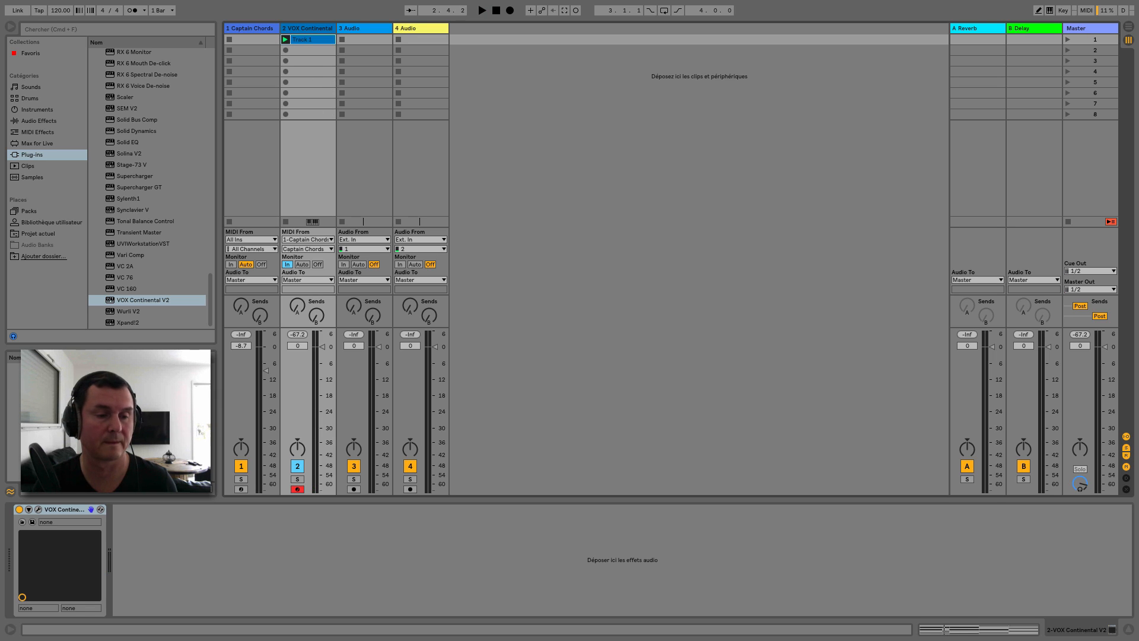
- Check Captain Chords' "Keep playing MIDI notes when the plugin window is closed" setting and test clip playback with the plugin window closed
left_click(38, 509)
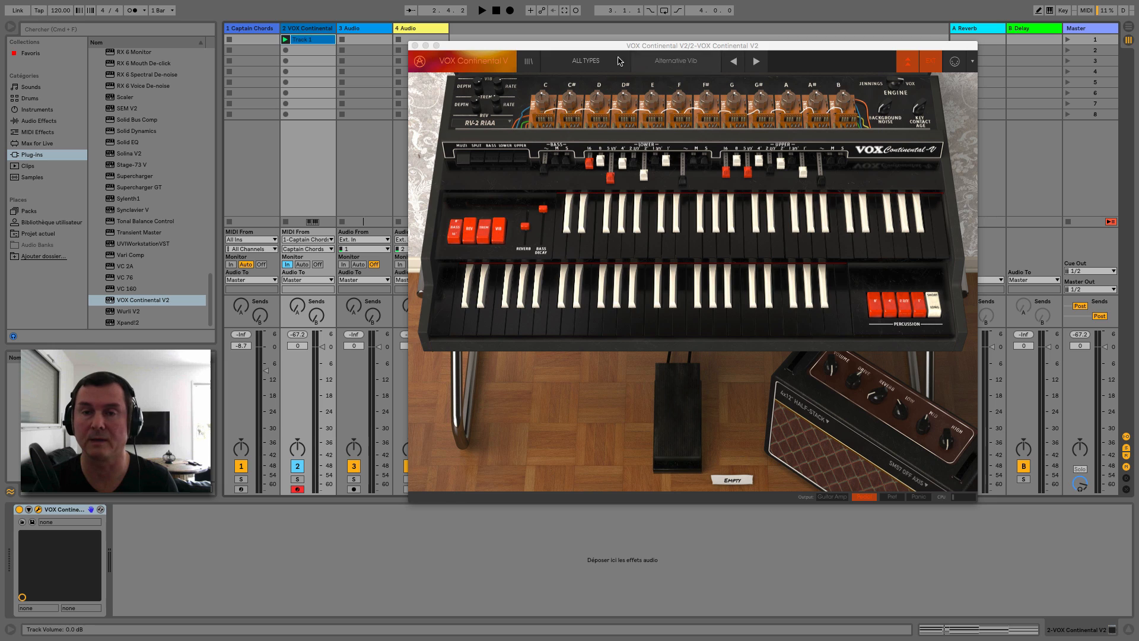
left_click(414, 45)
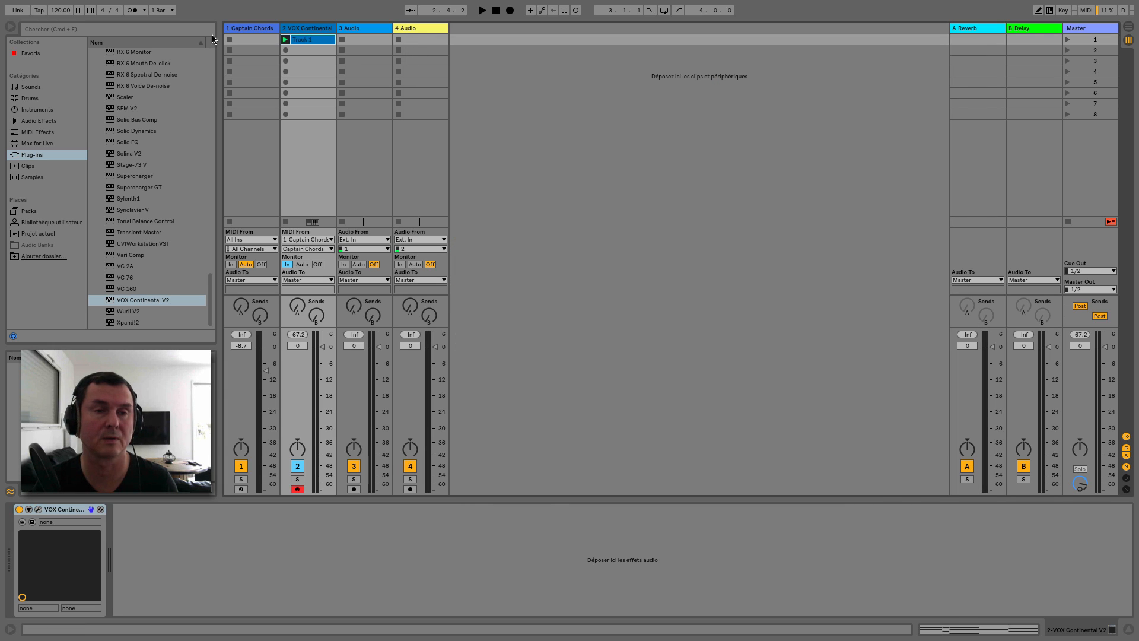
left_click(243, 29)
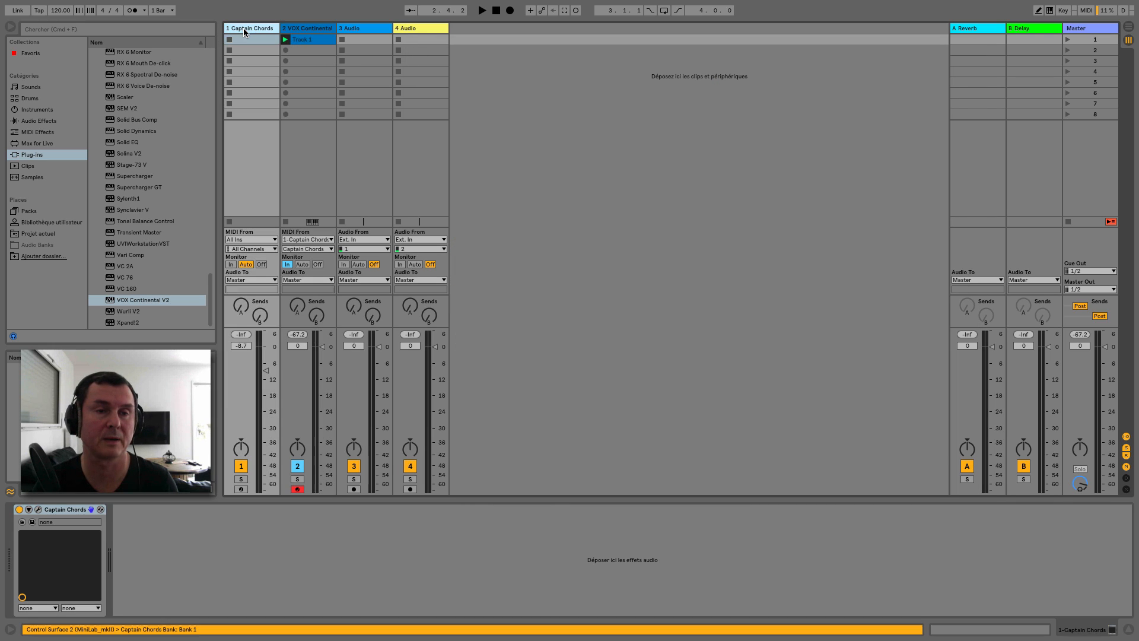
left_click(38, 509)
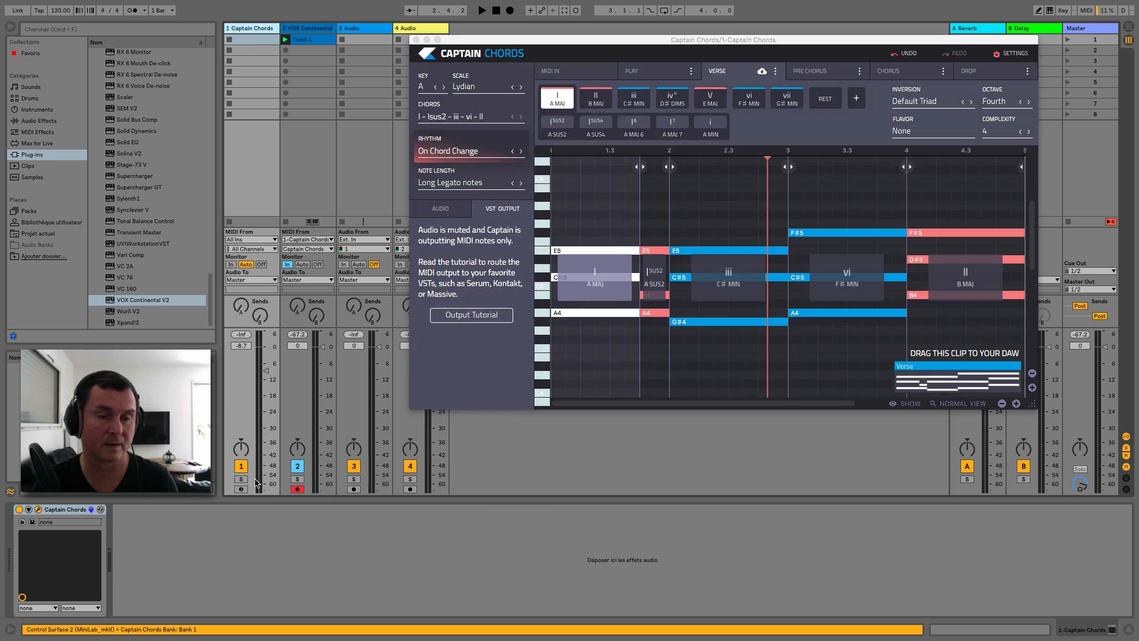
left_click(1009, 53)
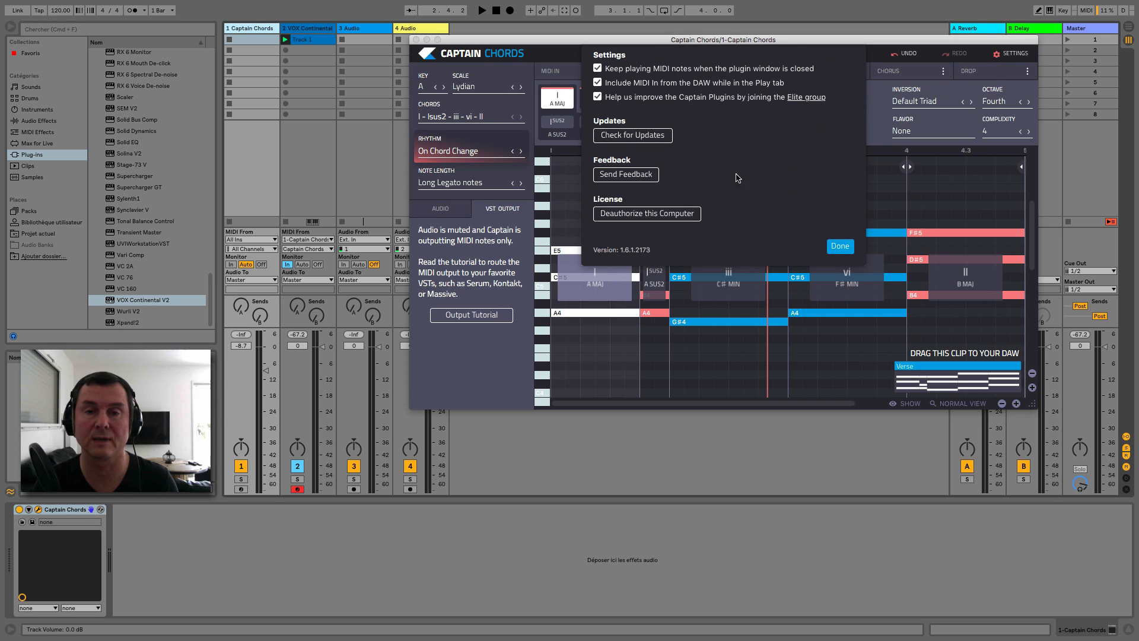
left_click(840, 246)
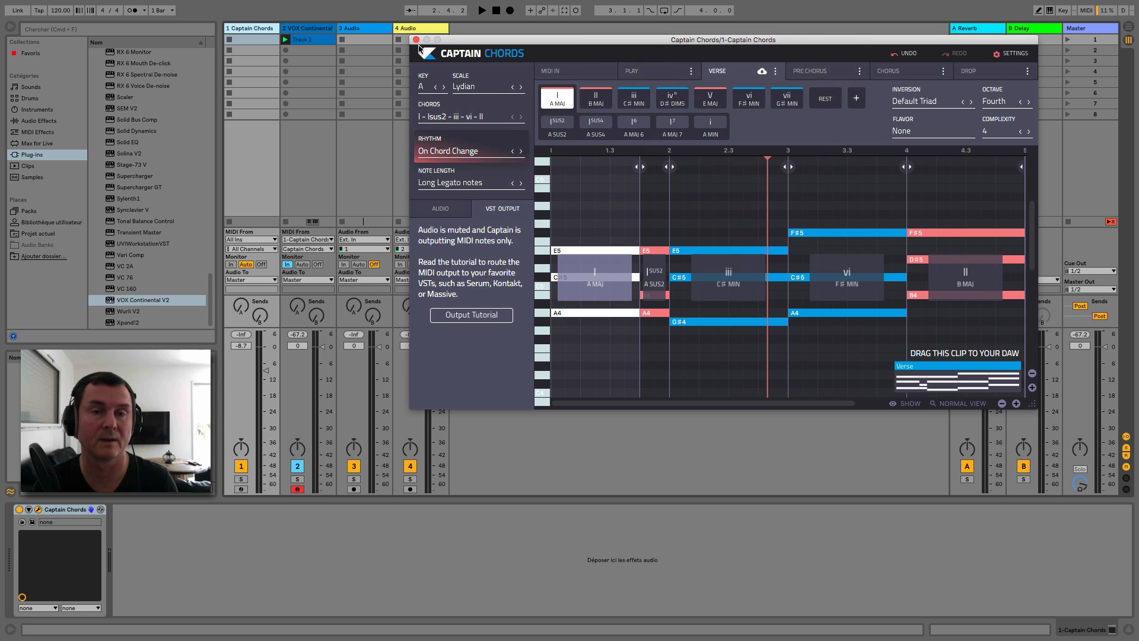
left_click(416, 40)
key("space")
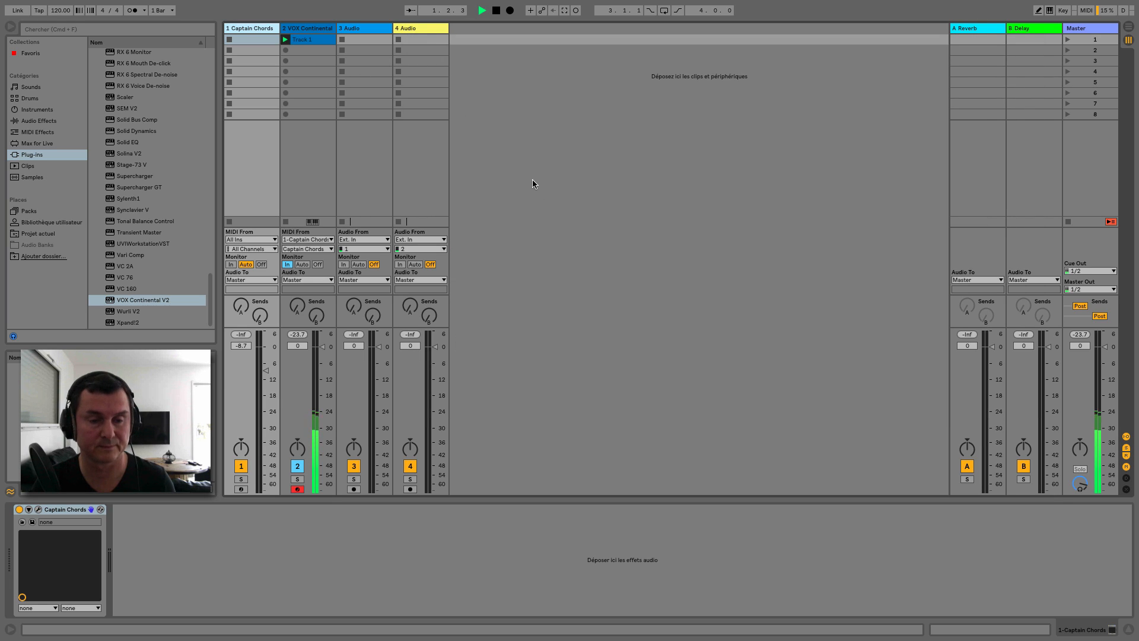
key("space")
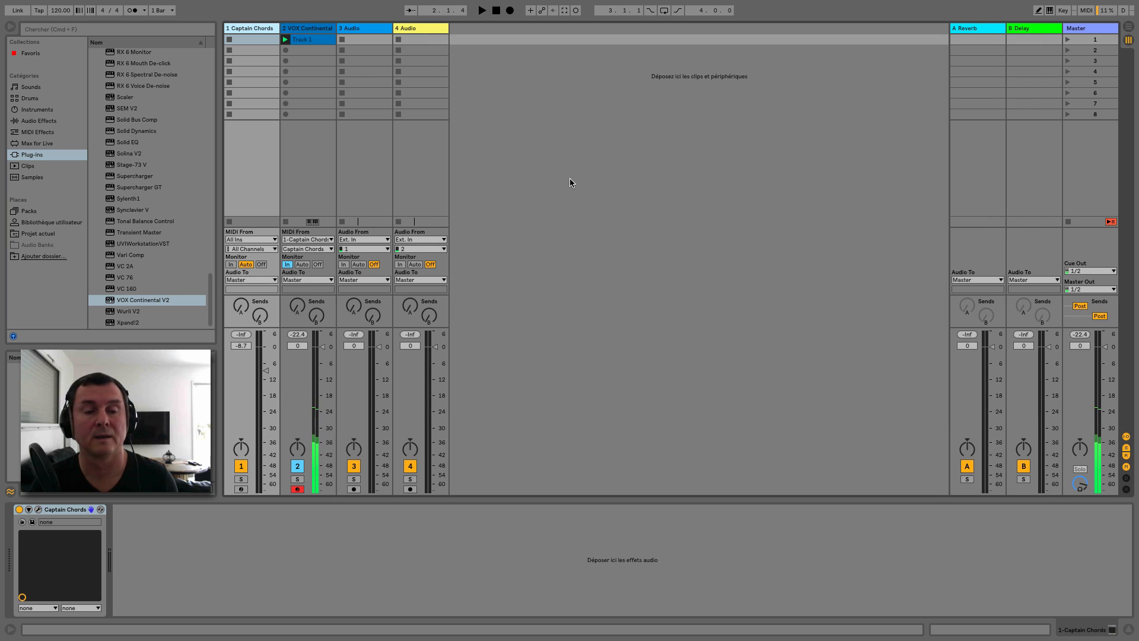
- Rename the VOX Continental track to "Accords"
left_click(313, 30)
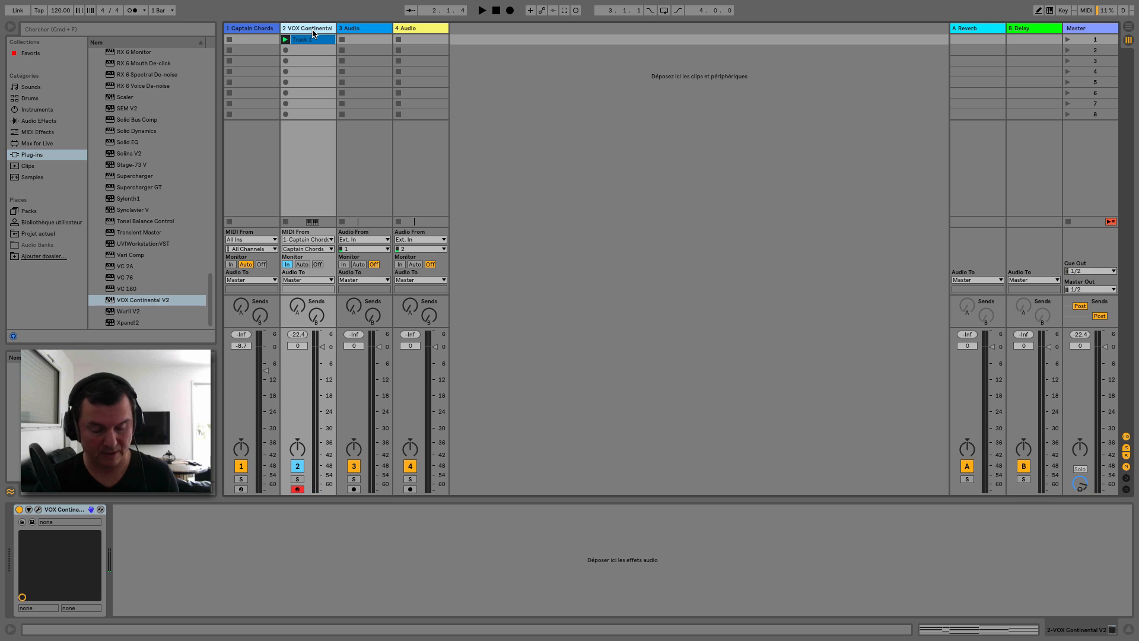
double_click(313, 29)
type("Accords")
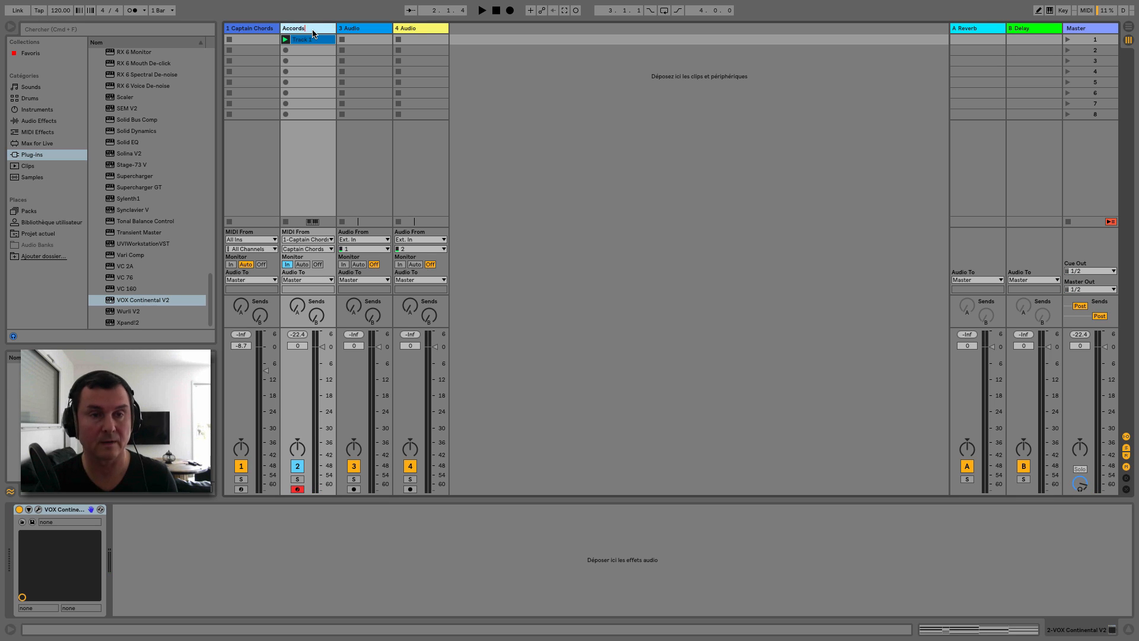
key("Return")
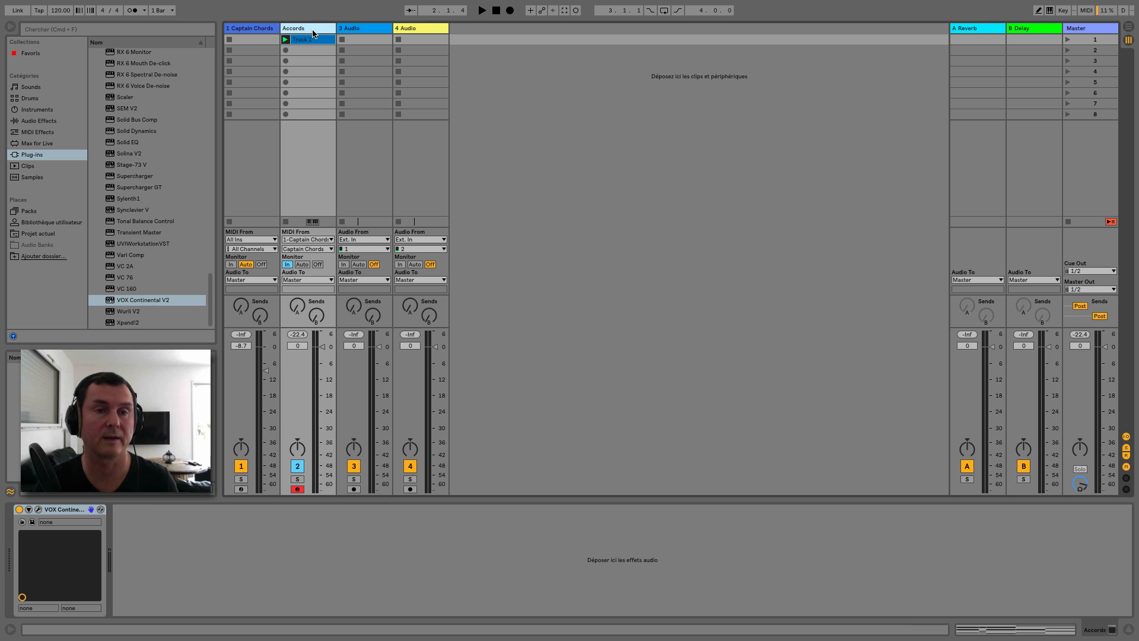
- Delete the two audio tracks and add two MIDI tracks in their place
left_click(399, 29)
key("Delete")
key("Delete")
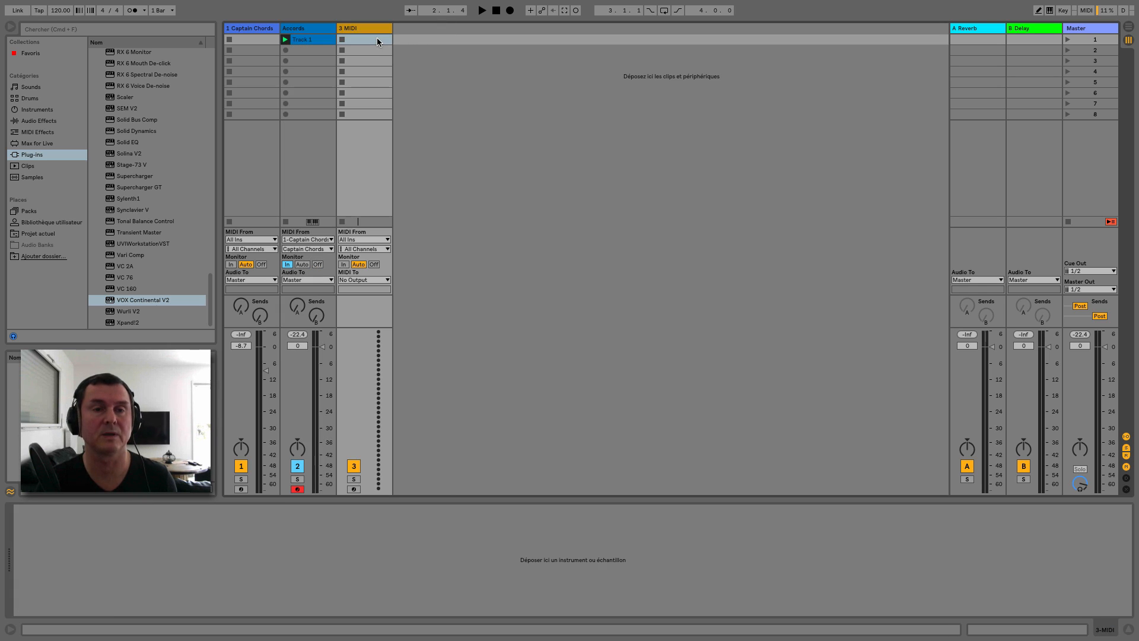
key("super+shift+t")
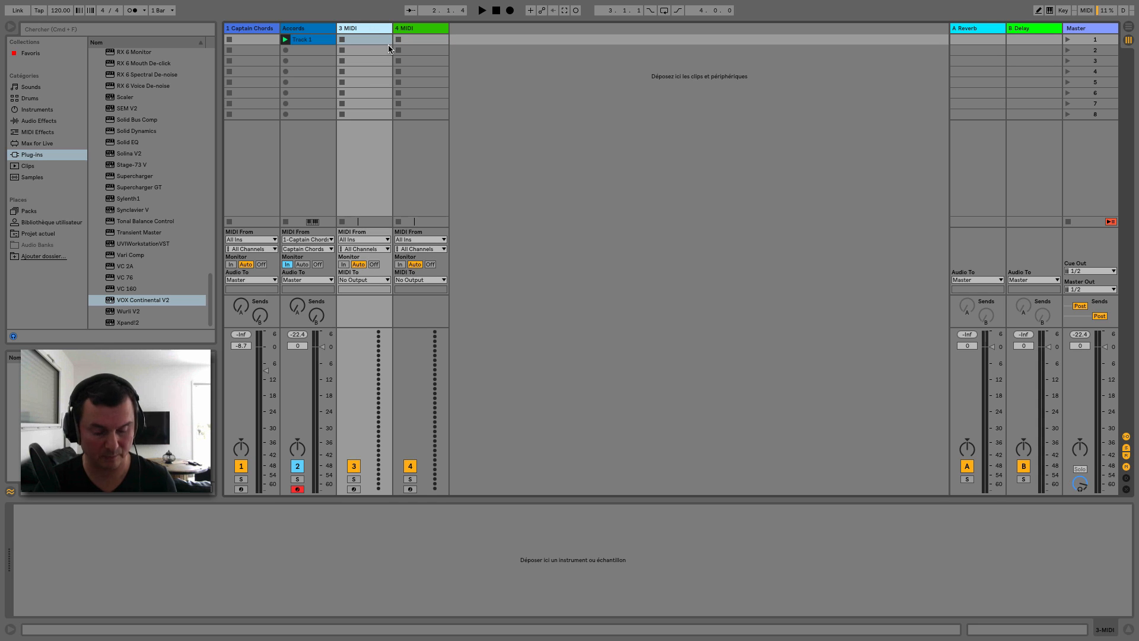
key("super+r")
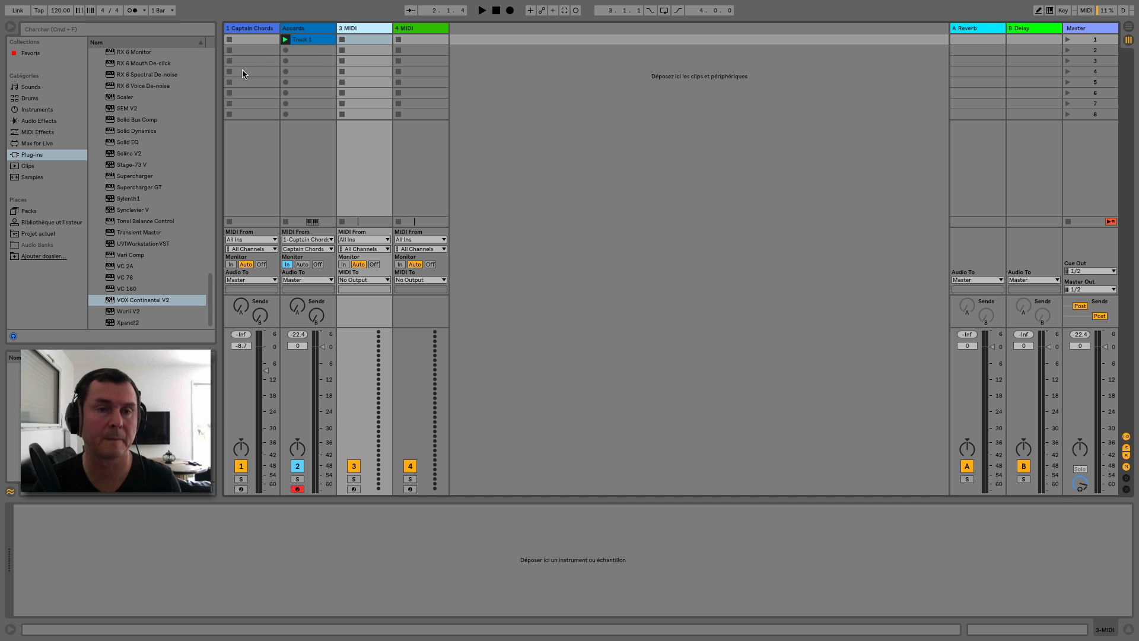
- Load the Captain Deep plug-in on the third track and connect it to Captain Chords
scroll(128, 137, "up", 2)
left_click(128, 139)
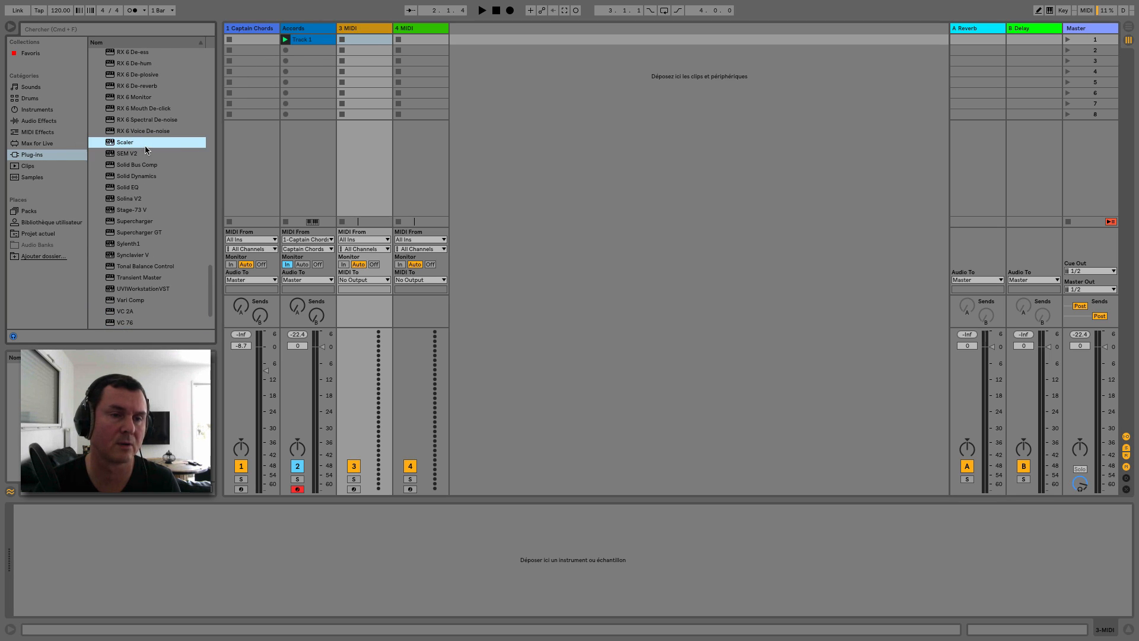
scroll(147, 150, "up", 10)
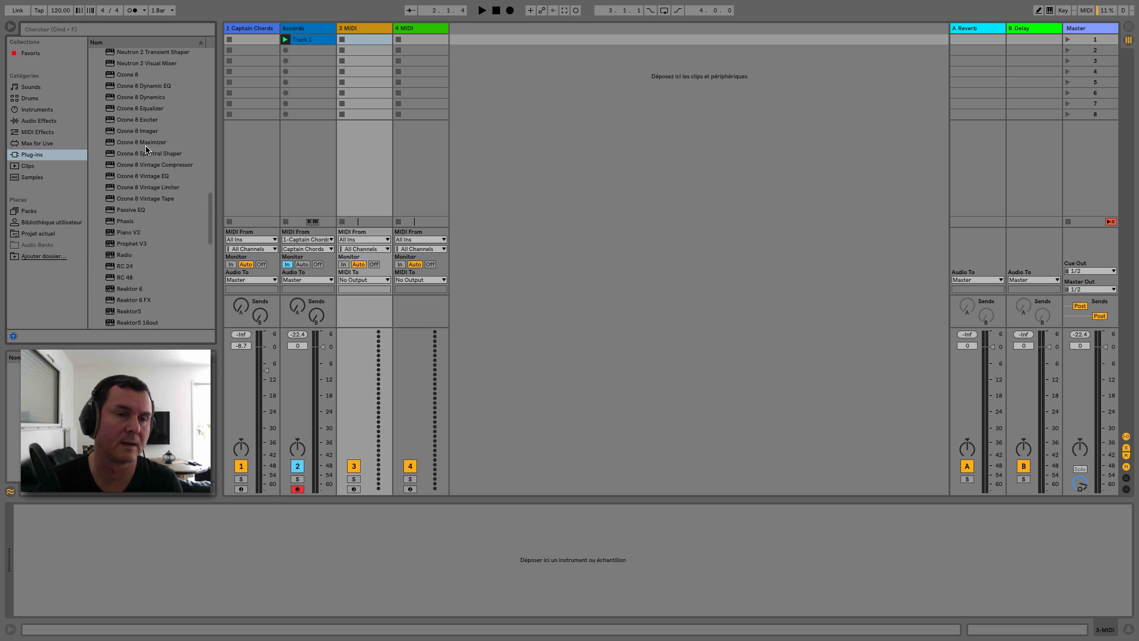
scroll(145, 149, "up", 12)
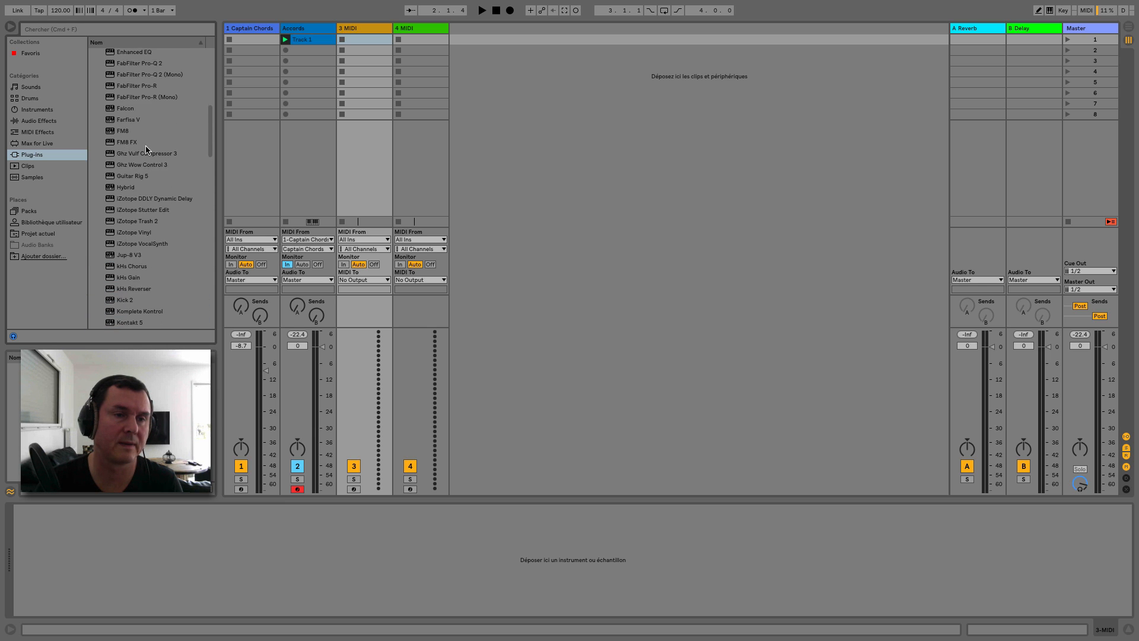
scroll(146, 149, "up", 6)
left_click_drag(135, 177, 366, 58)
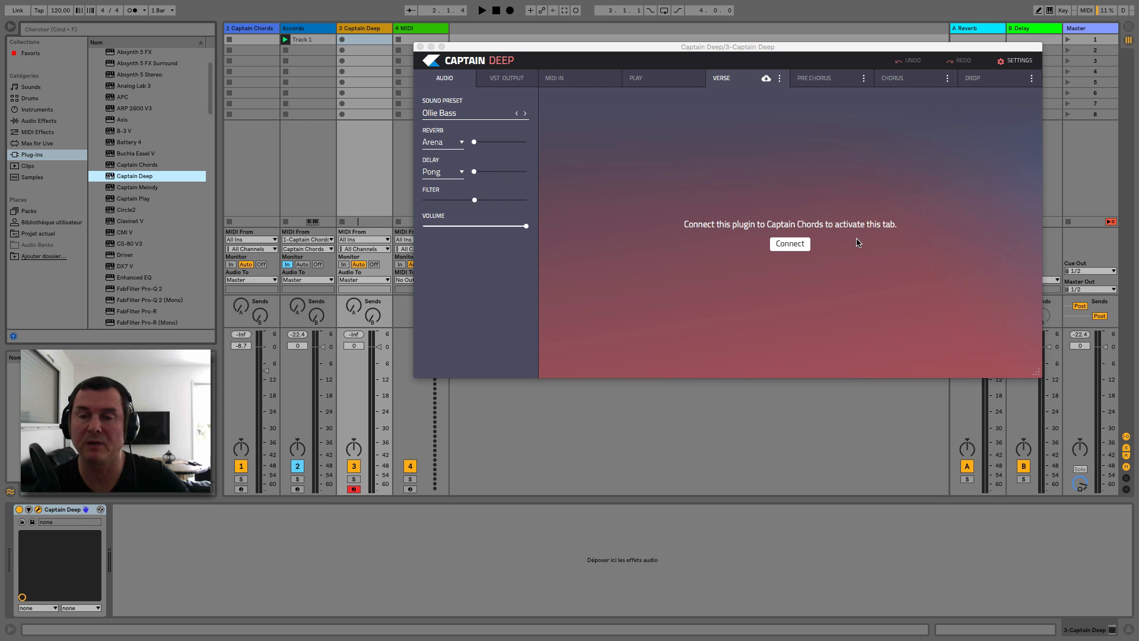
left_click(790, 244)
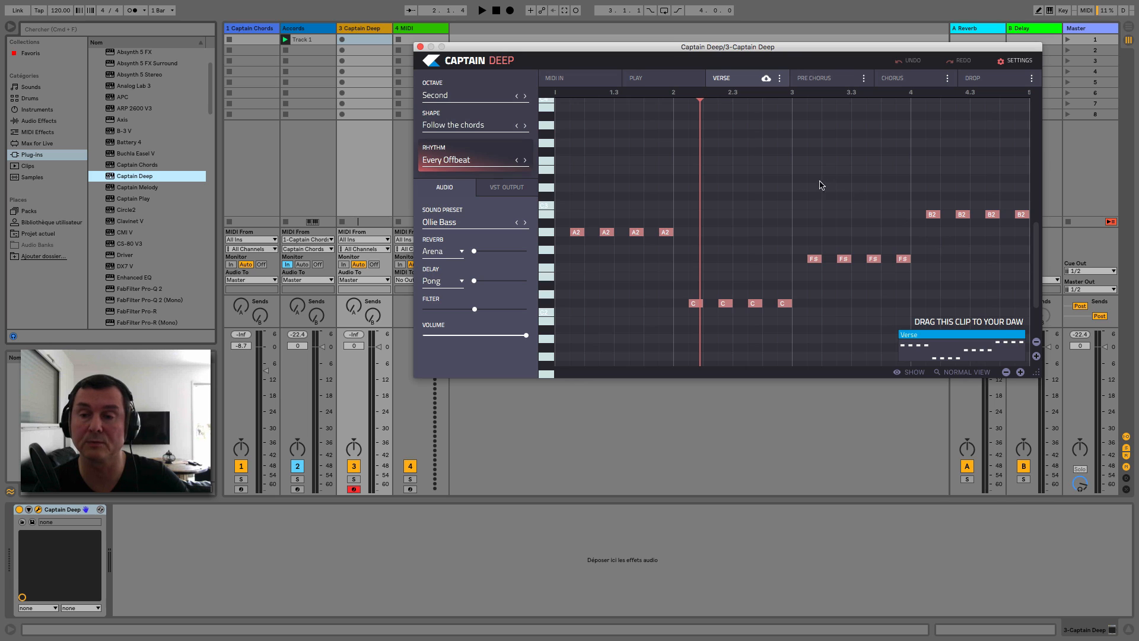
- Open the Captain Chords plugin window and move it so part of the Captain Deep window stays uncovered
left_click(256, 30)
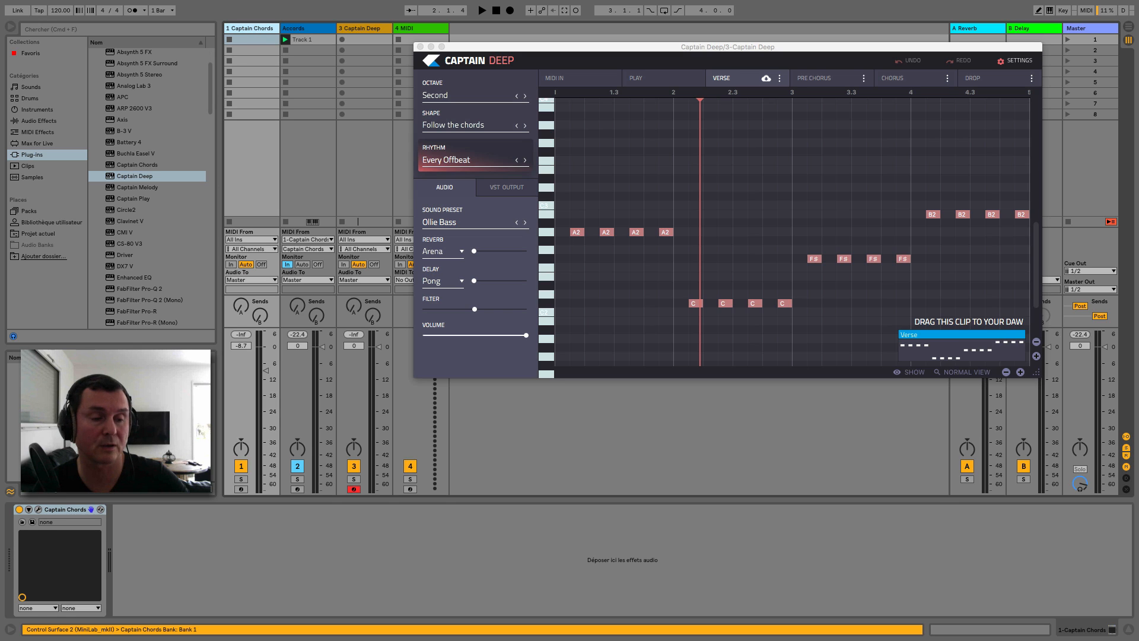
left_click(38, 509)
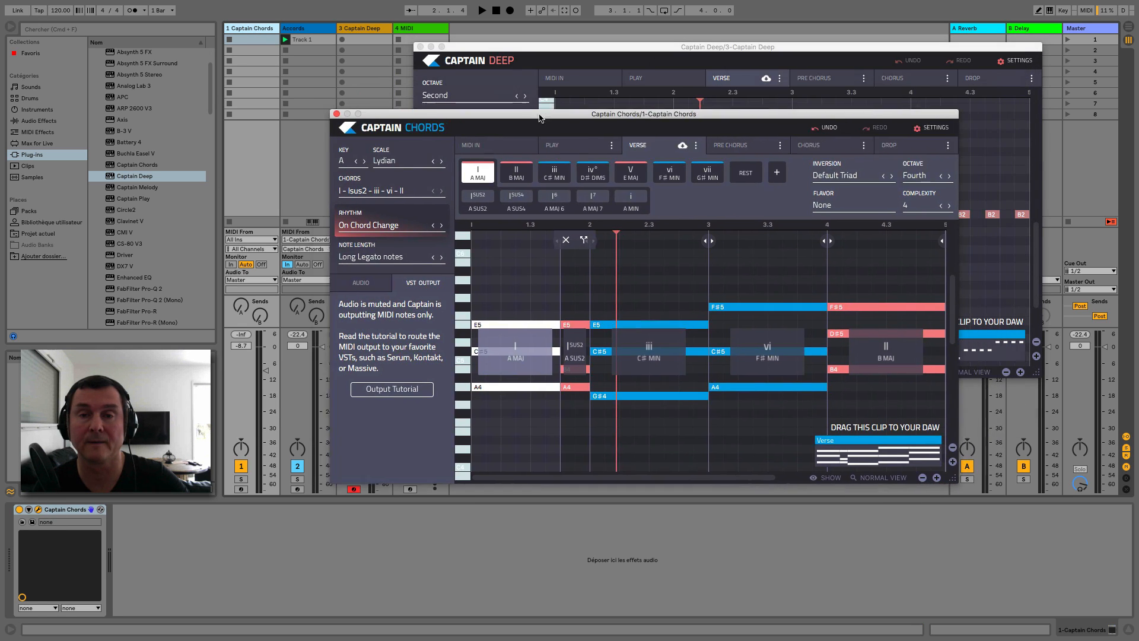
left_click_drag(540, 119, 485, 136)
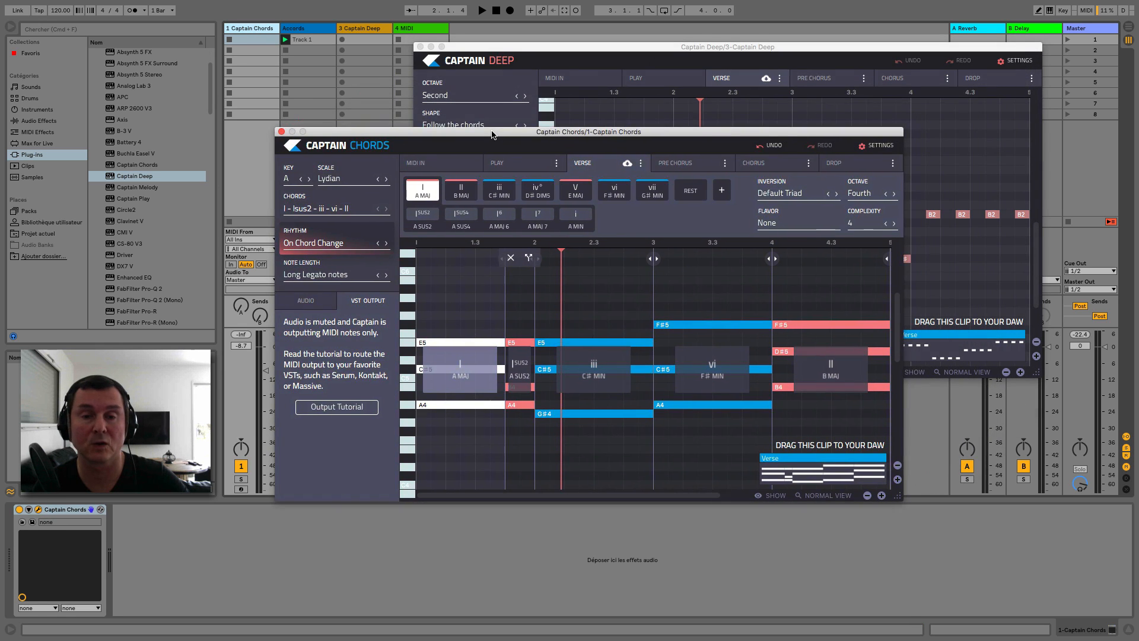
- Close the Captain Chords window and play back the Captain Deep bass line briefly
left_click(281, 132)
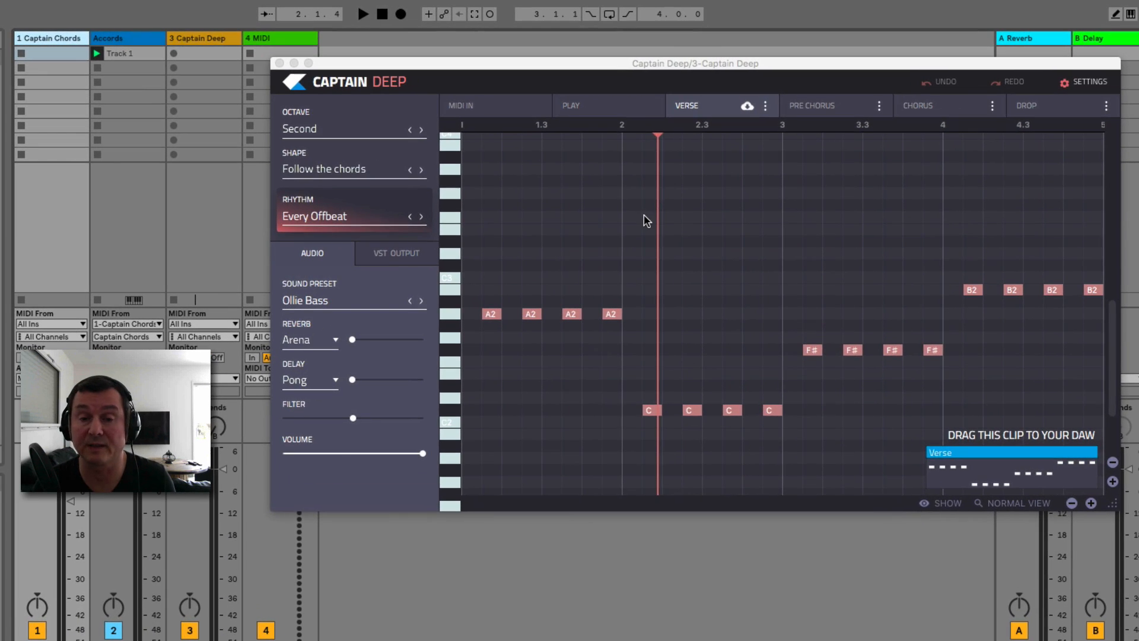
key("space")
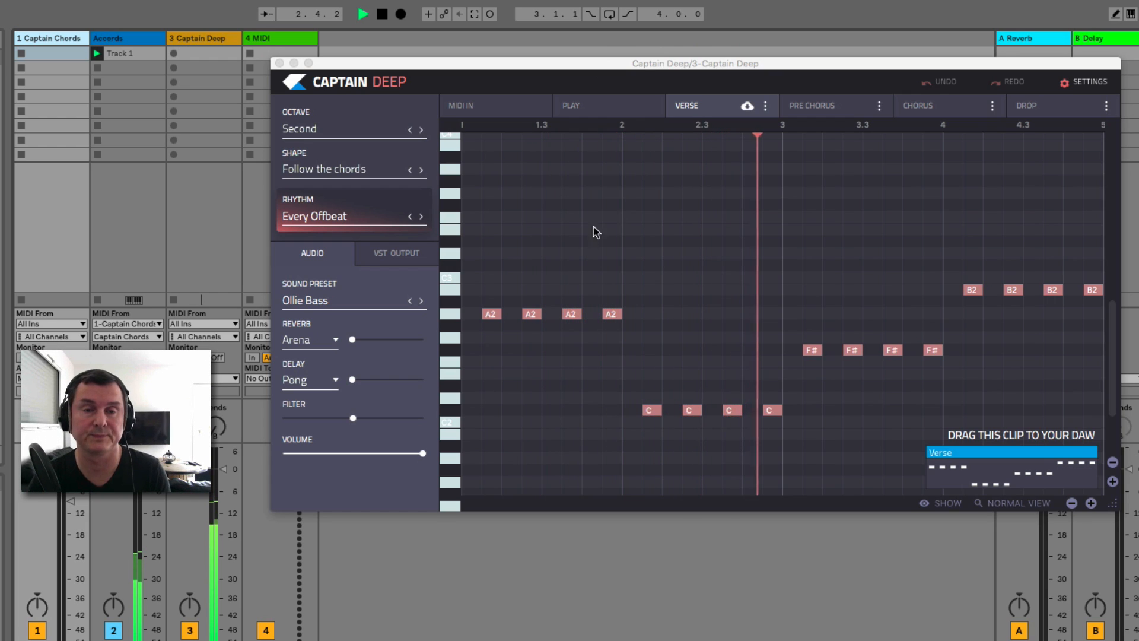
key("space")
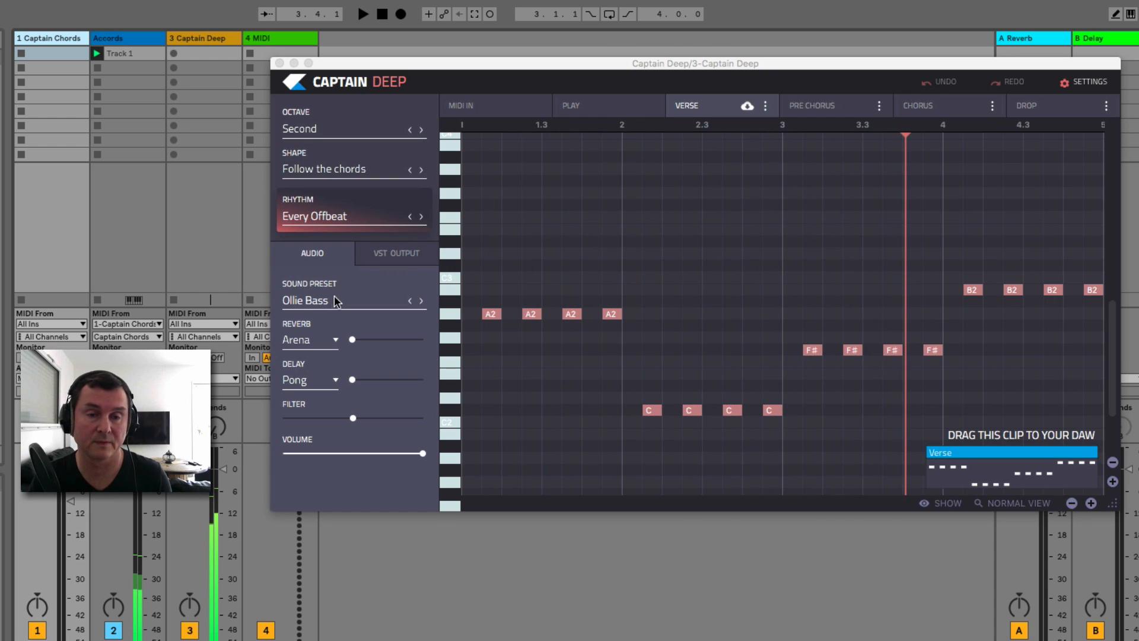
- Audition the Analog Bass, Deep Dark, Funk Dist, Dirty Does It and Aurora Bass sound presets in Captain Deep during playback
left_click(330, 297)
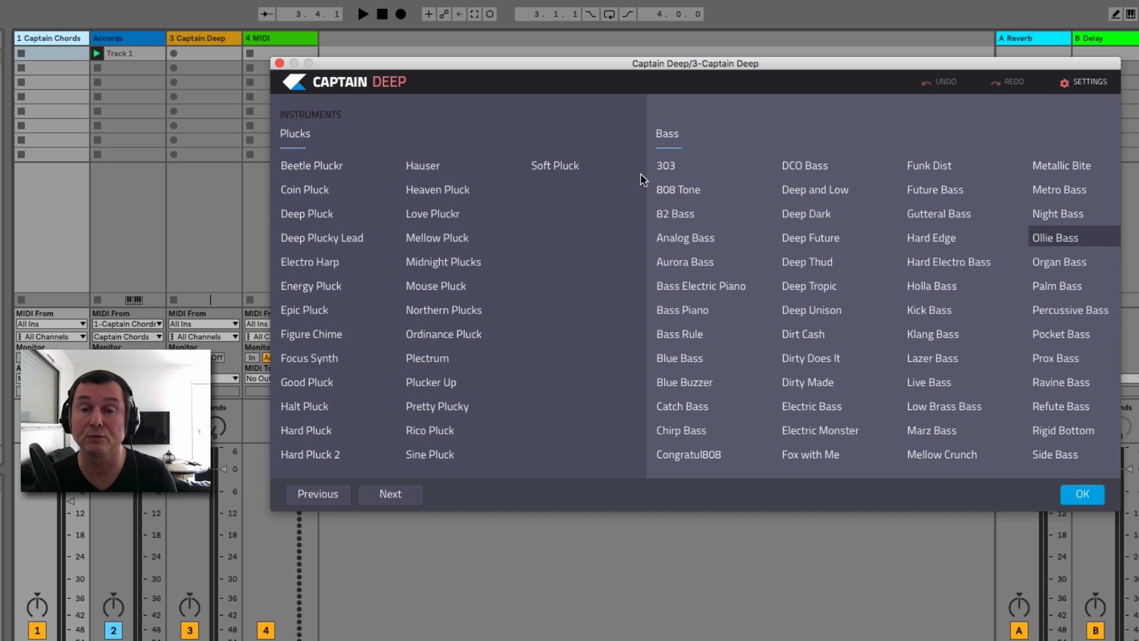
left_click(682, 237)
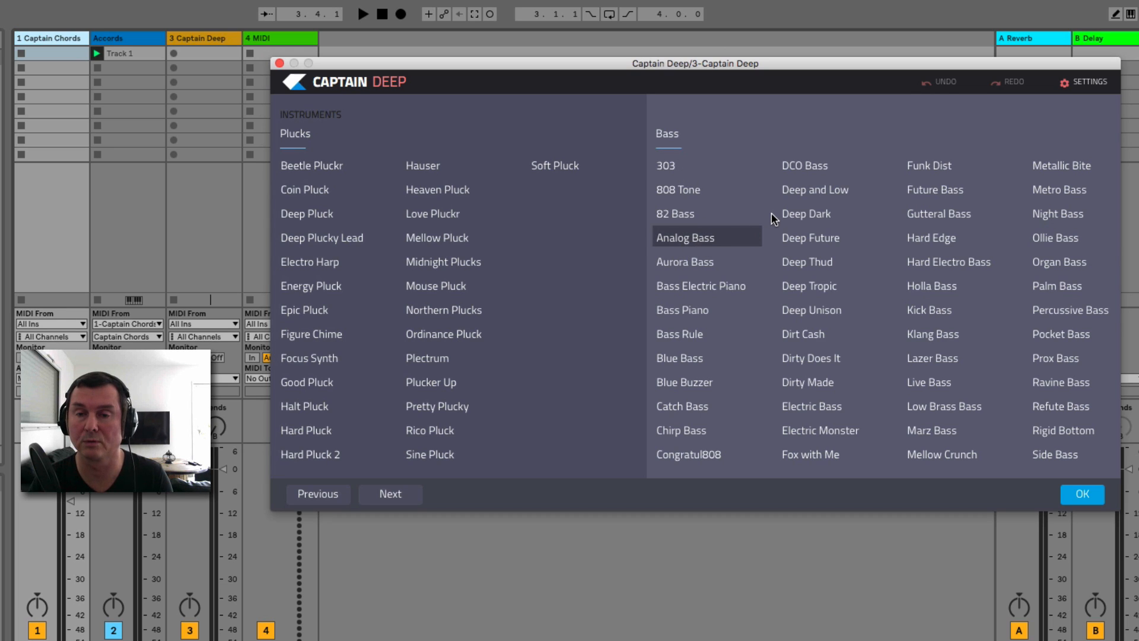
key("space")
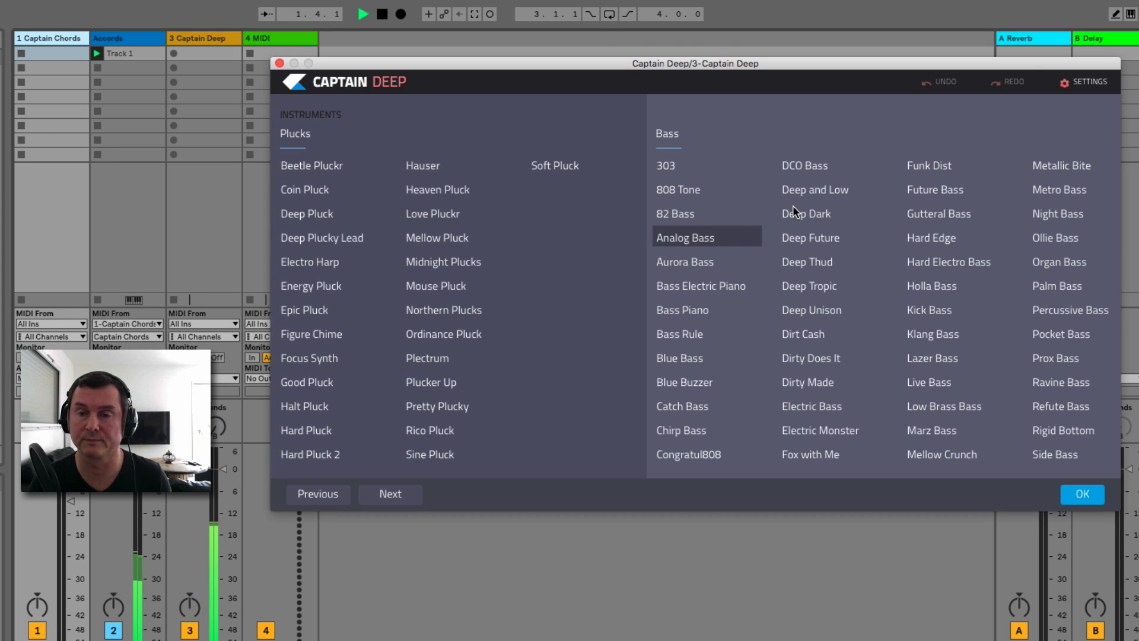
left_click(800, 213)
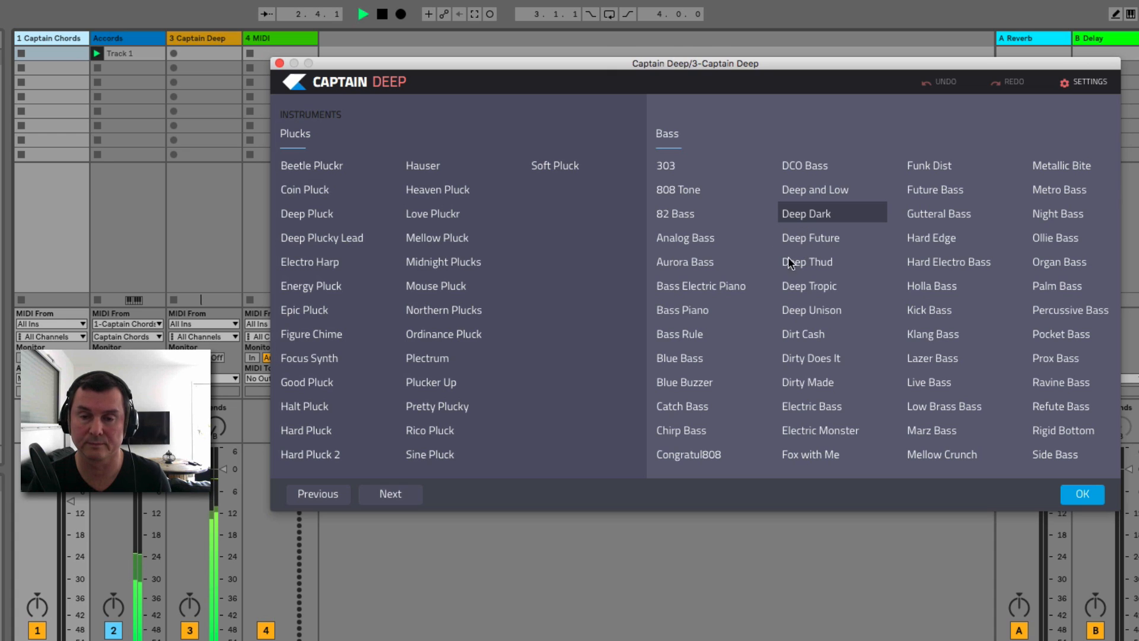
left_click(919, 166)
left_click(802, 357)
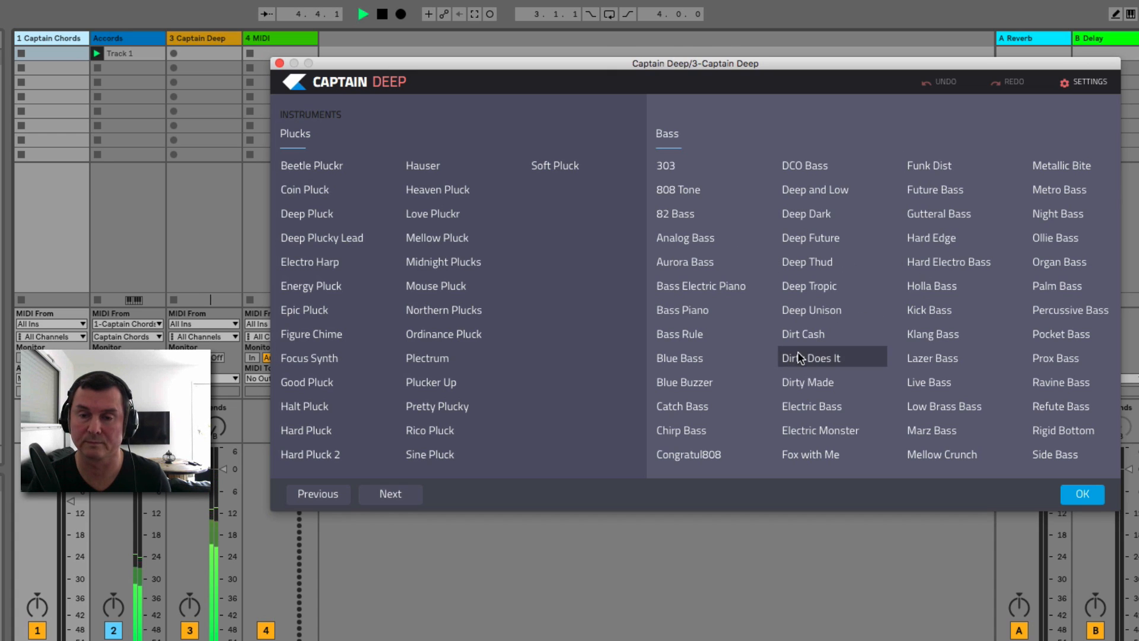
left_click(694, 262)
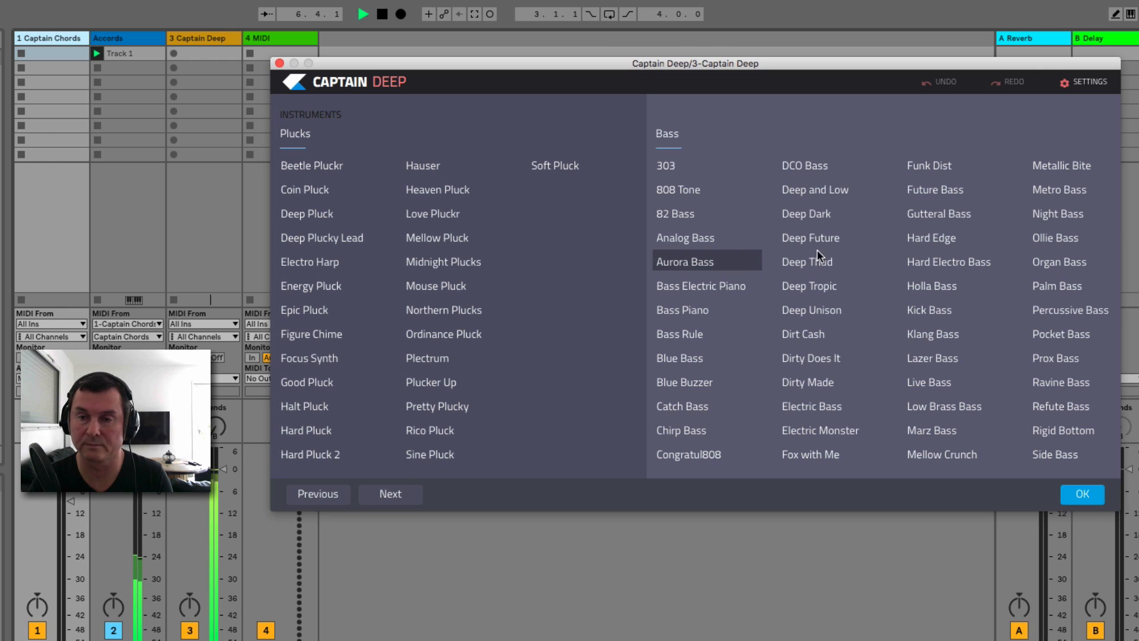
- Compare the Deep Dark and Deep Tropic presets, and apply Deep Thud as the bass sound
left_click(814, 217)
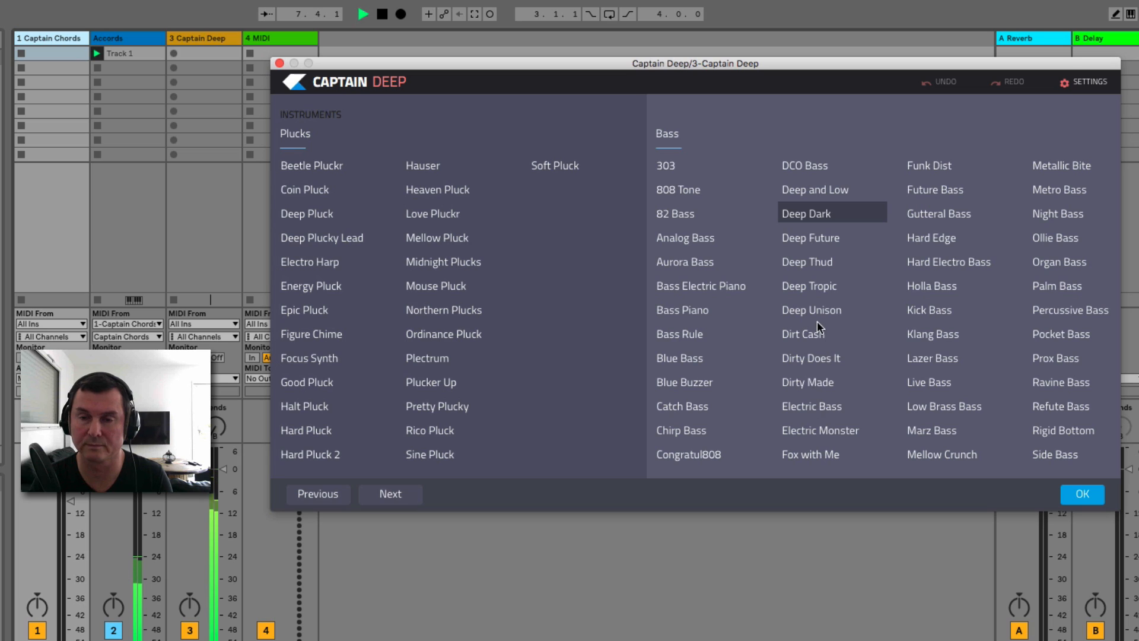
left_click(802, 284)
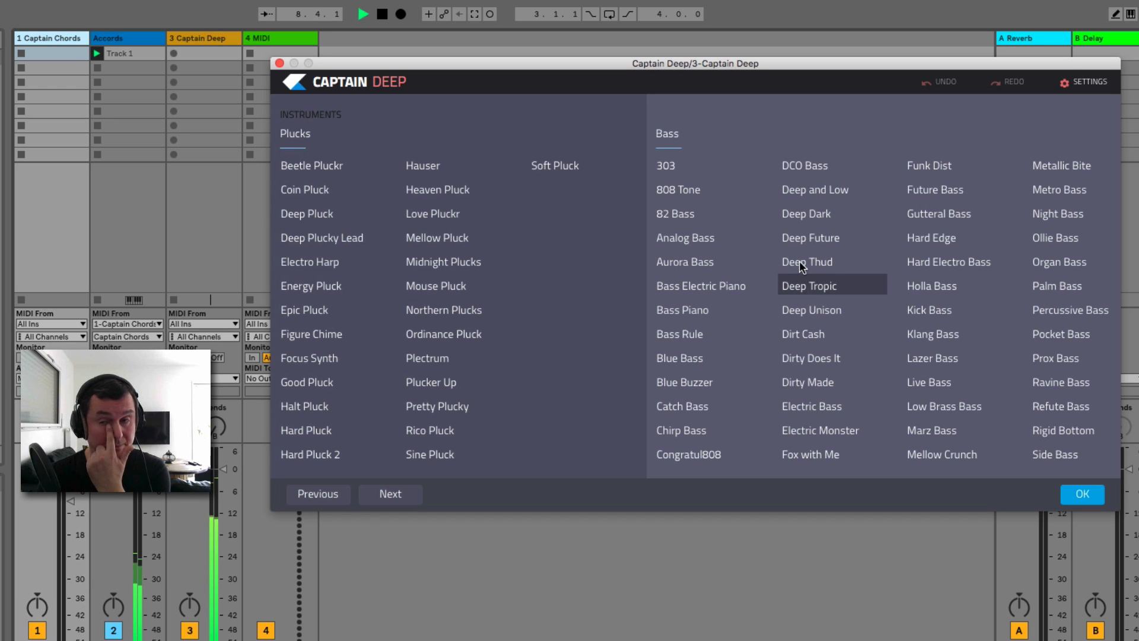
left_click(799, 264)
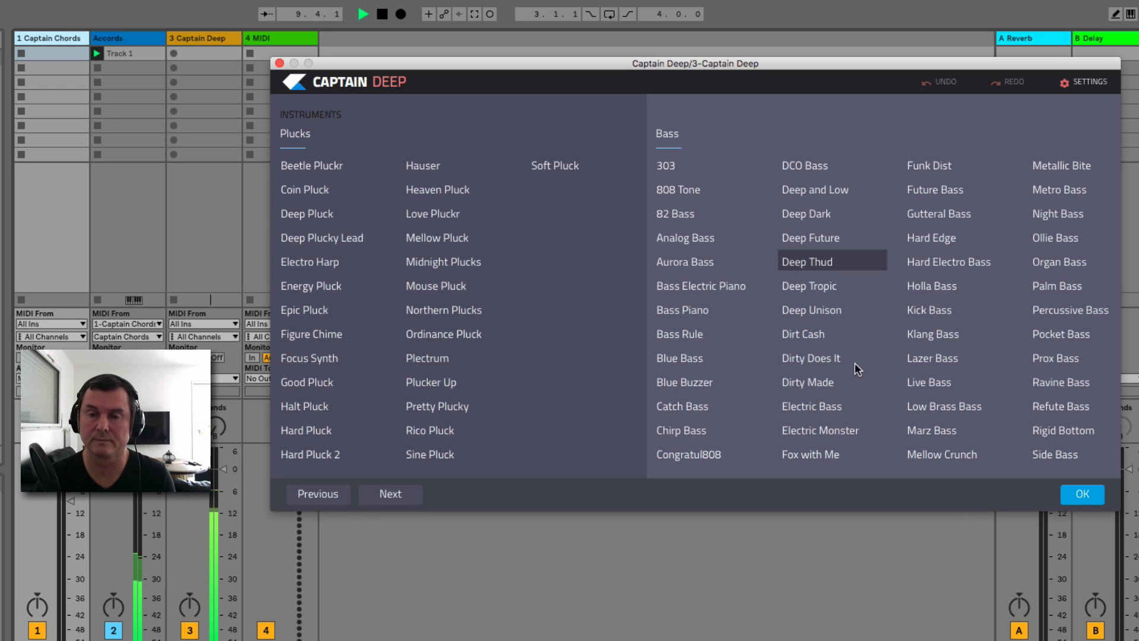
left_click(1080, 496)
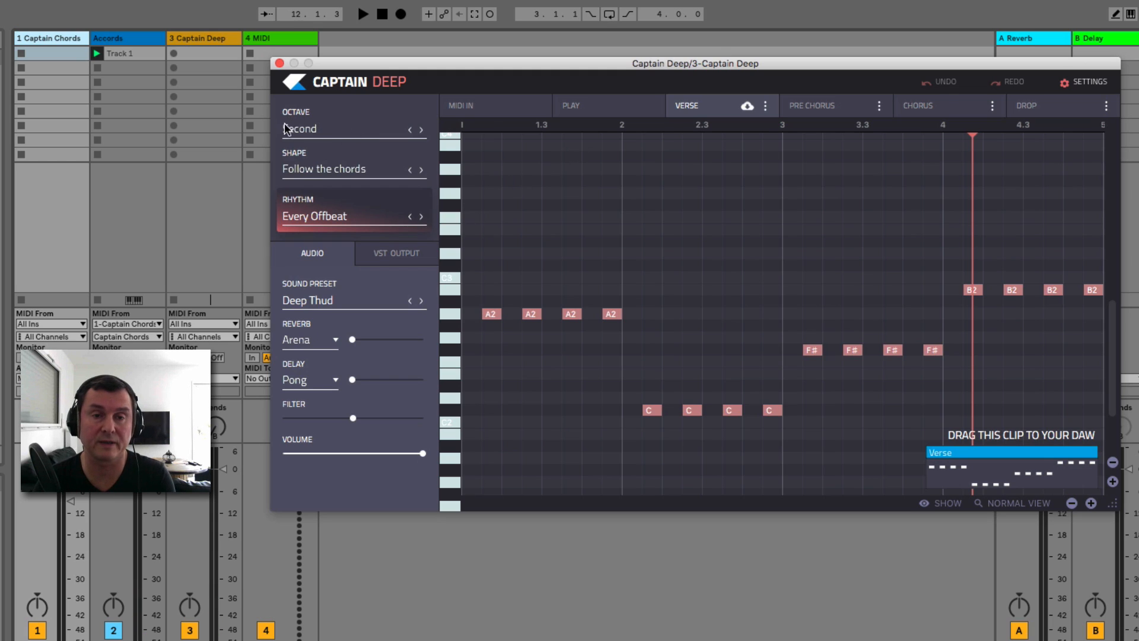
- Look through the octave choices, then set the bass line shape to Opposite movement and play it back
left_click(308, 127)
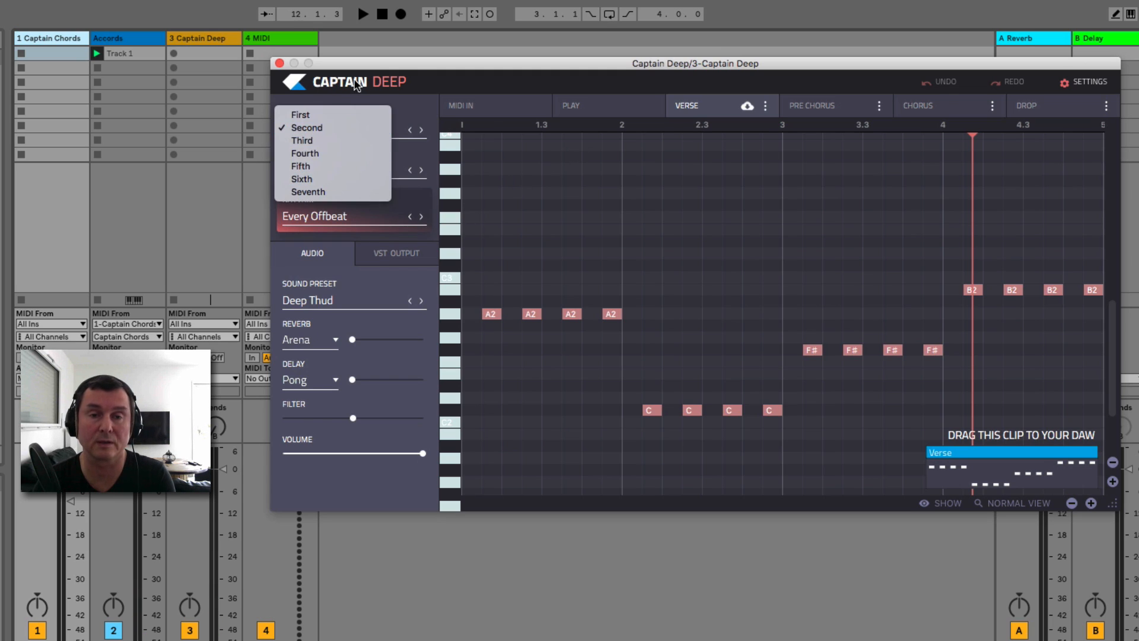
left_click(410, 107)
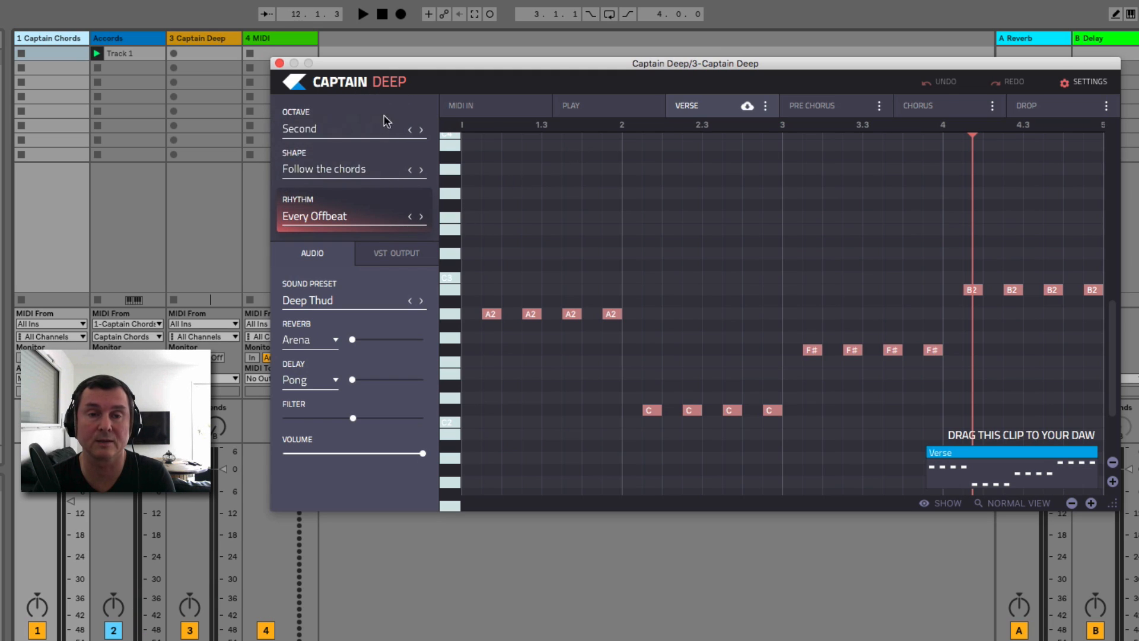
left_click(337, 168)
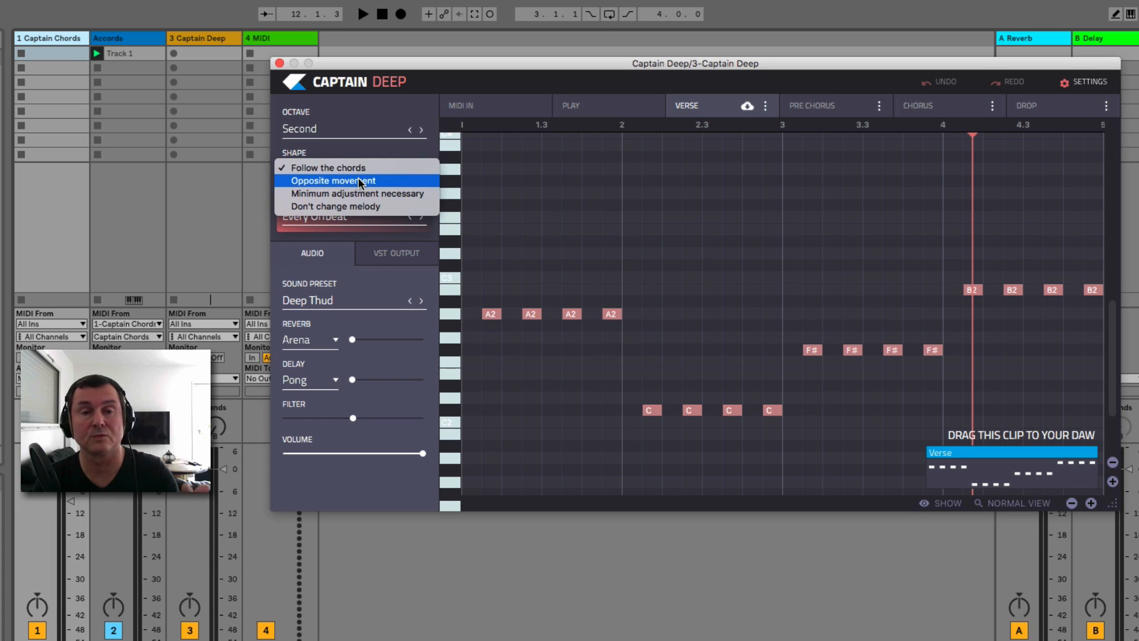
left_click(358, 179)
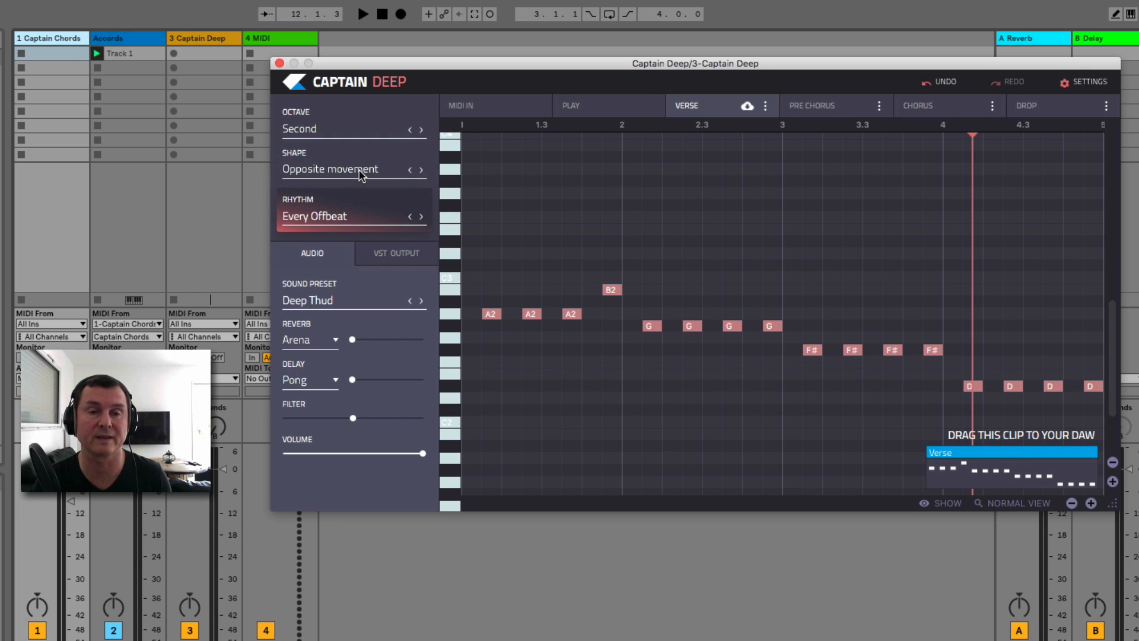
key("space")
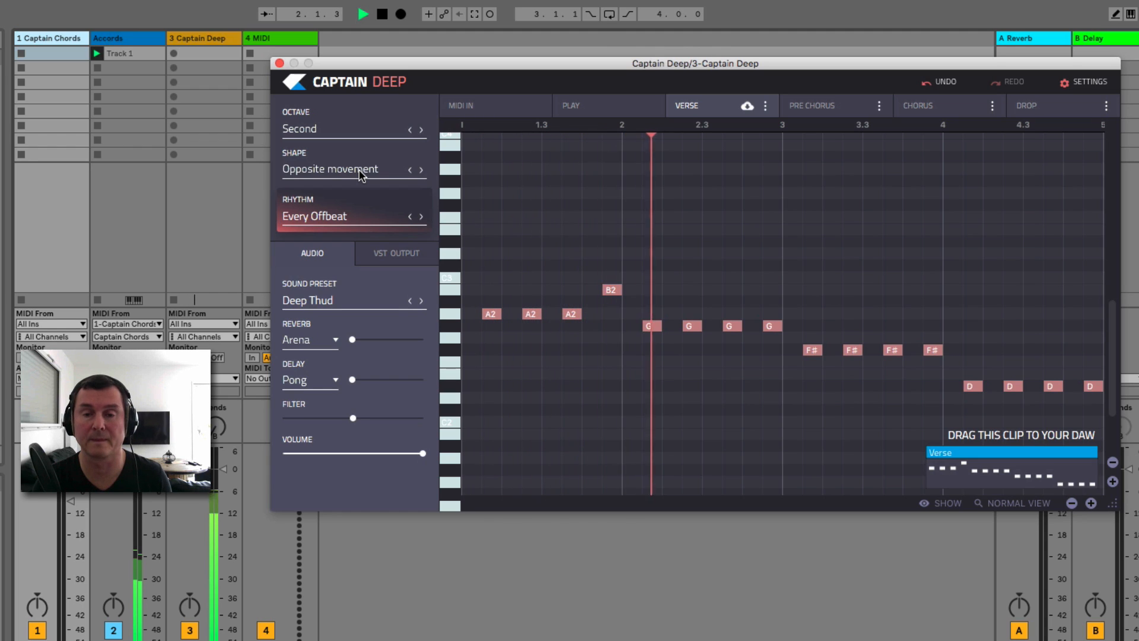
key("space")
- Set the bass line shape to Minimum adjustment necessary and listen to it
left_click(358, 170)
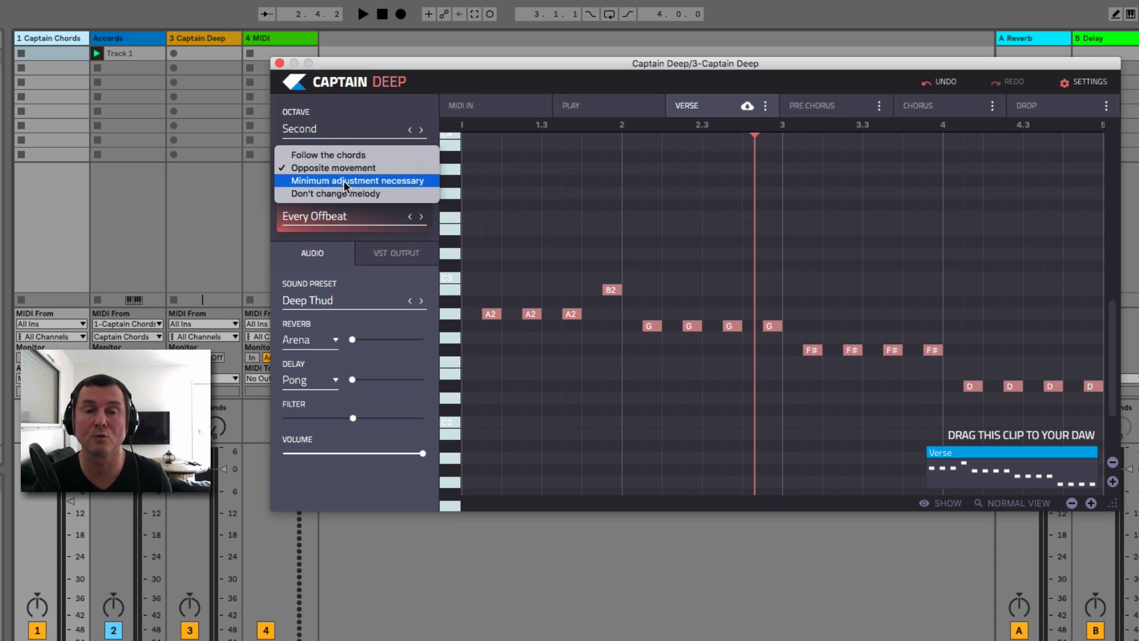
left_click(345, 185)
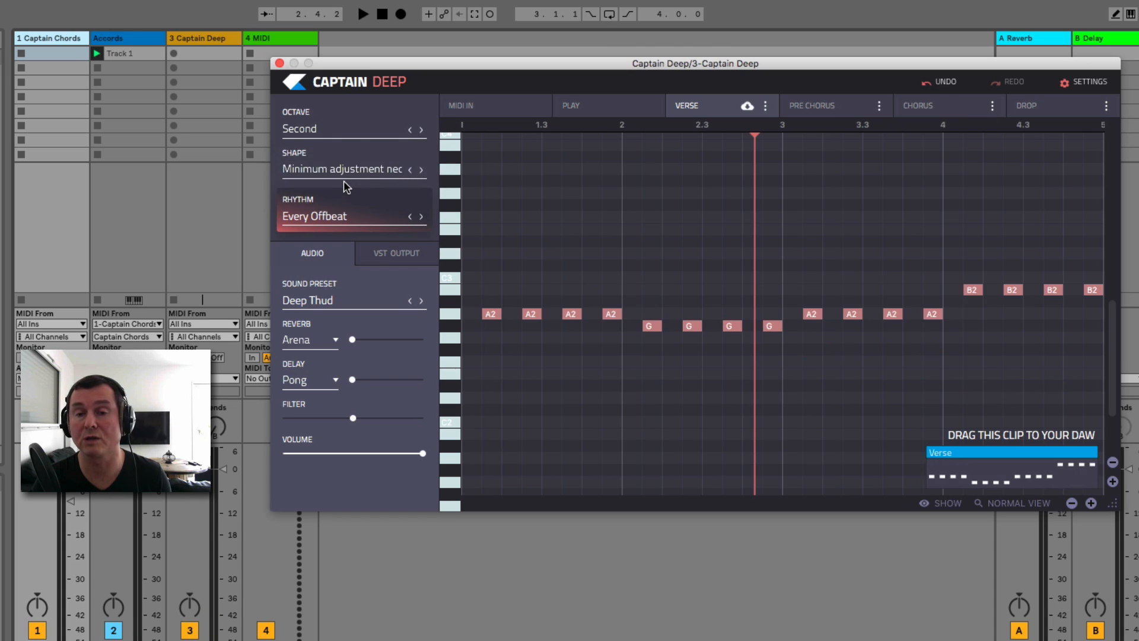
key("space")
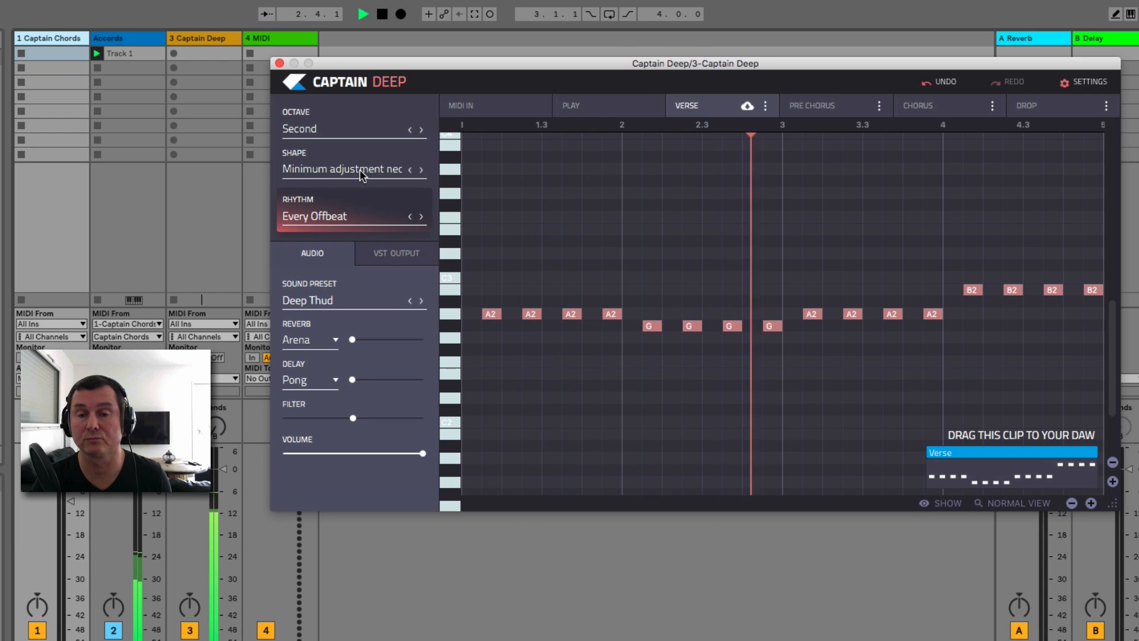
key("space")
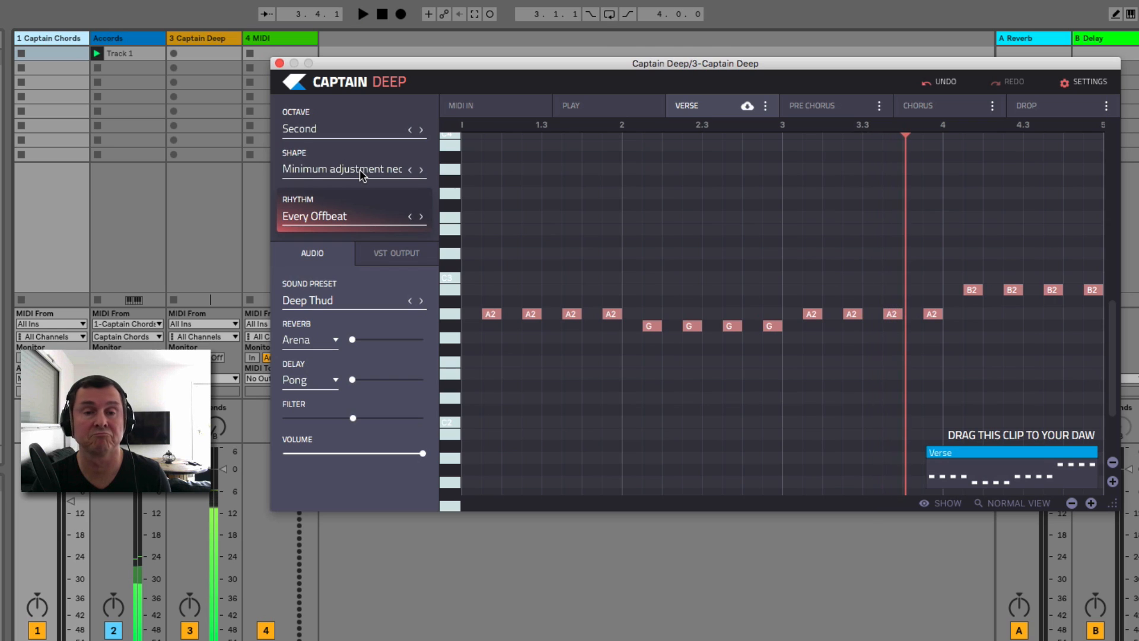
- Set the bass line shape to Don't change melody and listen to it
left_click(359, 170)
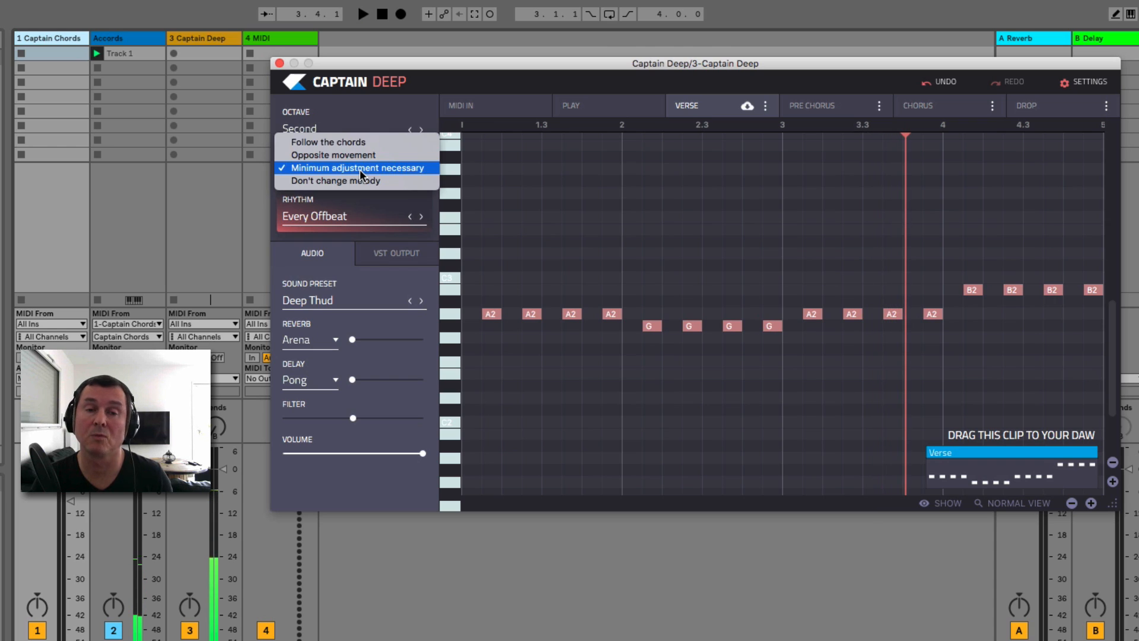
left_click(330, 181)
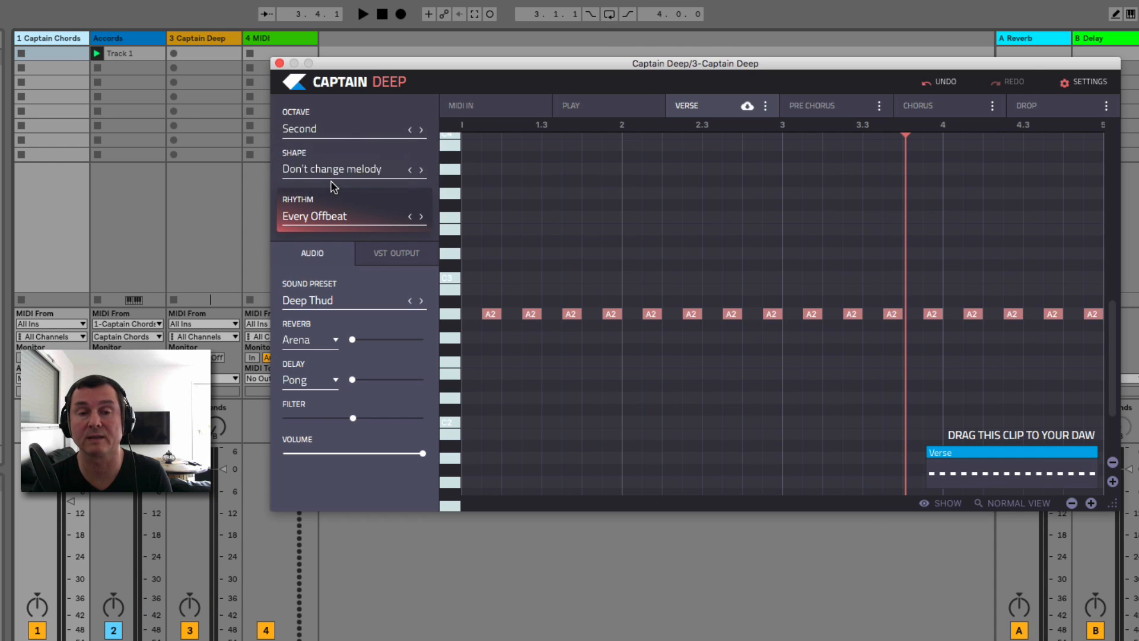
key("space")
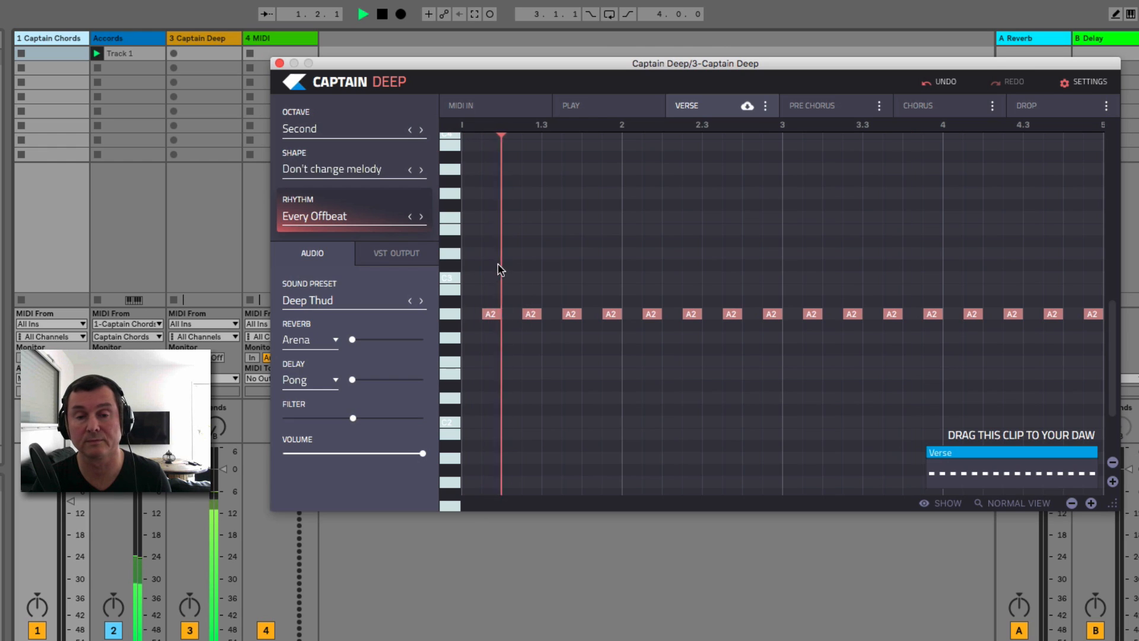
key("space")
- Return the bass line shape to Follow the chords and play it back
left_click(365, 169)
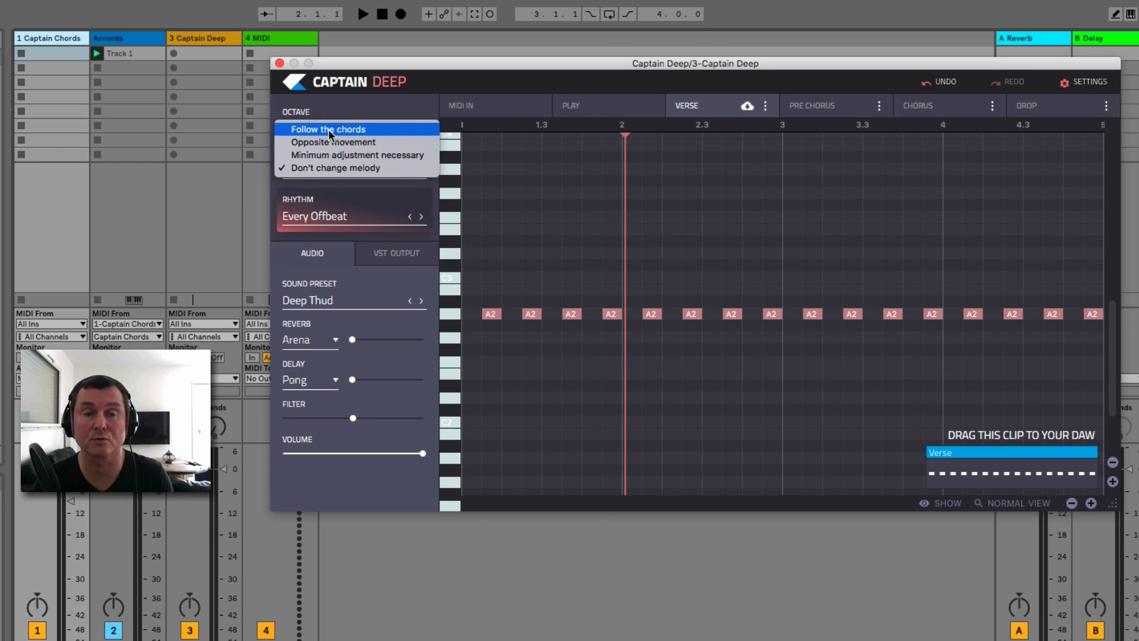
left_click(352, 130)
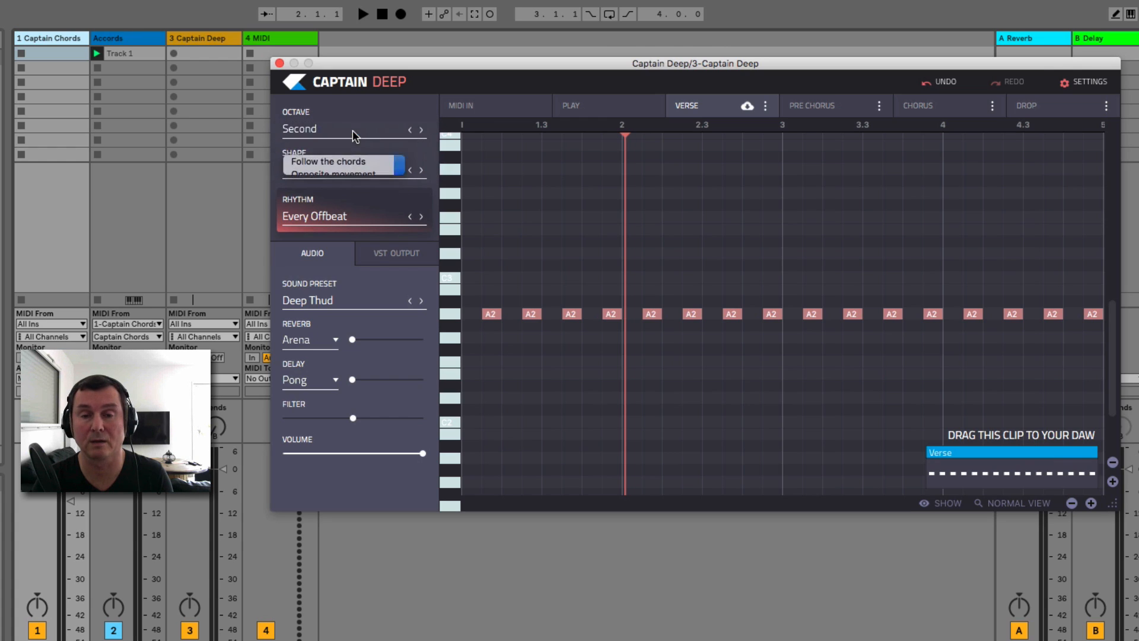
key("space")
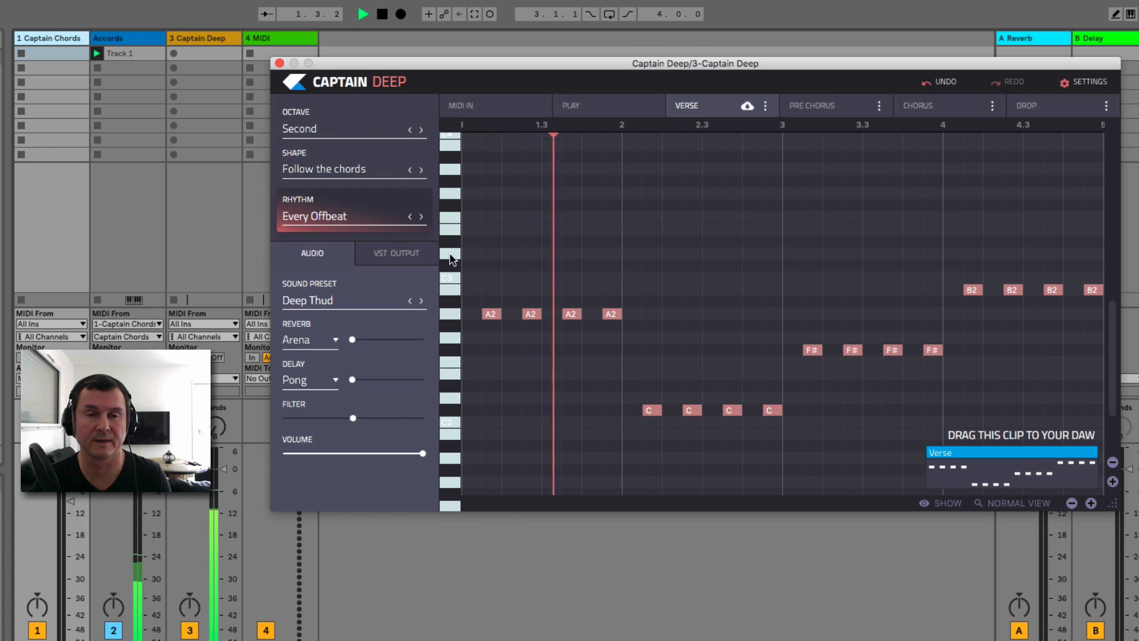
key("space")
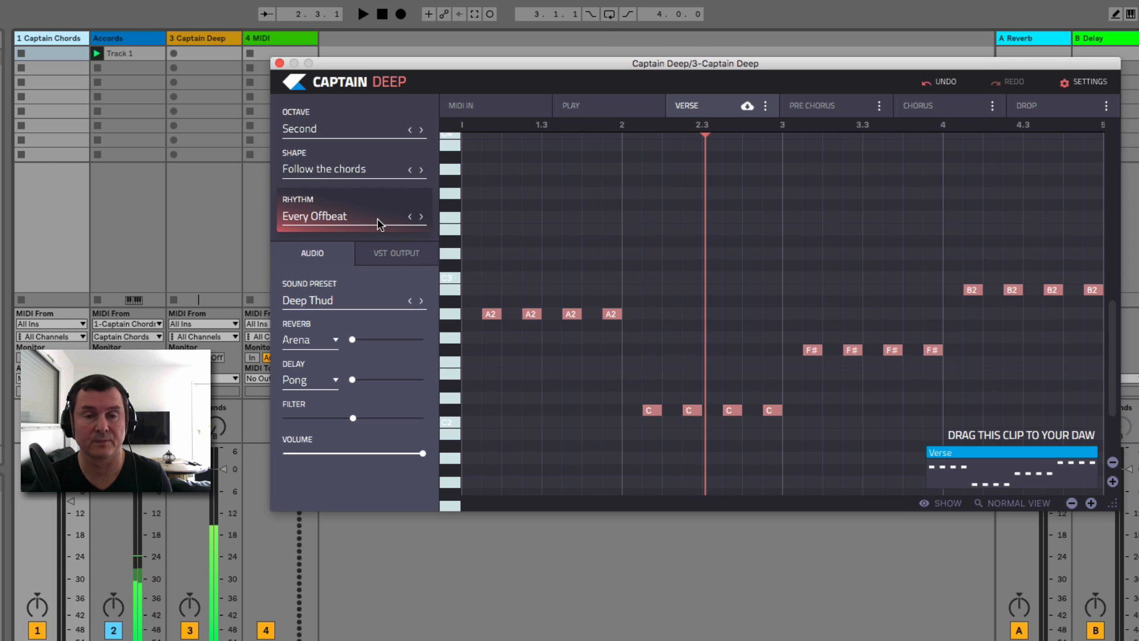
- Start choosing a bass line rhythm and audition On Chord Change and Aerodynamic during playback
left_click(381, 220)
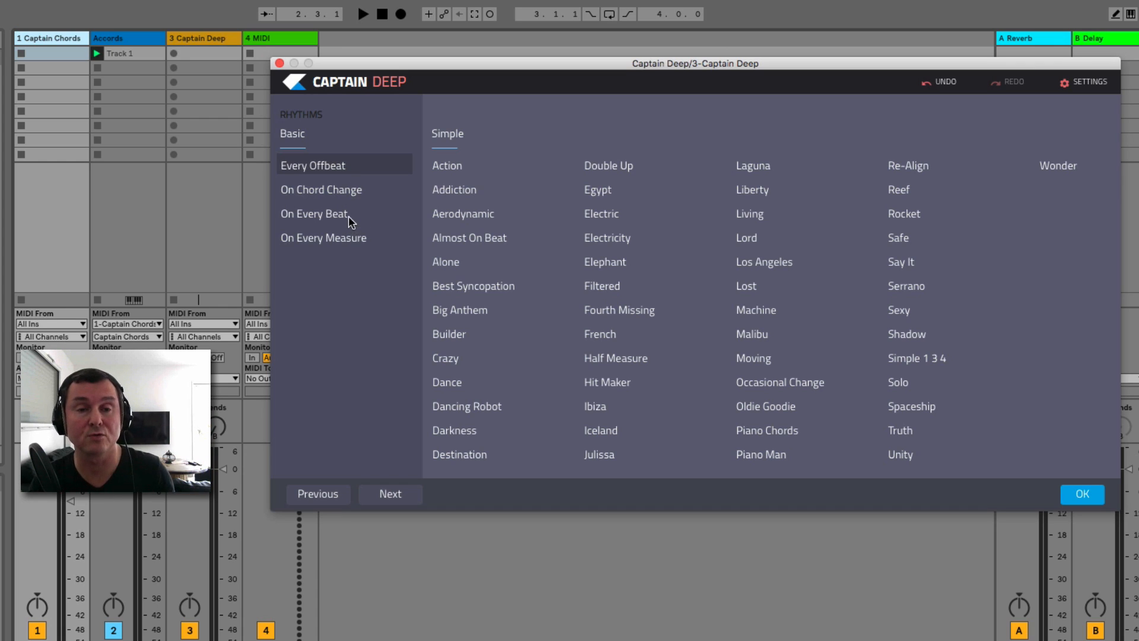
left_click(316, 191)
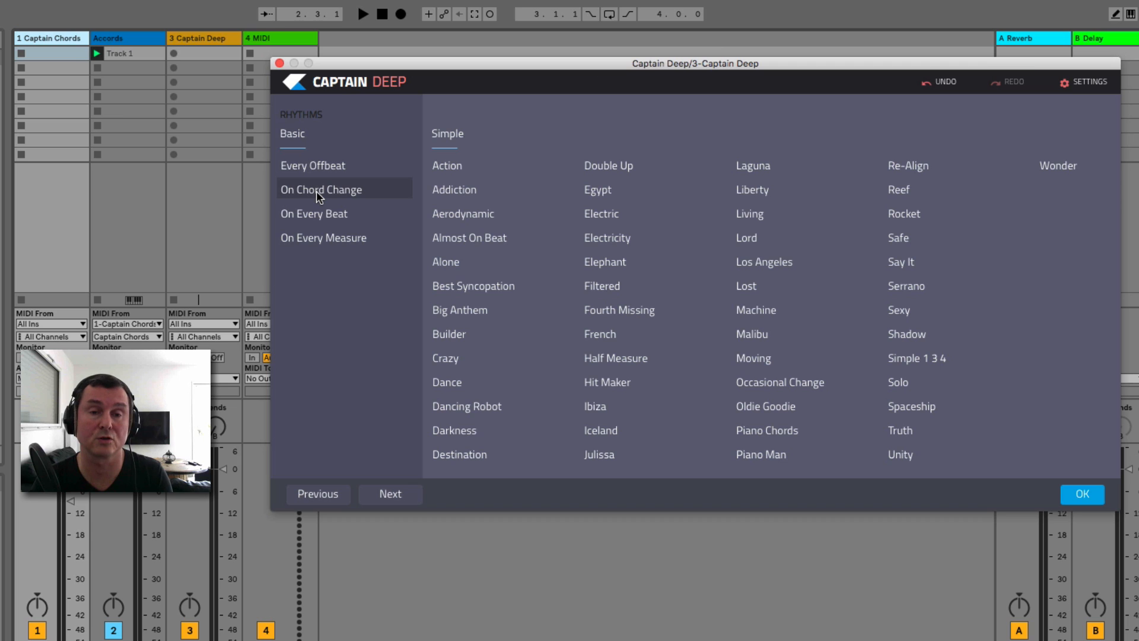
scroll(669, 269, "right", 5)
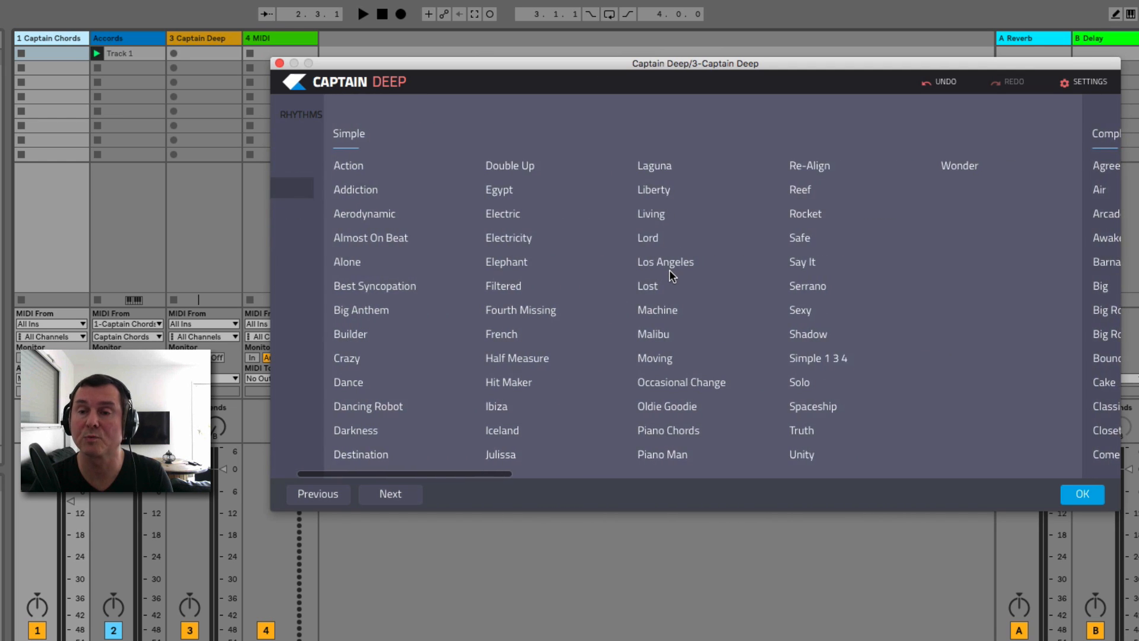
scroll(655, 273, "left", 2)
key("space")
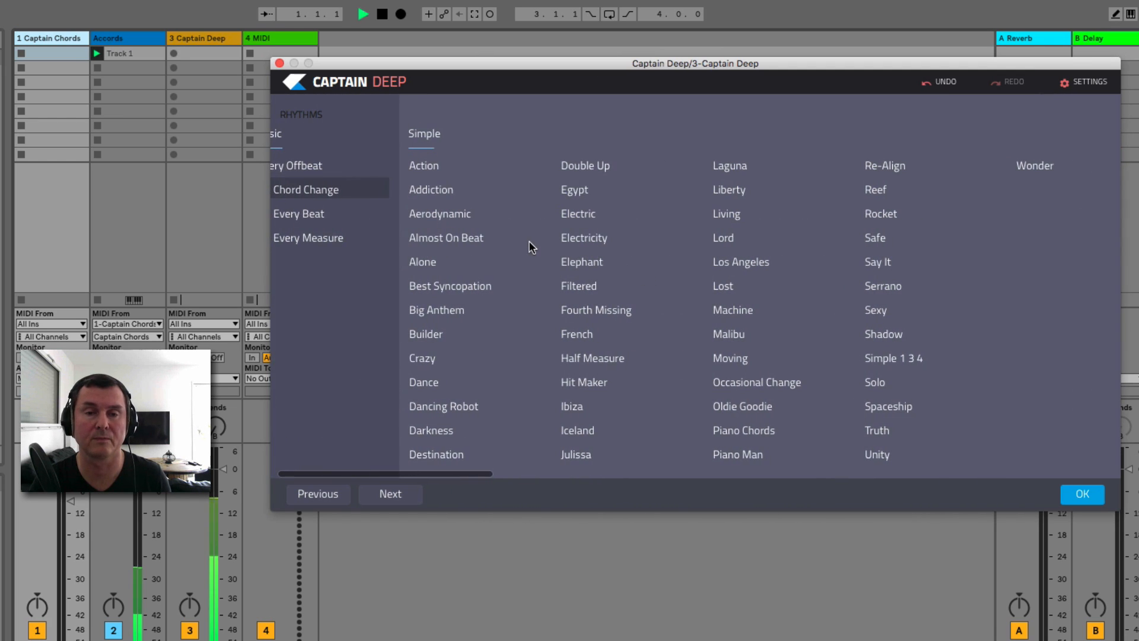
left_click(462, 215)
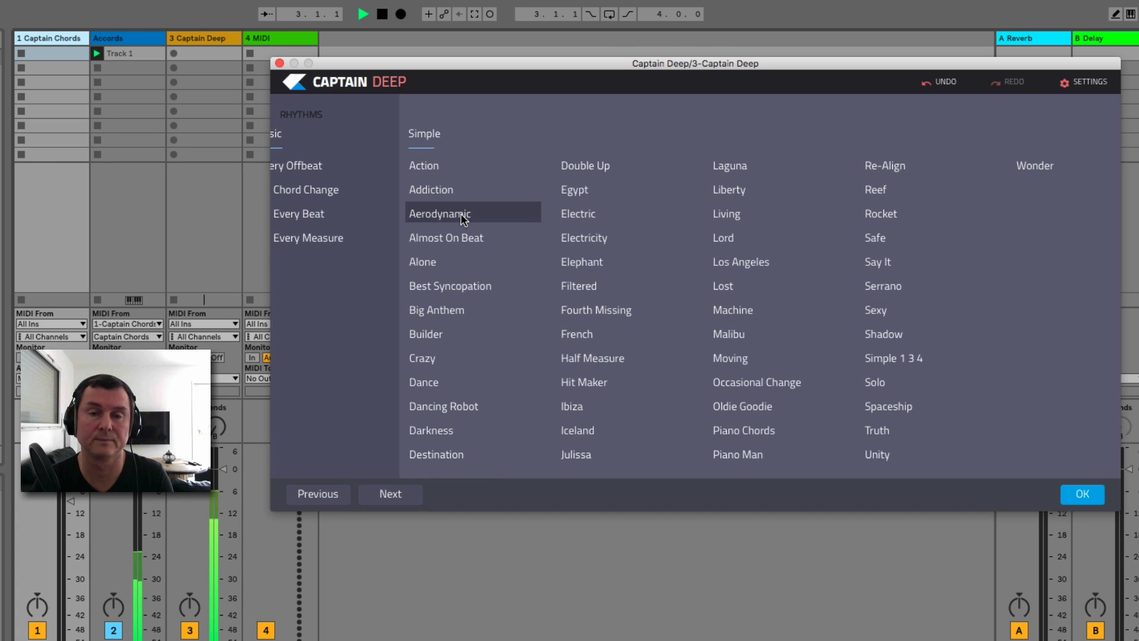
scroll(551, 313, "right", 10)
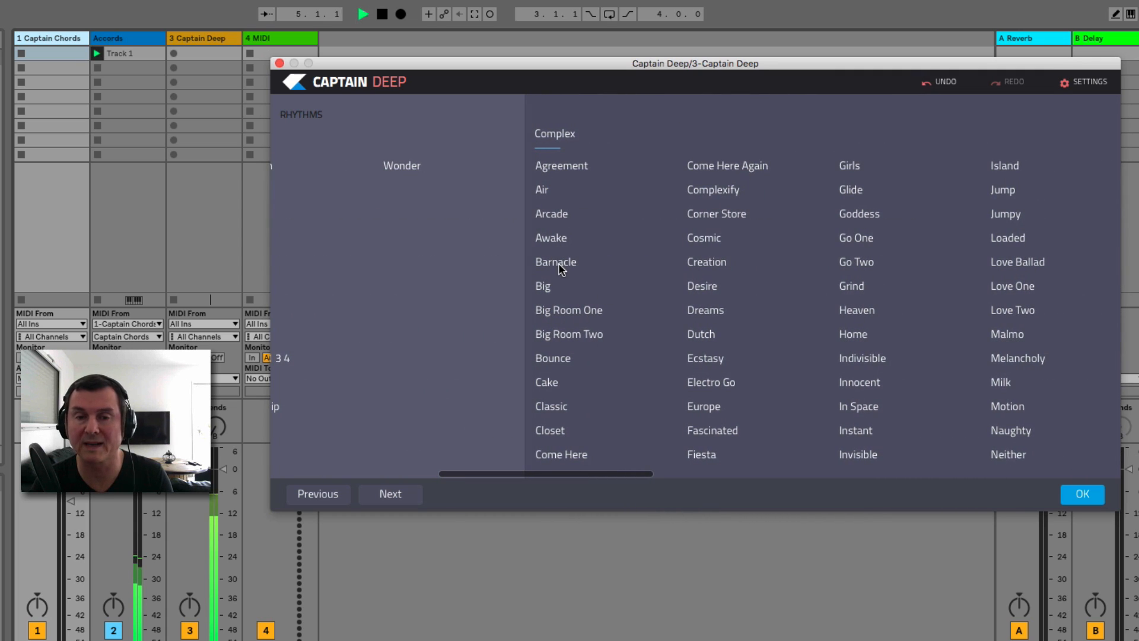
- Audition the complex bass rhythms Barnacle, Corner Store, Melancholy and Love Ballad while the chords play
left_click(558, 262)
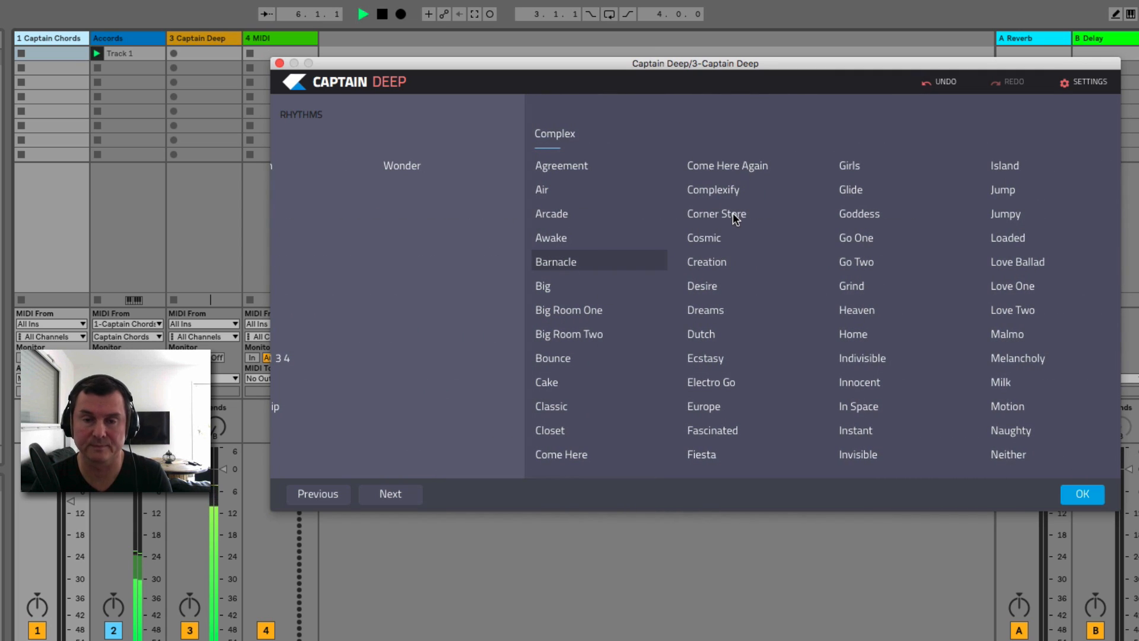
scroll(733, 219, "left", 1)
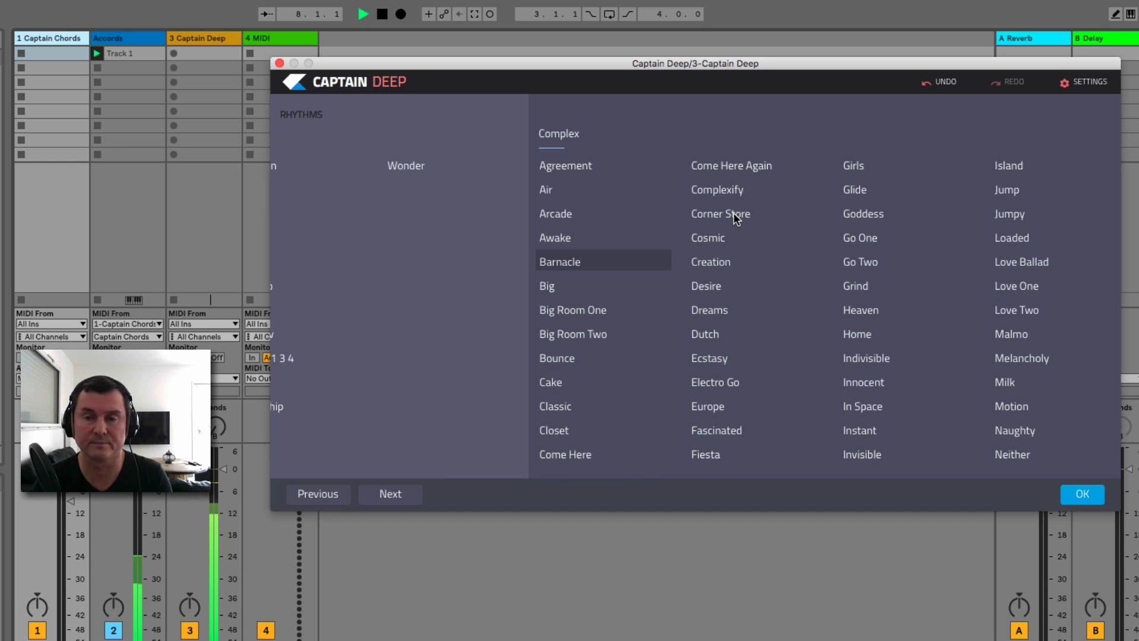
left_click(736, 219)
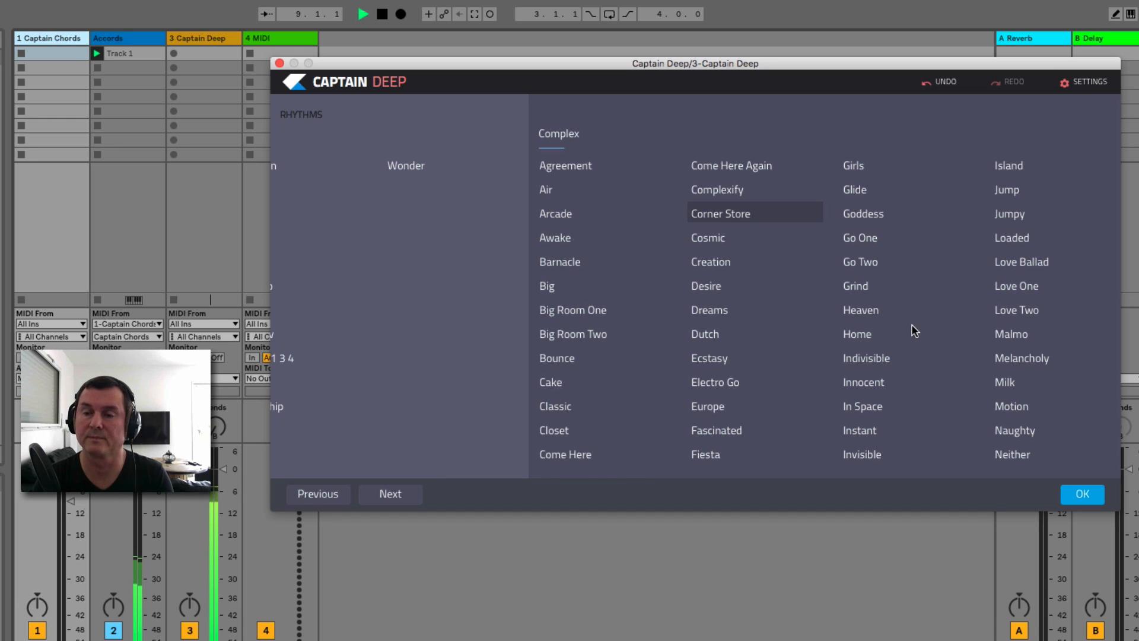
scroll(907, 326, "right", 3)
left_click(945, 359)
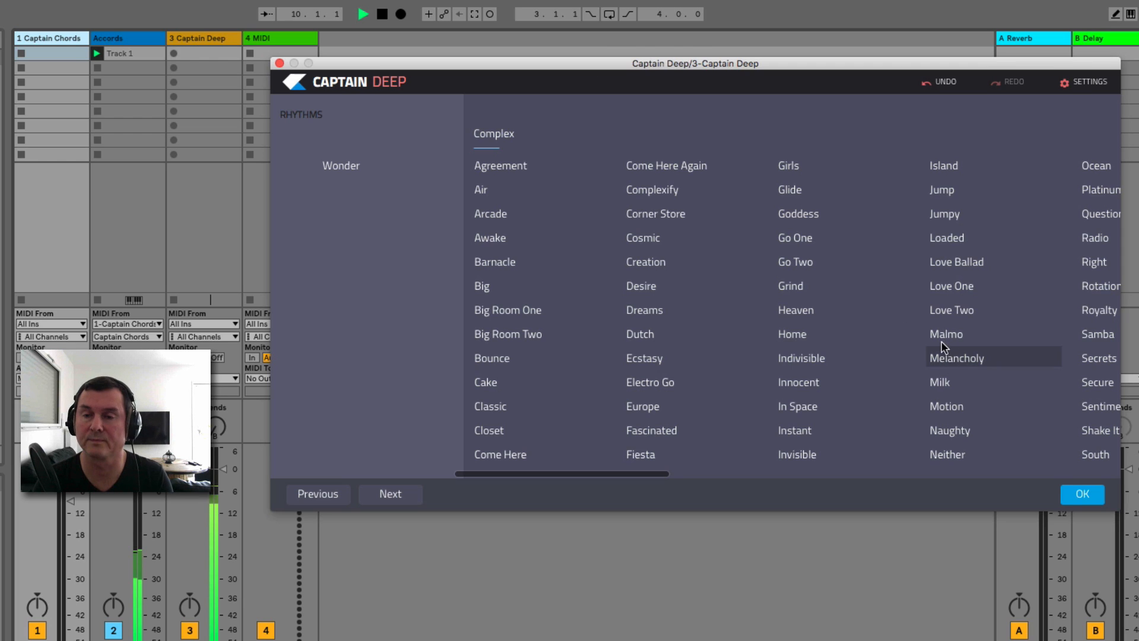
scroll(943, 350, "right", 6)
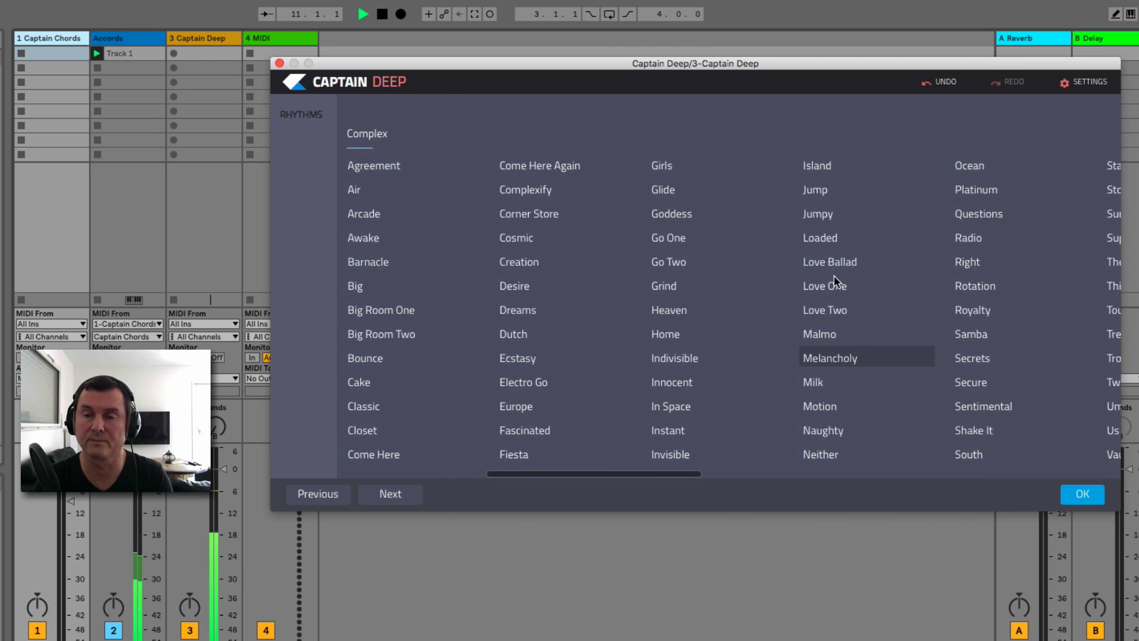
left_click(836, 262)
scroll(854, 283, "right", 6)
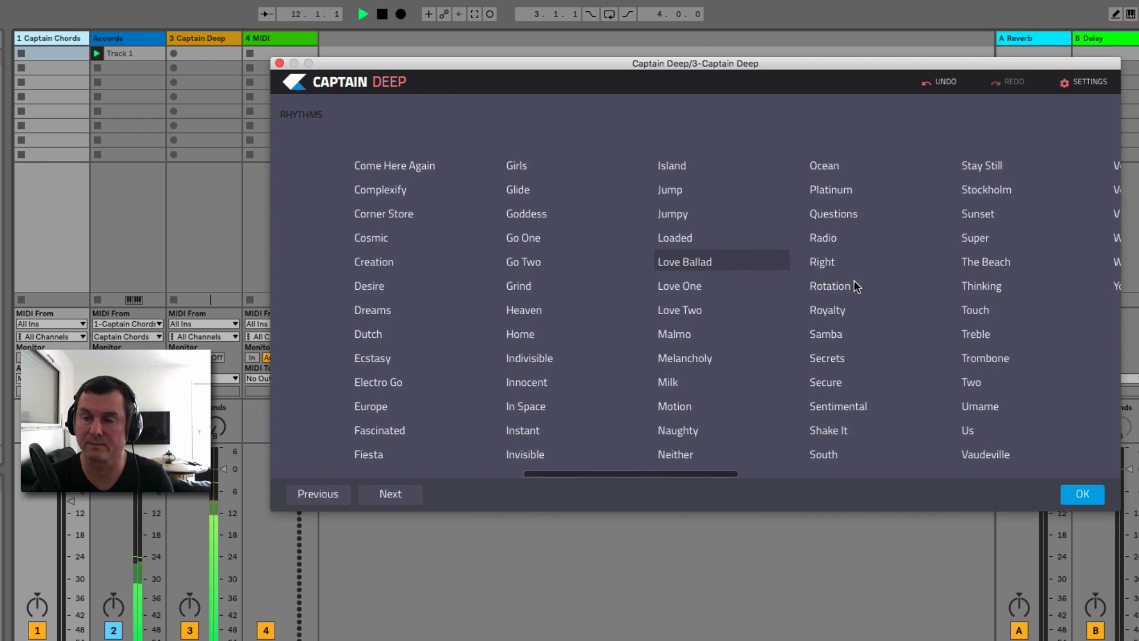
scroll(857, 287, "right", 6)
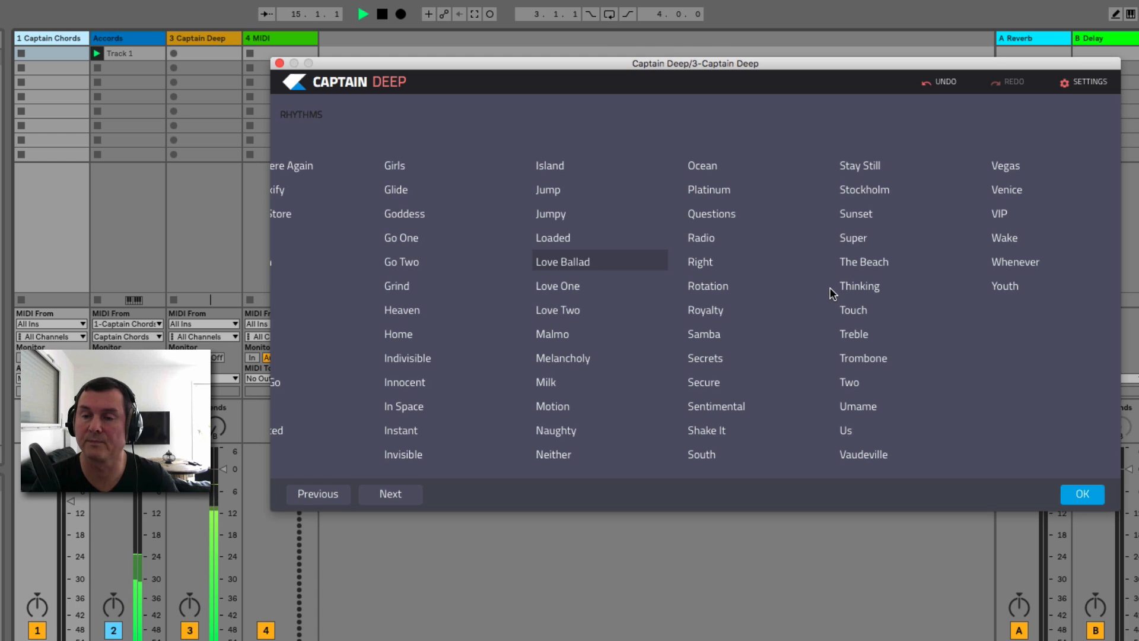
scroll(832, 294, "left", 5)
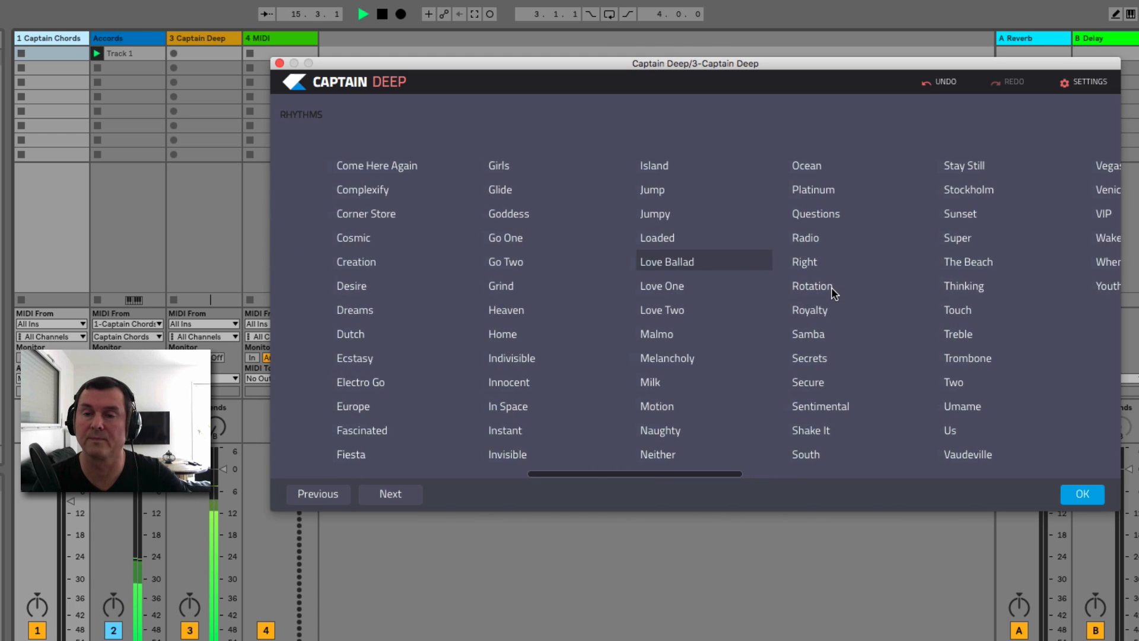
- Try the Sunset rhythm, then set the bass line rhythm to Sentimental and stop playback
left_click(949, 215)
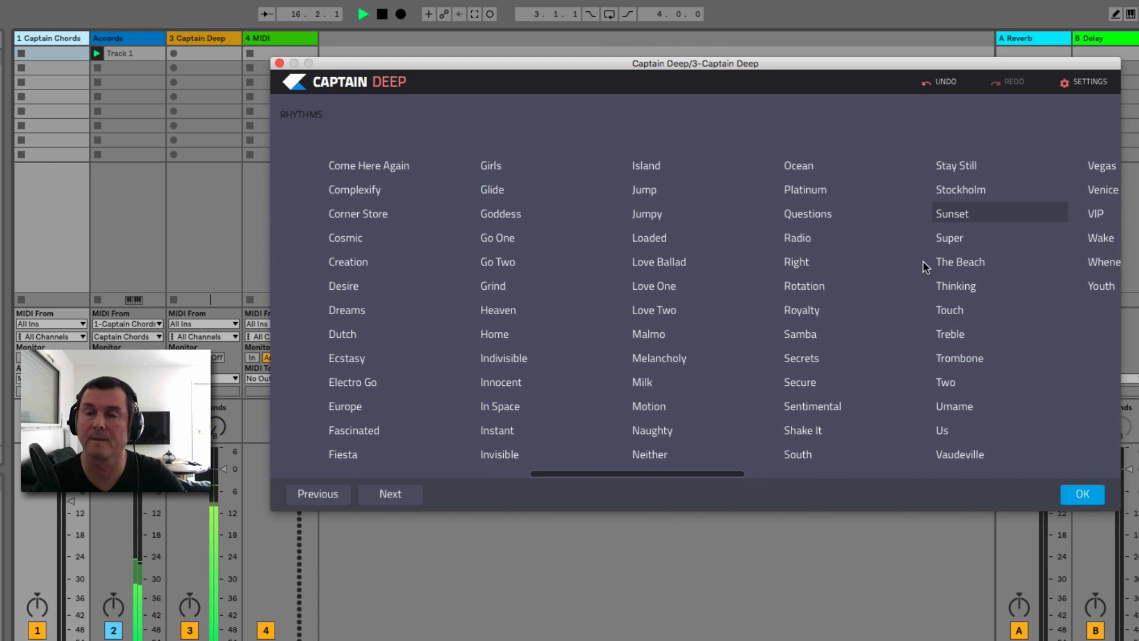
left_click(834, 408)
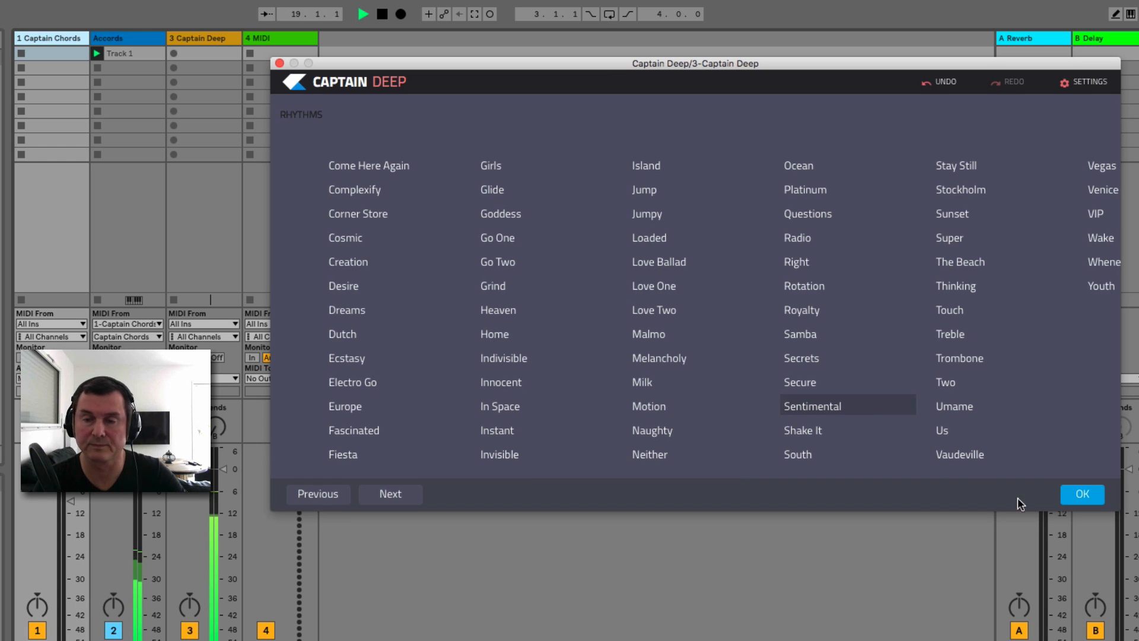
left_click(1076, 498)
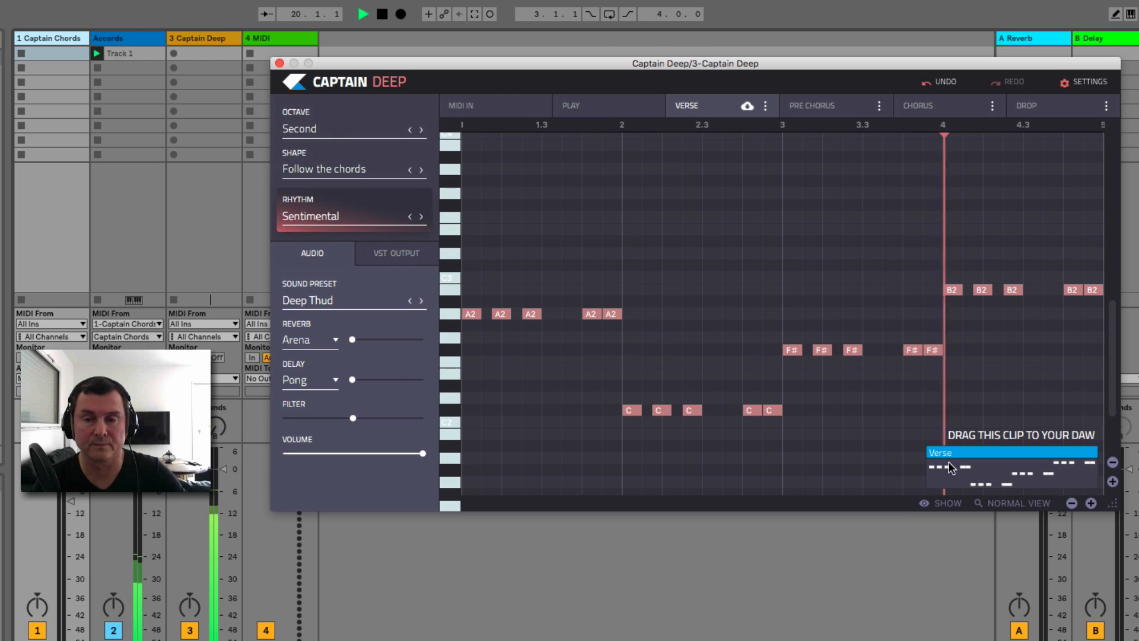
key("space")
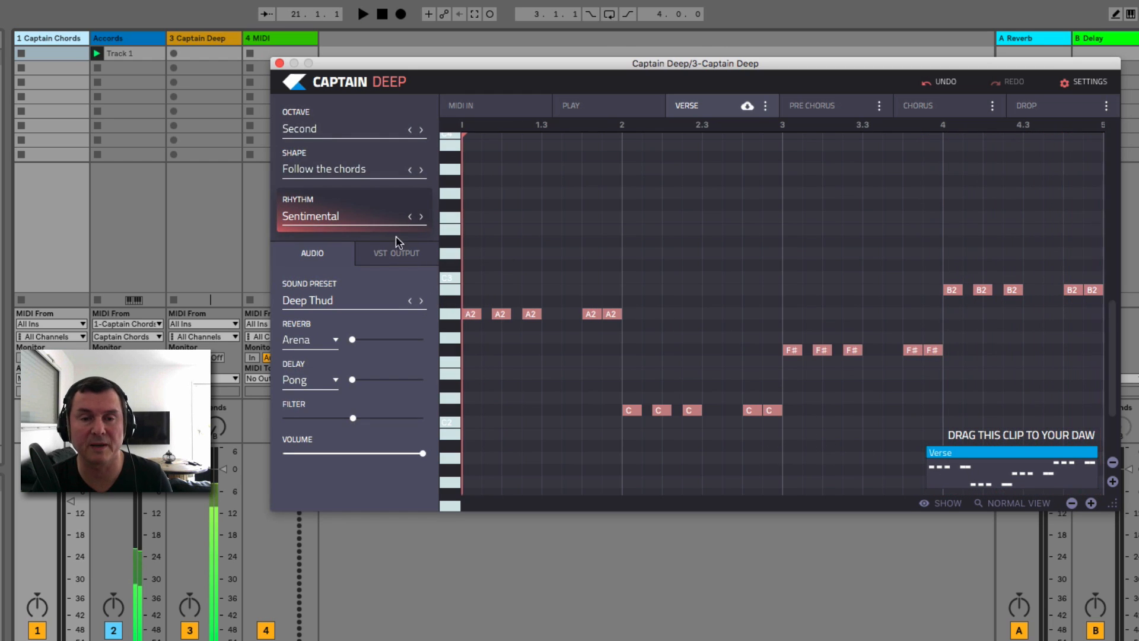
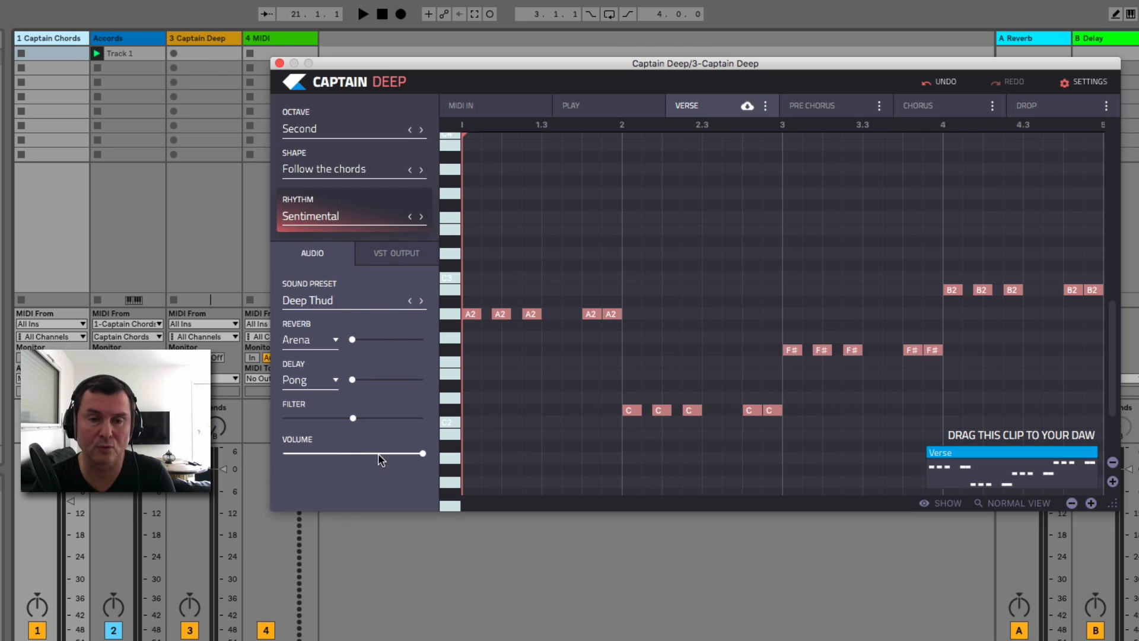
- Briefly play the bass line, then place the Verse clip in the first slot of the 3 Captain Deep track
left_click_drag(420, 456, 444, 465)
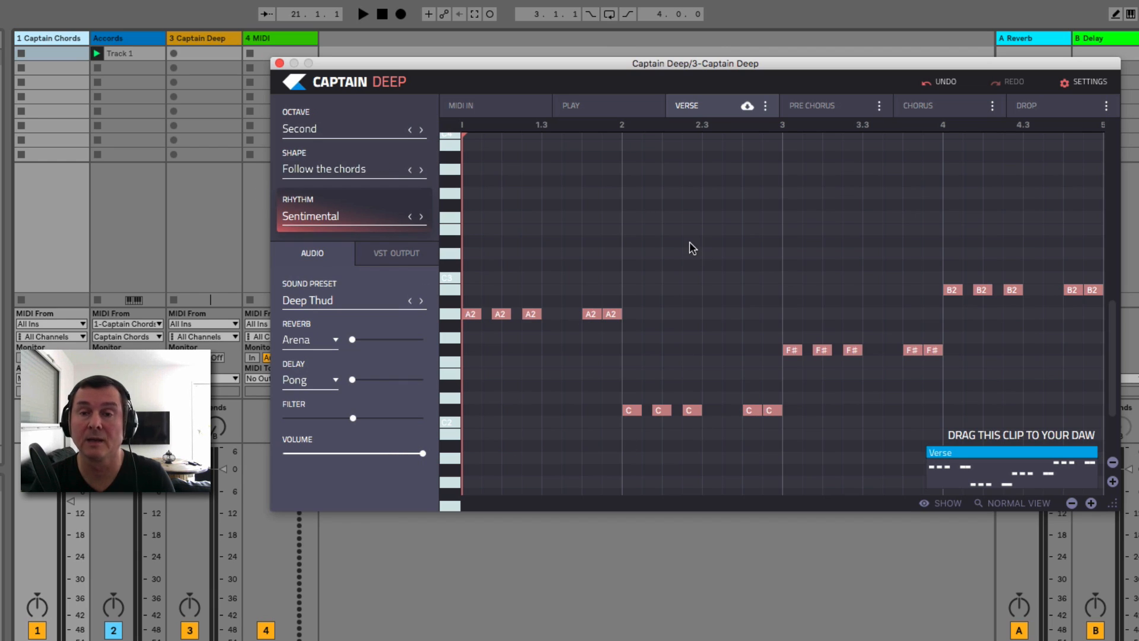
key("space")
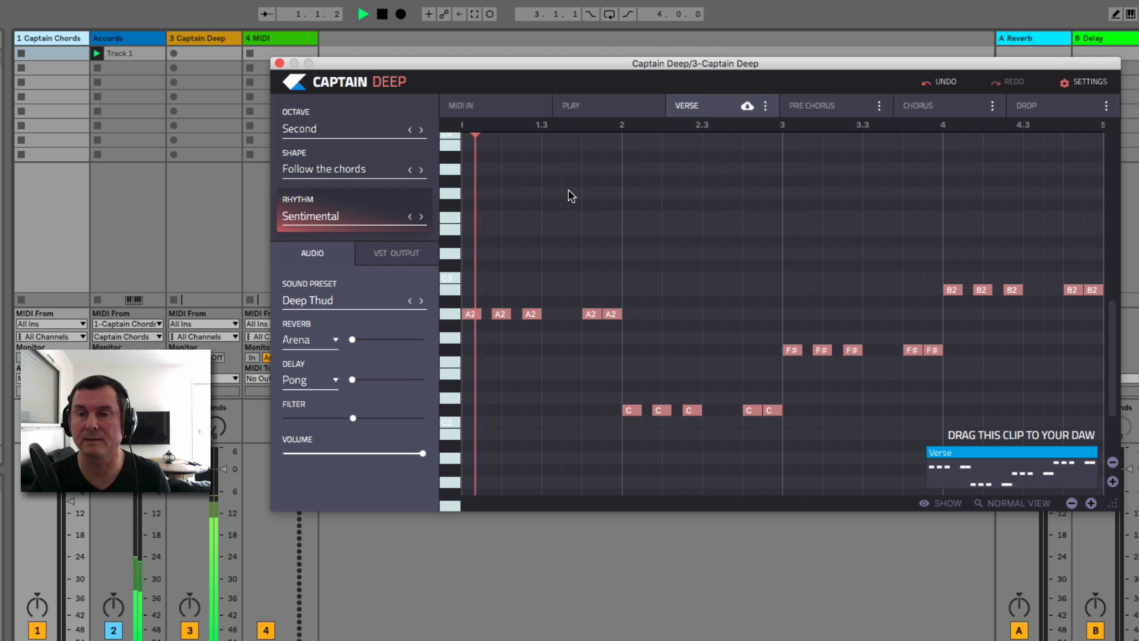
key("space")
left_click_drag(966, 455, 204, 63)
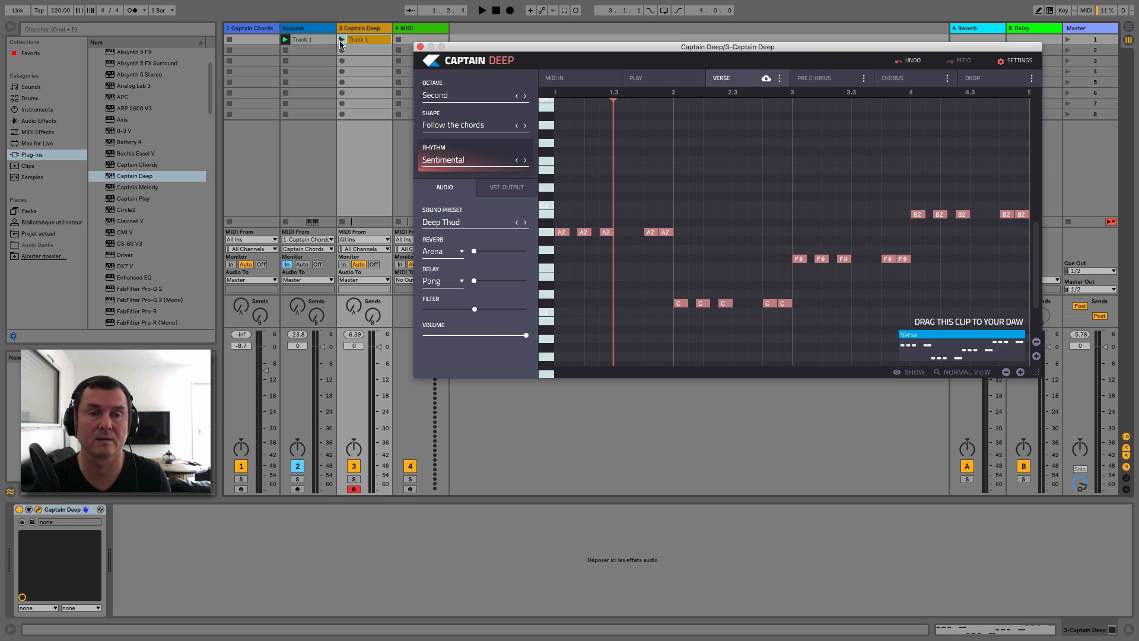
- Launch the new bass clip and lower the Captain Deep track's volume to -3.7 dB
left_click(341, 42)
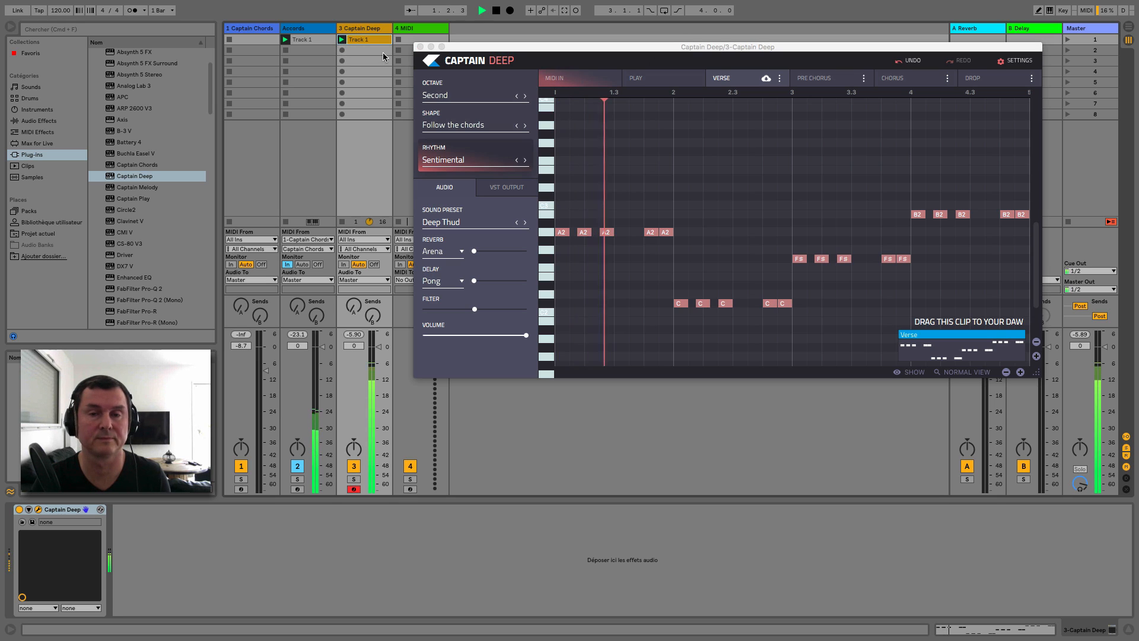
mouse_move(380, 348)
left_mouse_down()
mouse_move(380, 367)
mouse_move(322, 348)
mouse_move(378, 356)
left_mouse_up()
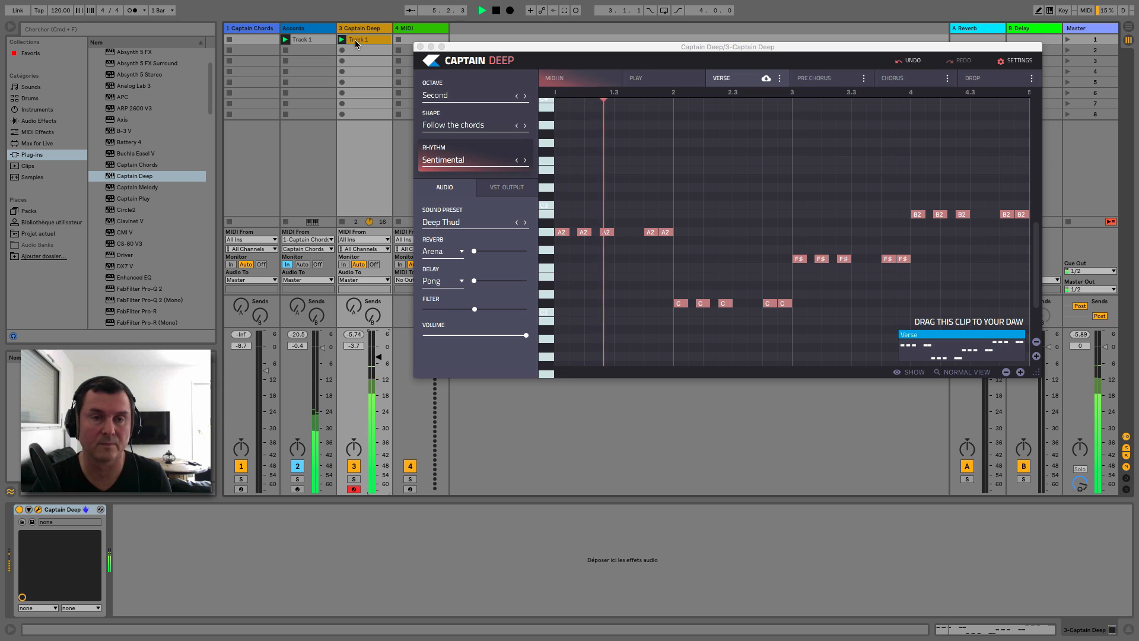
- Show the bass clip's notes folded to only the used pitches and close the Captain Deep window
key("shift+Tab")
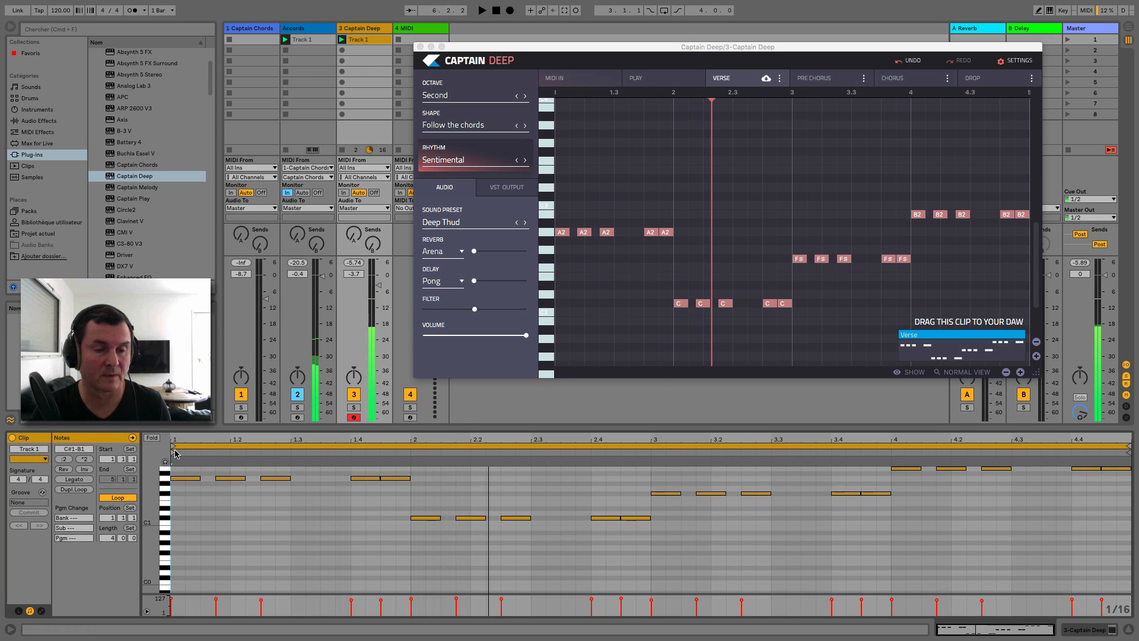
left_click(155, 438)
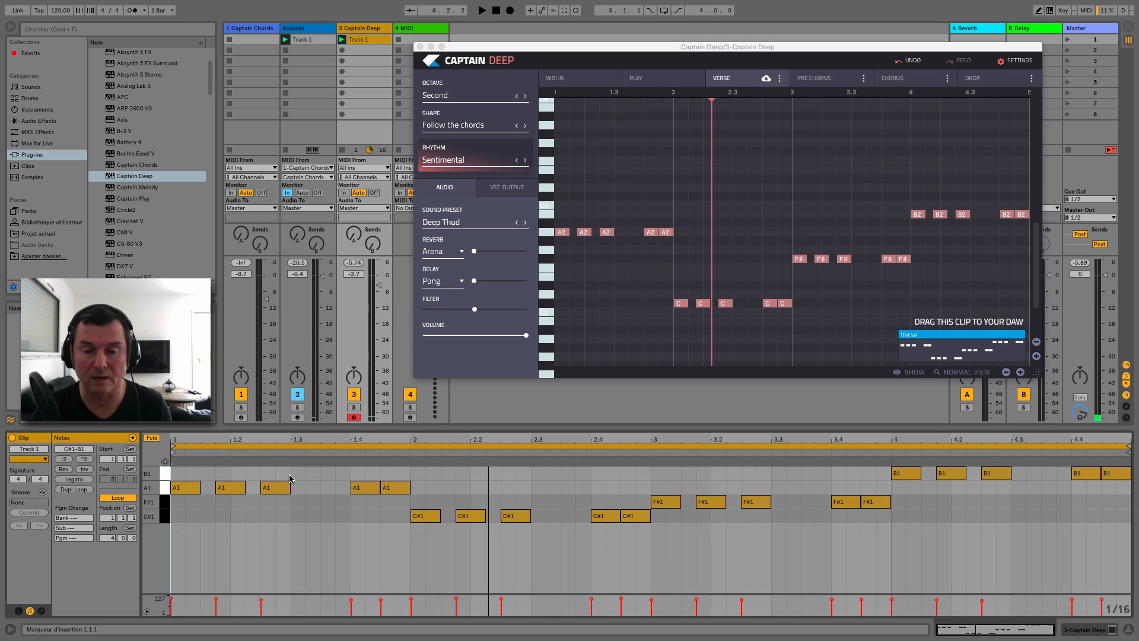
left_click(152, 439)
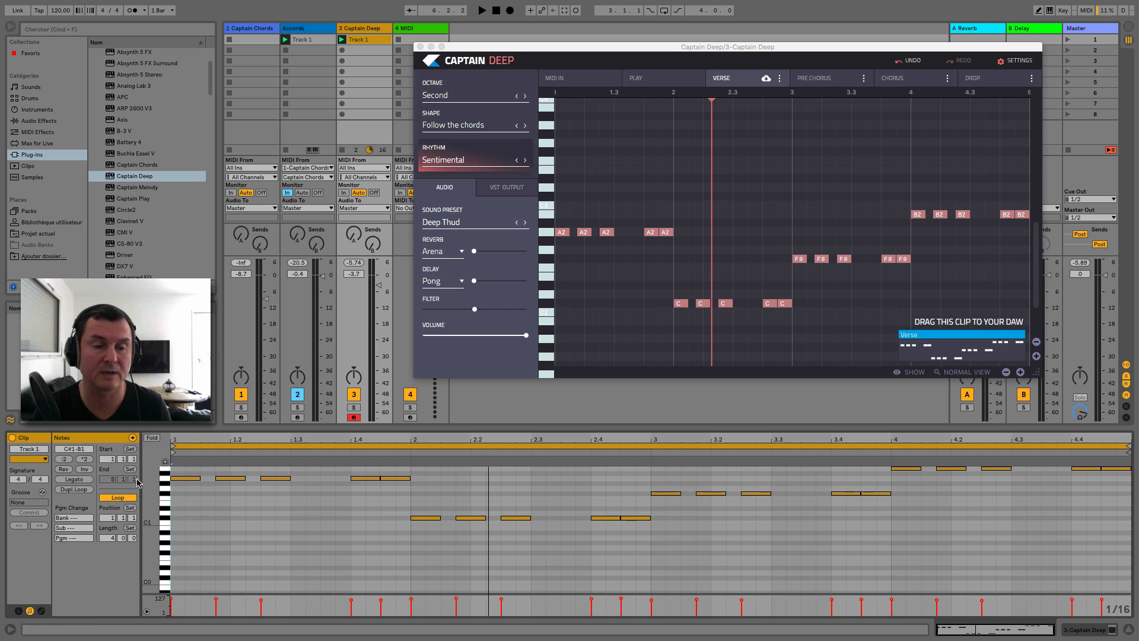
left_click(152, 439)
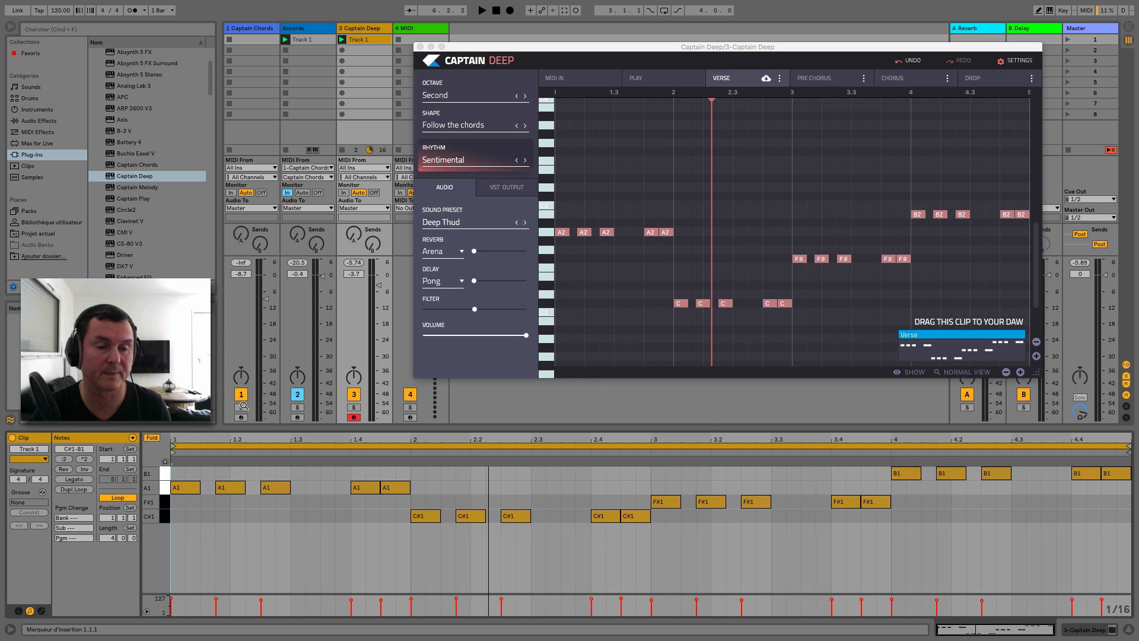
left_click(420, 46)
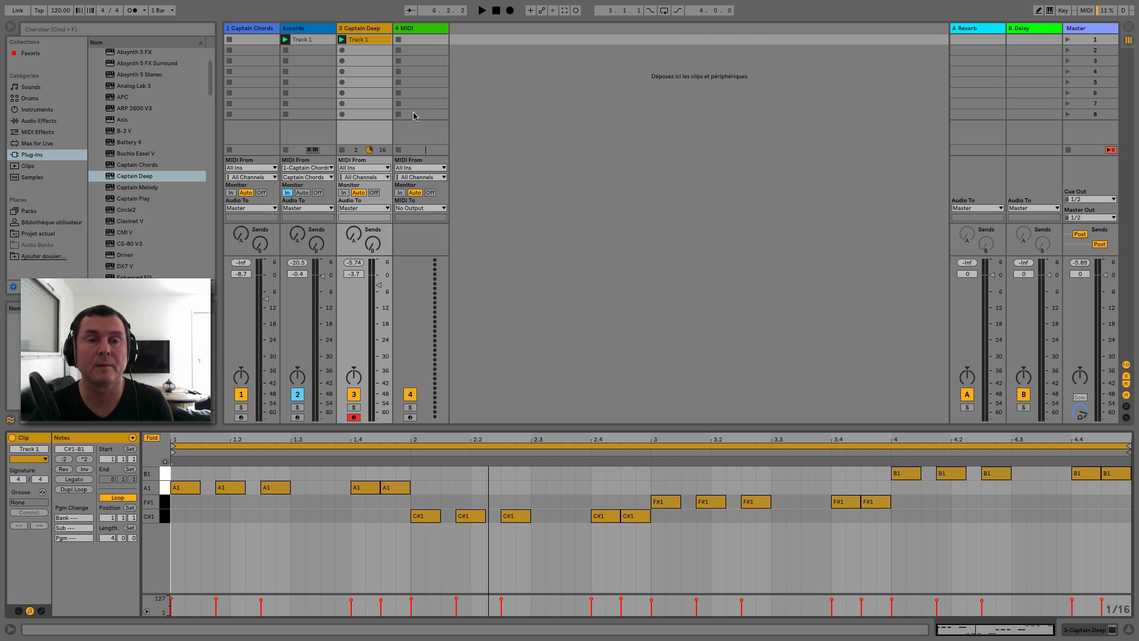
- Load Captain Melody onto the 4 MIDI track and connect it to Captain Chords
left_click(137, 188)
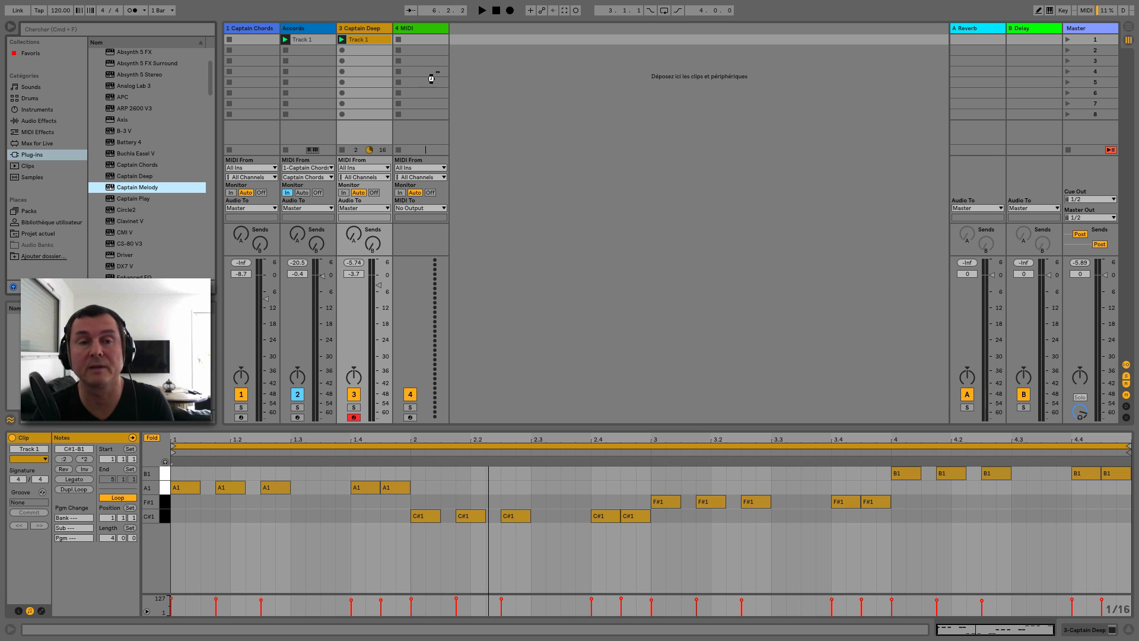
left_click_drag(431, 79, 432, 77)
left_click_drag(436, 138, 620, 64)
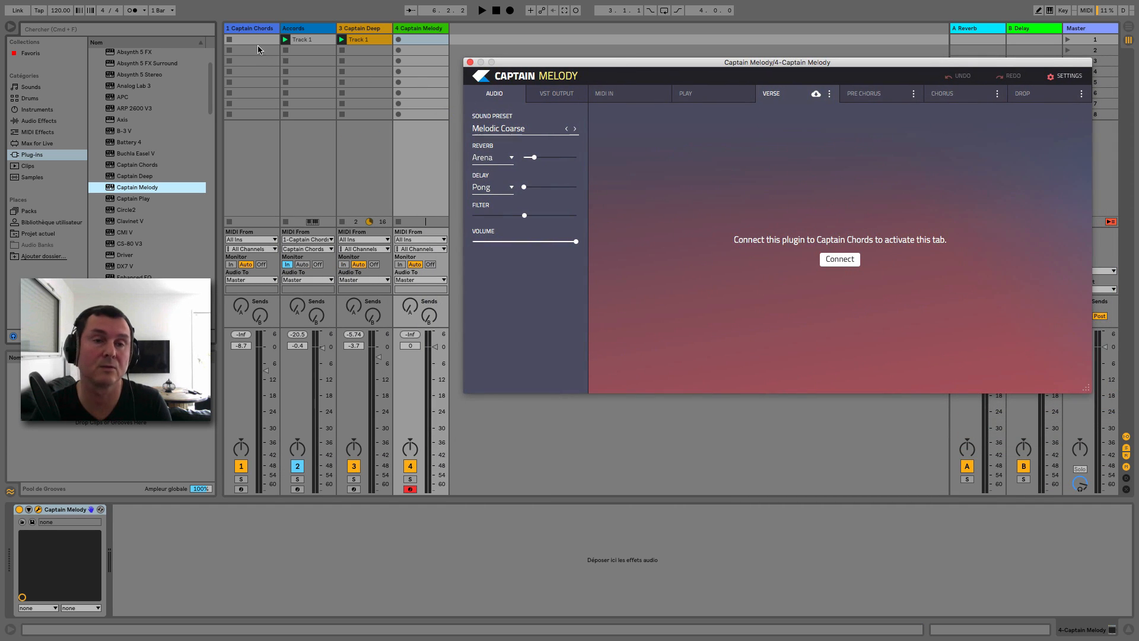
left_click(839, 260)
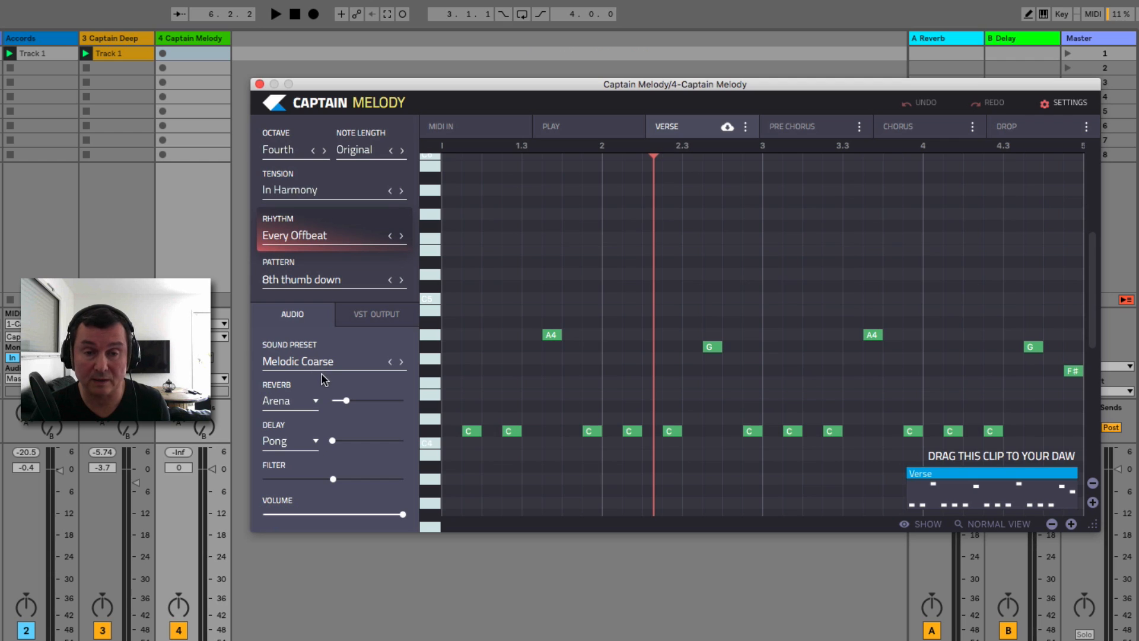
- Audition pluck sounds during playback and set the melody's sound preset to Deep Plucky Lead
key("space")
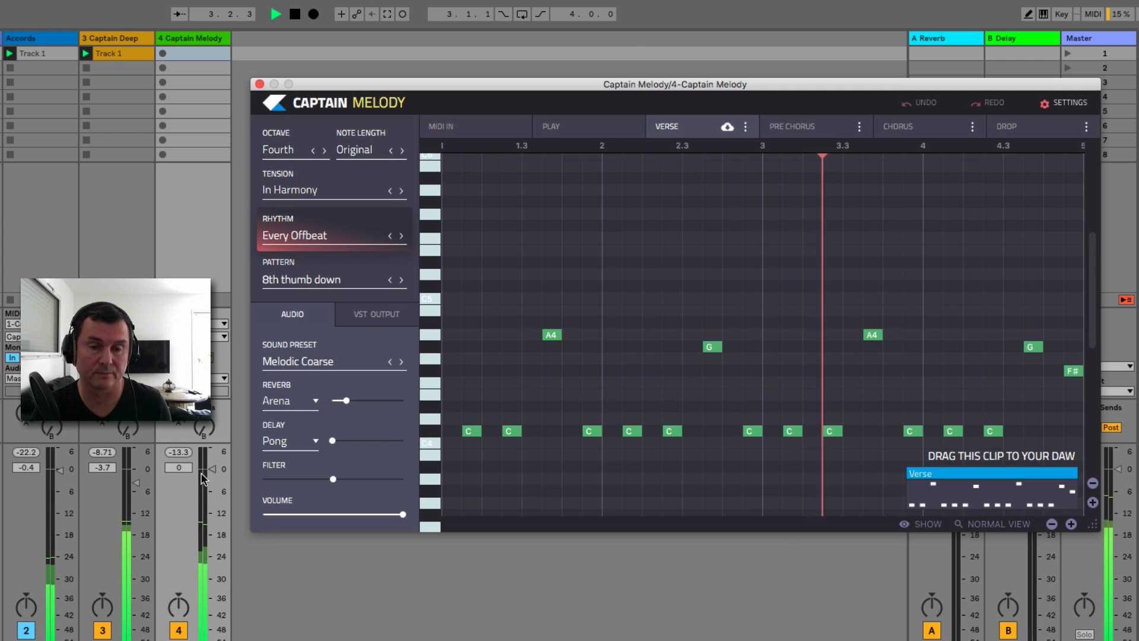
left_click(298, 359)
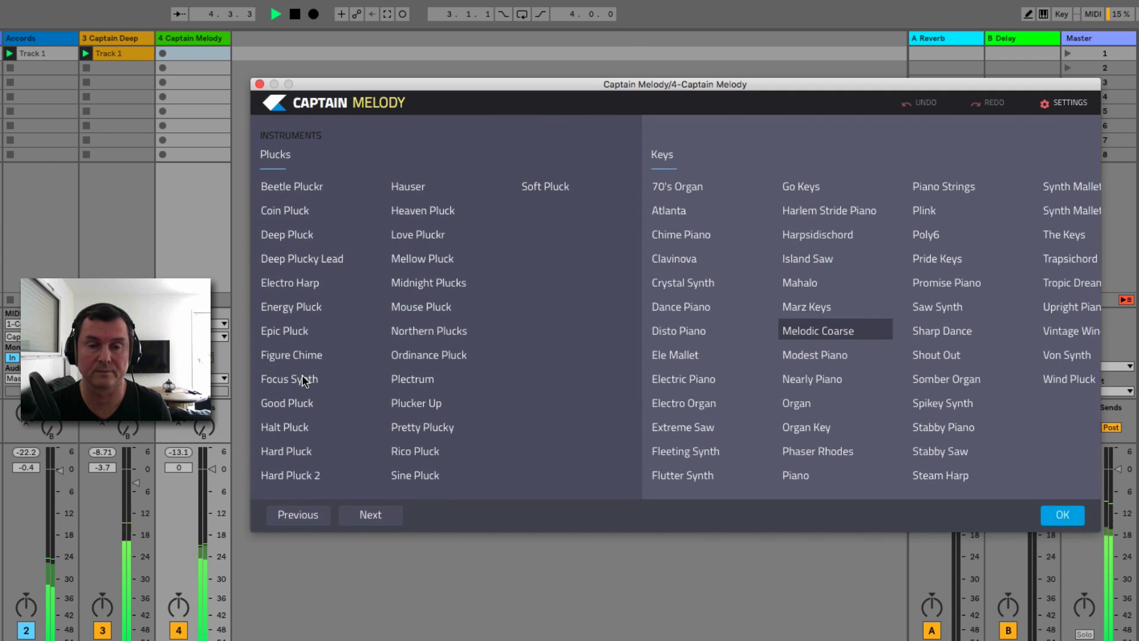
left_click(298, 184)
left_click(294, 208)
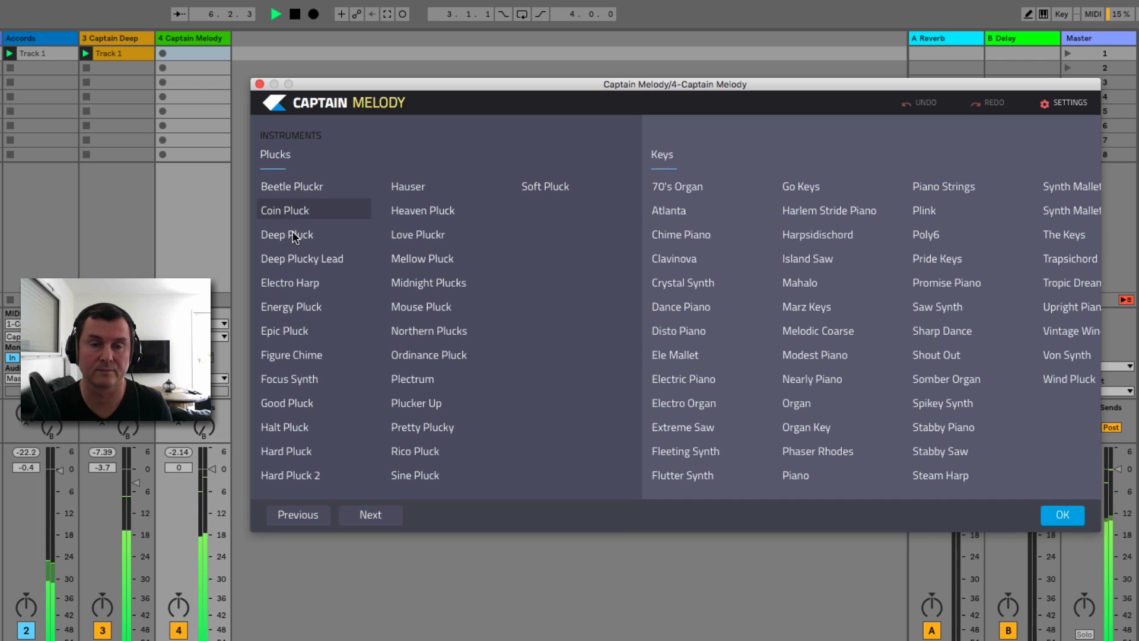
left_click(291, 234)
left_click(305, 261)
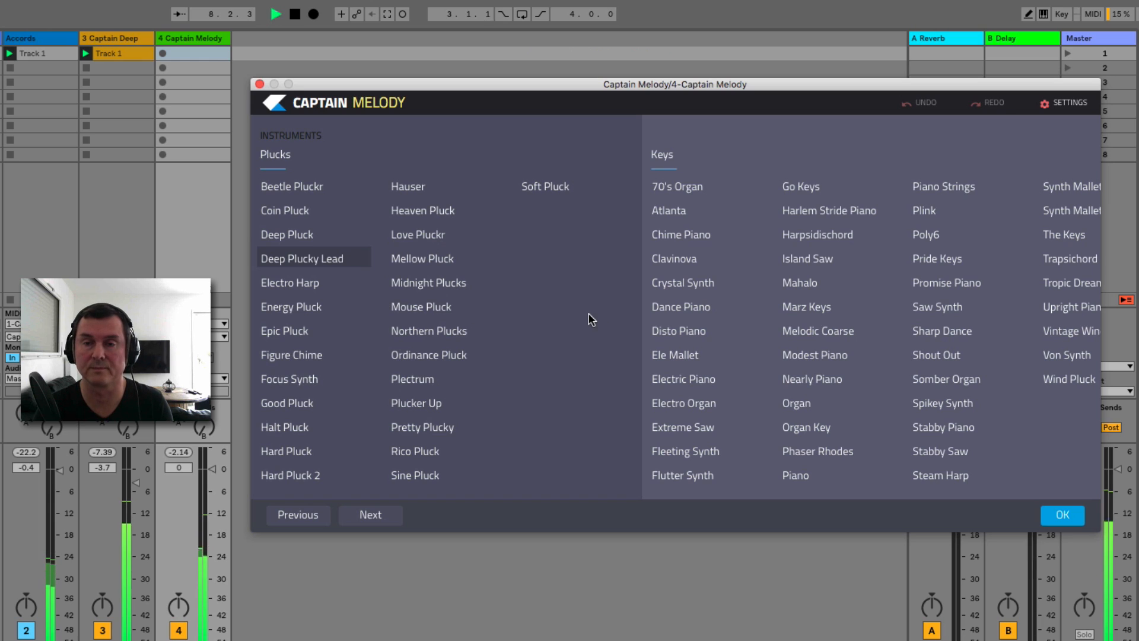
left_click(1053, 516)
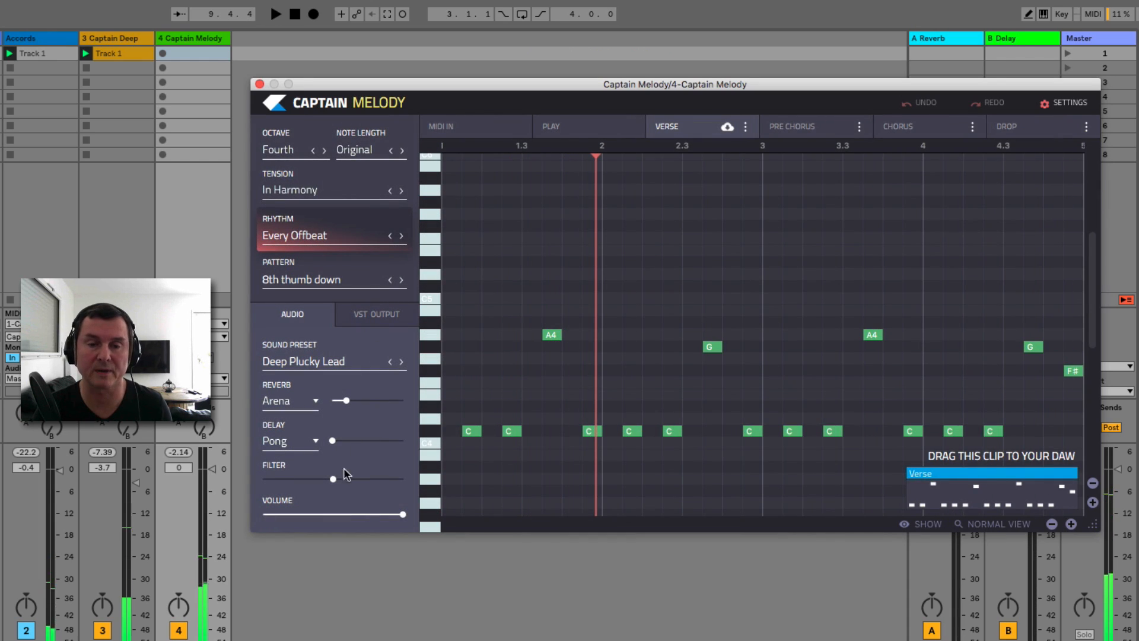
- Lower the Captain Melody track's volume to -4.0 dB and Captain Deep's to -4.8 dB, and briefly play the mix
left_click_drag(213, 469, 212, 493)
key("space")
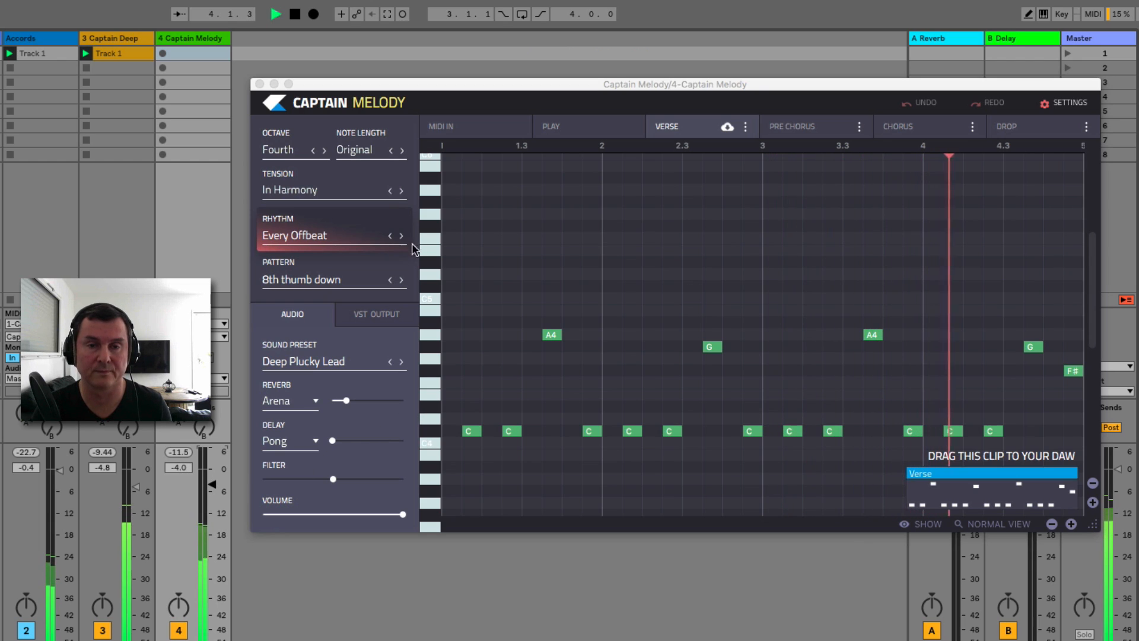
key("space")
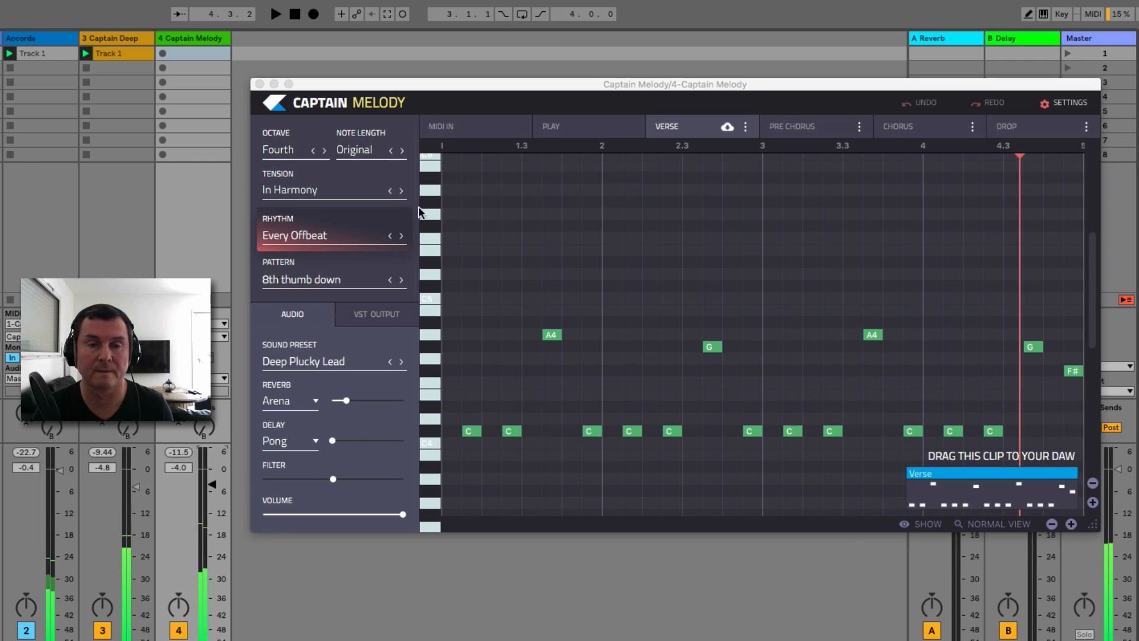
- Set the melody's tension to Chords Notes Only and play the result
left_click(344, 189)
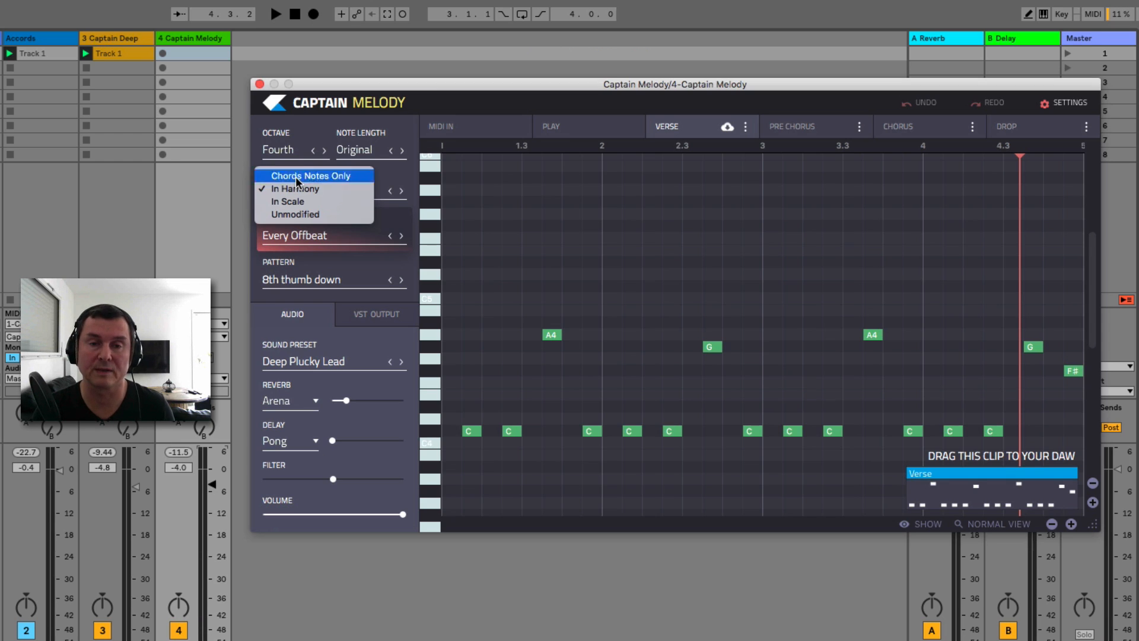
left_click(298, 178)
key("space")
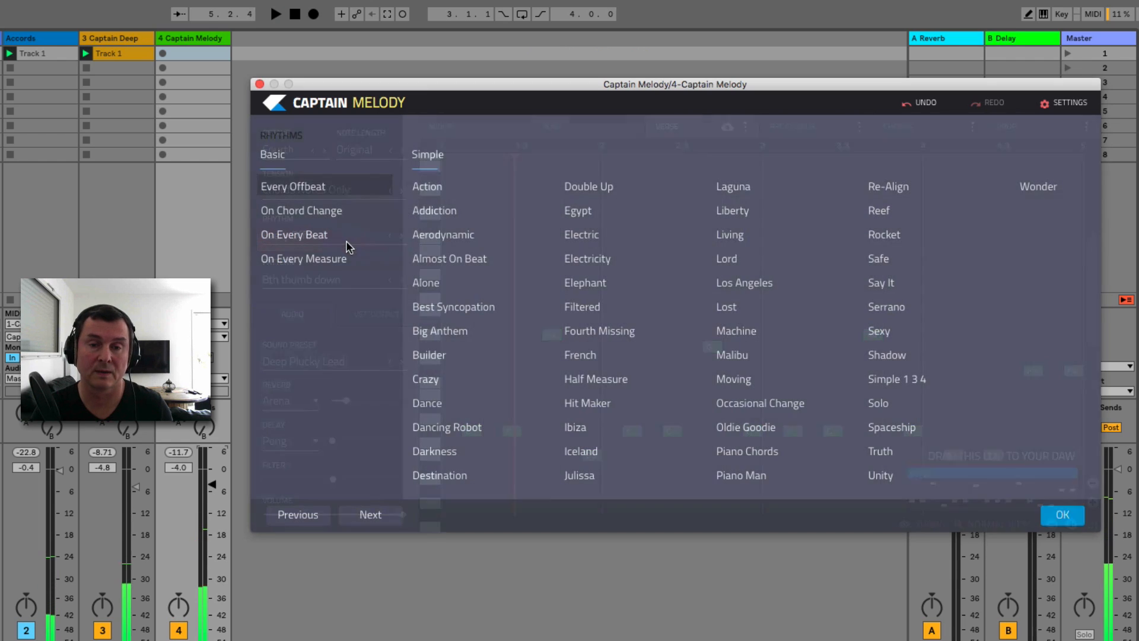
- Try the On Chord Change, On Every Measure and On Every Beat rhythms for the Verse melody
left_click(350, 236)
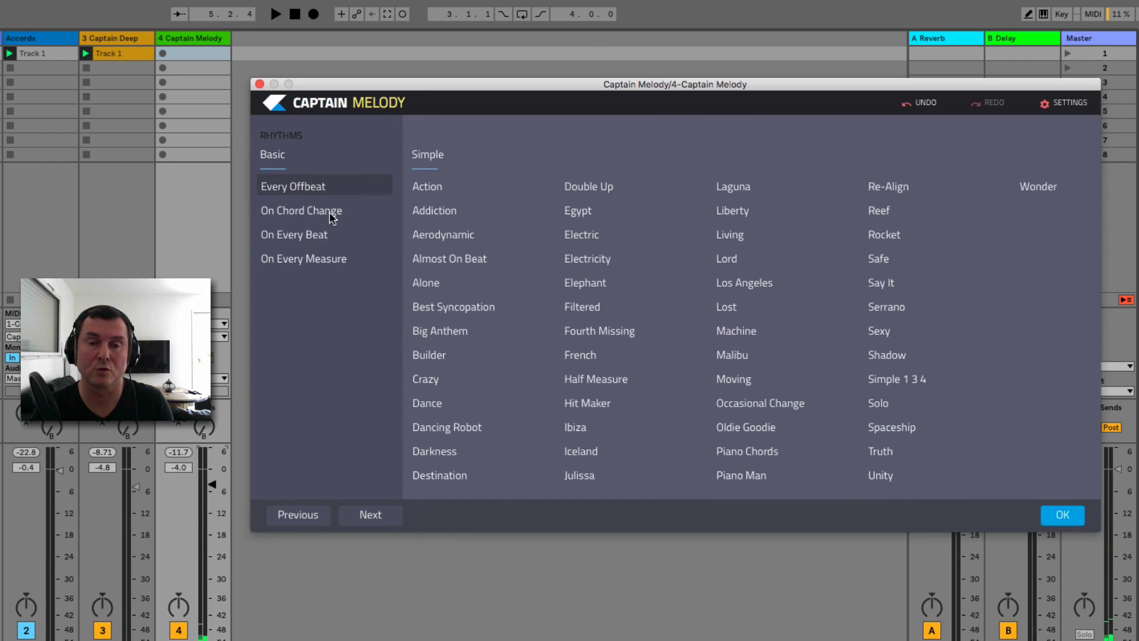
left_click(315, 212)
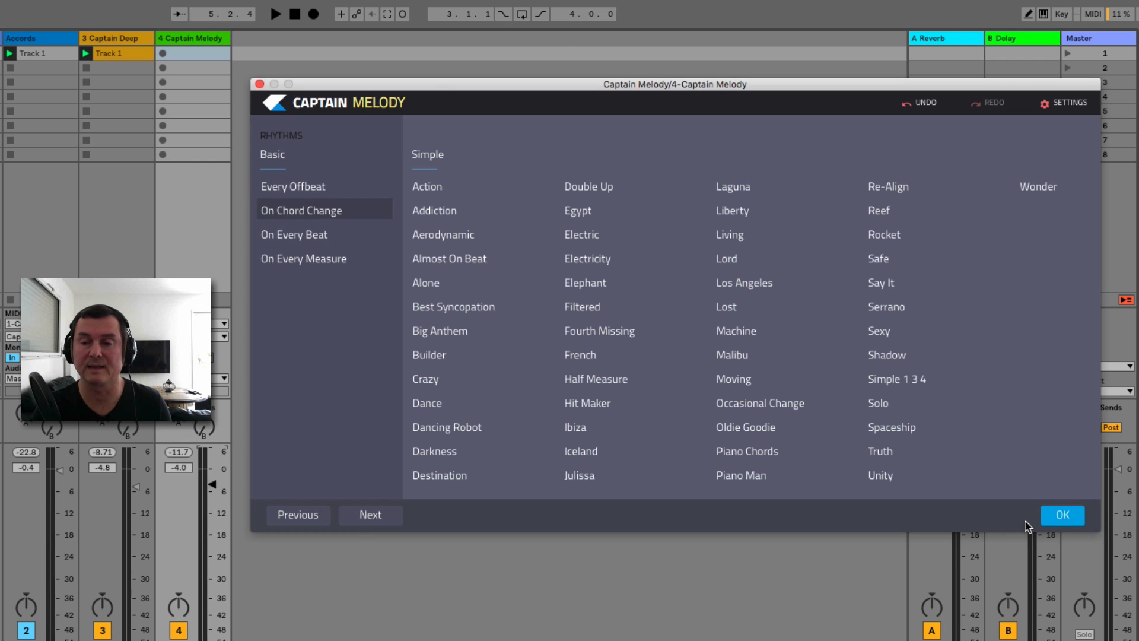
left_click(1058, 515)
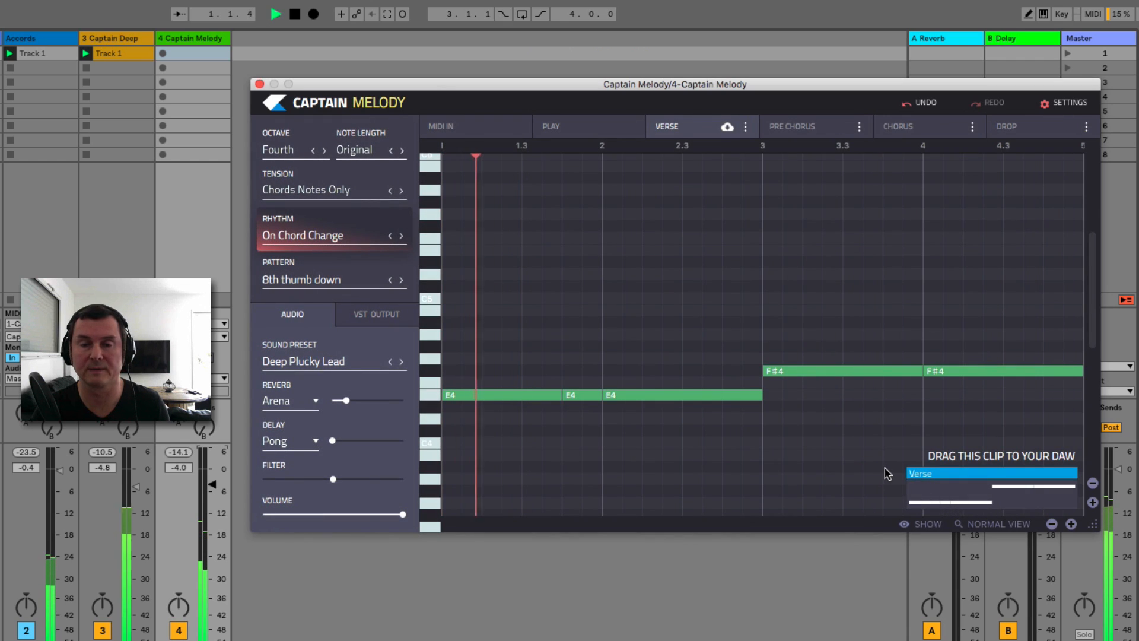
left_click(346, 237)
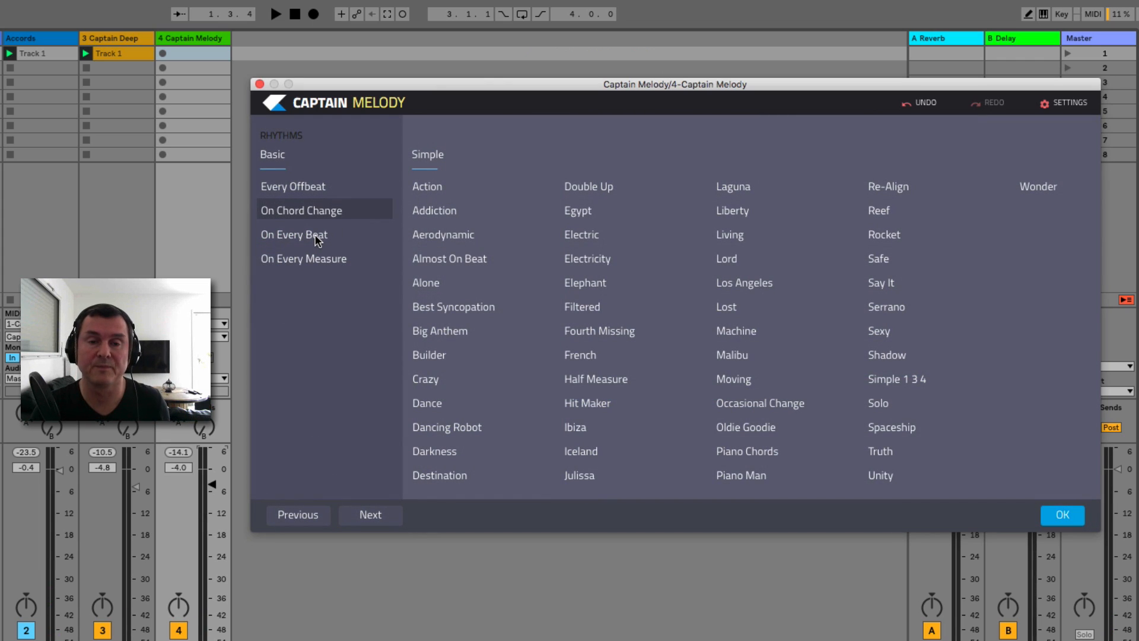
left_click(316, 263)
left_click(1051, 516)
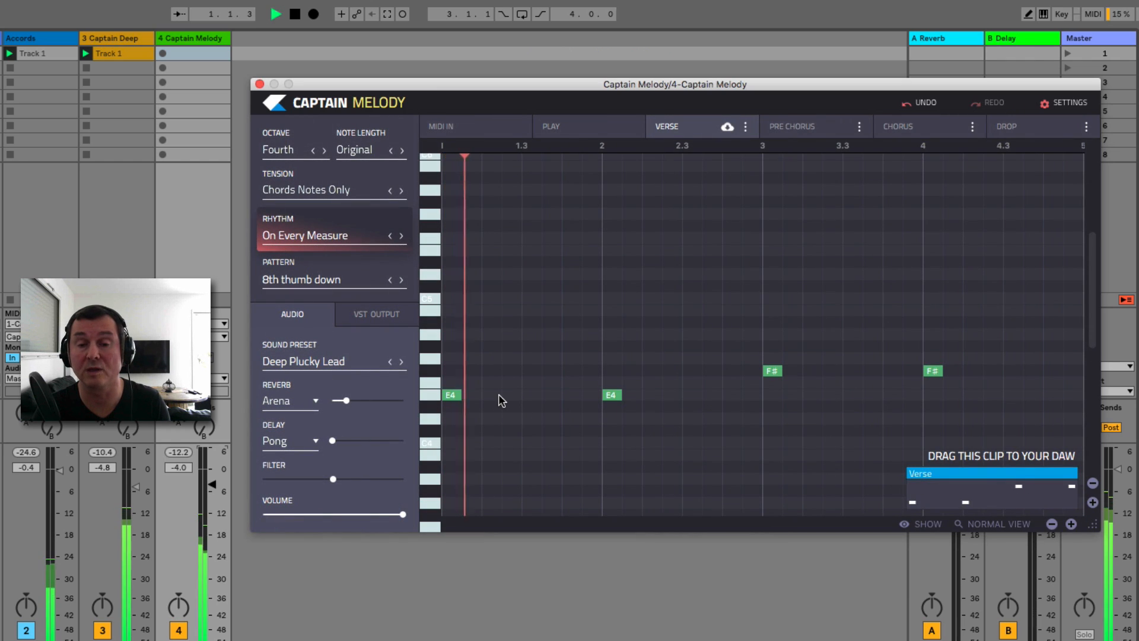
left_click(332, 237)
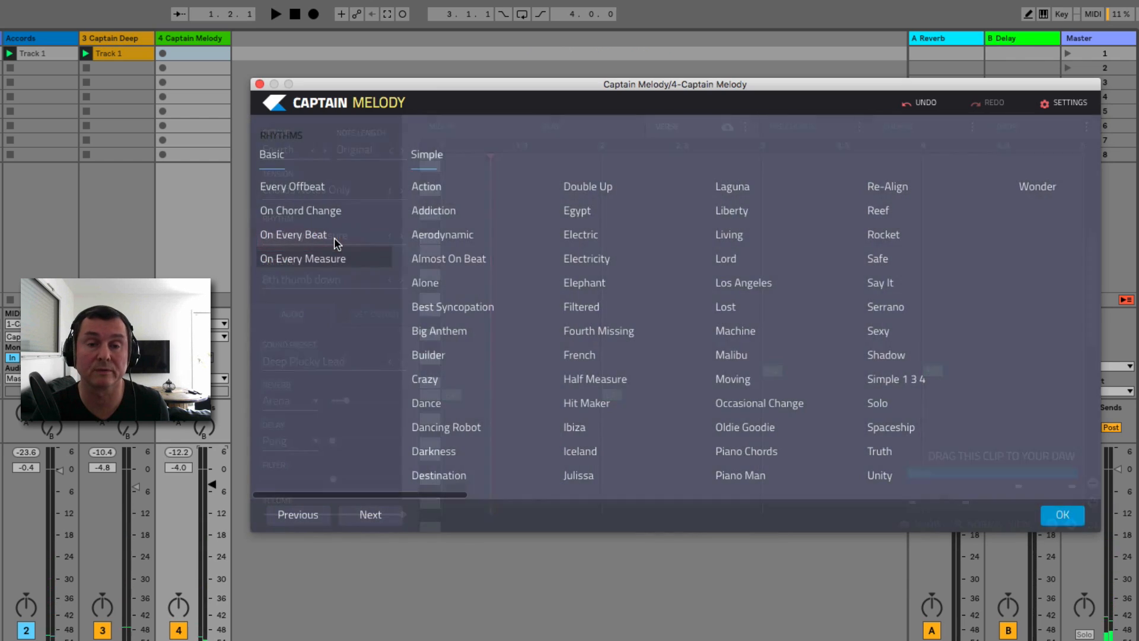
left_click(324, 236)
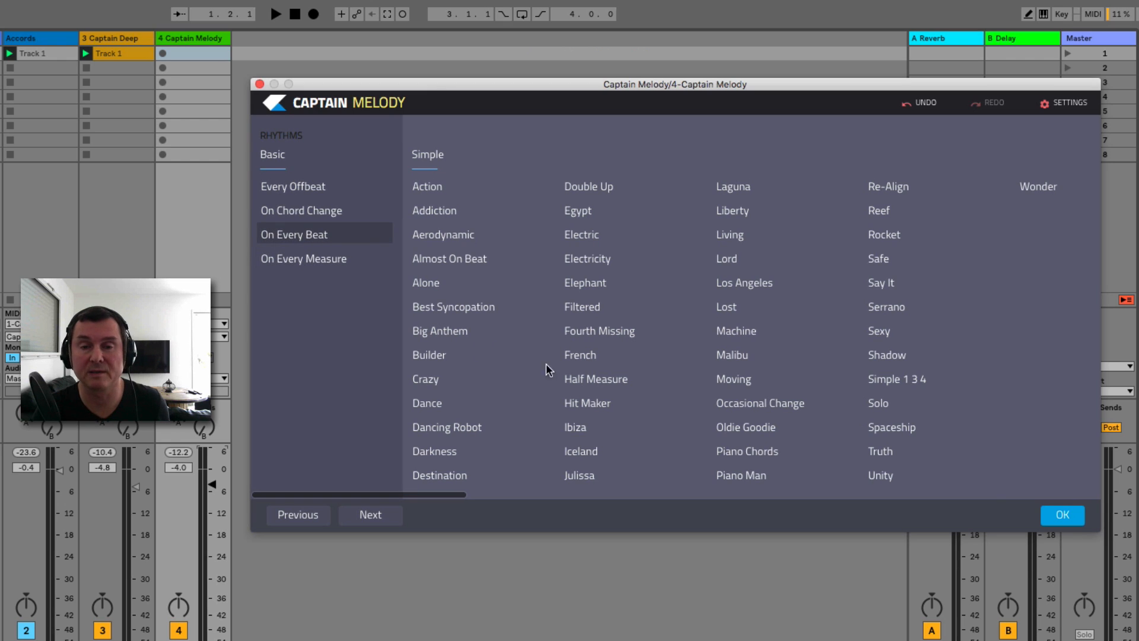
left_click(1065, 518)
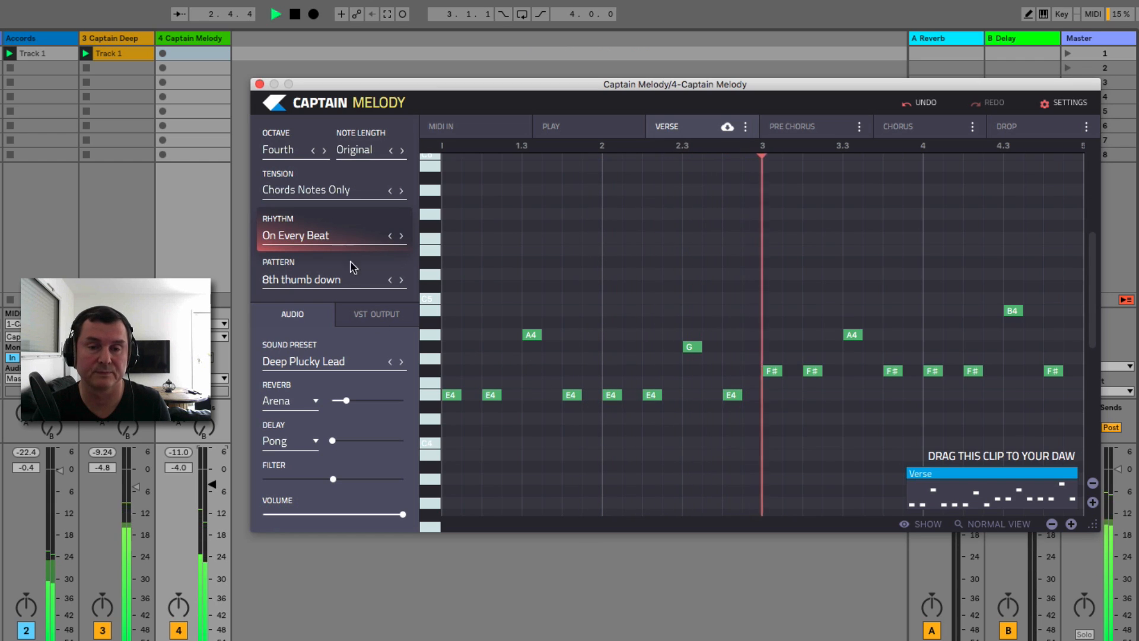
- Audition the Arp 15 and Arp 42 patterns during playback and apply Arp 42 to the Verse melody
left_click(354, 283)
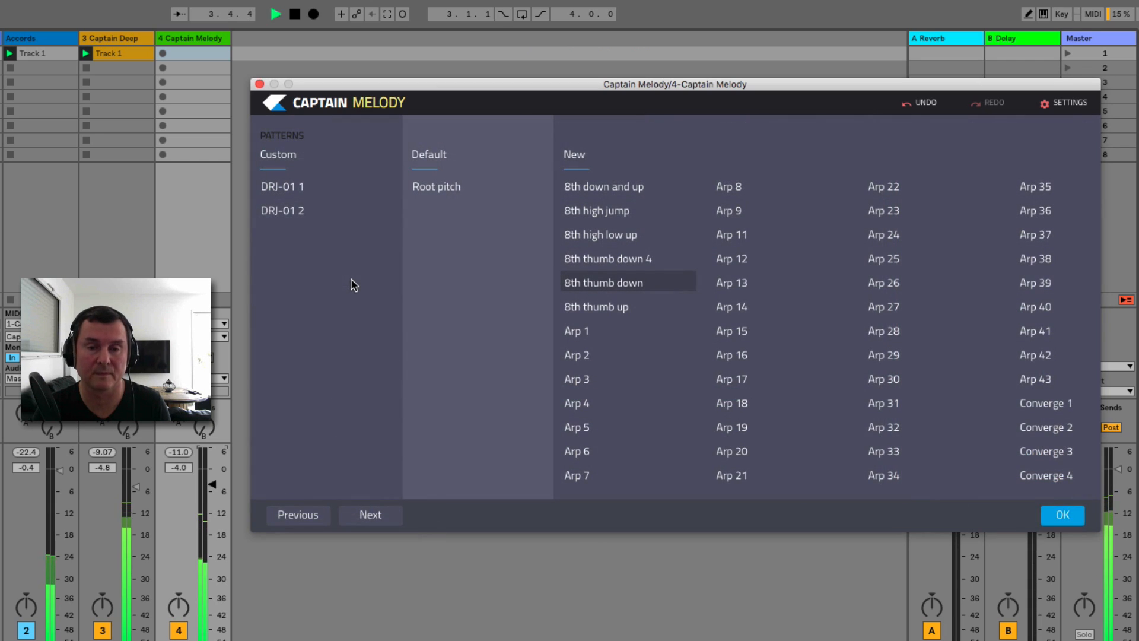
scroll(651, 314, "right", 3)
left_click(587, 332)
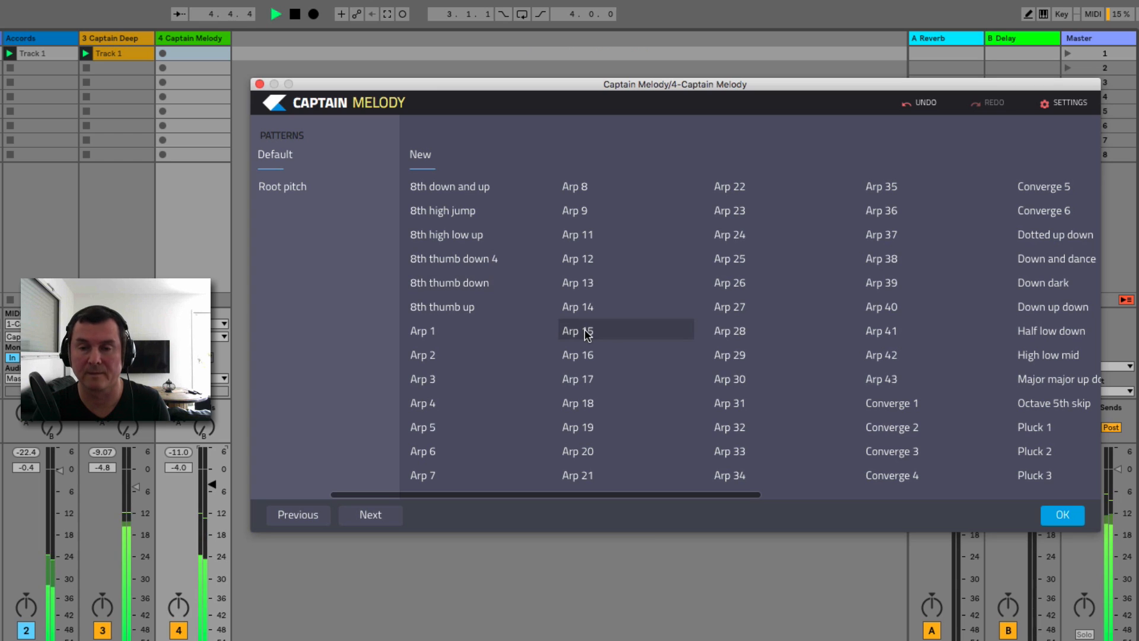
scroll(786, 353, "right", 3)
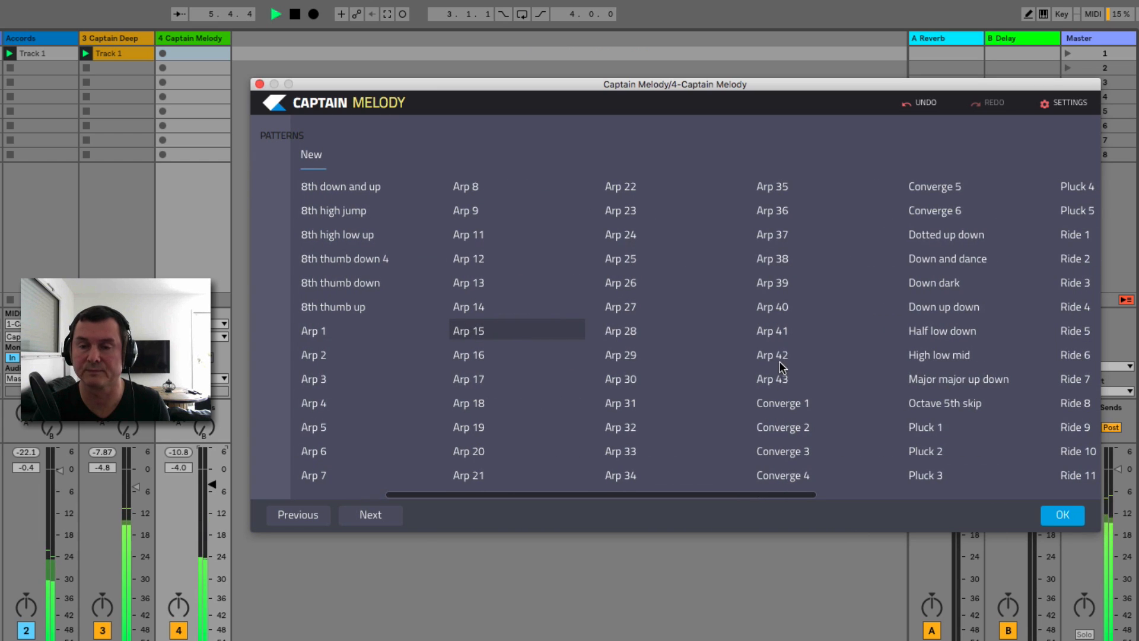
left_click(779, 360)
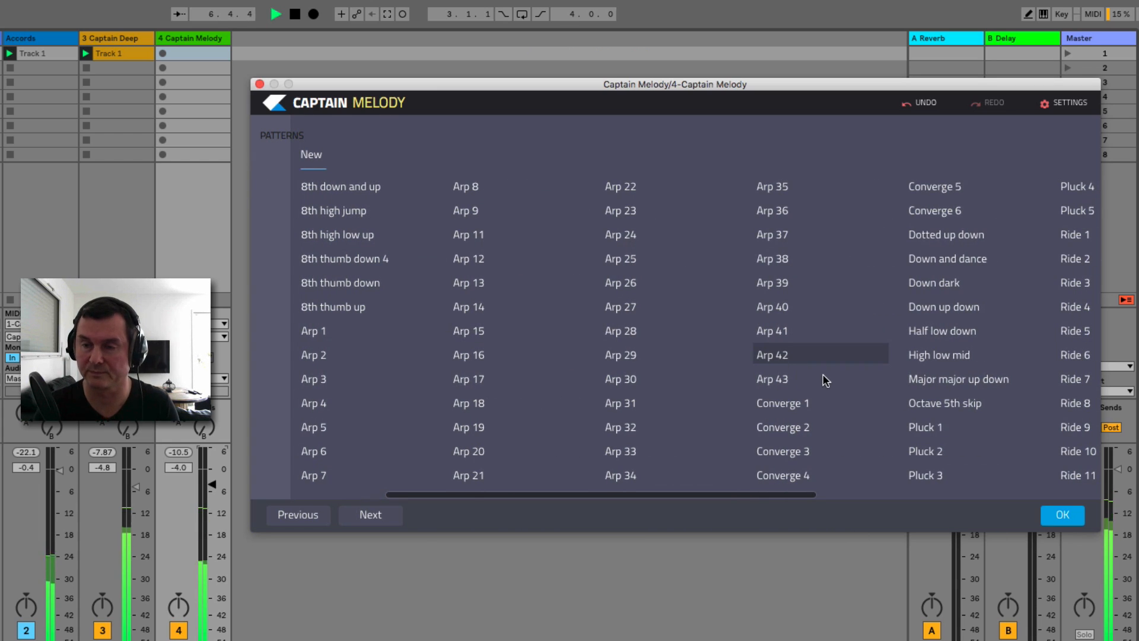
scroll(826, 379, "right", 3)
scroll(754, 375, "right", 3)
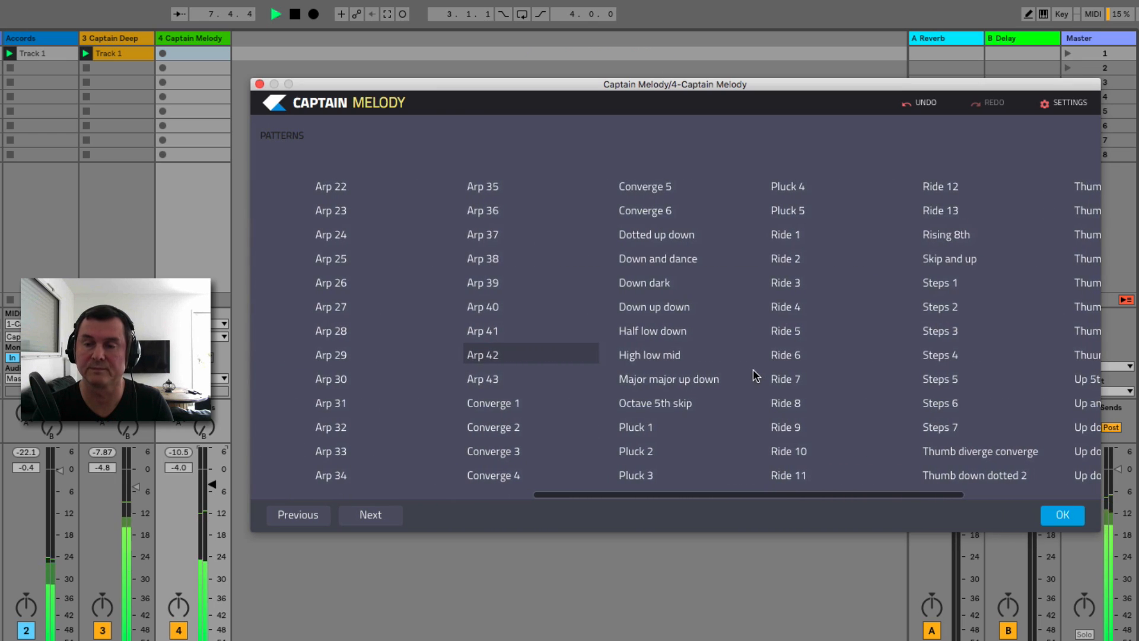
left_click(1052, 513)
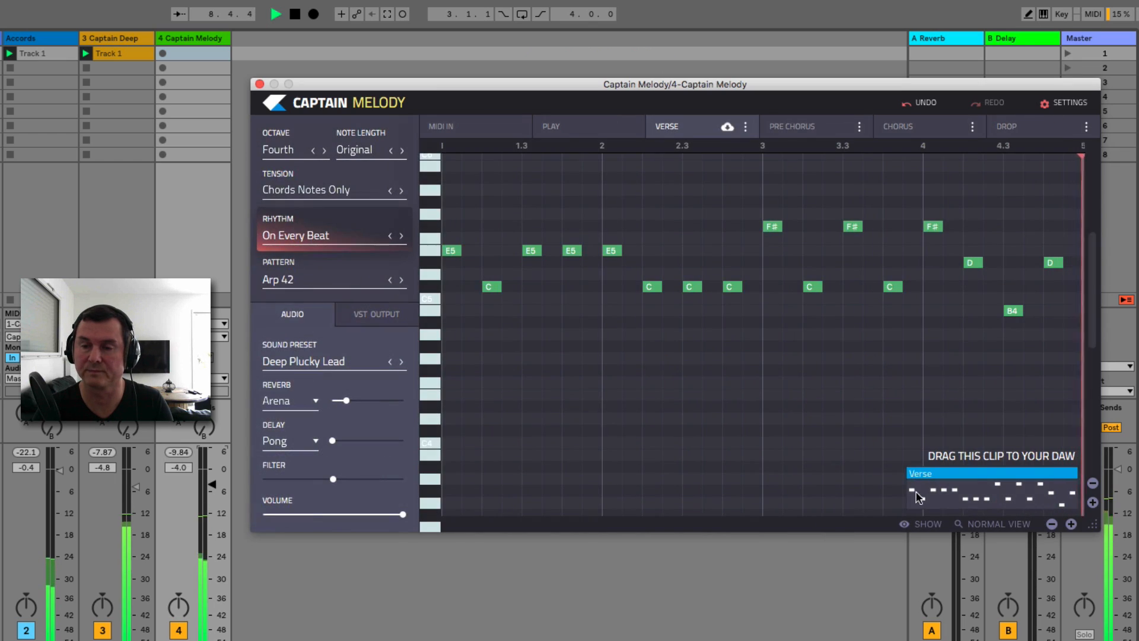
- Set the Verse melody's rhythm back to Every Offbeat
left_click(355, 239)
left_click(307, 187)
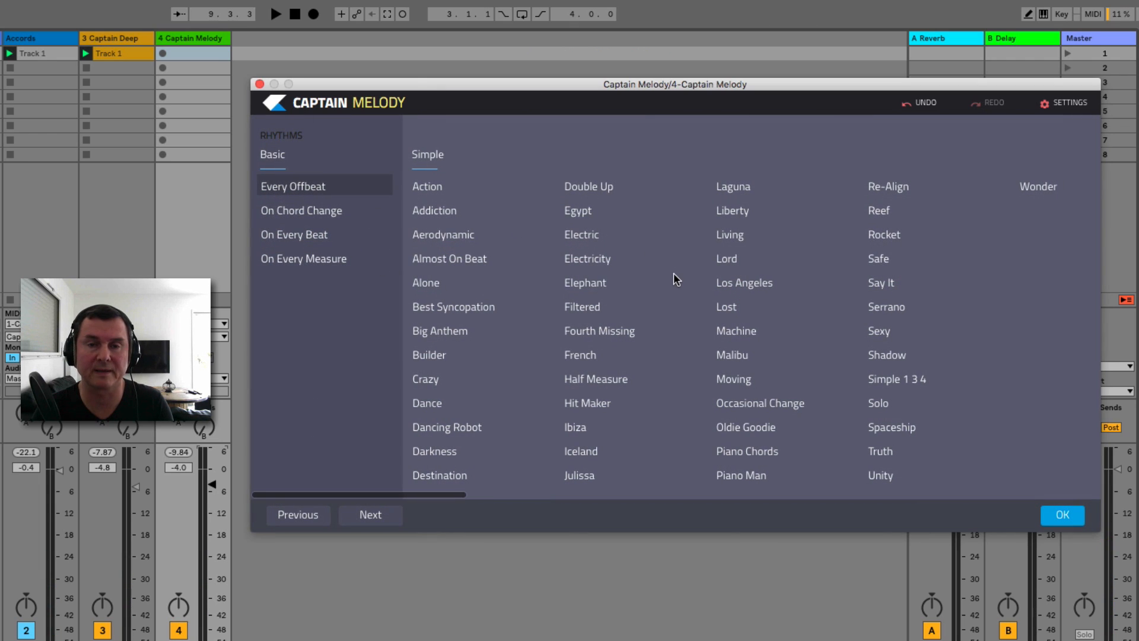
scroll(674, 273, "right", 5)
scroll(667, 276, "left", 4)
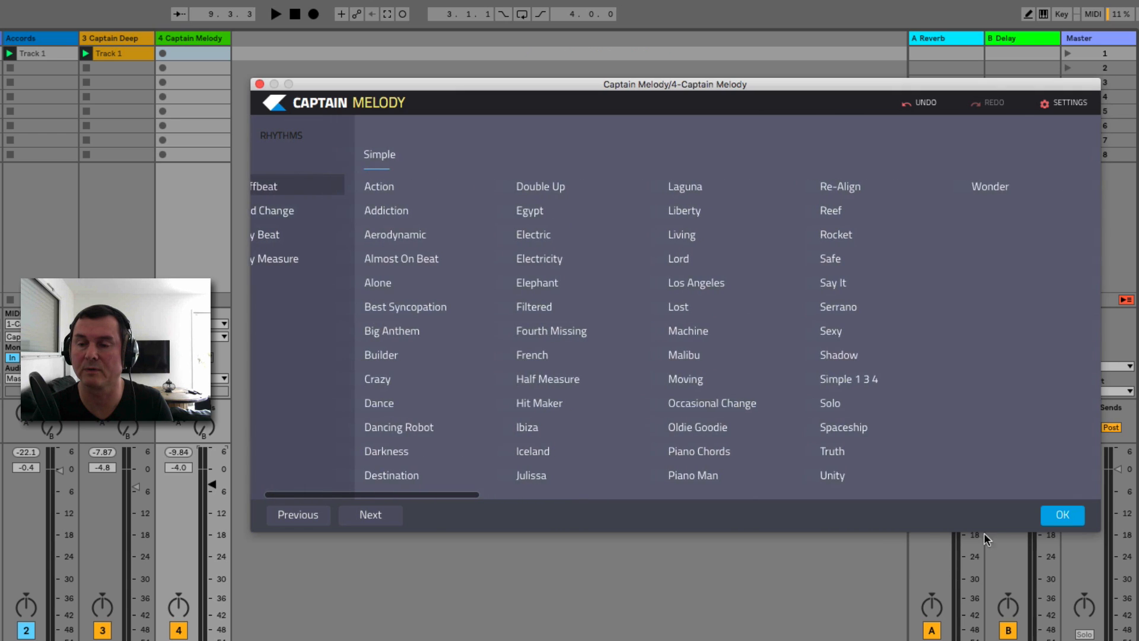
left_click(1060, 516)
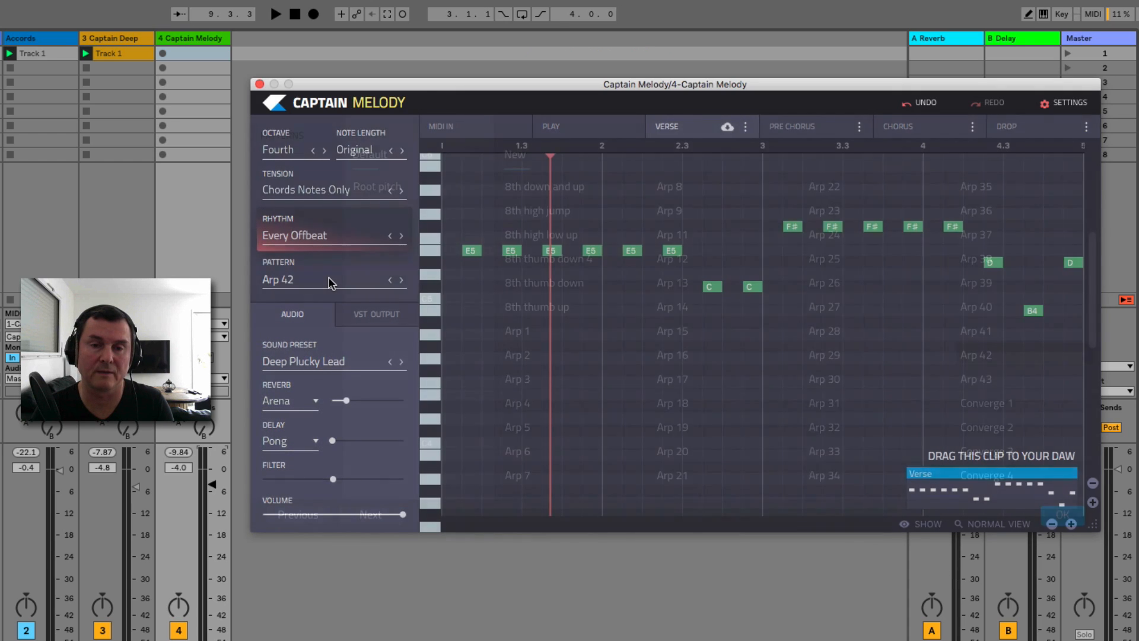
- Audition the Arp 43, Arp 35 and Arp 36 patterns, apply Arp 36 to the Verse melody and stop playback
left_click(331, 279)
scroll(436, 265, "right", 3)
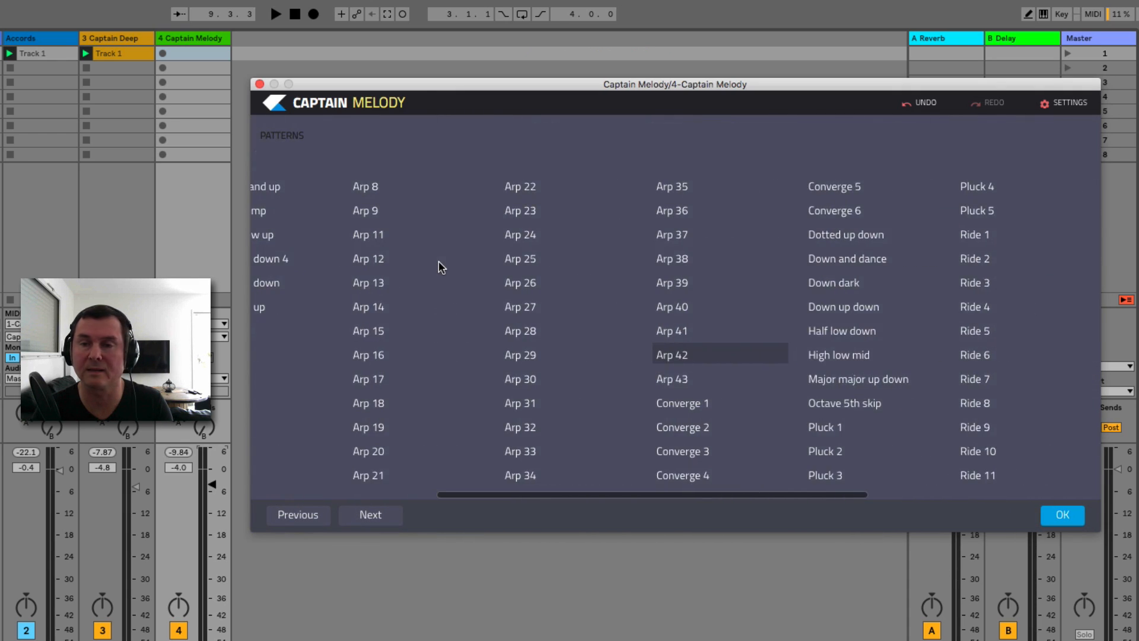
key("space")
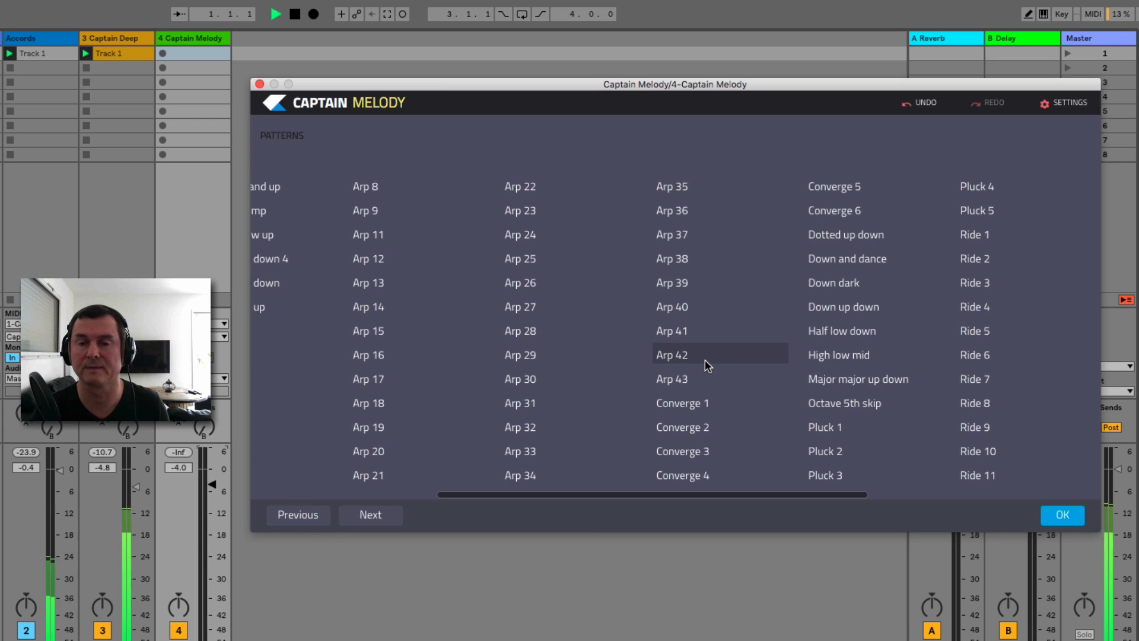
left_click(677, 383)
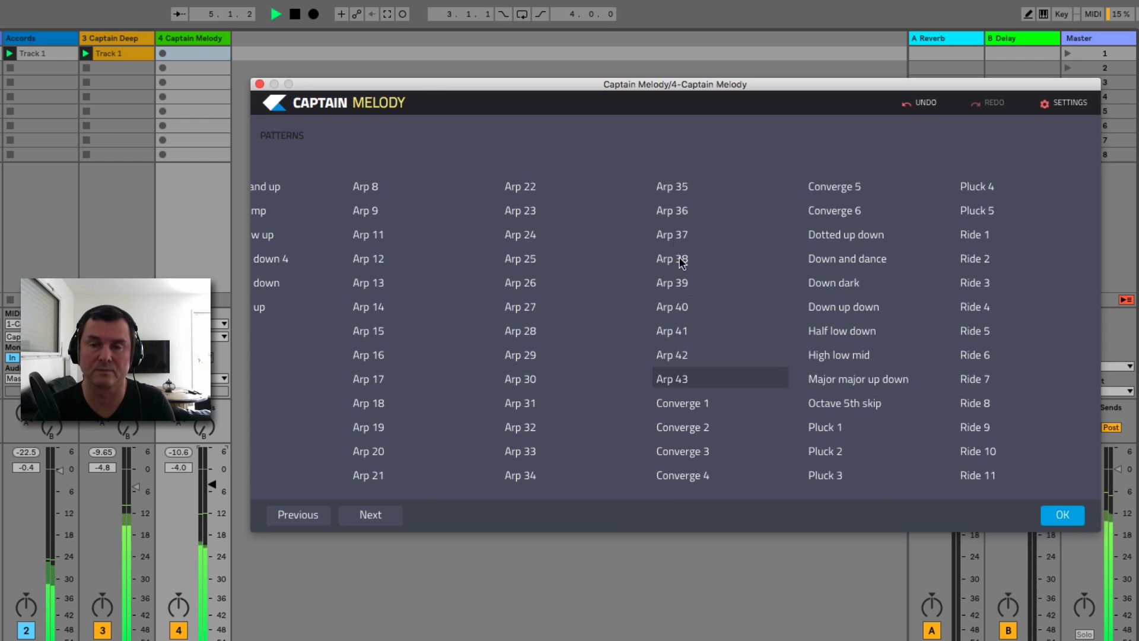
left_click(669, 189)
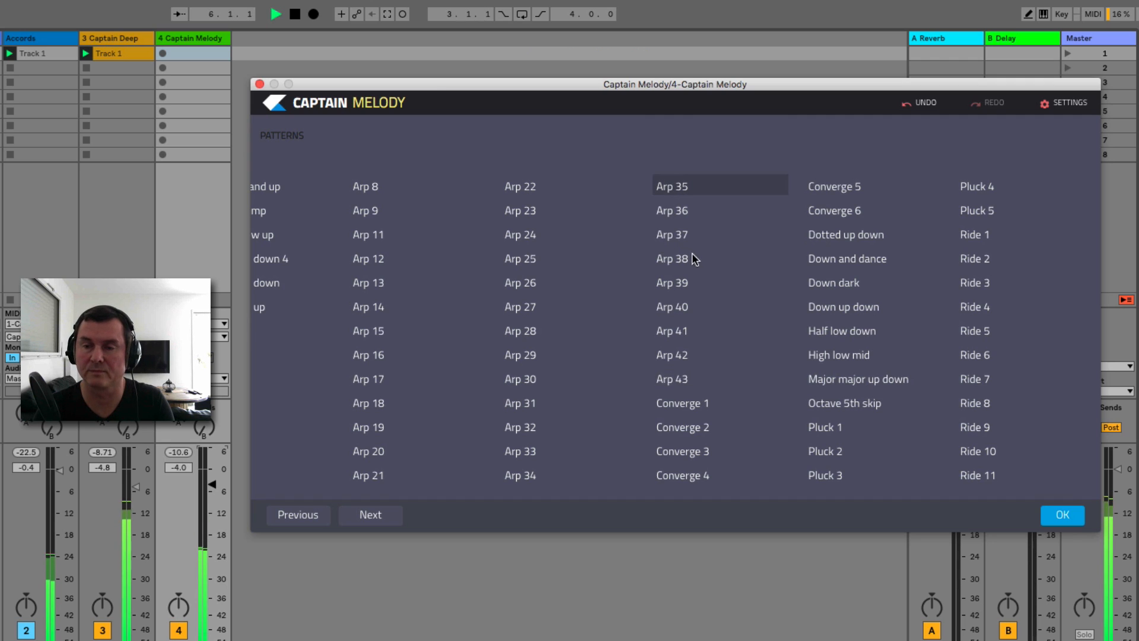
scroll(694, 258, "left", 3)
scroll(689, 257, "right", 3)
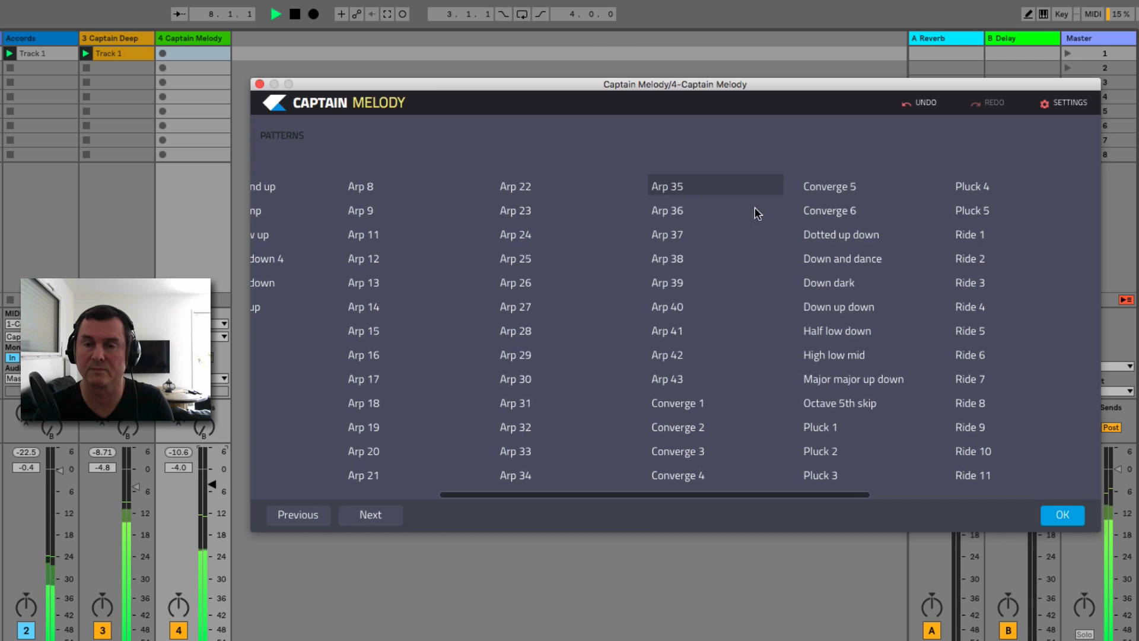
left_click(686, 216)
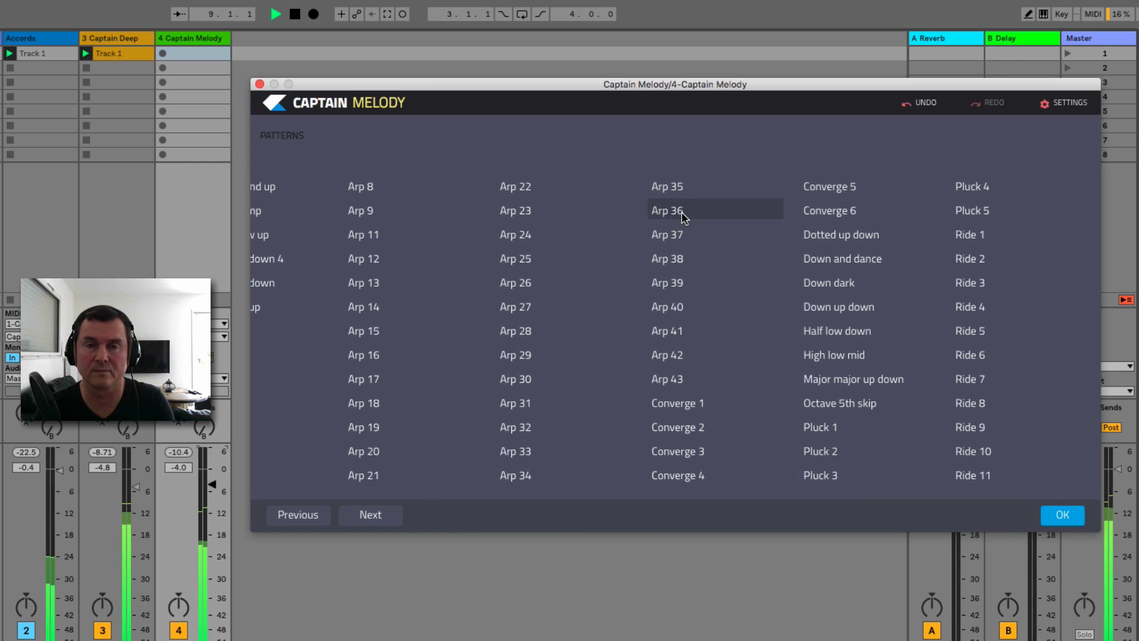
left_click(1067, 520)
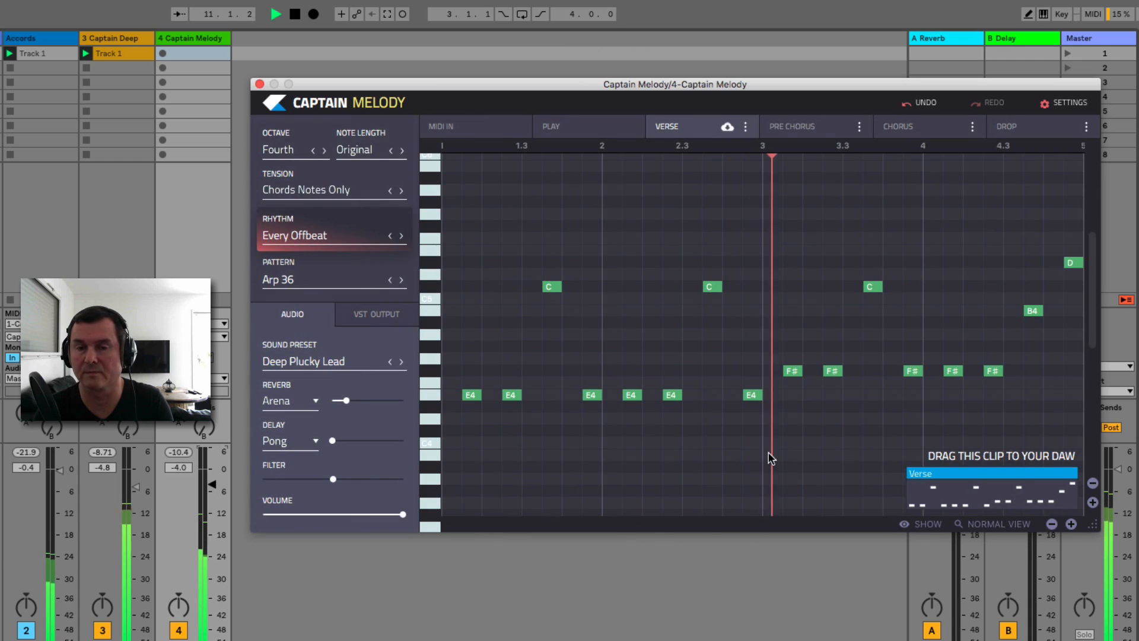
key("space")
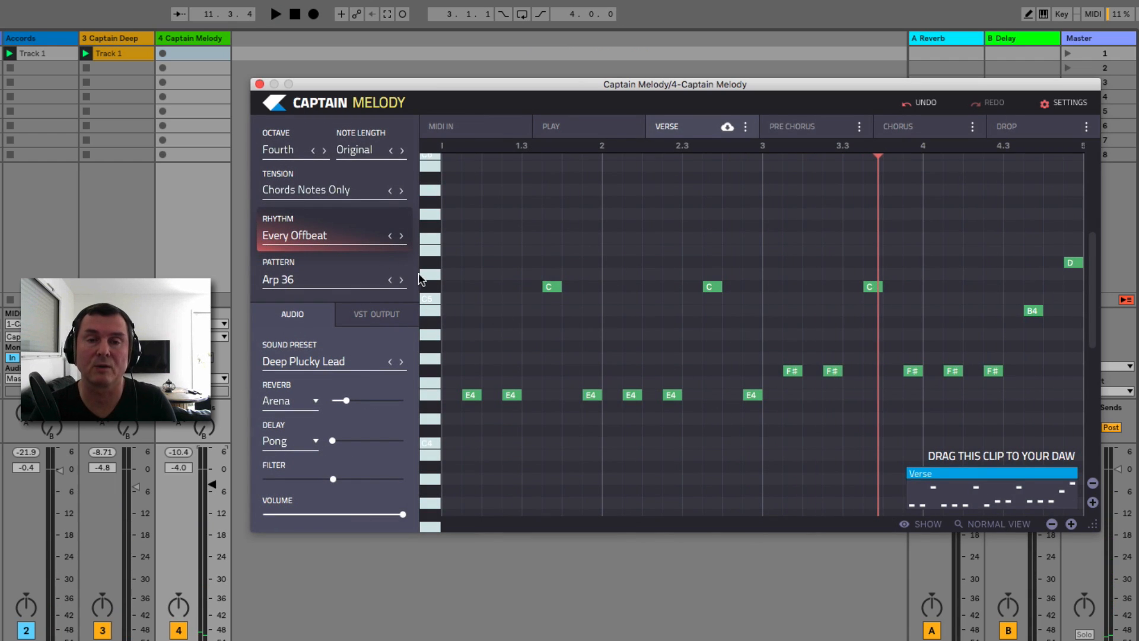
- Examine the octave options for the Verse melody
left_click(295, 150)
left_click(294, 175)
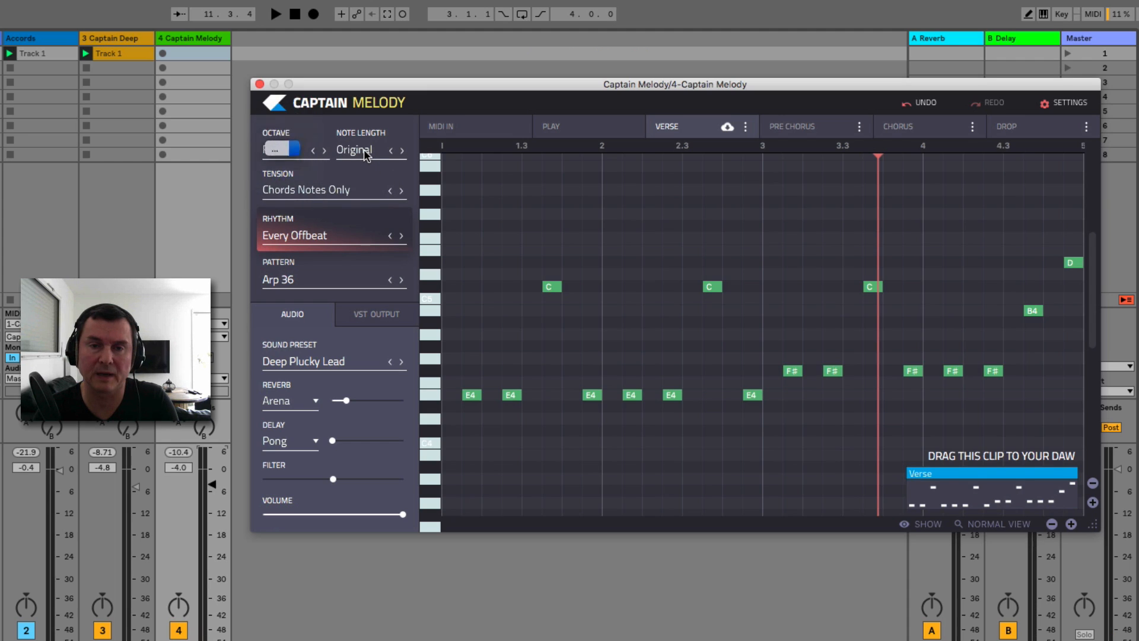
- Set the Verse melody's note length to Long 1/4 notes and audition it
left_click(364, 148)
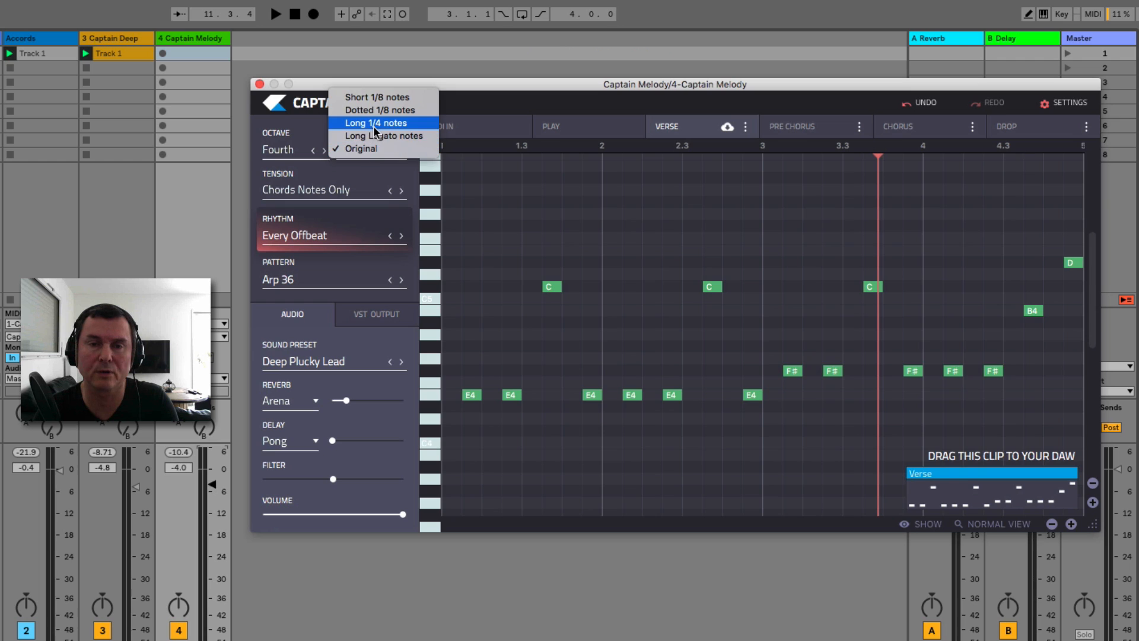
left_click(389, 123)
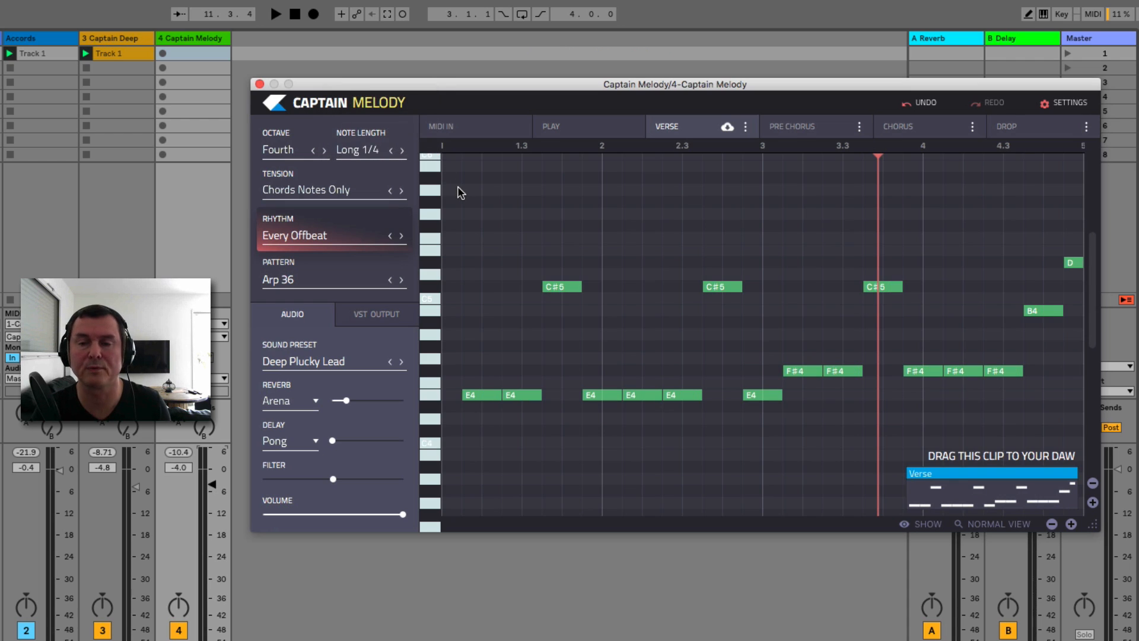
key("space")
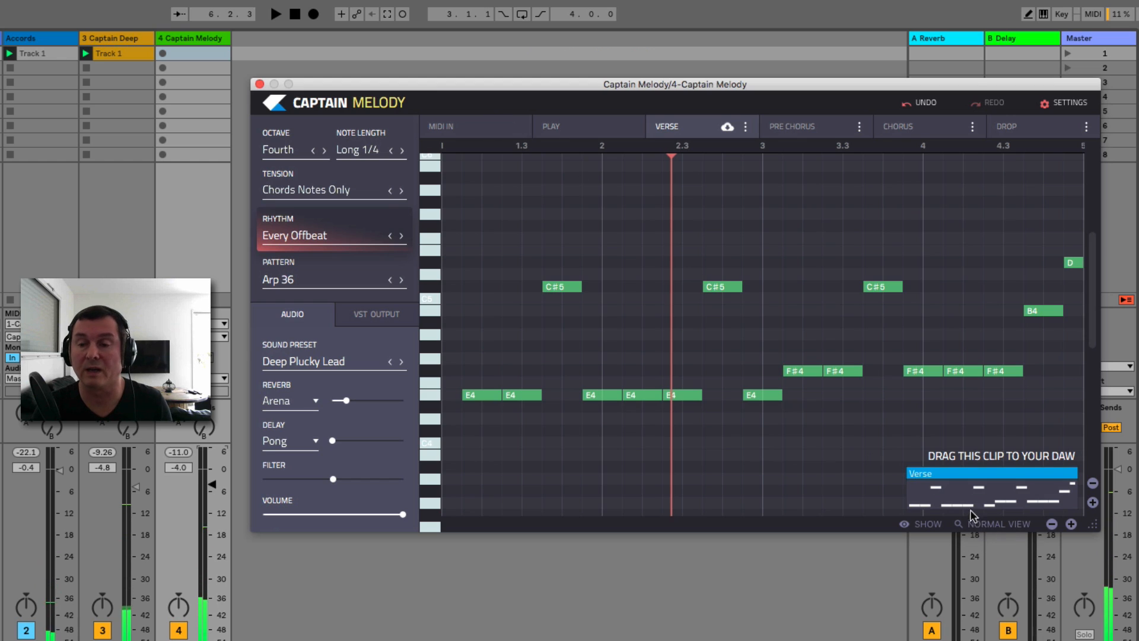
- Place the Verse melody clip in the Captain Melody track's first slot and balance the Captain Deep and Captain Melody volumes at -5.4 and -5.2 dB
left_click_drag(960, 498, 215, 73)
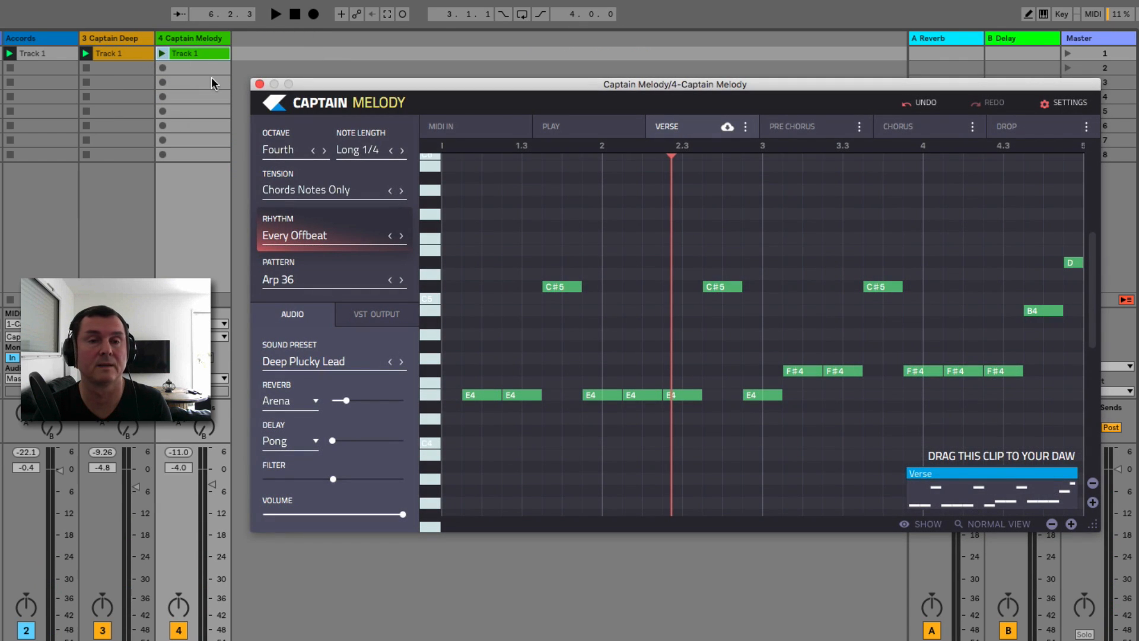
left_click(260, 84)
left_click(350, 43)
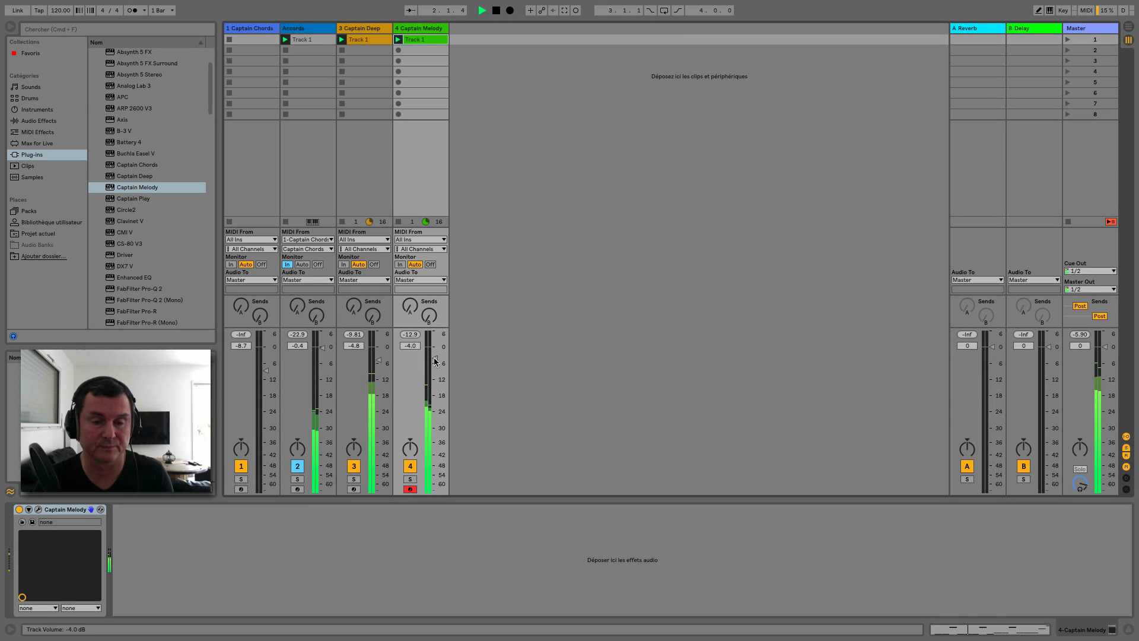
left_click_drag(378, 360, 437, 368)
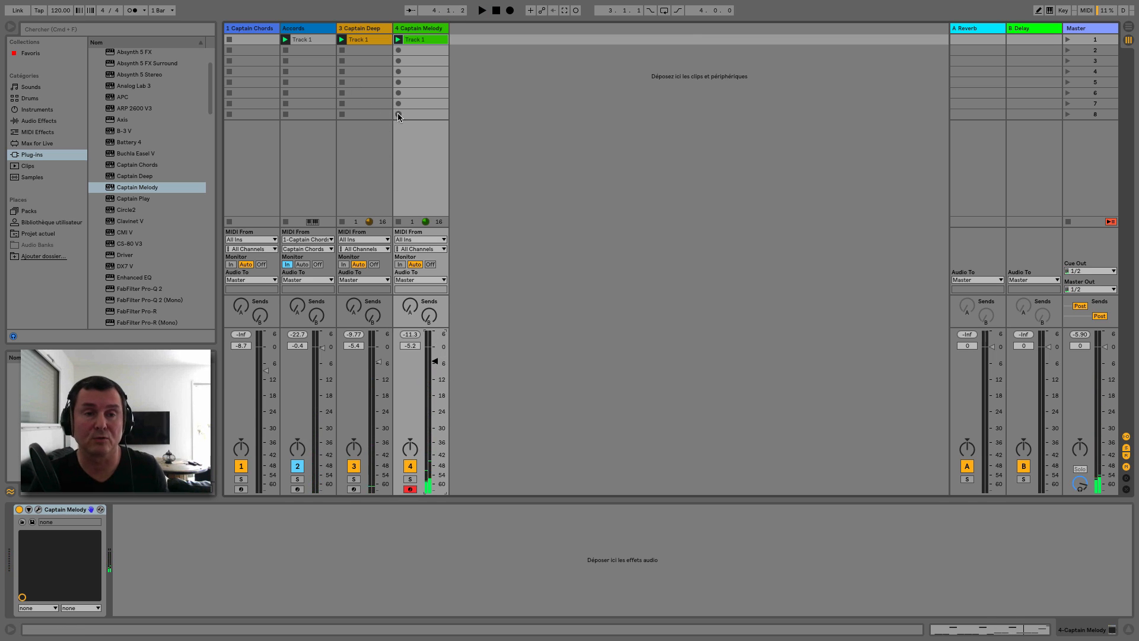
- Rename the Captain Deep track as Basse
left_click(368, 31)
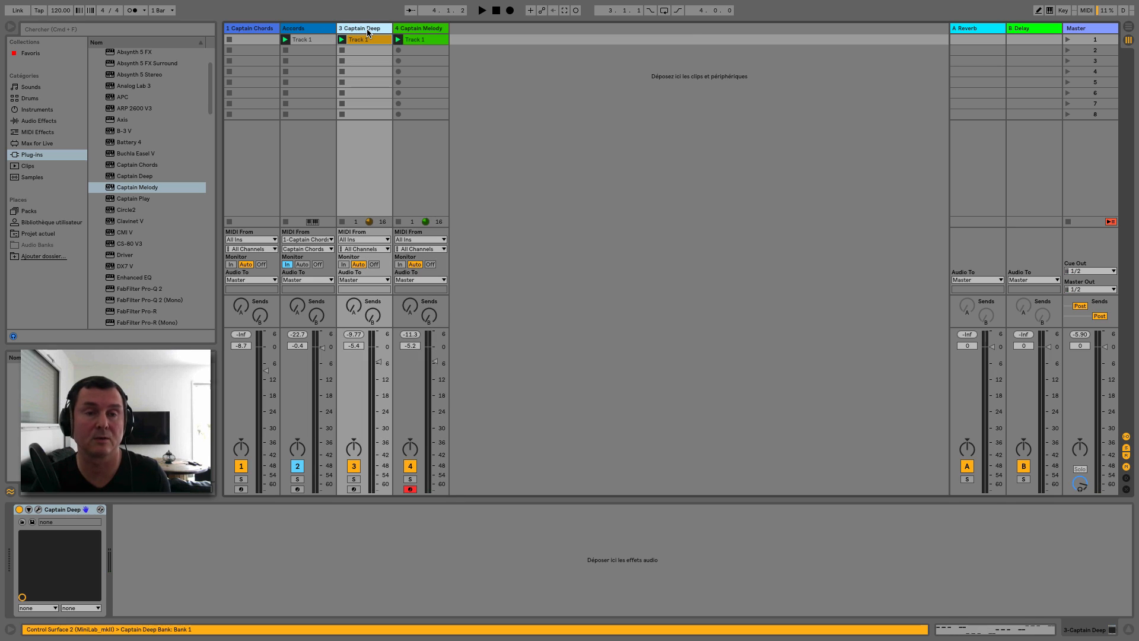
key("super+r")
type("Bass")
key("Return")
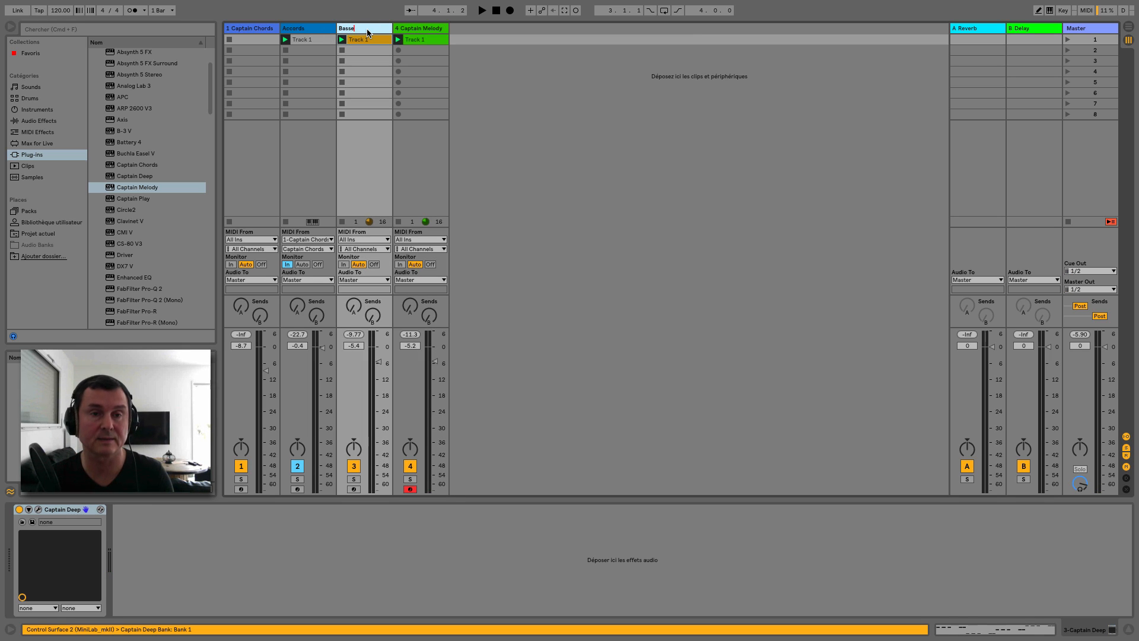
type("e")
key("Return")
- Rename the Captain Melody track as Melodie
left_click(419, 31)
key("super+r")
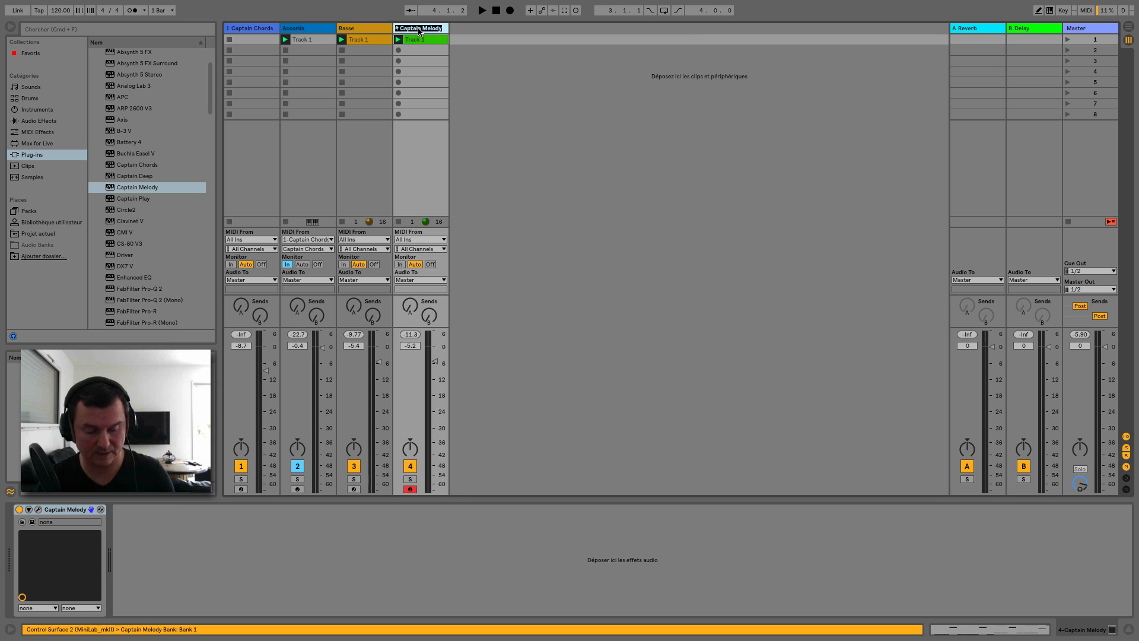
type("Melodie")
key("Return")
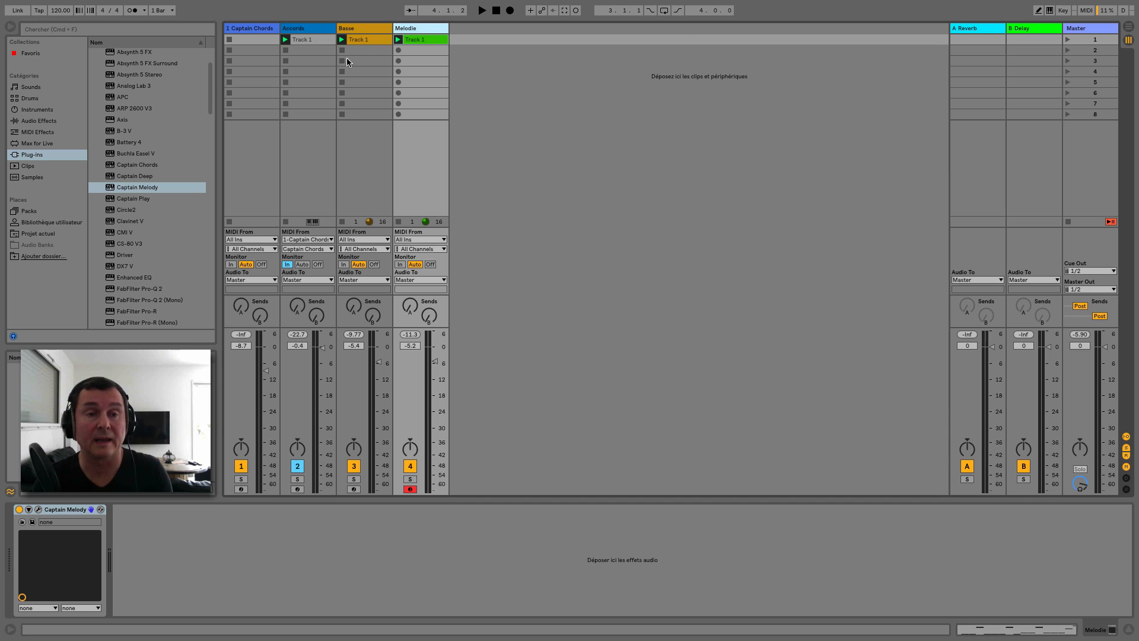
- Open Captain Chords from its track, examine the Pre Chorus, Chorus and Drop sections, and close the plug-in
scroll(151, 160, "up", 5)
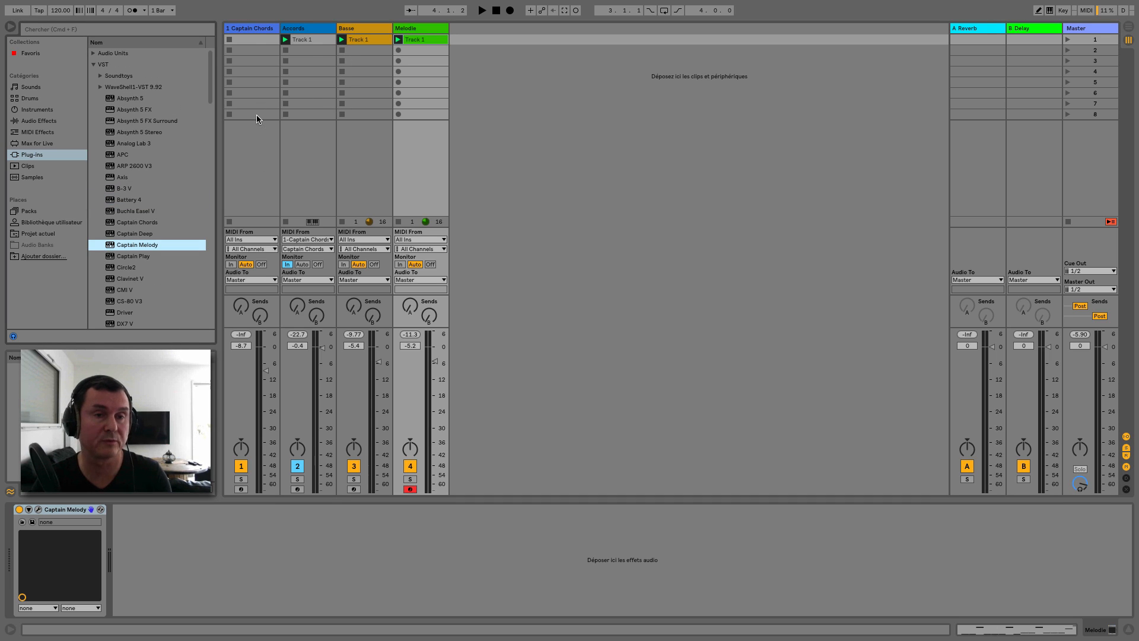
left_click(249, 28)
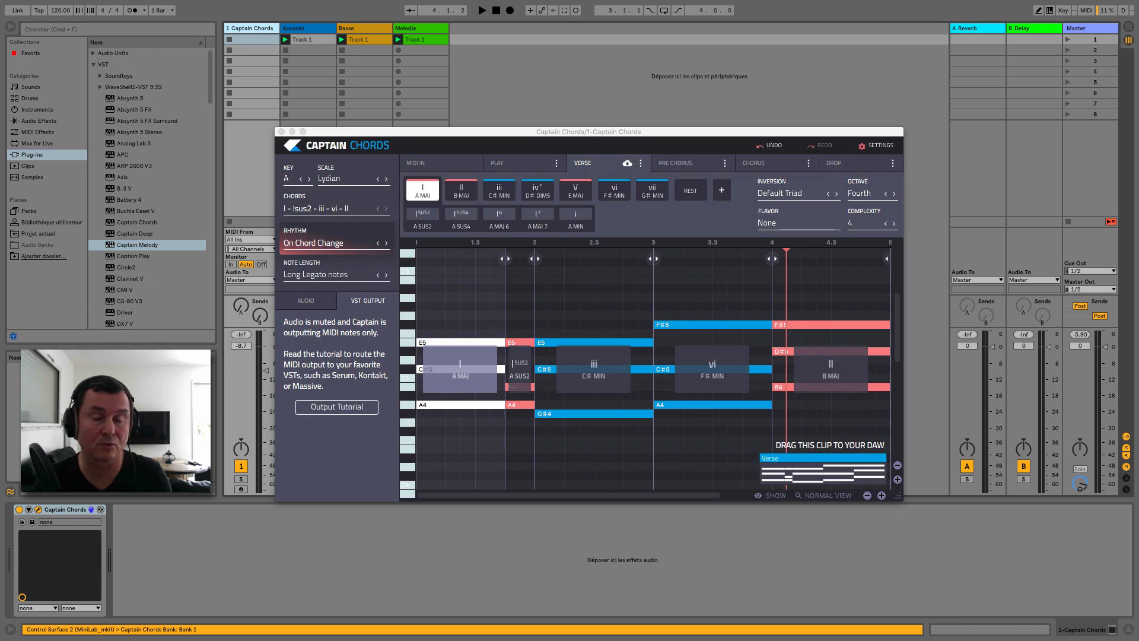
left_click_drag(520, 132, 699, 83)
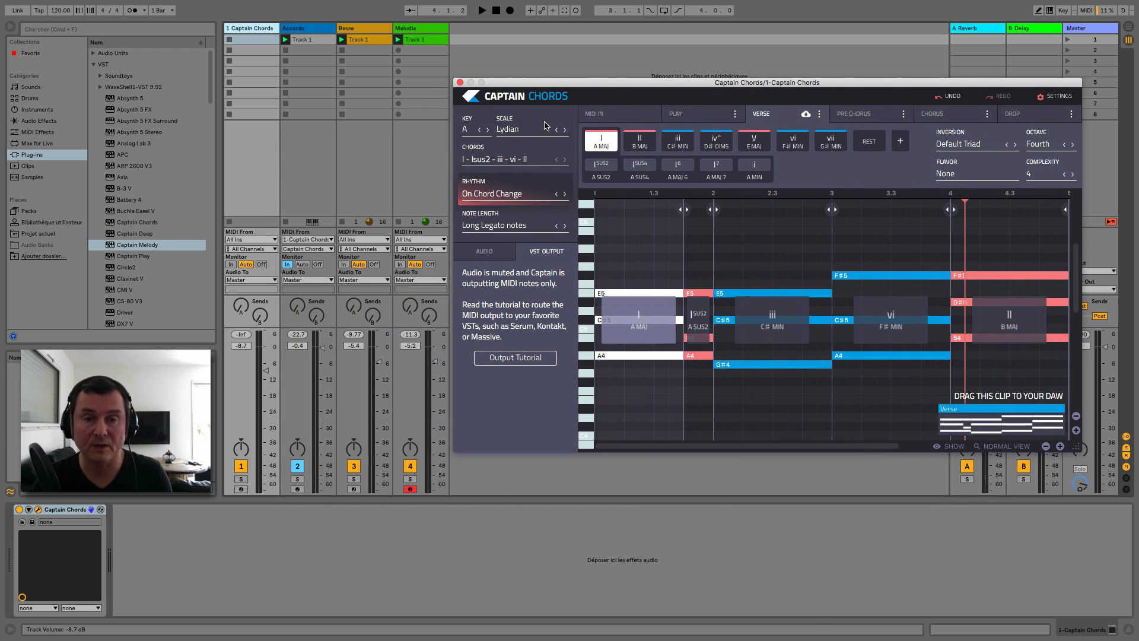
left_click(875, 119)
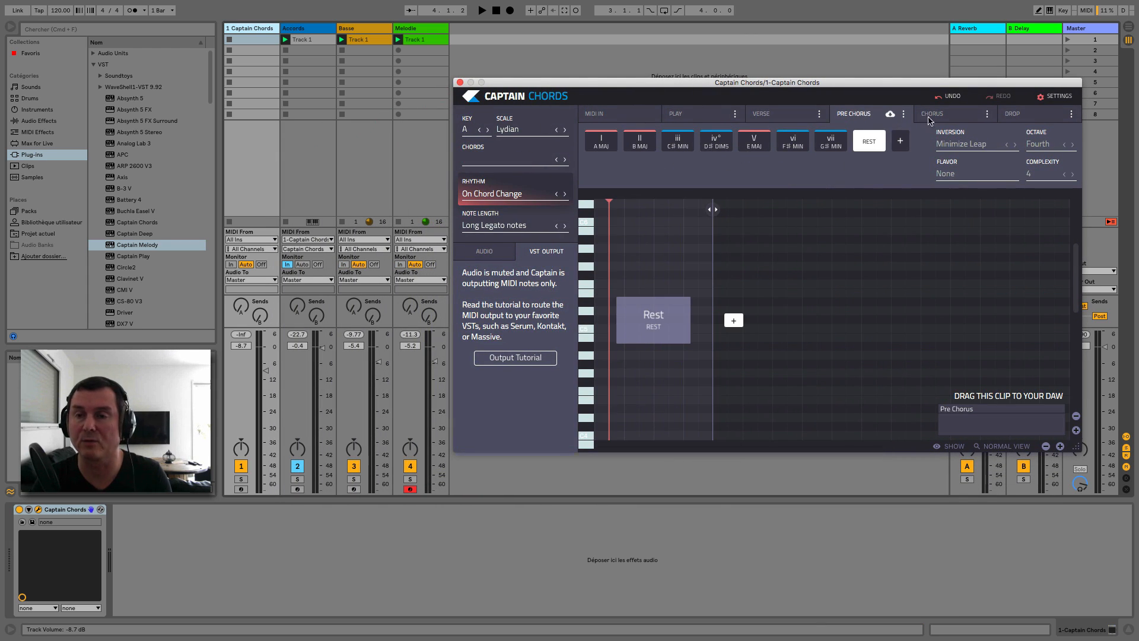
left_click(954, 119)
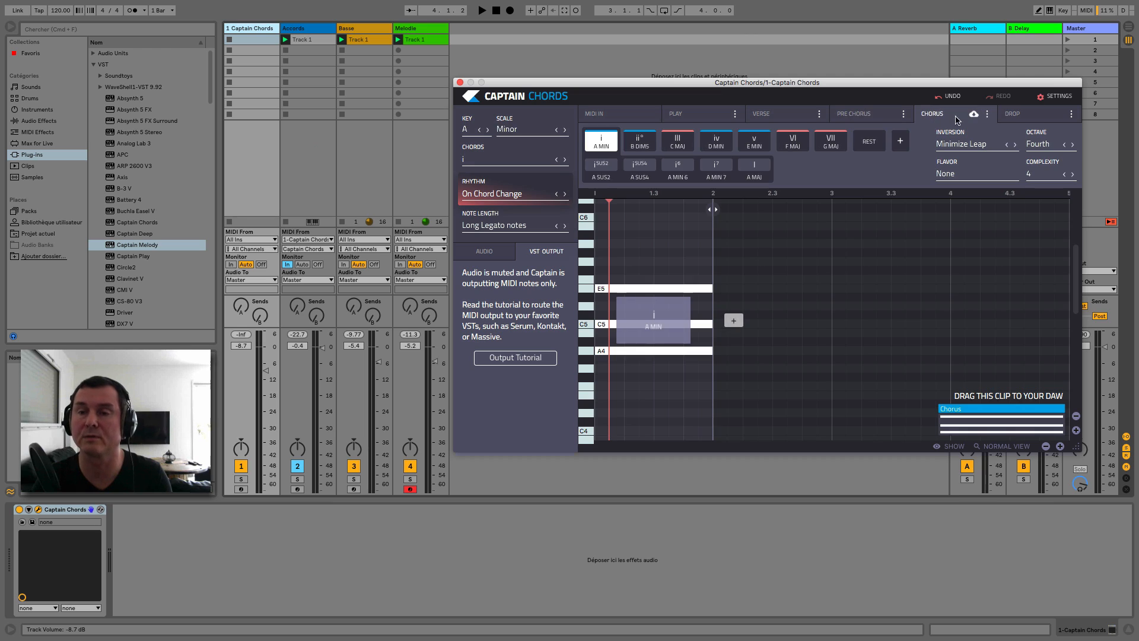
left_click(1018, 117)
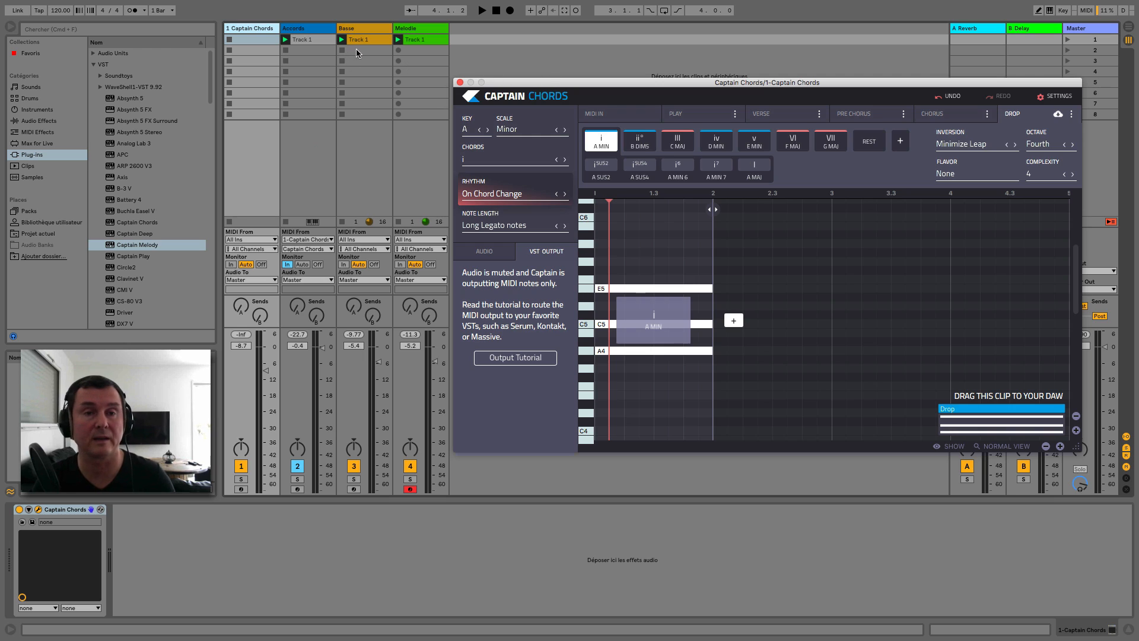
left_click(459, 82)
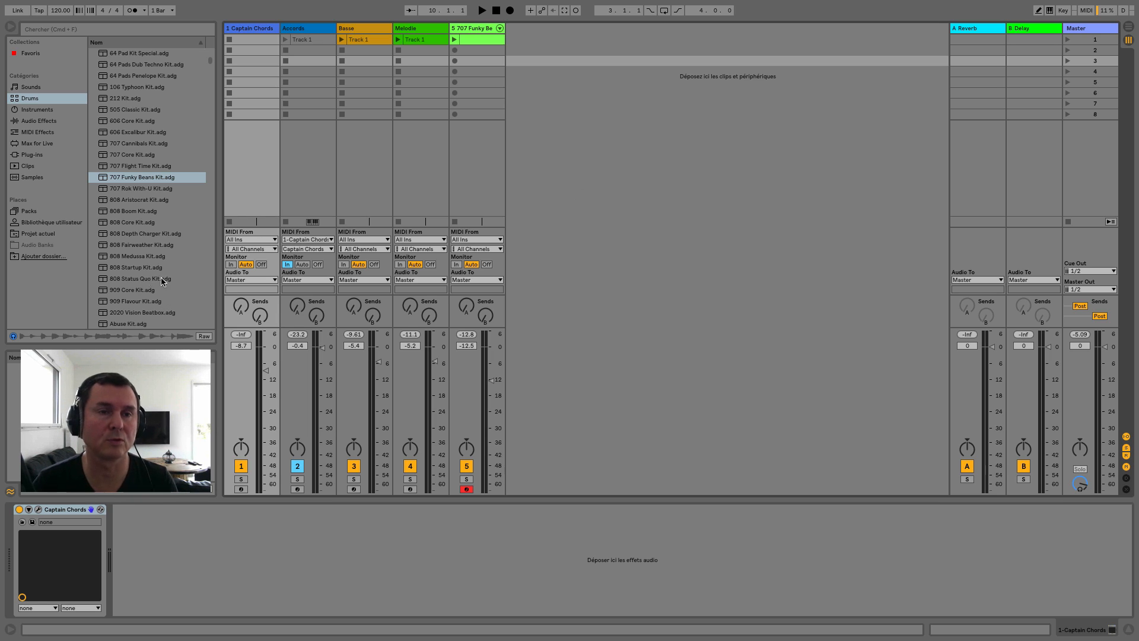
- Reopen Captain Chords on the Verse section and audition the chords, bass and melody with the drum kit
left_click(37, 510)
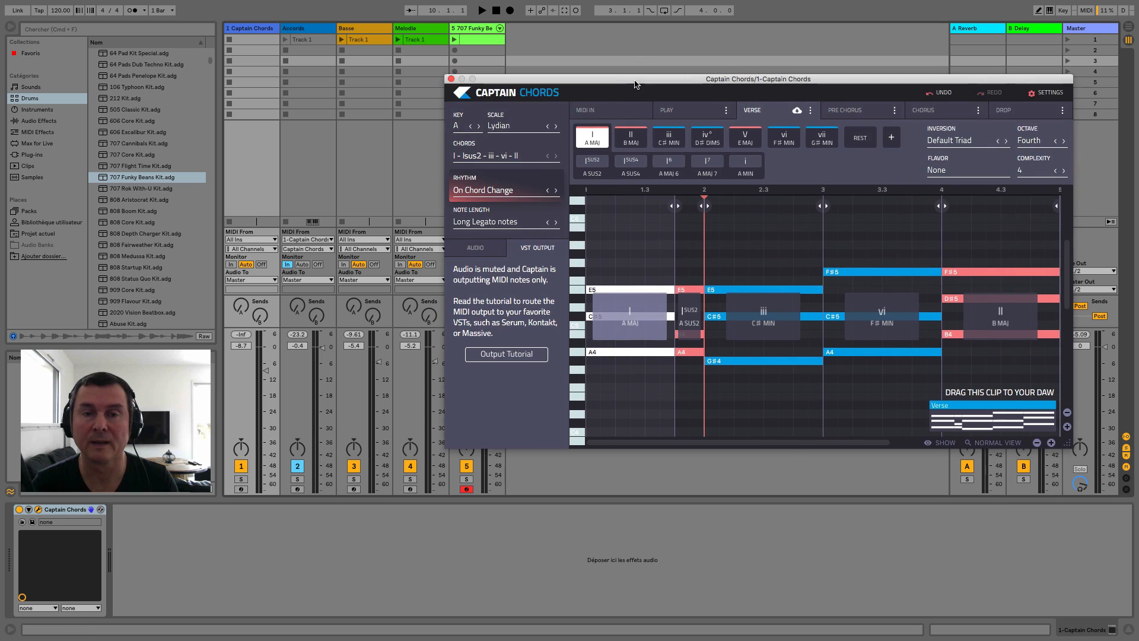
left_click_drag(638, 80, 545, 59)
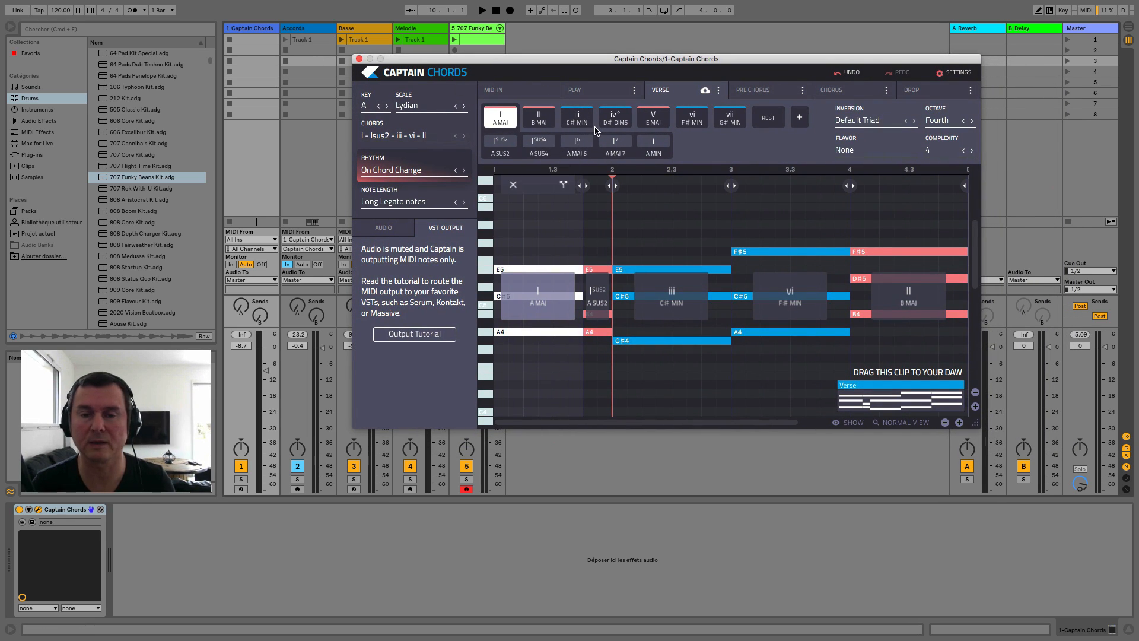
key("space")
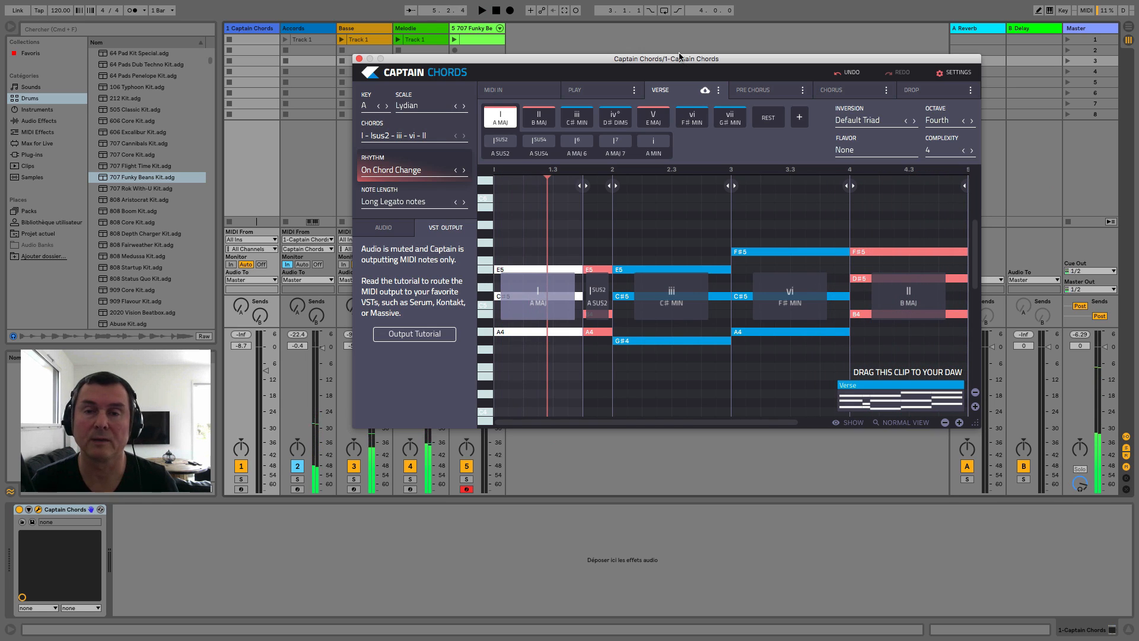
- Set the Captain Chords key to C and audition the transposed chords, bass and melody
left_click_drag(669, 60, 725, 73)
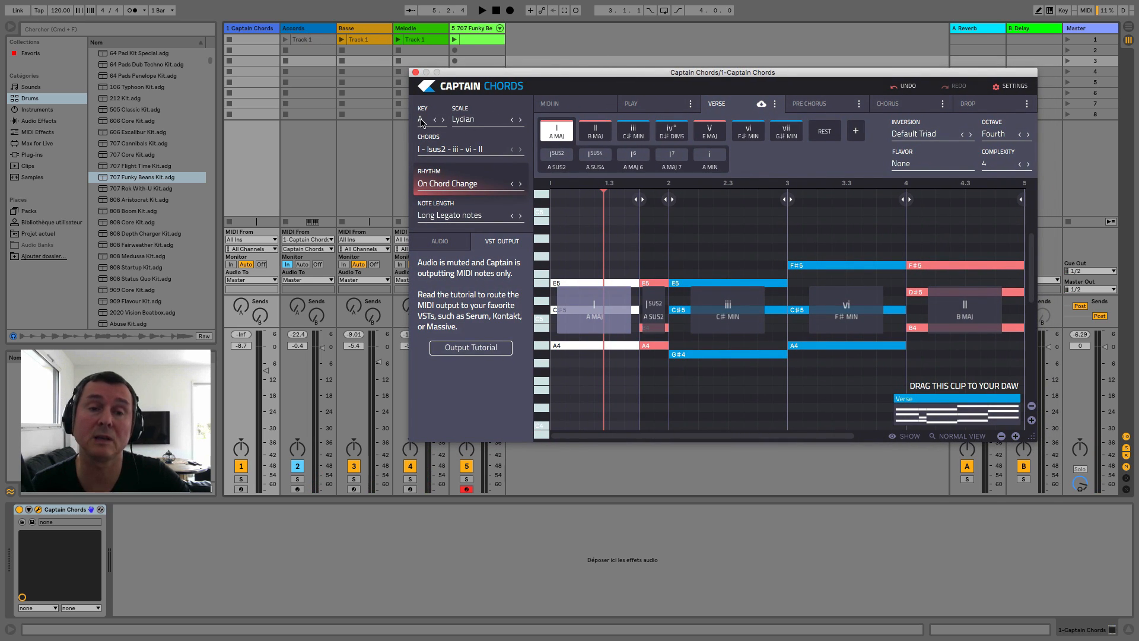
left_click(423, 121)
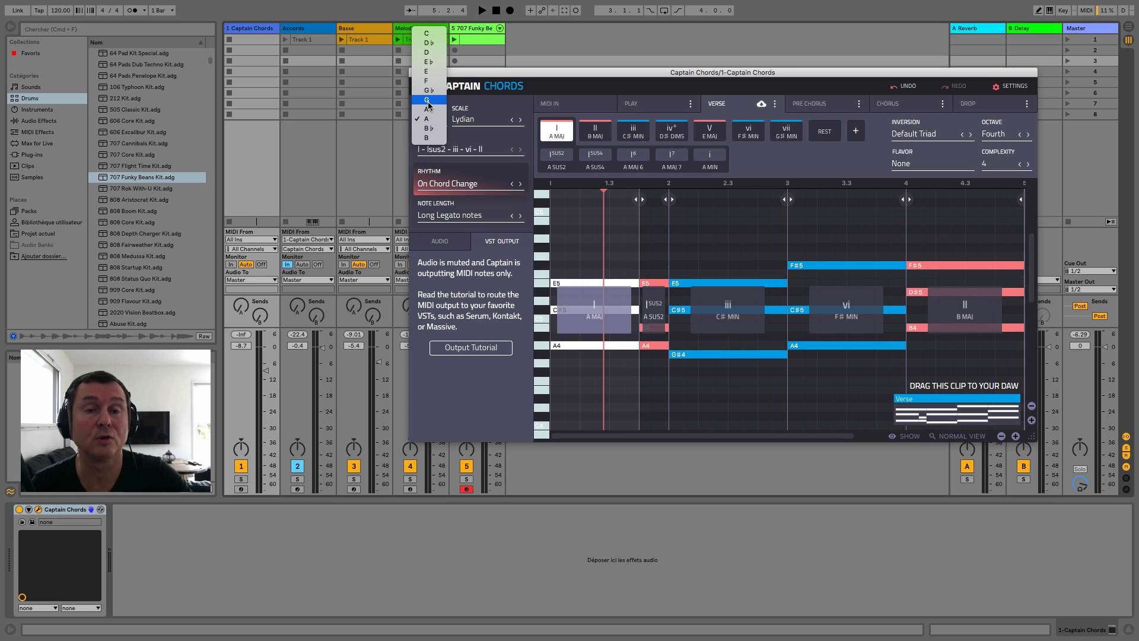
left_click(432, 34)
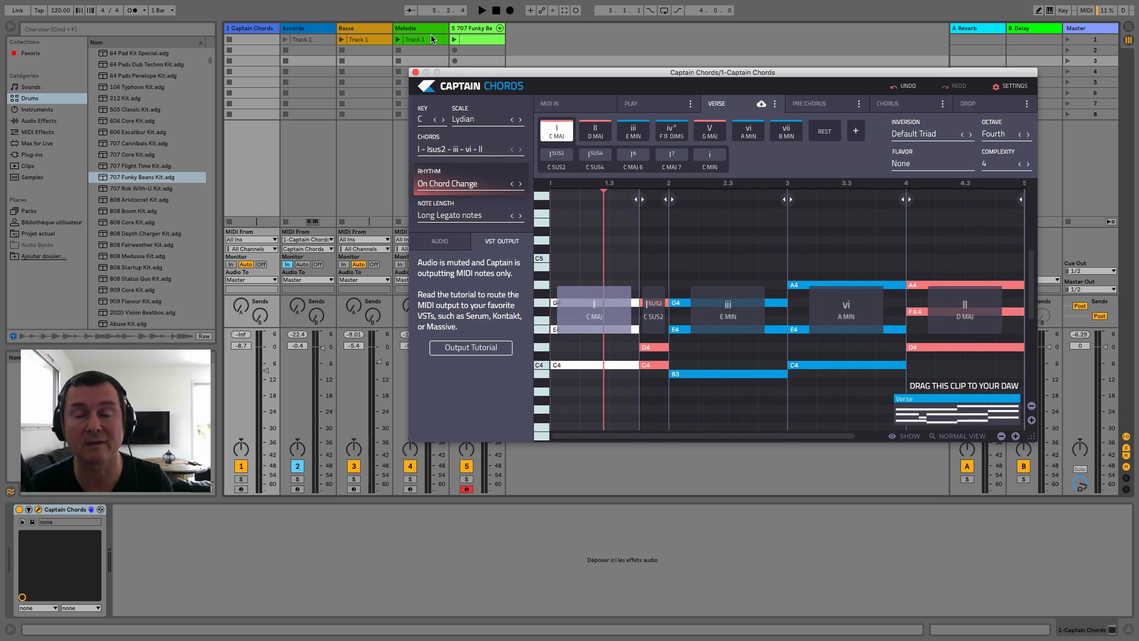
mouse_move(744, 256)
key("space")
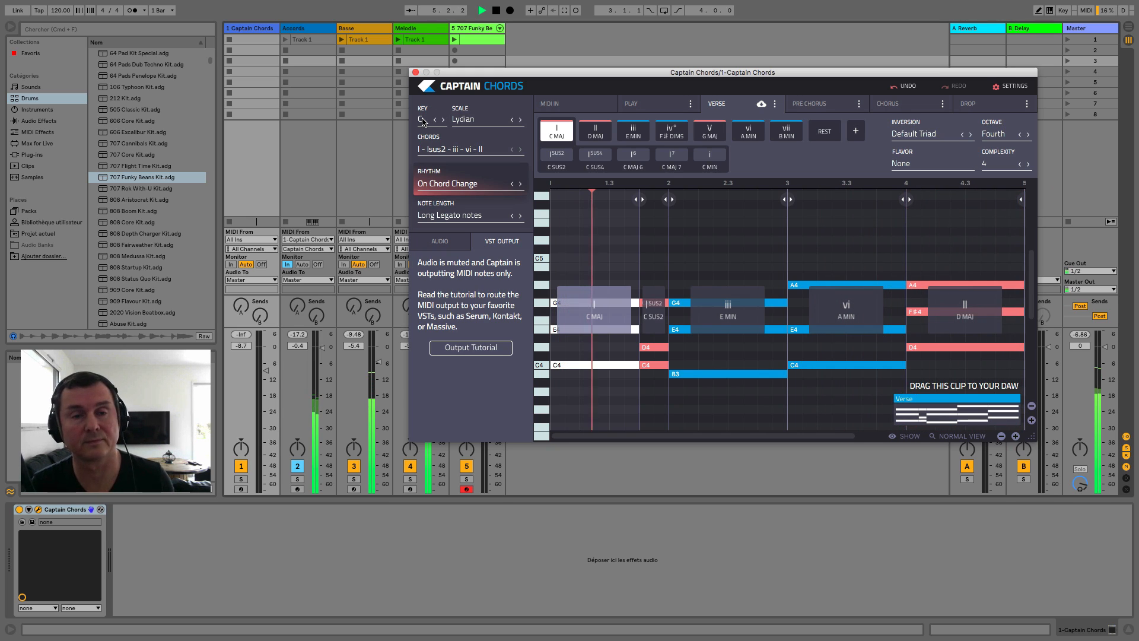
- Set the Captain Chords key to F, audition all tracks in that key and stop playback
left_click(423, 120)
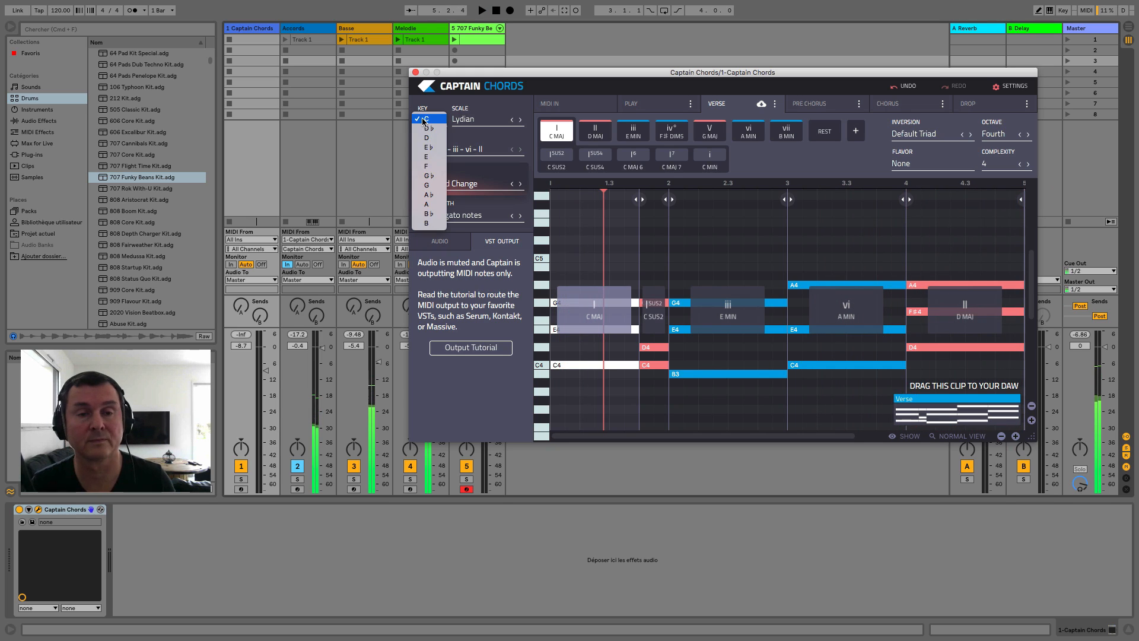
left_click(431, 166)
key("space")
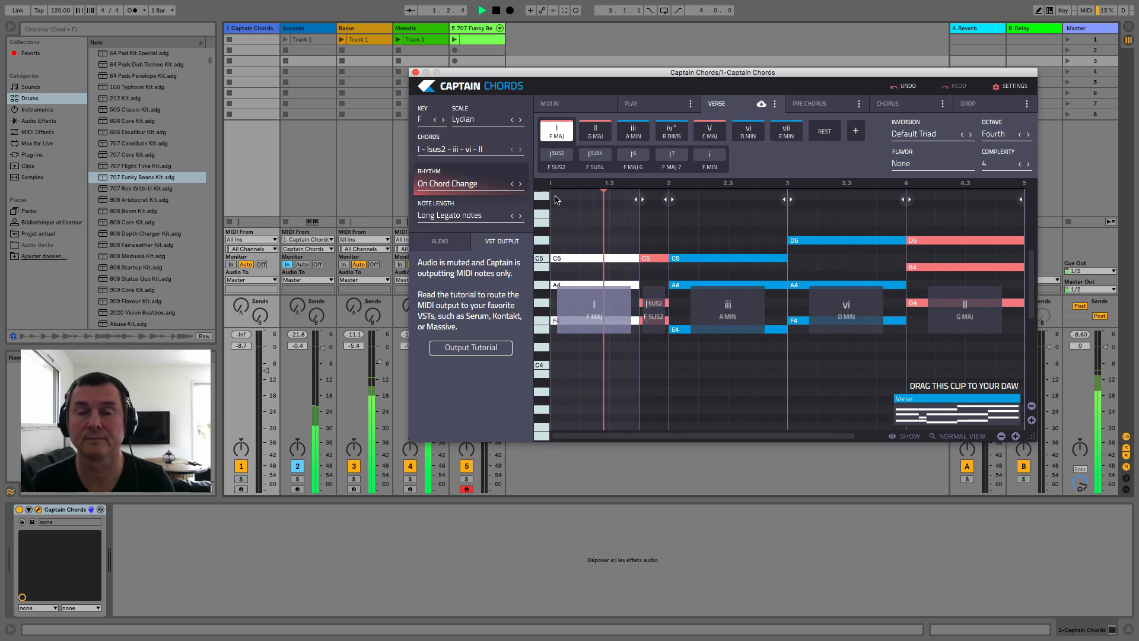
mouse_move(715, 270)
scroll(715, 271, "up", 2)
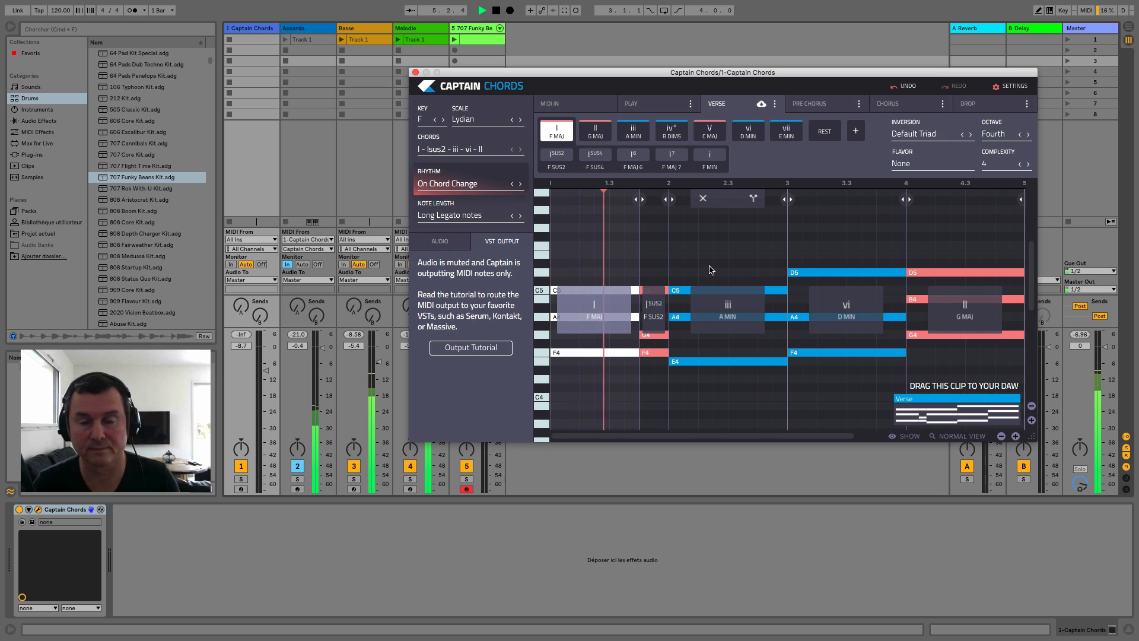
key("space")
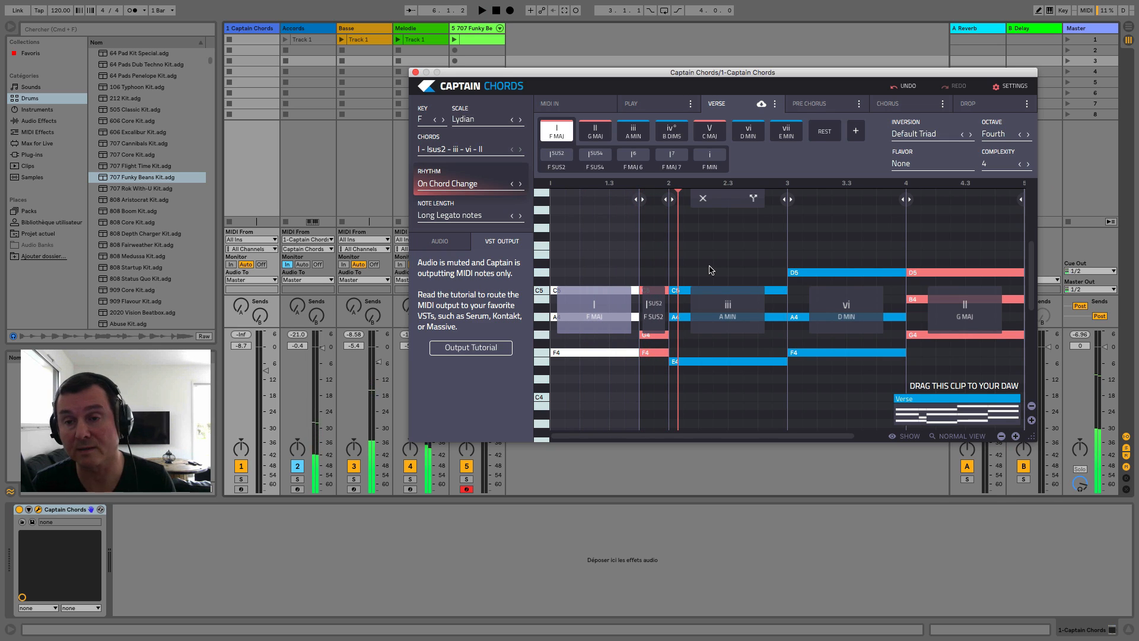